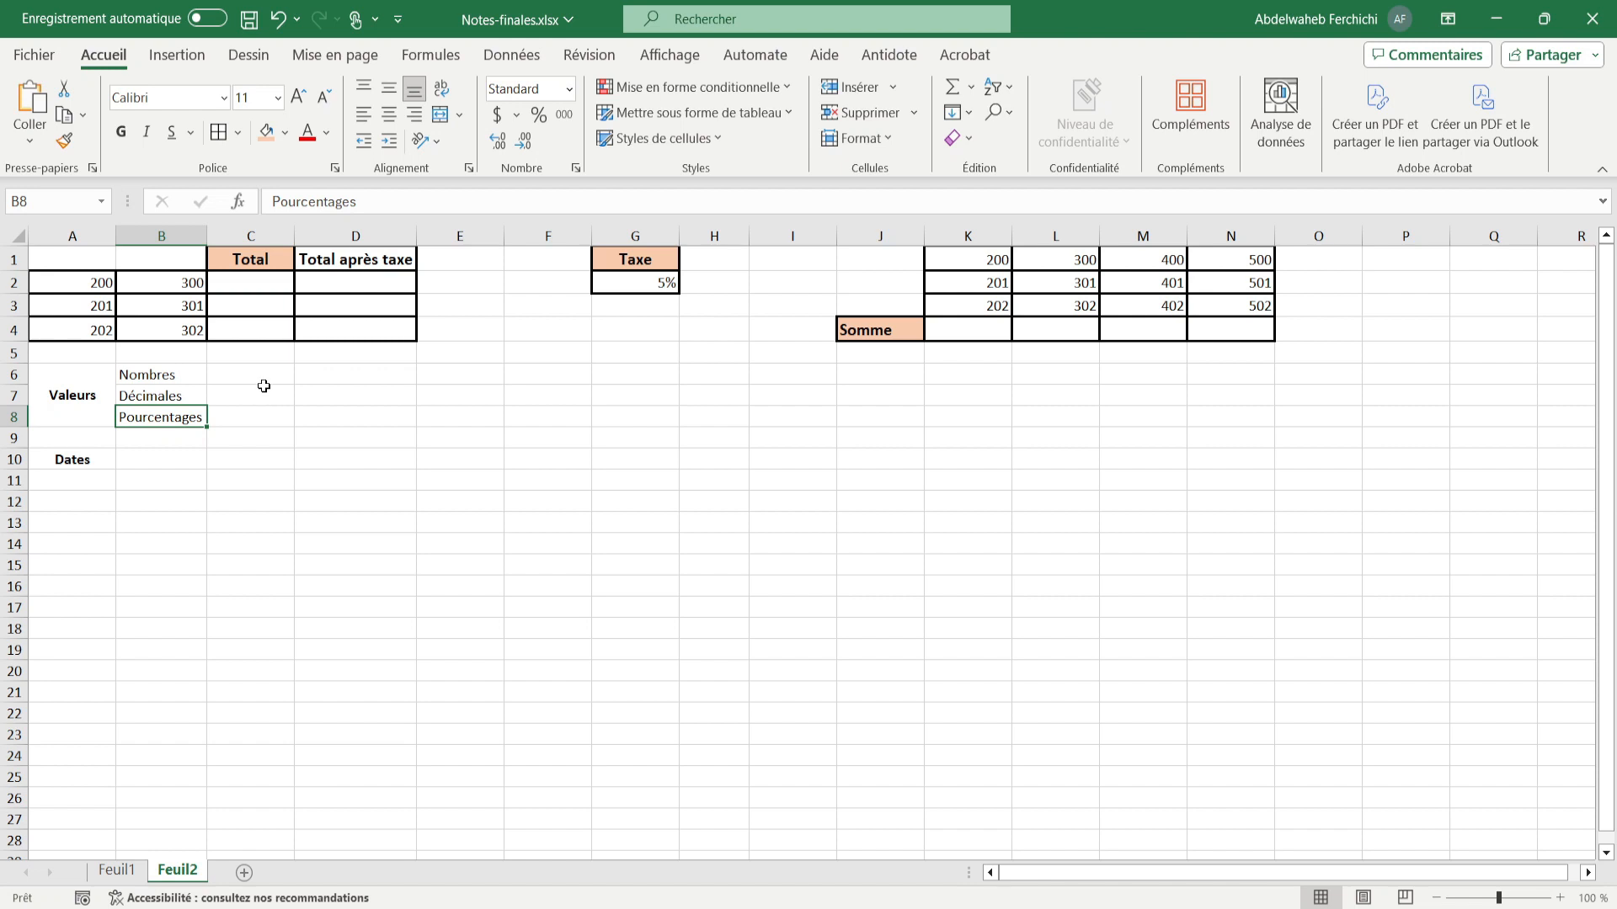
Enter 2*3 without an equals sign in cell C6, beside the Nombres label.
left_click(250, 377)
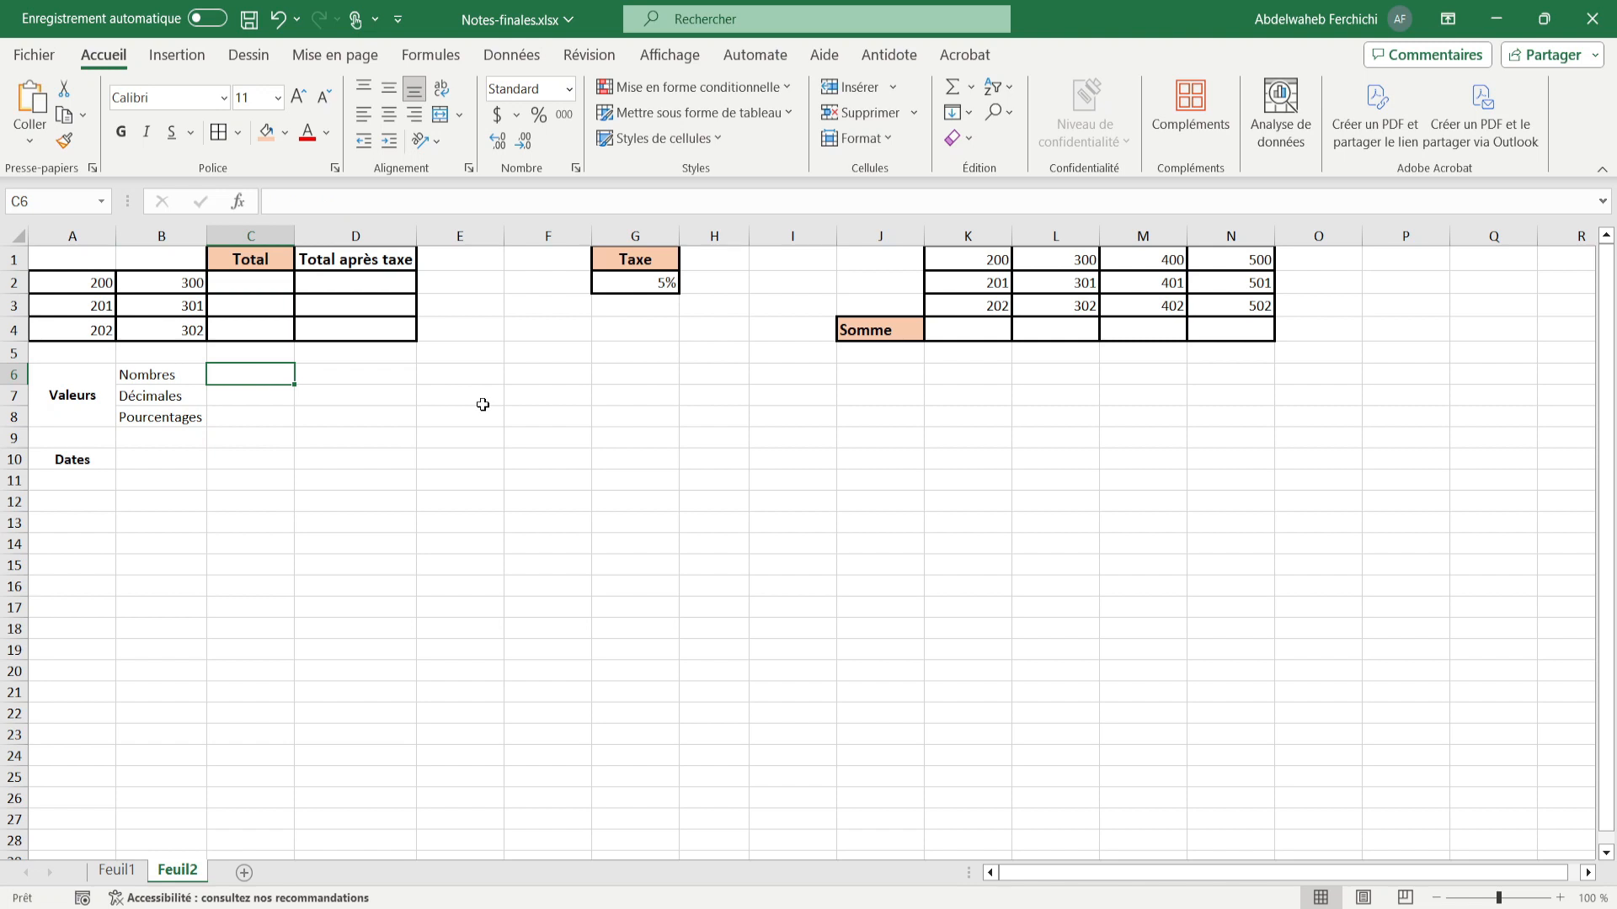
type("2*3")
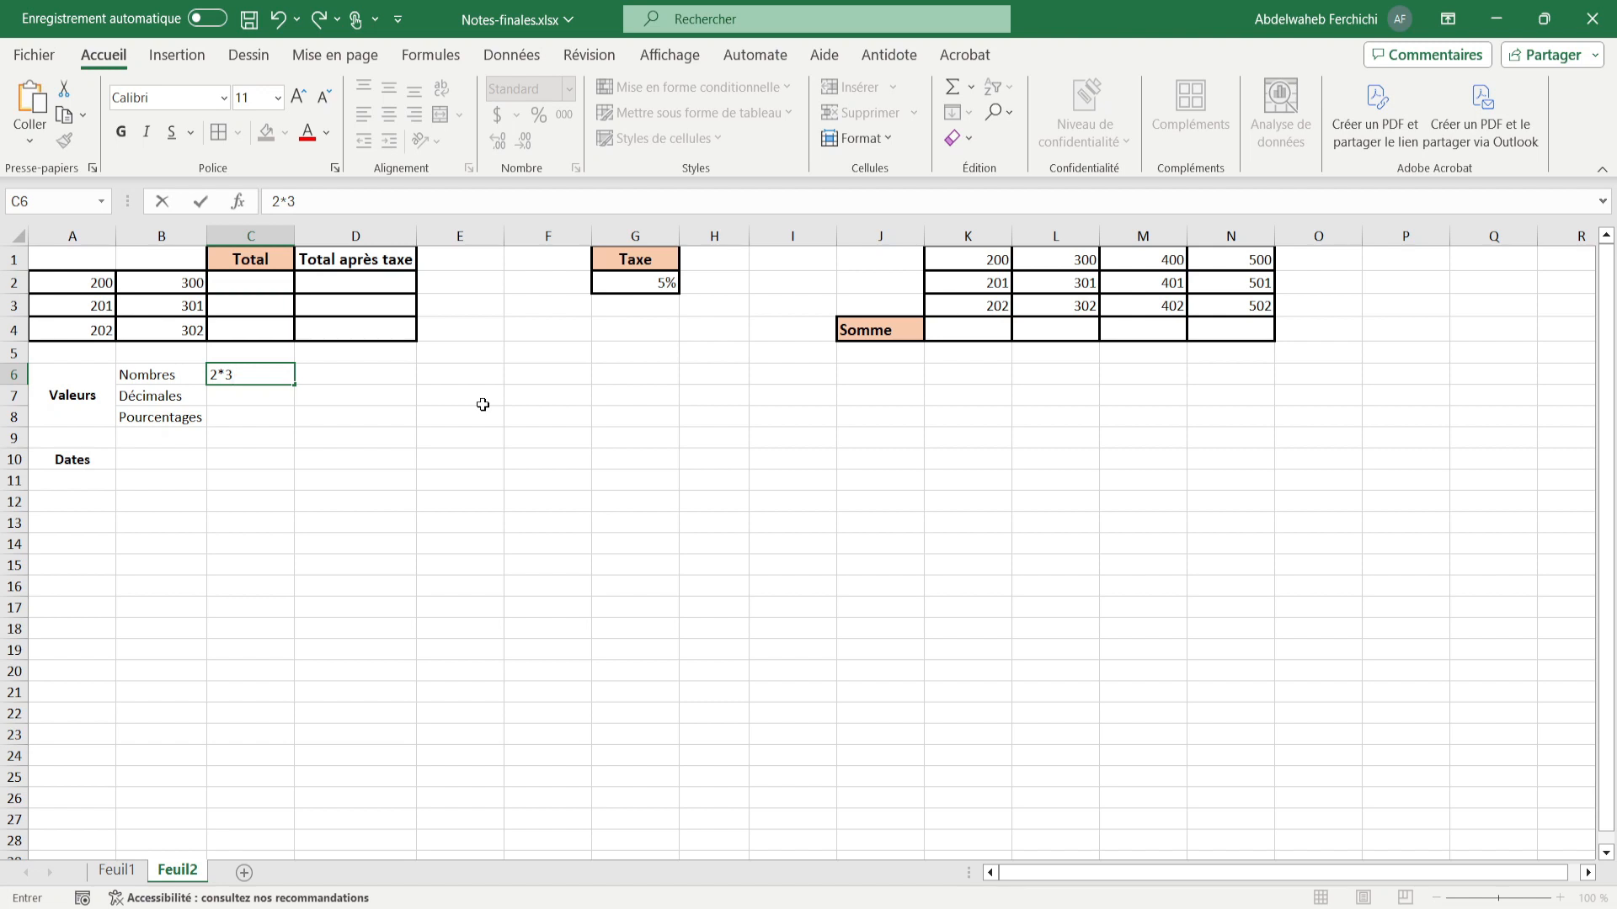
key("Return")
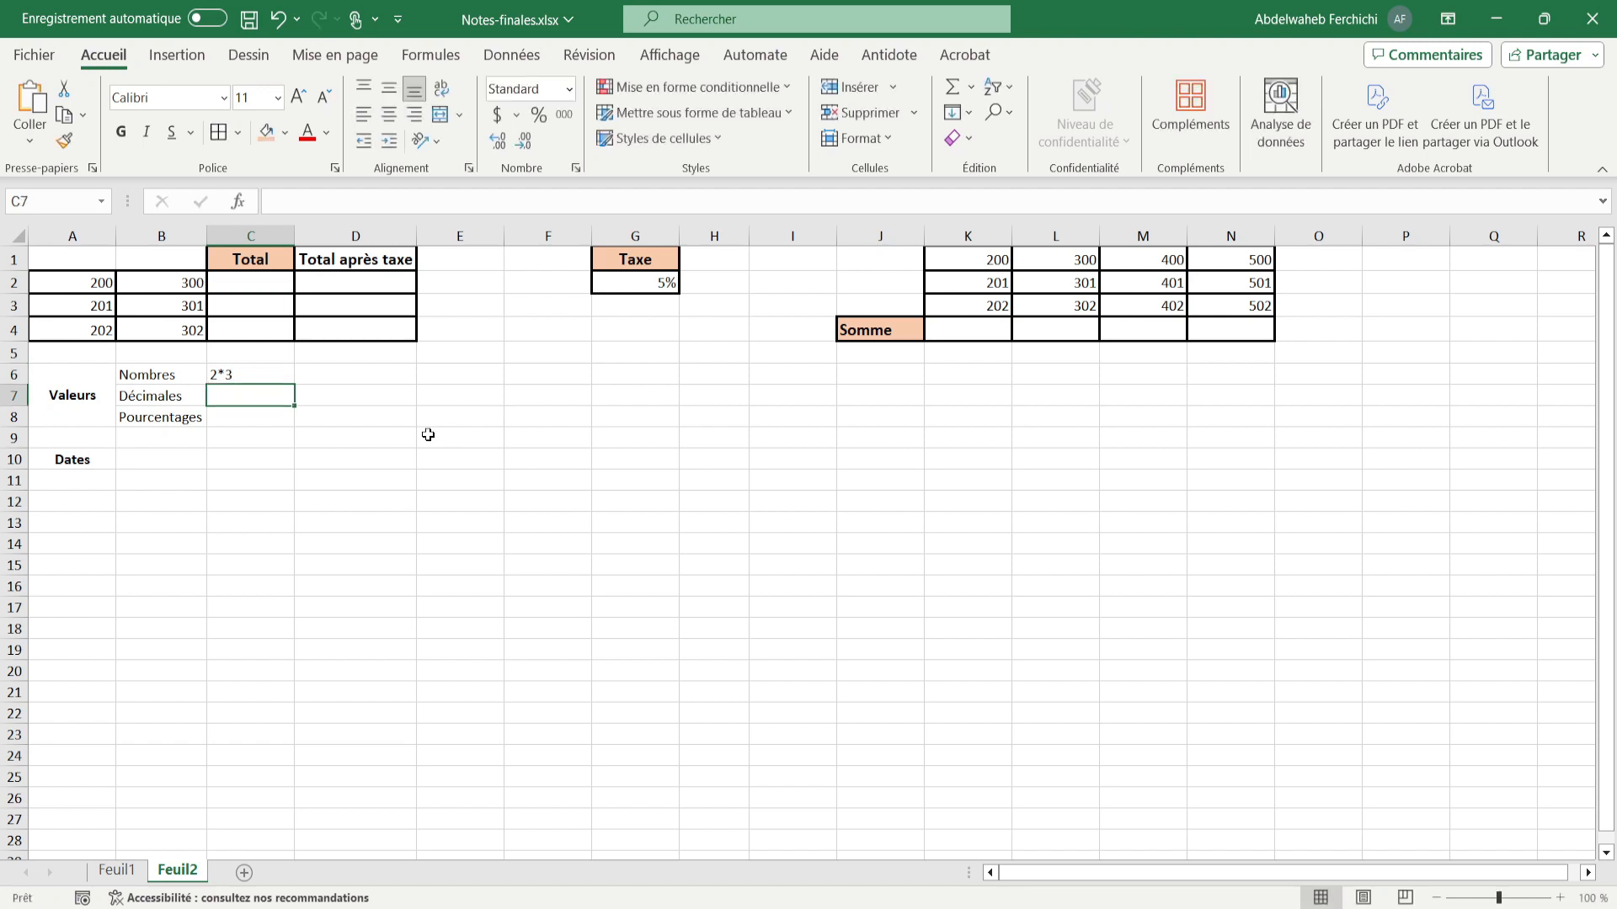
Turn the Nombres entry in C6 into the formula =2*3 and check it in the cell.
left_click(265, 378)
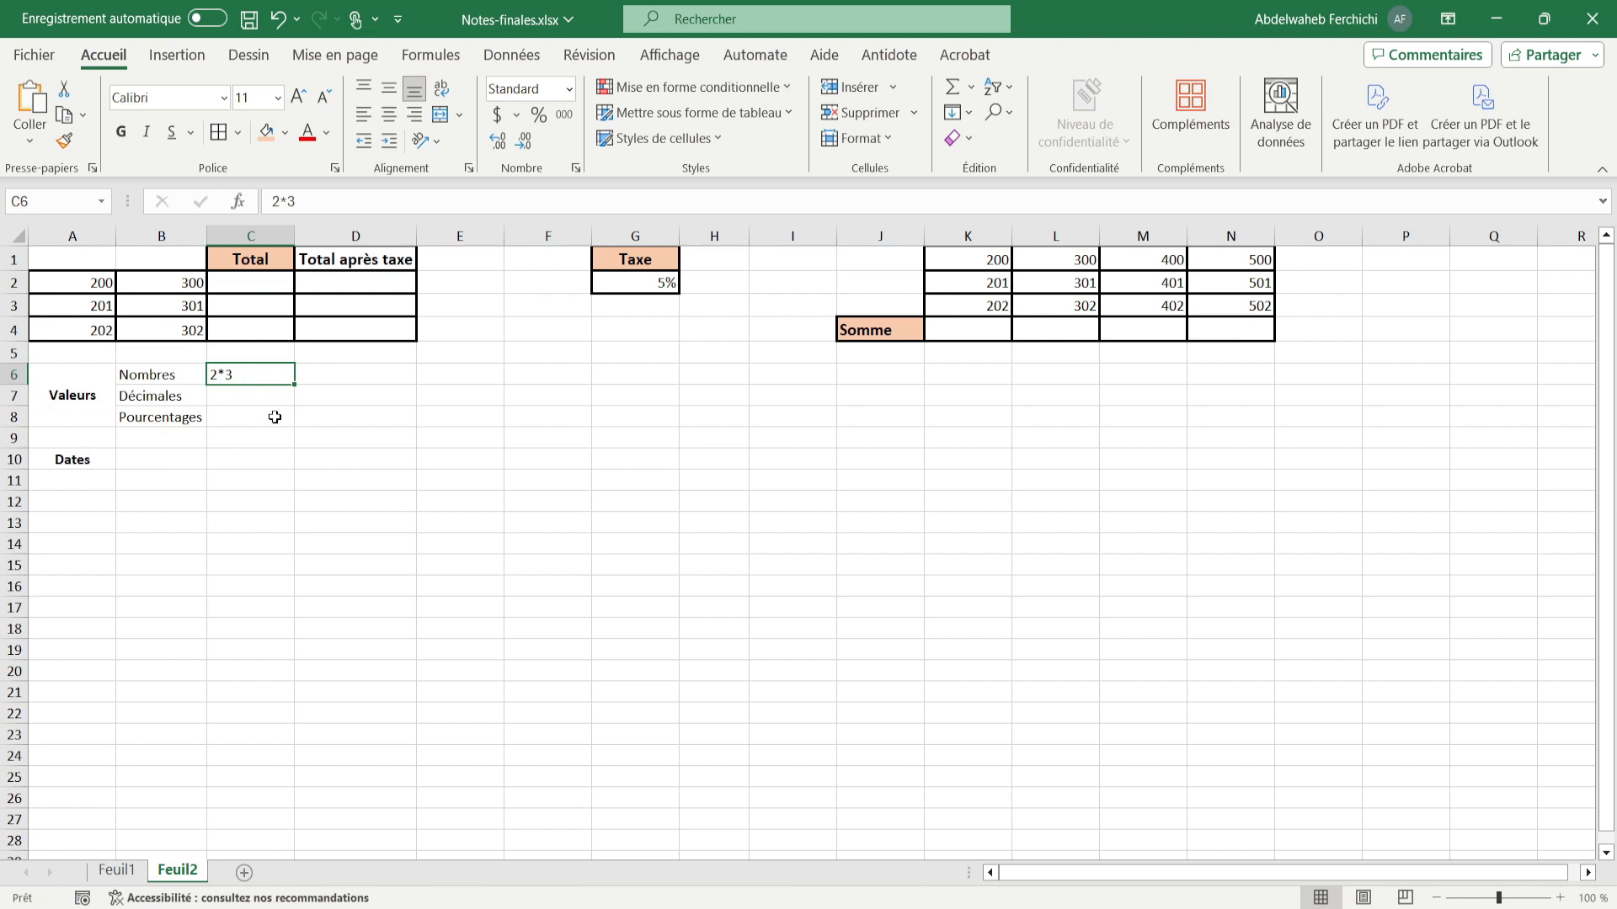
double_click(213, 377)
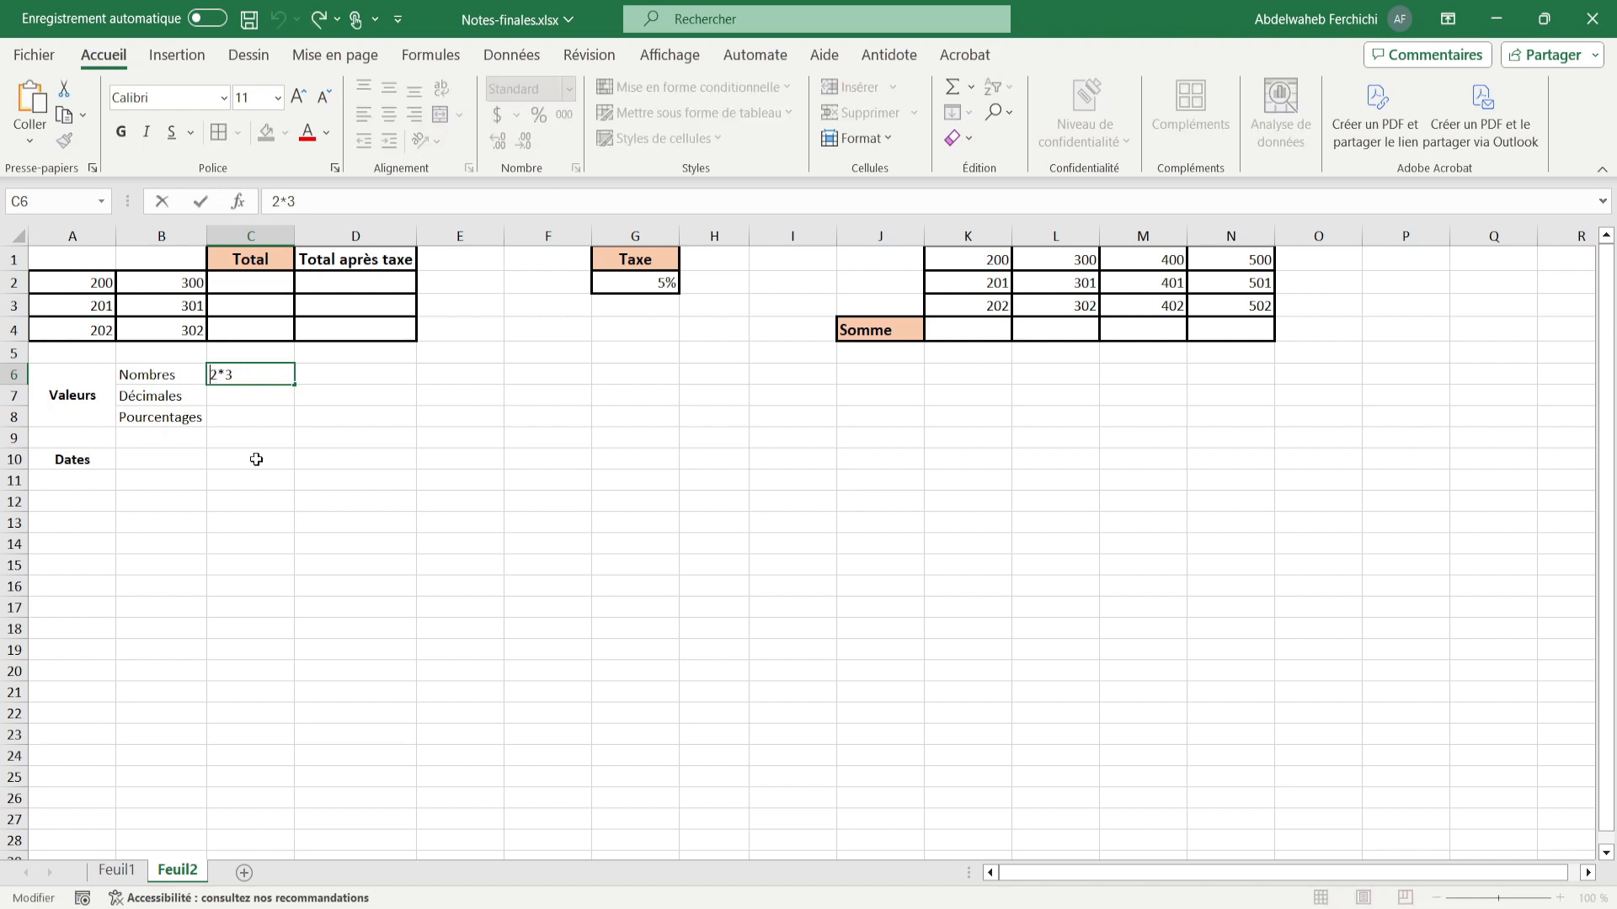
type("=")
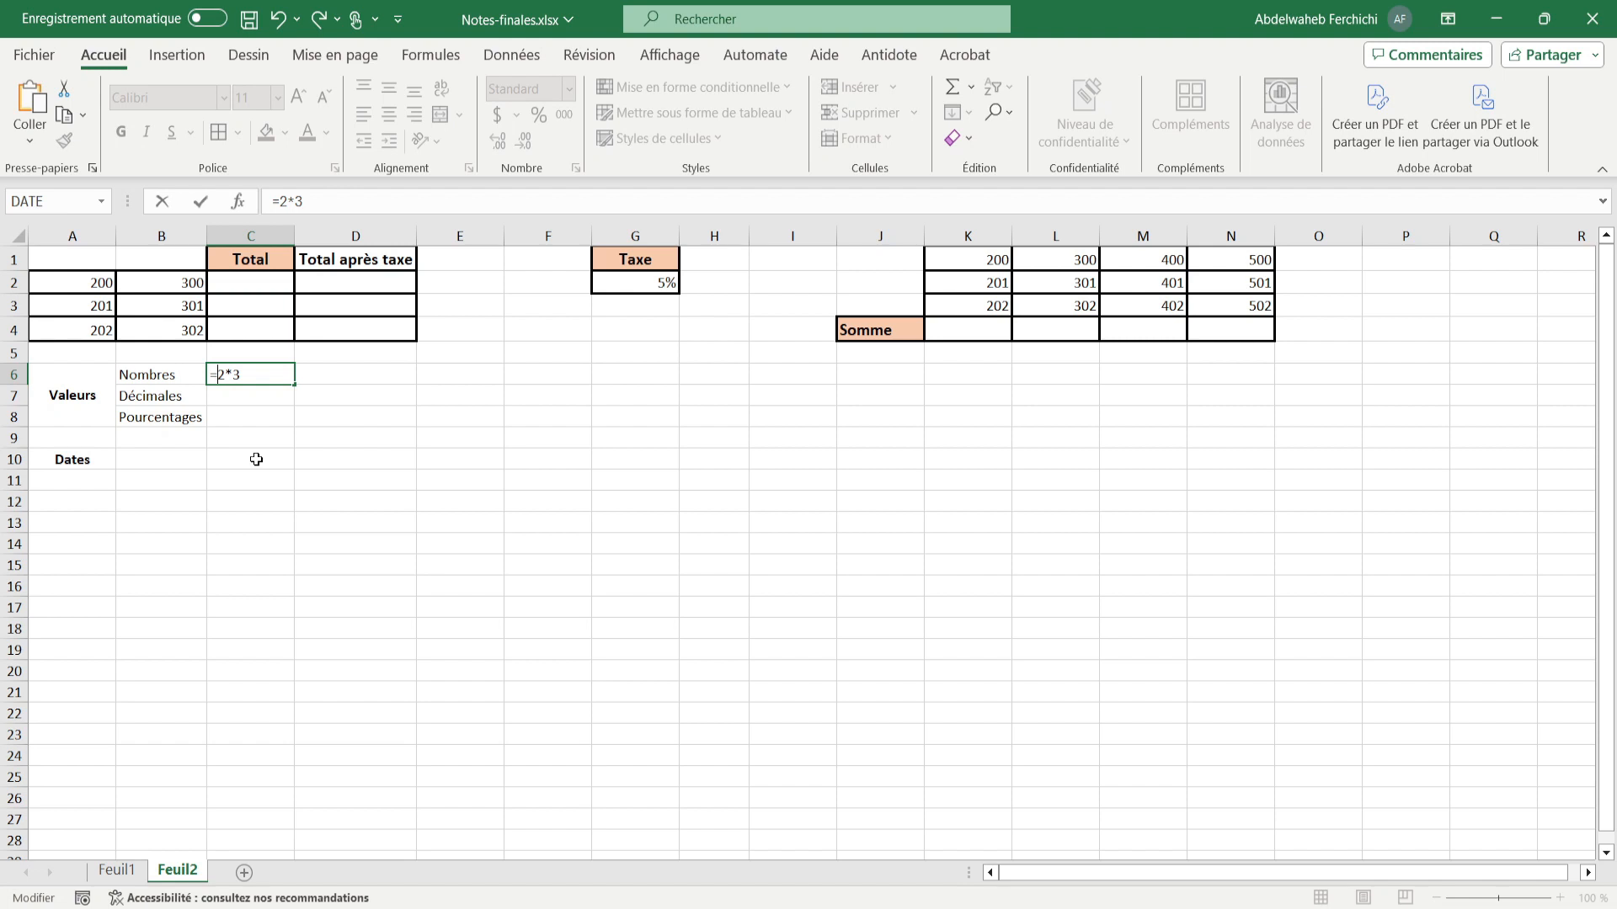
key("Return")
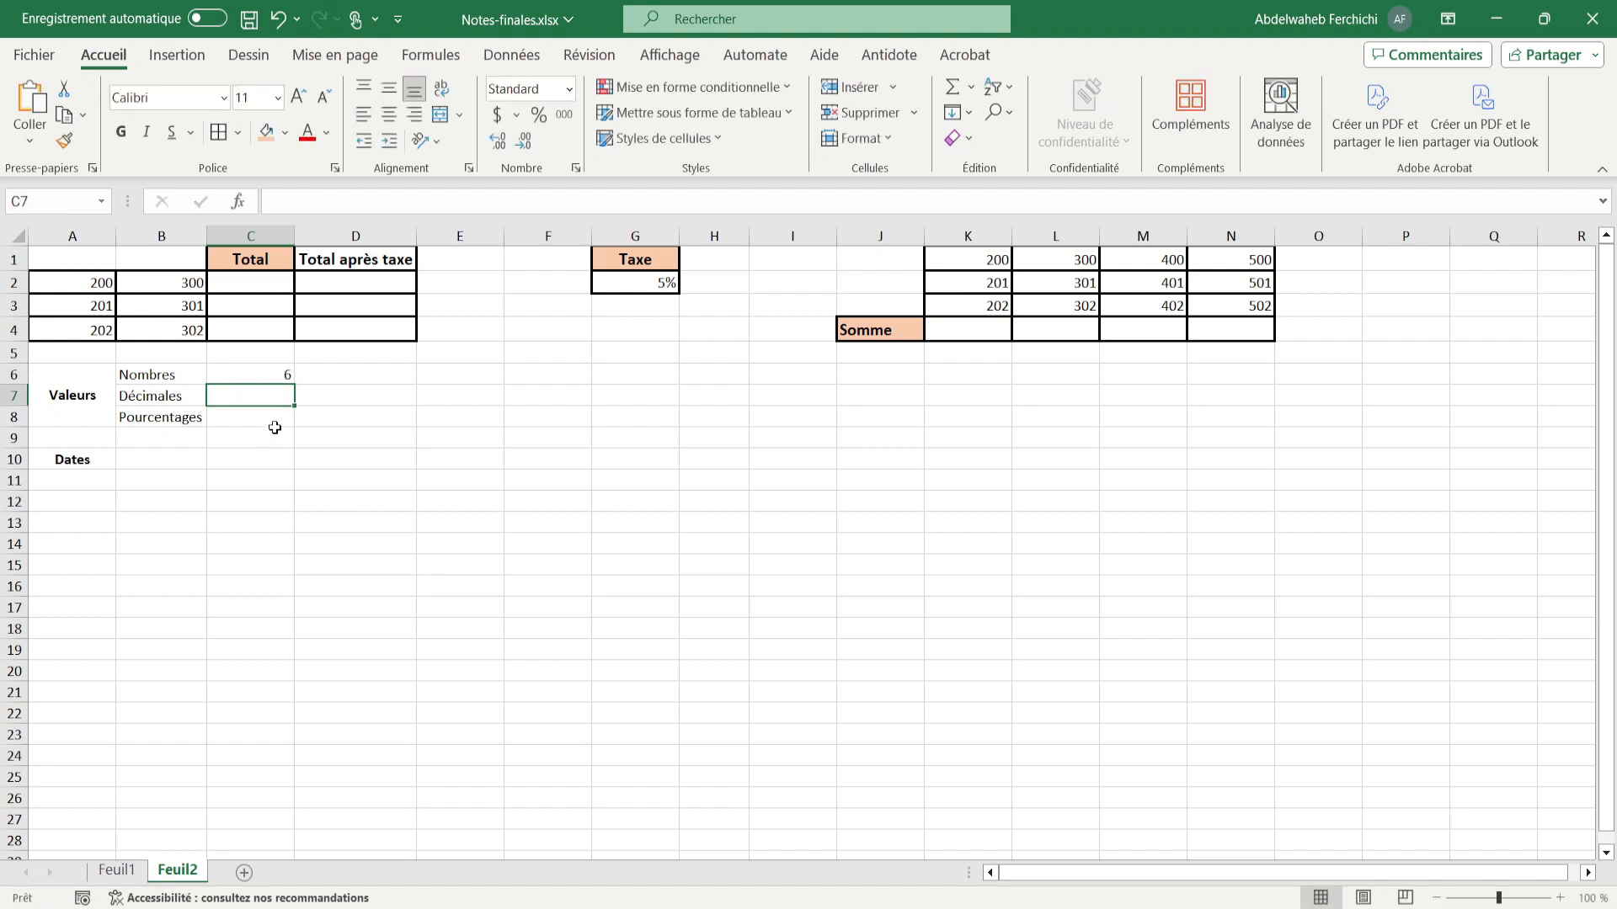
left_click(270, 379)
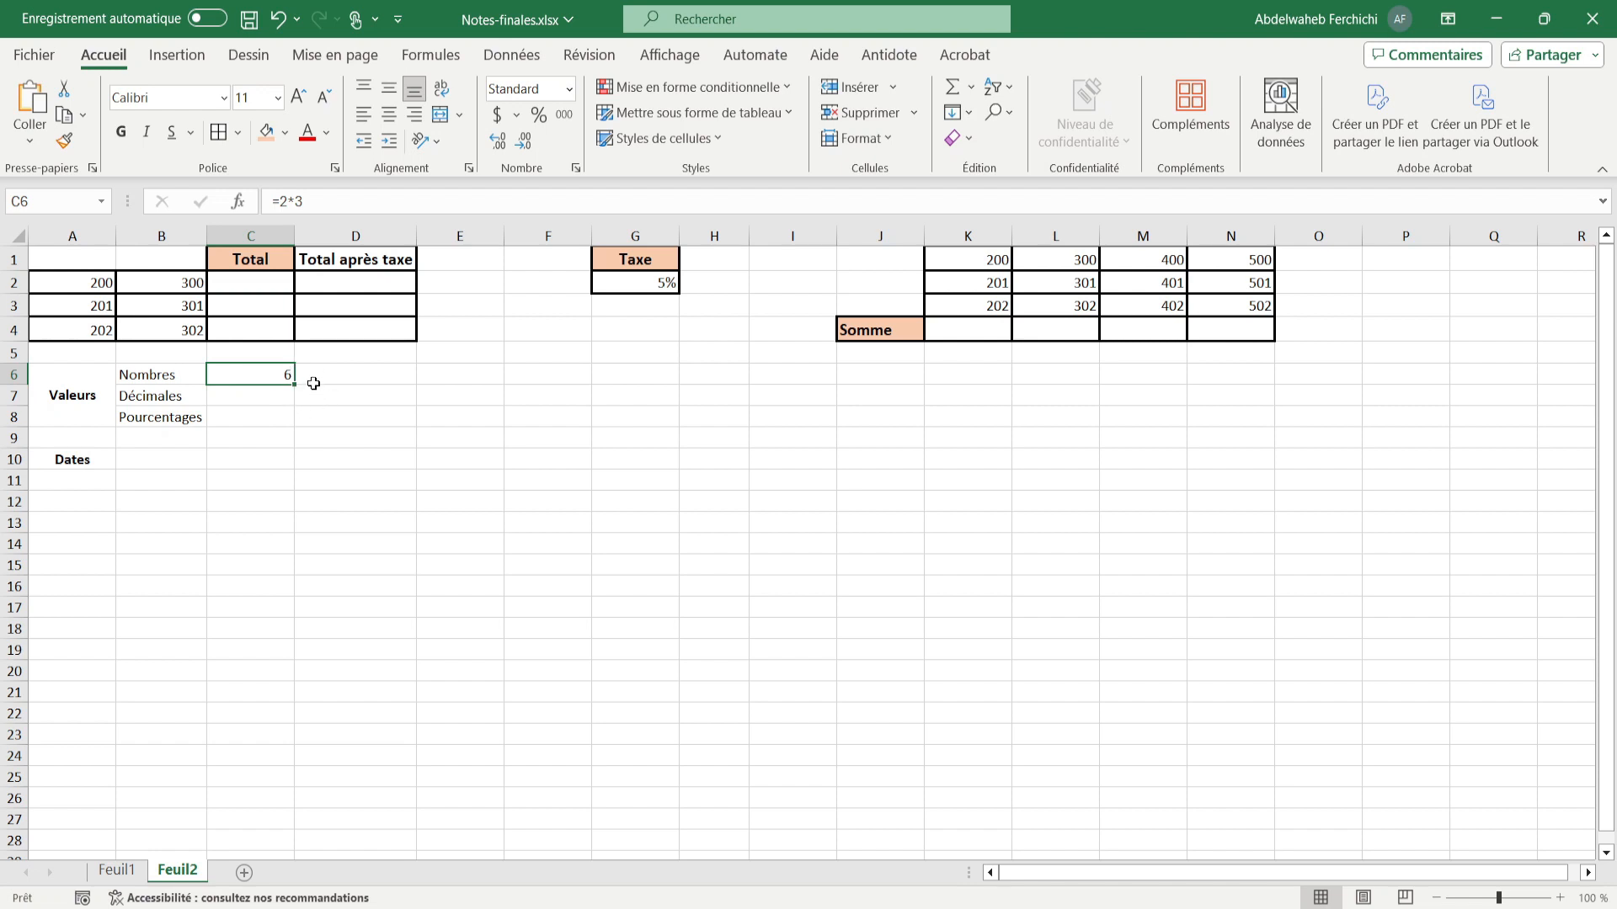
Enter the formula =2,5*3,8 in cell C7, beside the Décimales label, and check it.
left_click(224, 397)
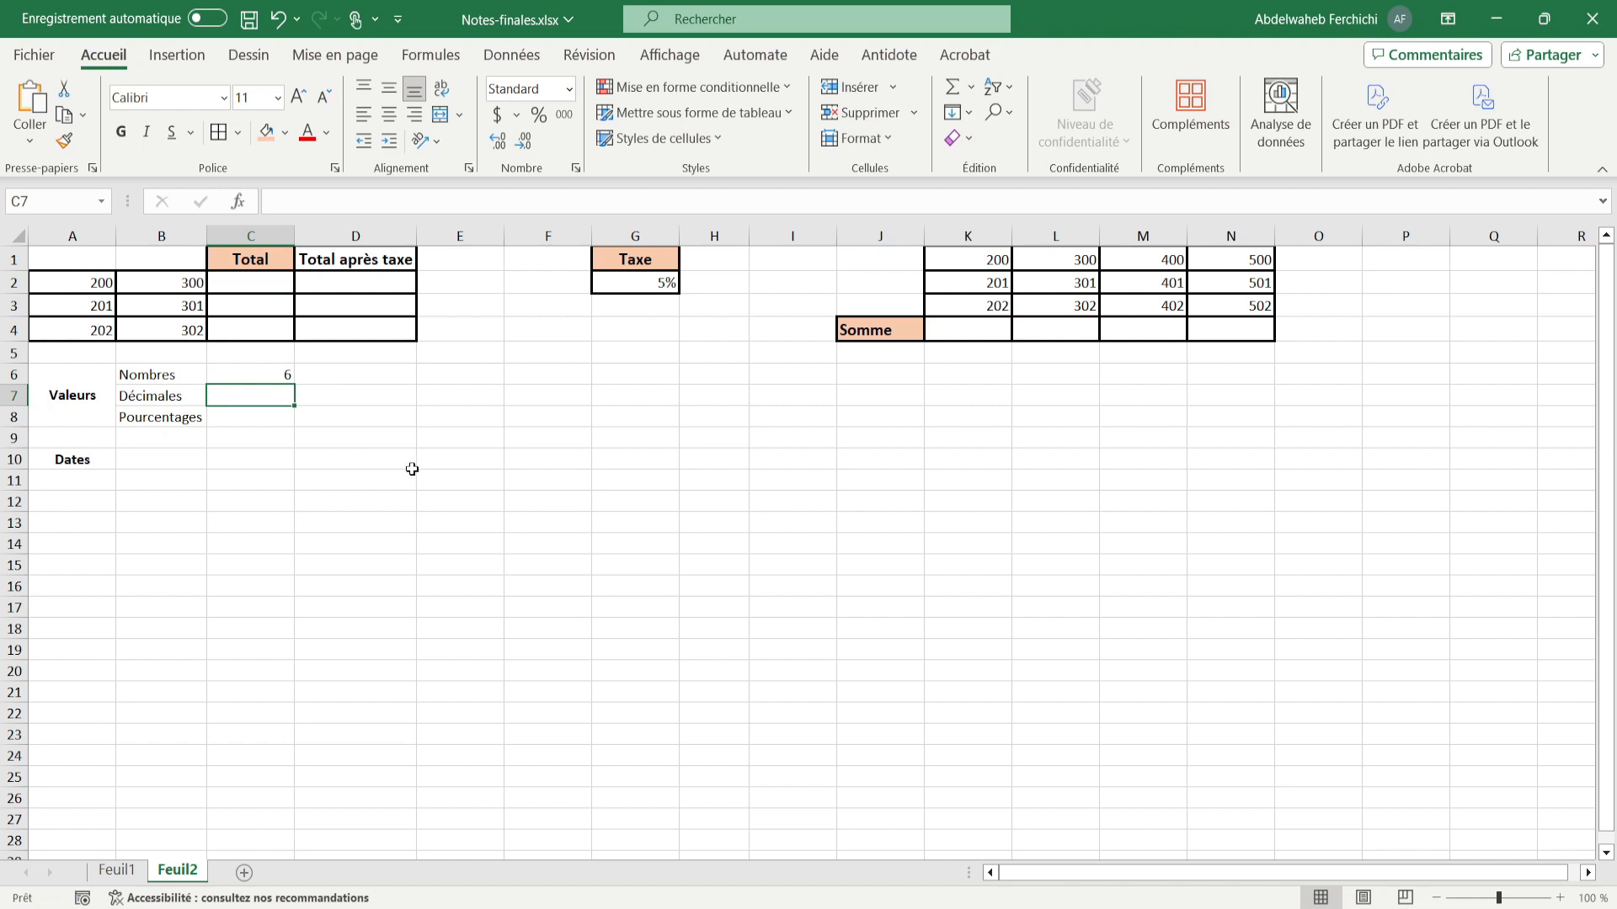
type("=2,5")
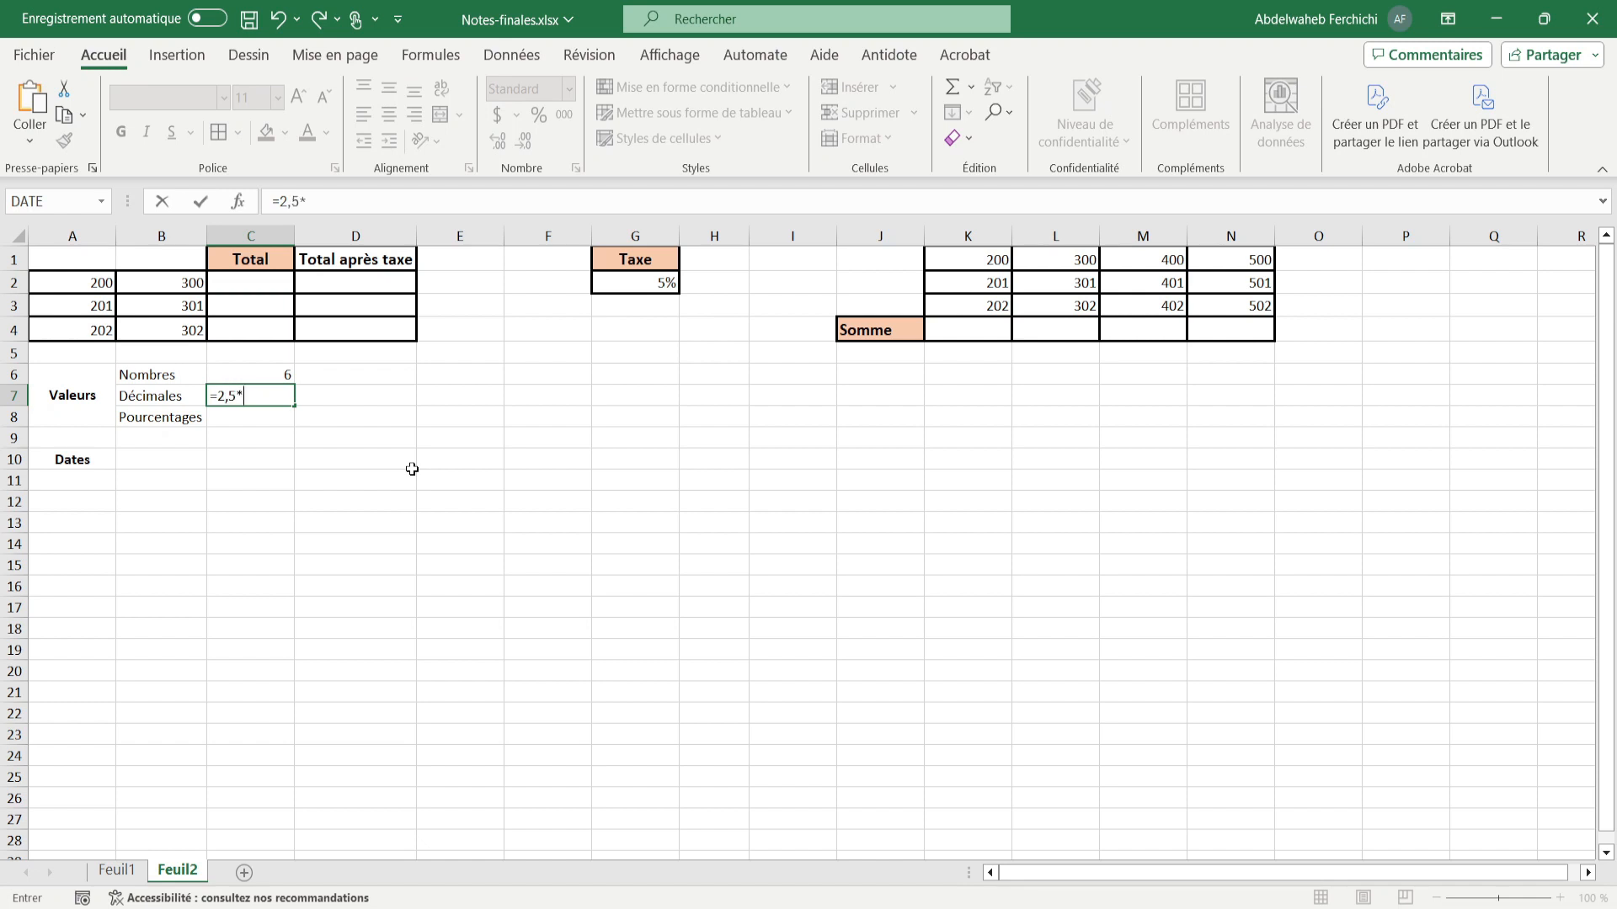
type("*3,8")
key("Return")
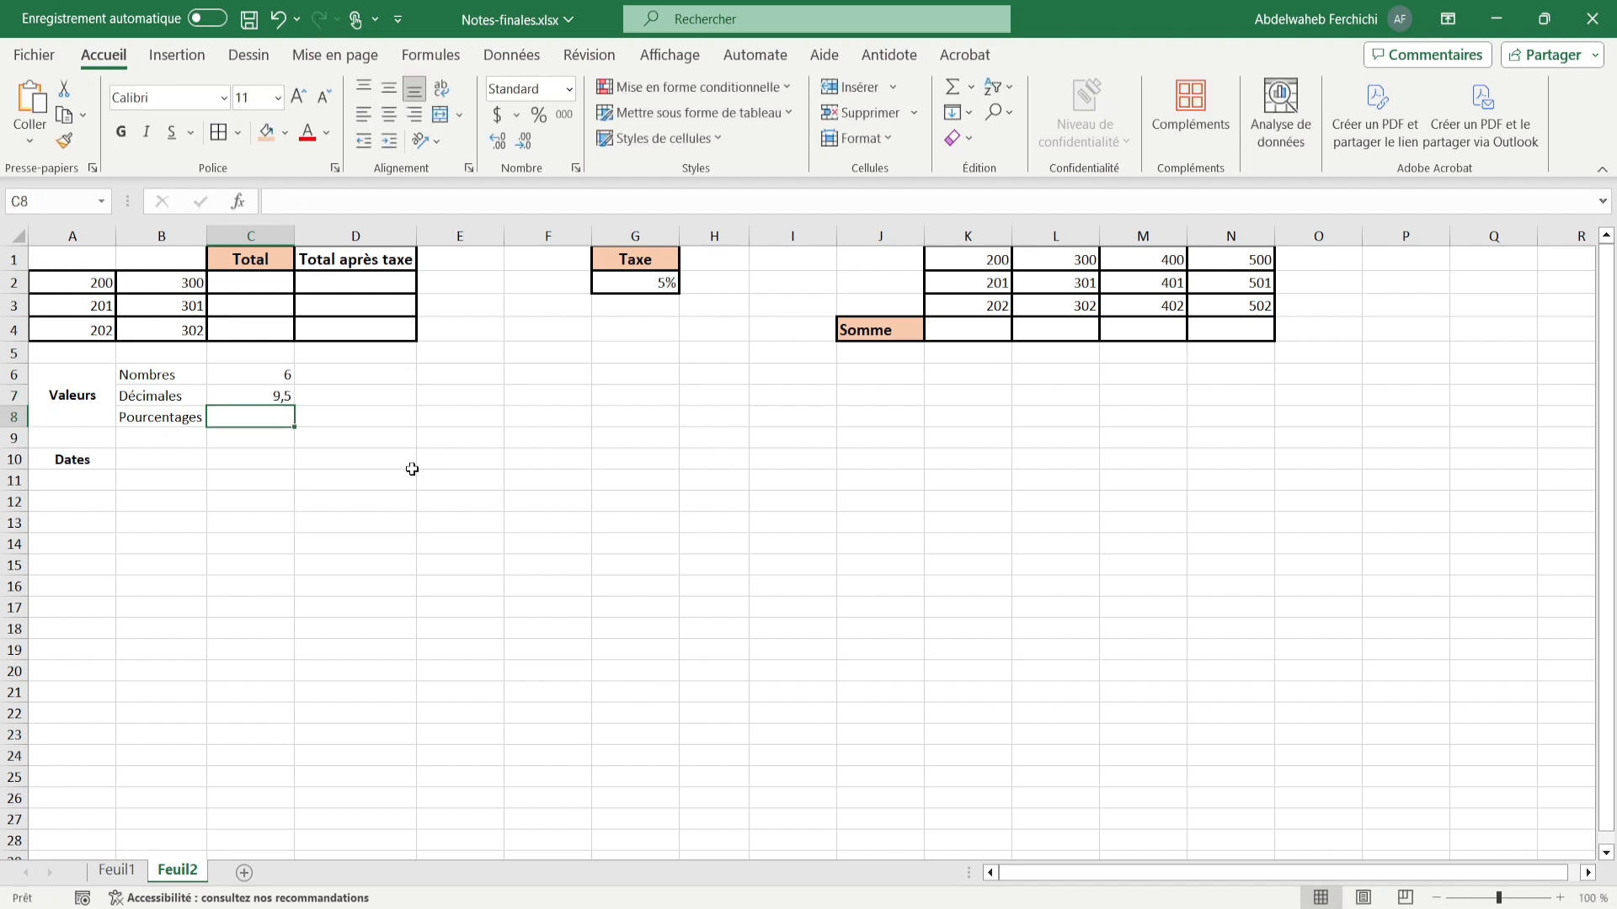
left_click(255, 397)
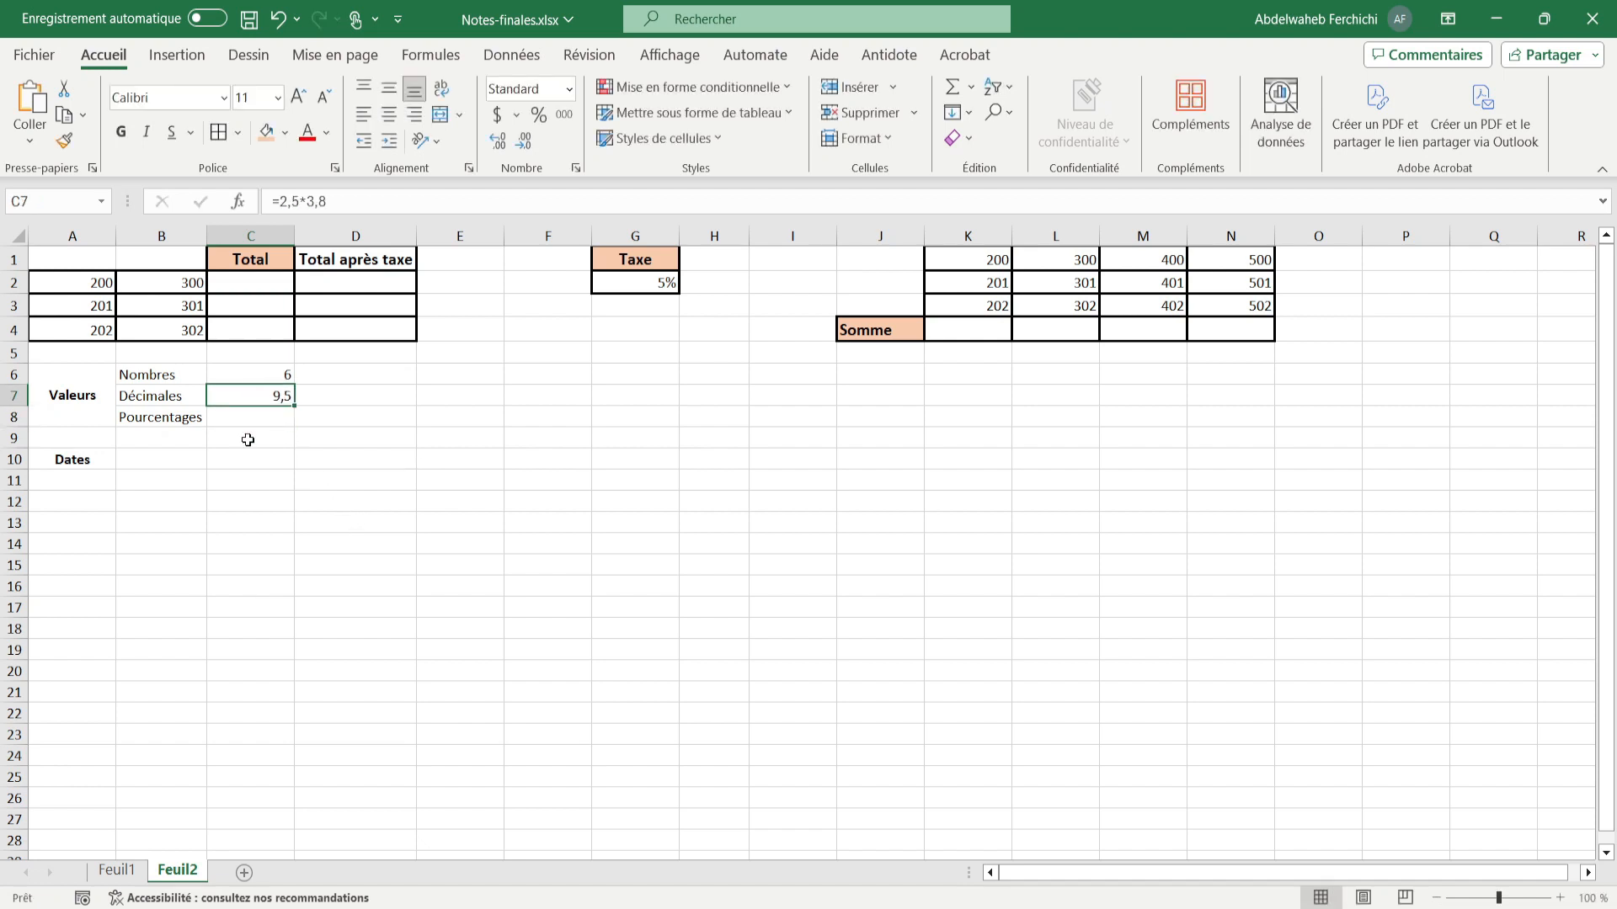
Enter 5*10% in cell C8, beside the Pourcentages label, and convert it into the formula =5*10%.
left_click(238, 418)
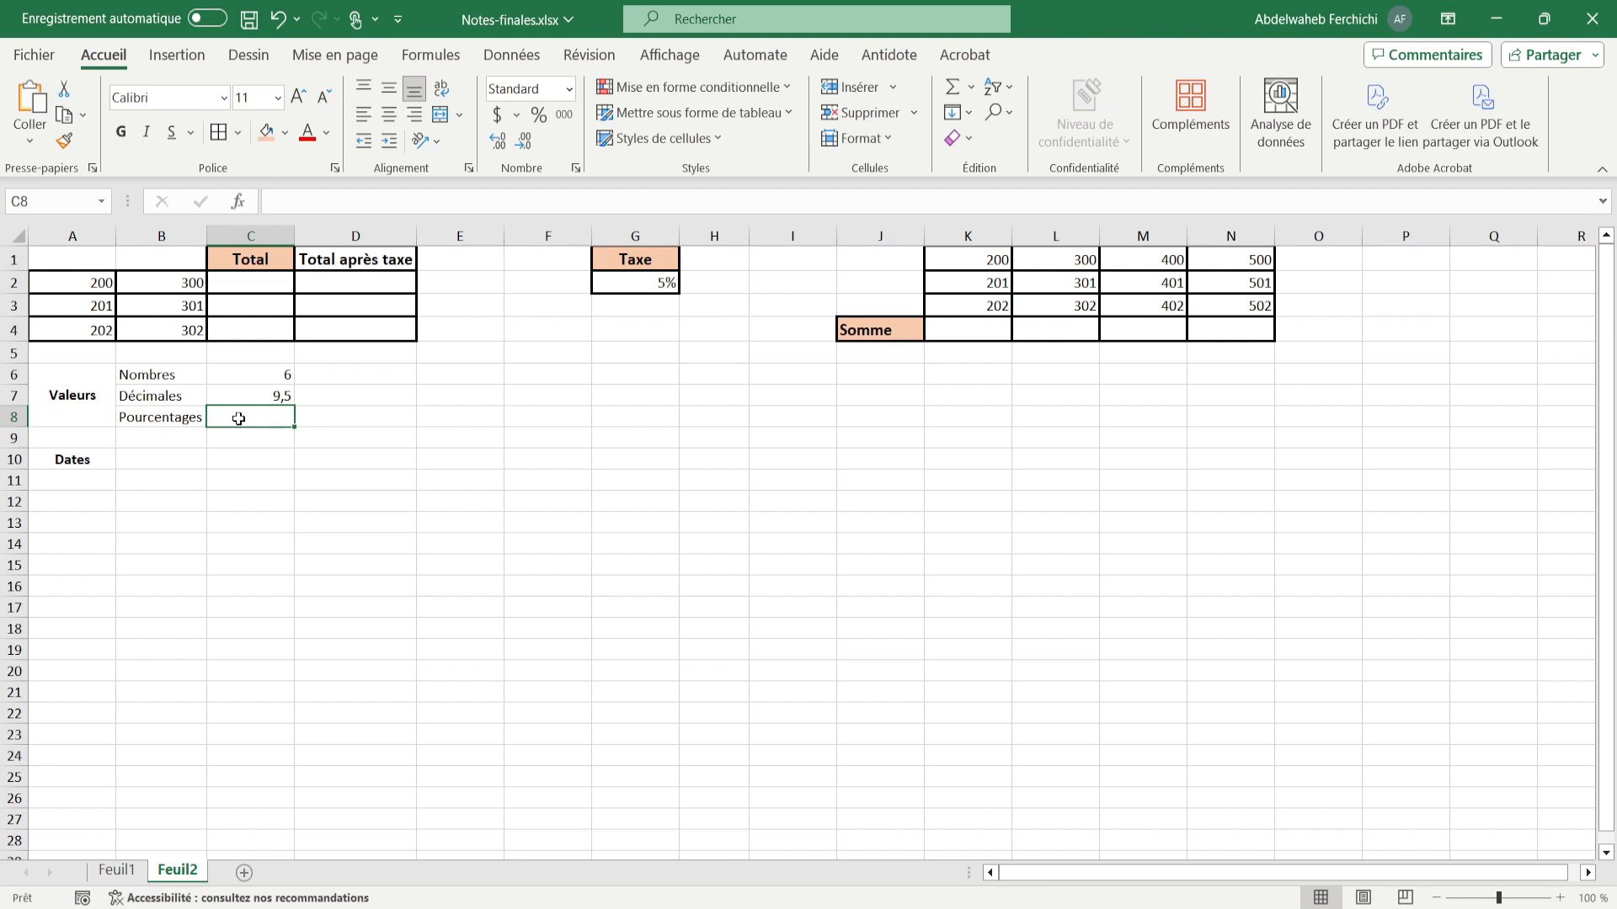
type("5")
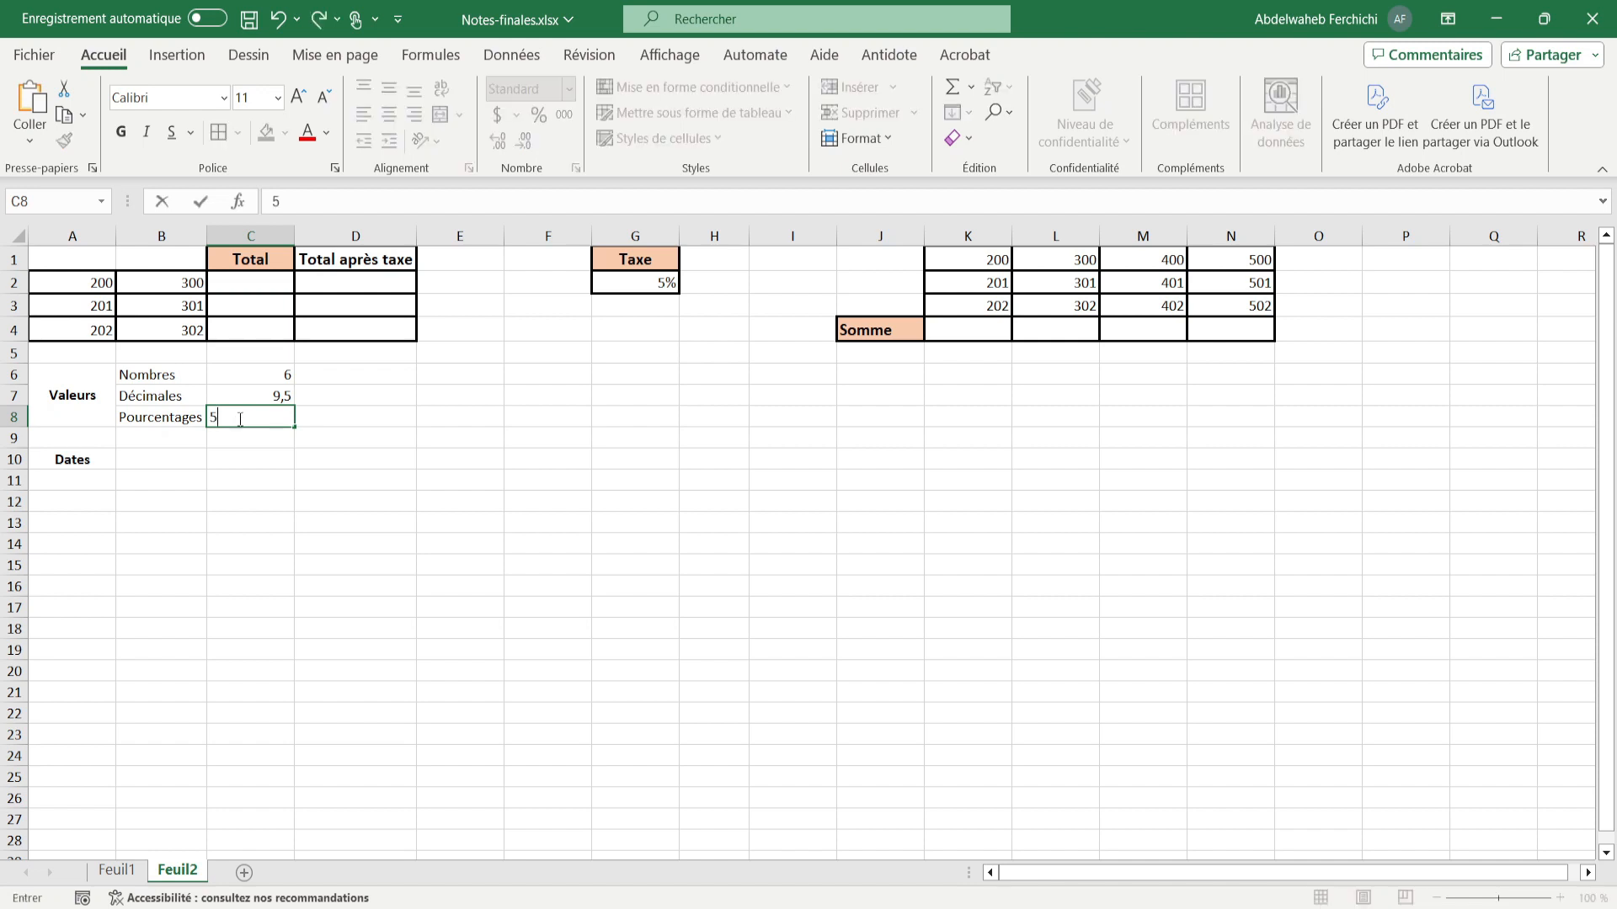
type("*10%")
key("Left")
key("Left")
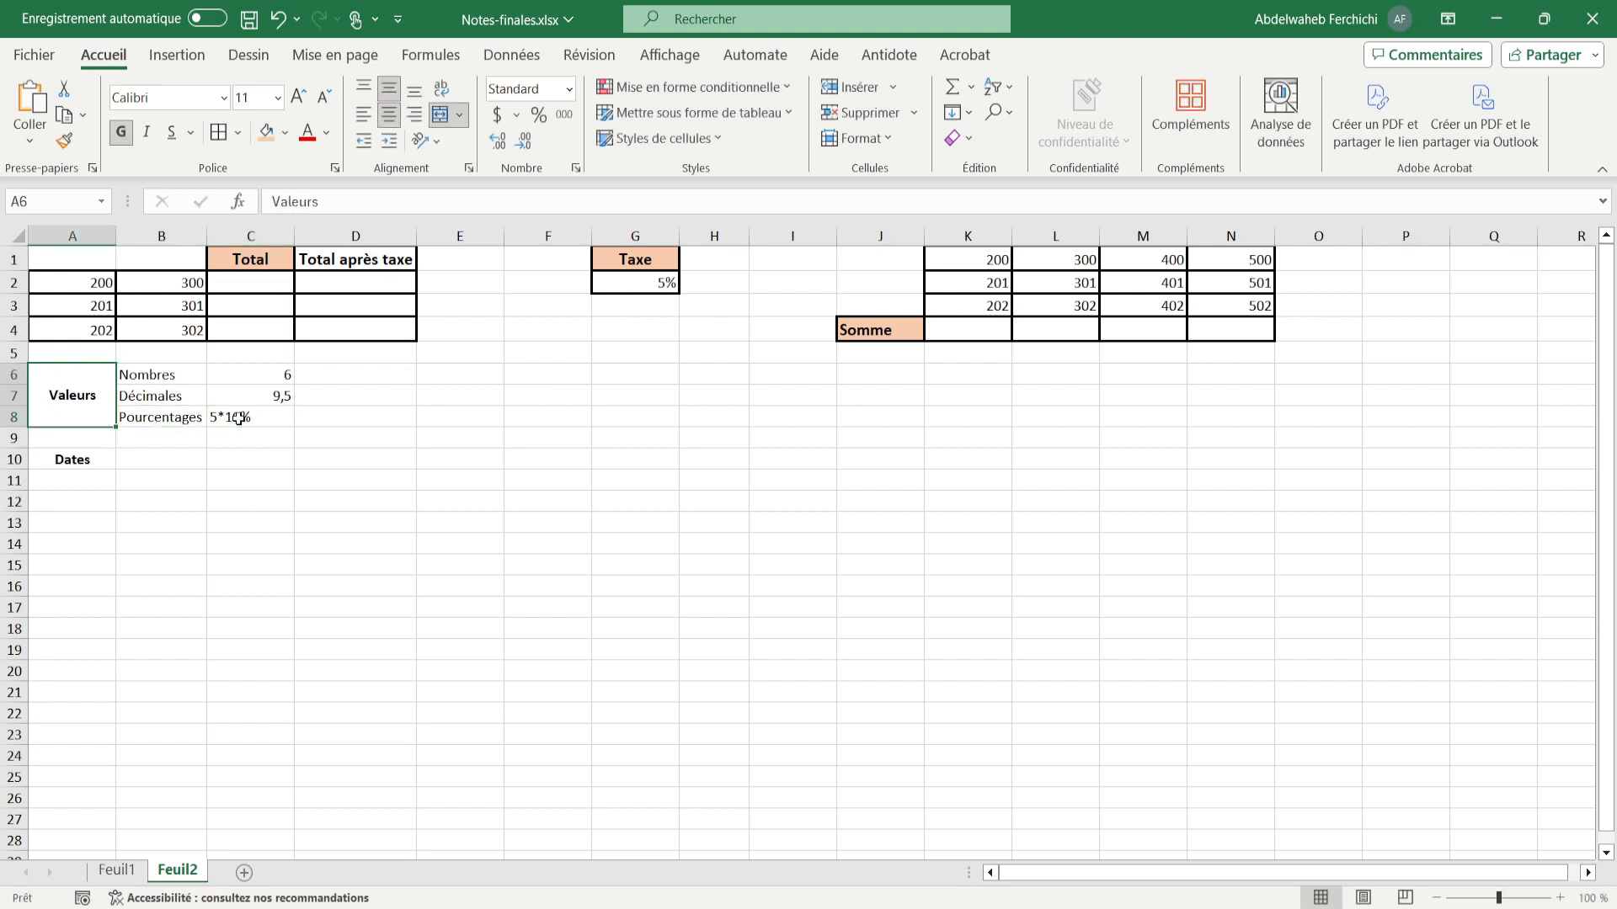
key("Right")
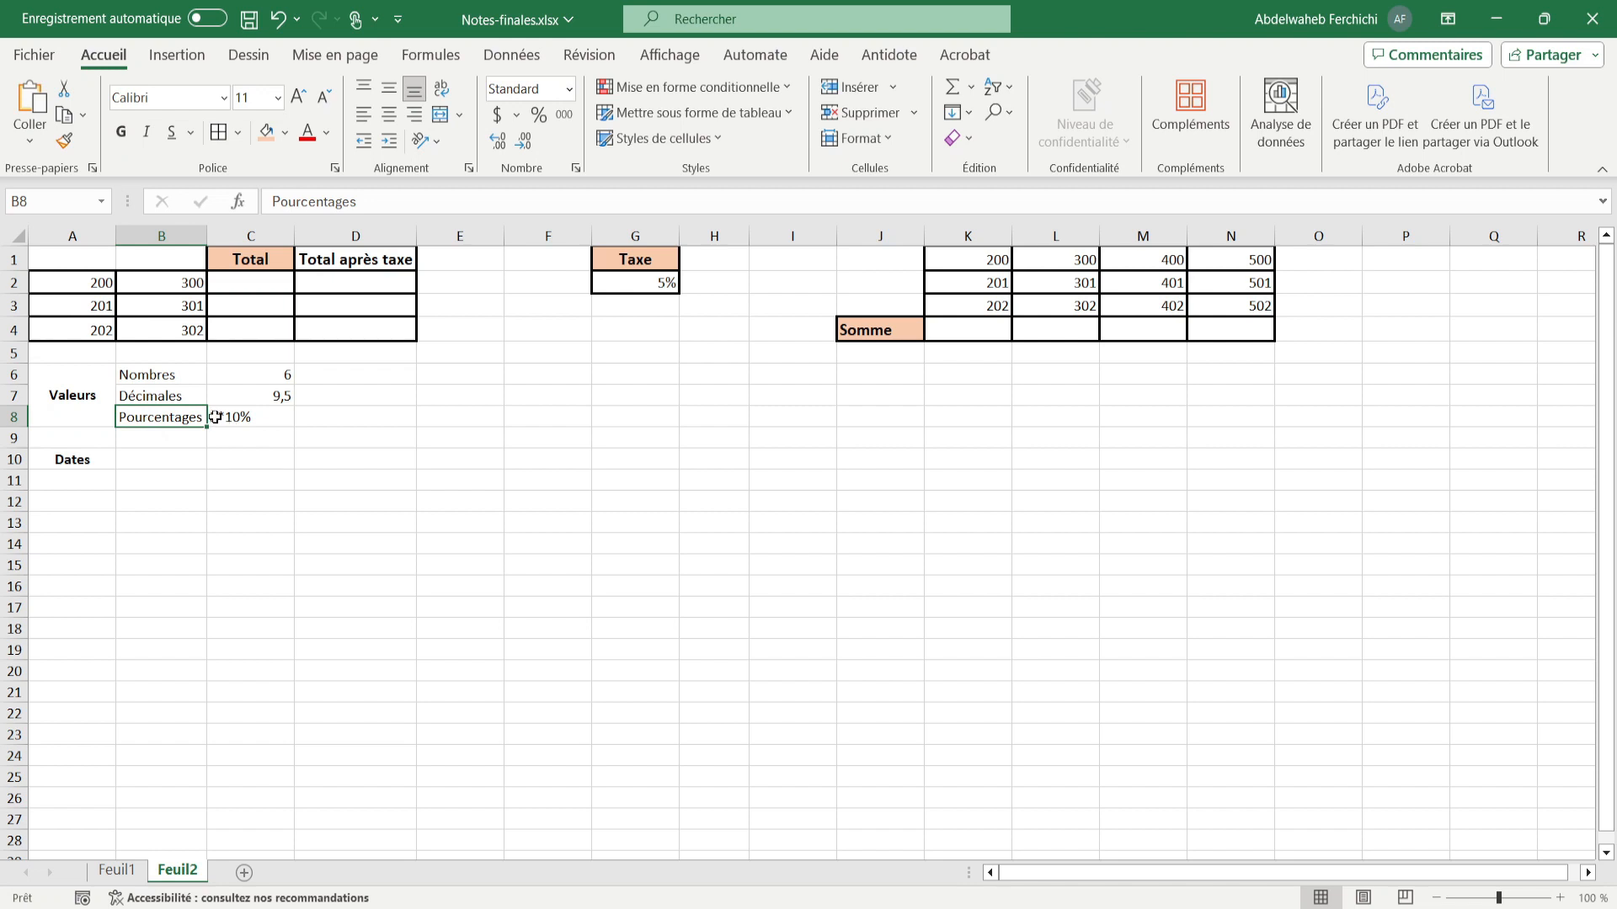
double_click(214, 417)
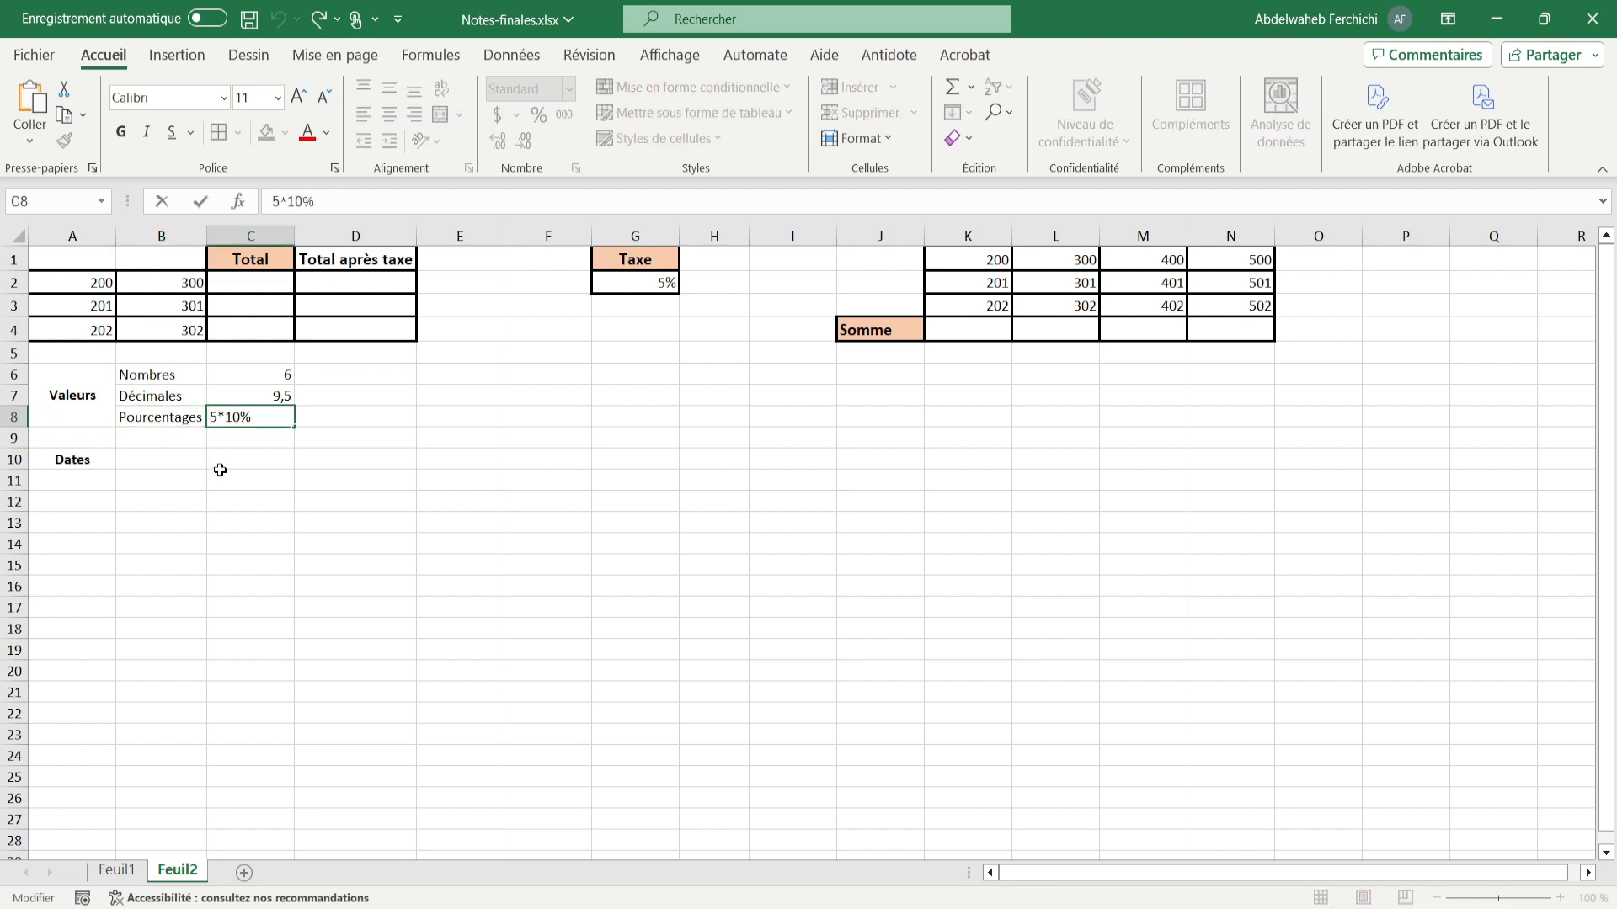
type("=")
key("Return")
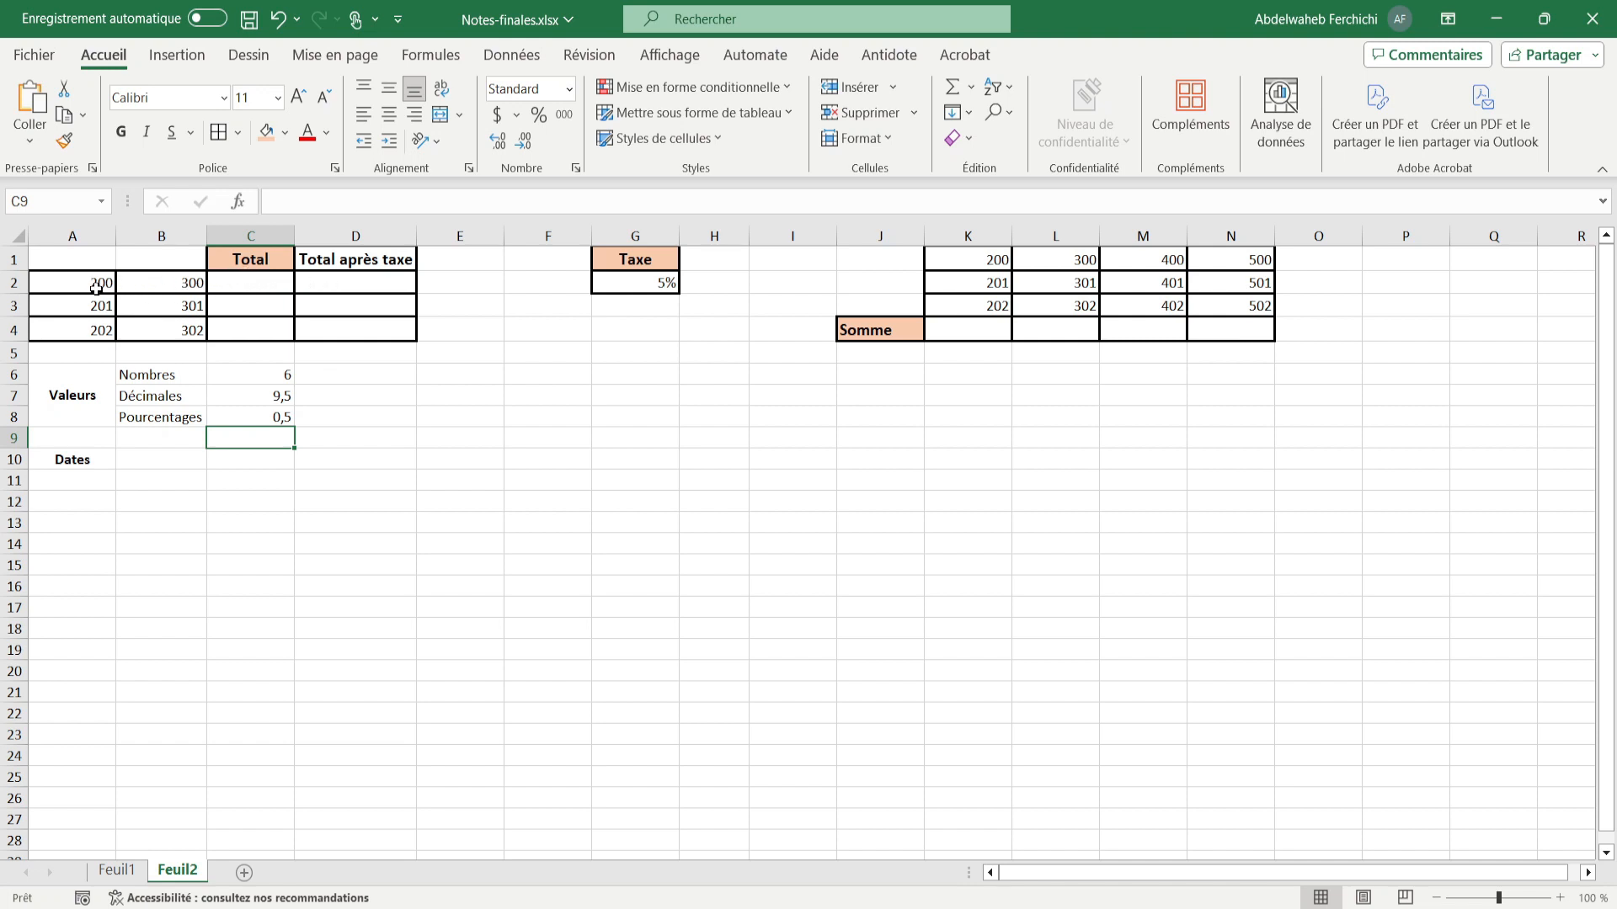
Calculate the first row's Total in cell C2 with the formula =A2+B2, using cell references.
left_click(229, 284)
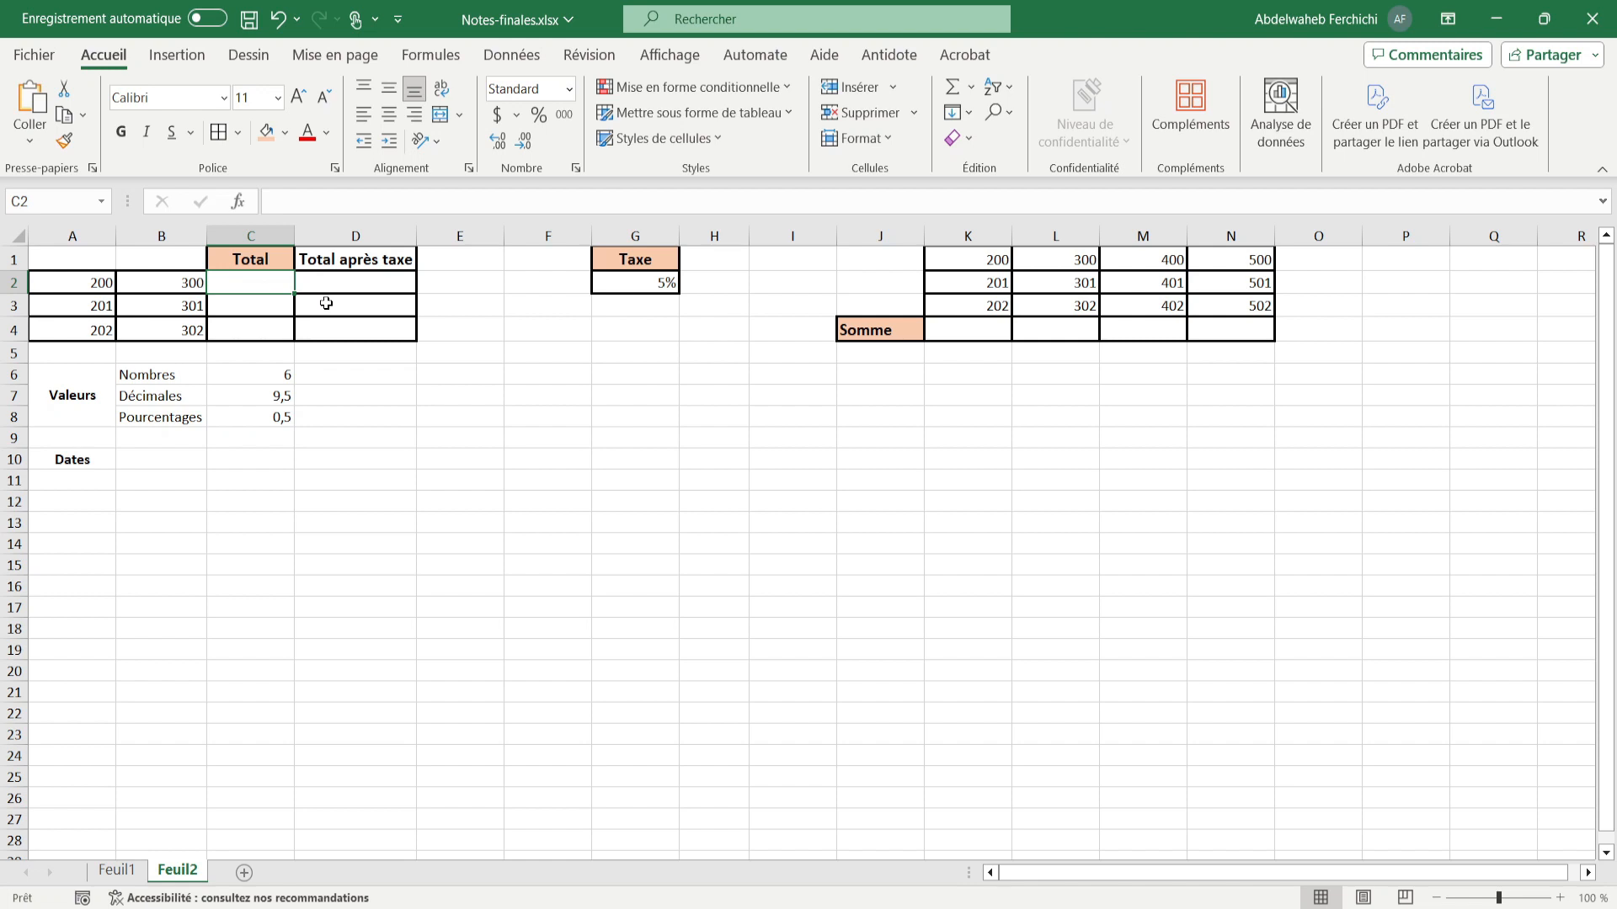
type("=")
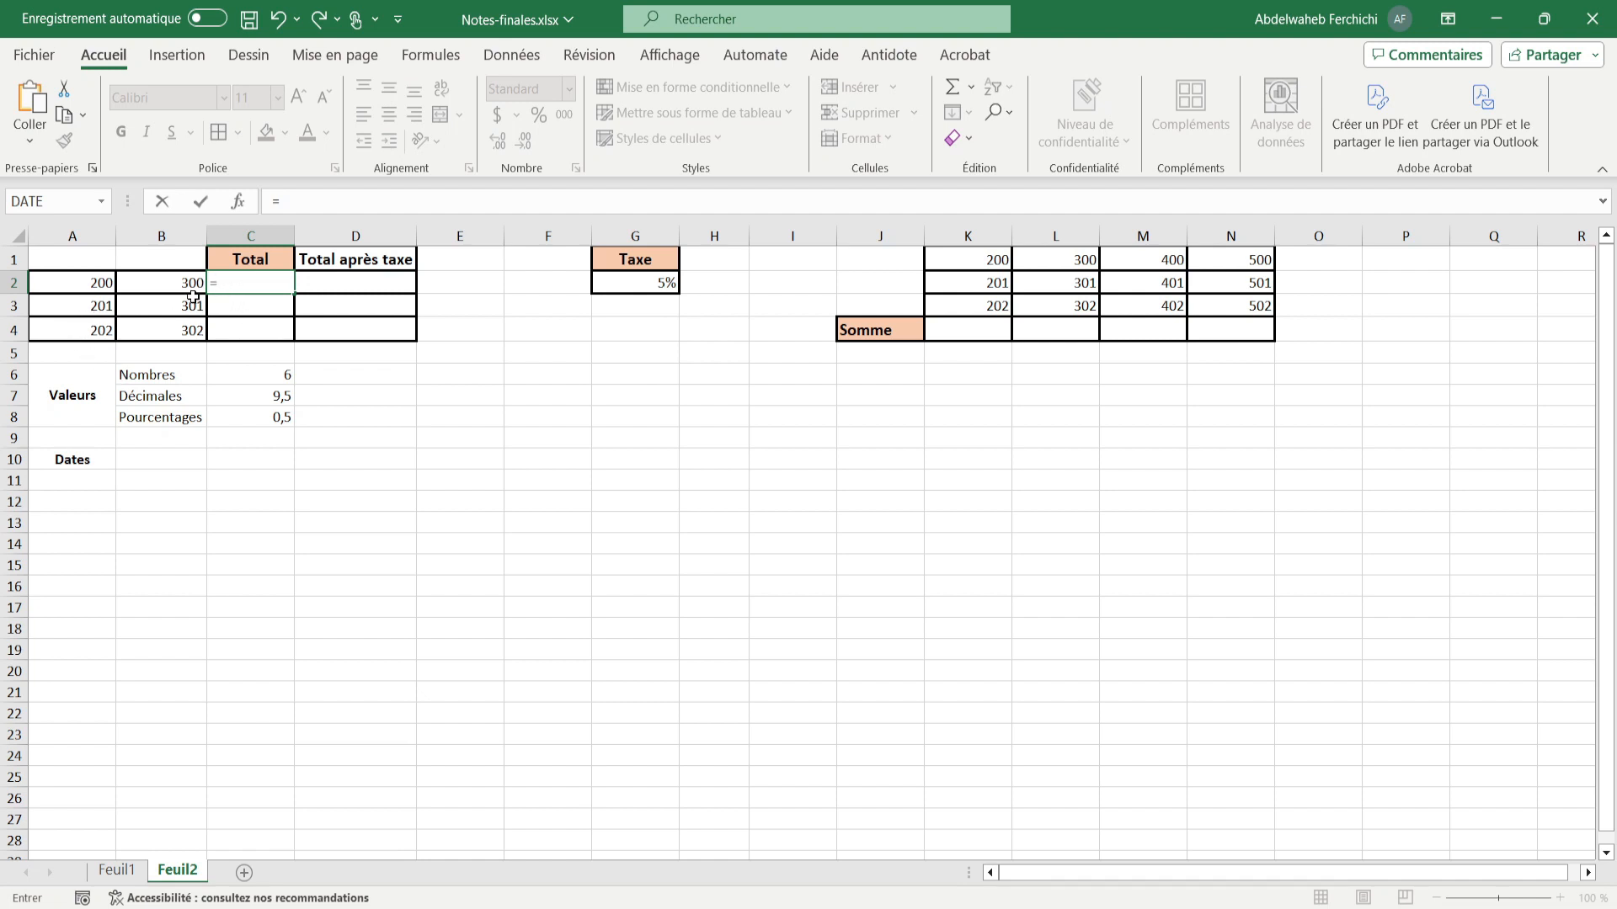
left_click(94, 286)
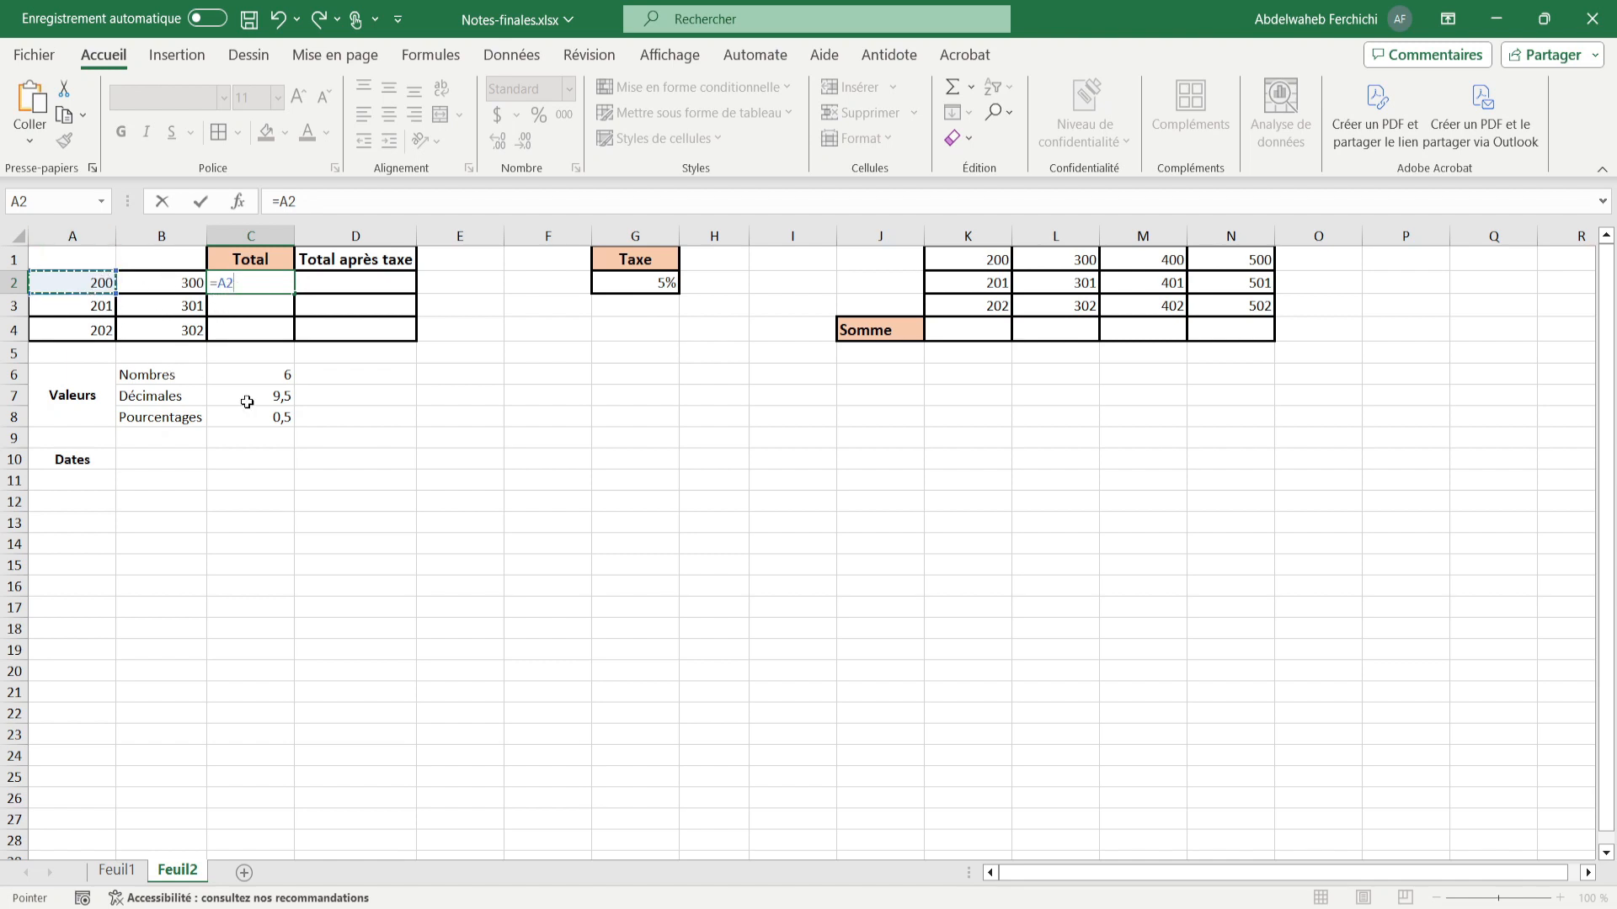
type("+")
left_click(154, 286)
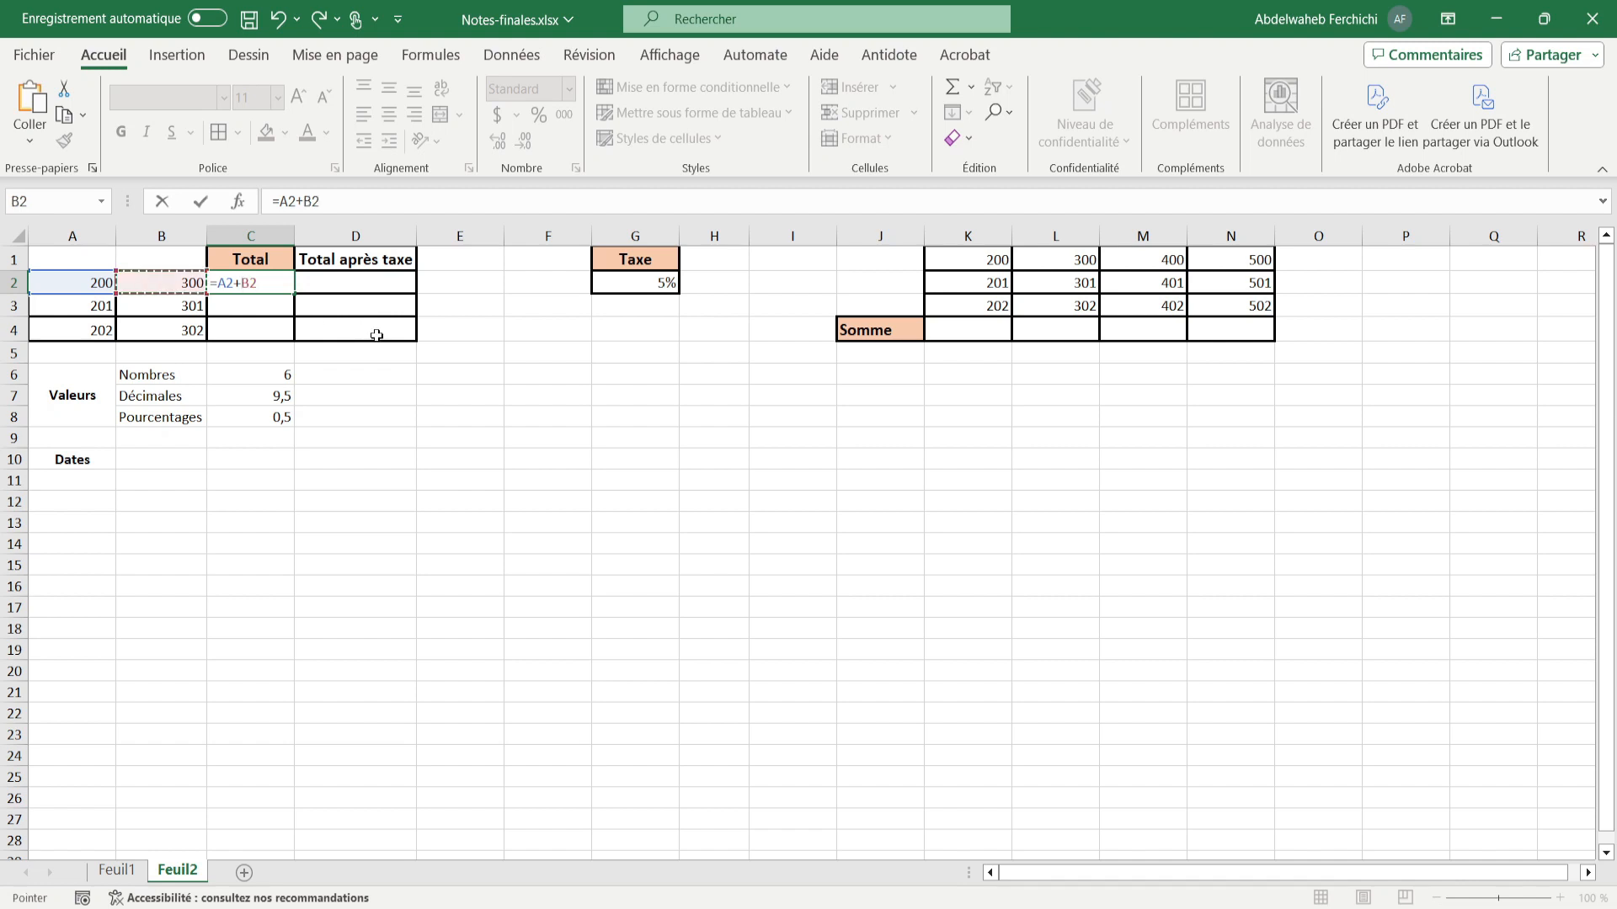
key("Return")
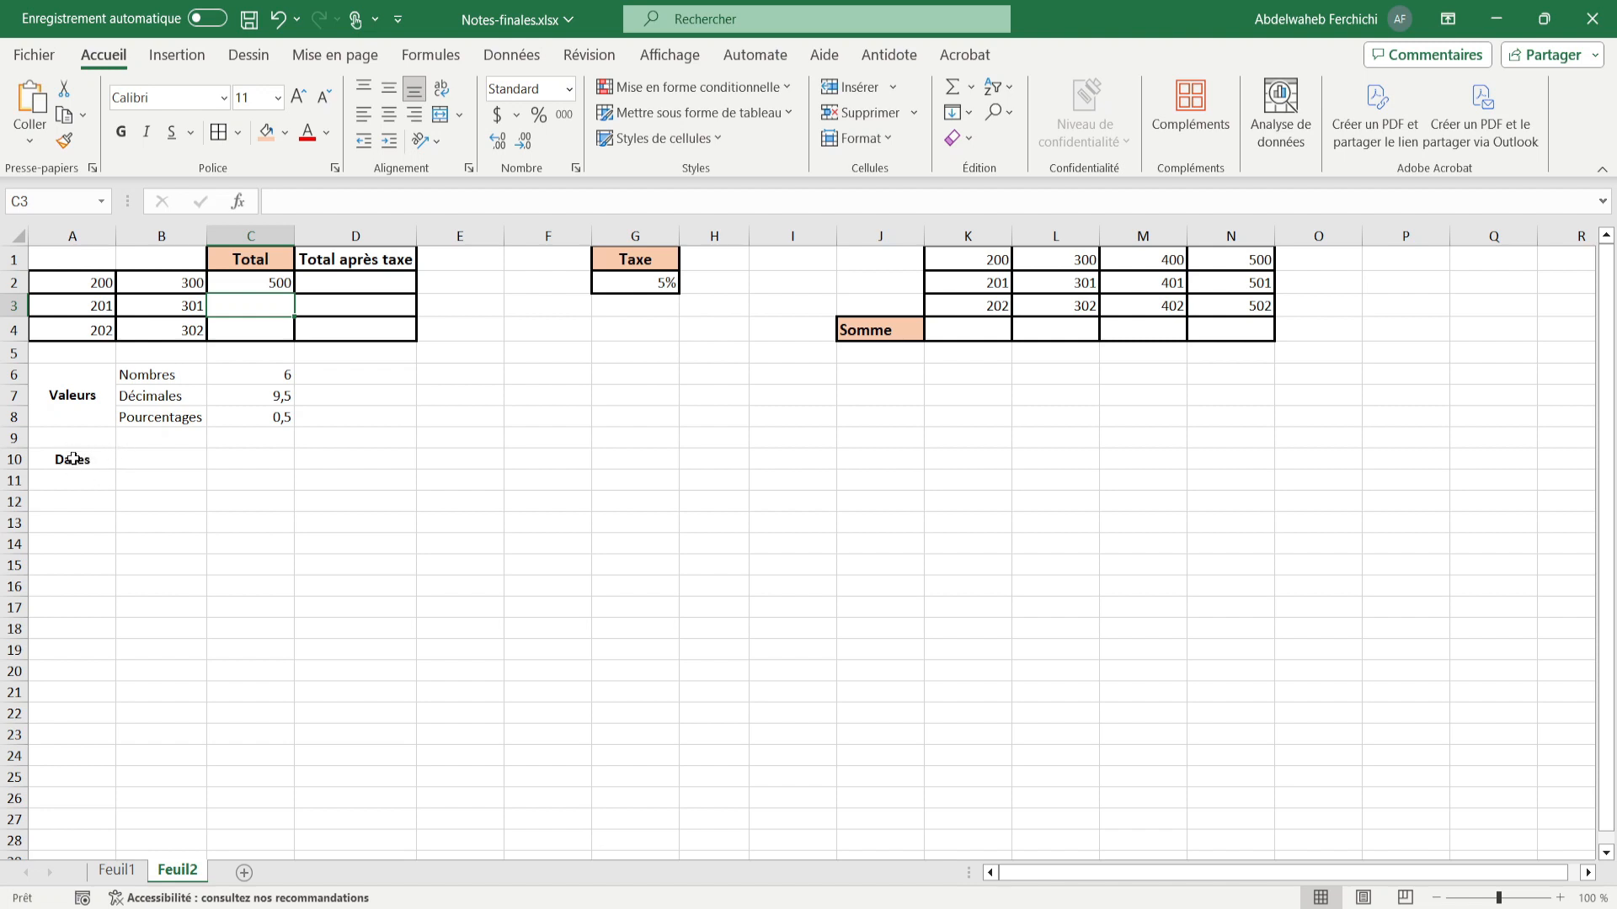
Enter the dates 2024-05-02 in B10 and 2024-02-03 in C10, in the Dates row.
left_click(158, 463)
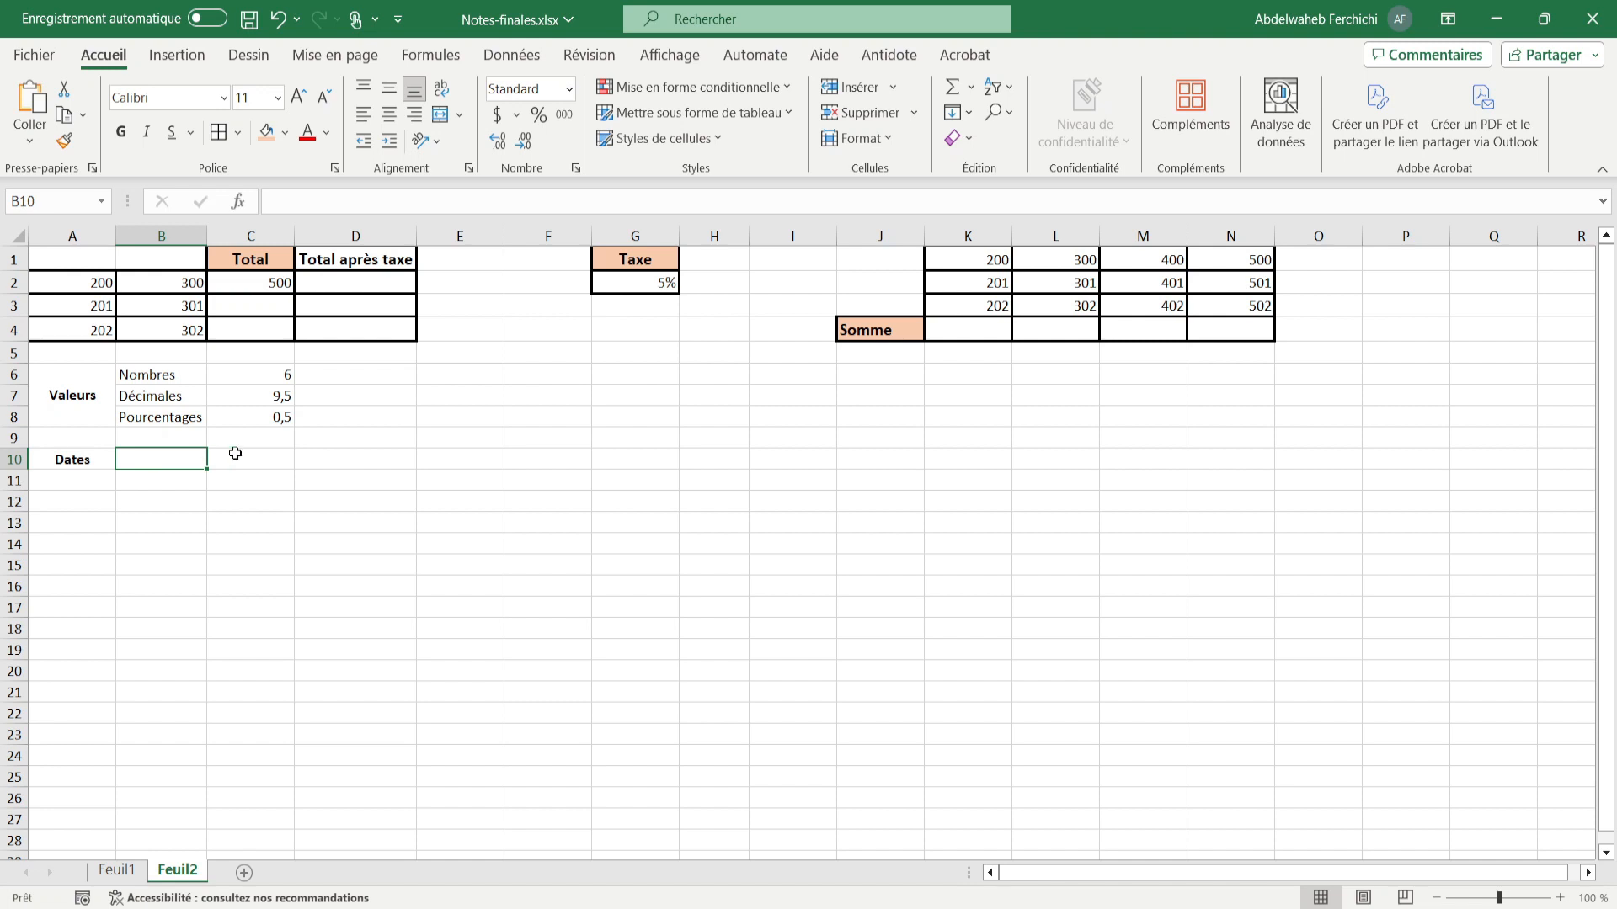
type("202")
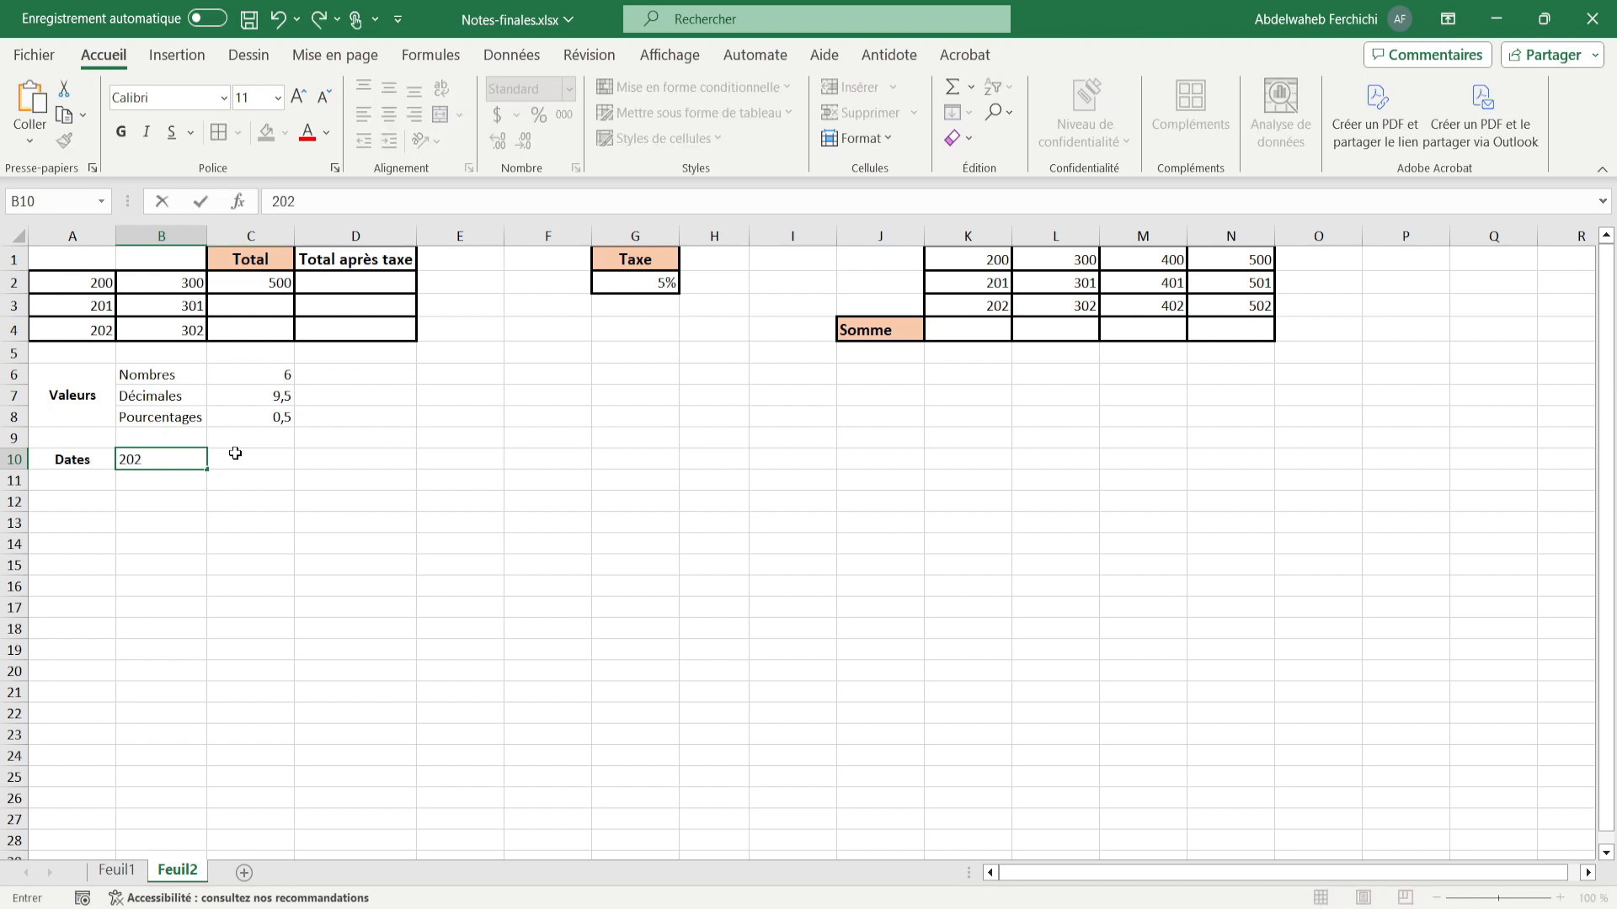
type("4-05-02")
left_click(266, 456)
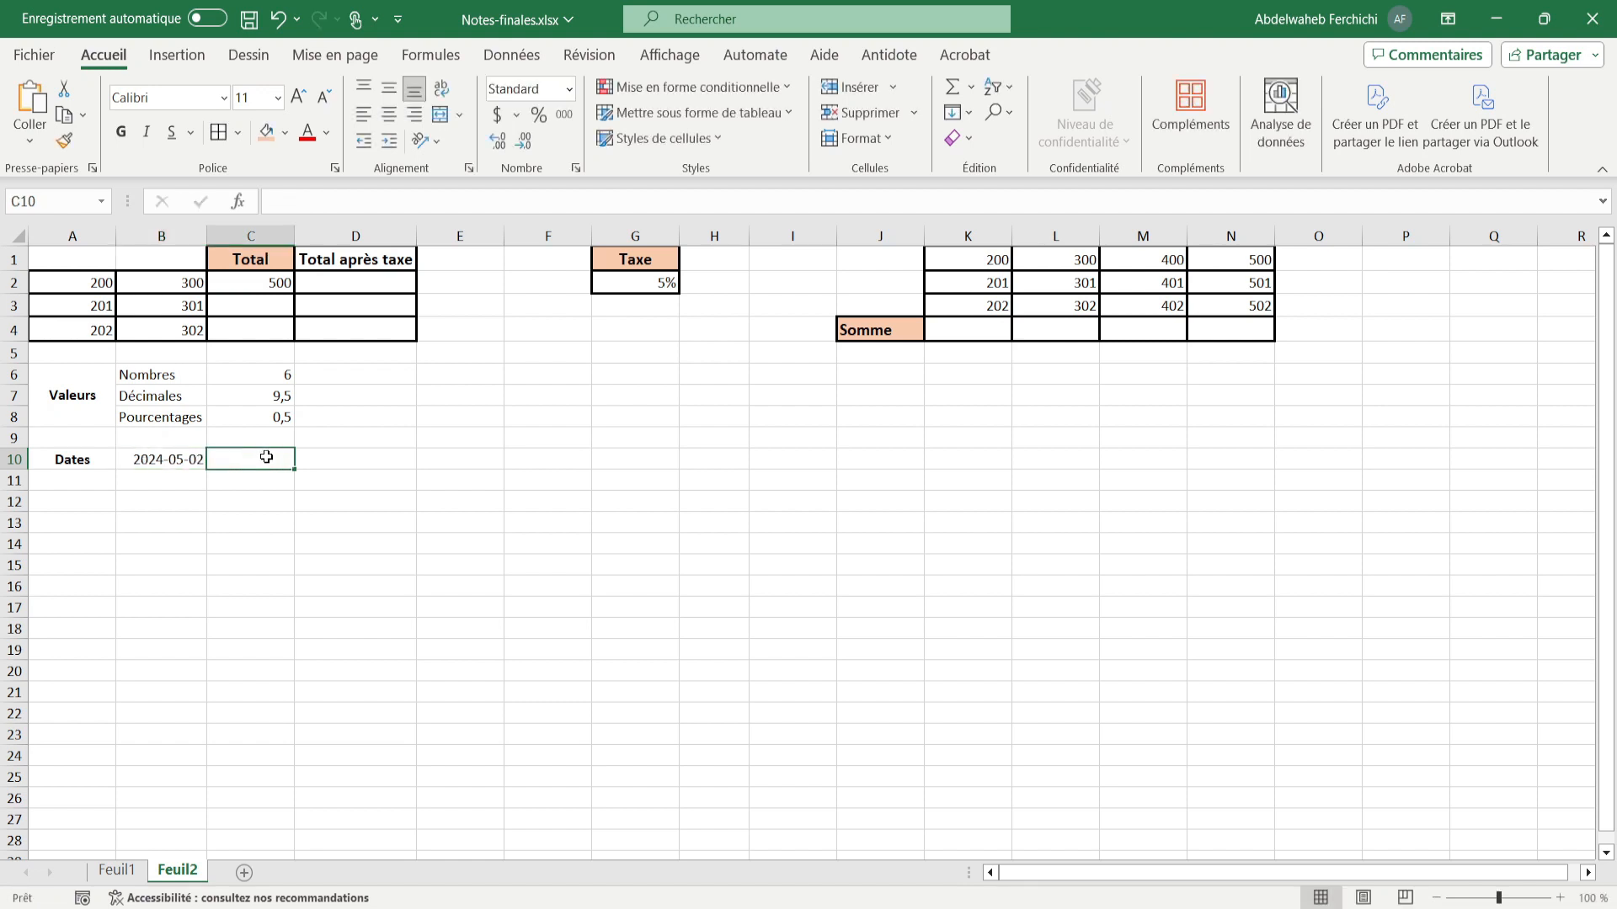
type("2024")
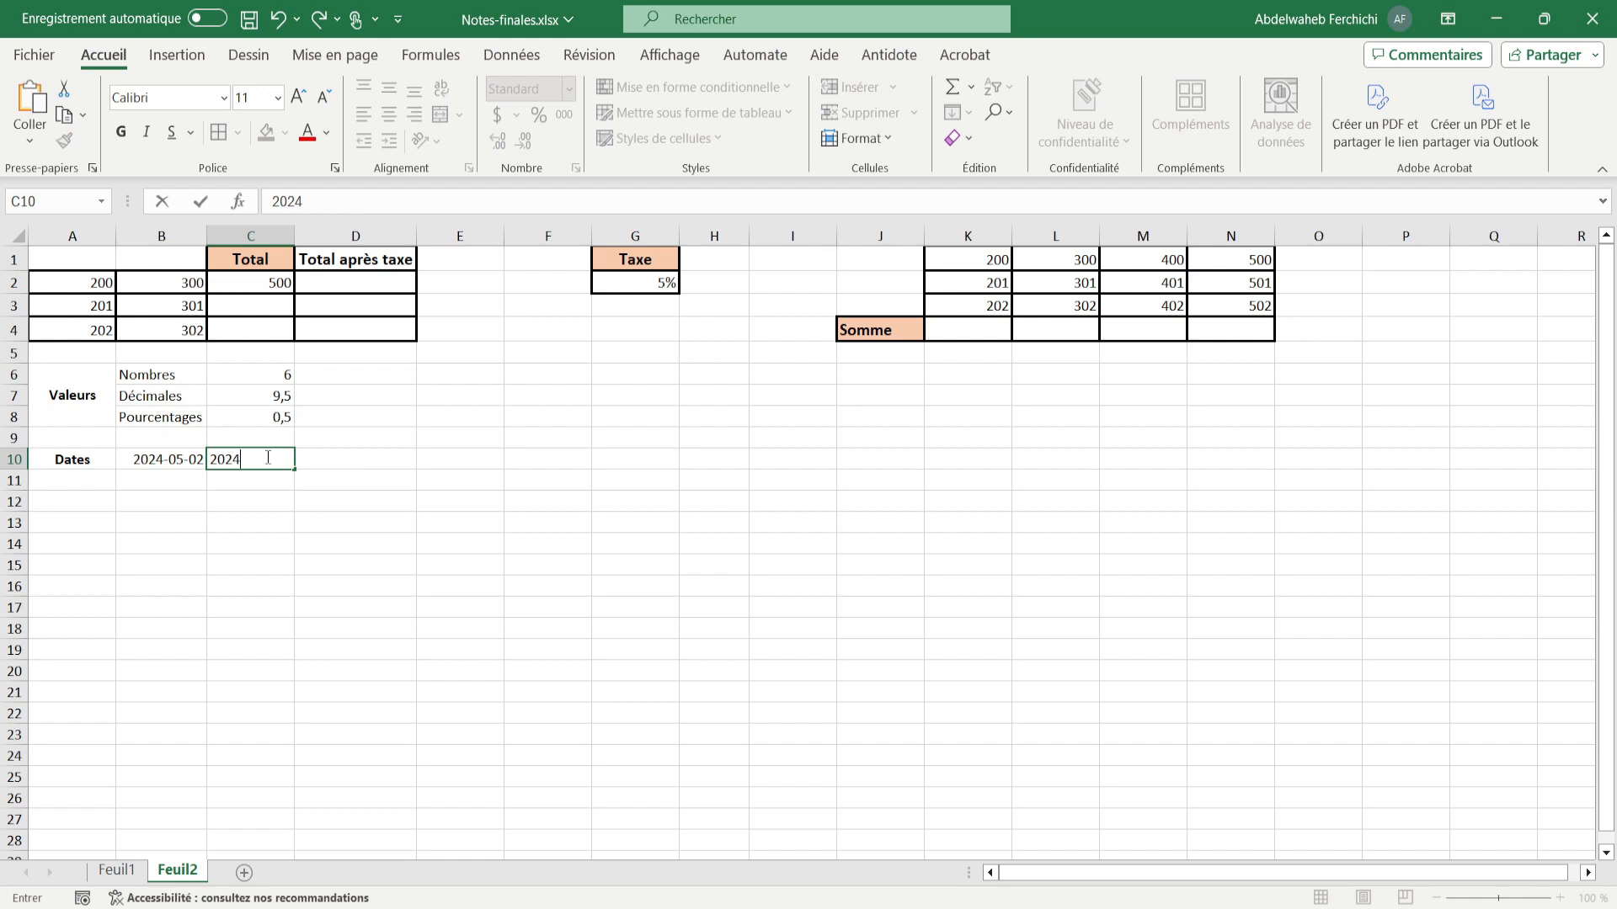
type("-02-03")
Subtract the two dates in cell D10 with the formula =B10-C10 and check the formula.
left_click(317, 464)
type("=")
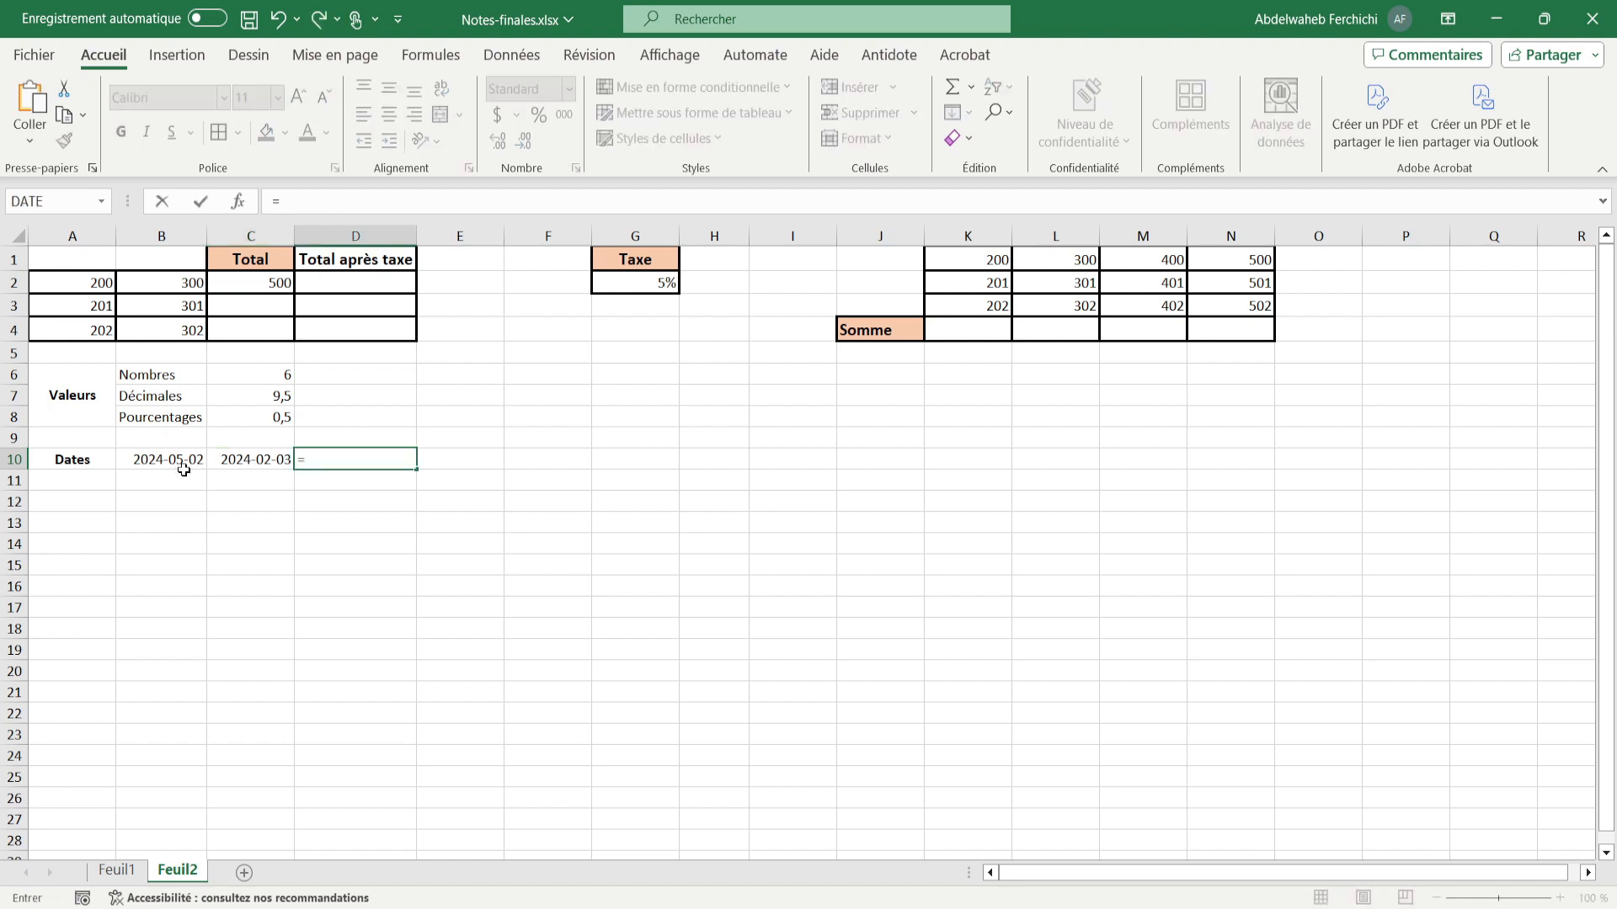
left_click(183, 463)
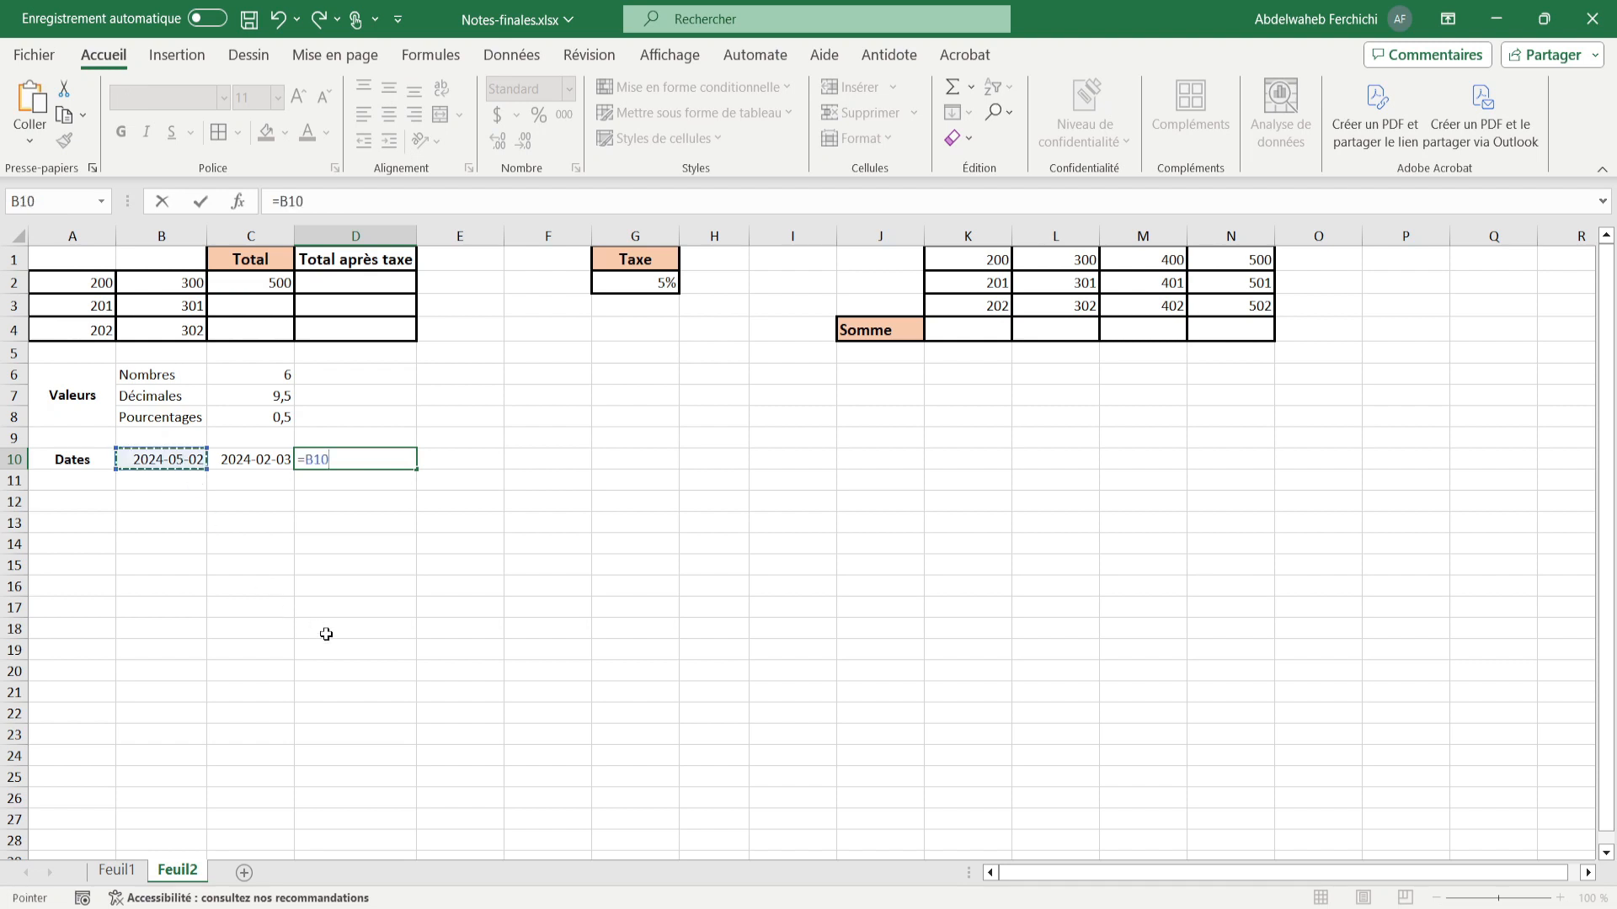
type("-")
left_click(266, 460)
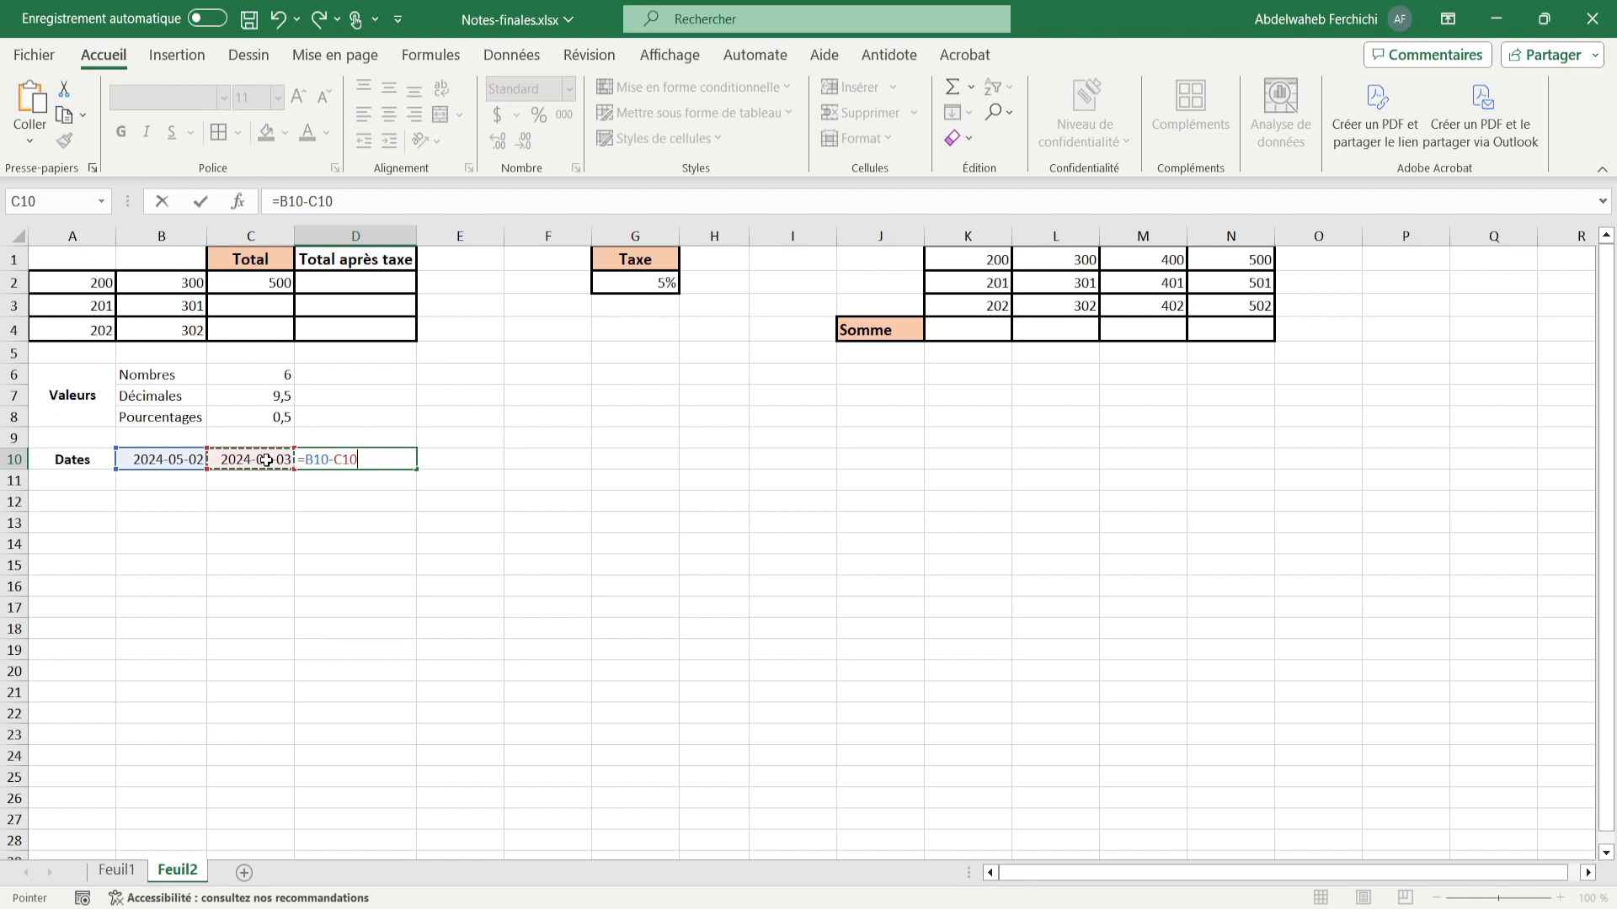
key("Return")
left_click(344, 458)
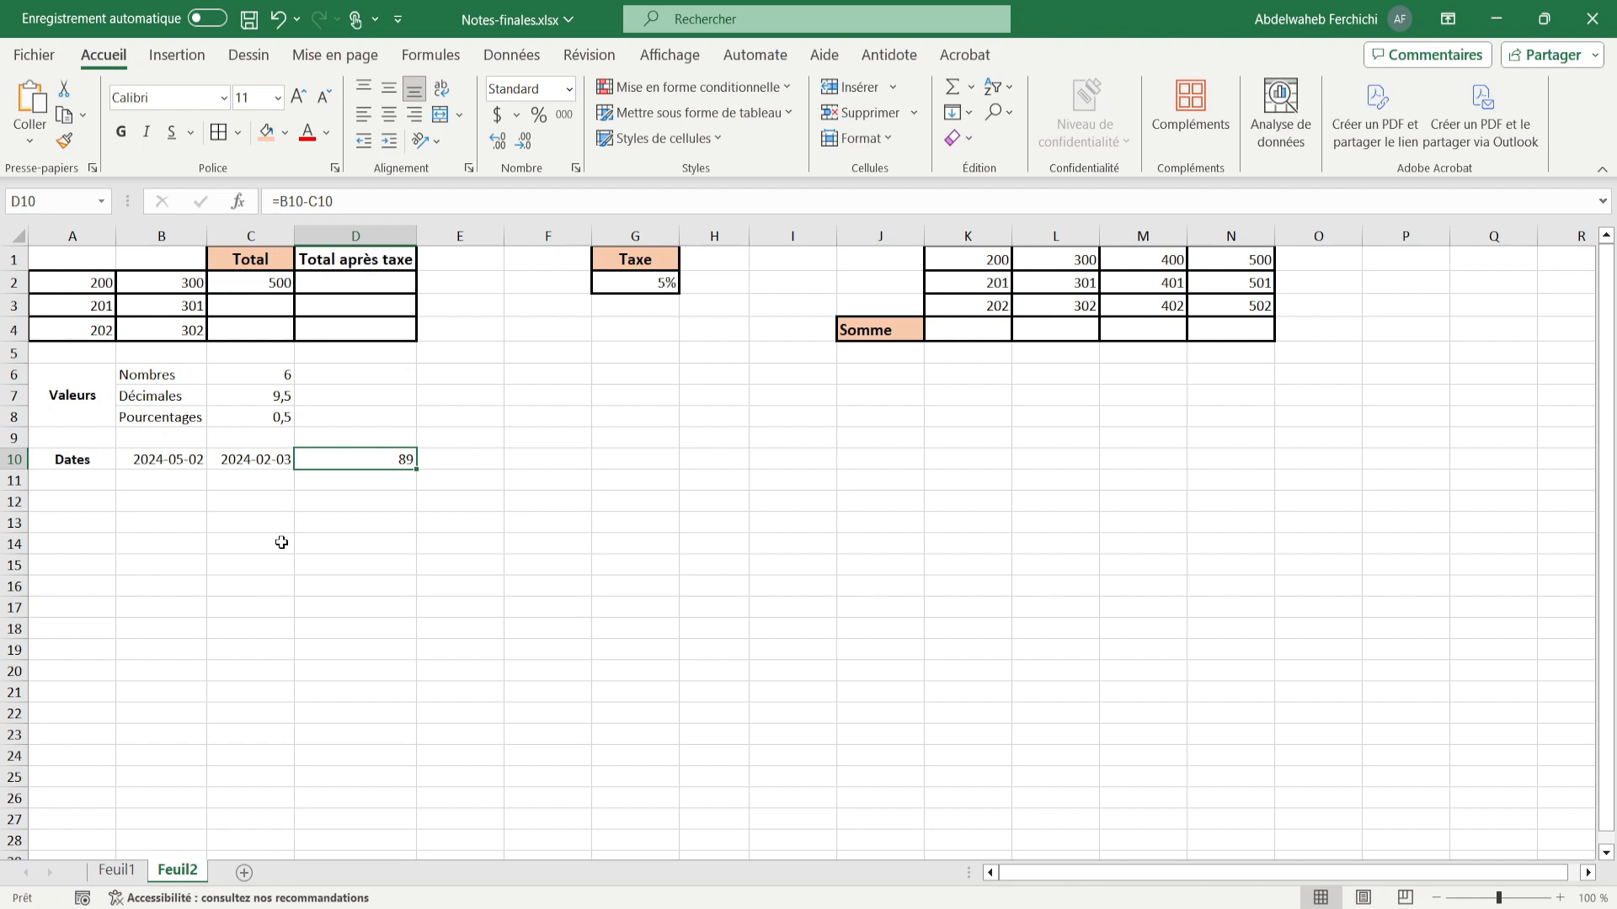
Compare the contents and number format of the two date cells B10 and C10.
left_click(181, 462)
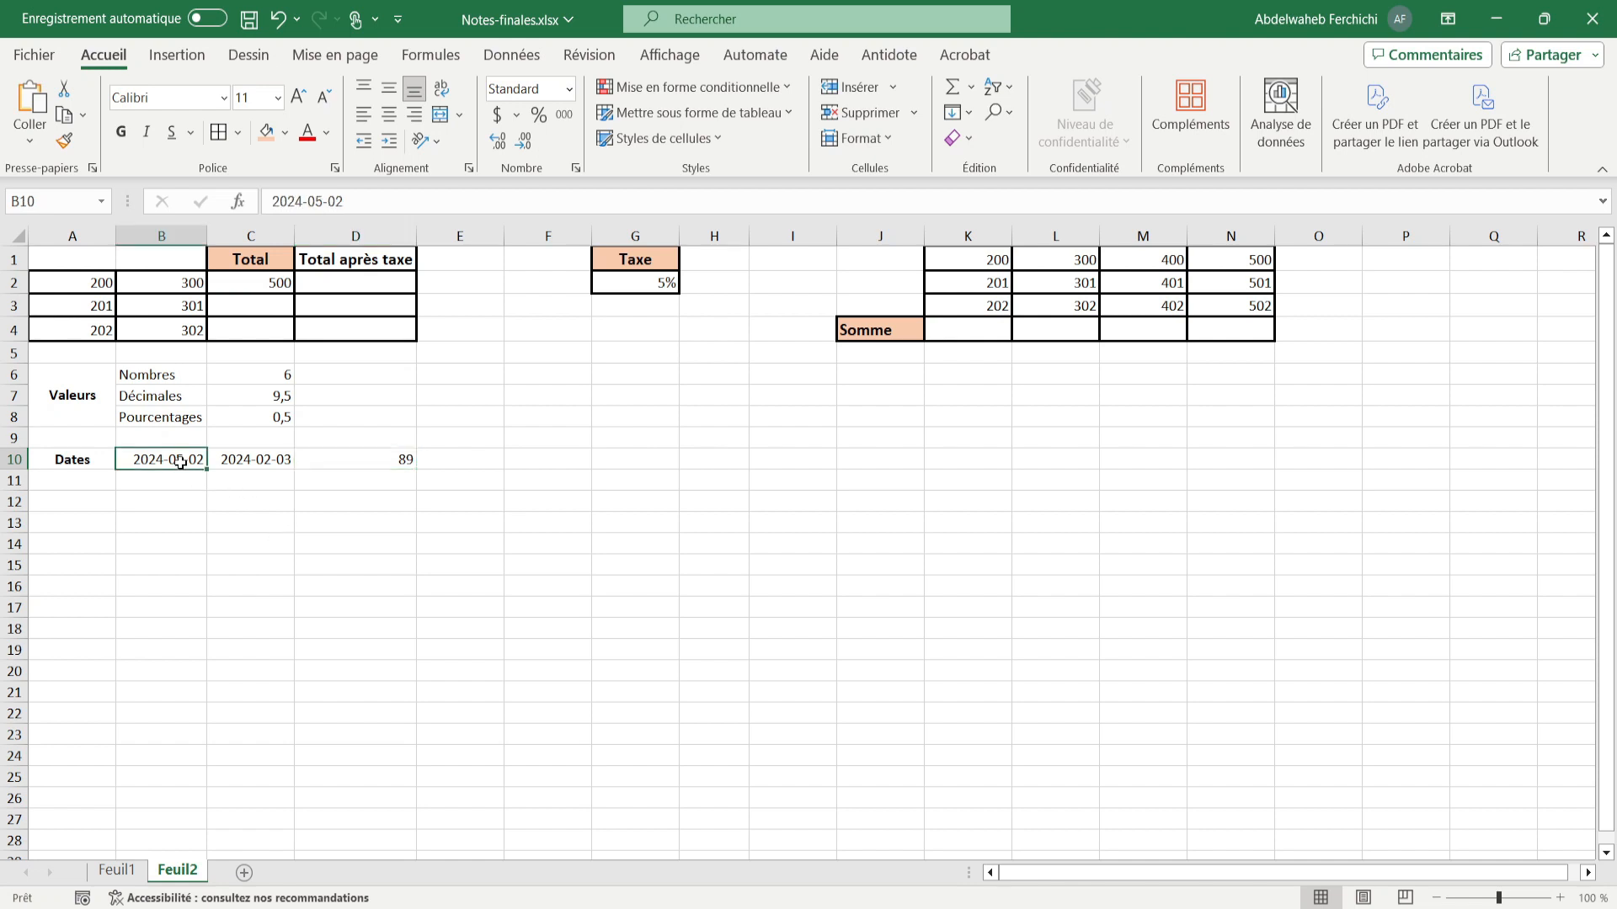
left_click(251, 462)
left_click(179, 457)
left_click(249, 459)
left_click(162, 460)
left_click(229, 460)
left_click(184, 459)
left_click(240, 462)
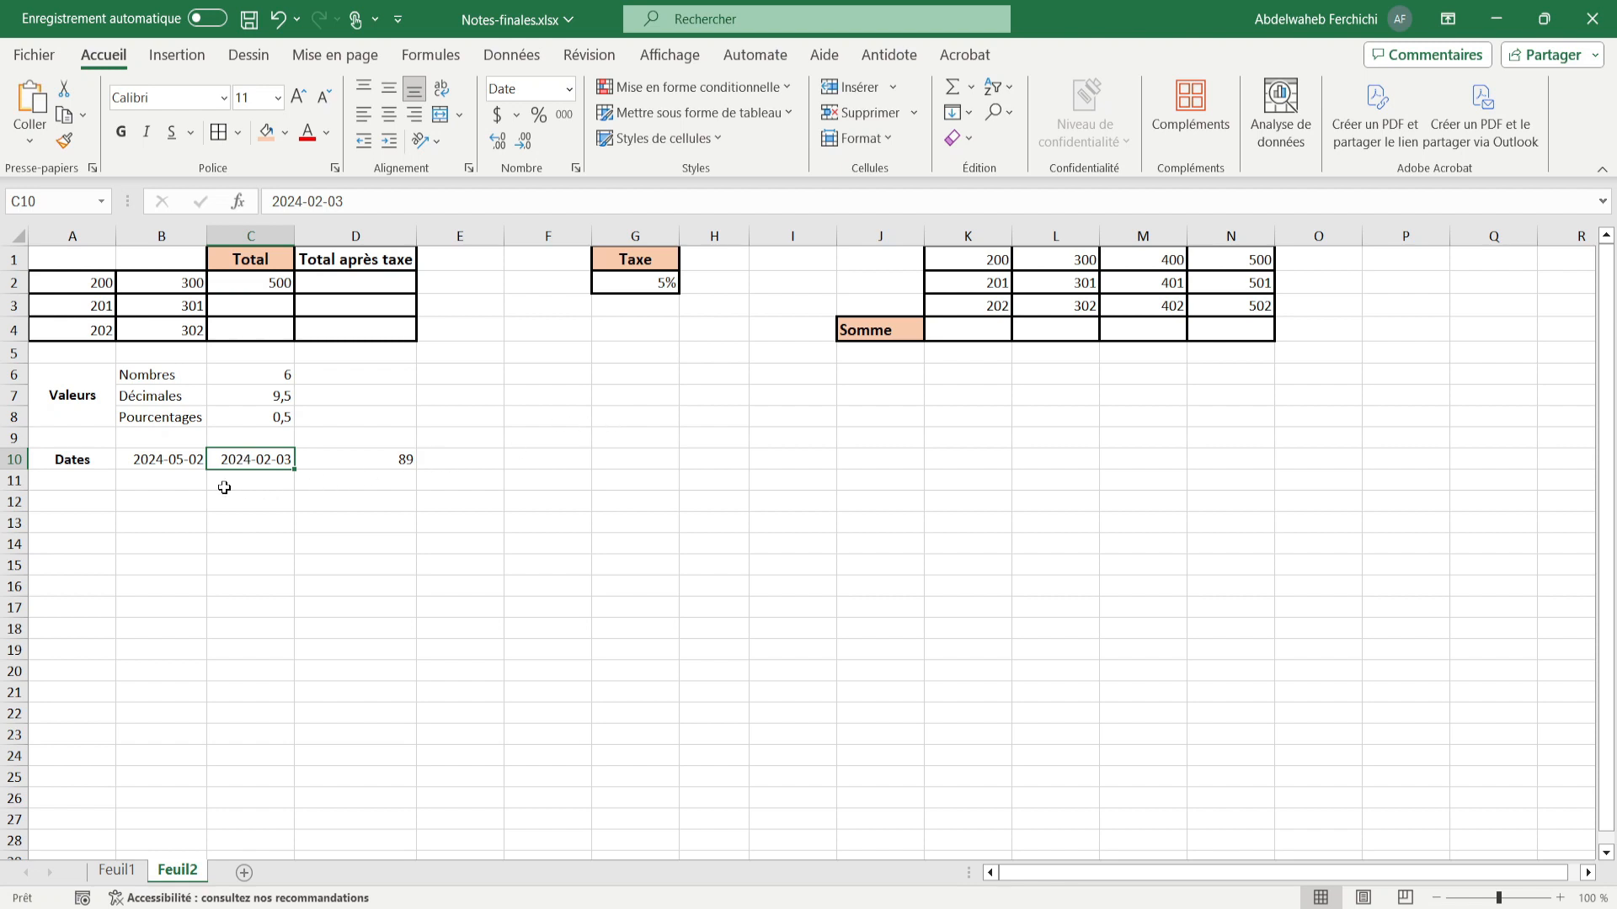
left_click(172, 461)
left_click(230, 461)
left_click(163, 463)
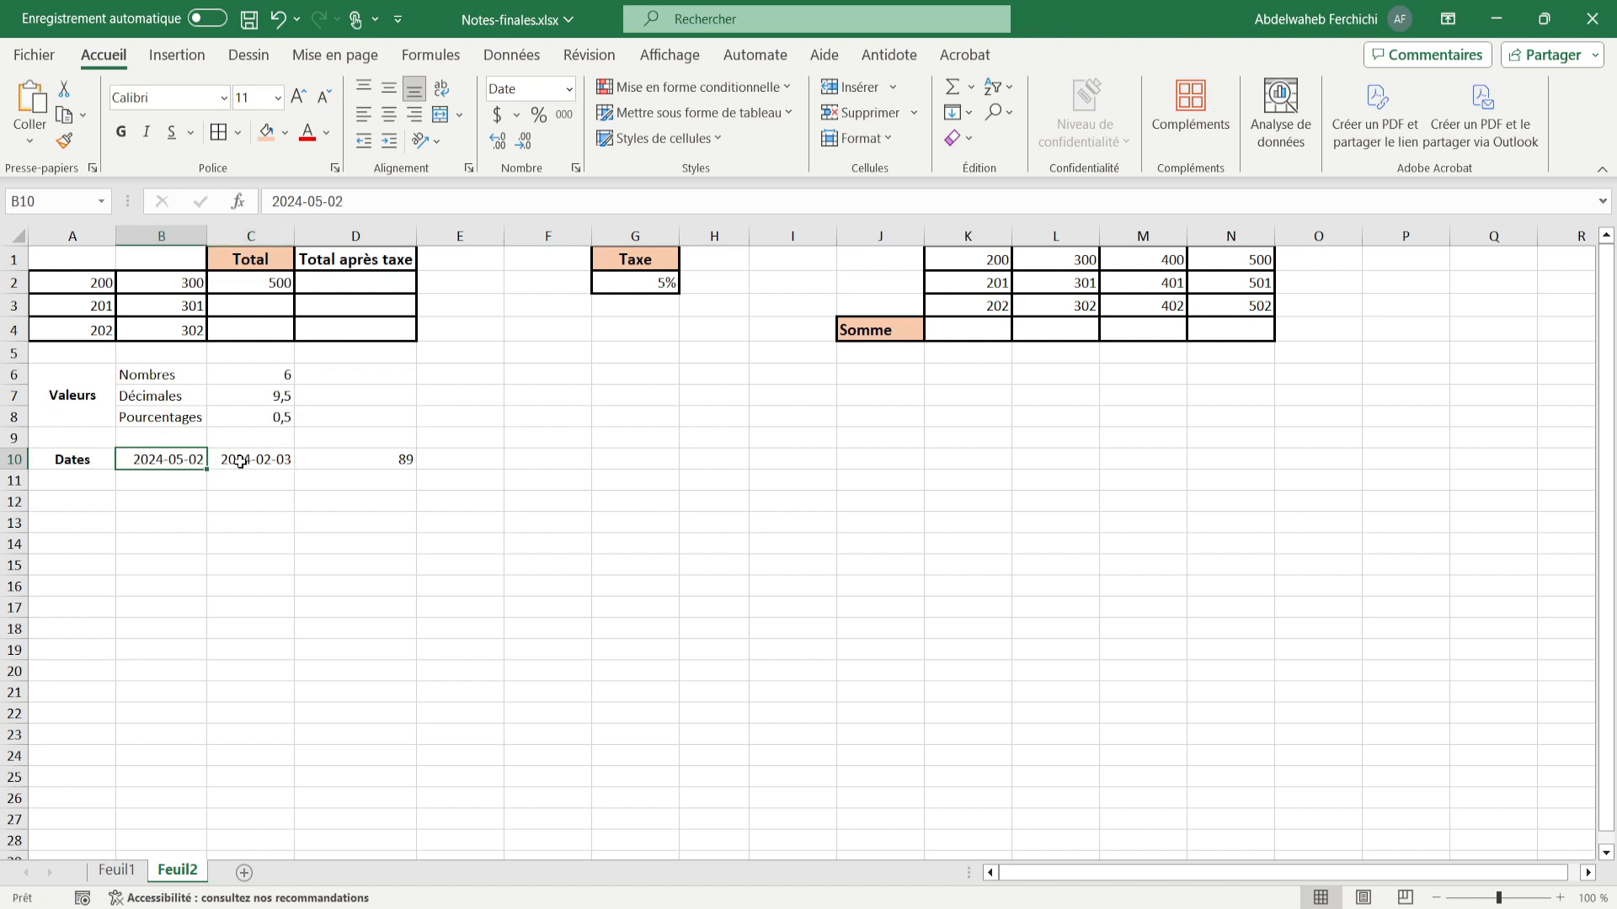
left_click(240, 461)
left_click(192, 463)
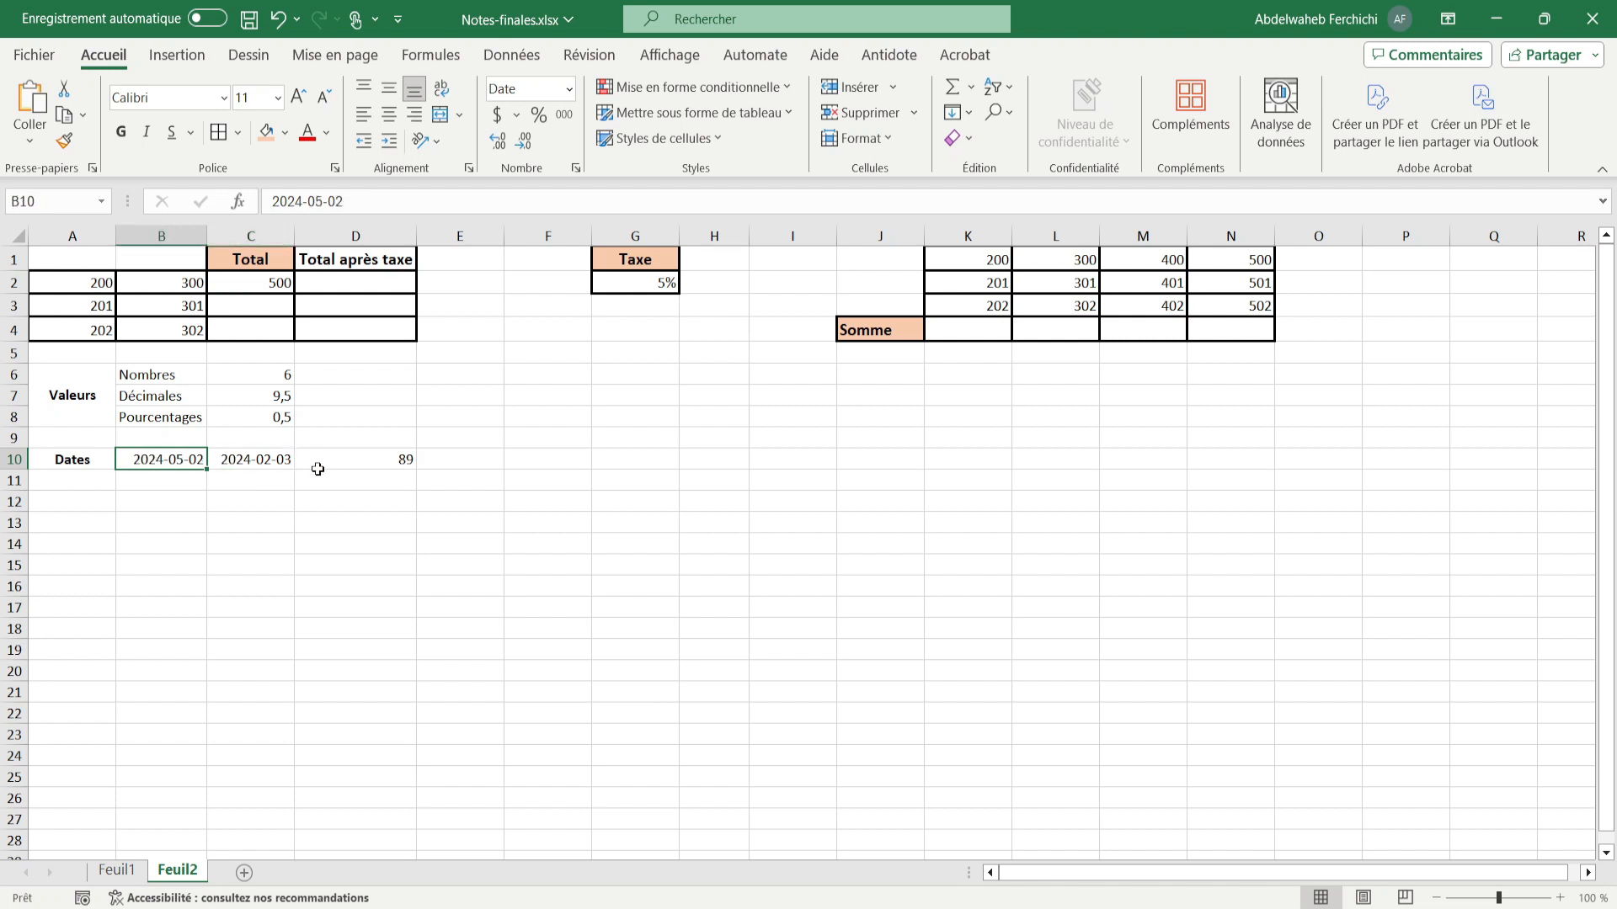
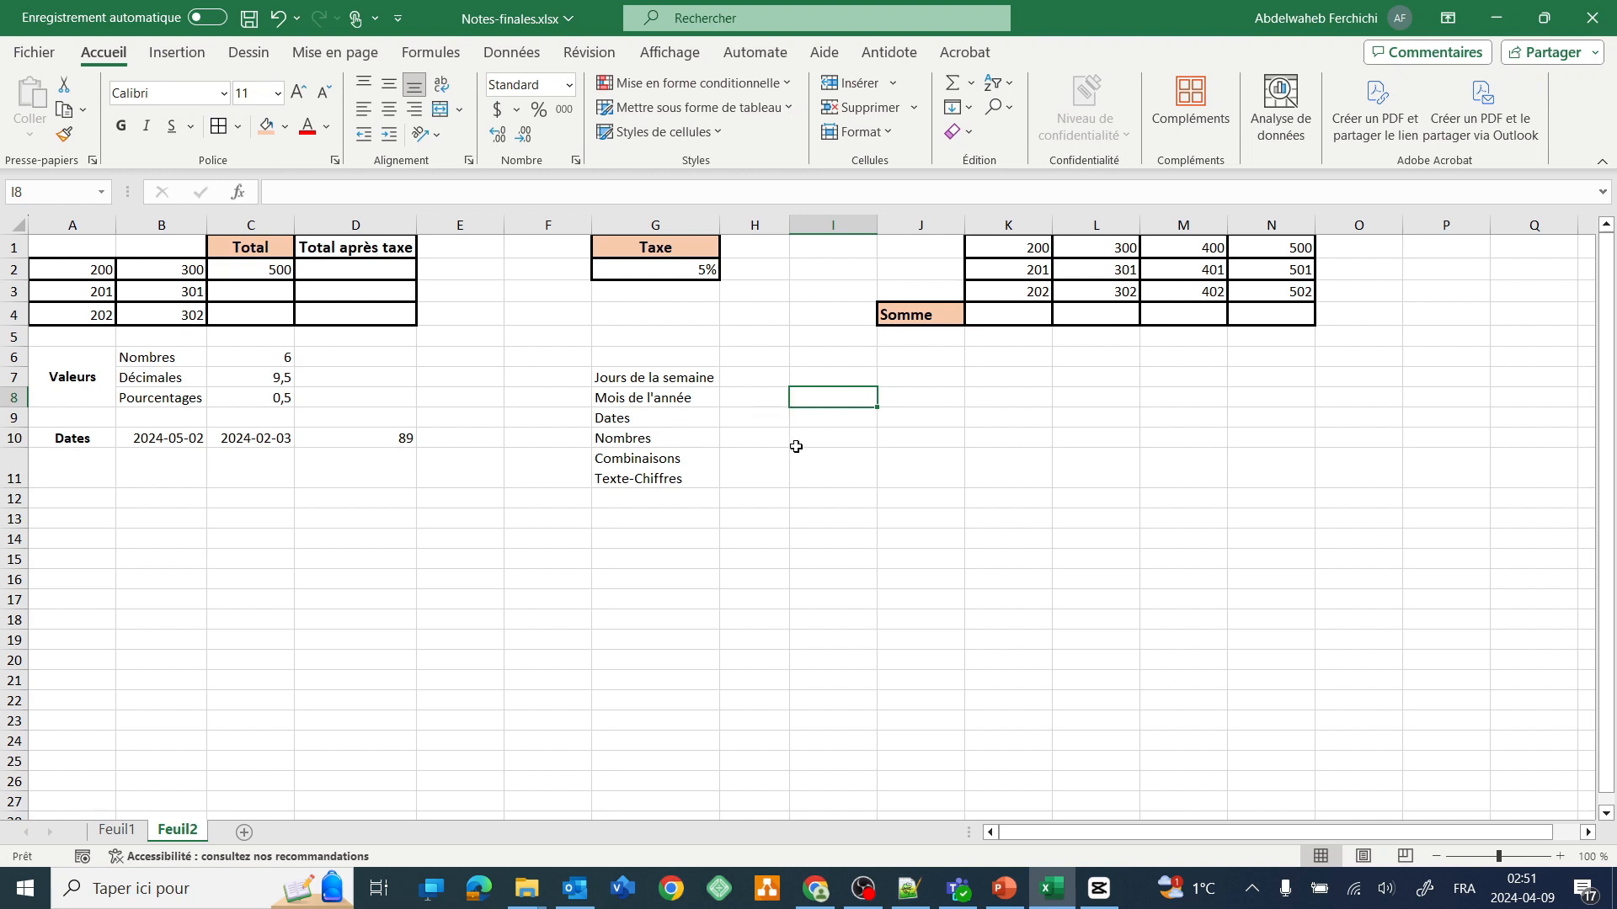
Enter Lundi in cell I7, in the row for Jours de la semaine.
left_click(628, 378)
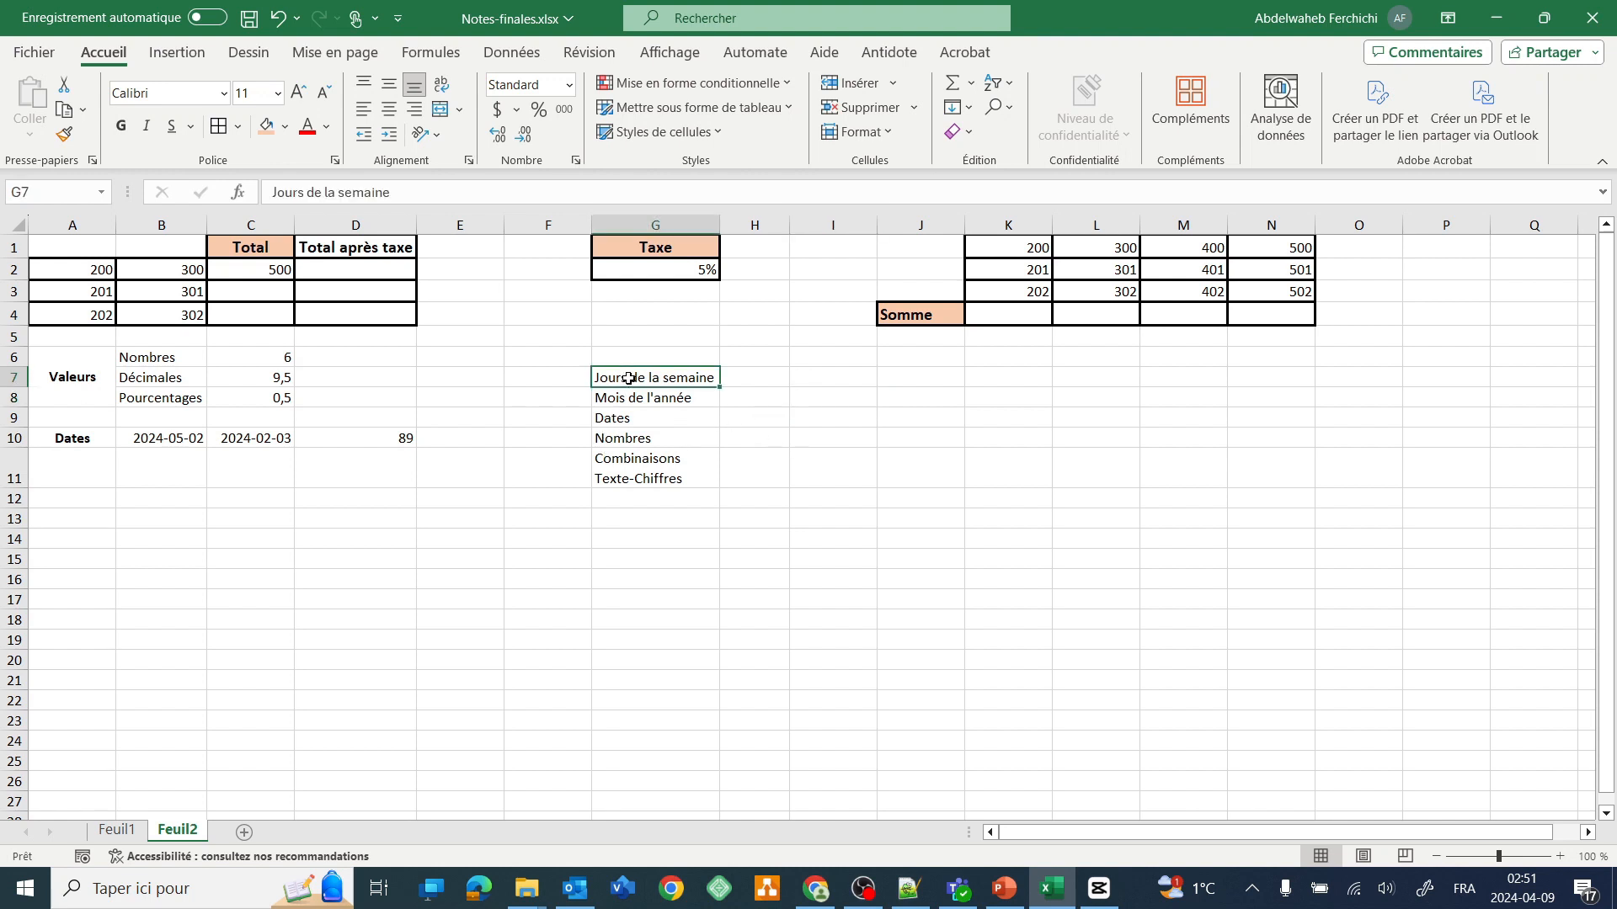
left_click(828, 376)
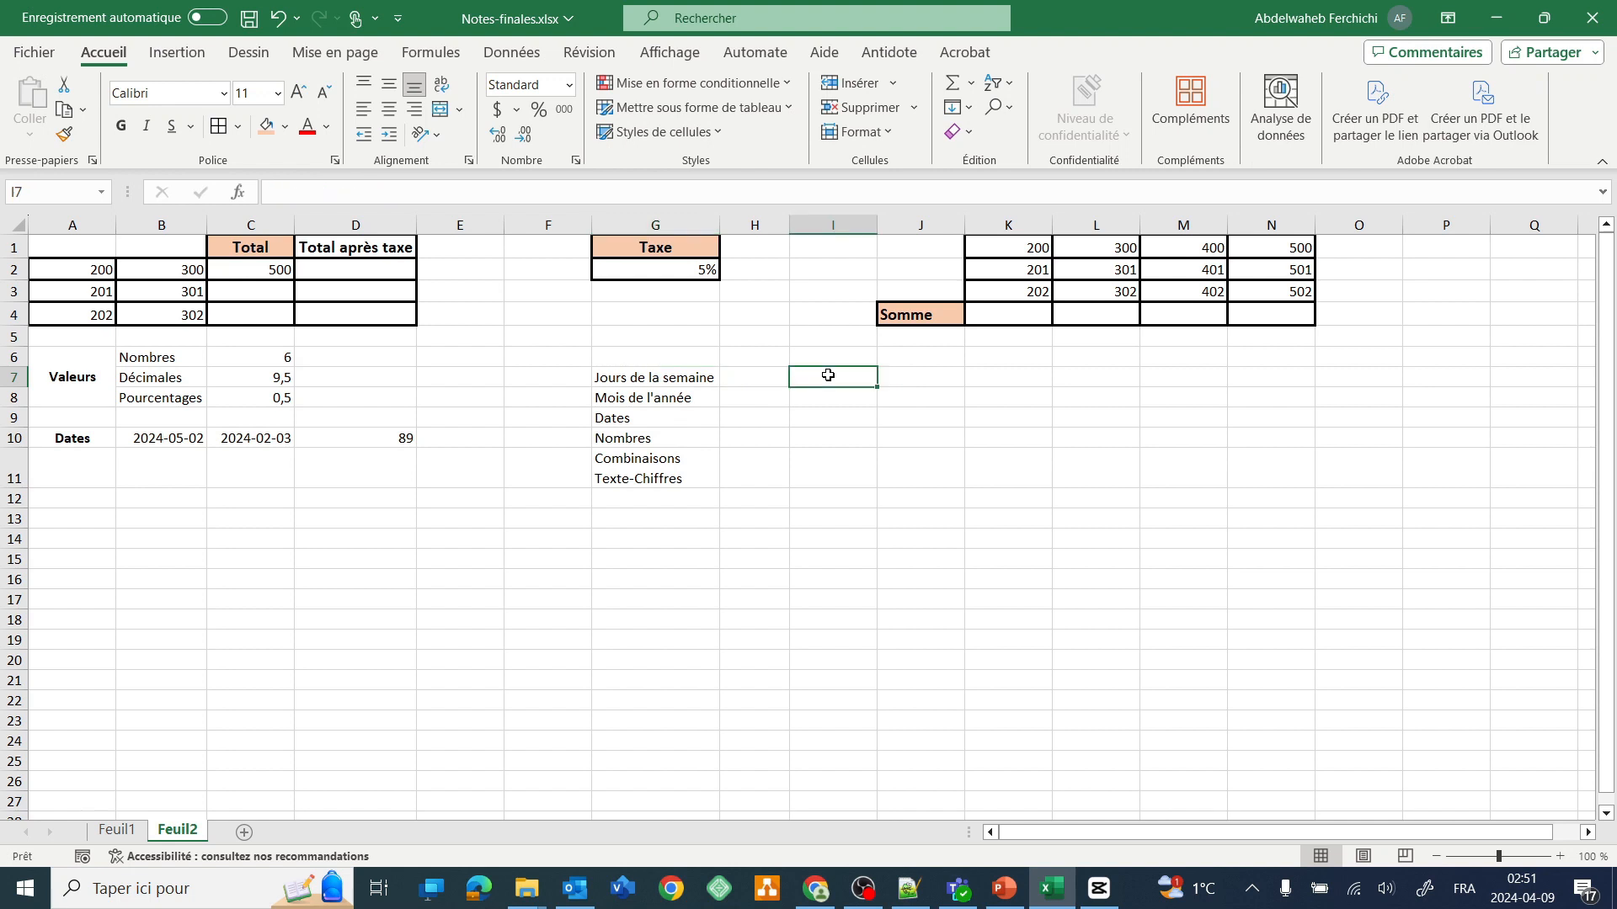
type("Lundi")
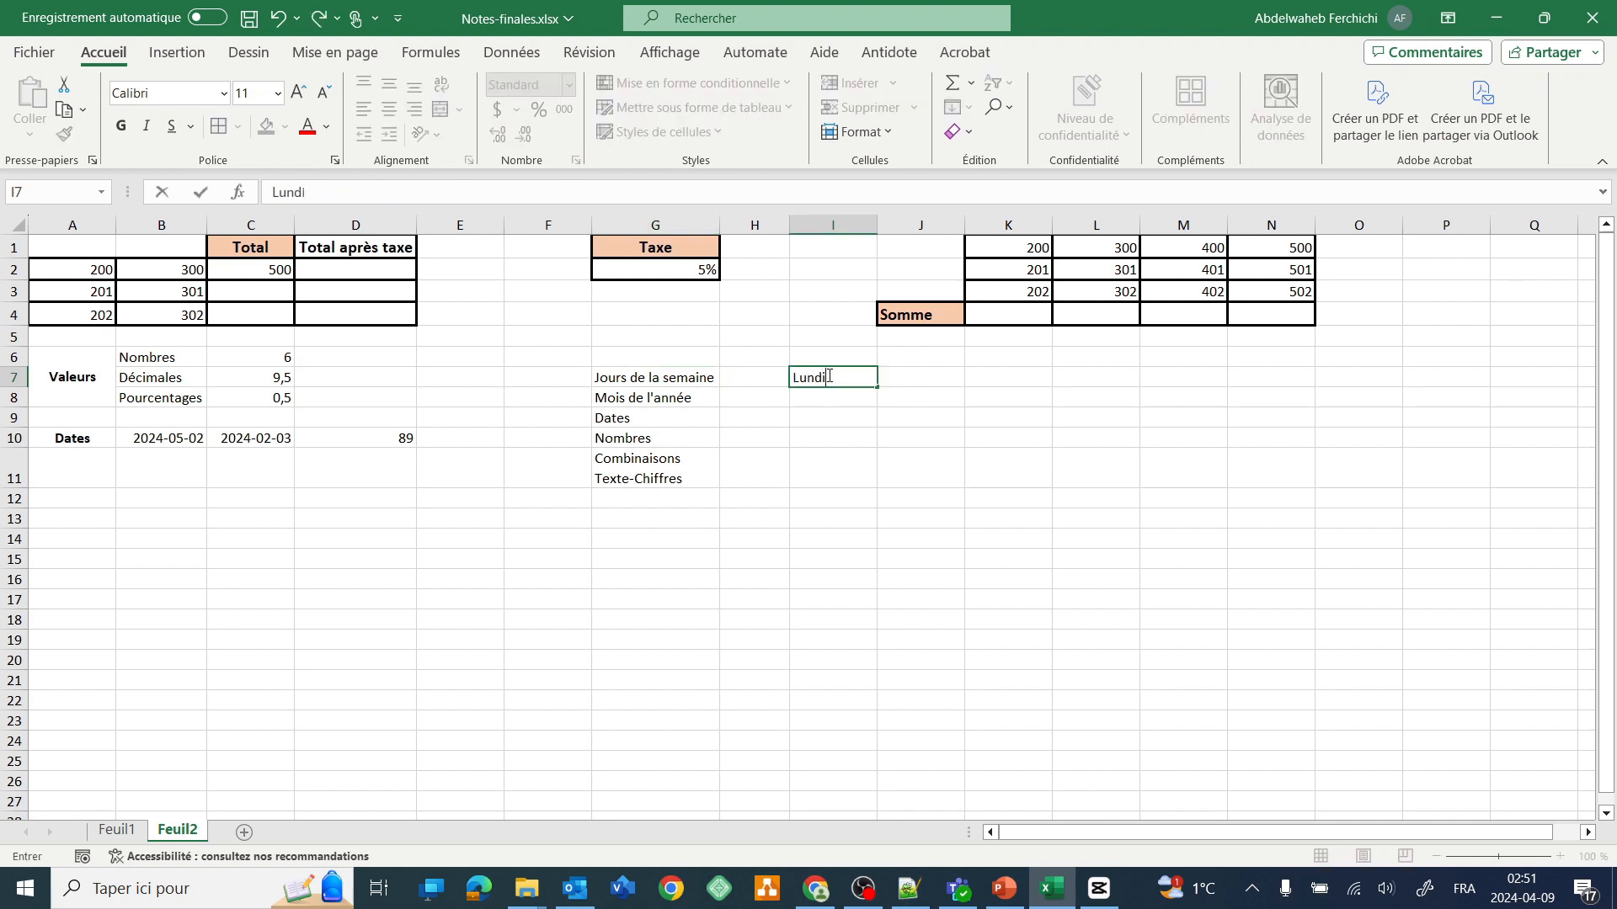
left_click(862, 415)
left_click(865, 380)
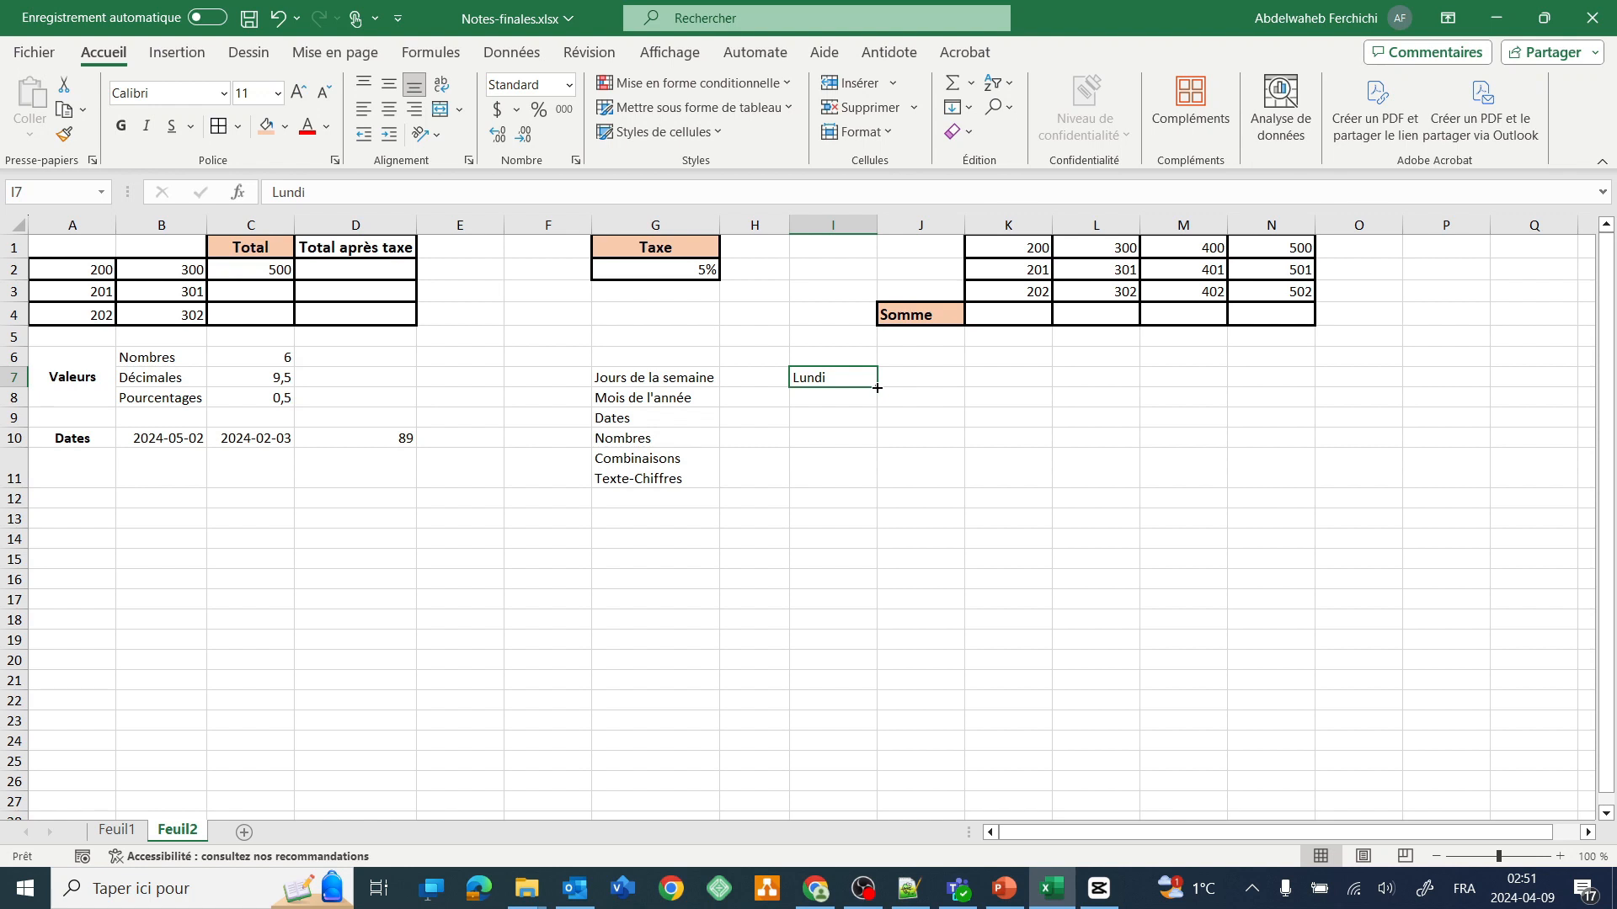
Fill the weekday series from I7 across to O7, from Lundi to Dimanche.
left_click_drag(877, 387, 1211, 386)
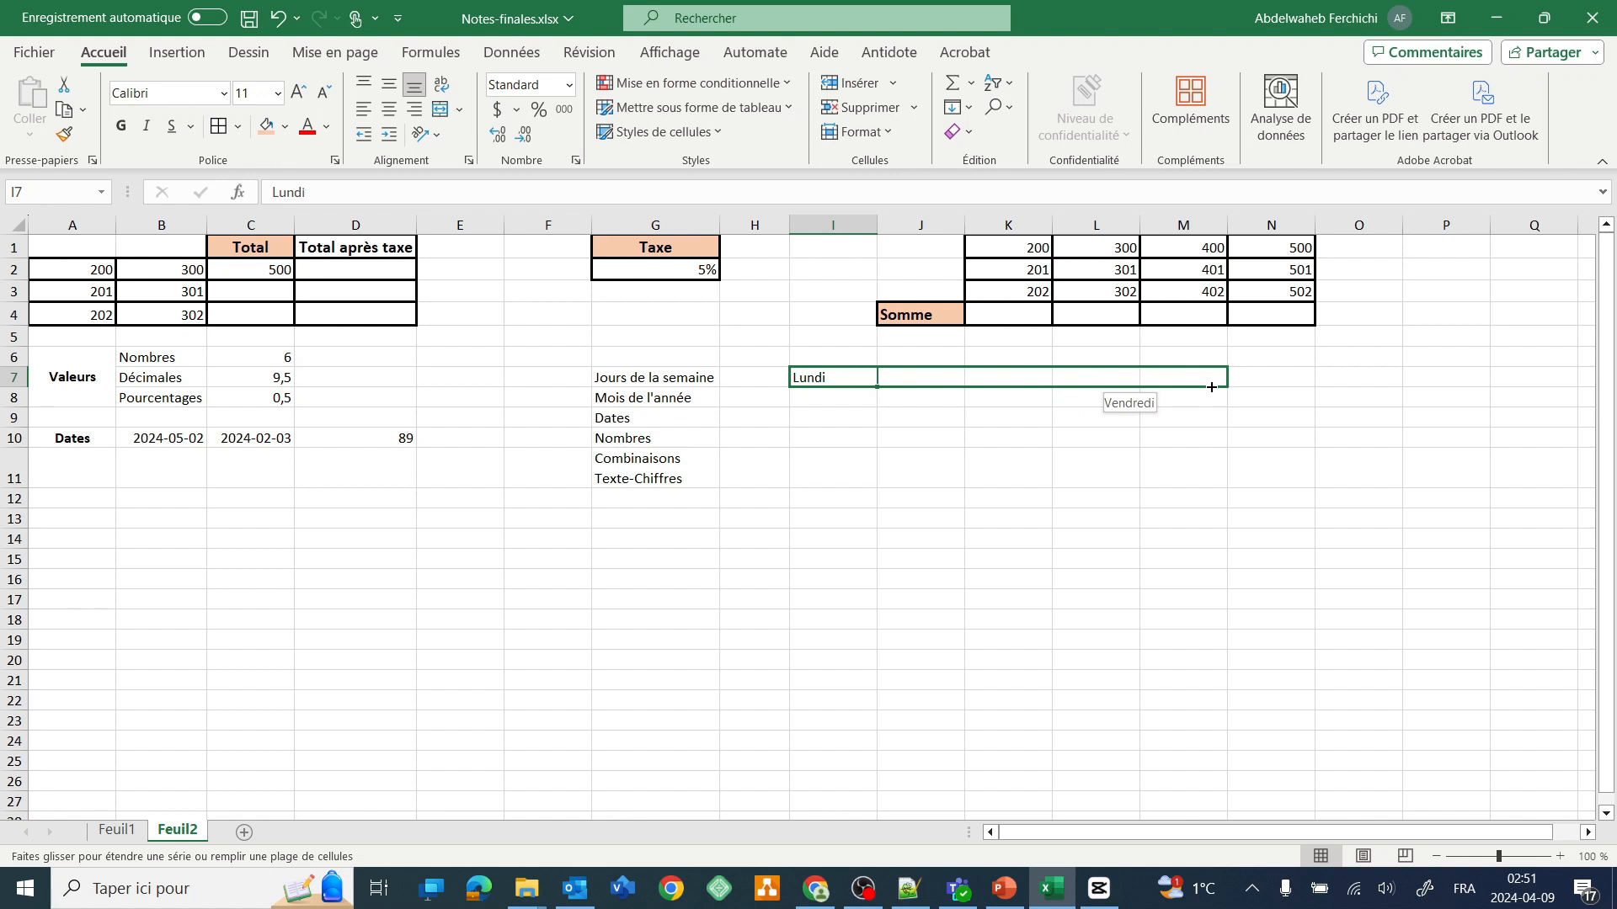
left_click_drag(1245, 388, 1365, 384)
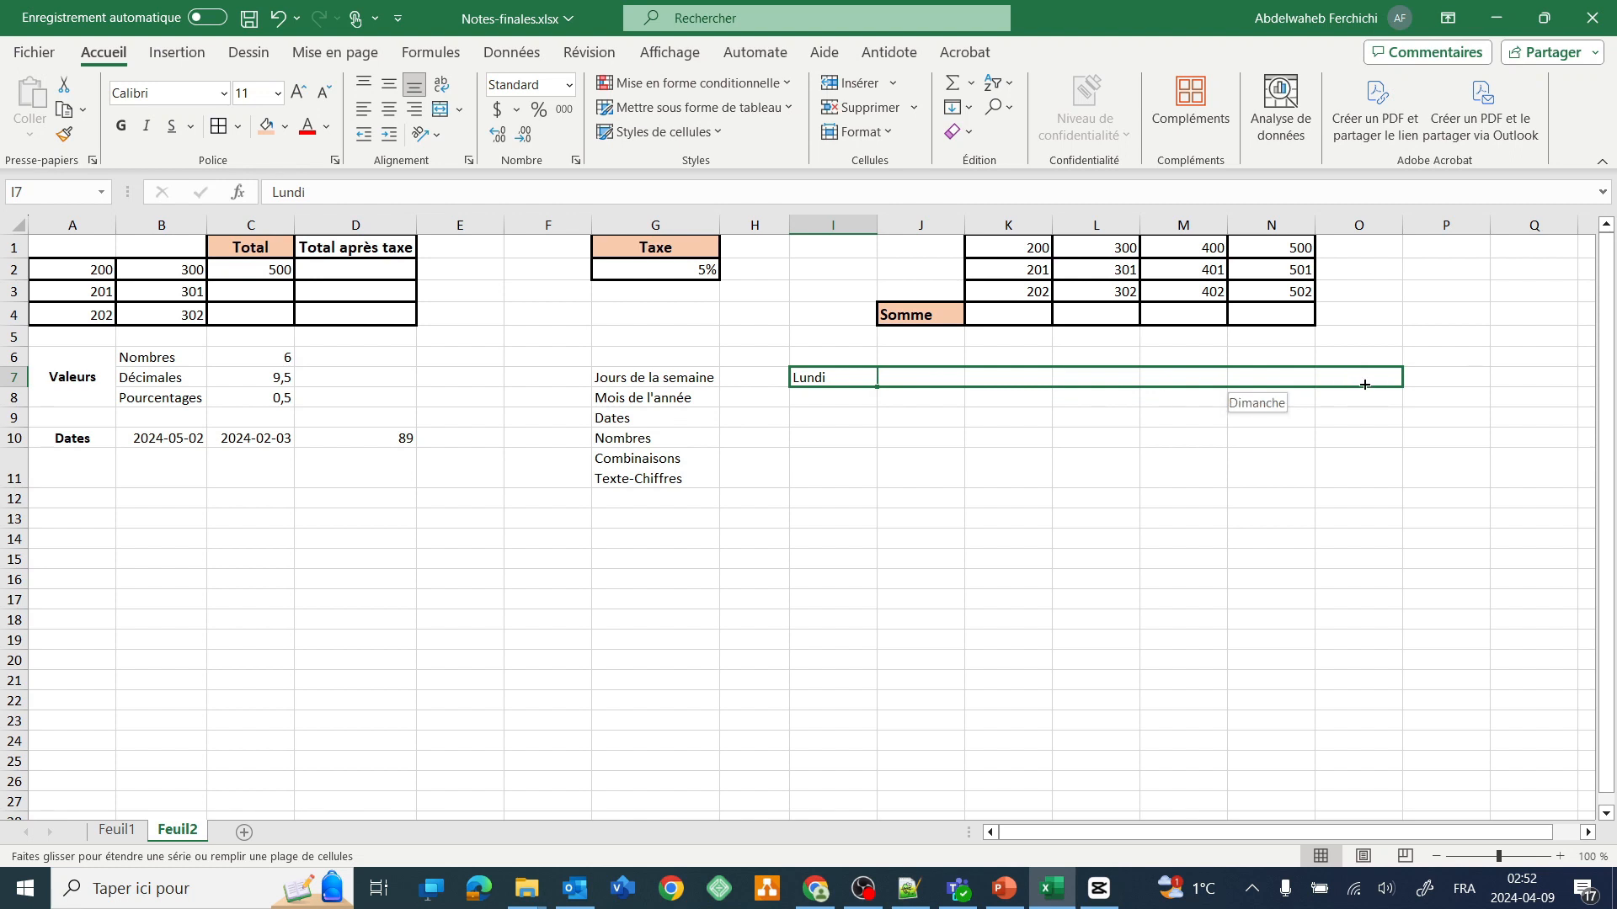
left_click_drag(1365, 385, 1365, 386)
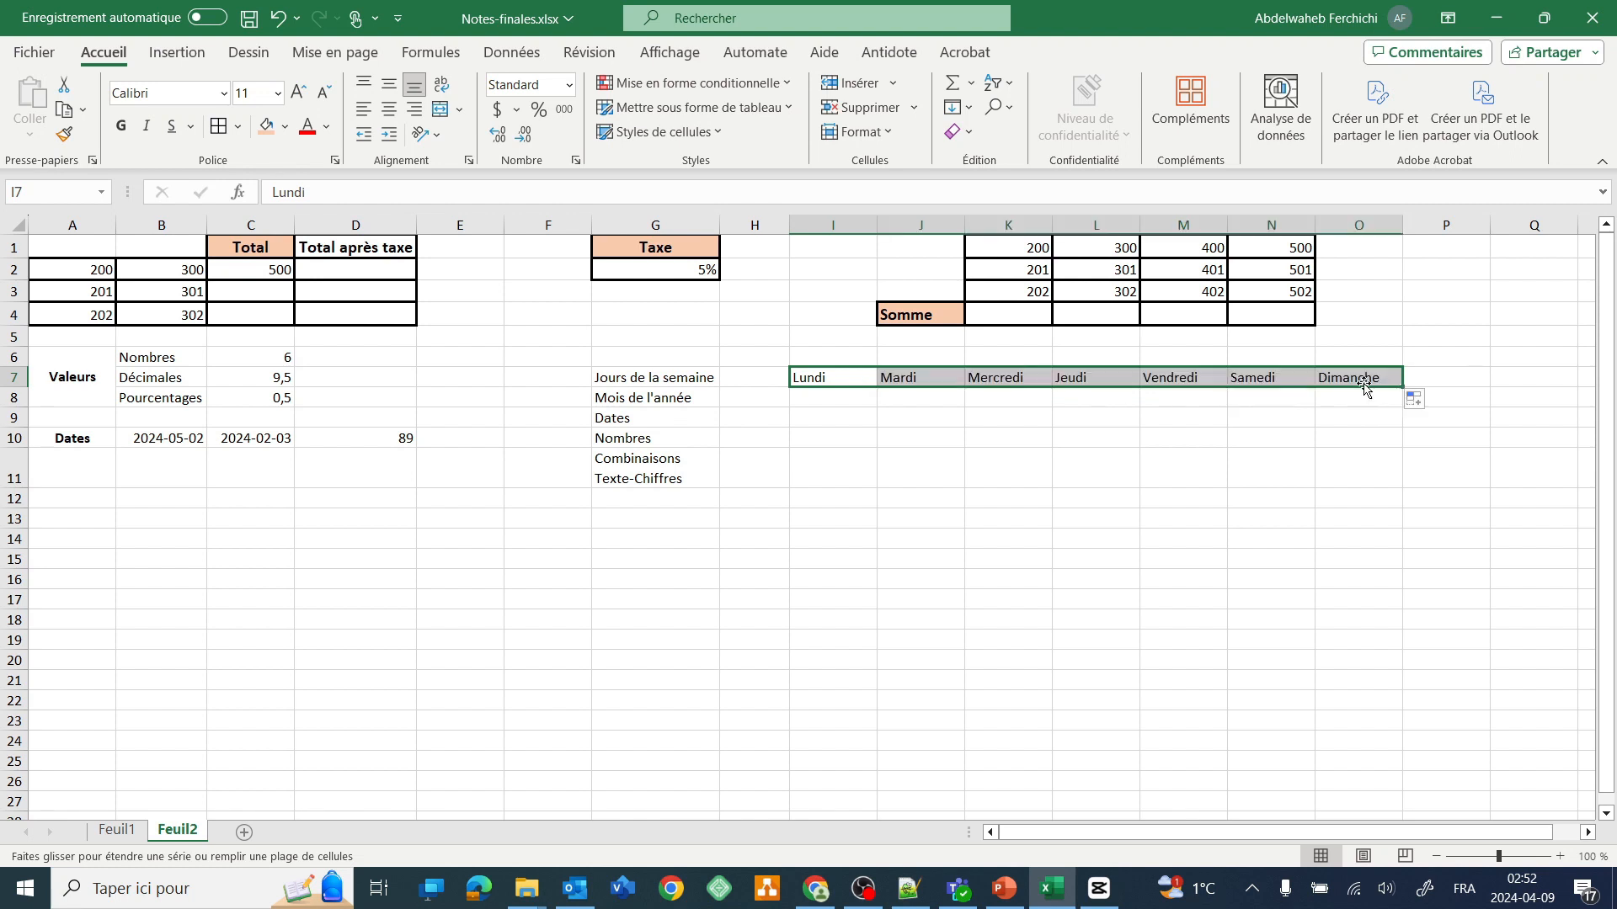
Change the fill option for I7:O7 from a series to Copier les cellules.
left_click(1434, 403)
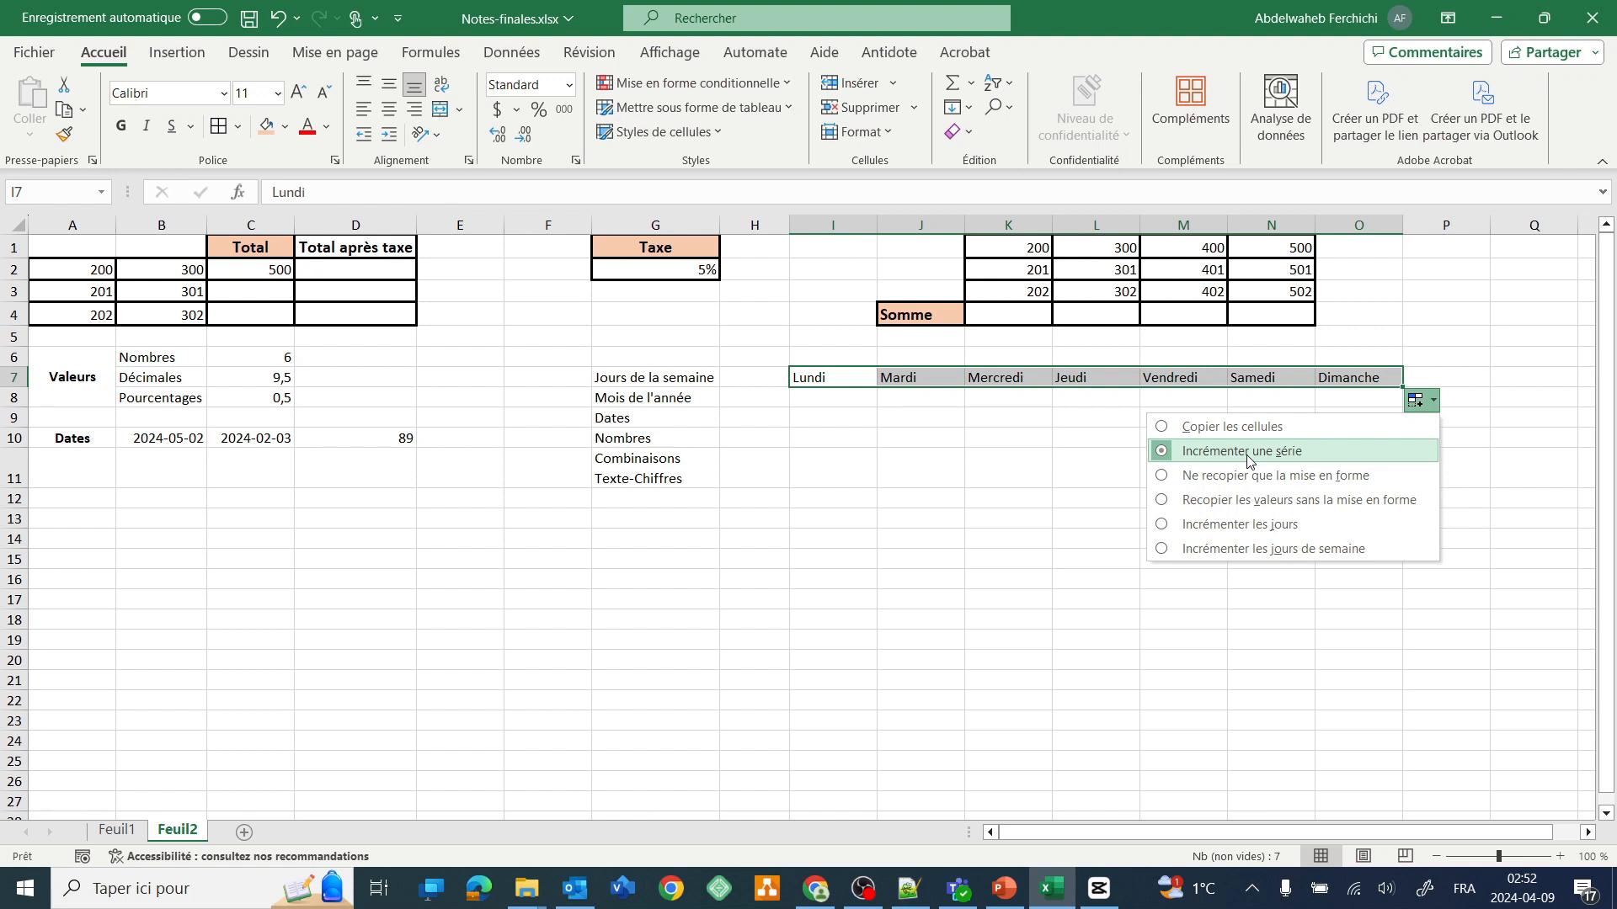
left_click(1403, 388)
mouse_move(1403, 388)
left_mouse_down()
mouse_move(1541, 387)
mouse_move(1423, 393)
left_mouse_up()
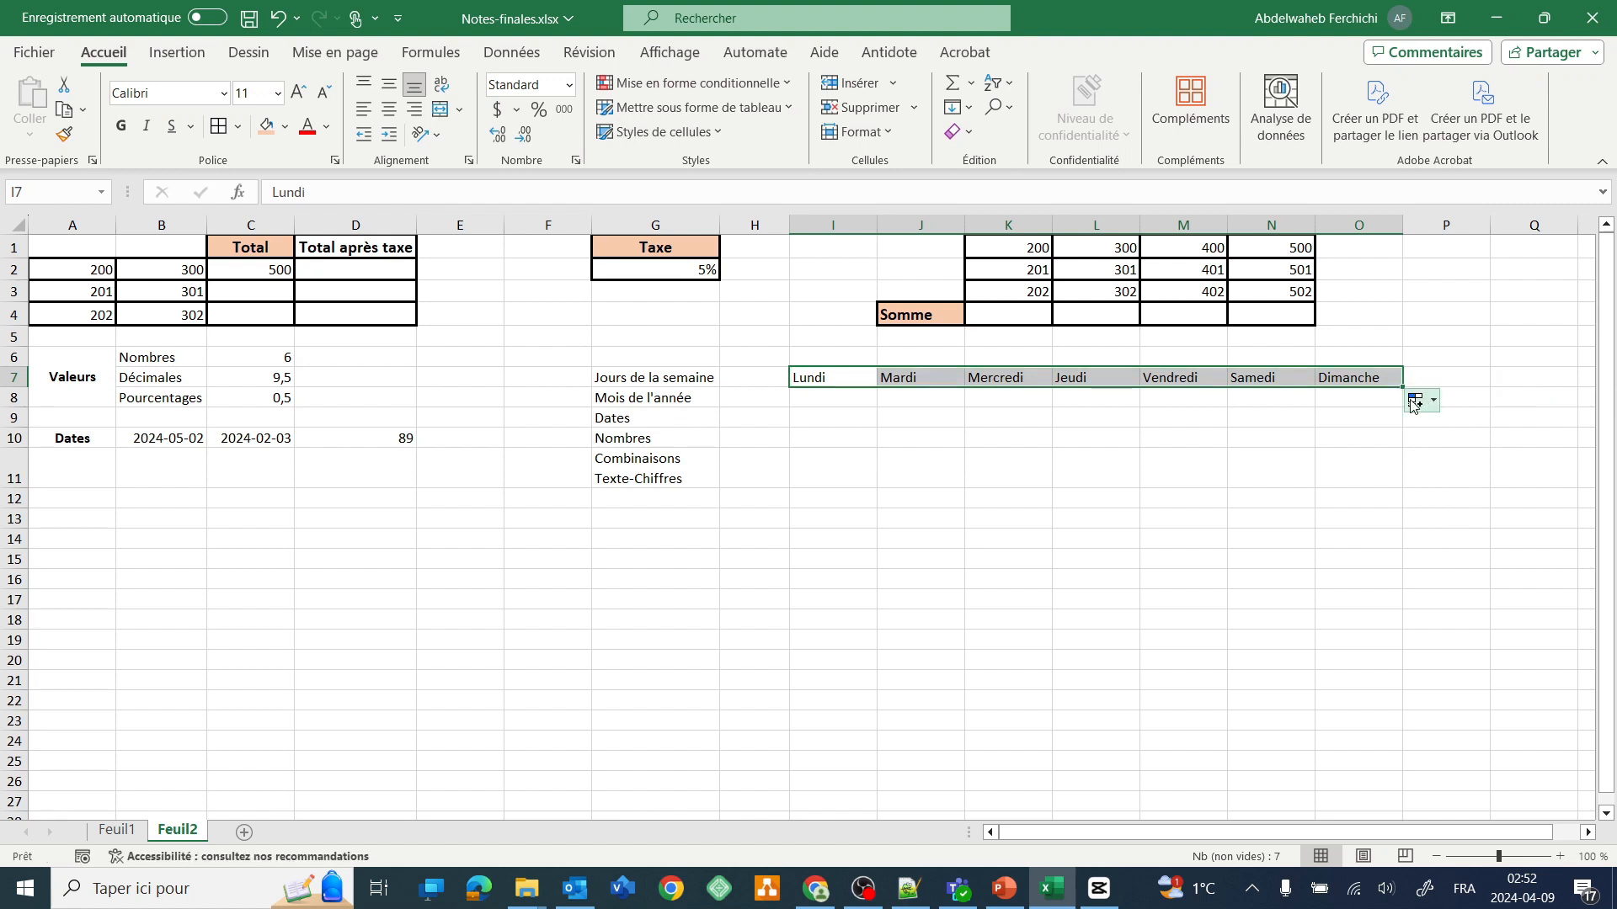
left_click(1429, 402)
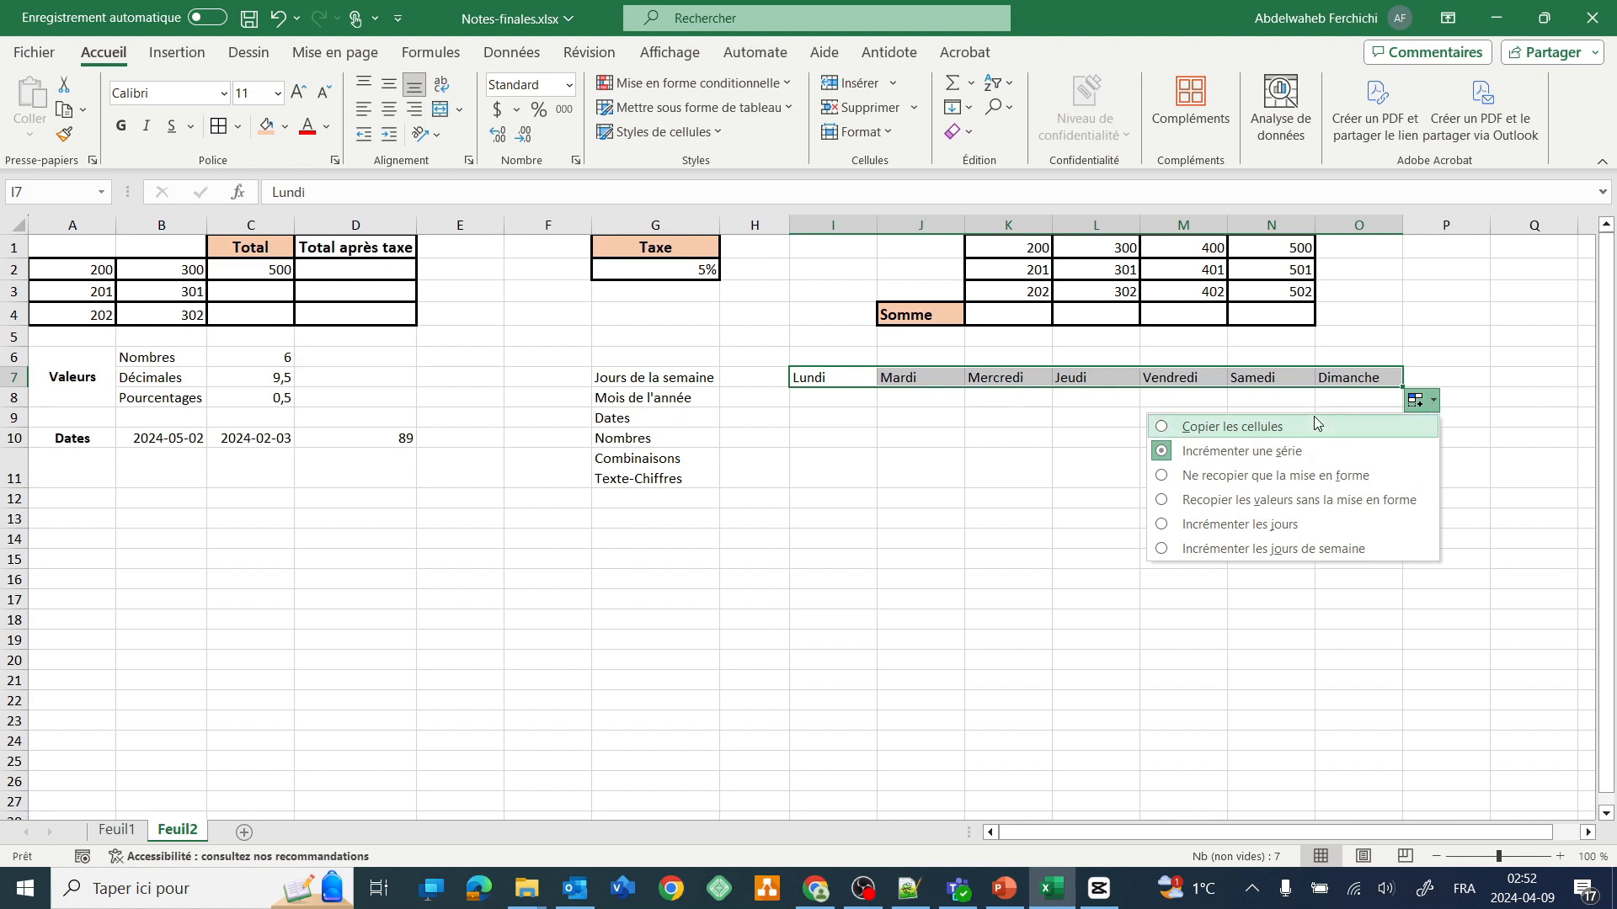
left_click(1236, 428)
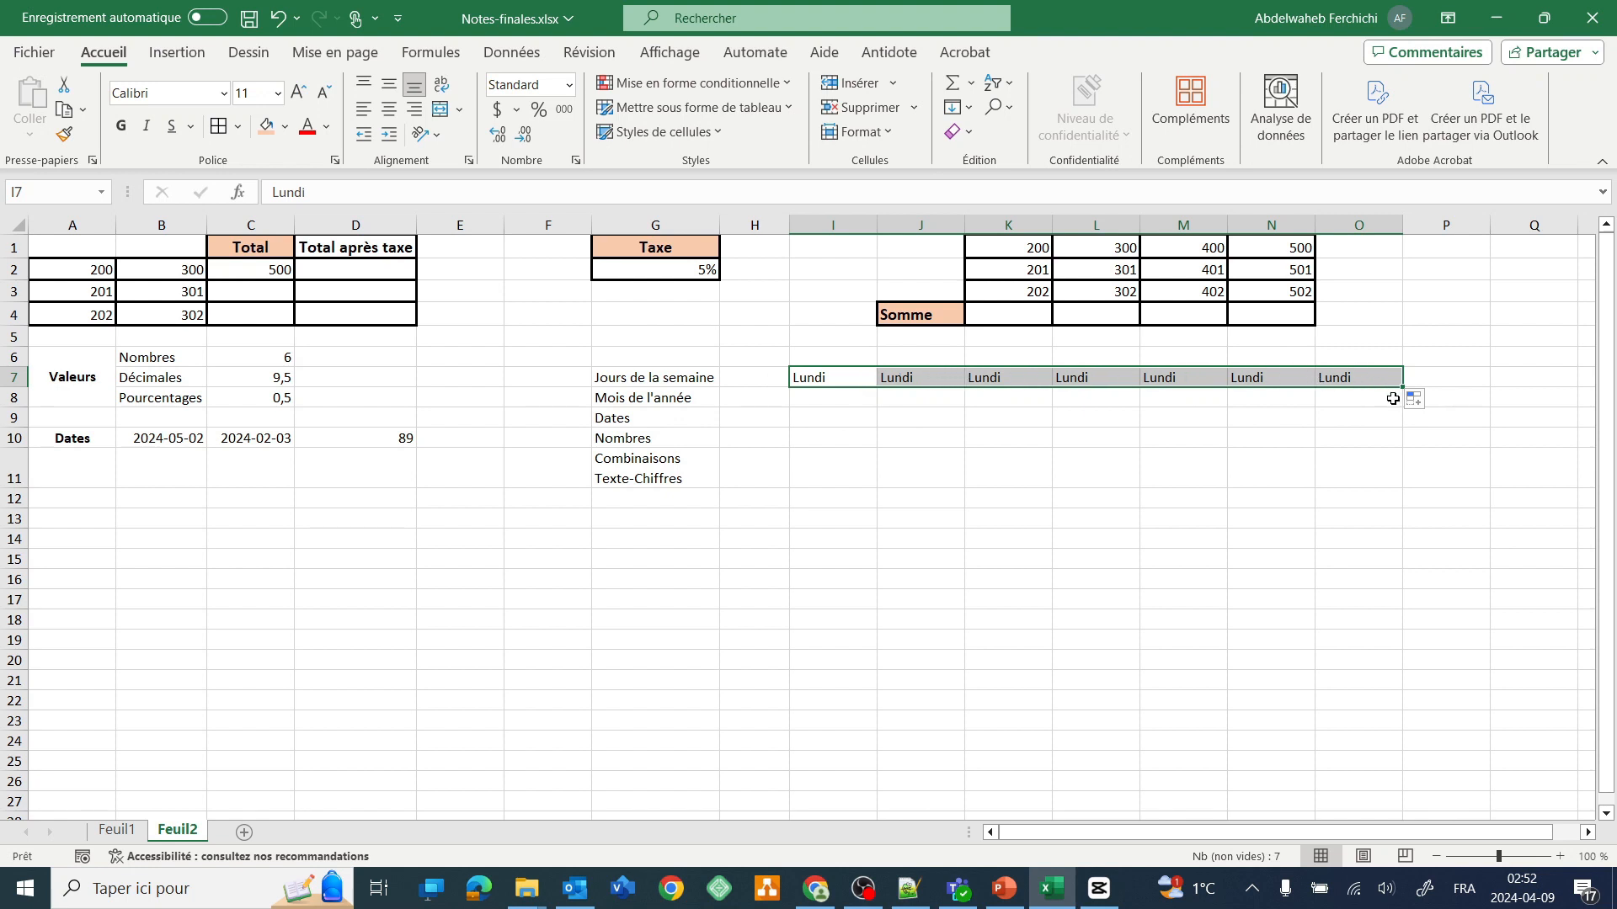
Review the remaining fill options, then undo the fill of copied Lundi values in row 7.
left_click(1434, 405)
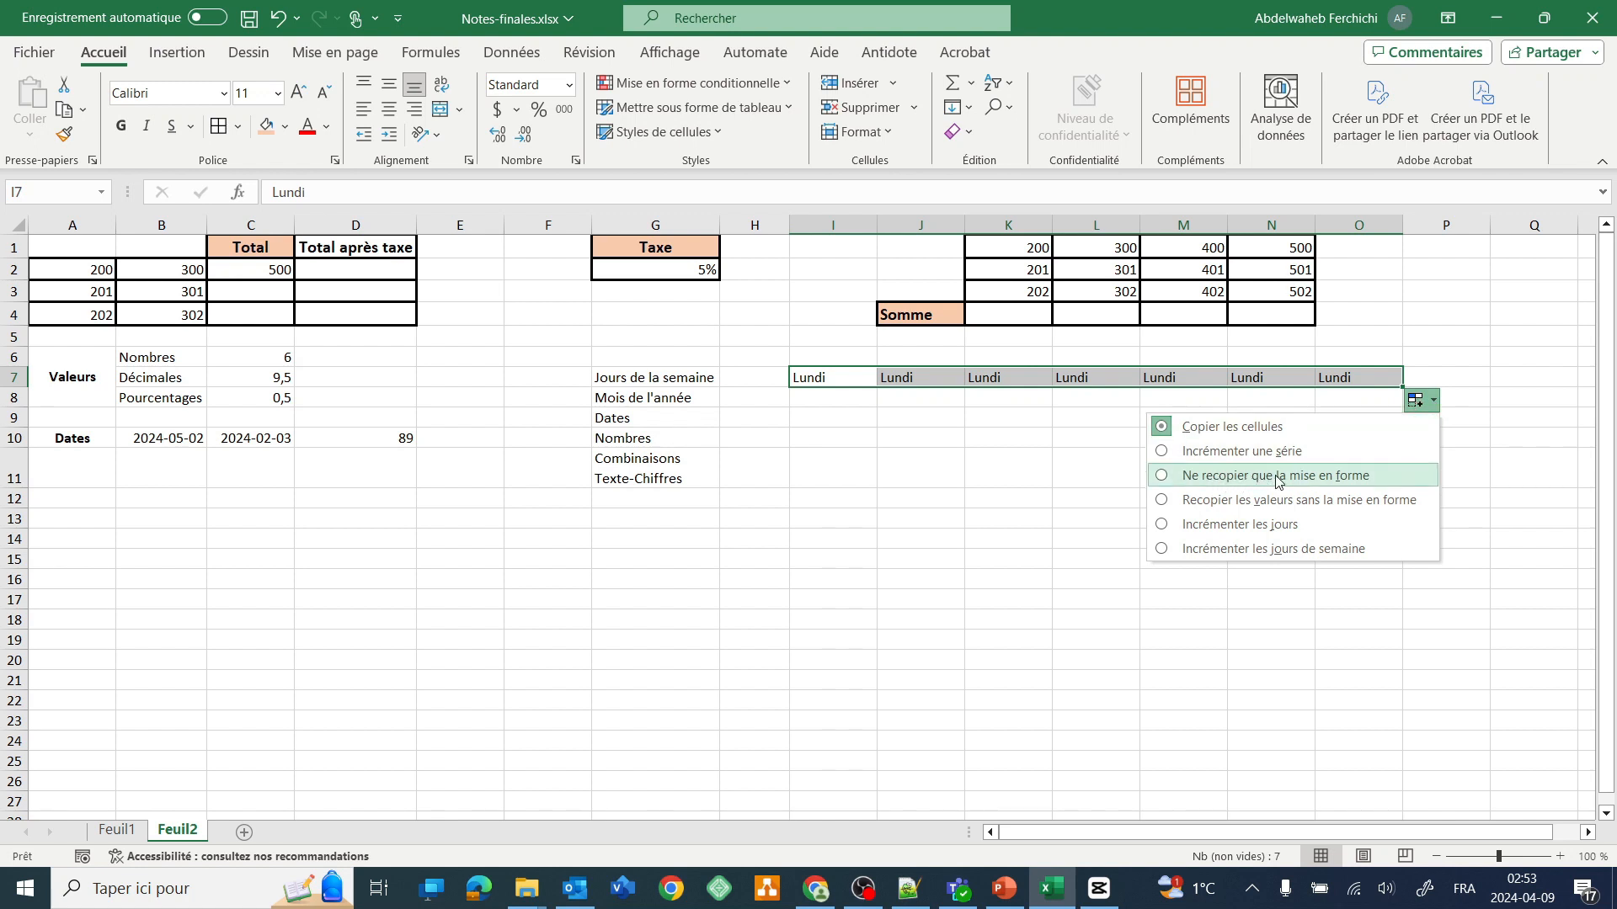
left_click(1085, 466)
left_click(1085, 465)
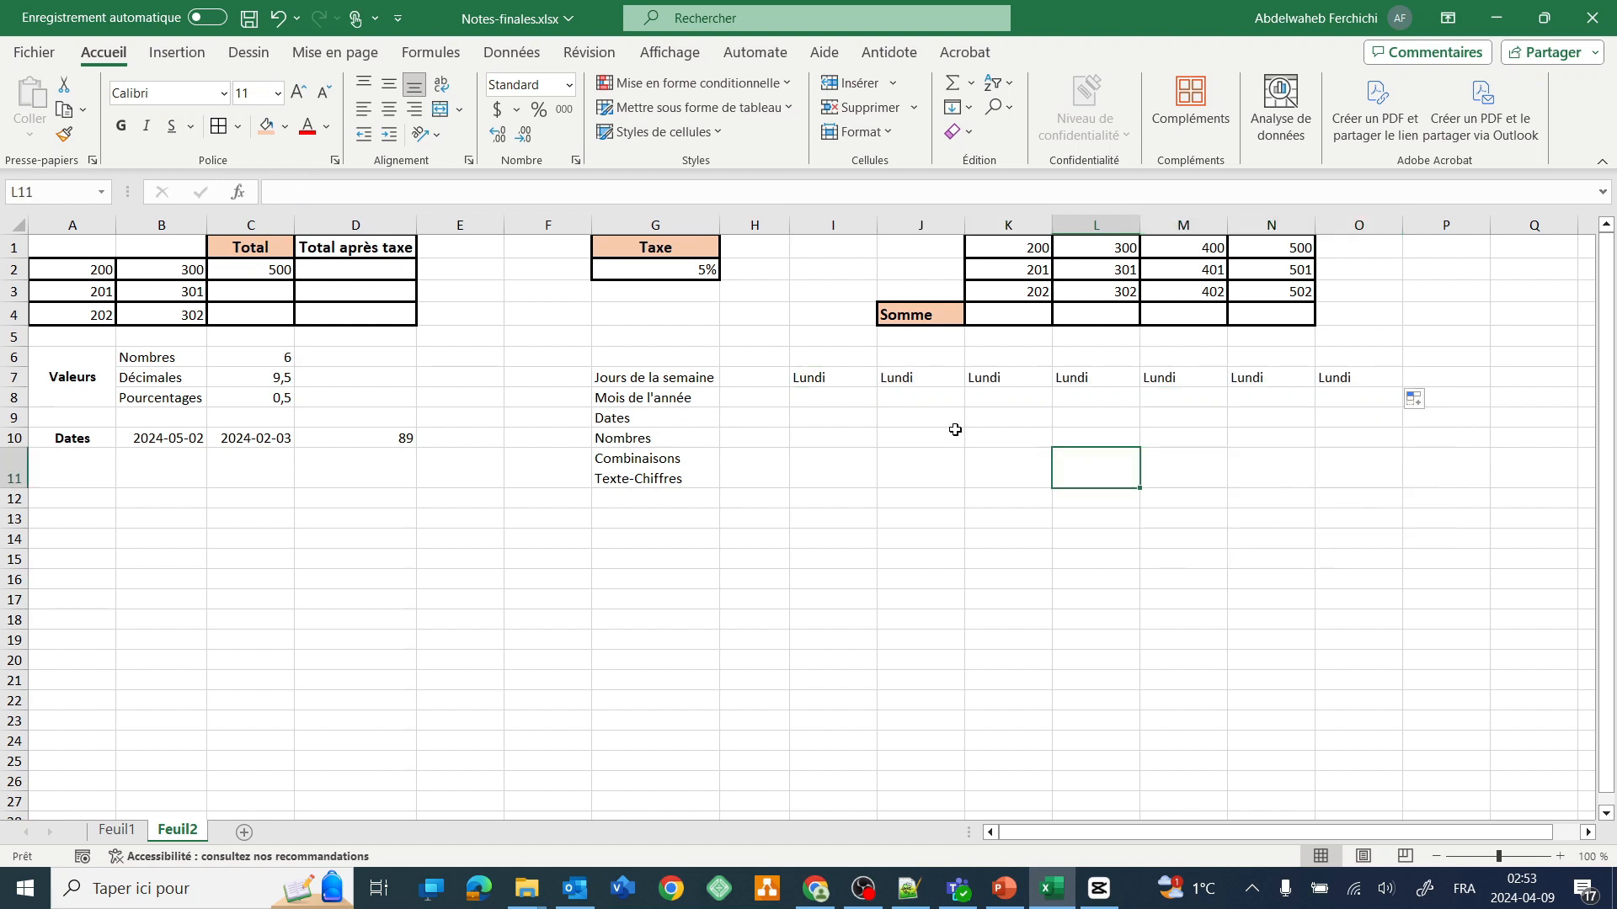
left_click(839, 379)
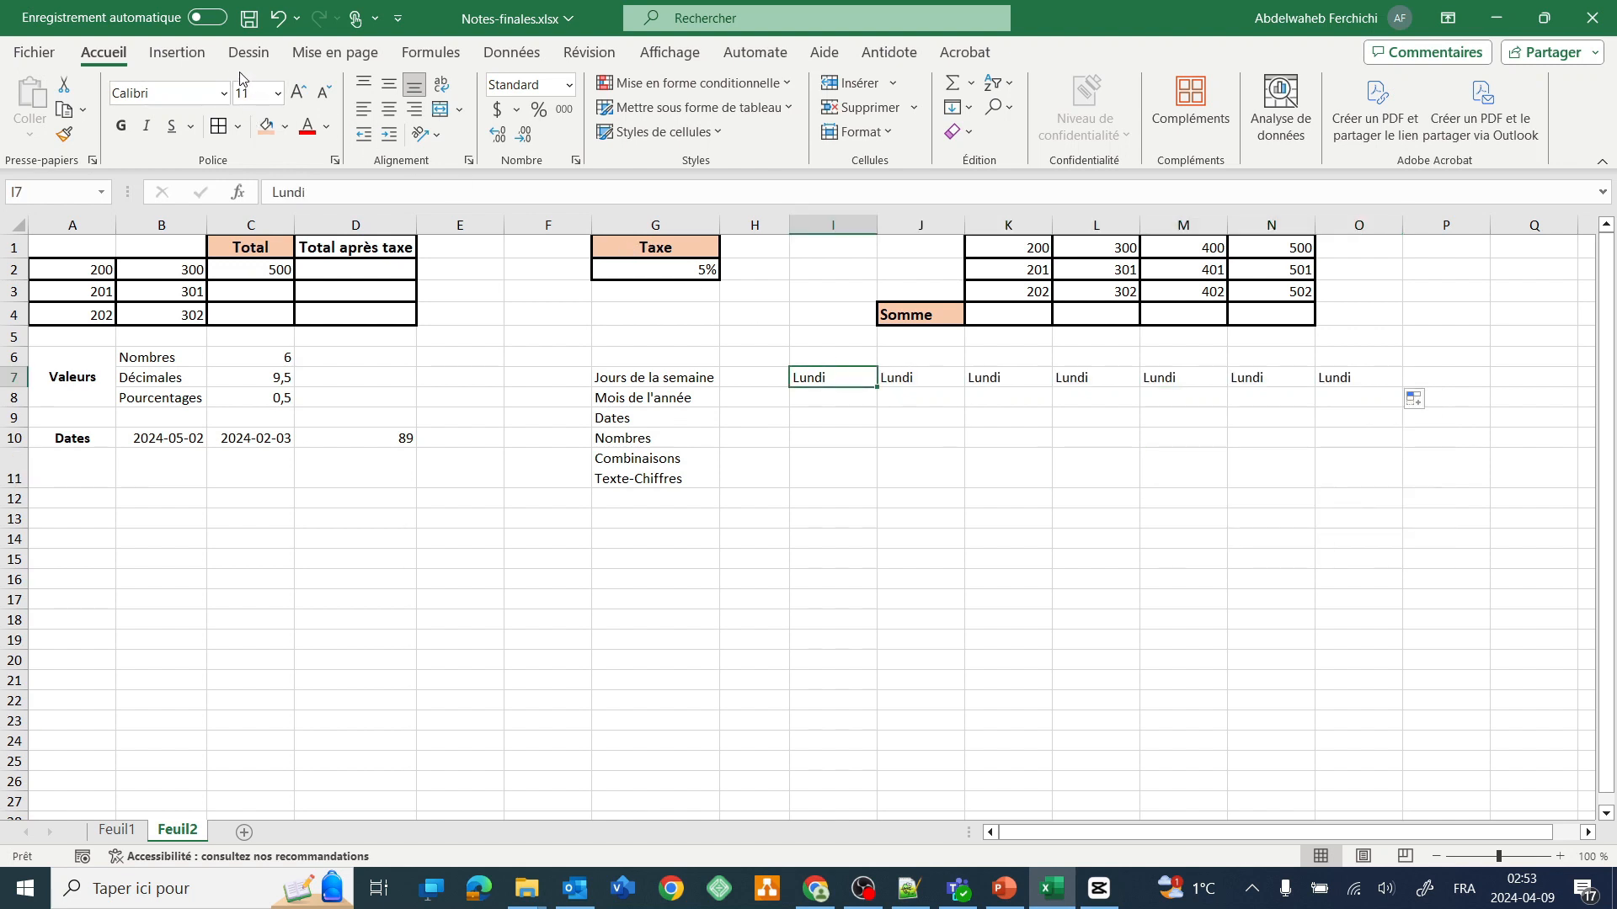
left_click(280, 19)
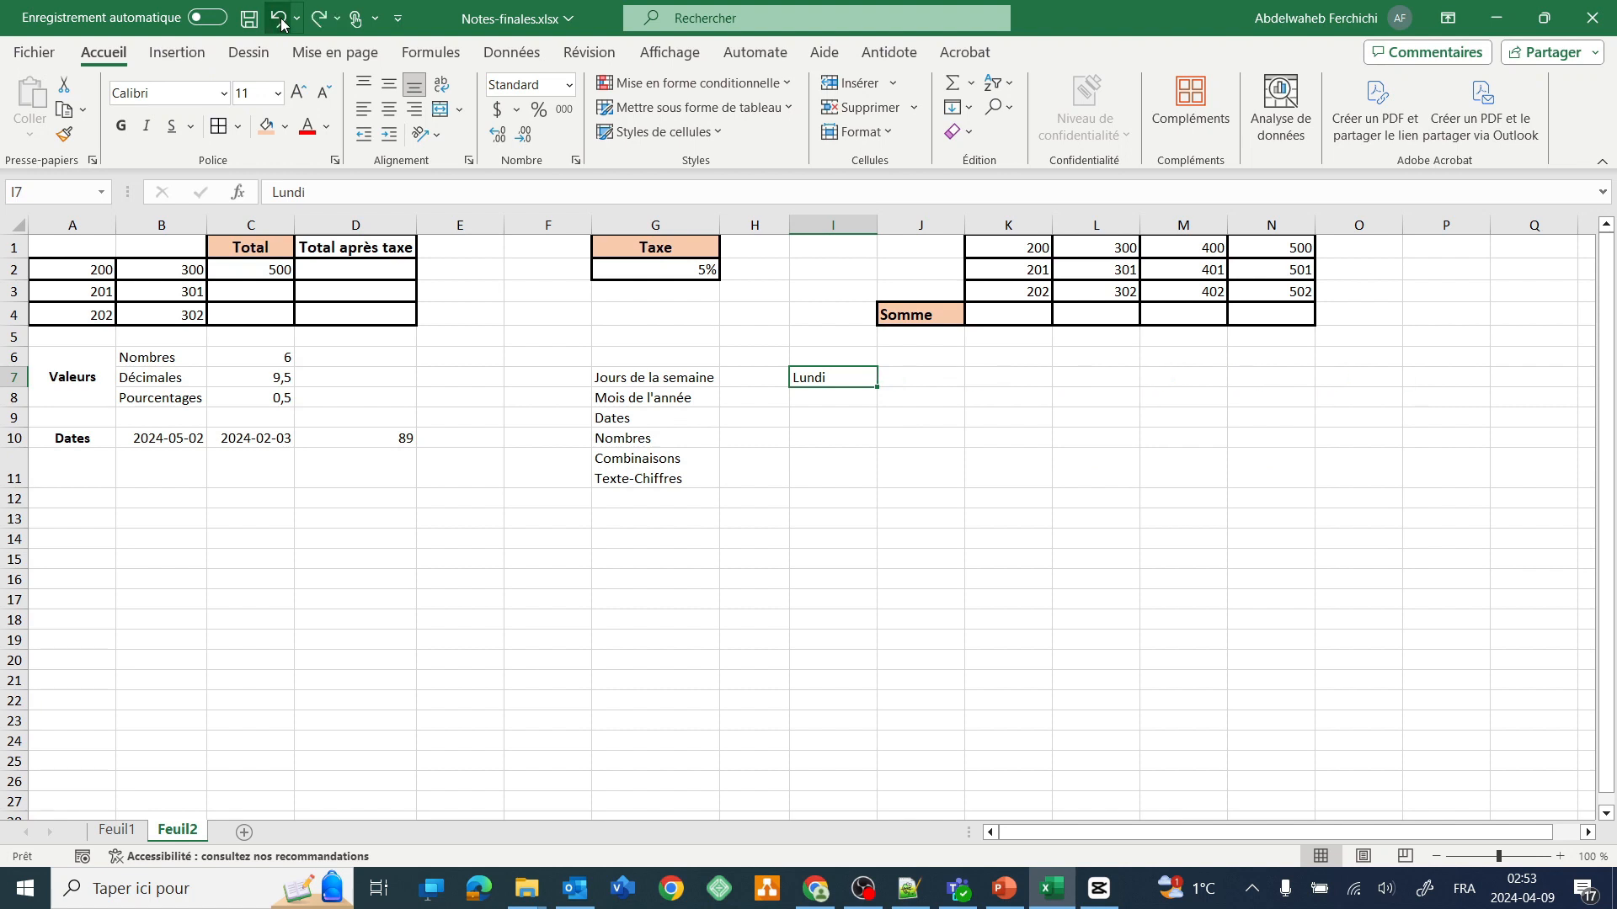
Format Lundi in cell I7 as bold with font size 14.
left_click(862, 422)
left_click(839, 378)
left_click(120, 128)
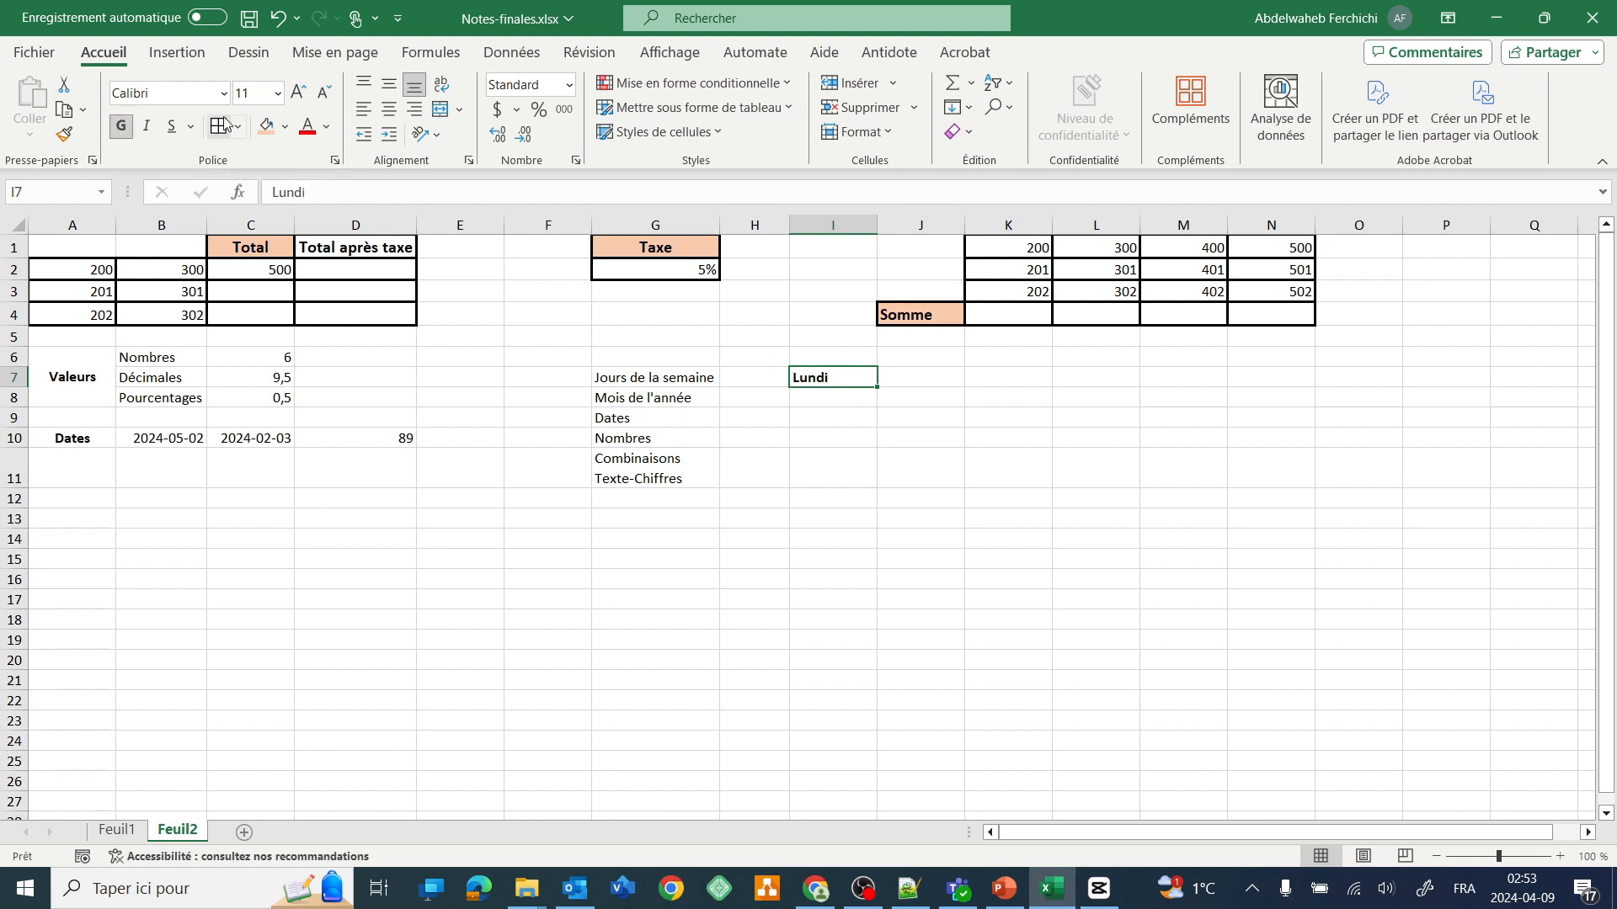
left_click(277, 93)
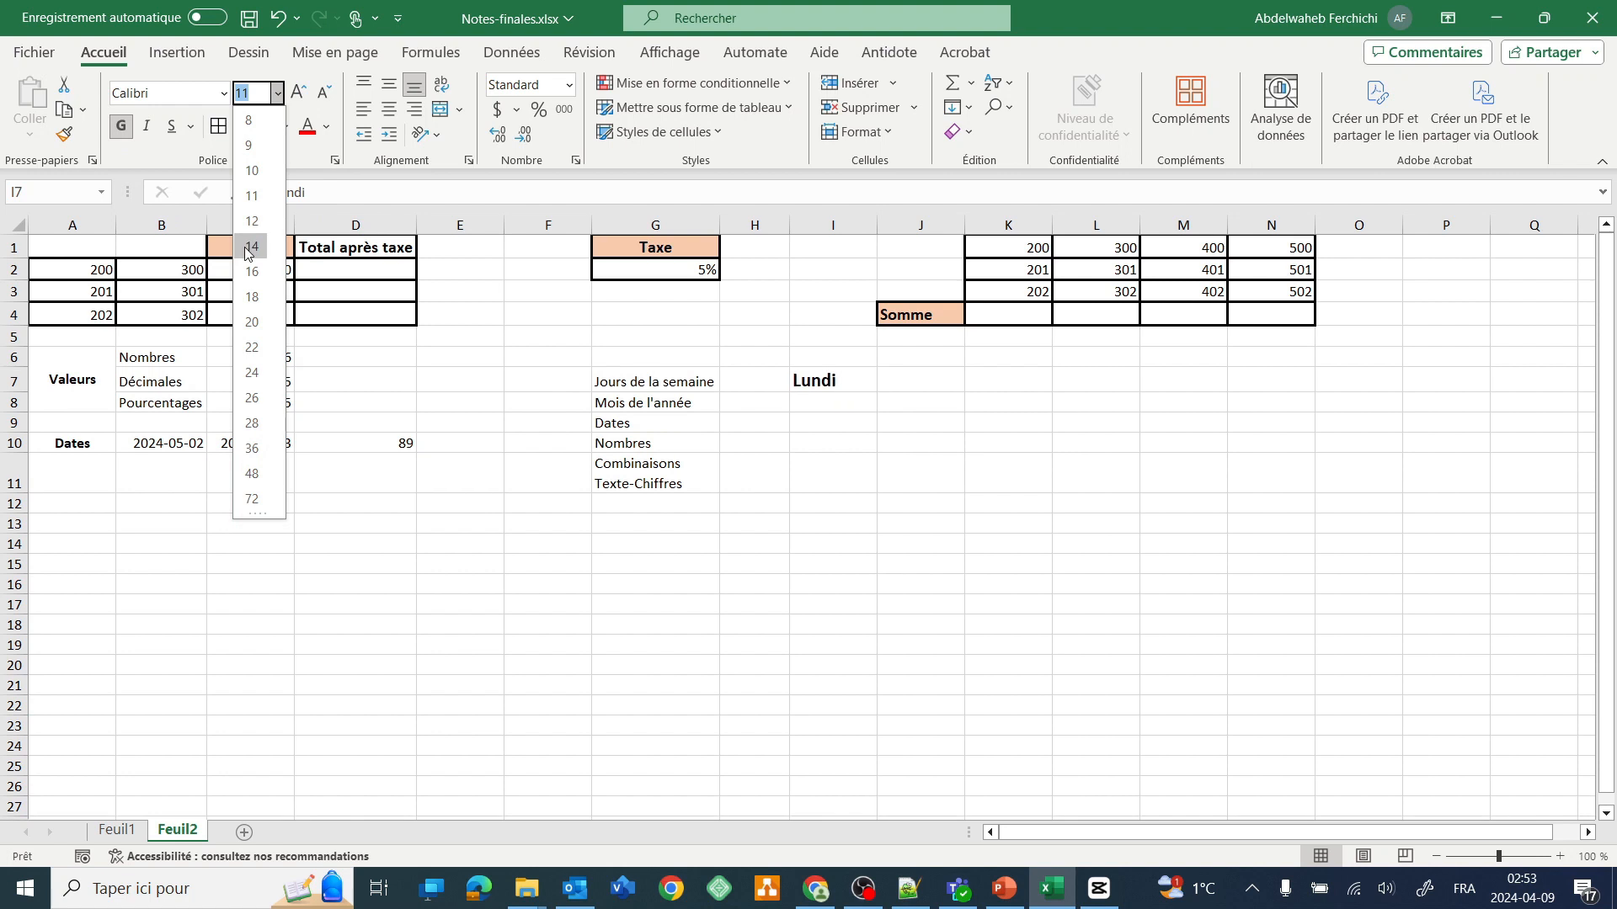
left_click(250, 247)
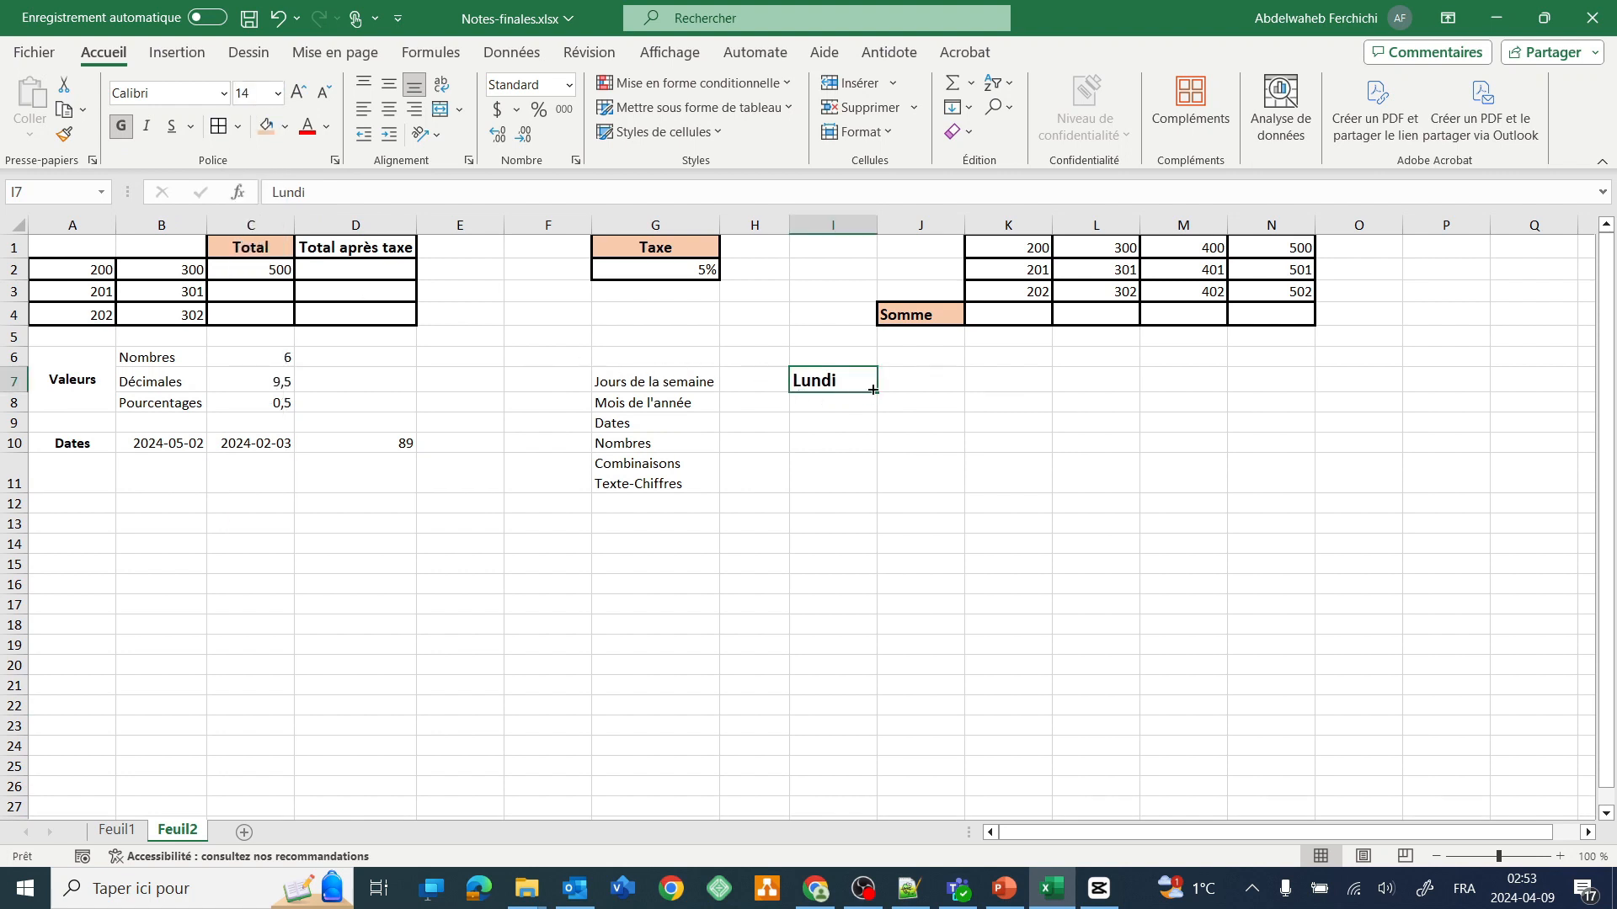
Fill from I7 across to O7 with the option Ne recopier que la mise en forme.
left_click_drag(877, 391, 1385, 381)
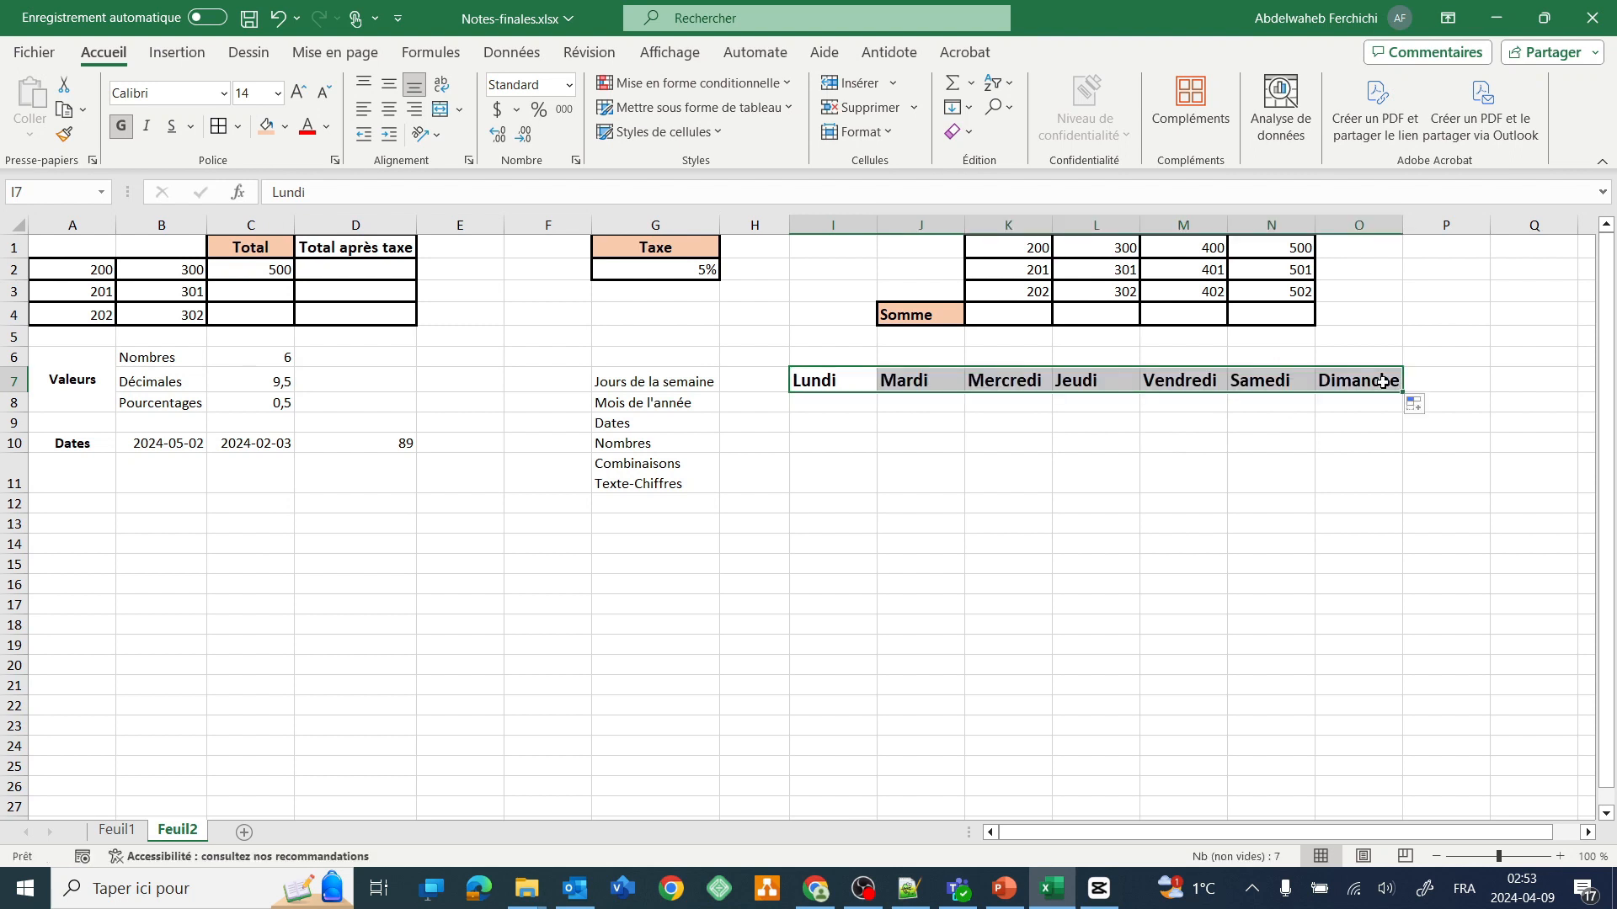
left_click(1434, 406)
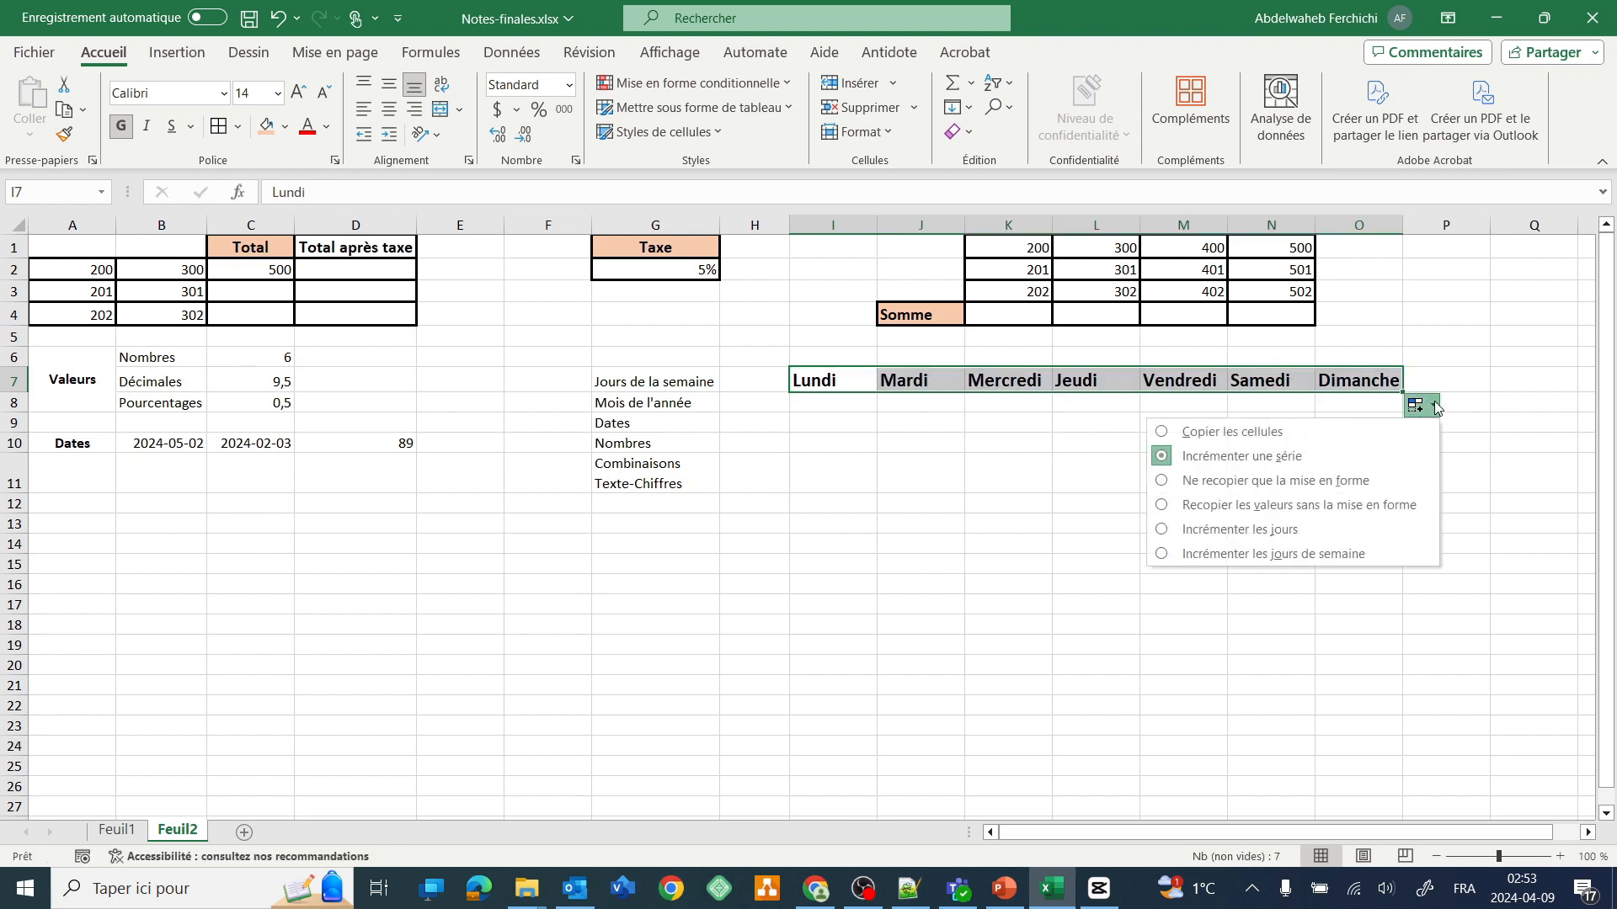
left_click(1334, 482)
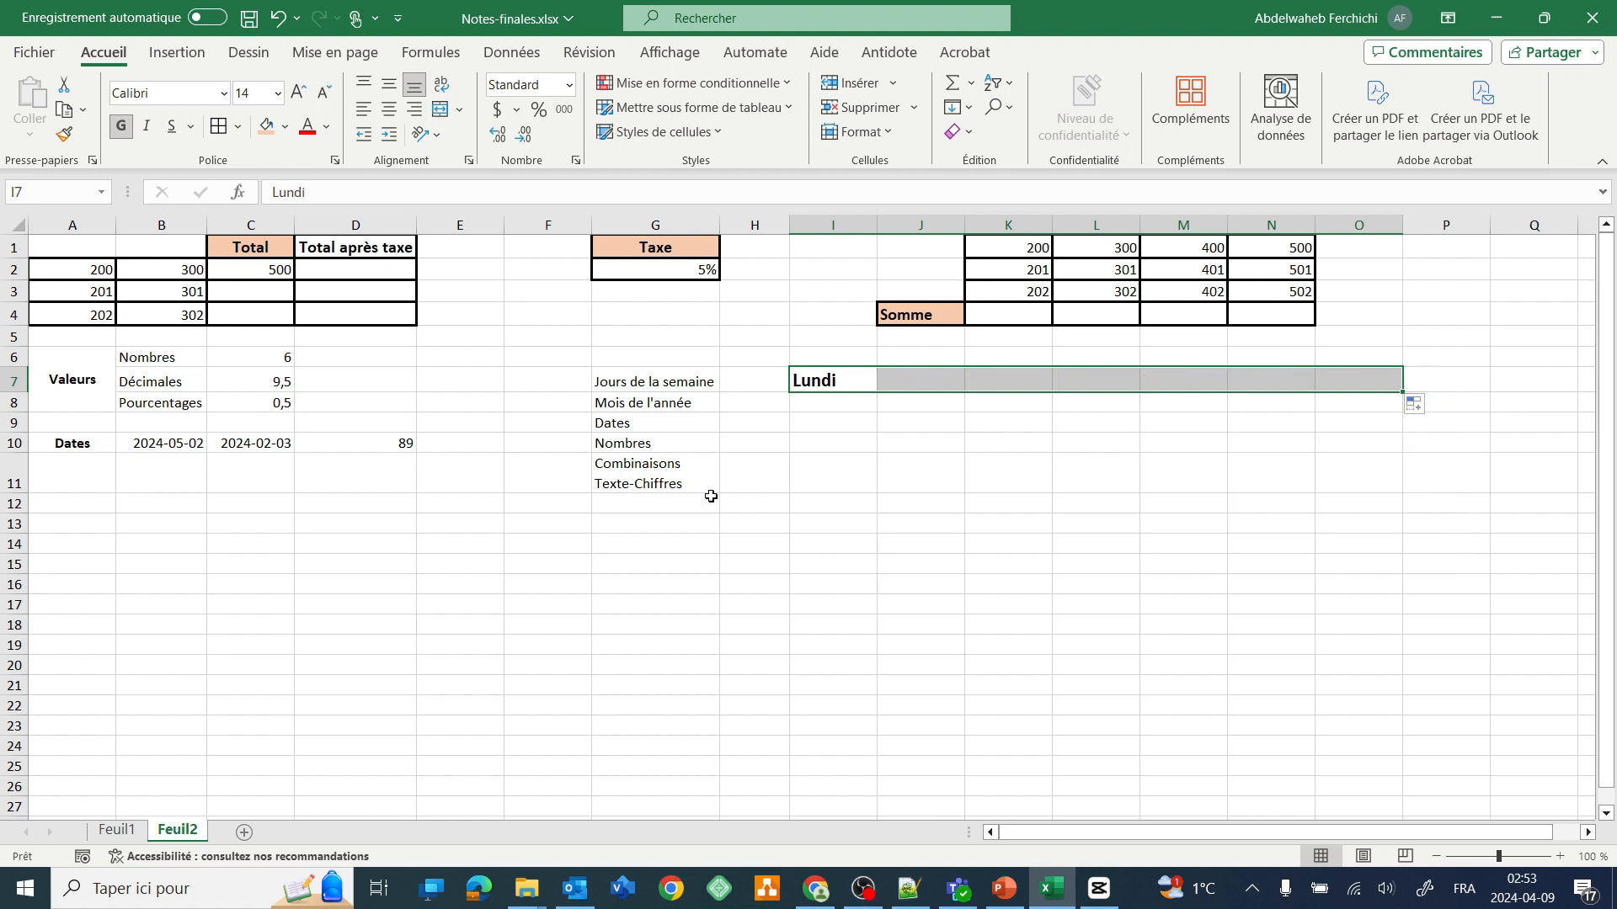
Try entering Texte in cell J7 to test the copied formatting.
left_click(941, 382)
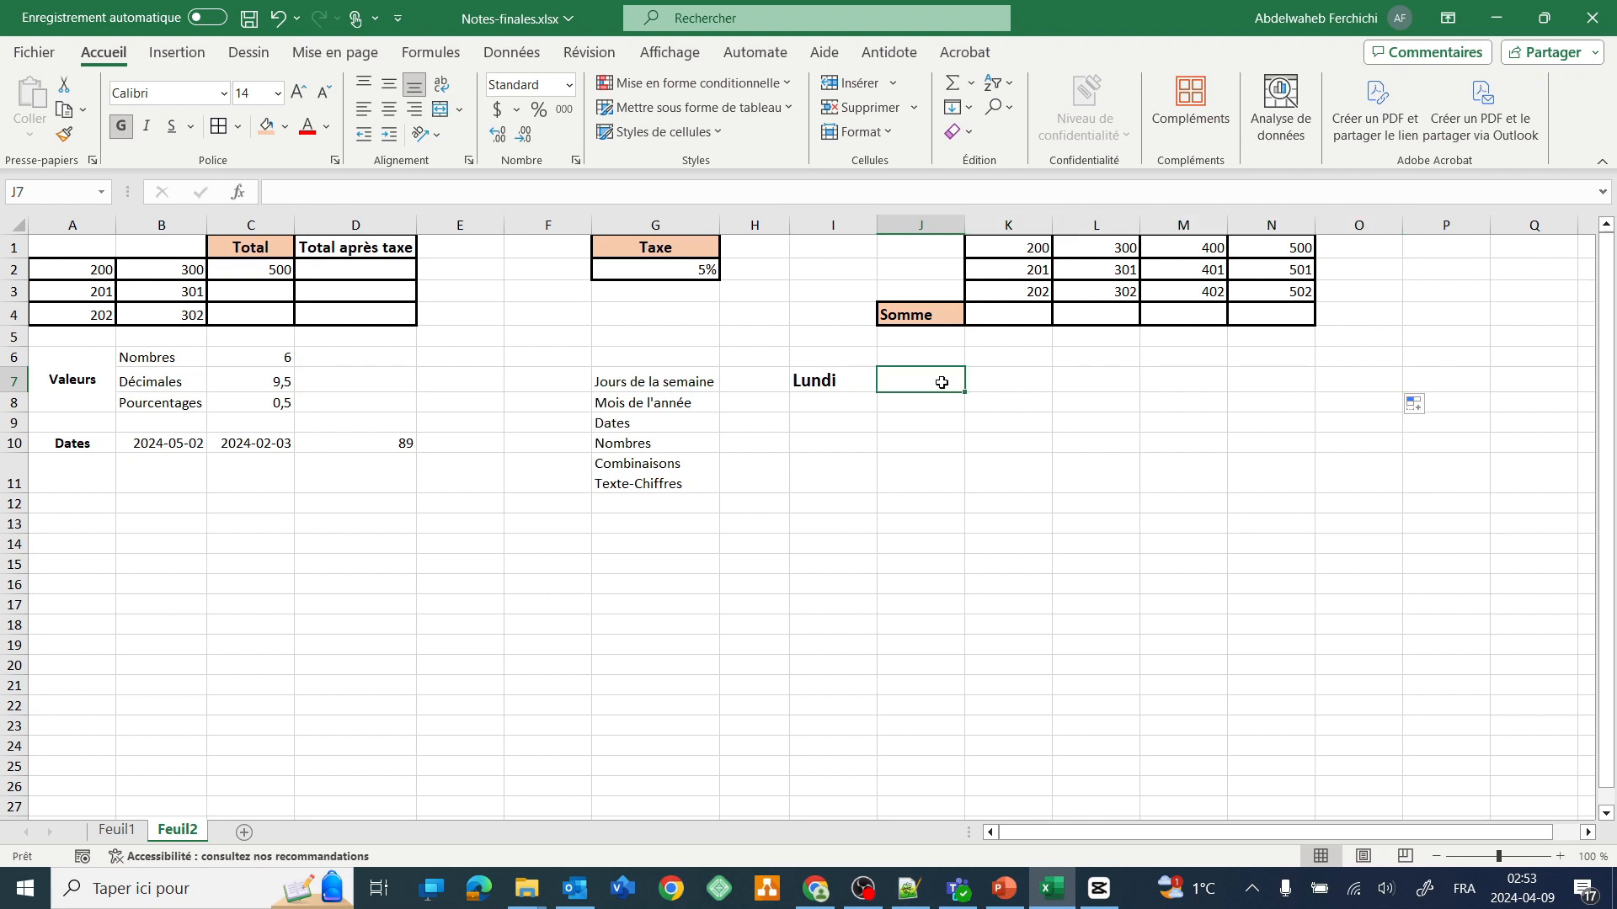
double_click(942, 382)
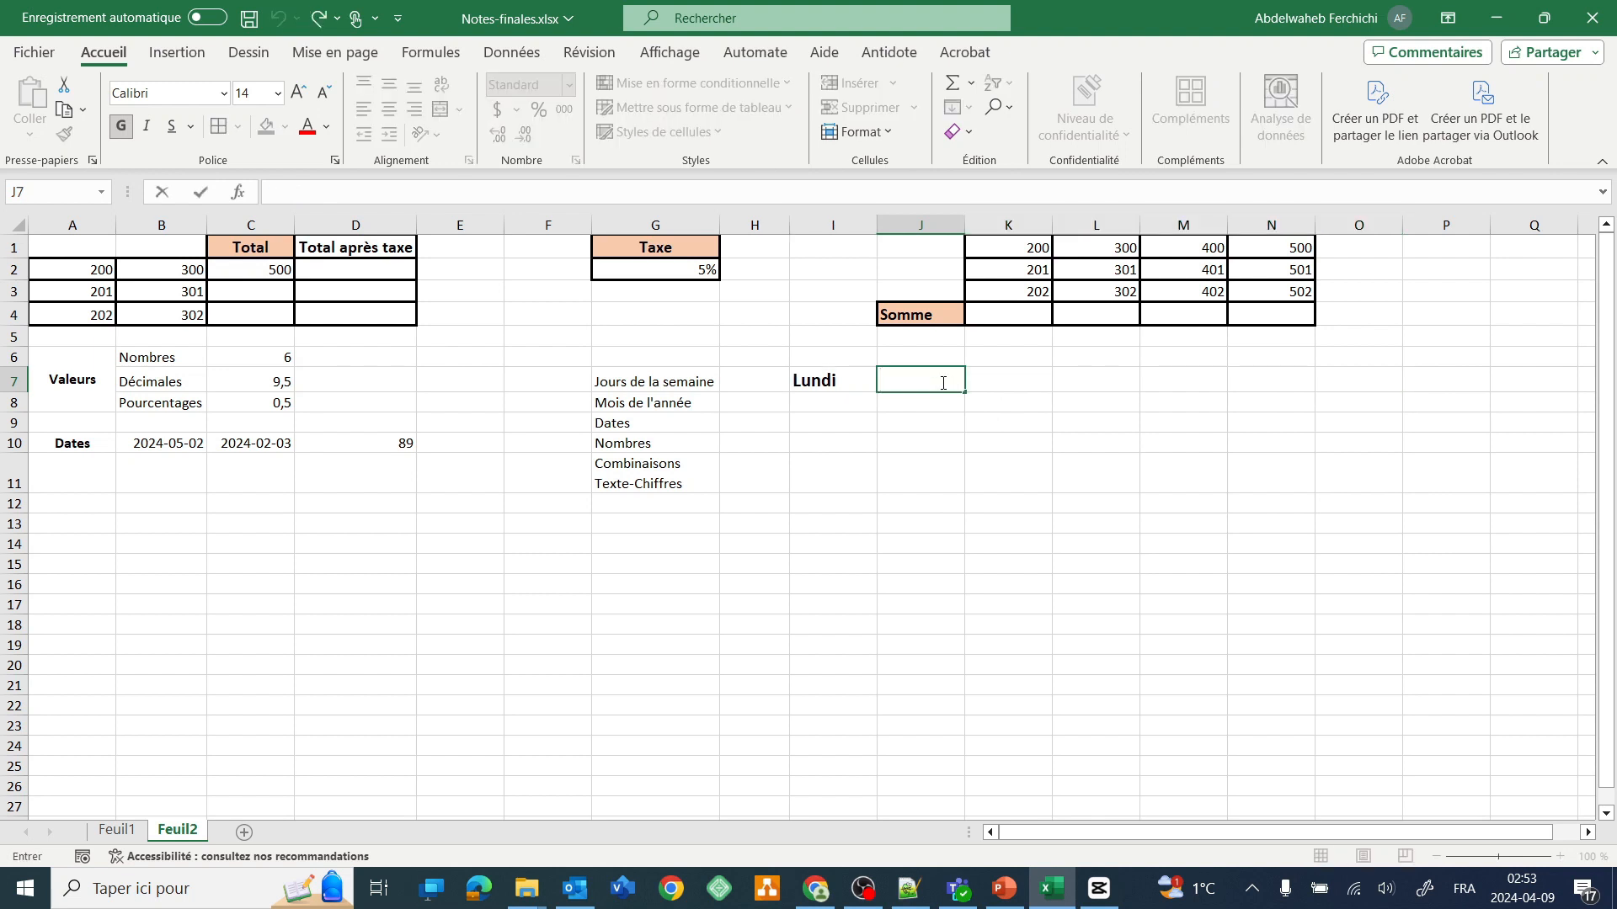
type("Texte")
left_click(282, 18)
left_click(763, 19)
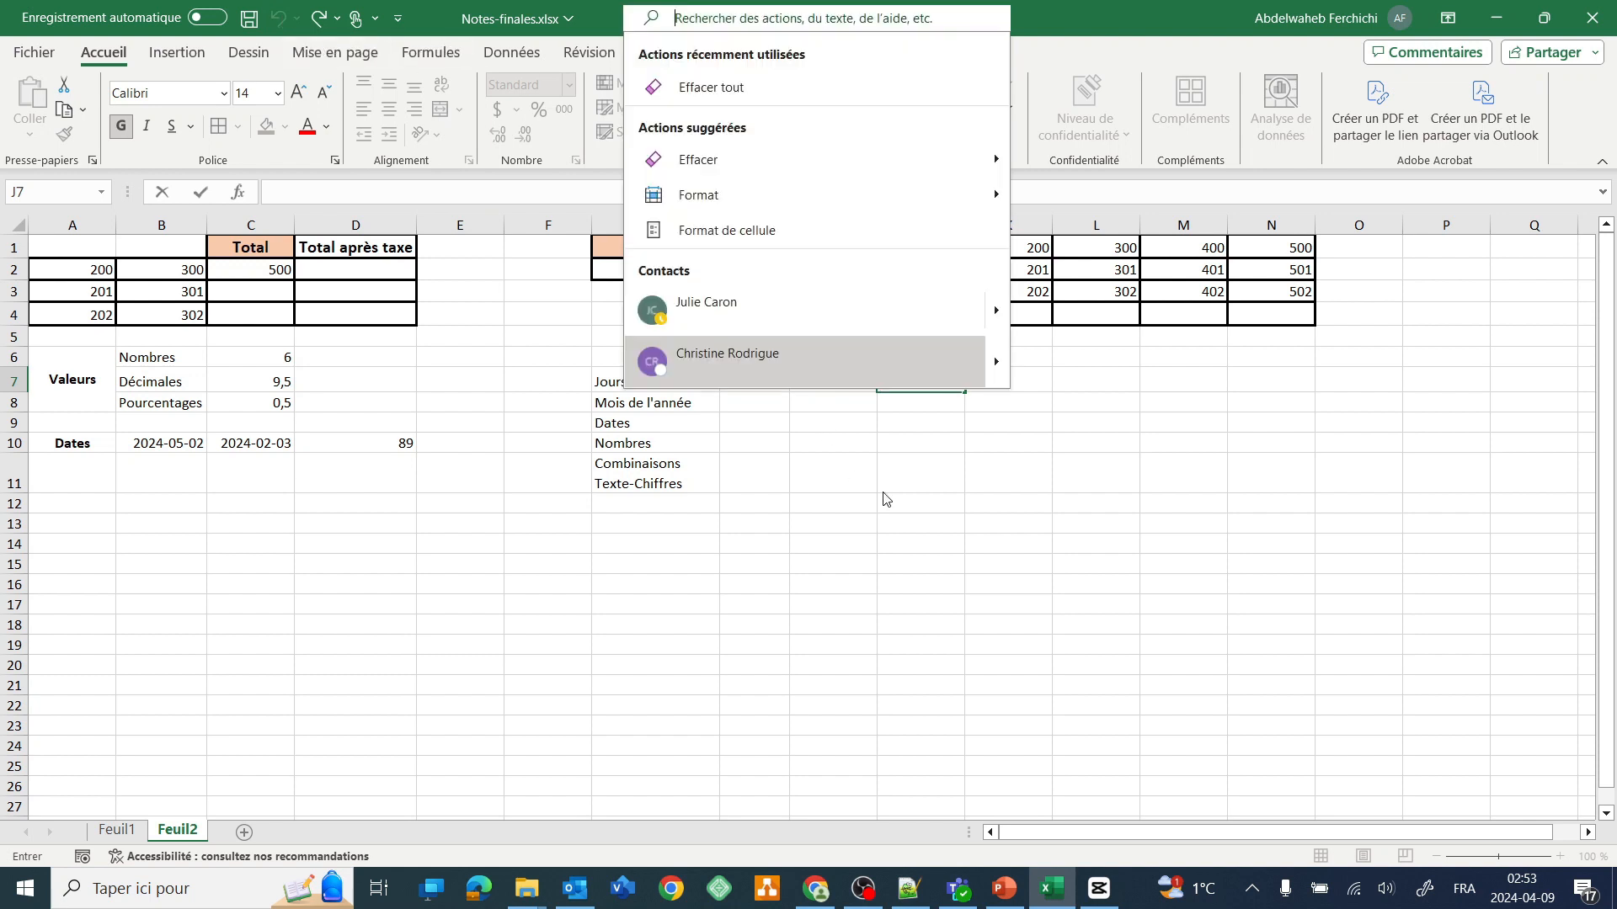
Clear all contents and formatting from cells I7:J7 with Effacer tout.
left_click(822, 379)
left_click_drag(880, 377, 921, 374)
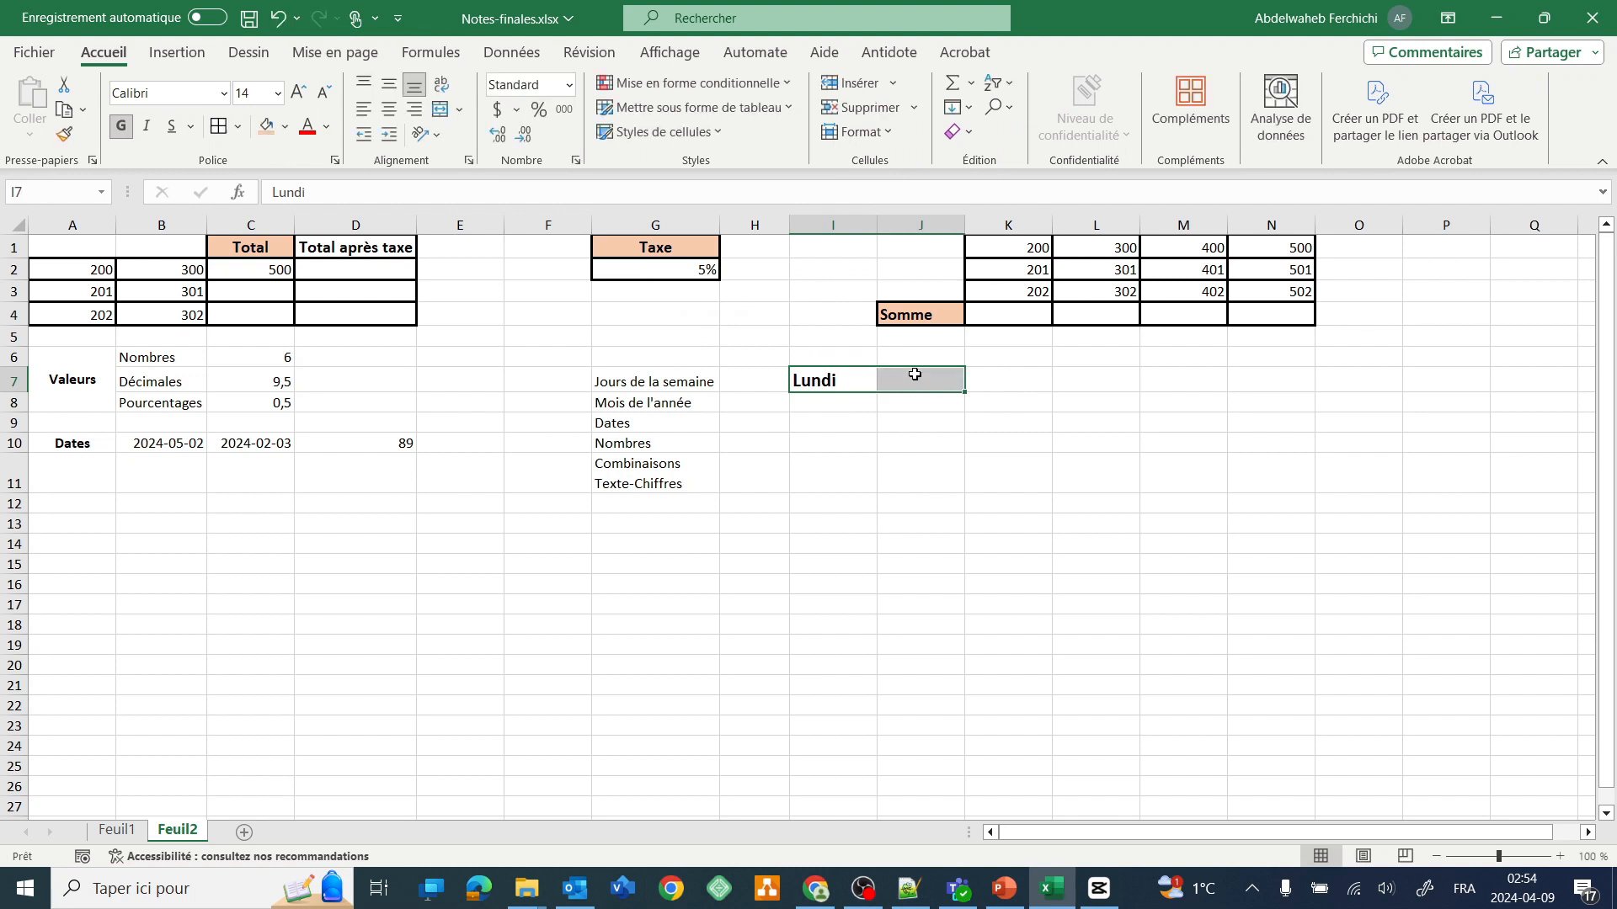
left_click(706, 19)
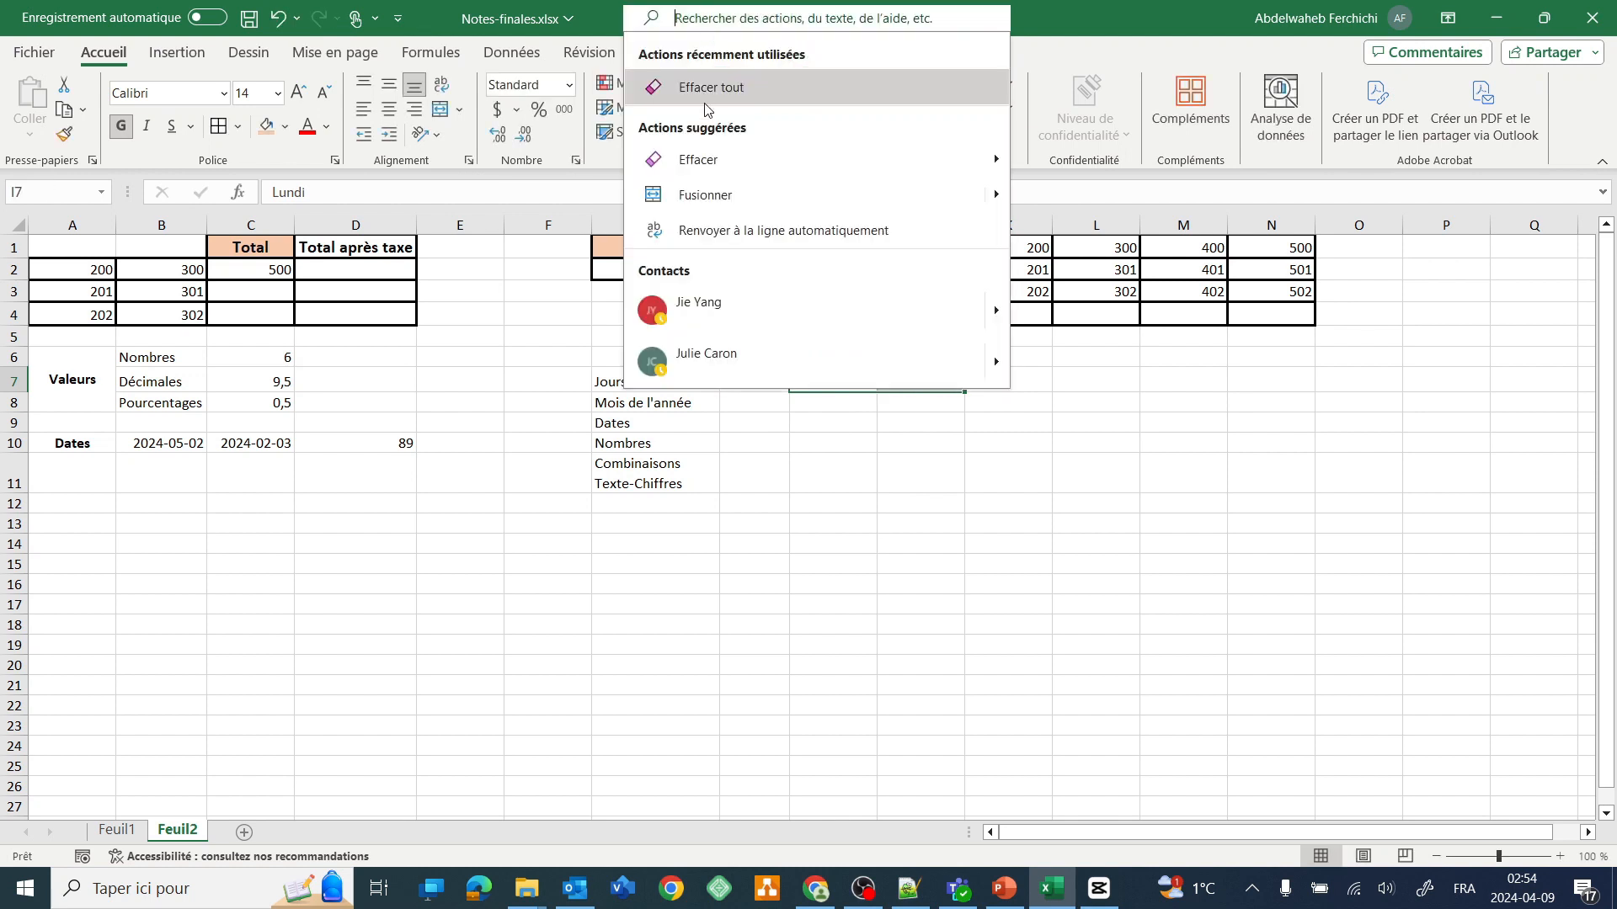
left_click(709, 88)
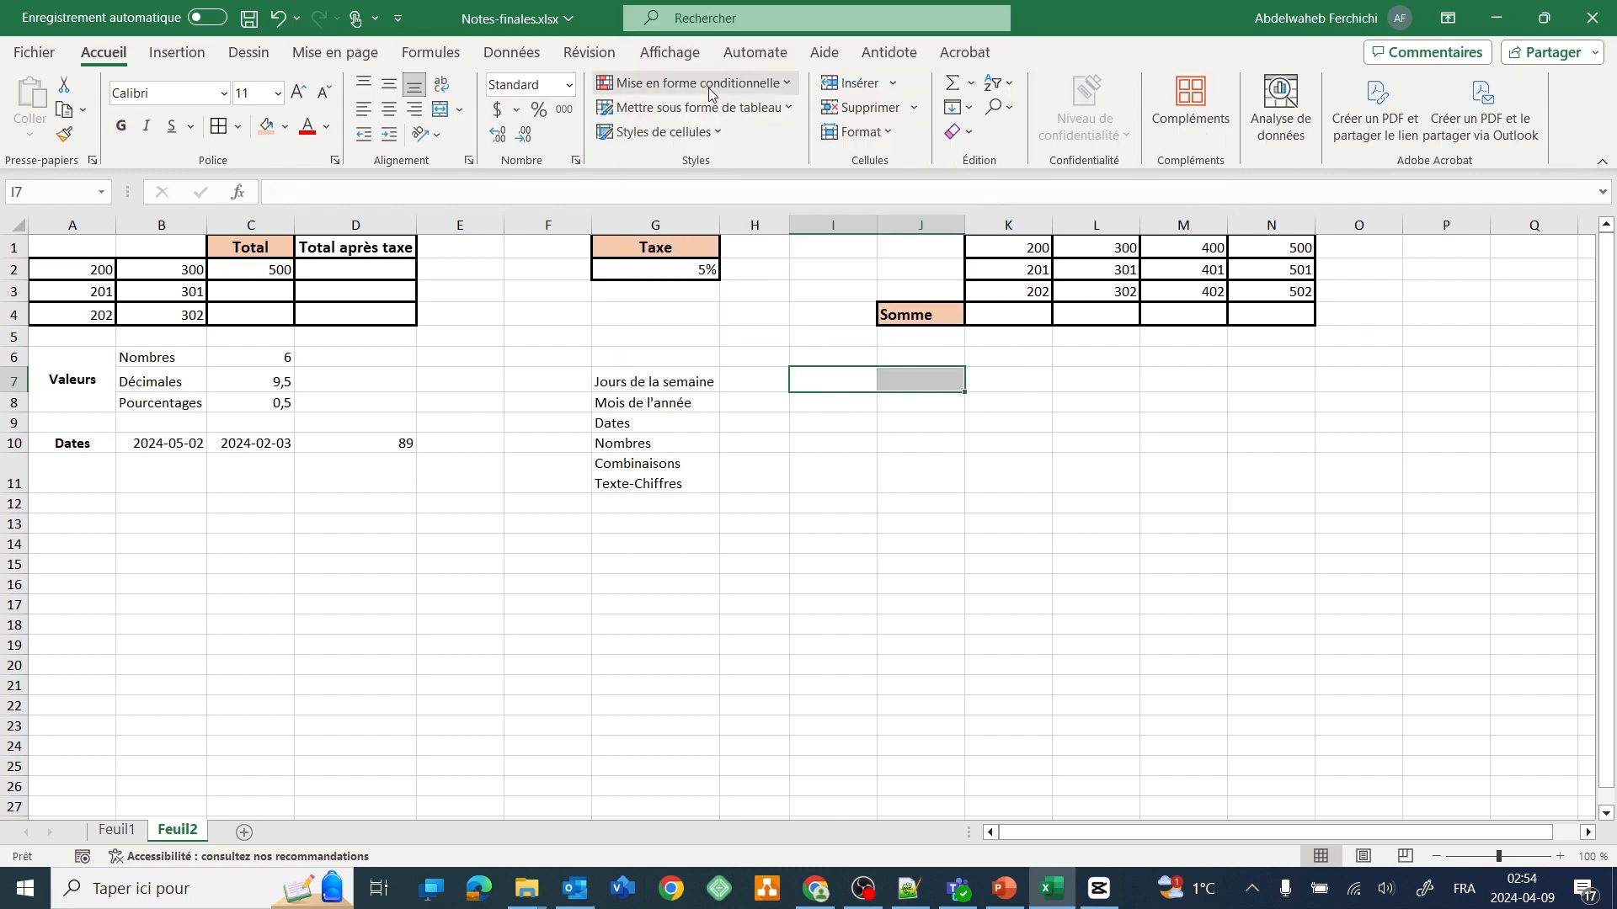
Enter Lundi again in the cleared cell I7, keeping the cell selected.
left_click(854, 421)
left_click(850, 383)
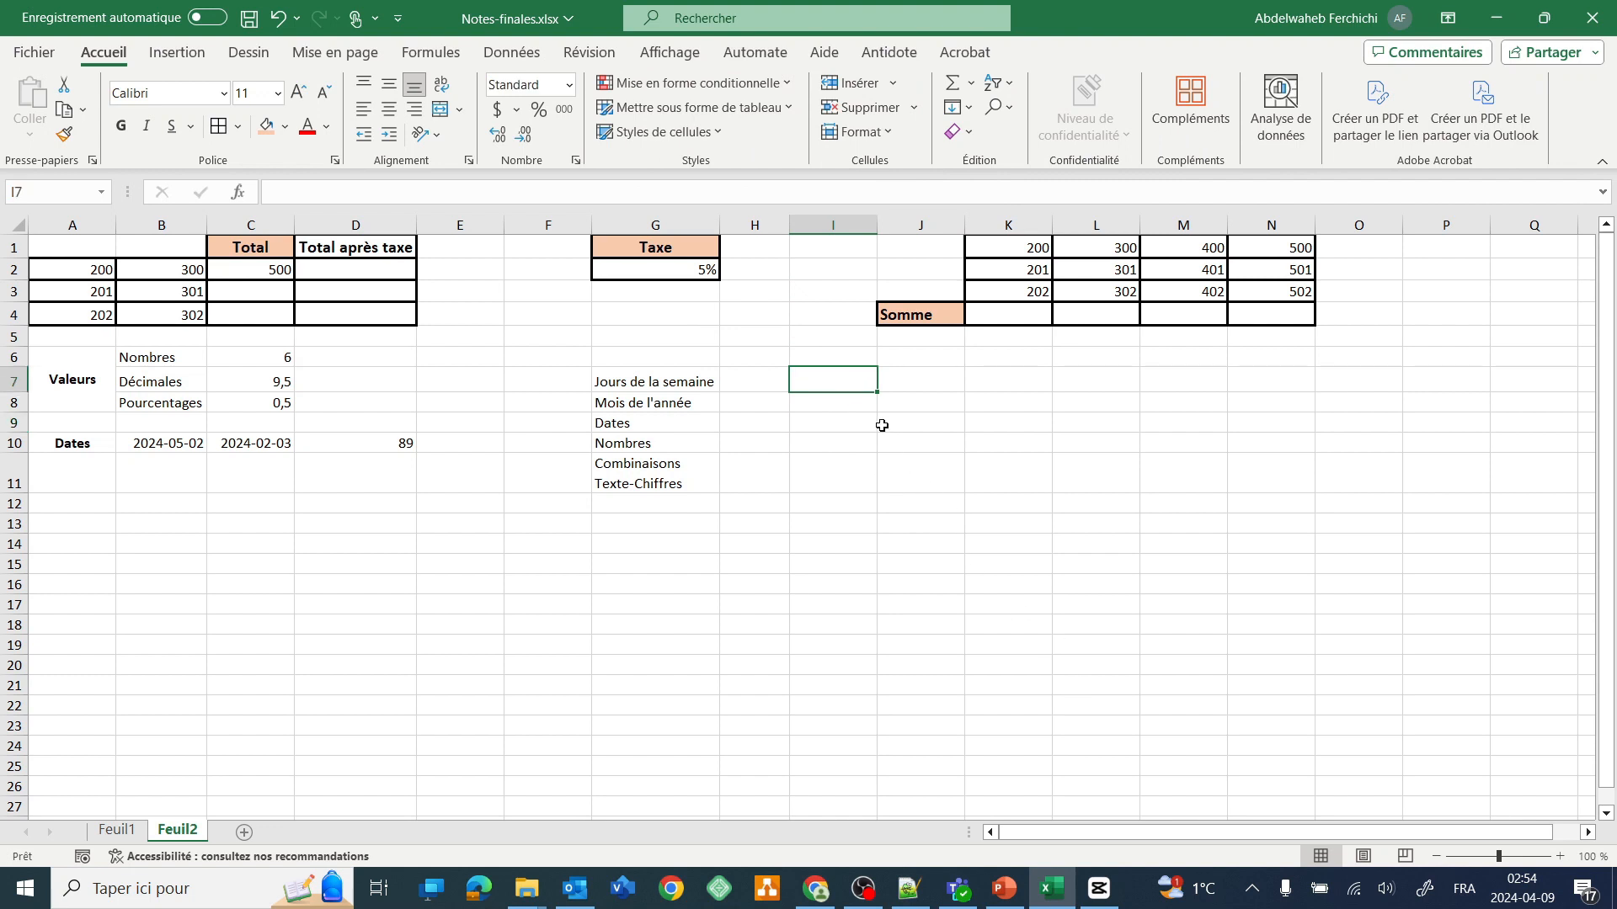
type("Lundi")
key("ctrl+Return")
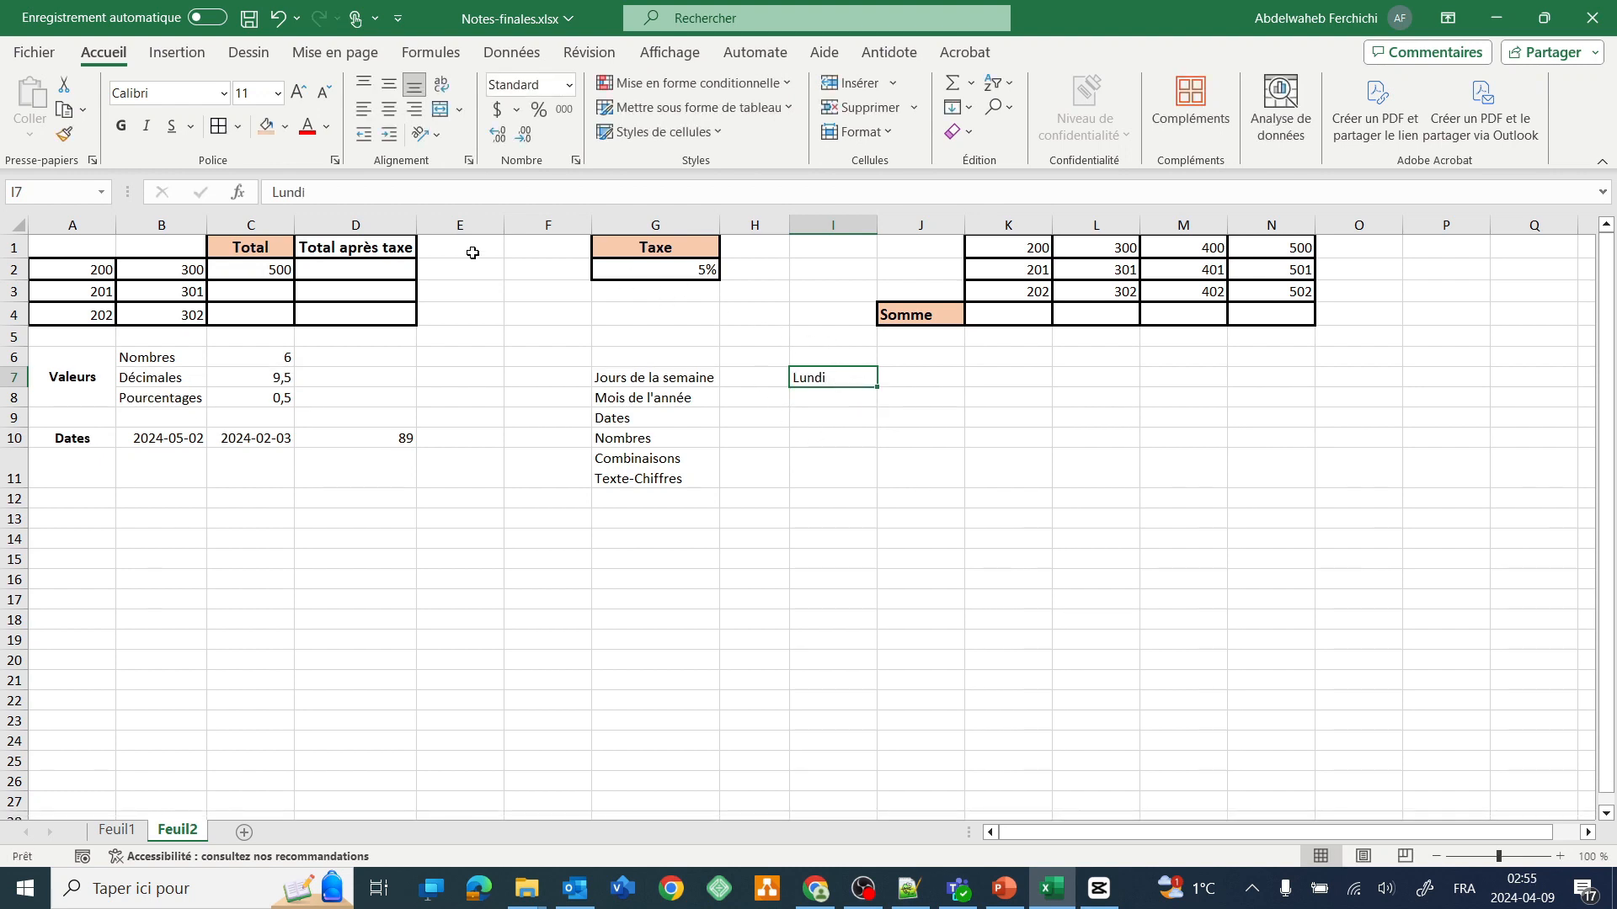
Make the re-entered Lundi in I7 bold and set its font size to 14.
left_click(124, 128)
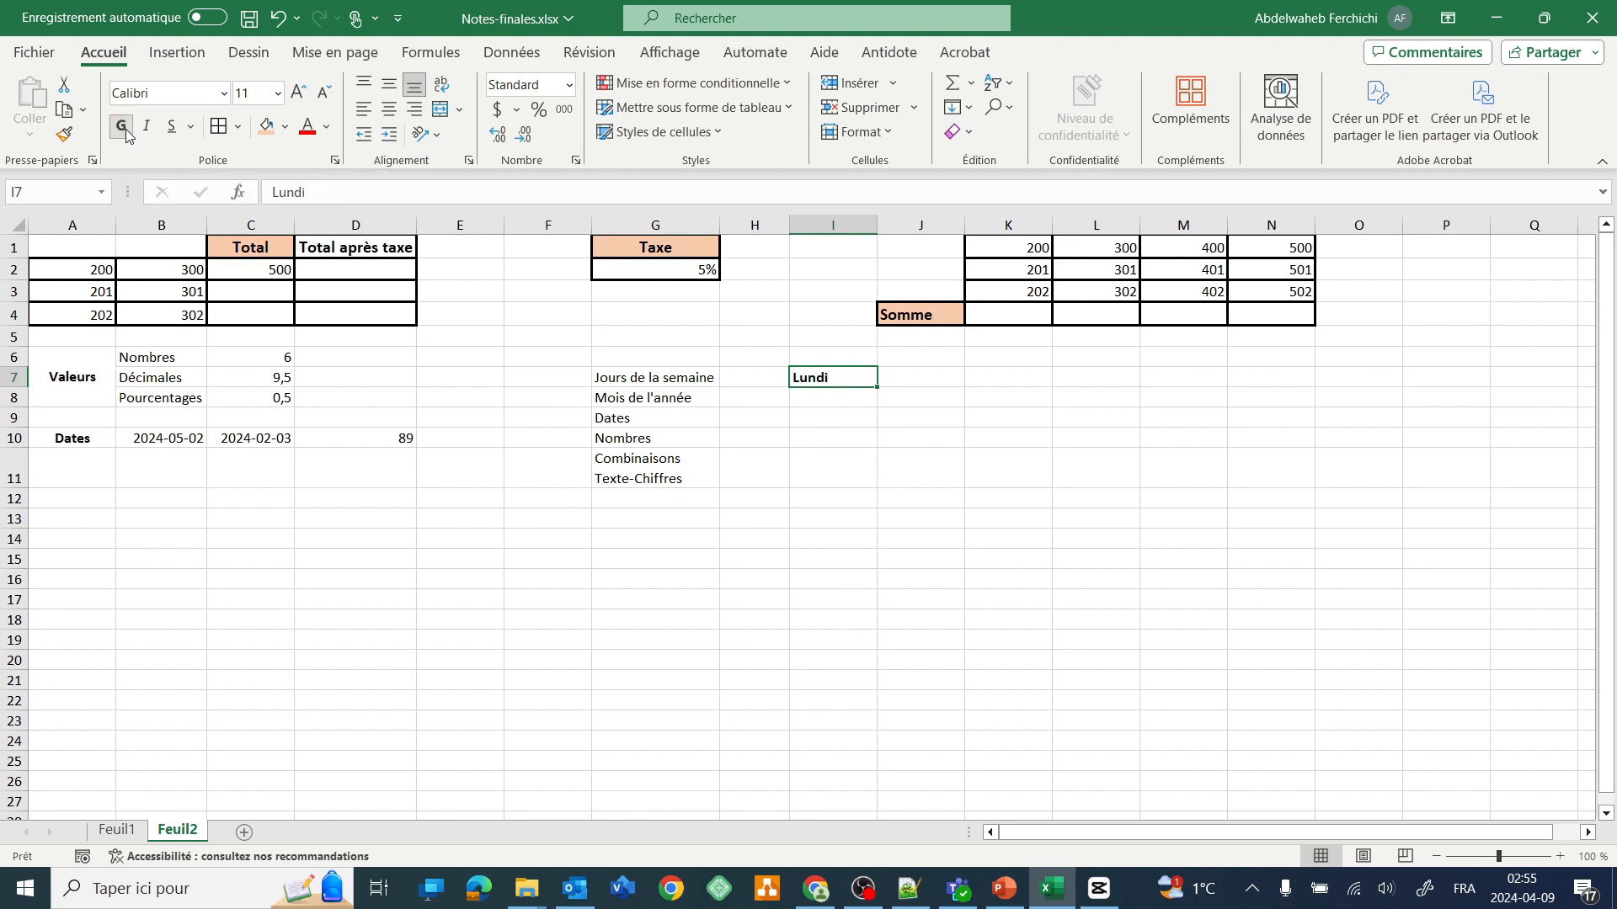
left_click(279, 95)
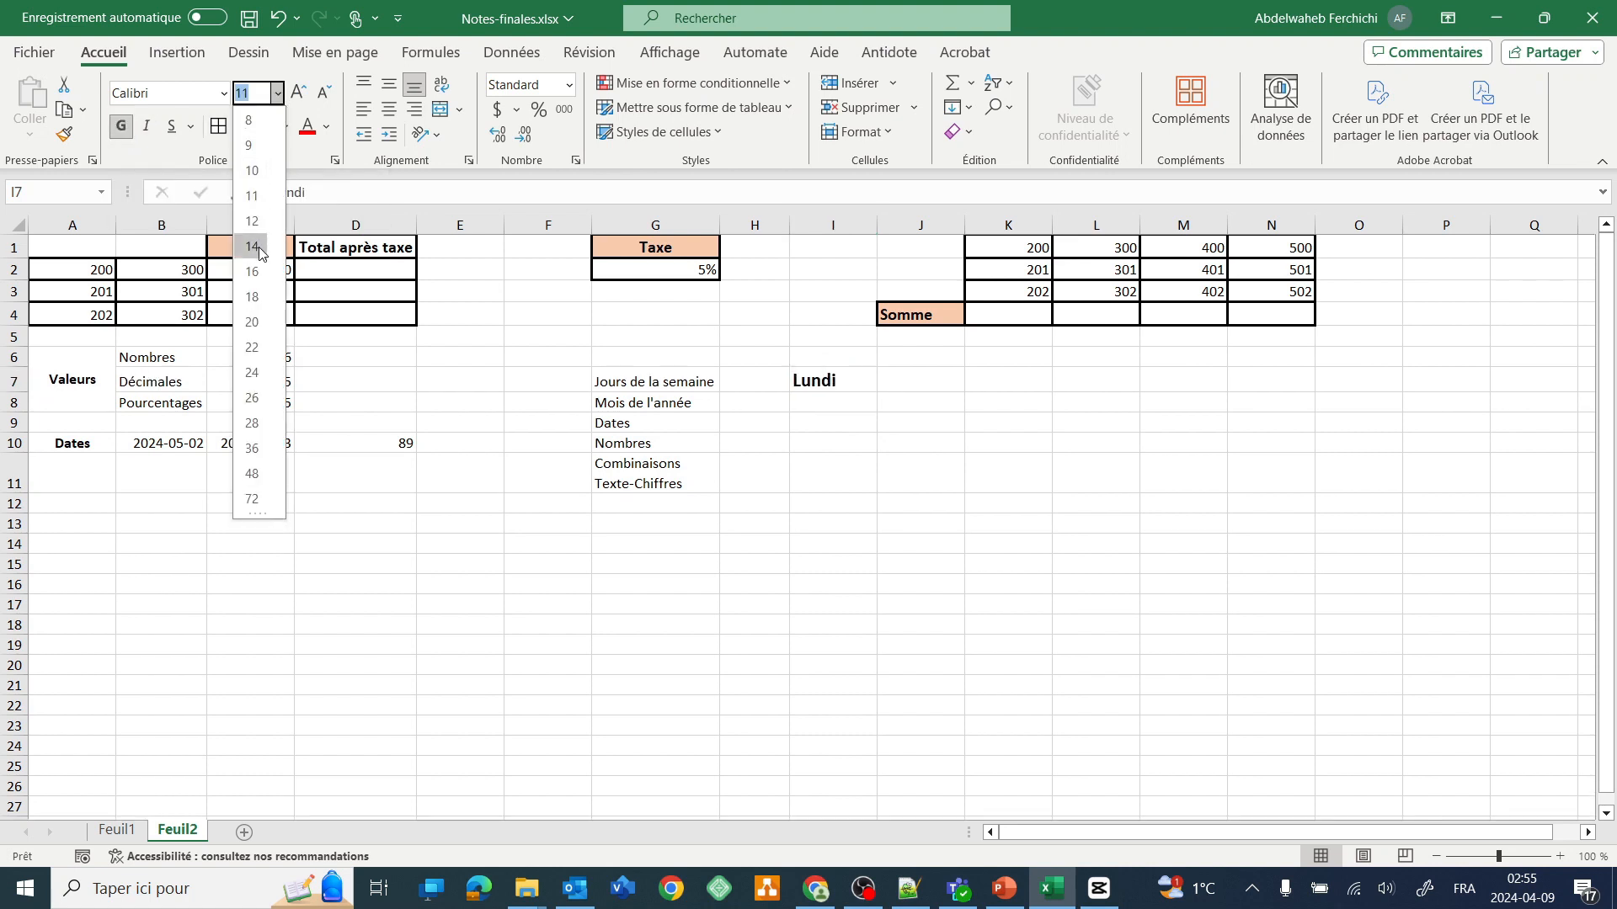
left_click(259, 246)
Fill the weekdays from I7 across to O7 with the option Recopier les valeurs sans la mise en forme.
left_click_drag(877, 391, 1366, 378)
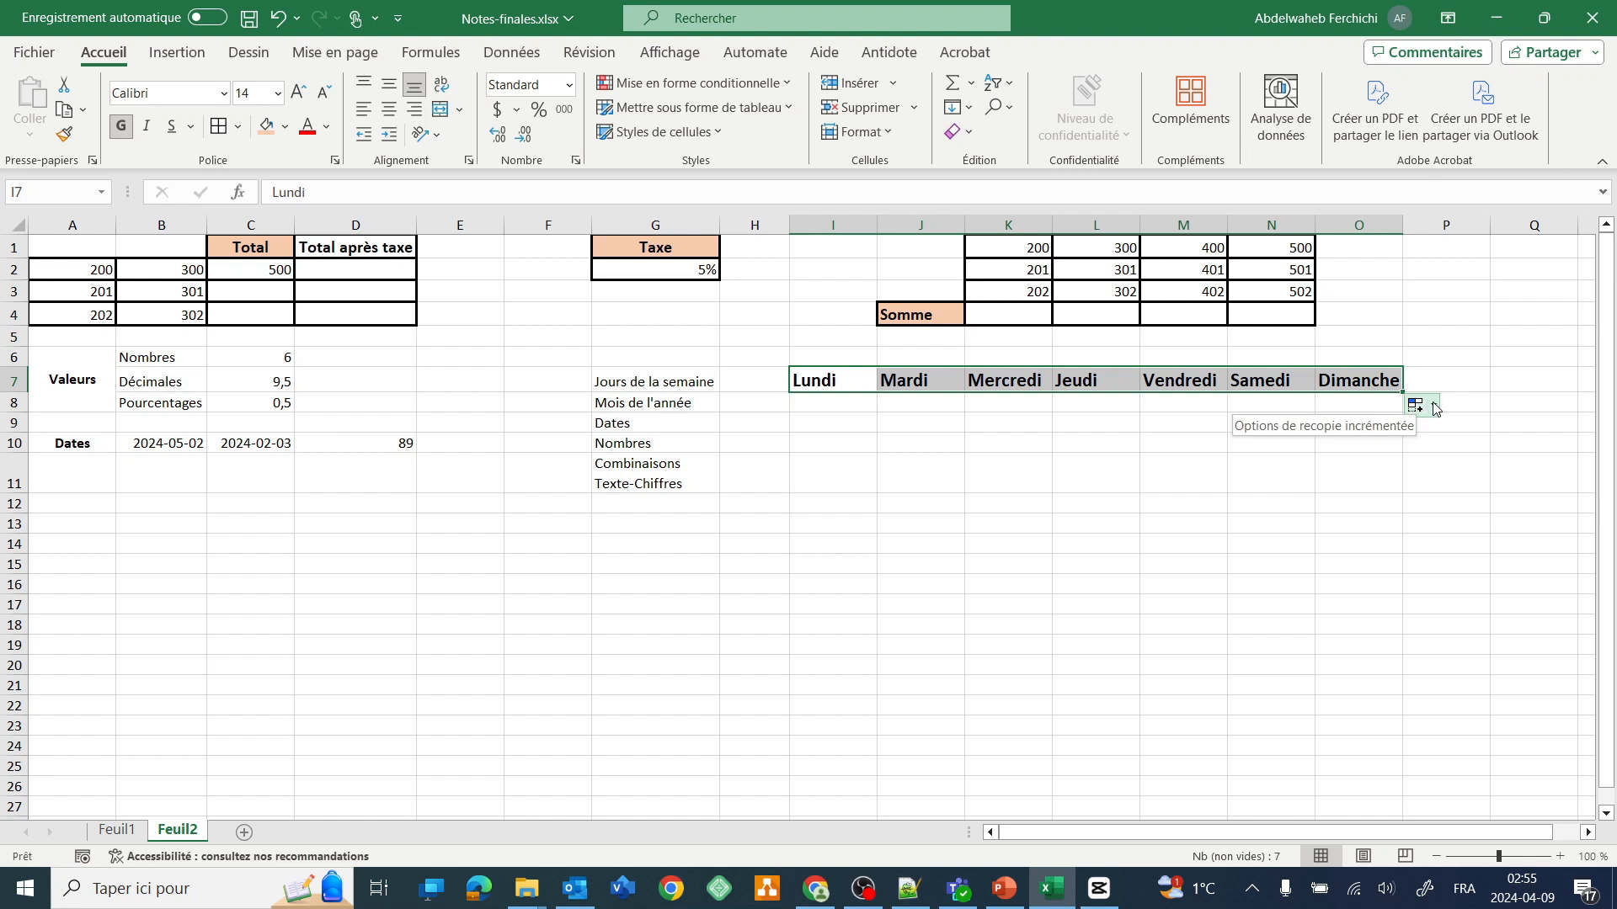
left_click(1434, 408)
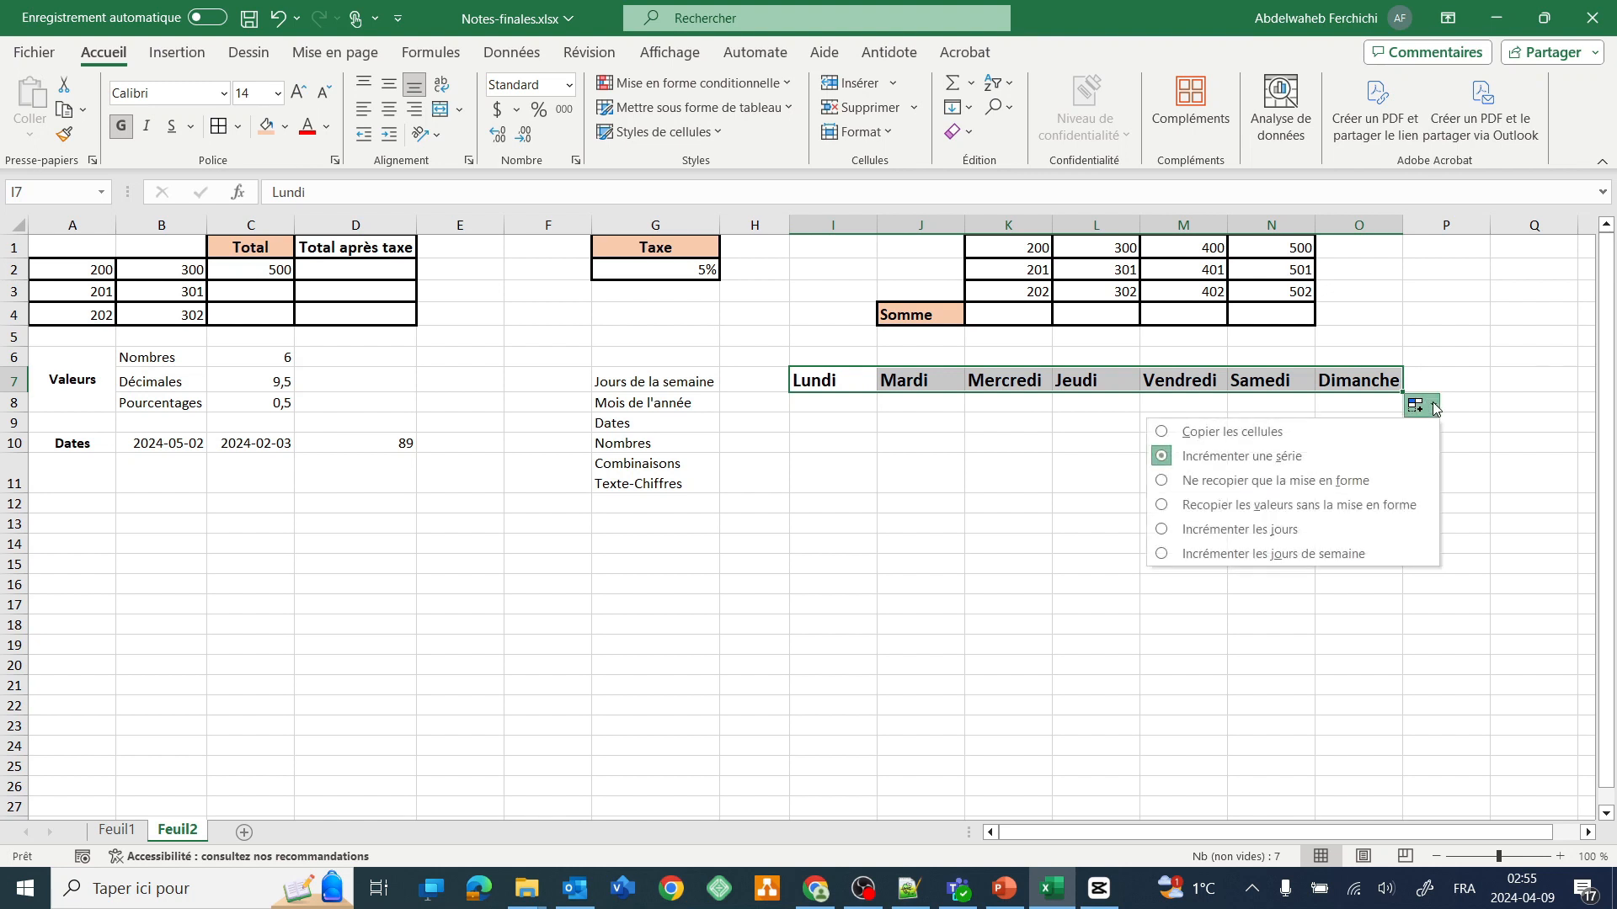
left_click(1336, 506)
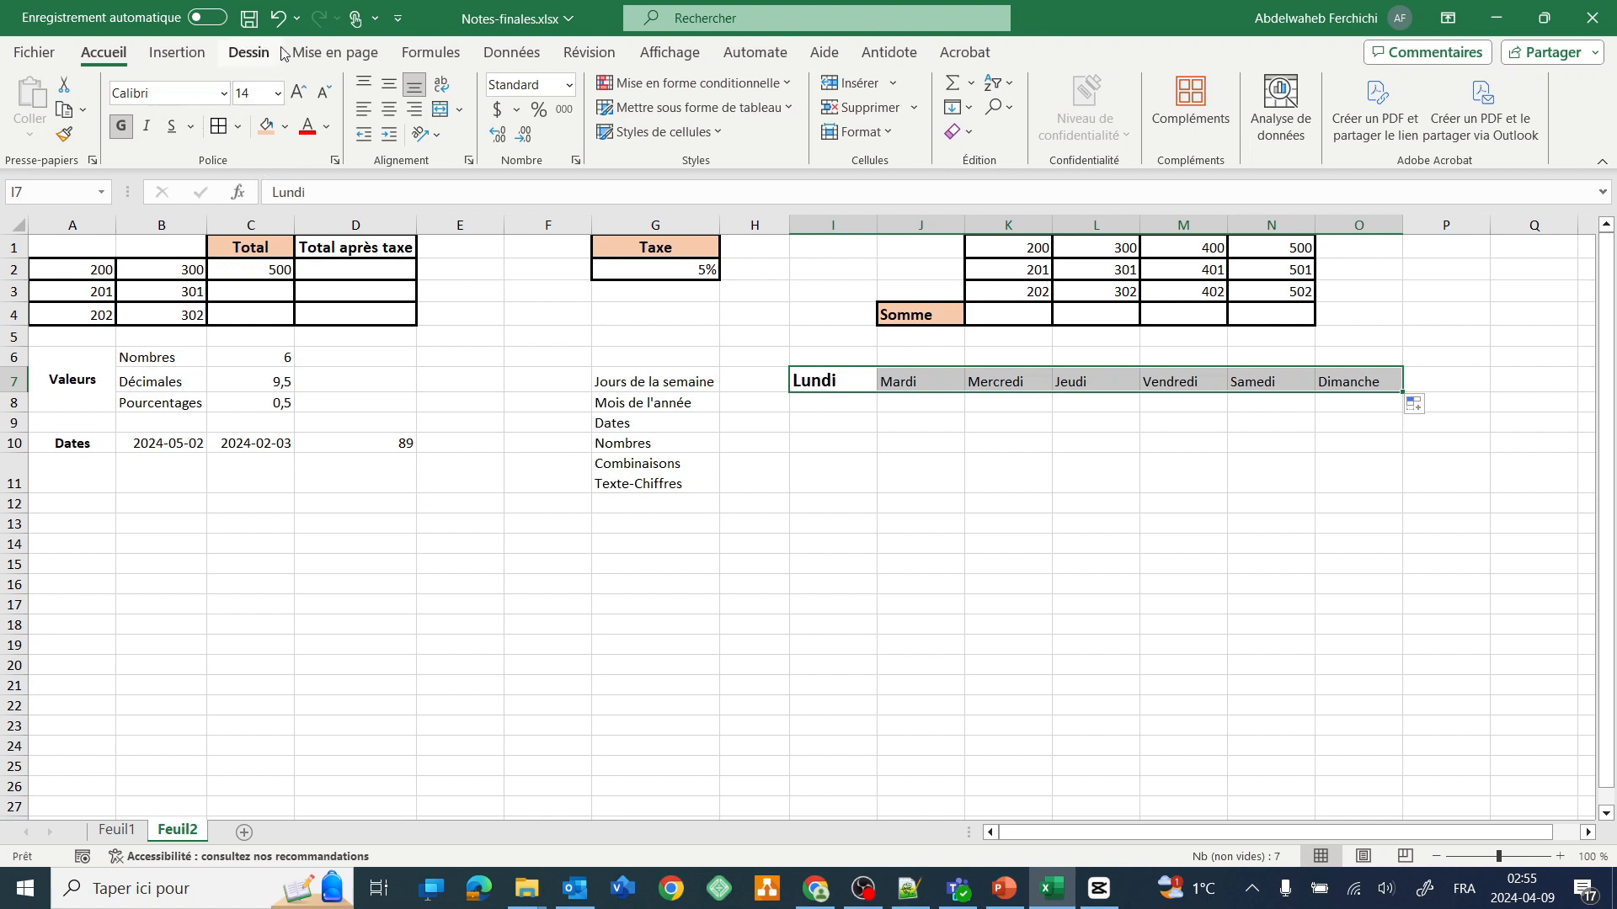
Undo the weekday fill across row 7 together with the bold, size 14 formatting and Lundi entry in I7.
left_click(278, 18)
left_click(278, 18)
left_click(278, 18)
left_click(278, 17)
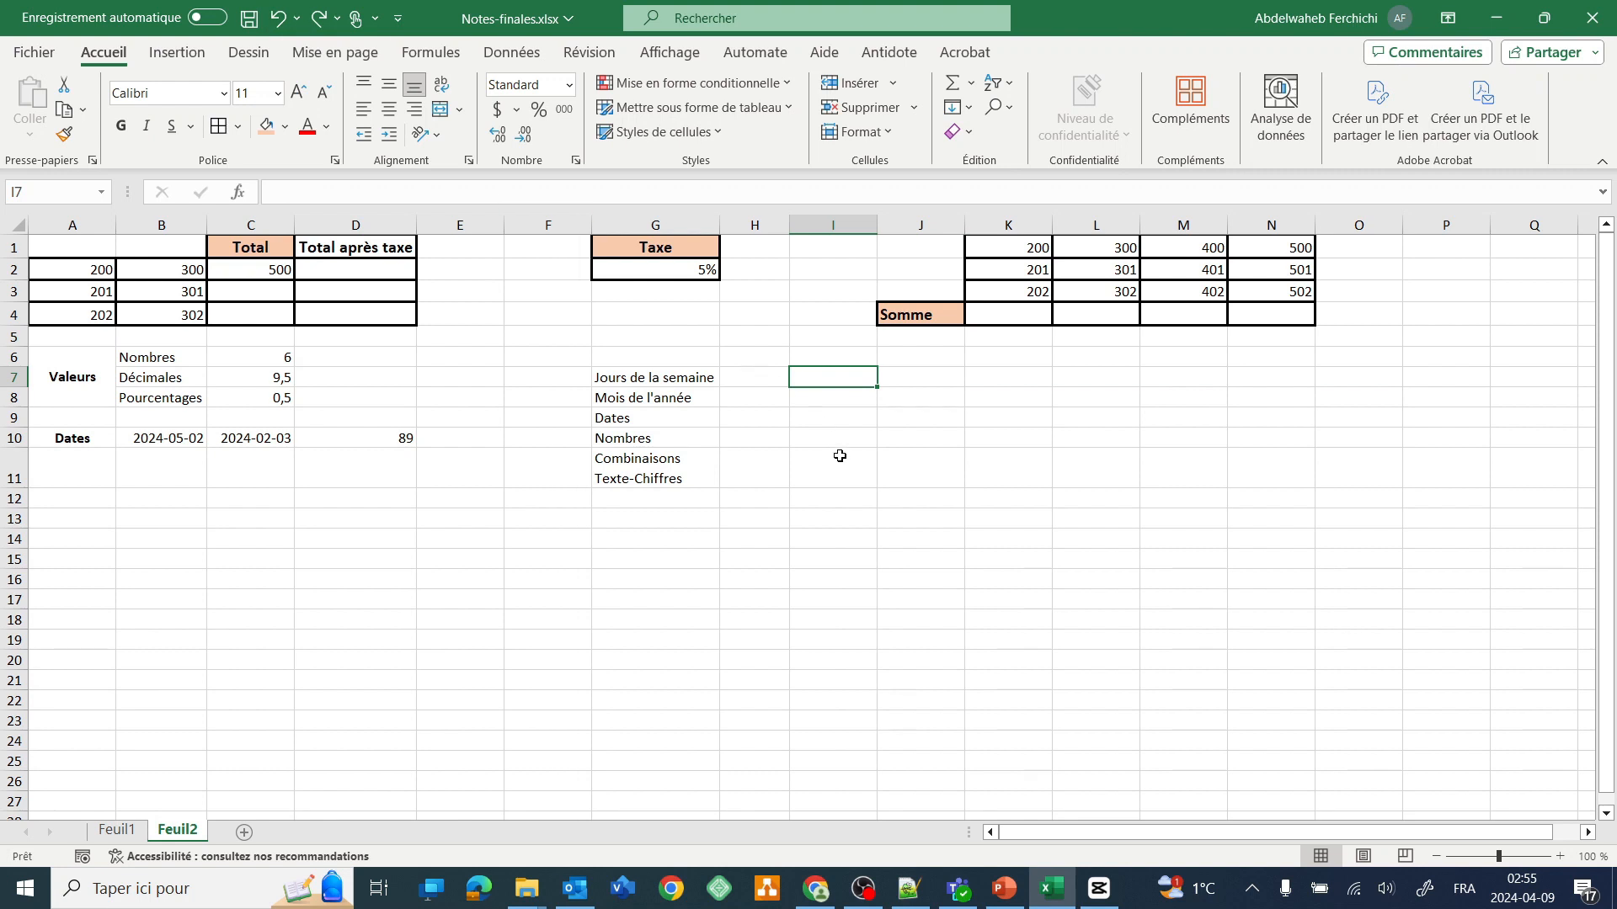
Enter Lundi in I7 and fill the weekdays across to O7.
left_click(741, 377)
left_click(828, 385)
type("Lund")
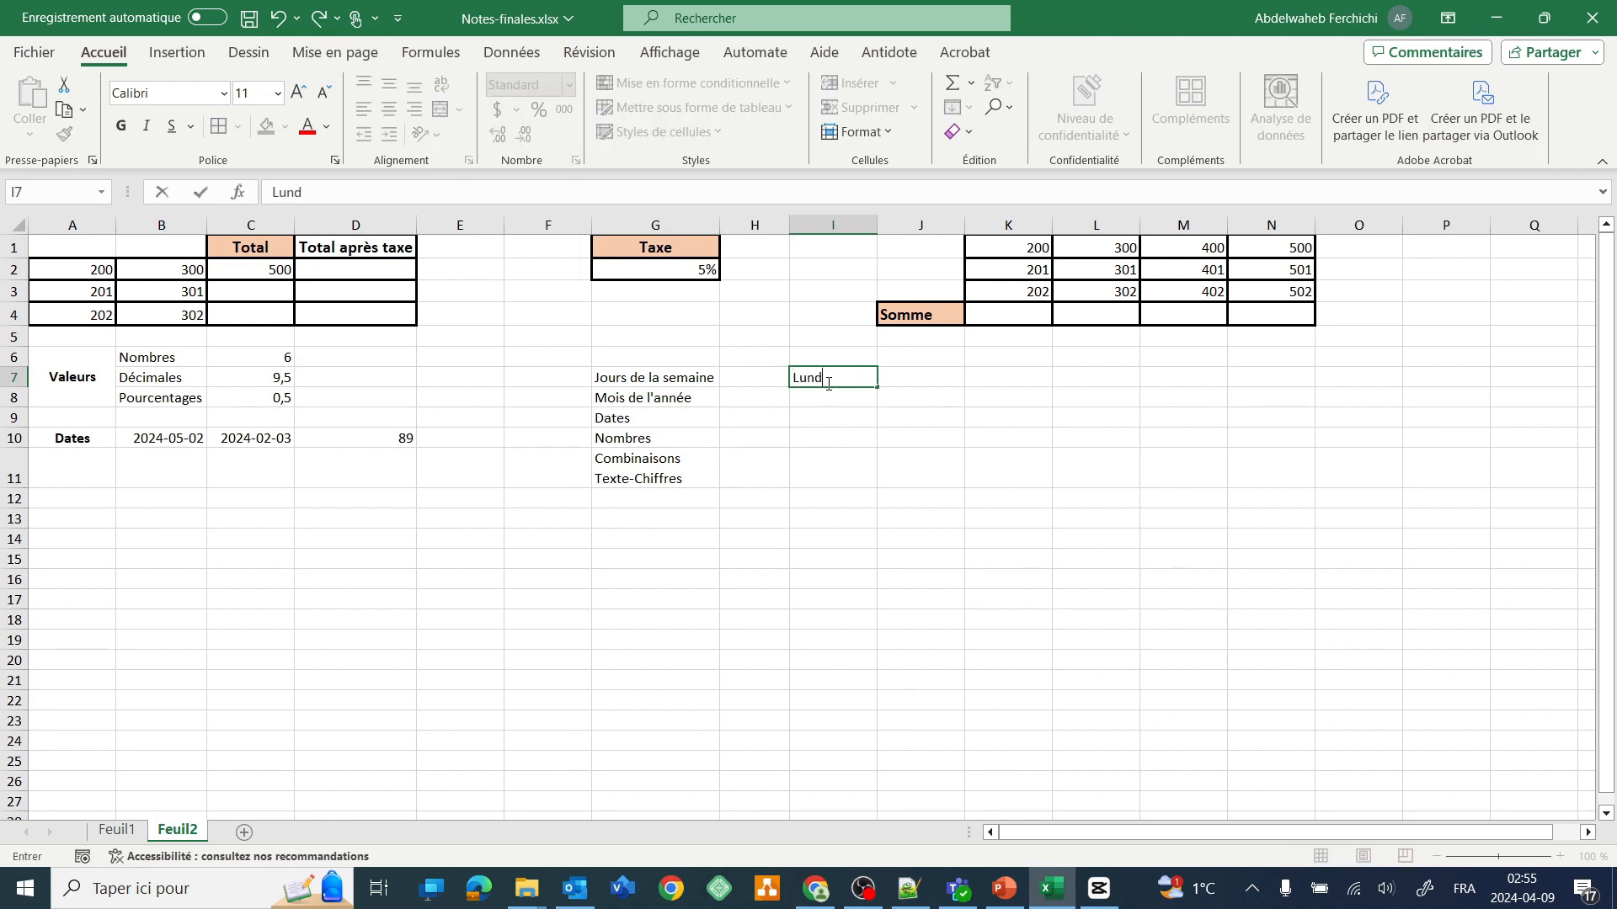
type("i")
left_click_drag(878, 388, 1367, 392)
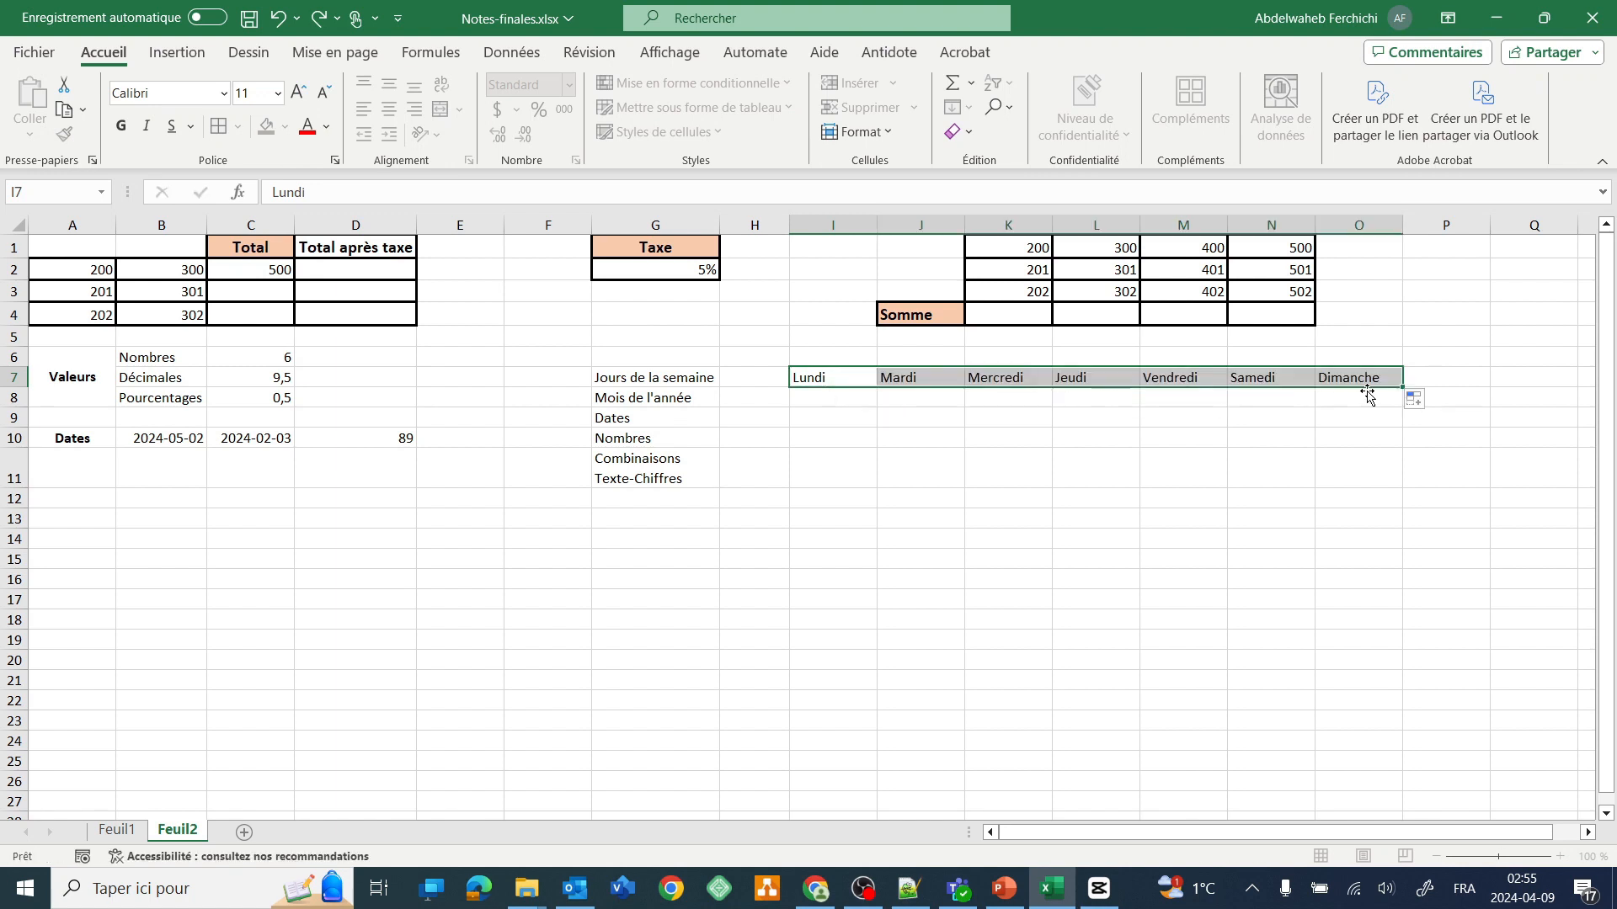
Change the I7:O7 fill option to Incrémenter les jours and then to Incrémenter les jours de semaine.
left_click(1433, 404)
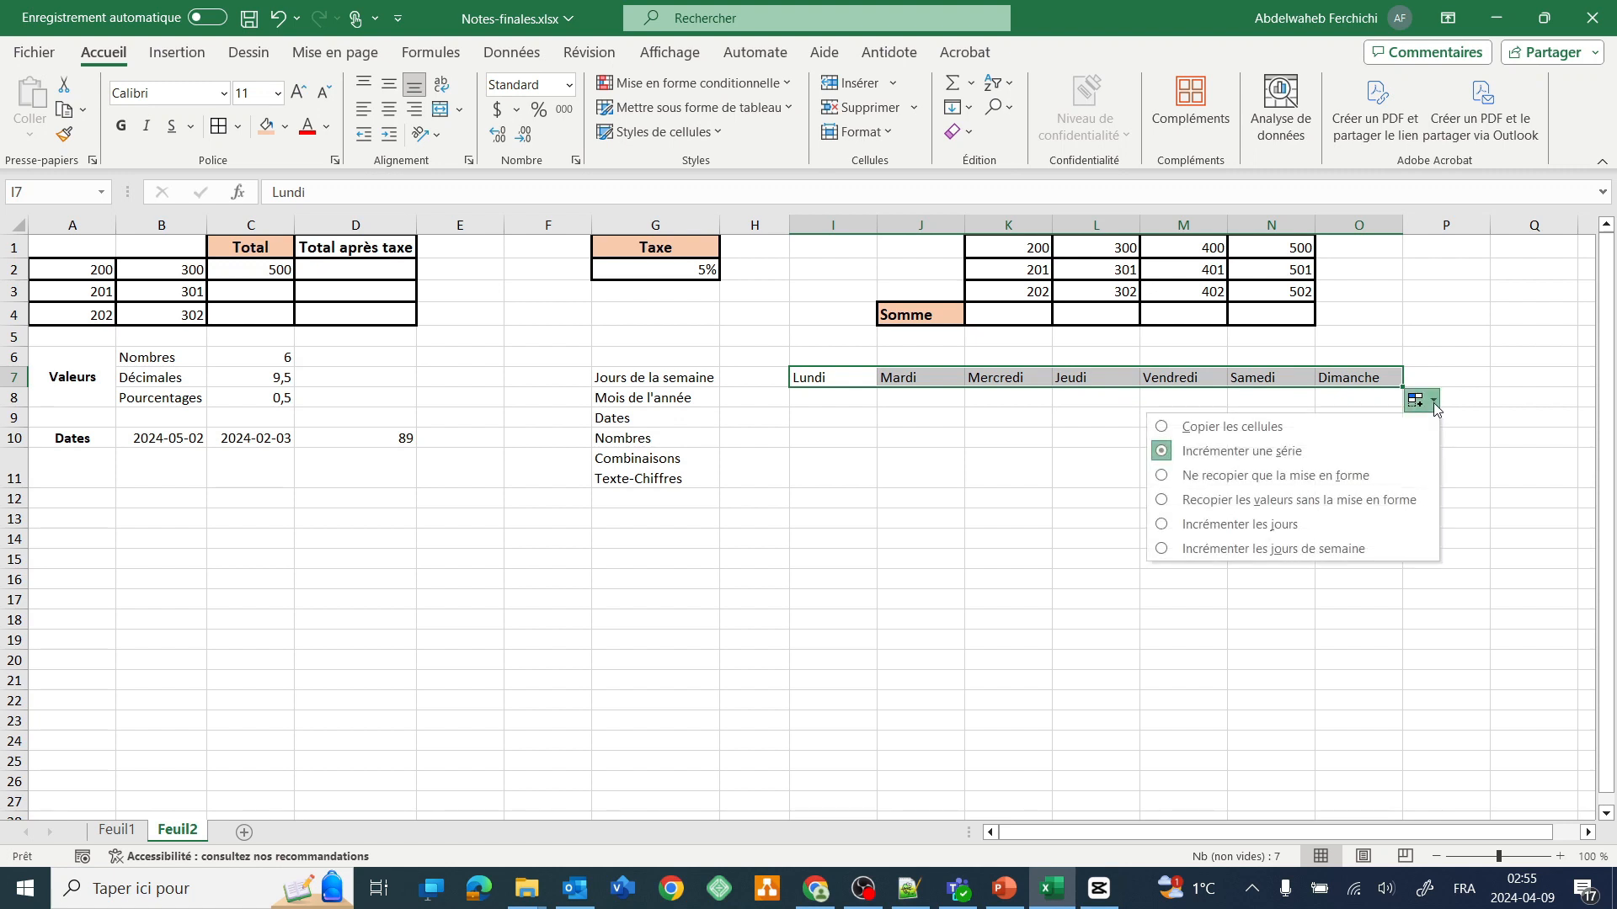
left_click(1310, 524)
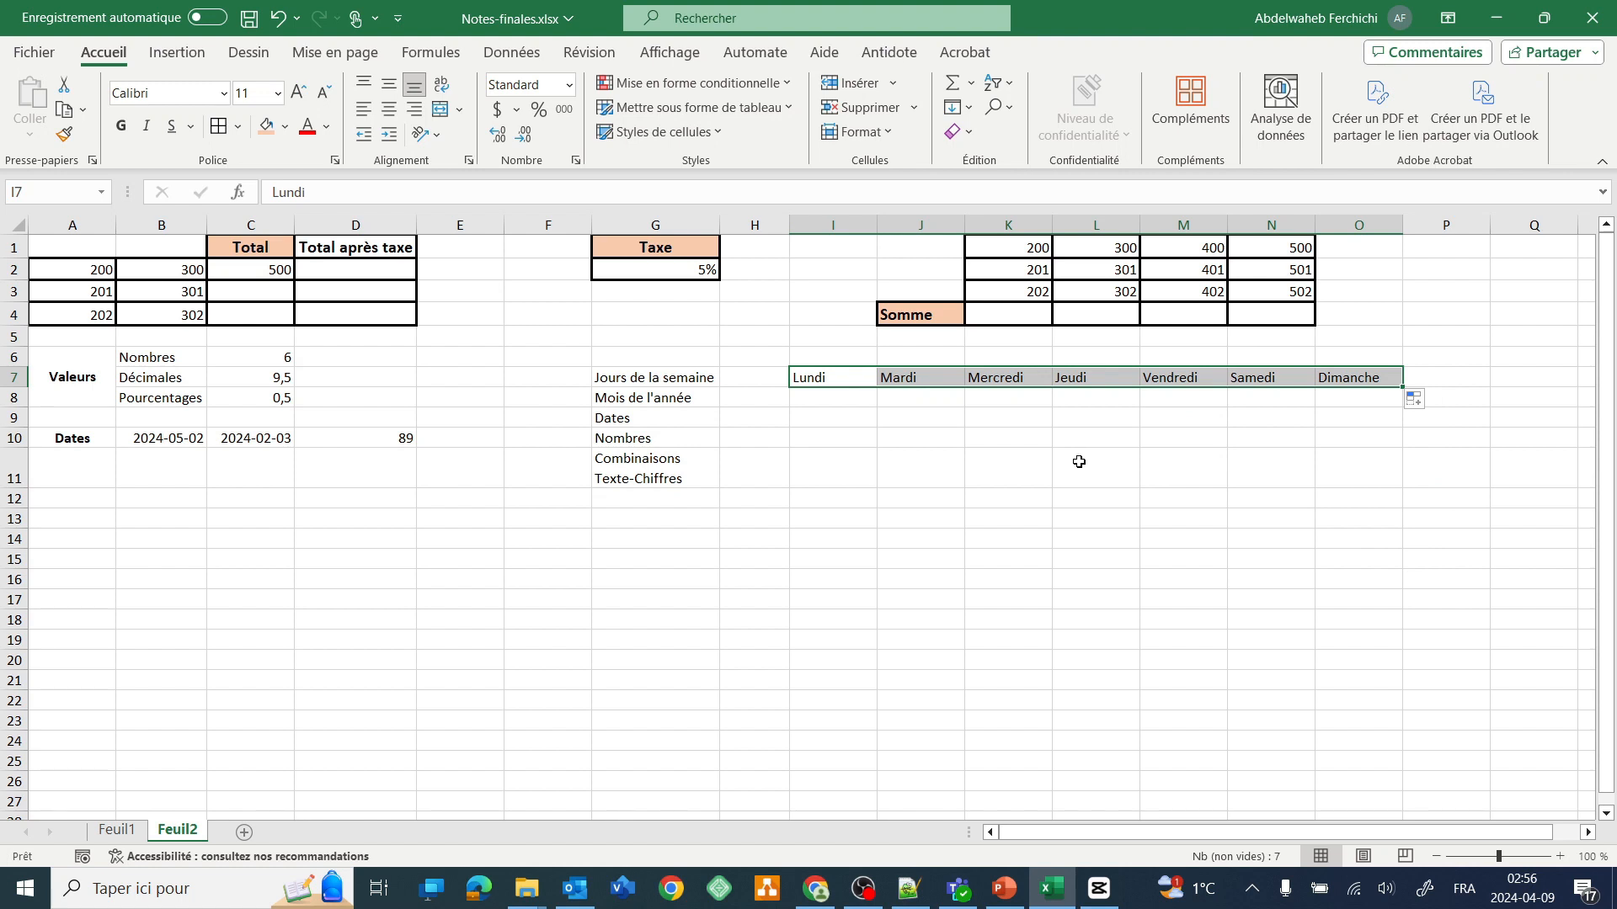
left_click(1435, 402)
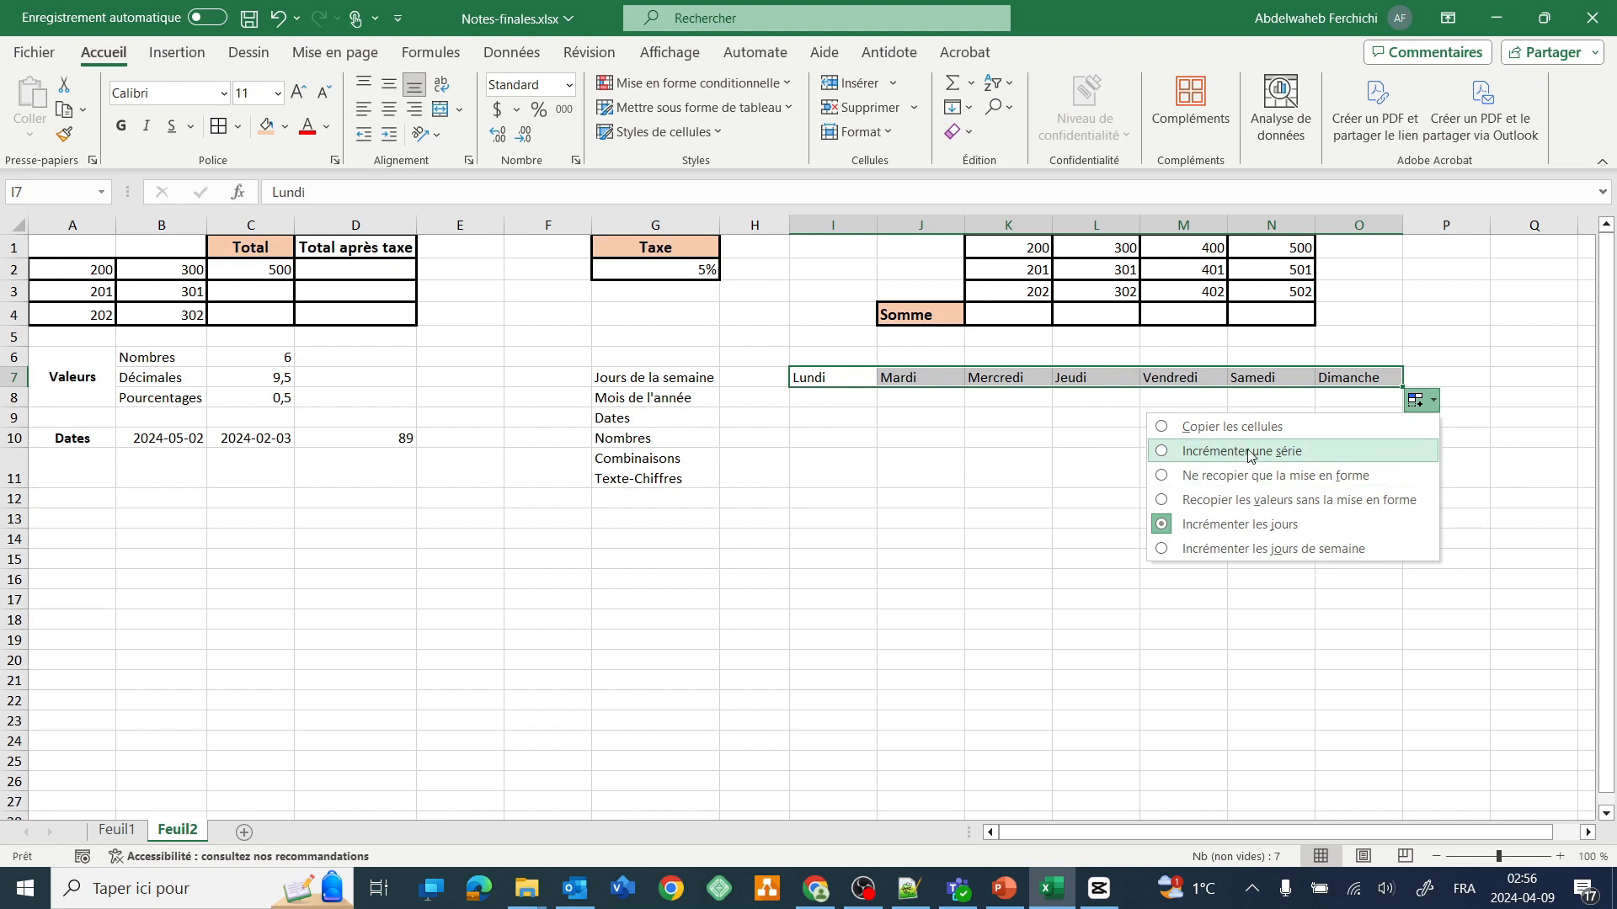
left_click(1273, 549)
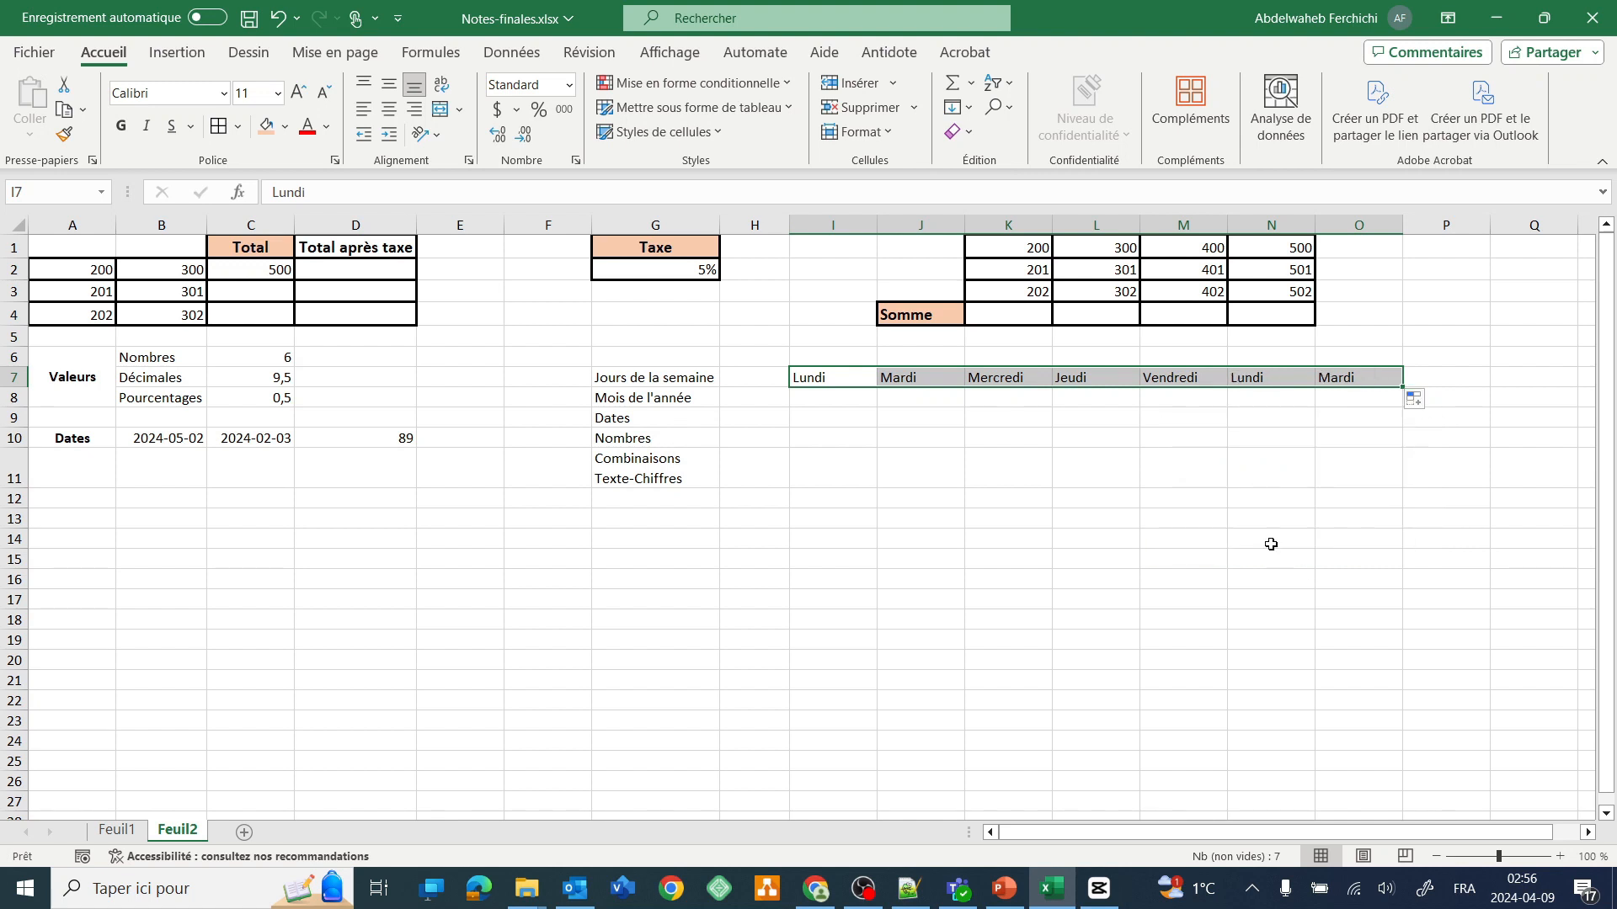
Examine the weekday sequence in I7:O7, especially the last two cells, and the fill option applied to it.
left_click(968, 467)
left_click_drag(859, 383, 1353, 378)
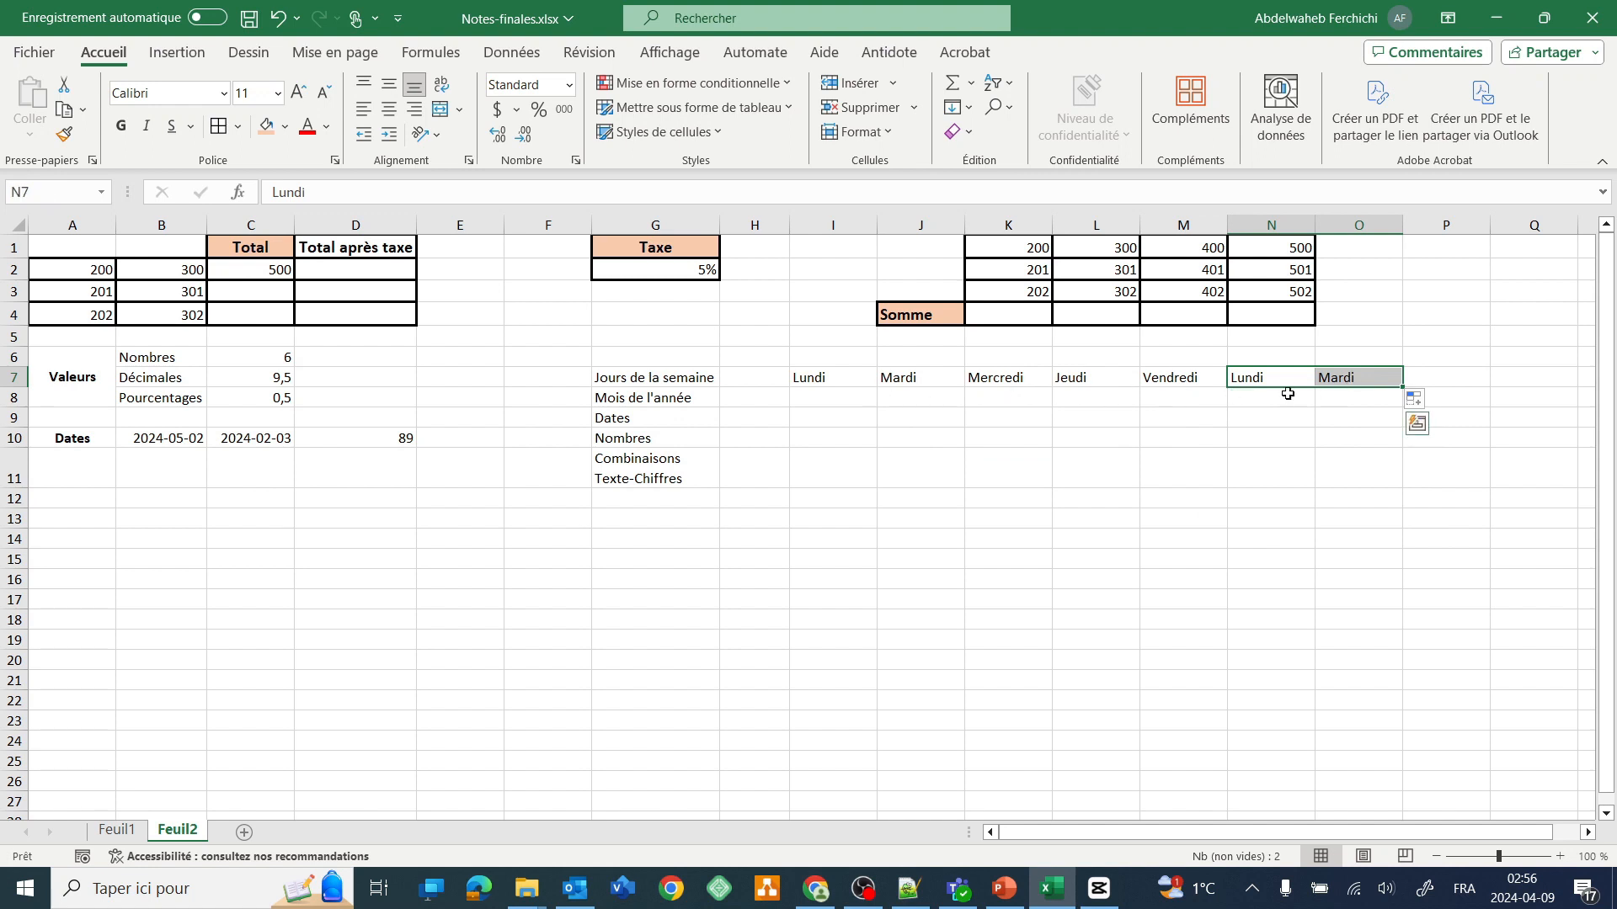
left_click(1427, 405)
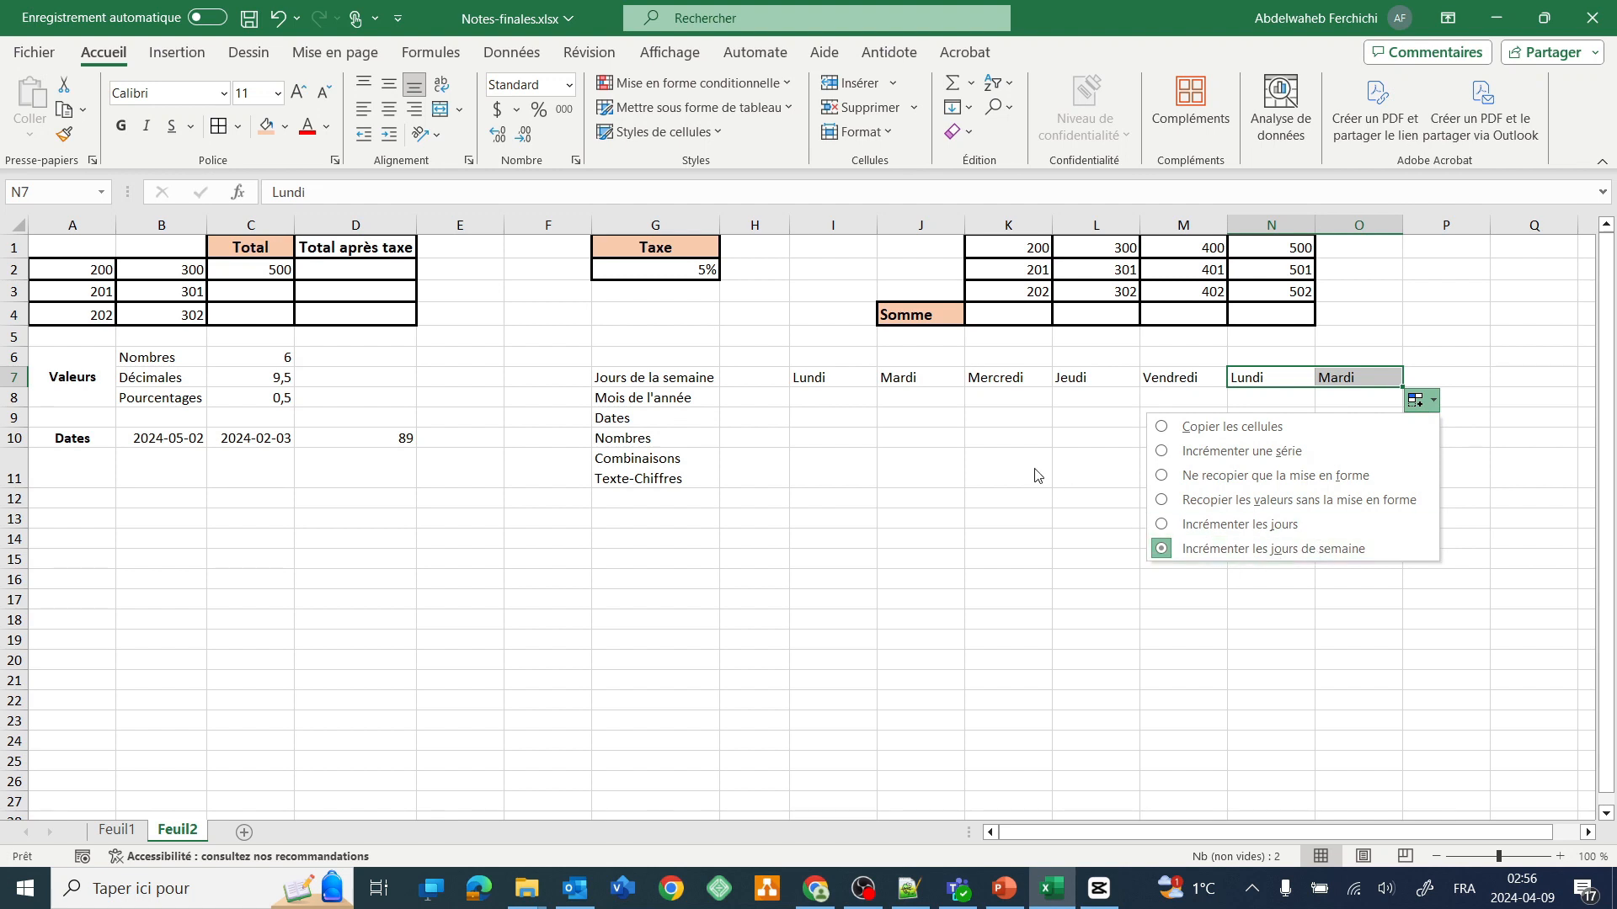
left_click(1006, 459)
left_click(840, 380)
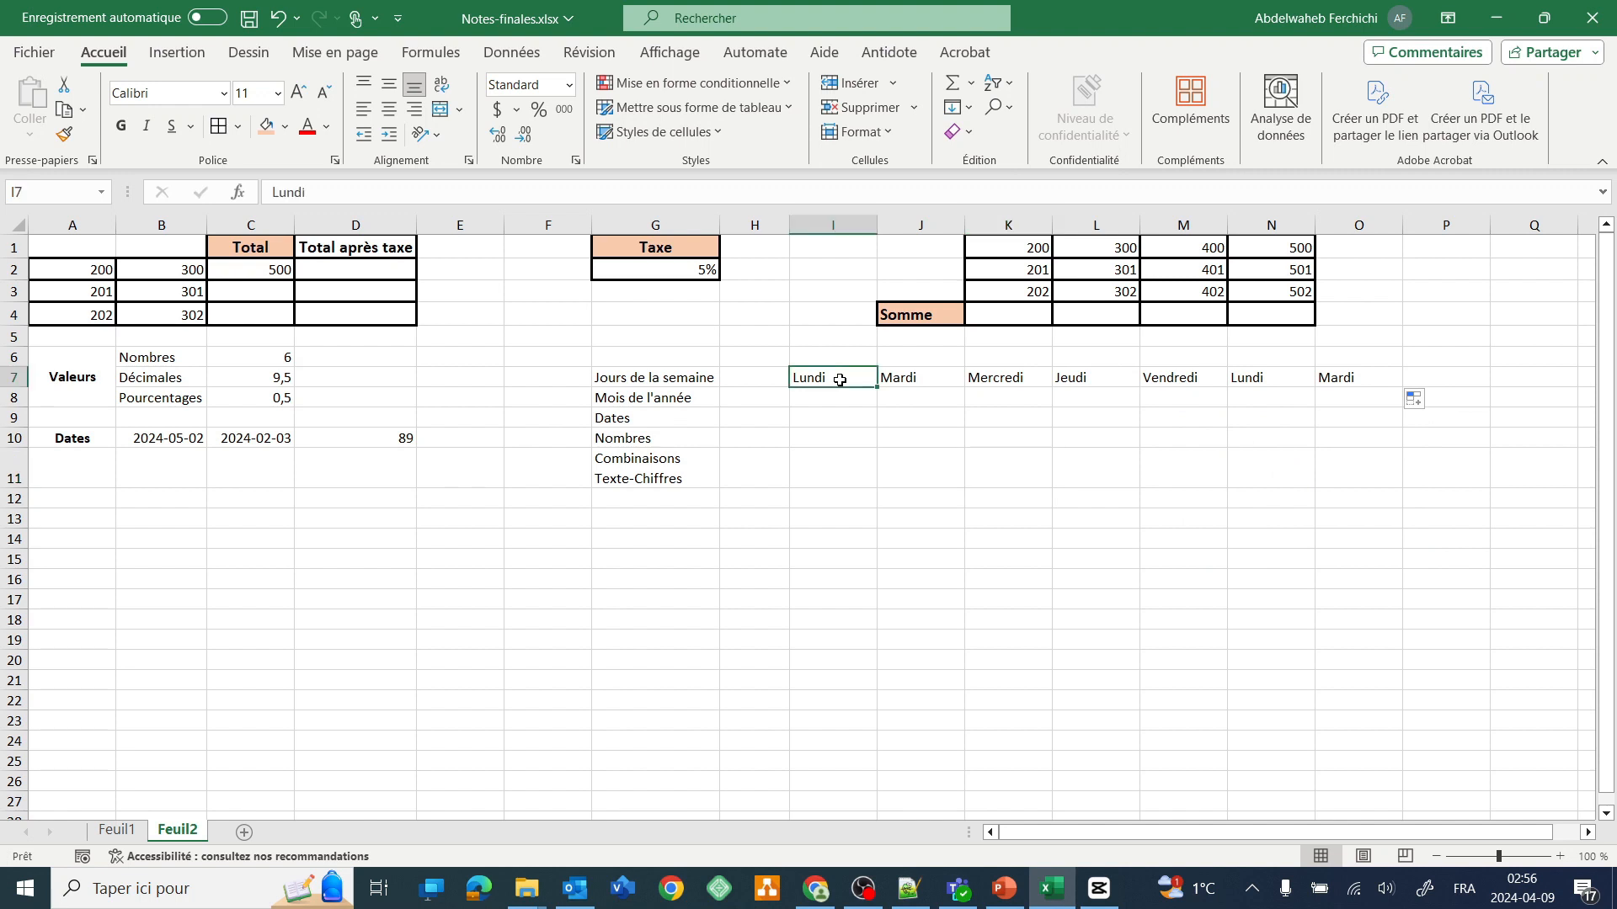
left_click(1171, 380)
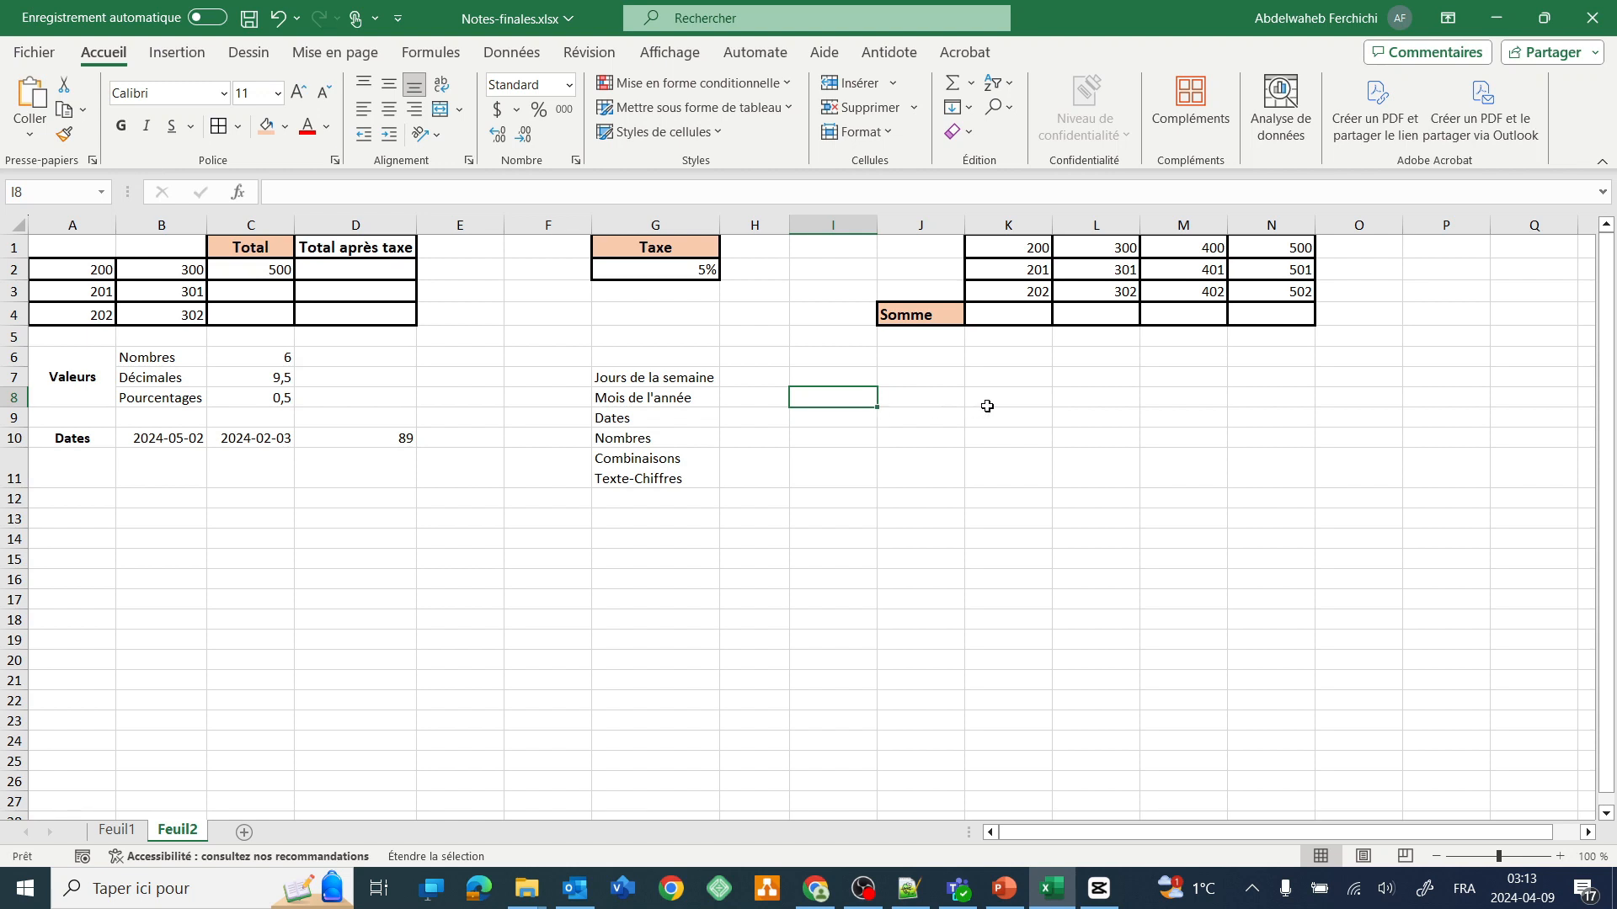
Enter Janvier in I8 and fill the months across to Q8 with the option Incrémenter les mois.
type("Janvier")
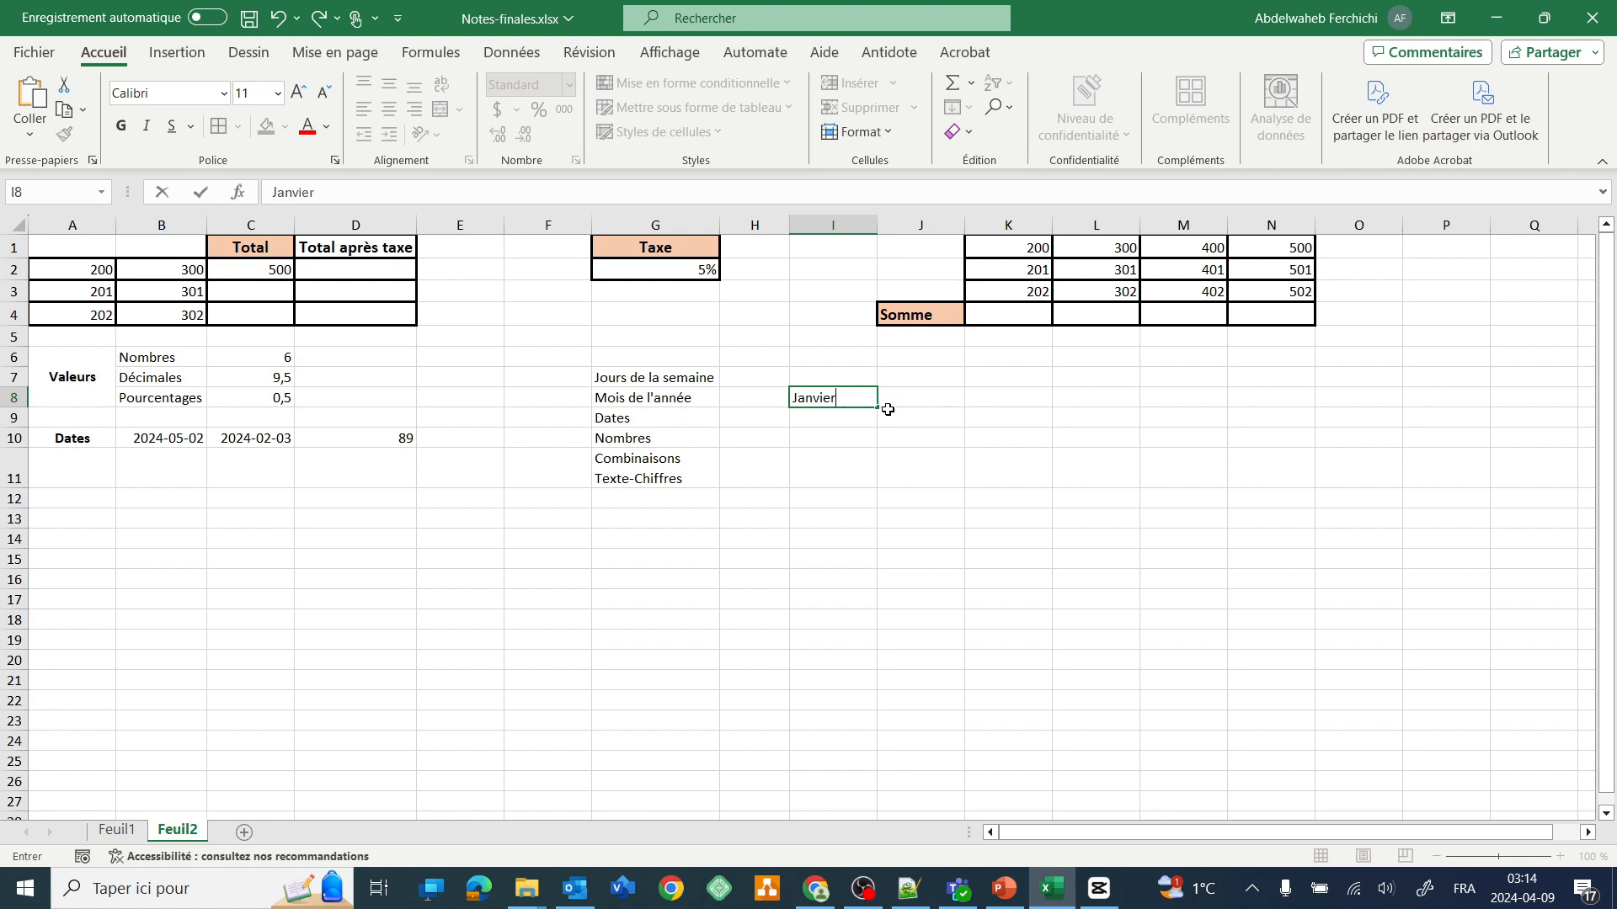
left_click_drag(879, 411, 1550, 402)
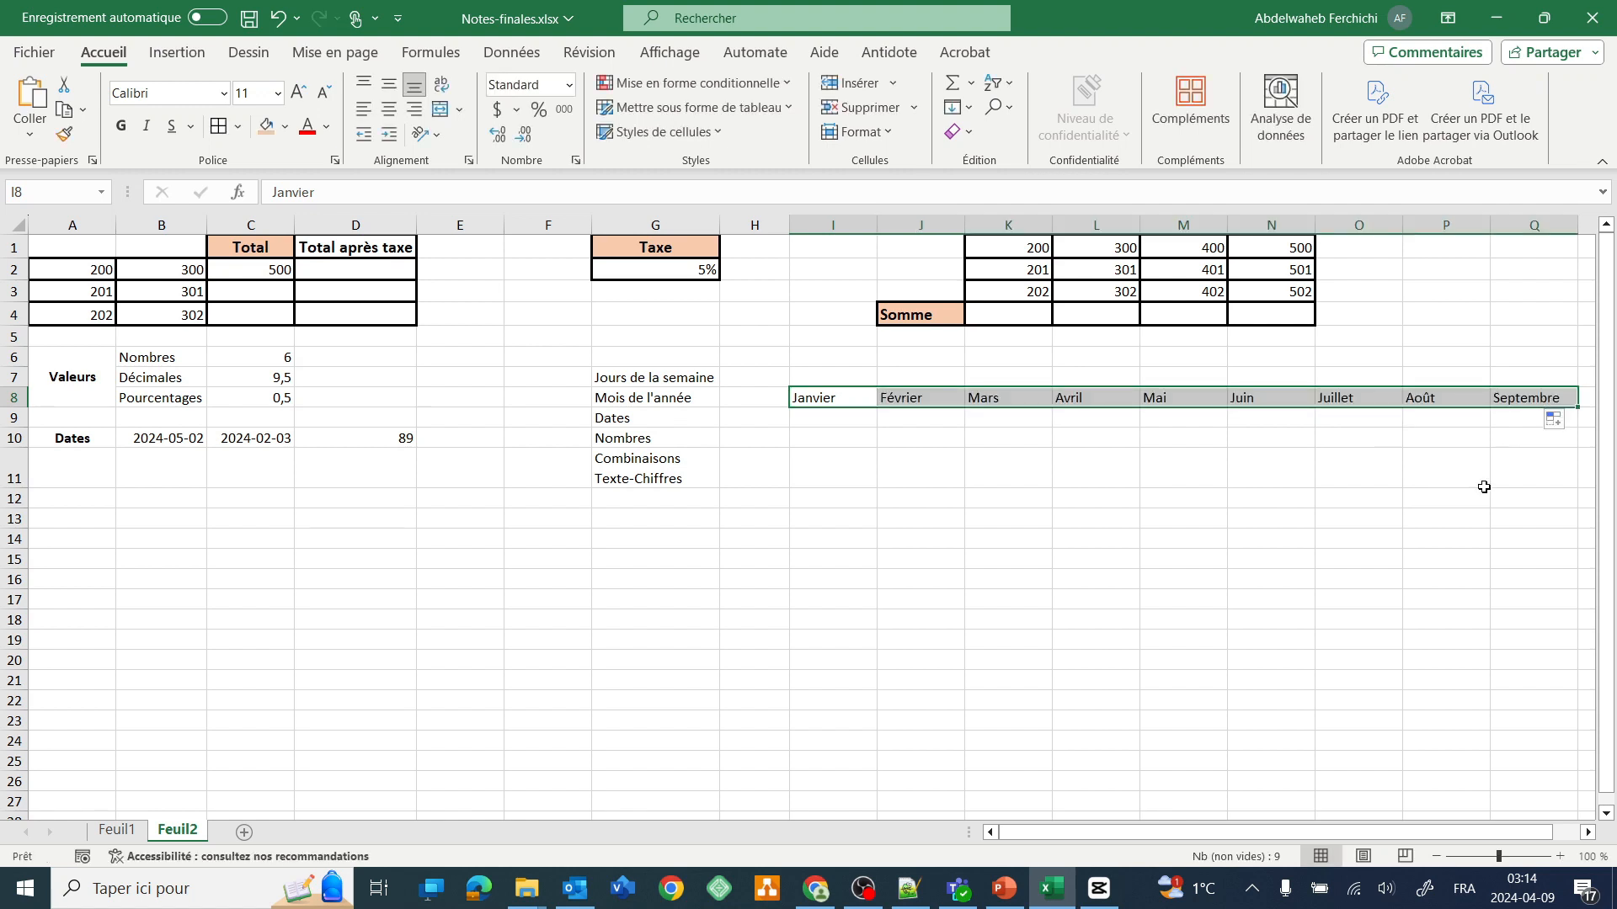
left_click(1564, 421)
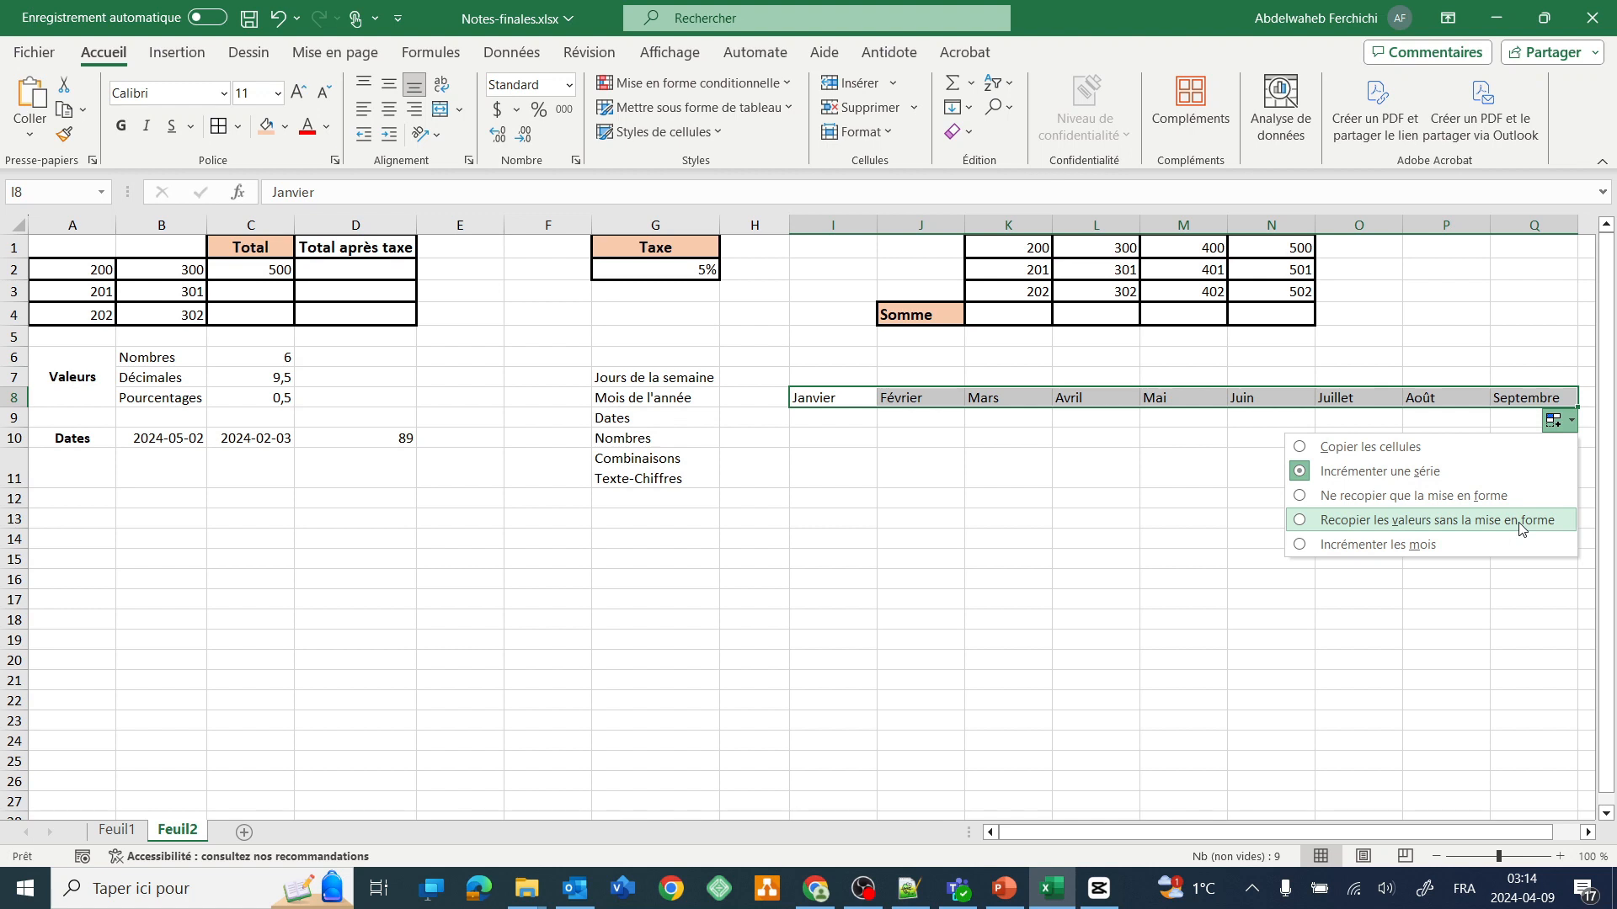
left_click(1429, 547)
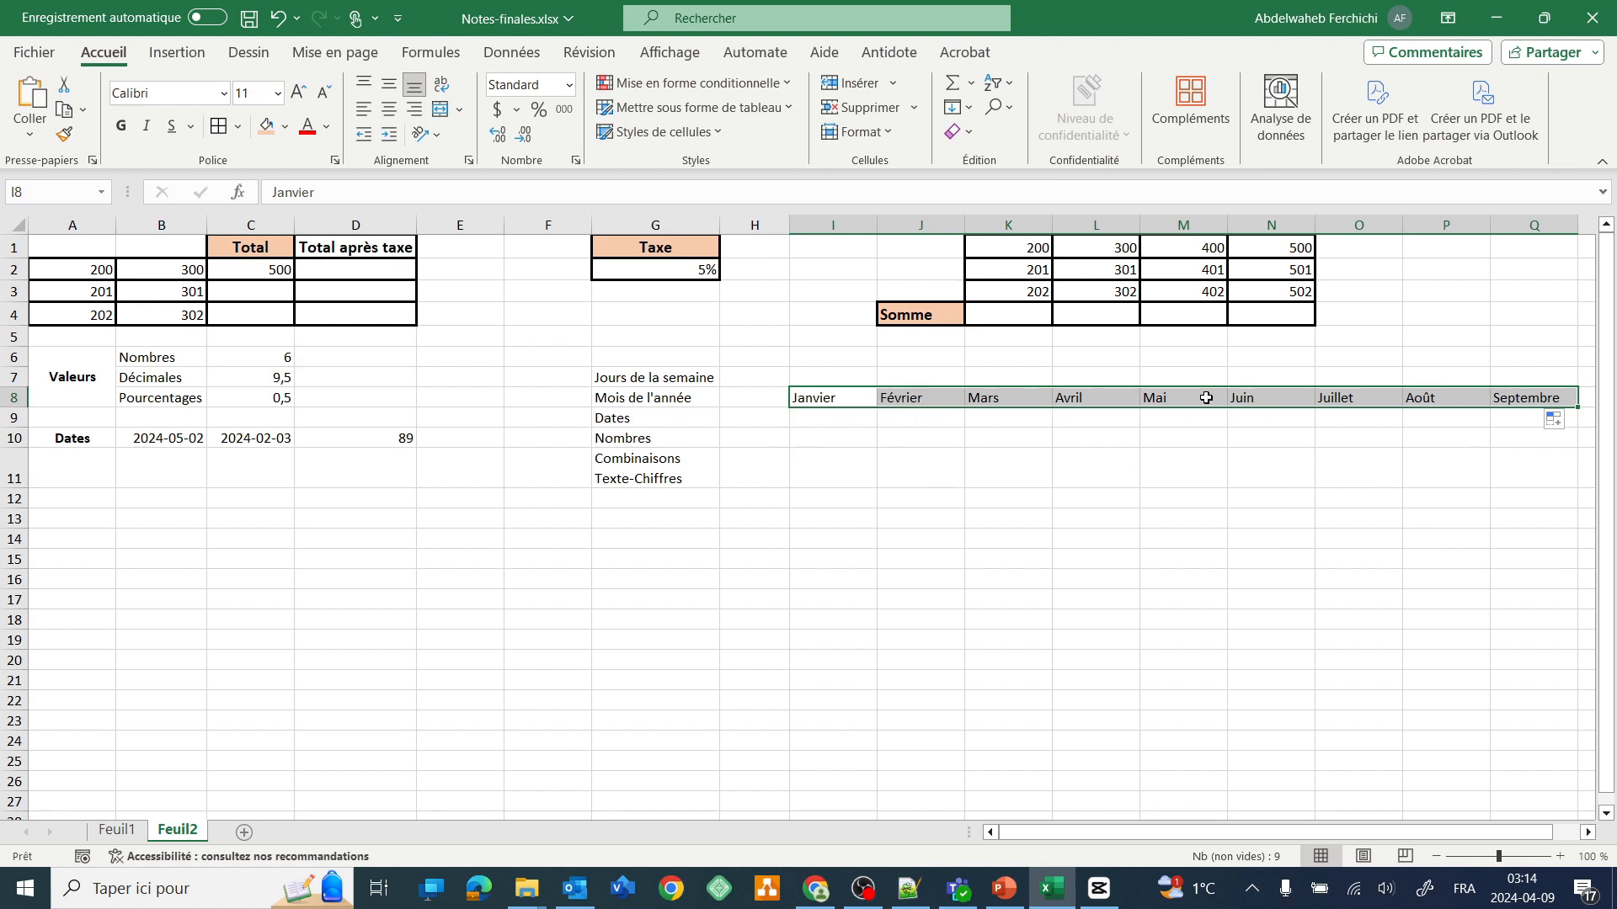
Try the fill options Recopier les valeurs sans la mise en forme and Ne recopier que la mise en forme on I8:Q8.
left_click(1565, 424)
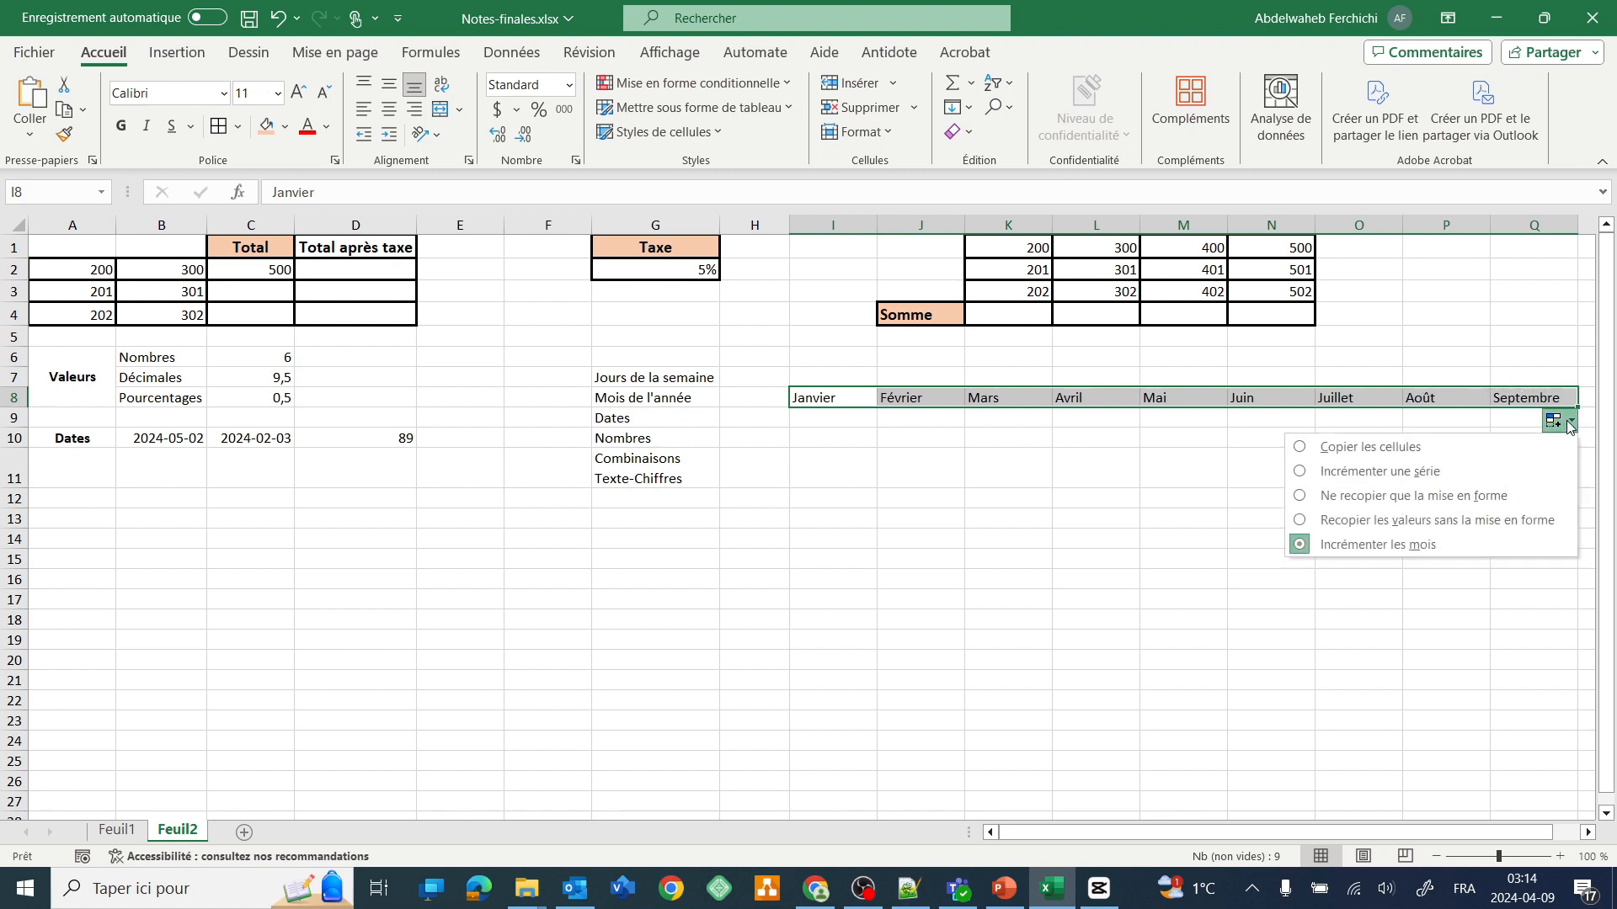
left_click(1427, 520)
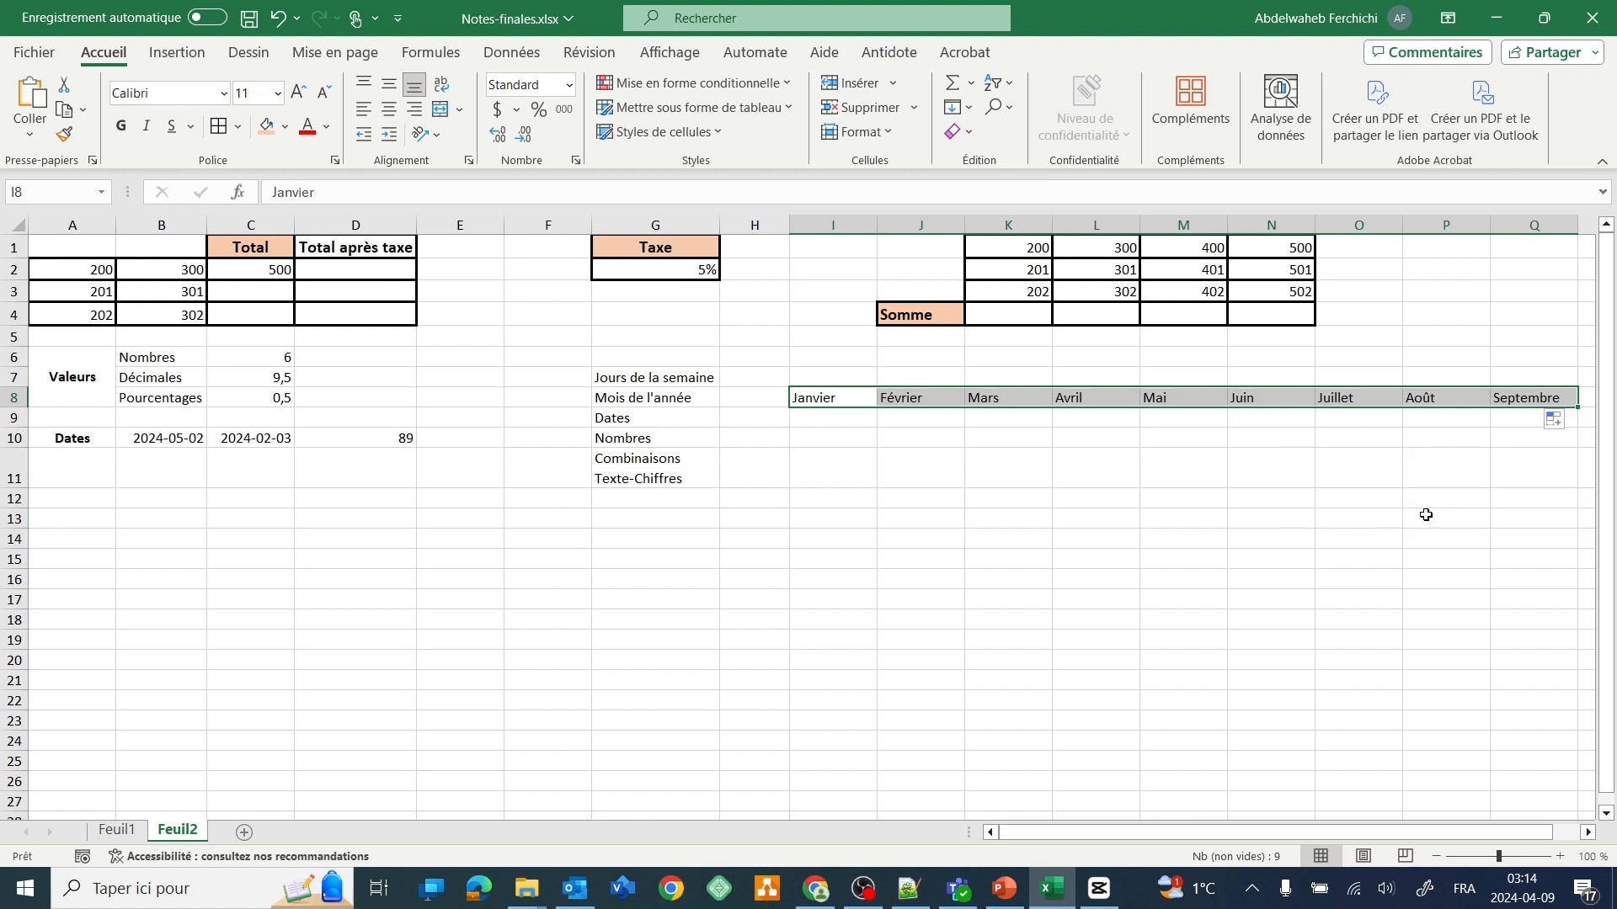
left_click(1567, 423)
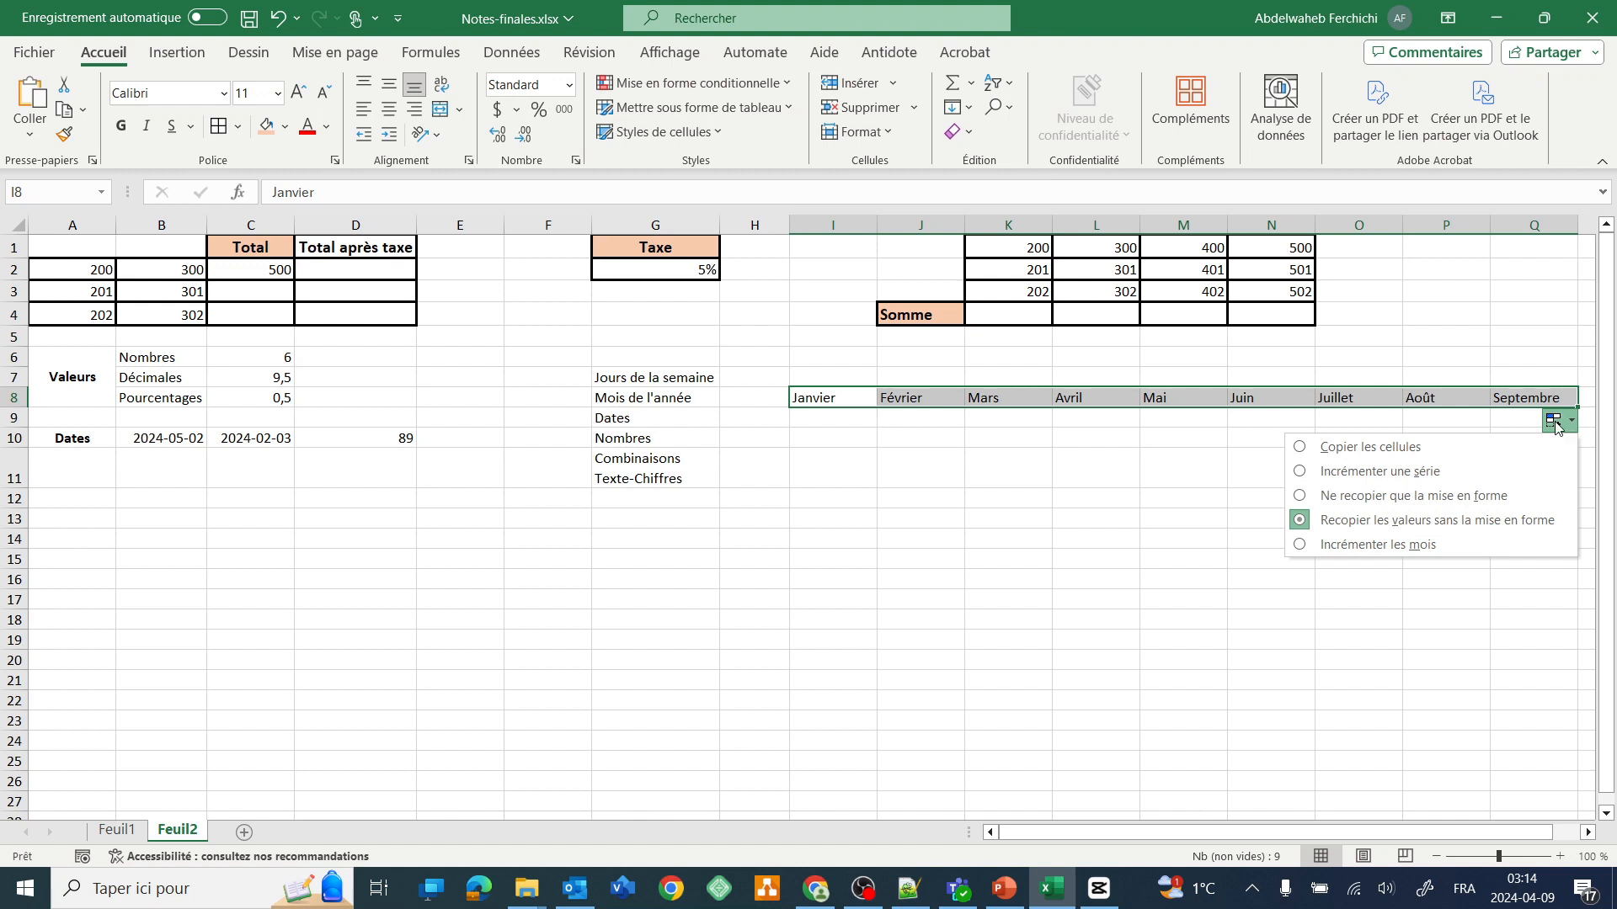
left_click(1440, 496)
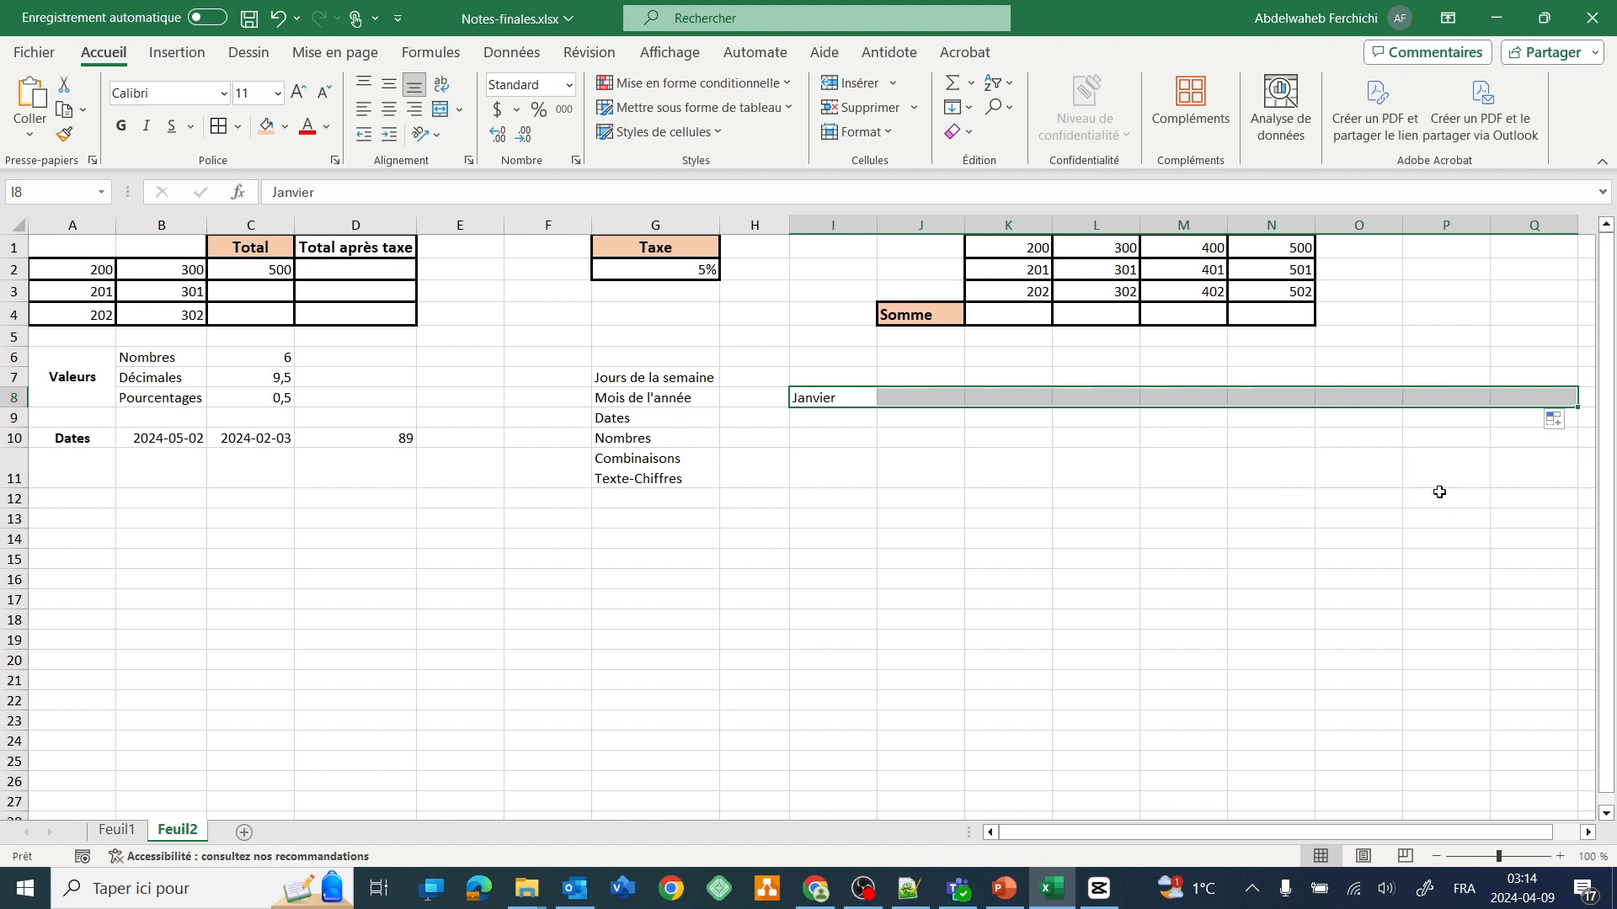
Switch the I8:Q8 fill option to Incrémenter une série and then to Copier les cellules.
left_click(1555, 420)
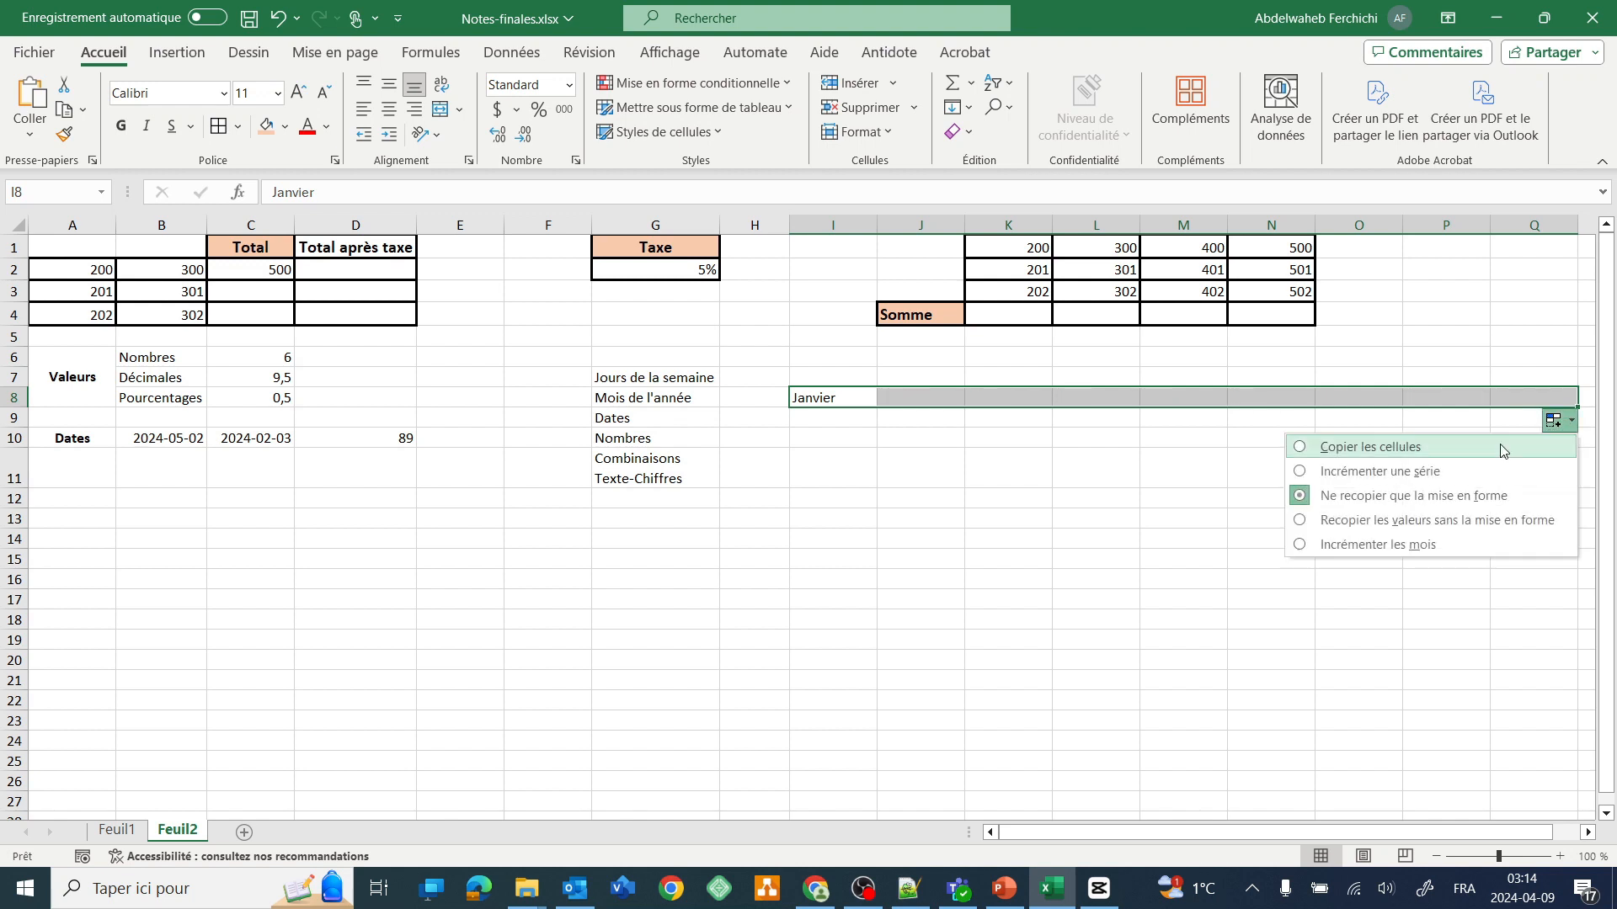
left_click(1430, 472)
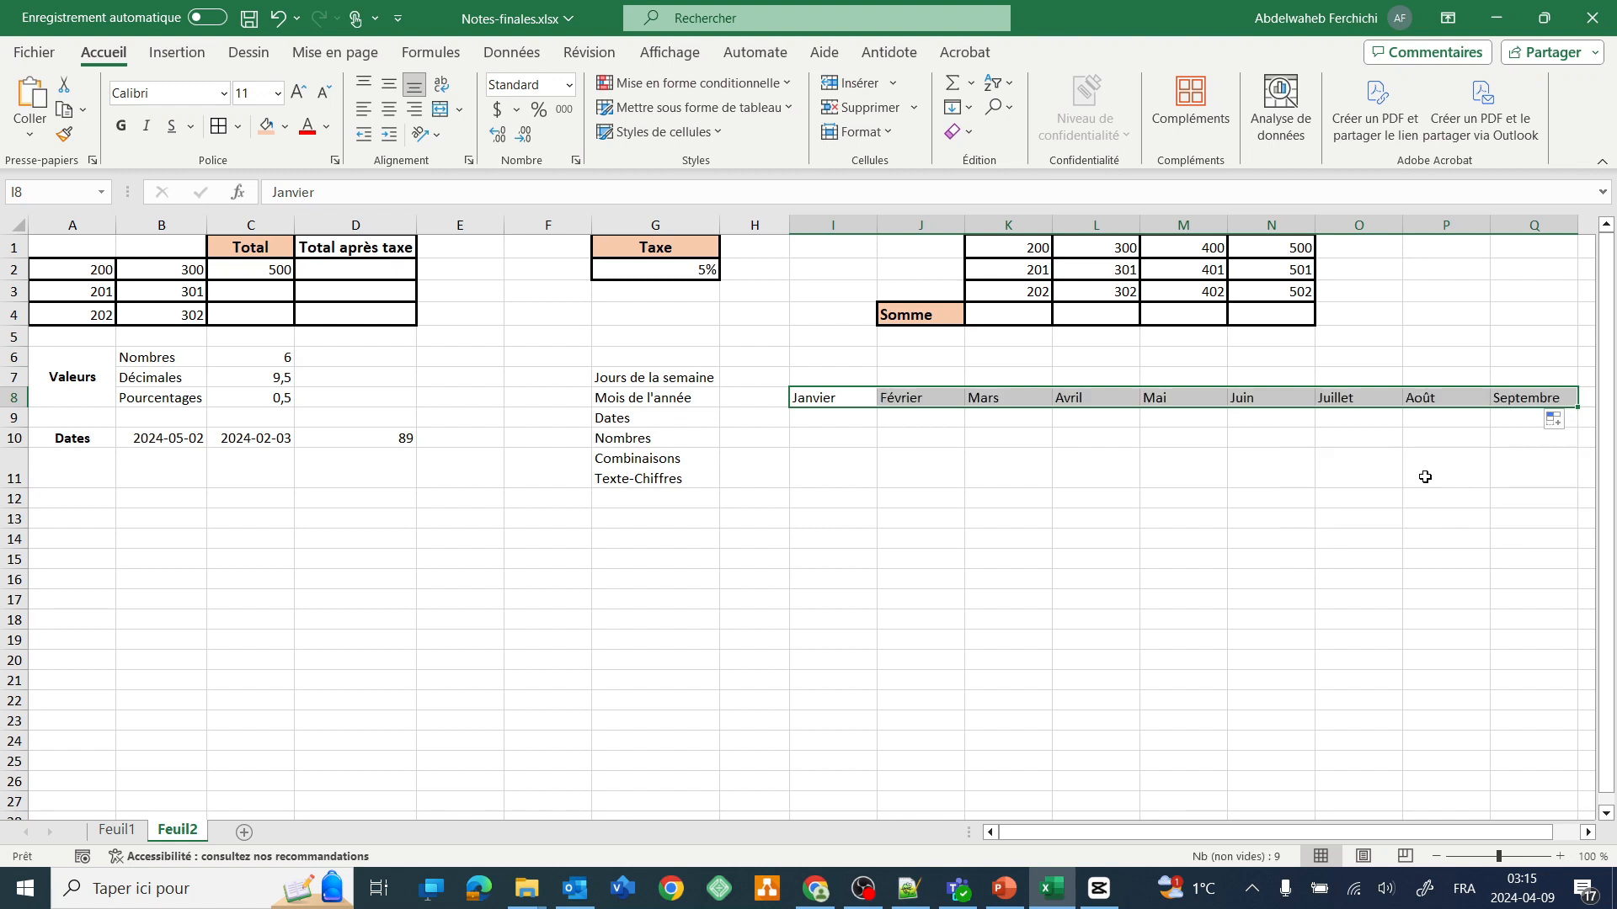
left_click(1555, 420)
left_click(1419, 448)
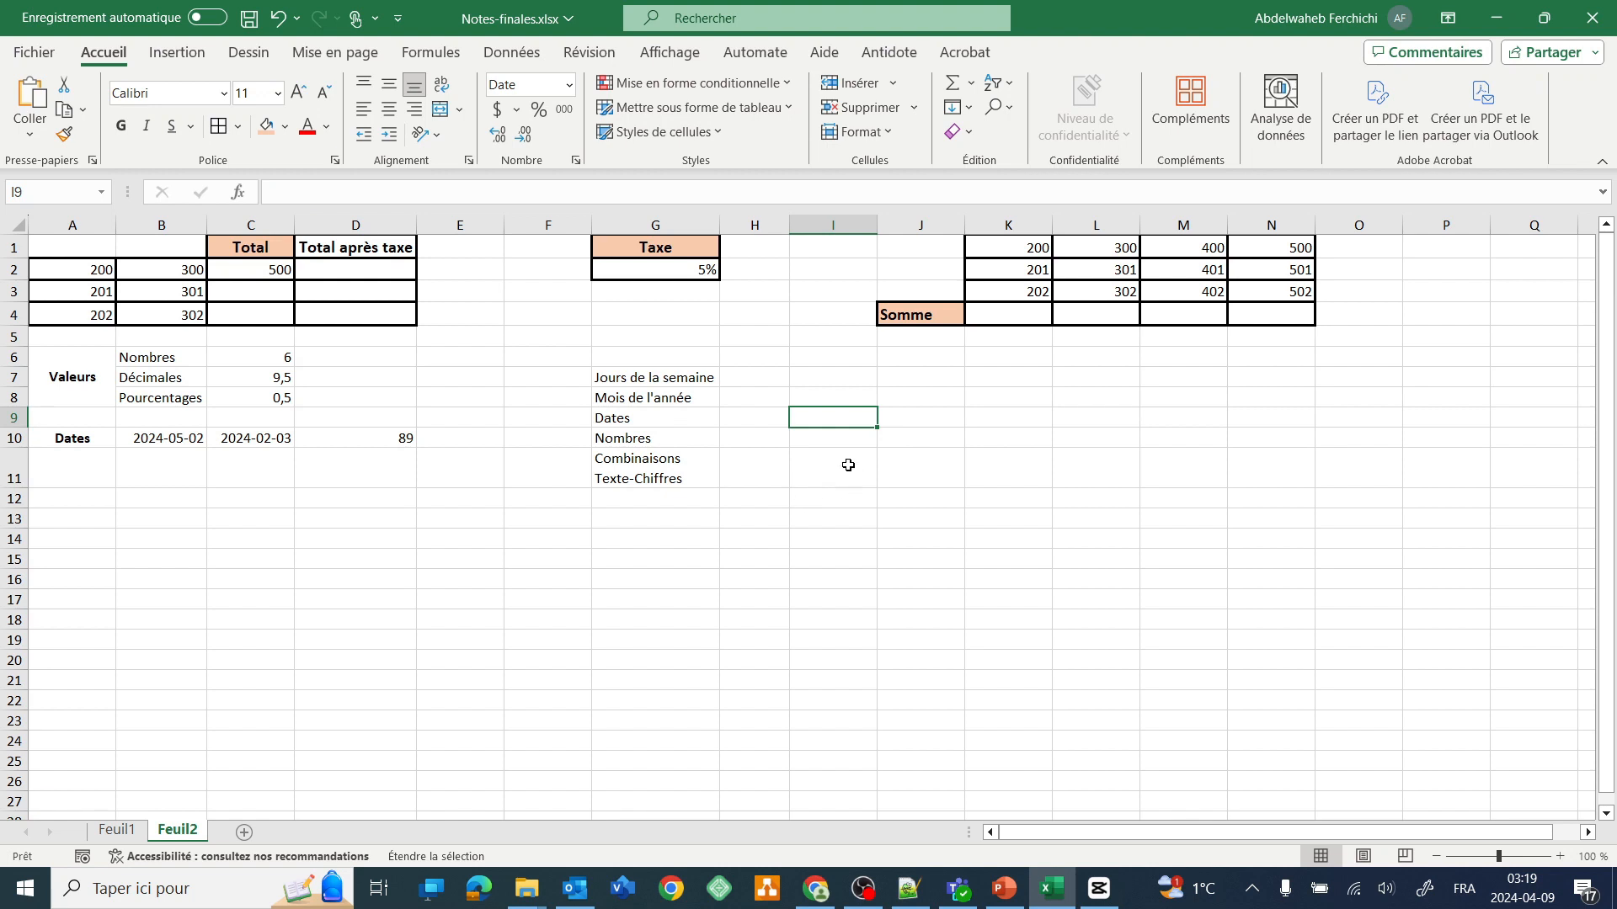
Enter the date 2024-03-01 in I9 and fill the dates across to P9.
type("2024-")
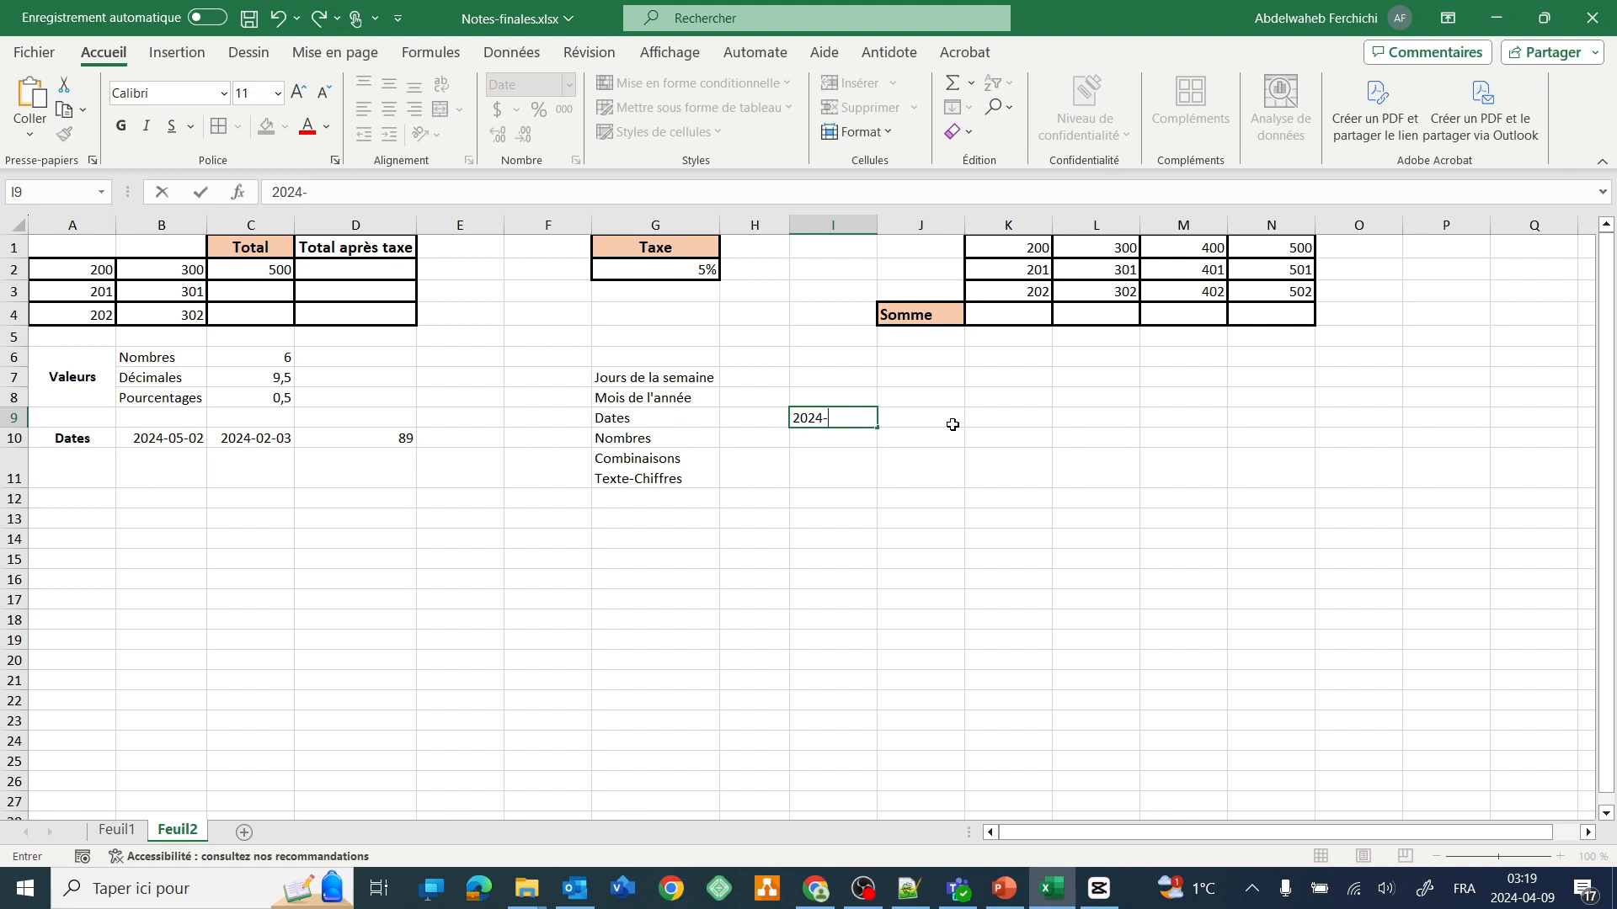
type("03-01")
left_click_drag(879, 428, 1464, 415)
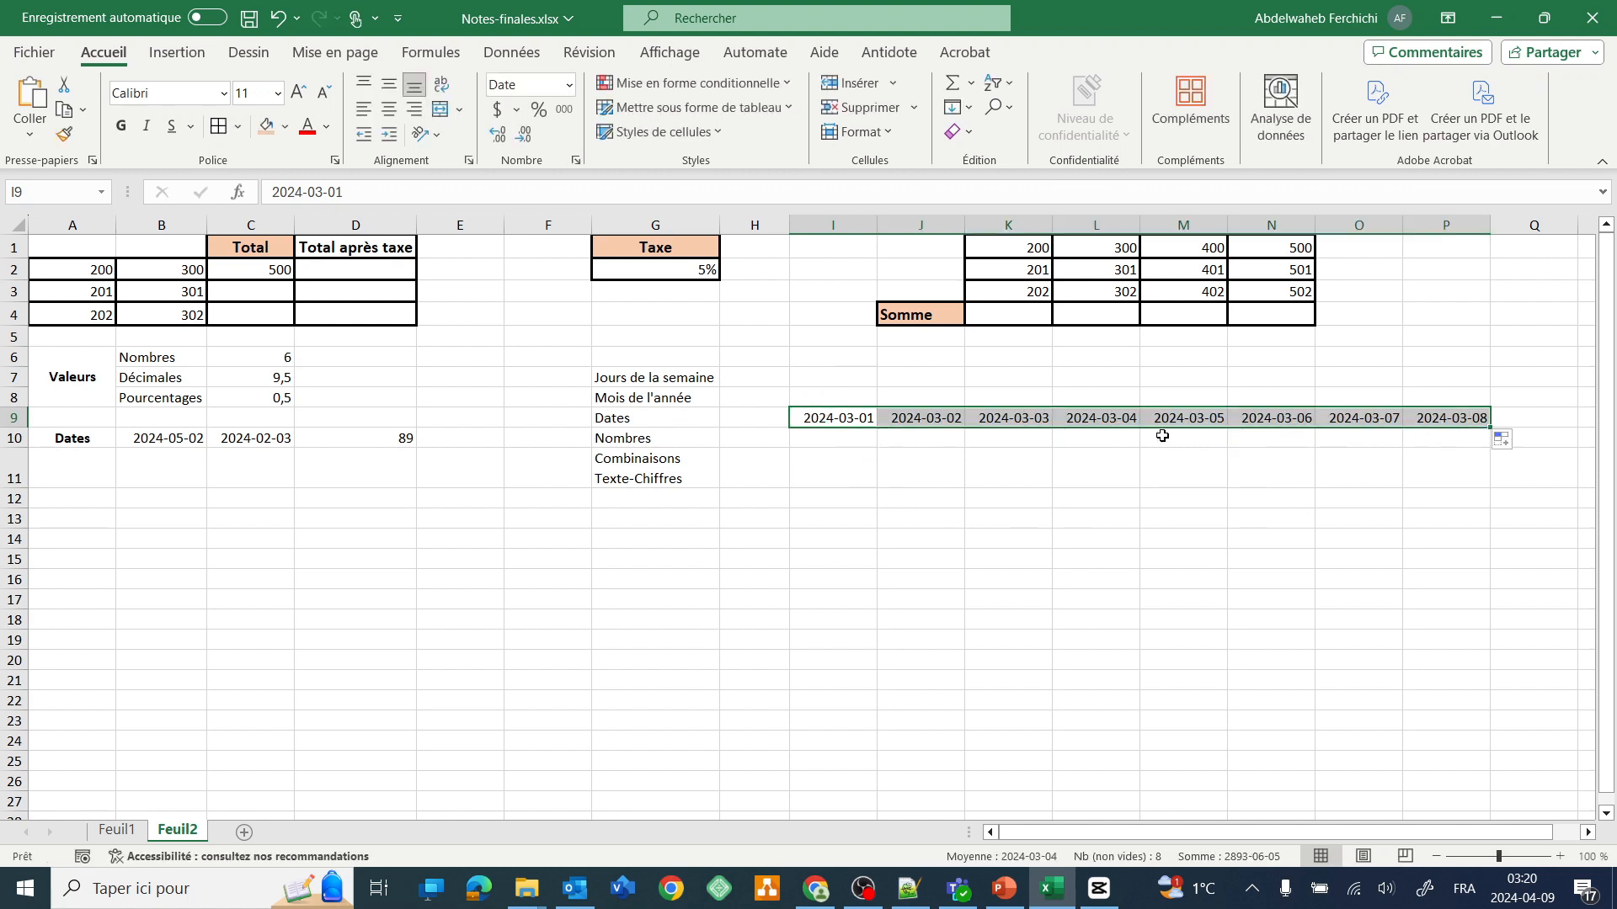
Review the fill options for the dates in I9:P9 and apply Incrémenter les jours.
left_click(1521, 449)
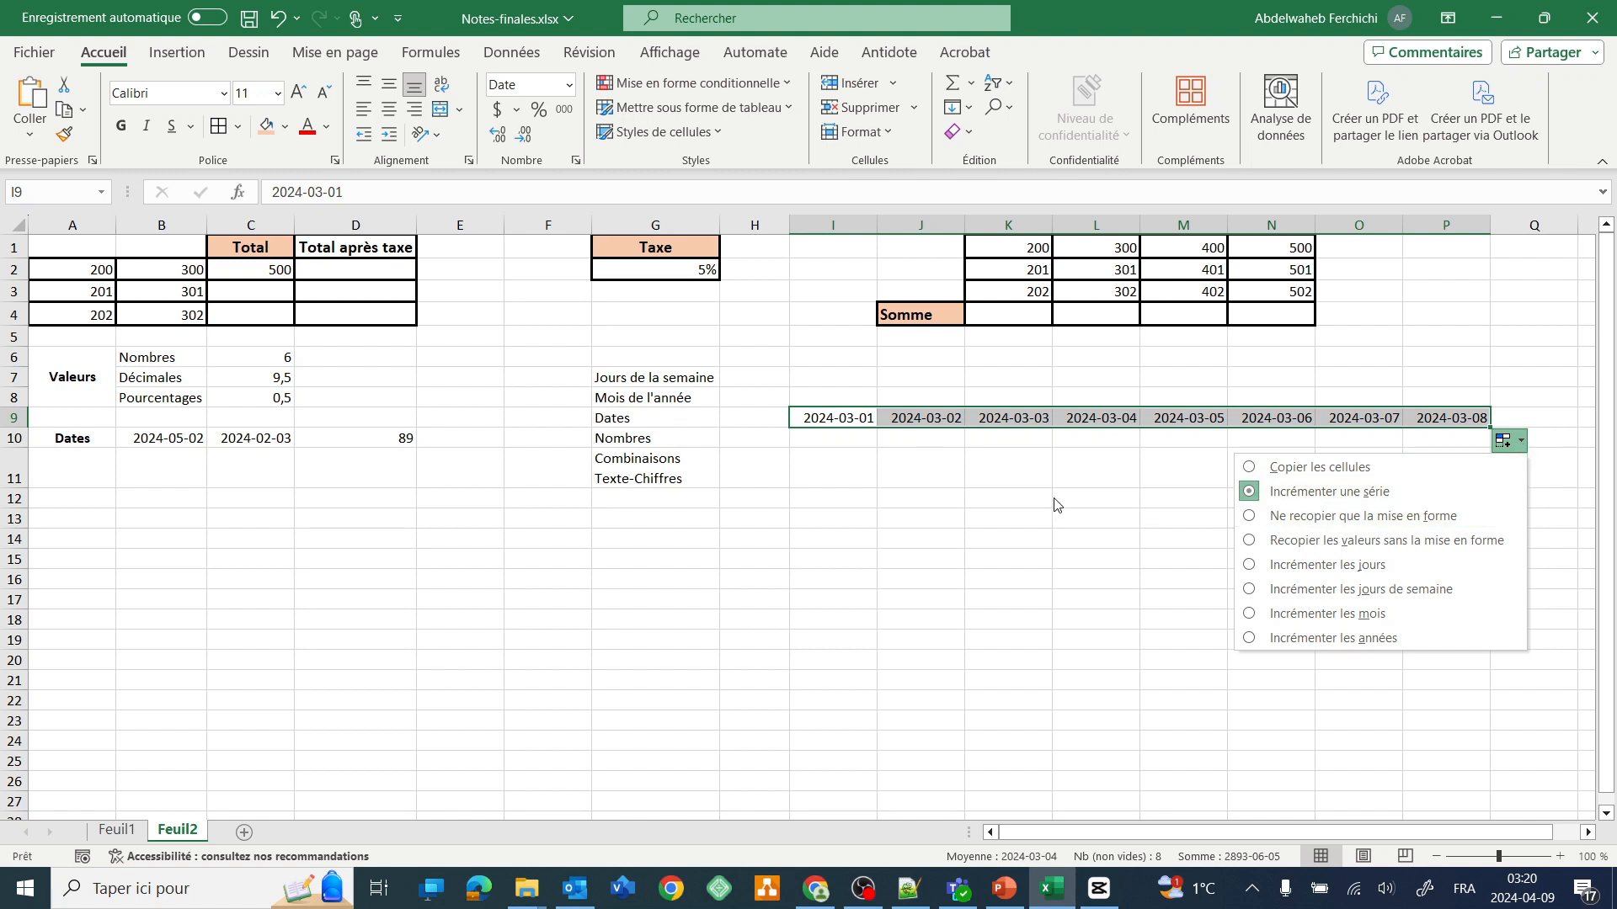
left_click(1011, 443)
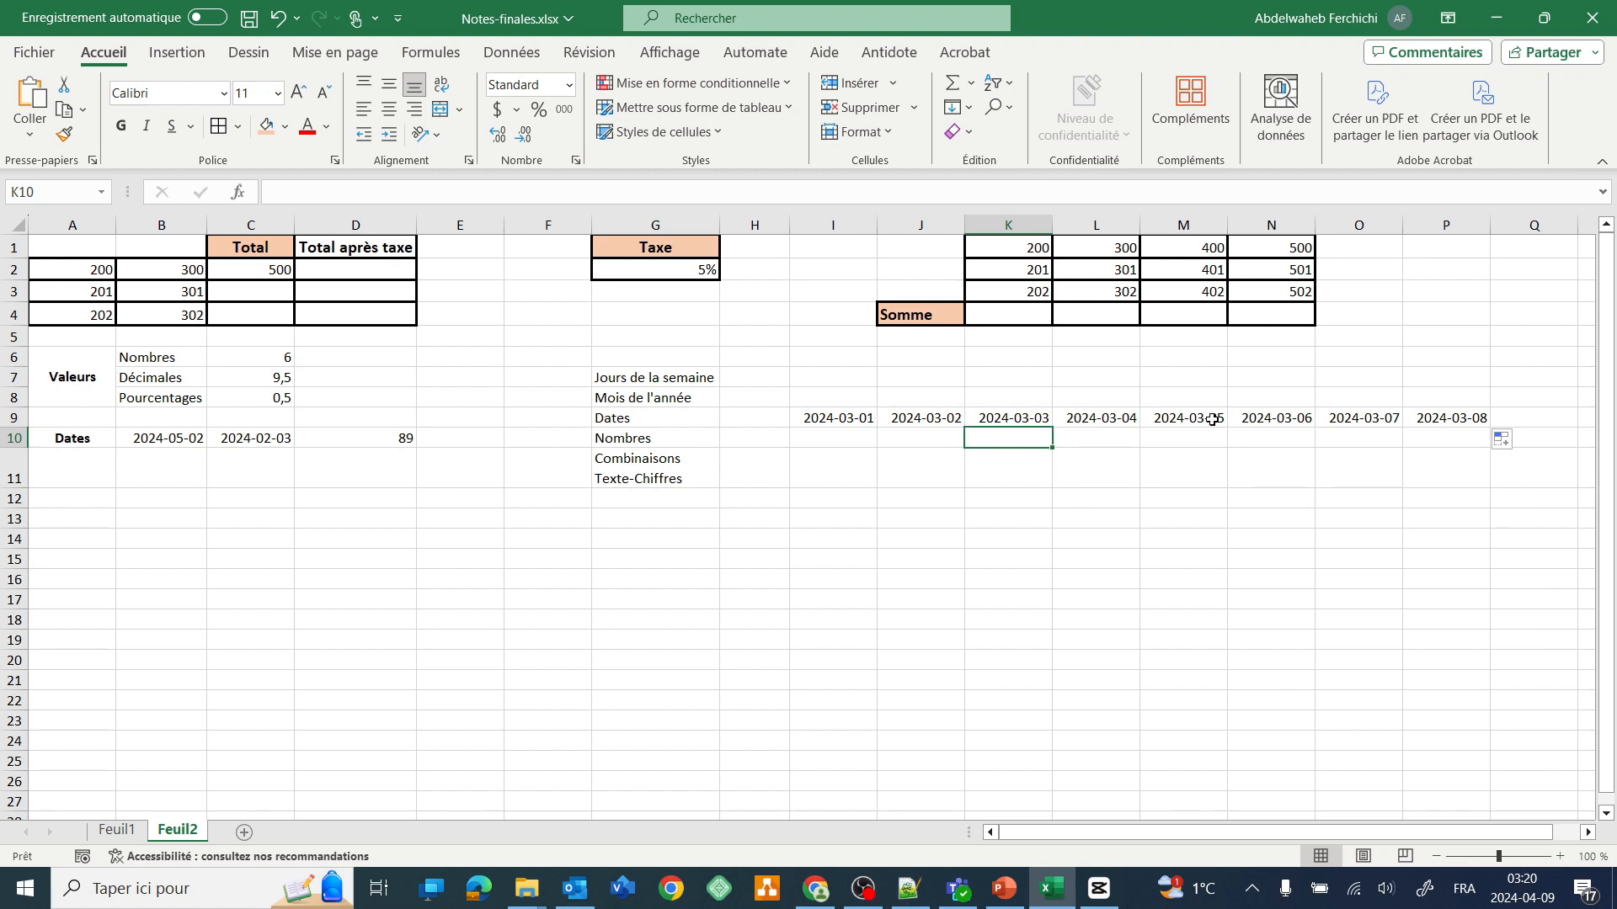
left_click(1517, 441)
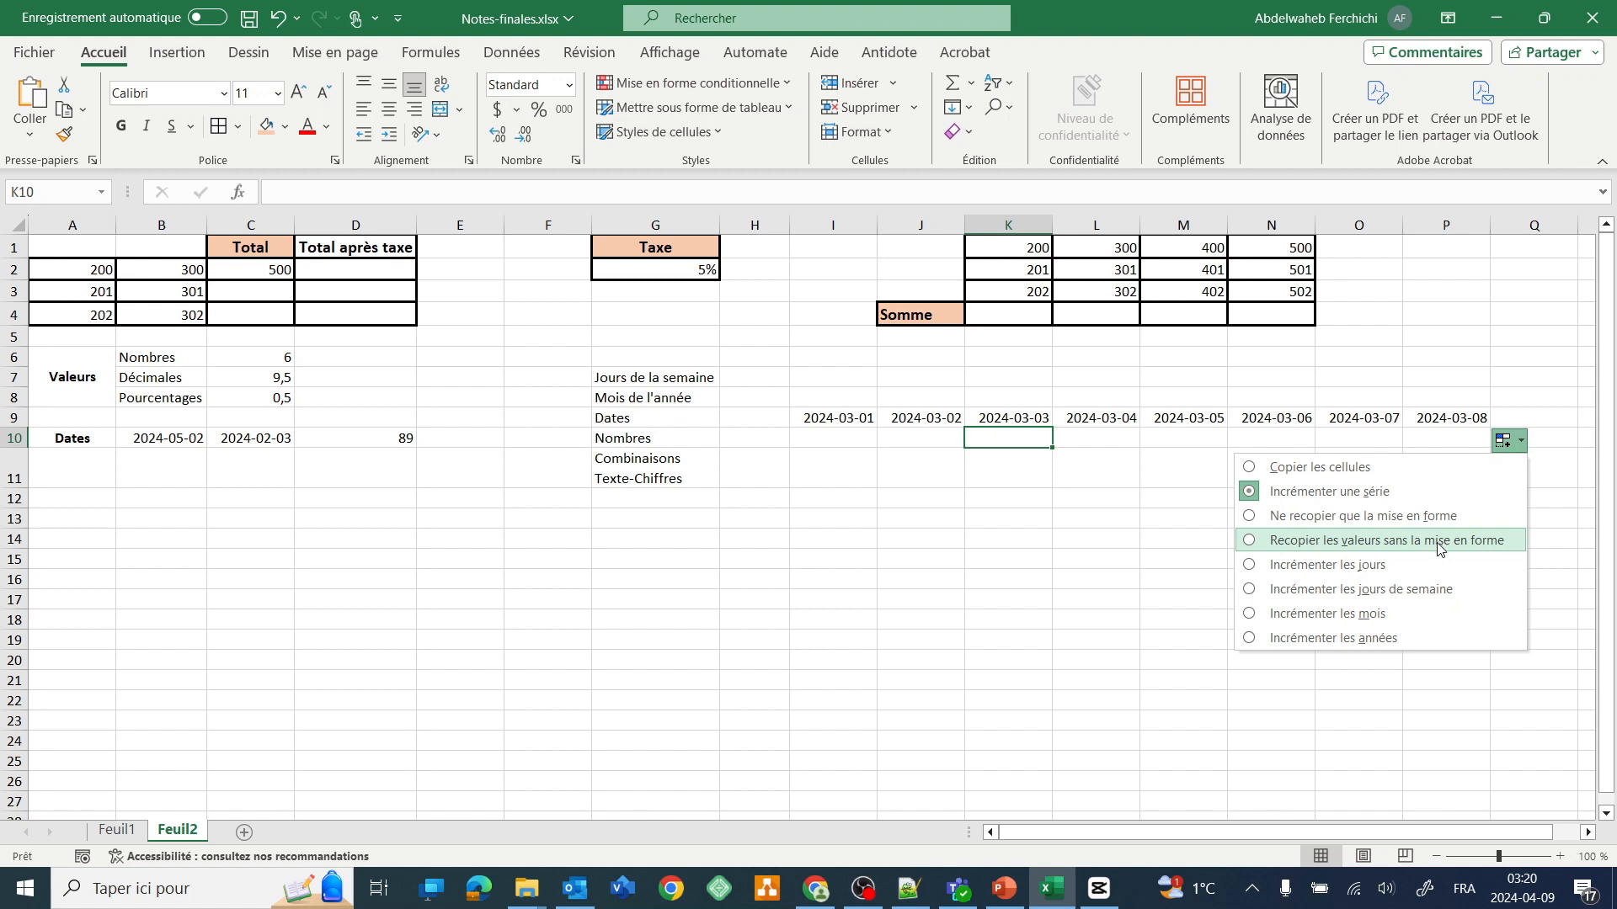
left_click(1394, 566)
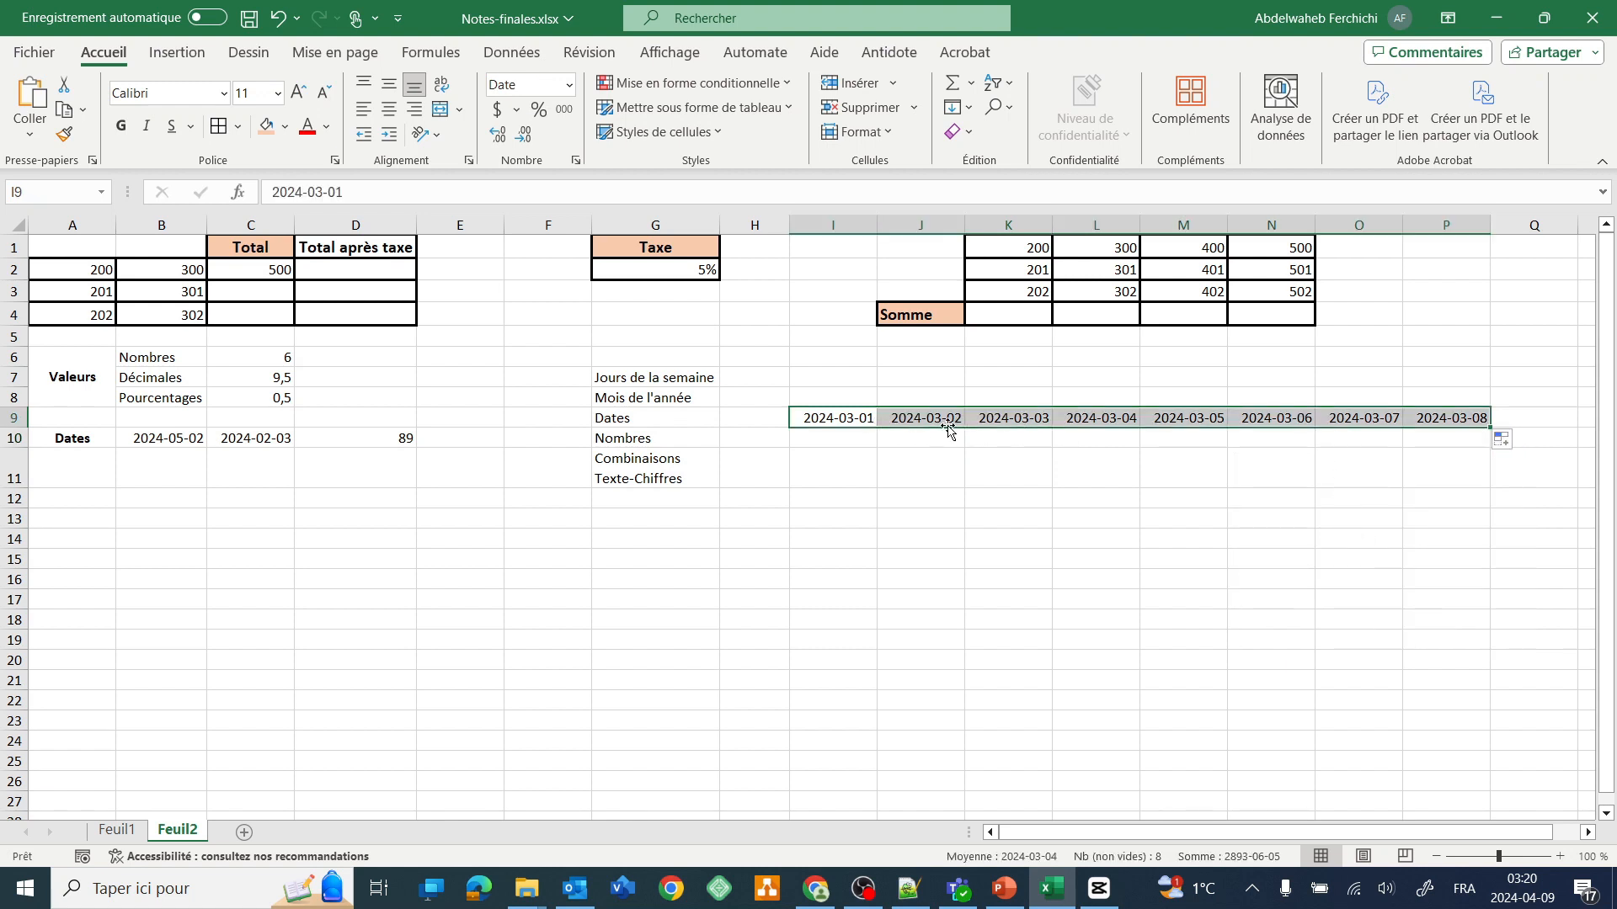
Change the date fill in I9:P9 to Incrémenter les jours de semaine and select I9.
left_click(1505, 444)
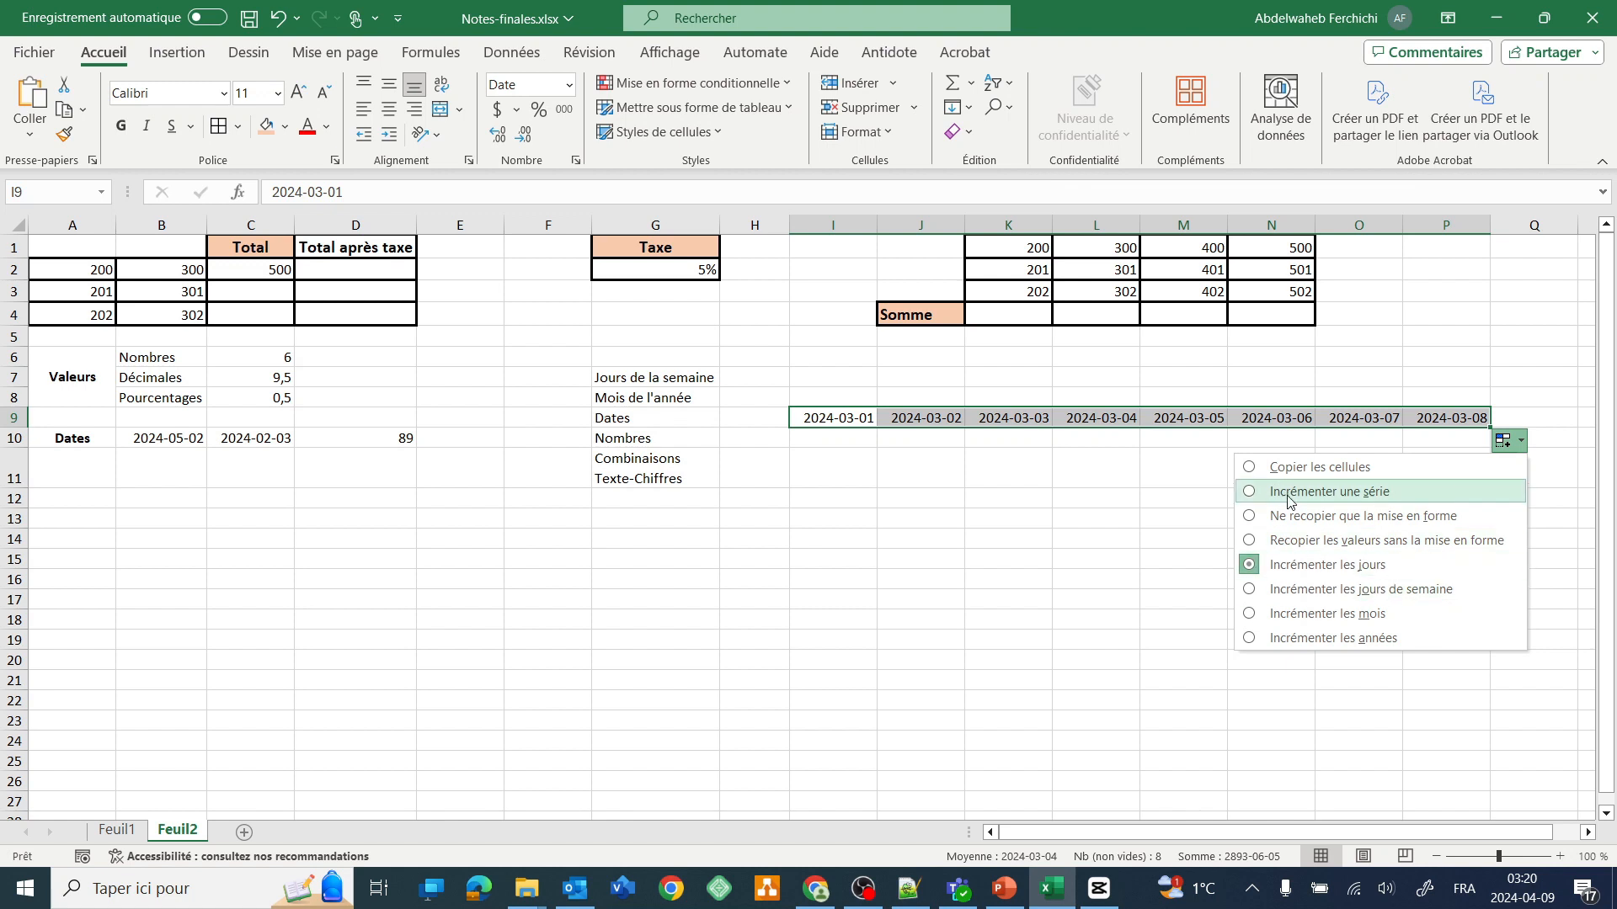
left_click(1324, 591)
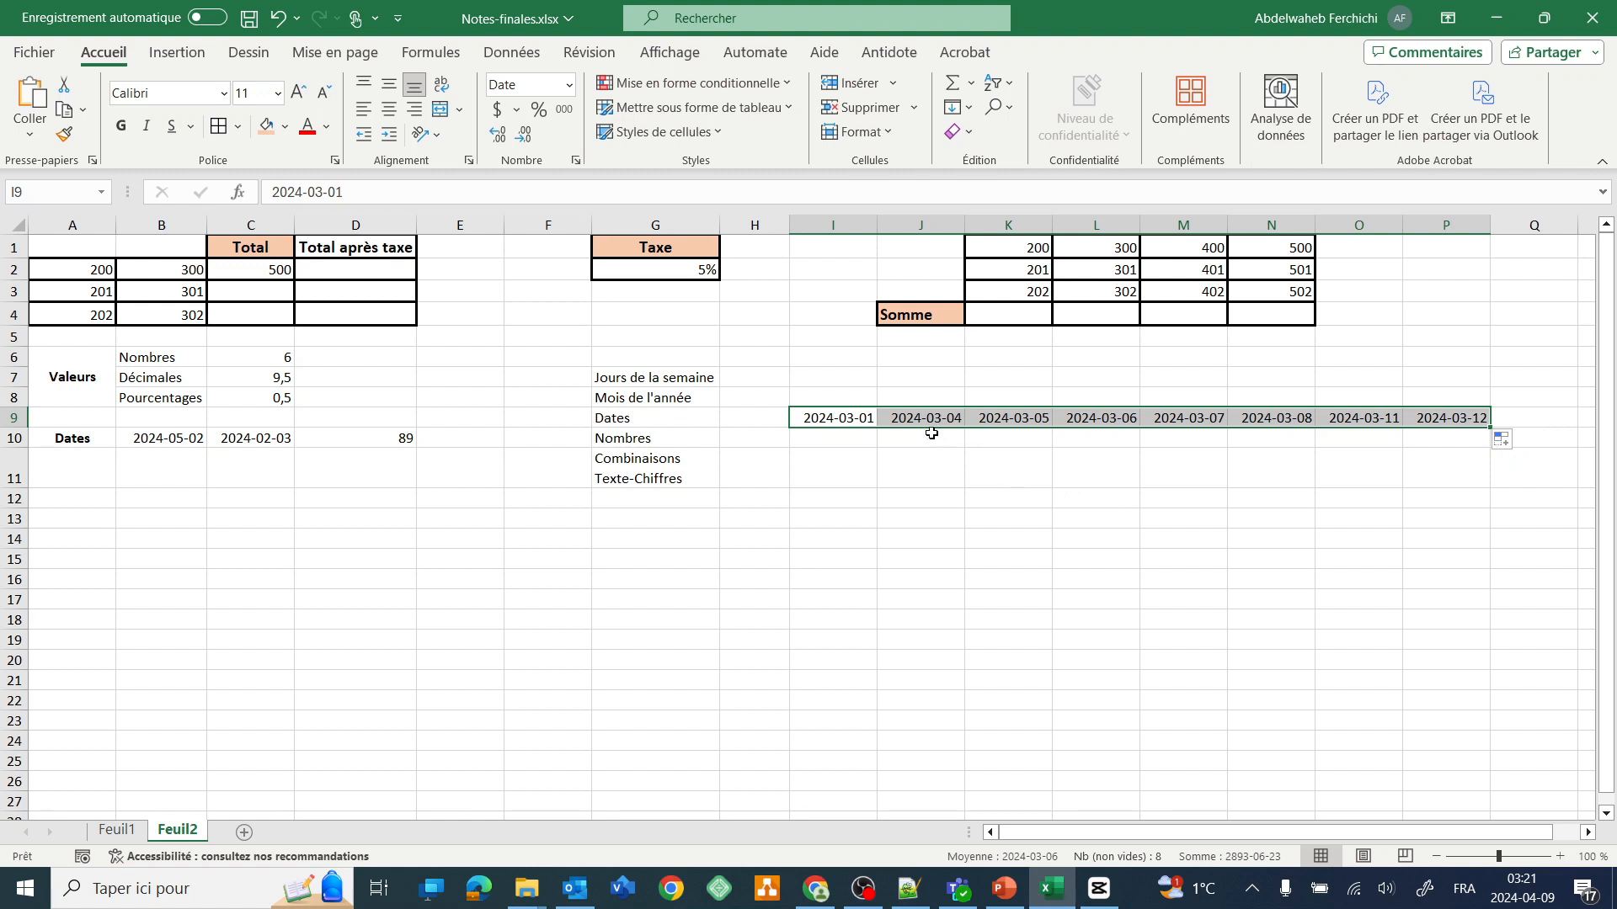
left_click(859, 421)
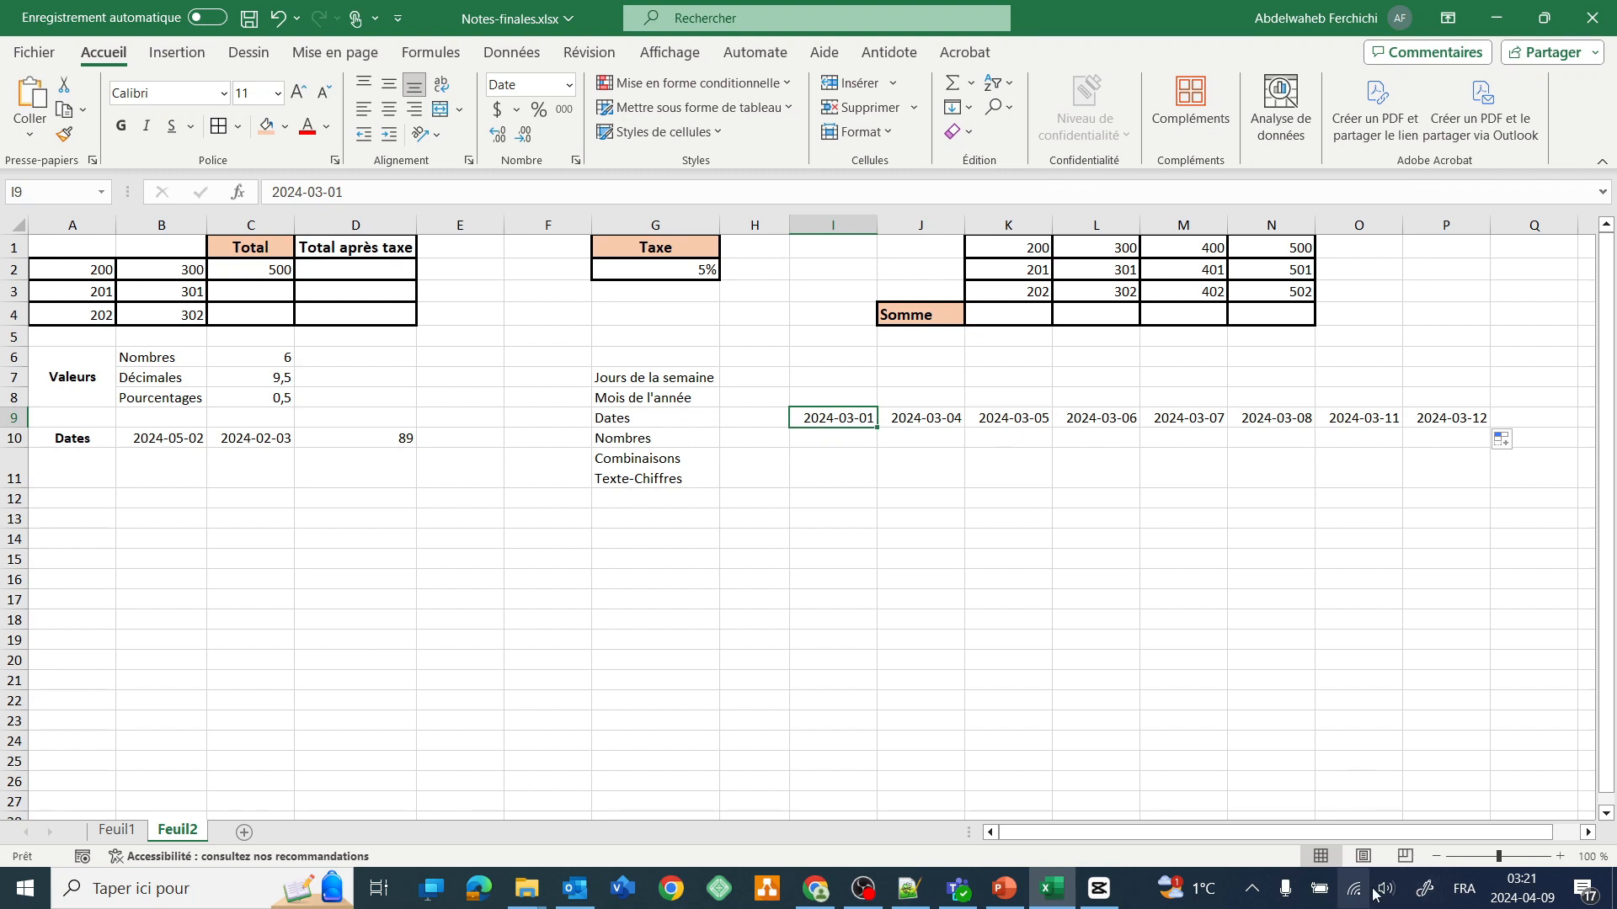
Look up March 2024 in the Windows calendar to compare its weekdays with the dates in row 9.
left_click(1513, 894)
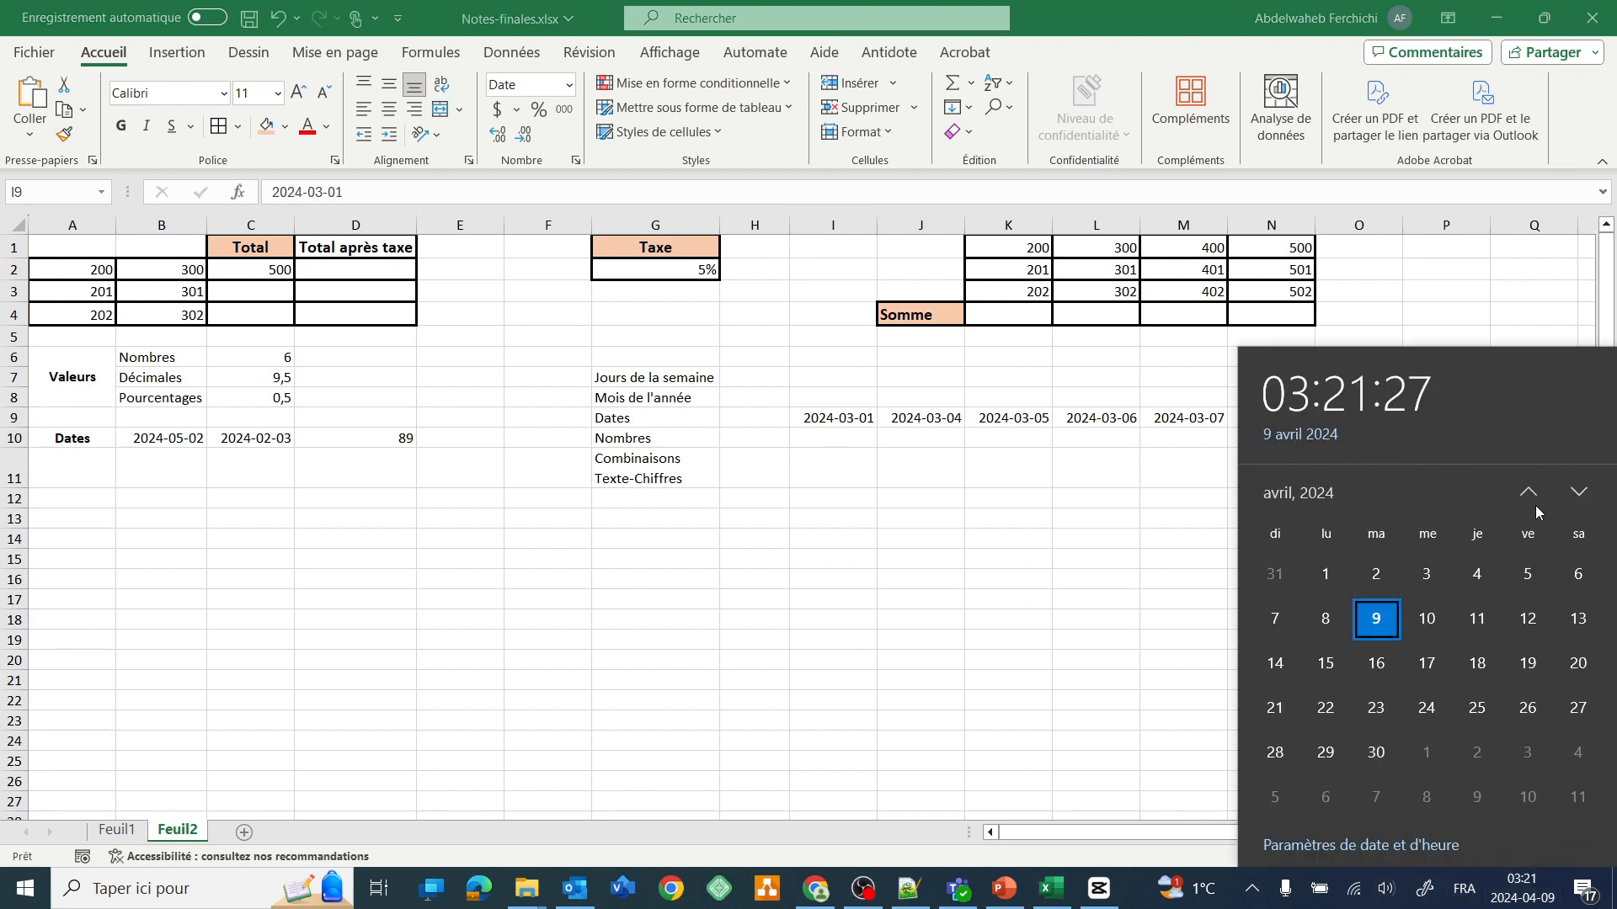
left_click(1529, 493)
left_click(1529, 494)
left_click(1529, 493)
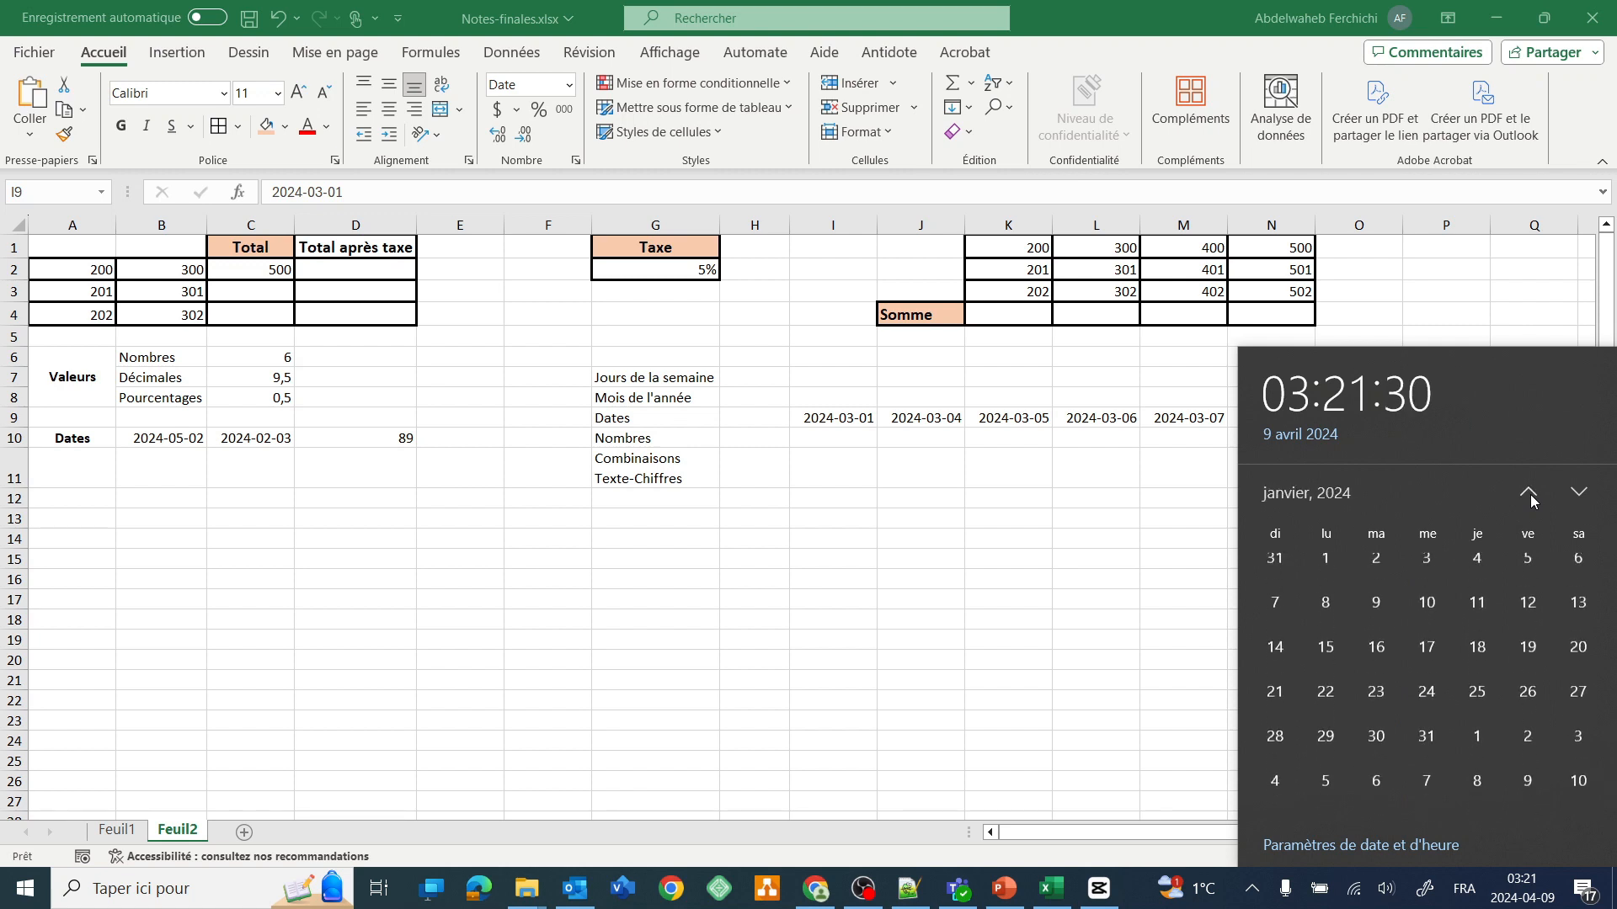
left_click(1574, 495)
left_click(1577, 495)
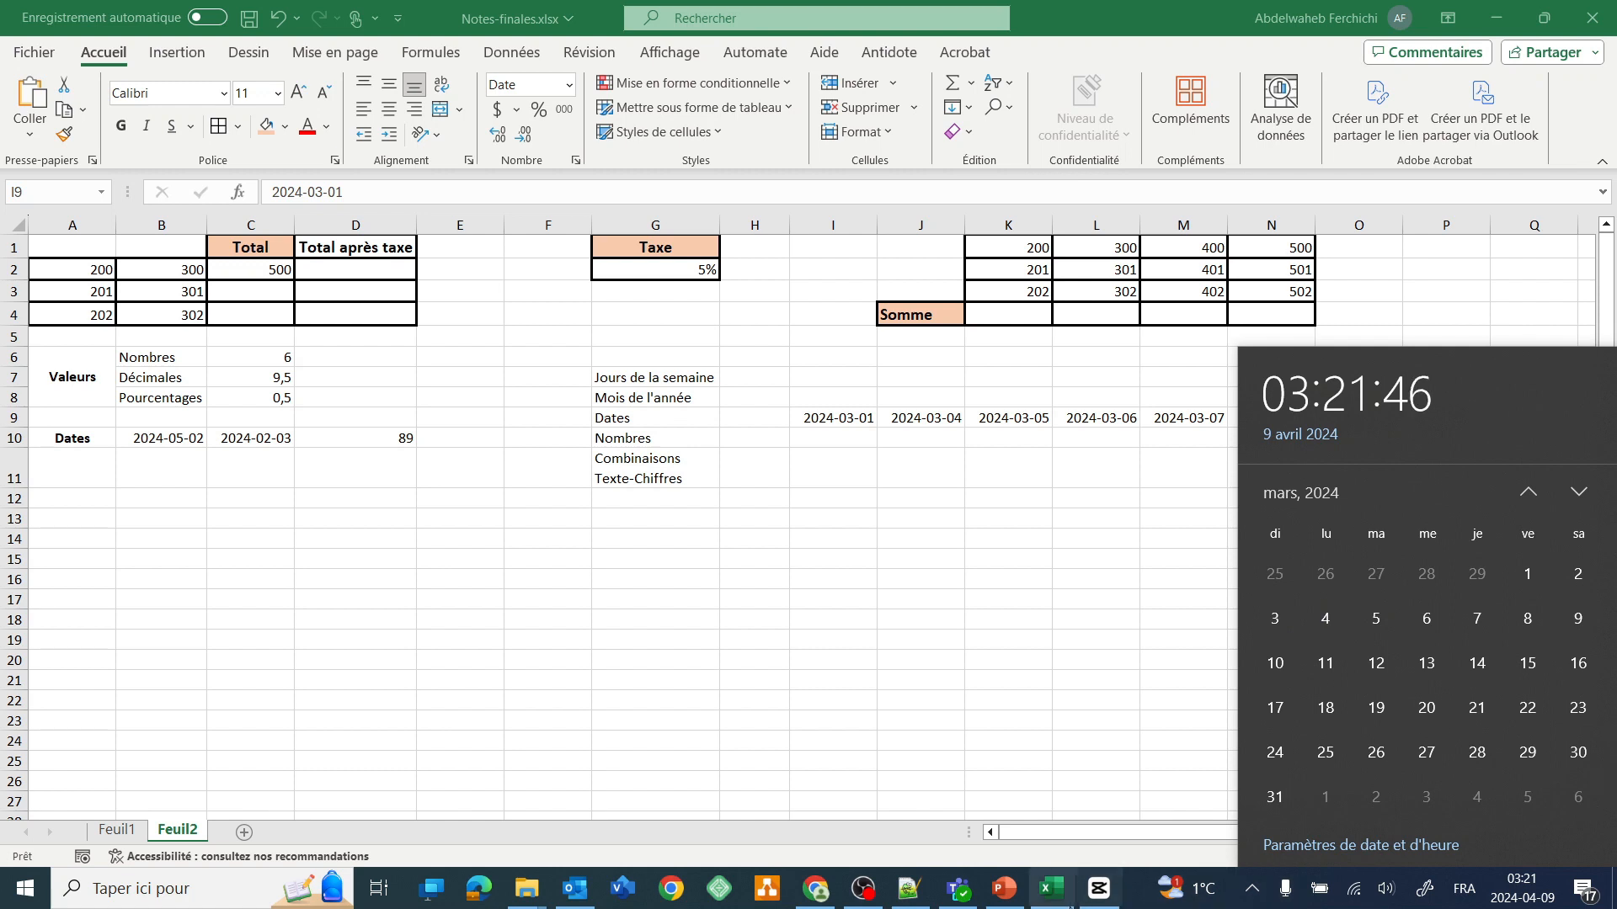
mouse_move(1053, 897)
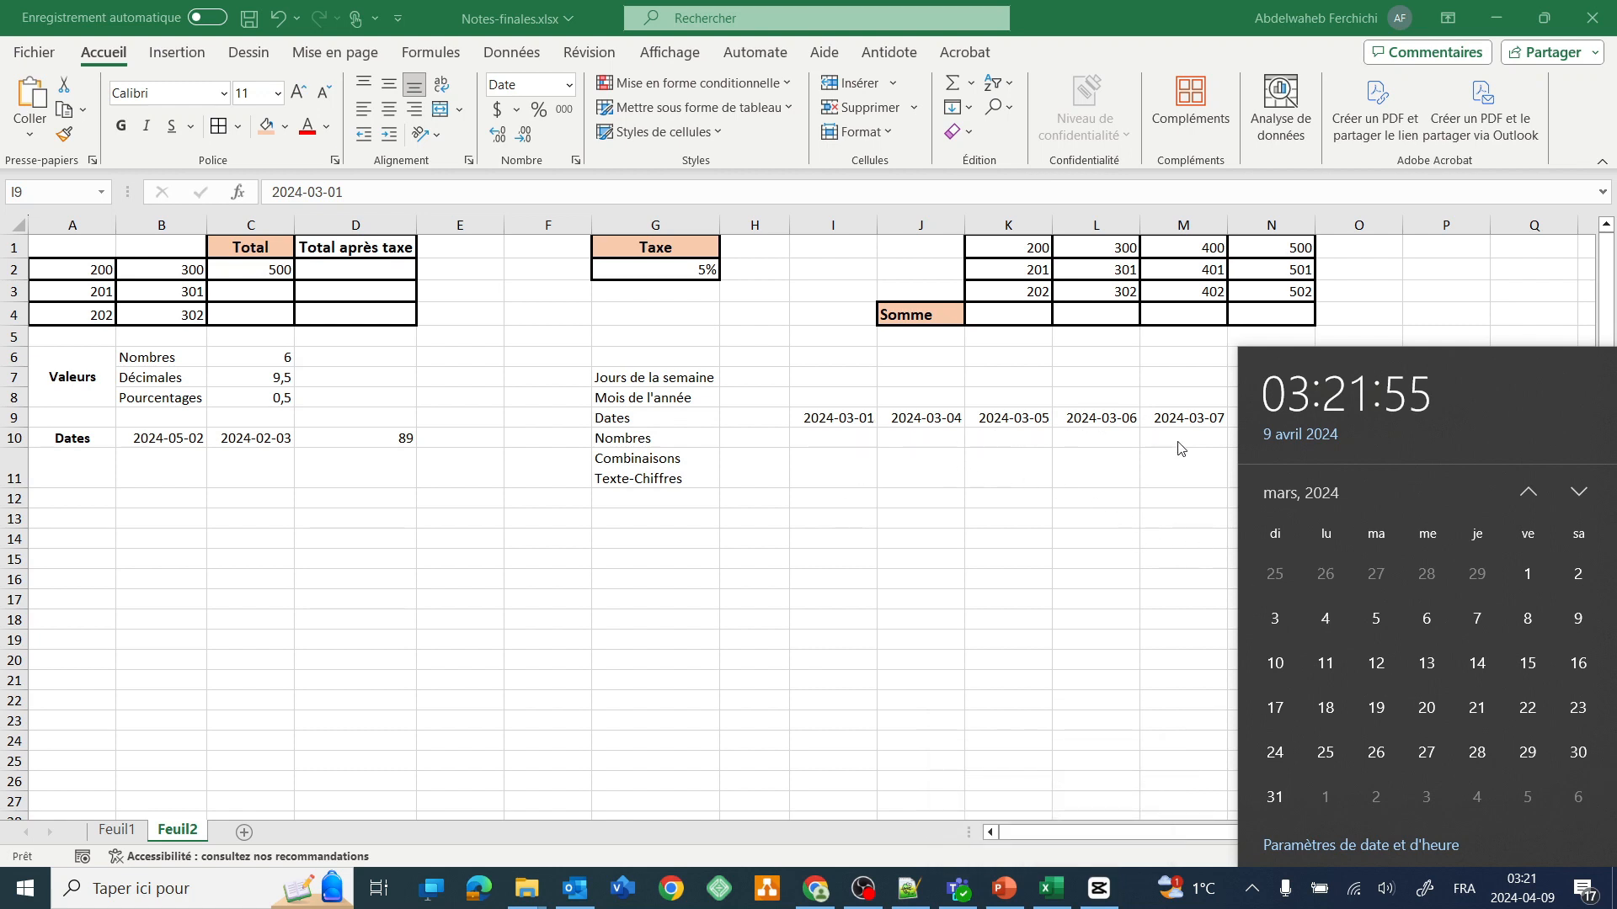
Close the calendar and change the date fill in I9:P9 to Incrémenter les mois.
left_click(1190, 486)
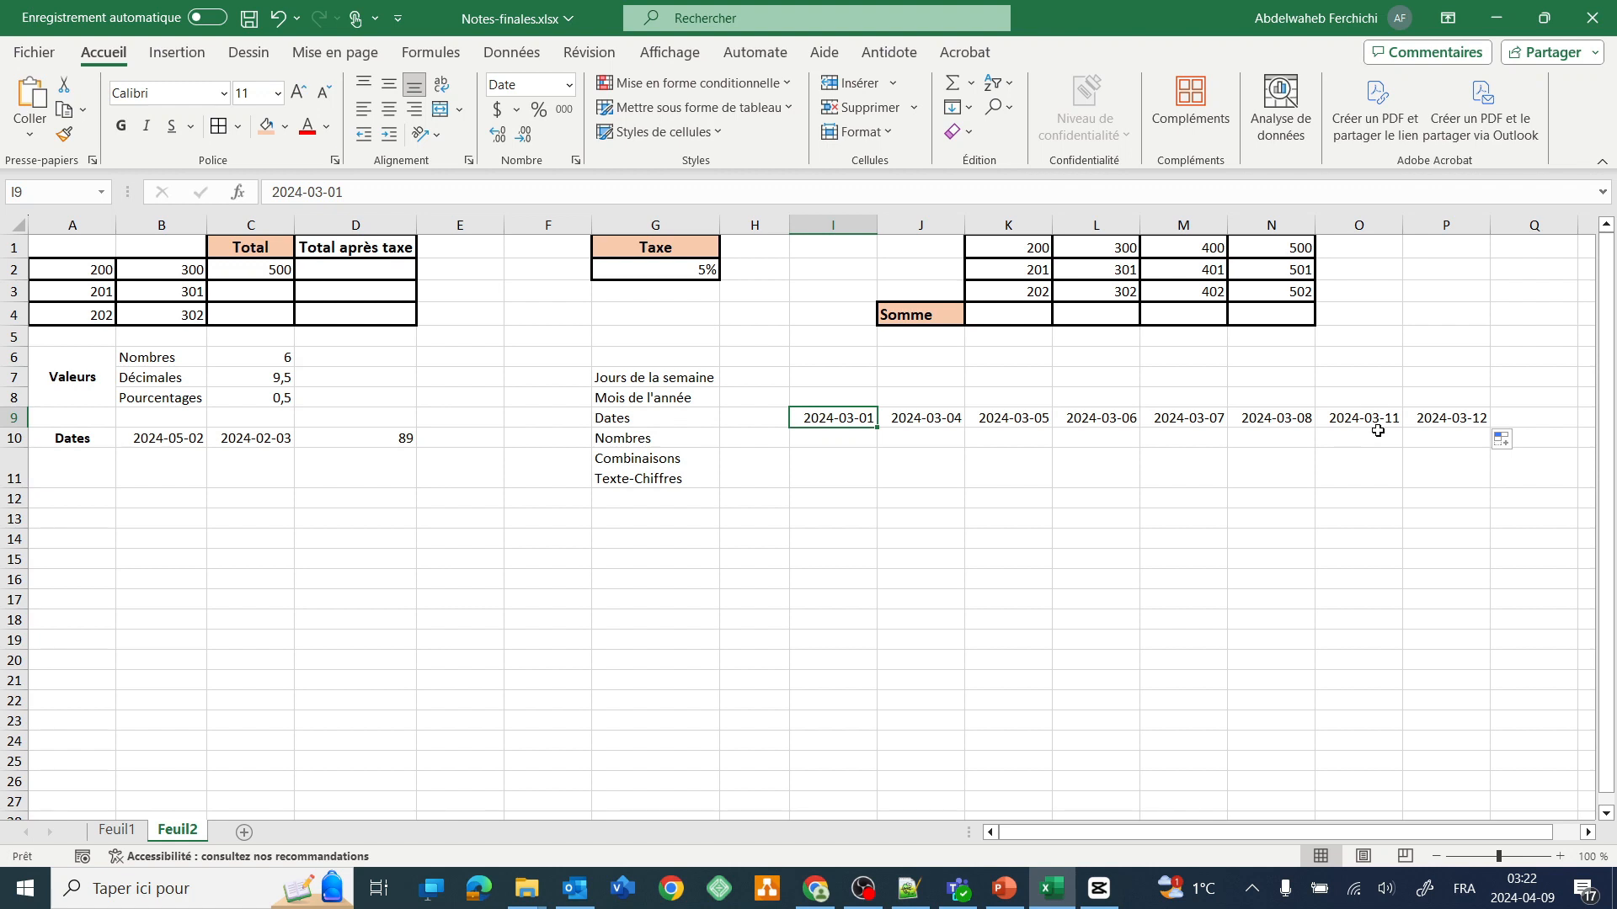
left_click(1519, 442)
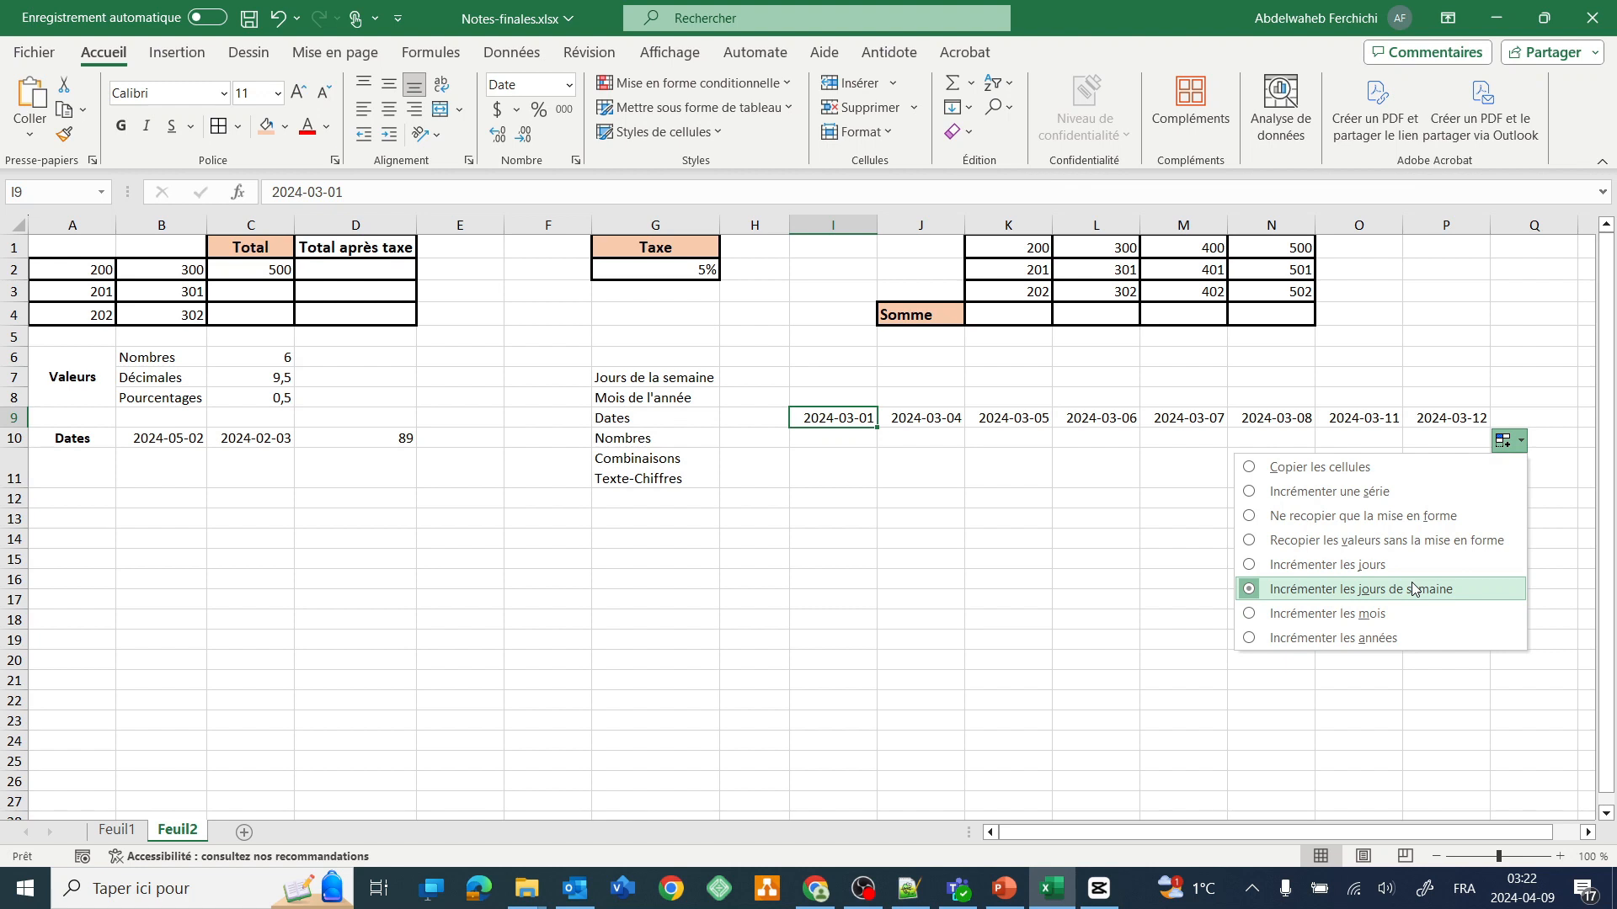
left_click(1251, 616)
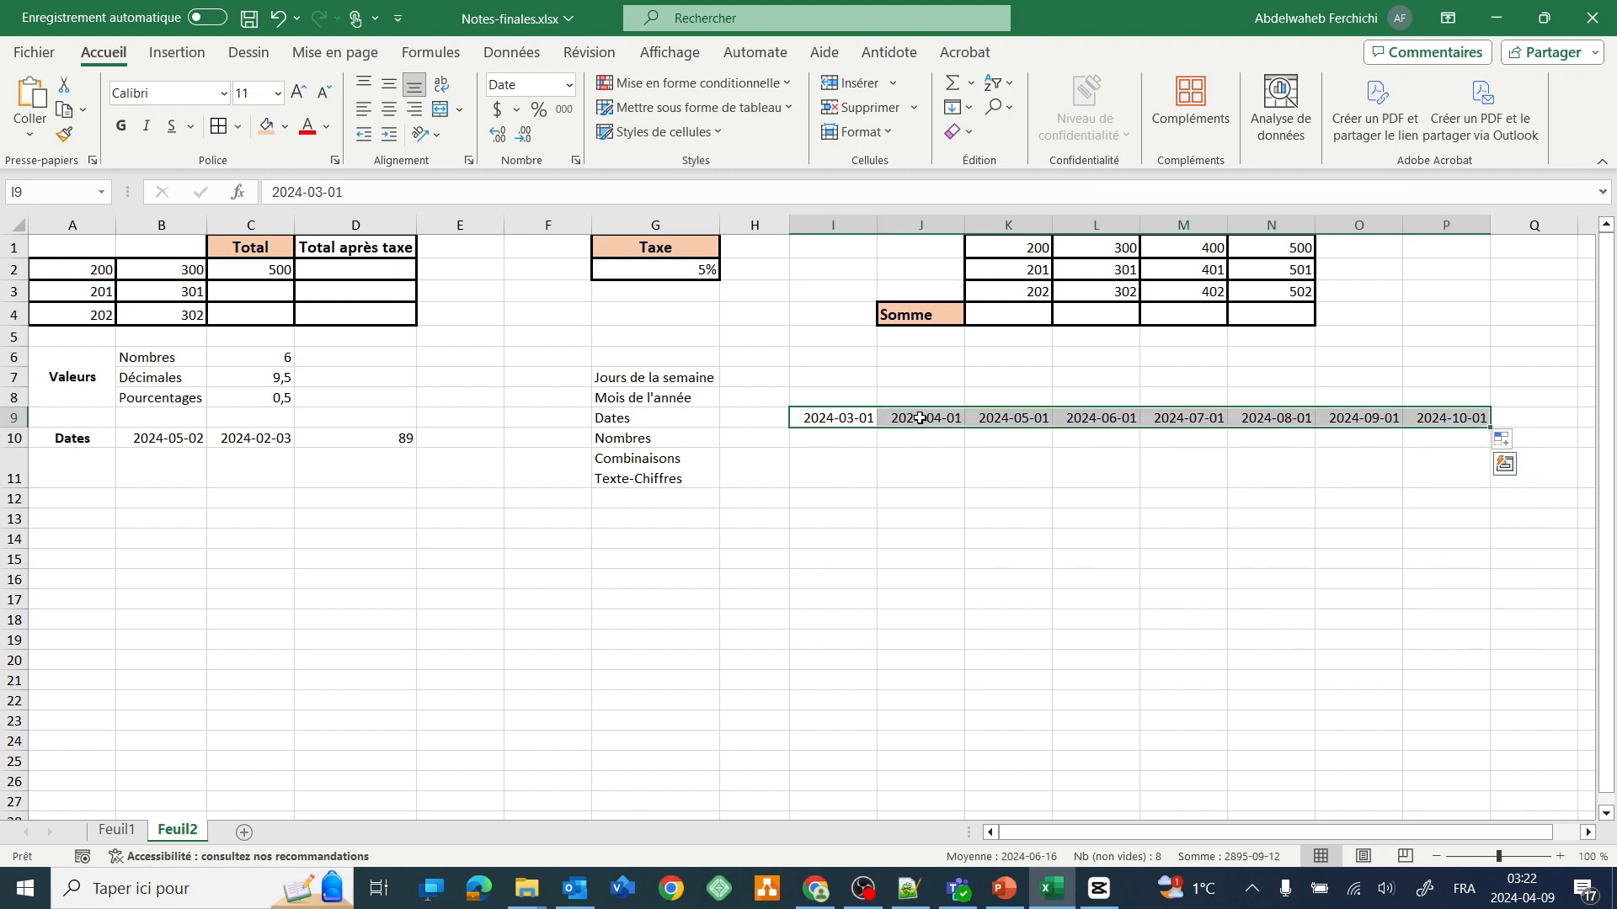
Examine how the month changes from cell to cell in the dates of I9:P9.
left_click(1018, 419)
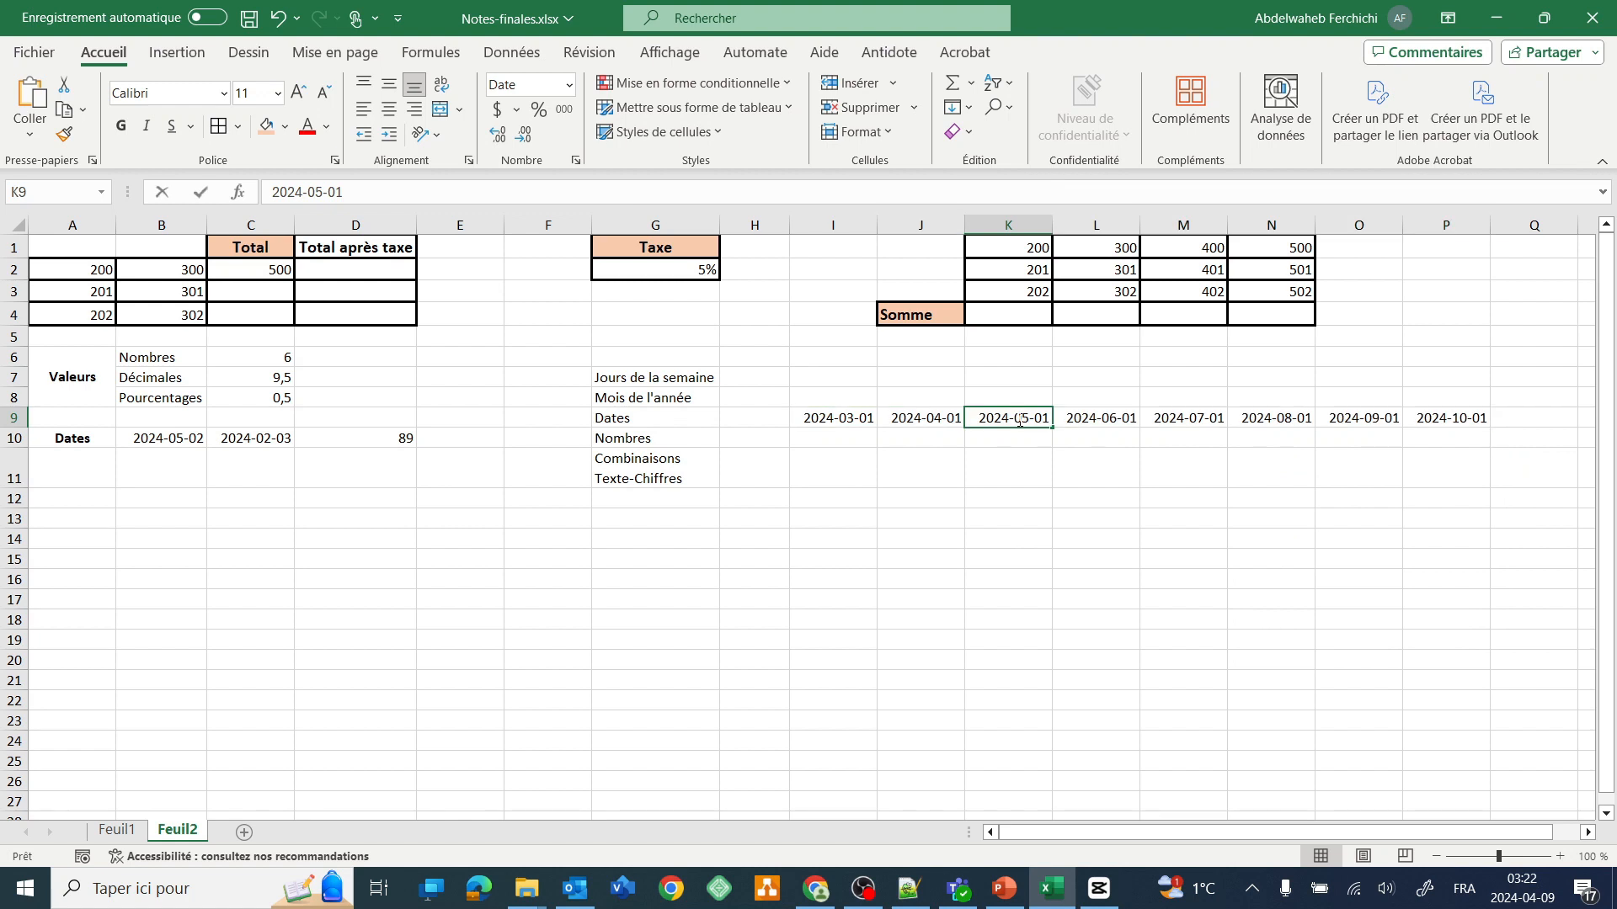
double_click(1018, 419)
double_click(1019, 418)
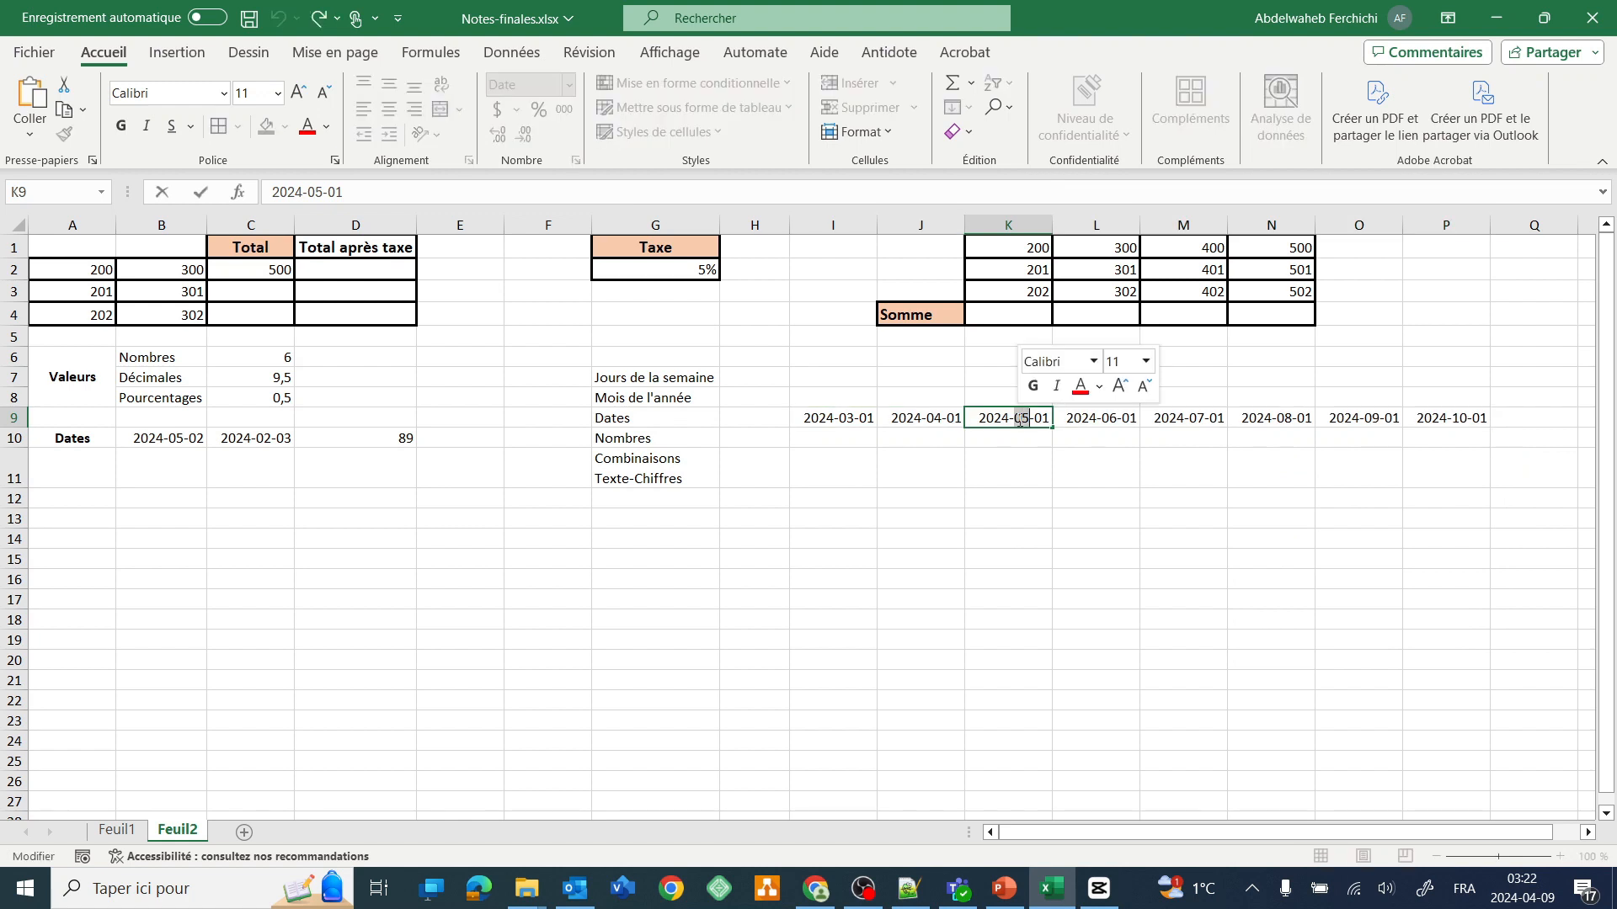
left_click(932, 421)
triple_click(932, 421)
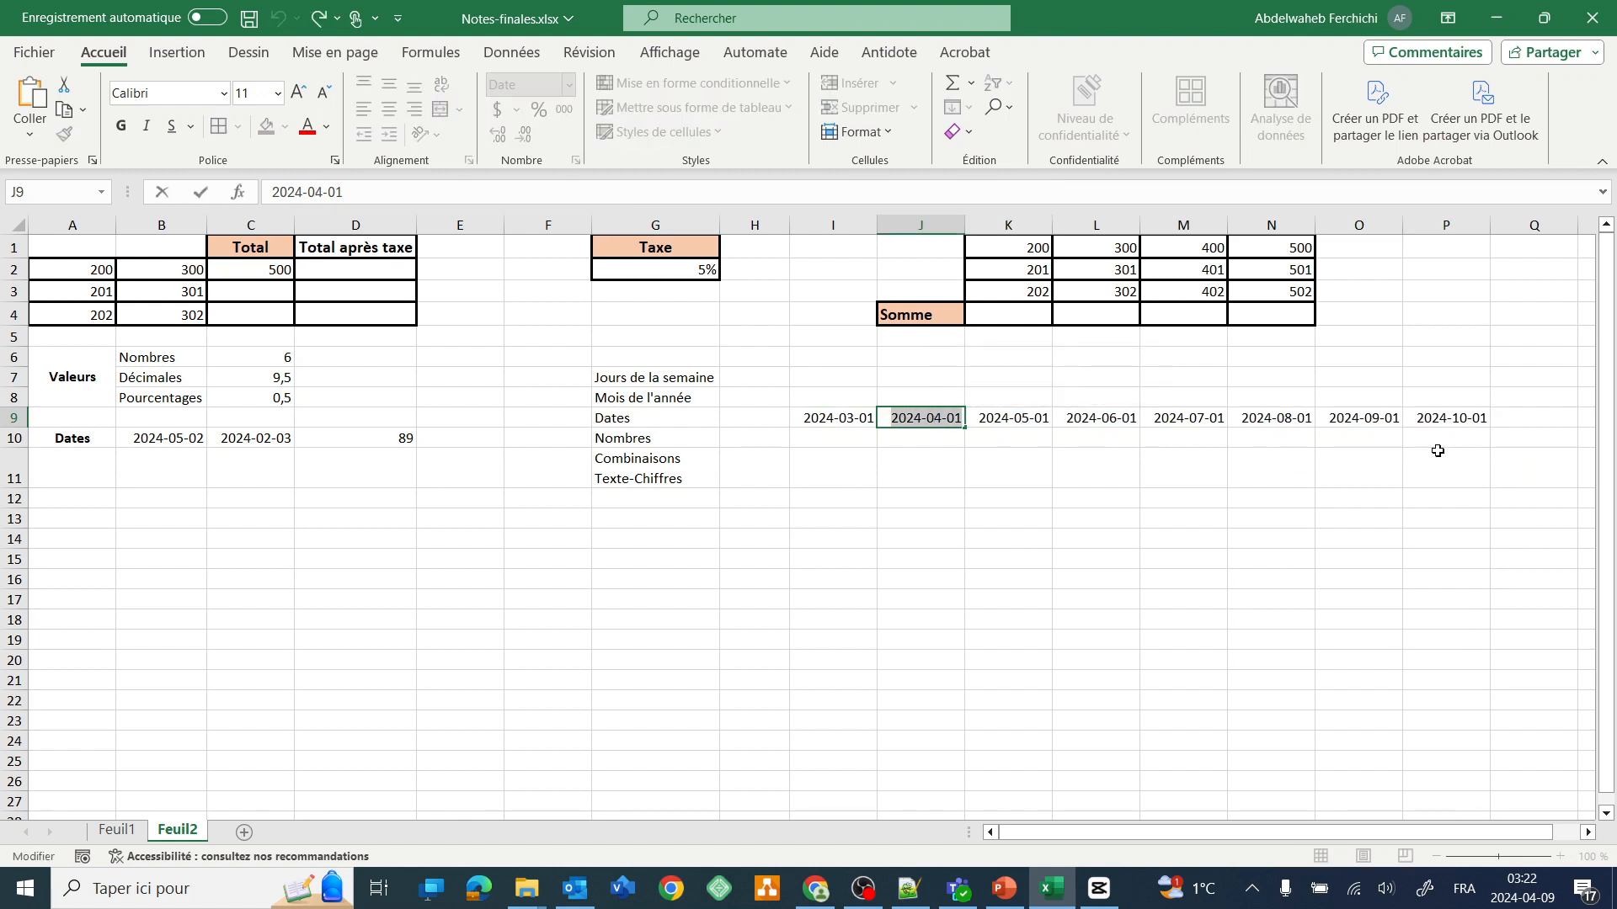
left_click(1475, 421)
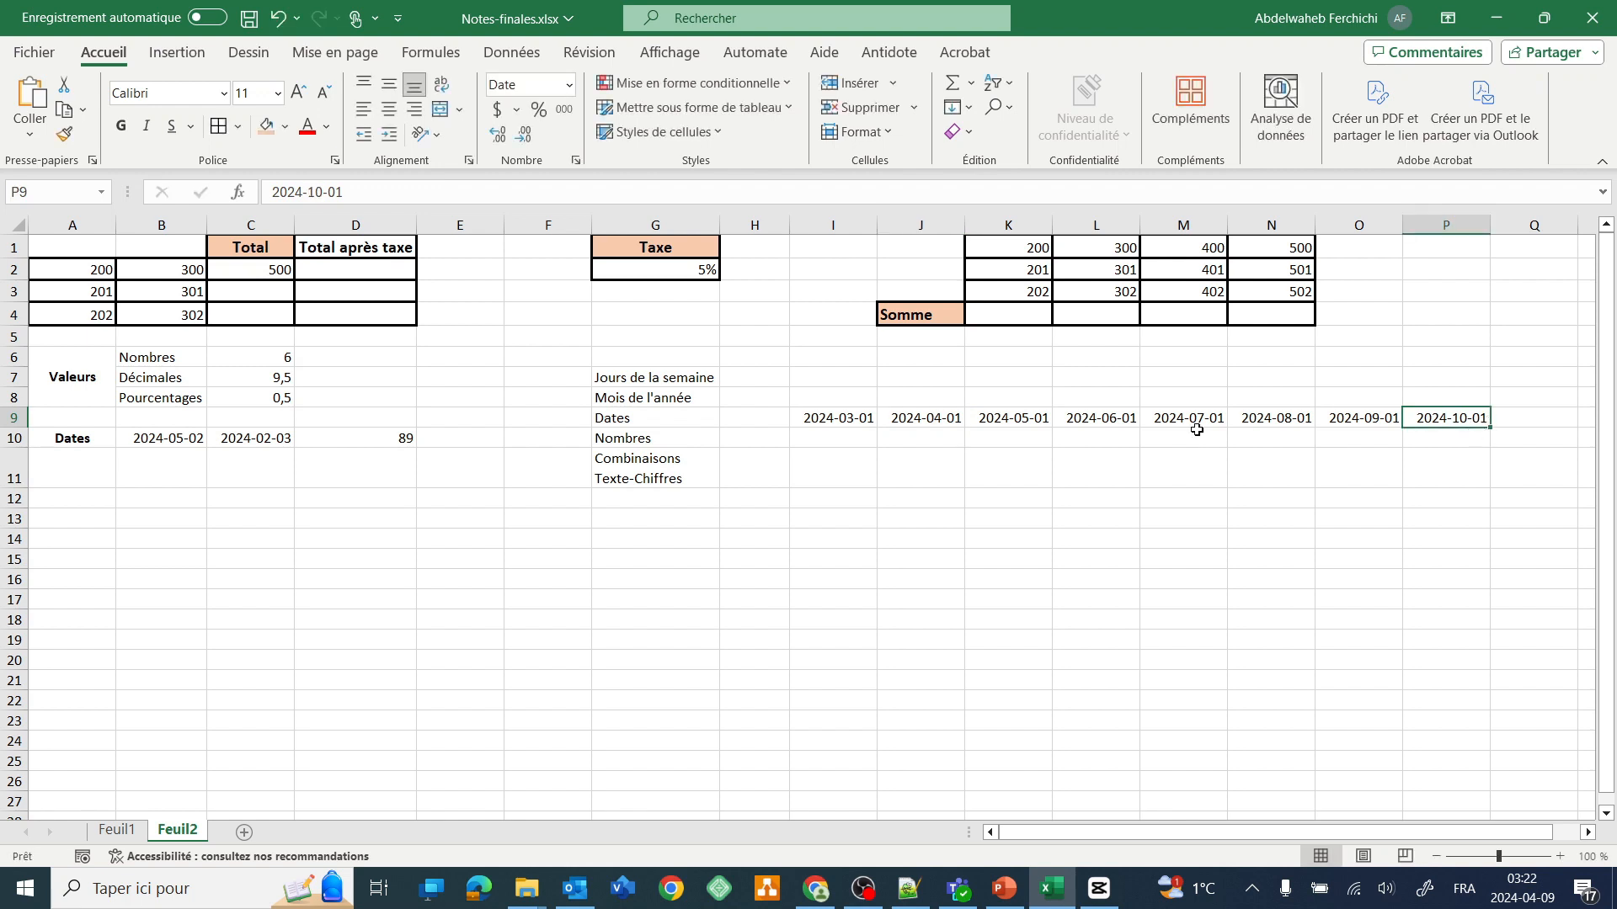
left_click(1388, 420)
left_click(1473, 421)
left_click(833, 419)
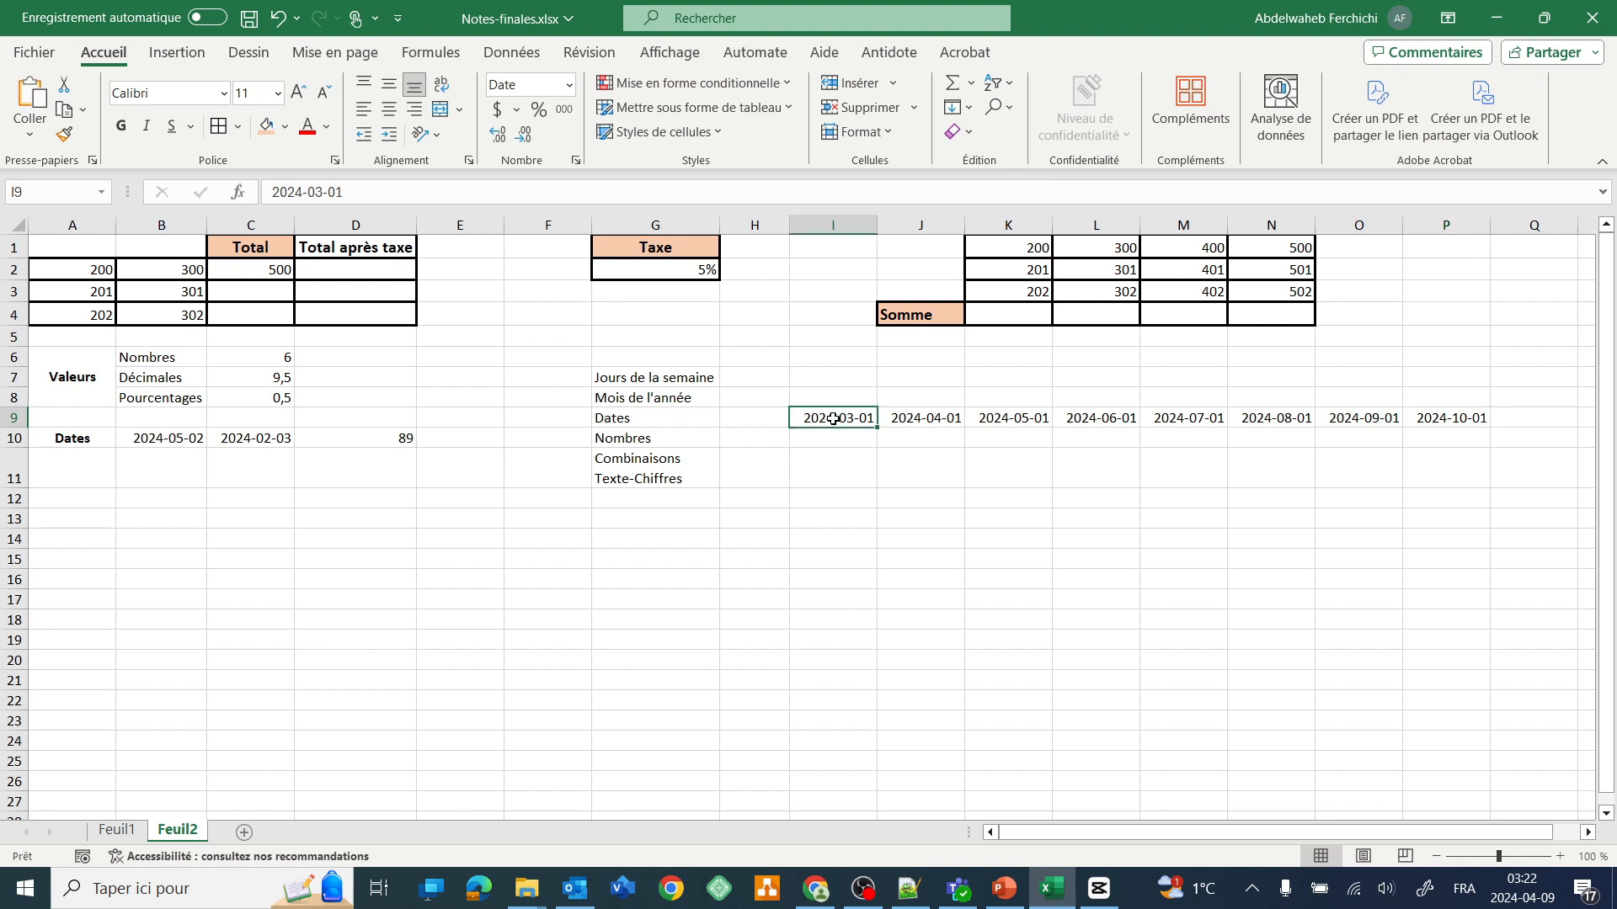
left_click_drag(834, 420, 1478, 419)
left_click(1404, 446)
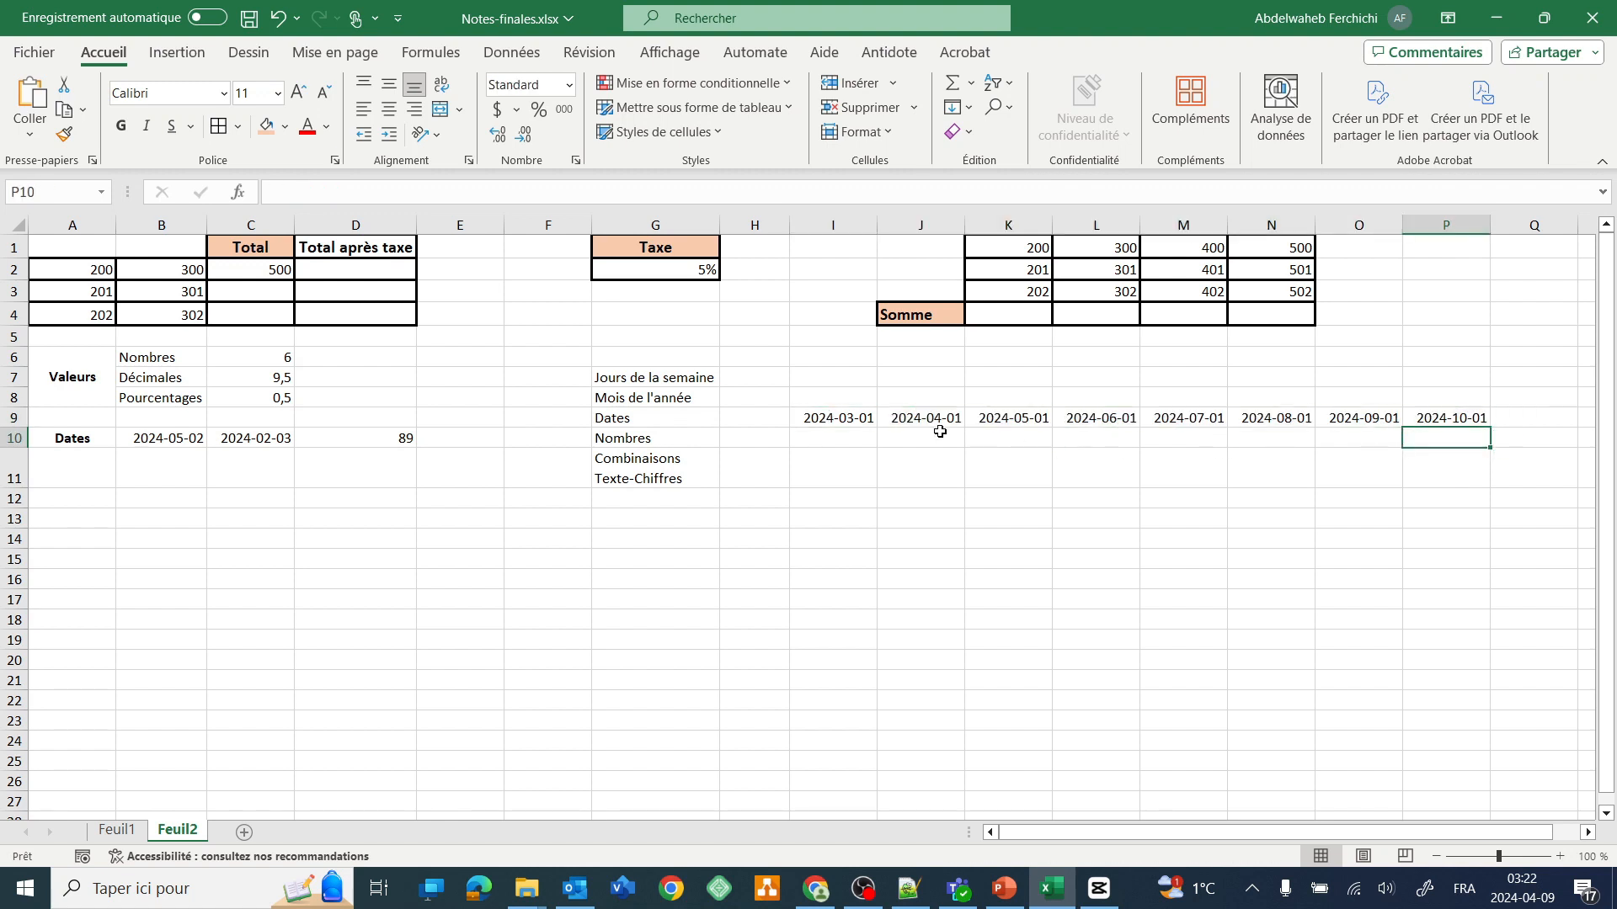
Clear the filled dates in J9:P9, keeping only the starting date in I9 selected.
left_click_drag(917, 419, 1434, 410)
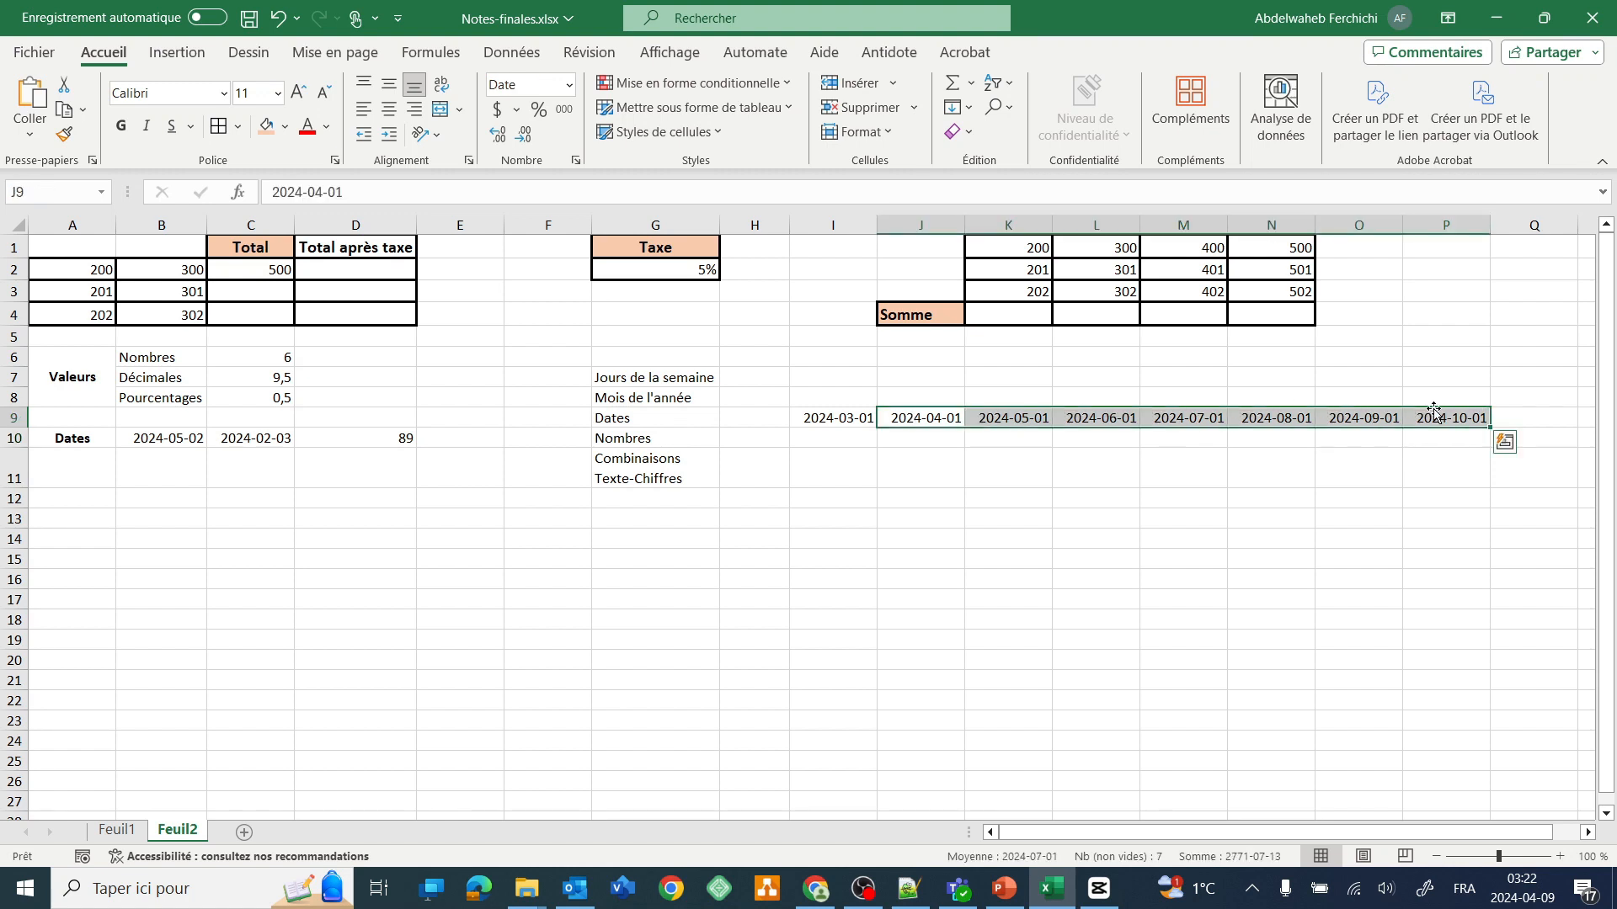
key("Delete")
left_click(866, 418)
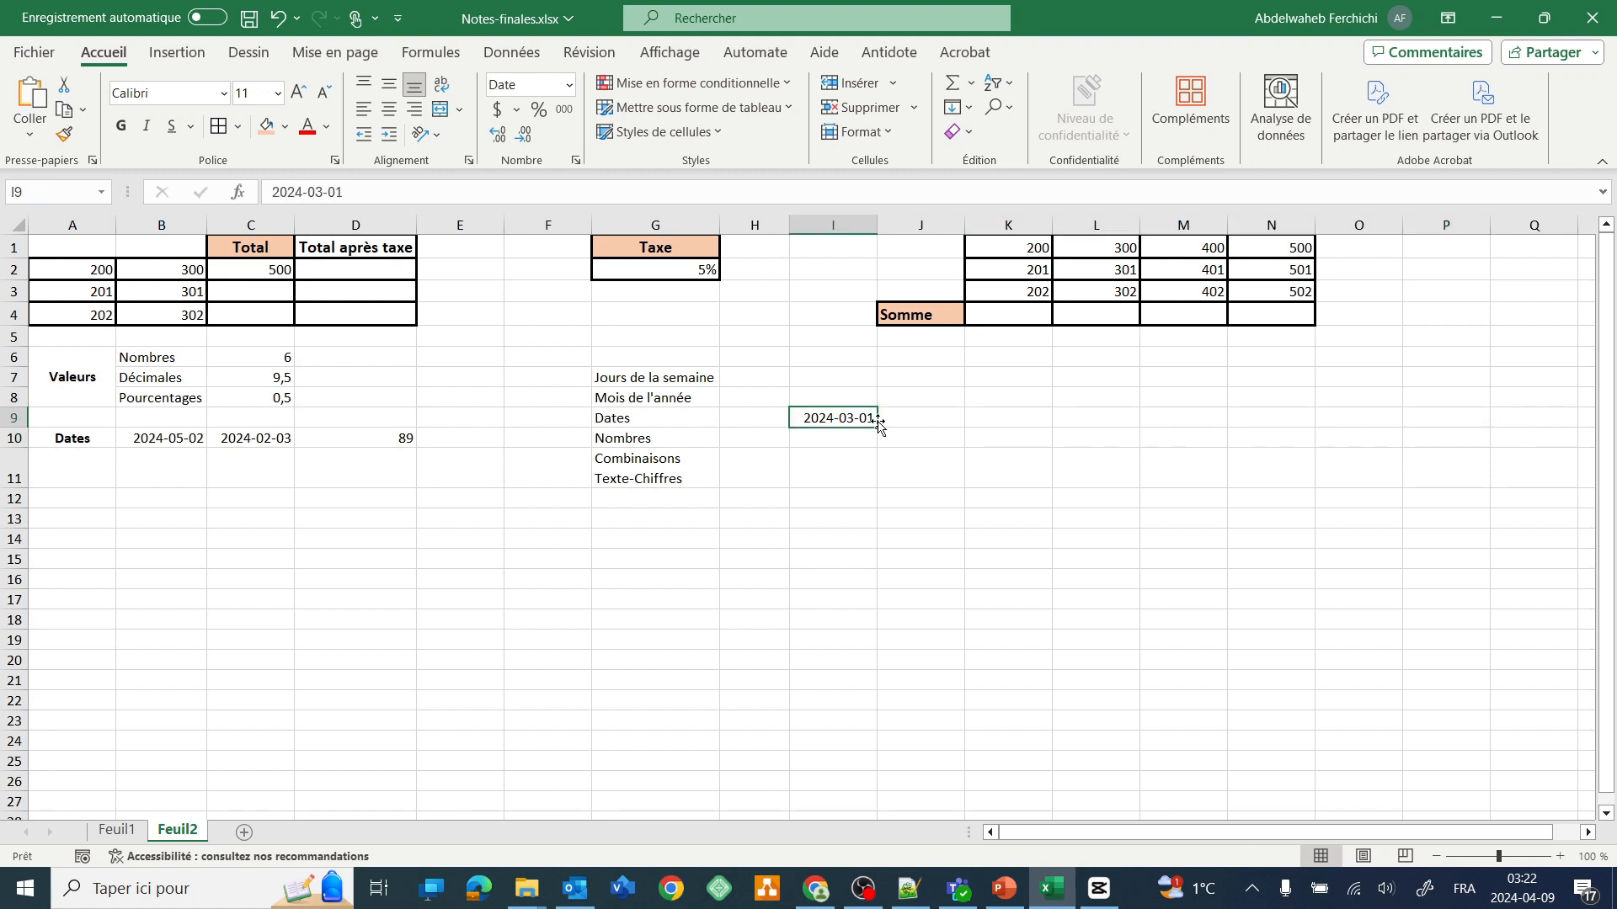
Fill the date from I9 across to P9 and apply Incrémenter les années.
left_click_drag(878, 426, 1486, 427)
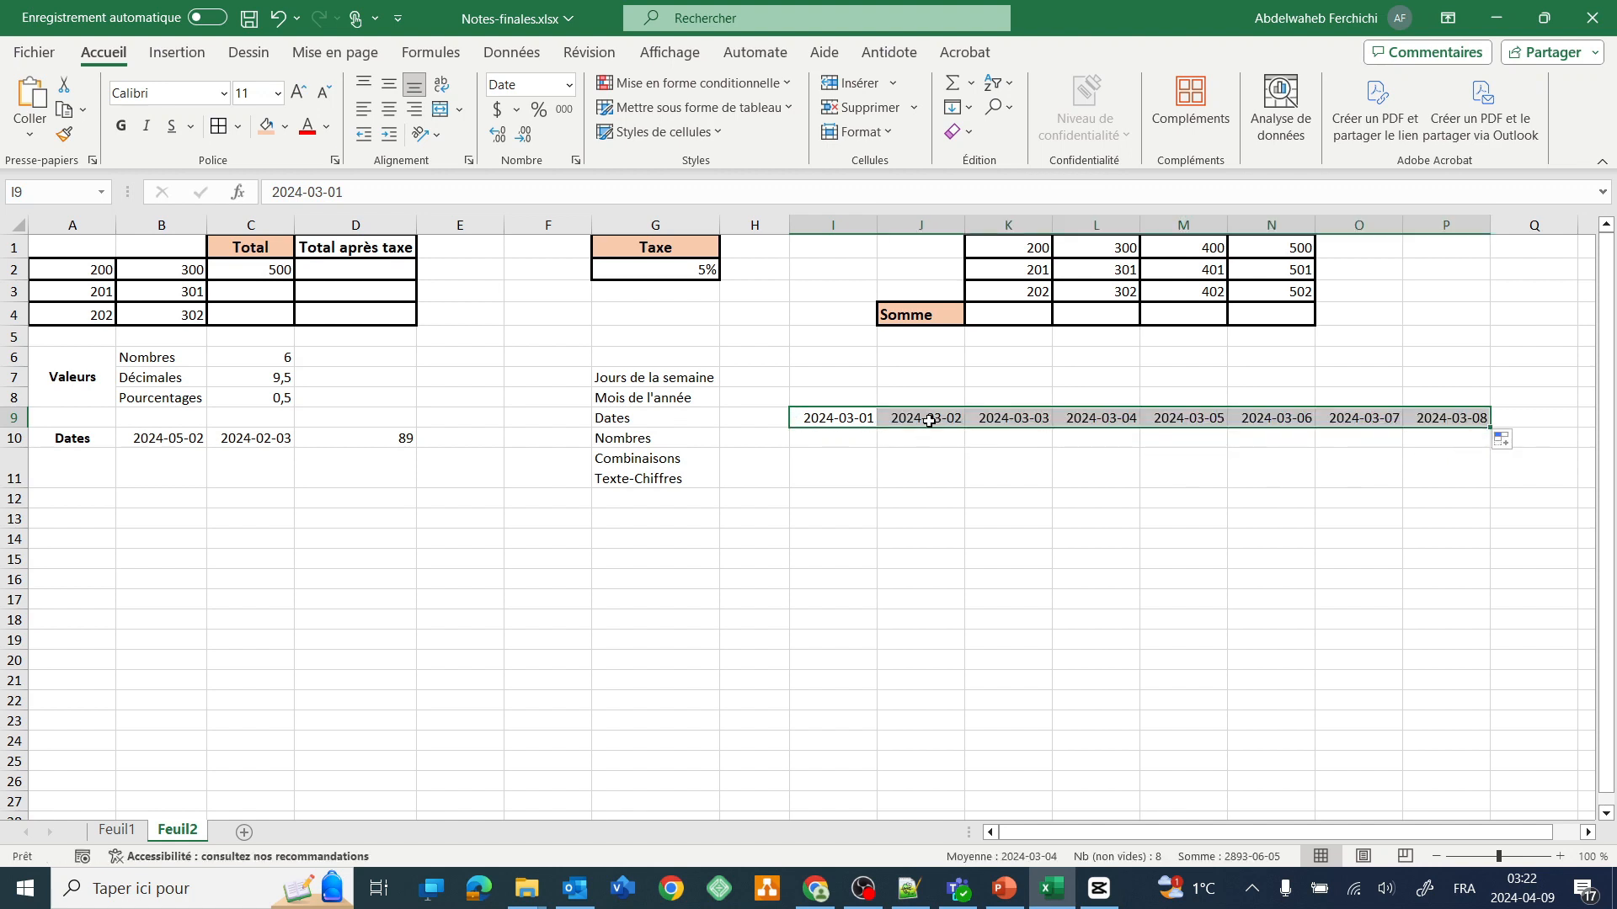
left_click(1502, 440)
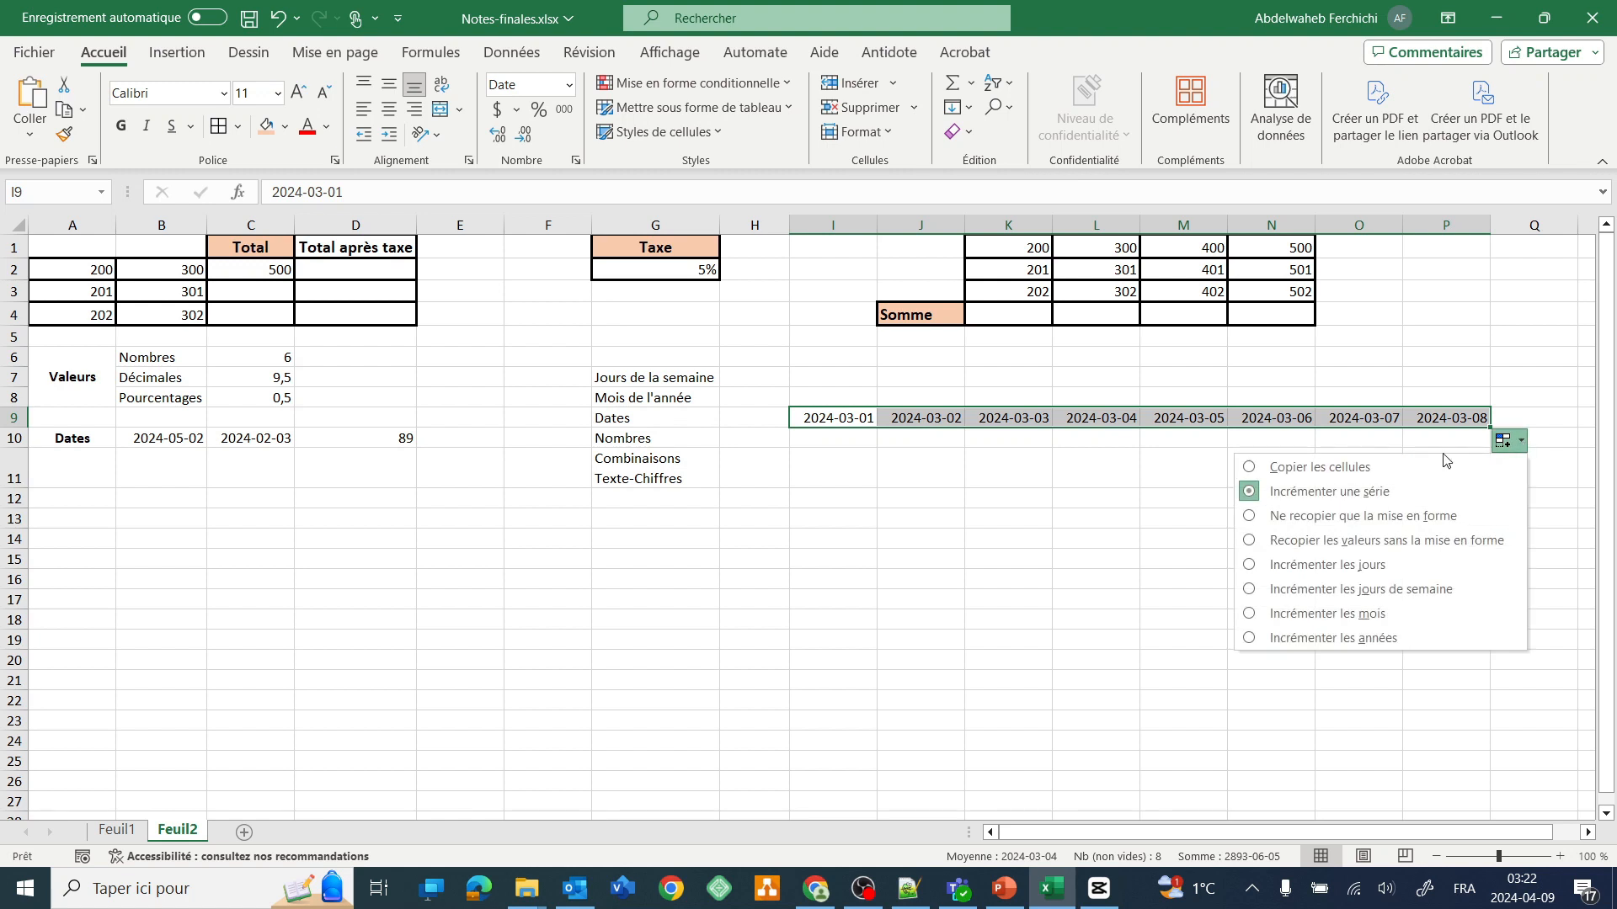
left_click(1339, 638)
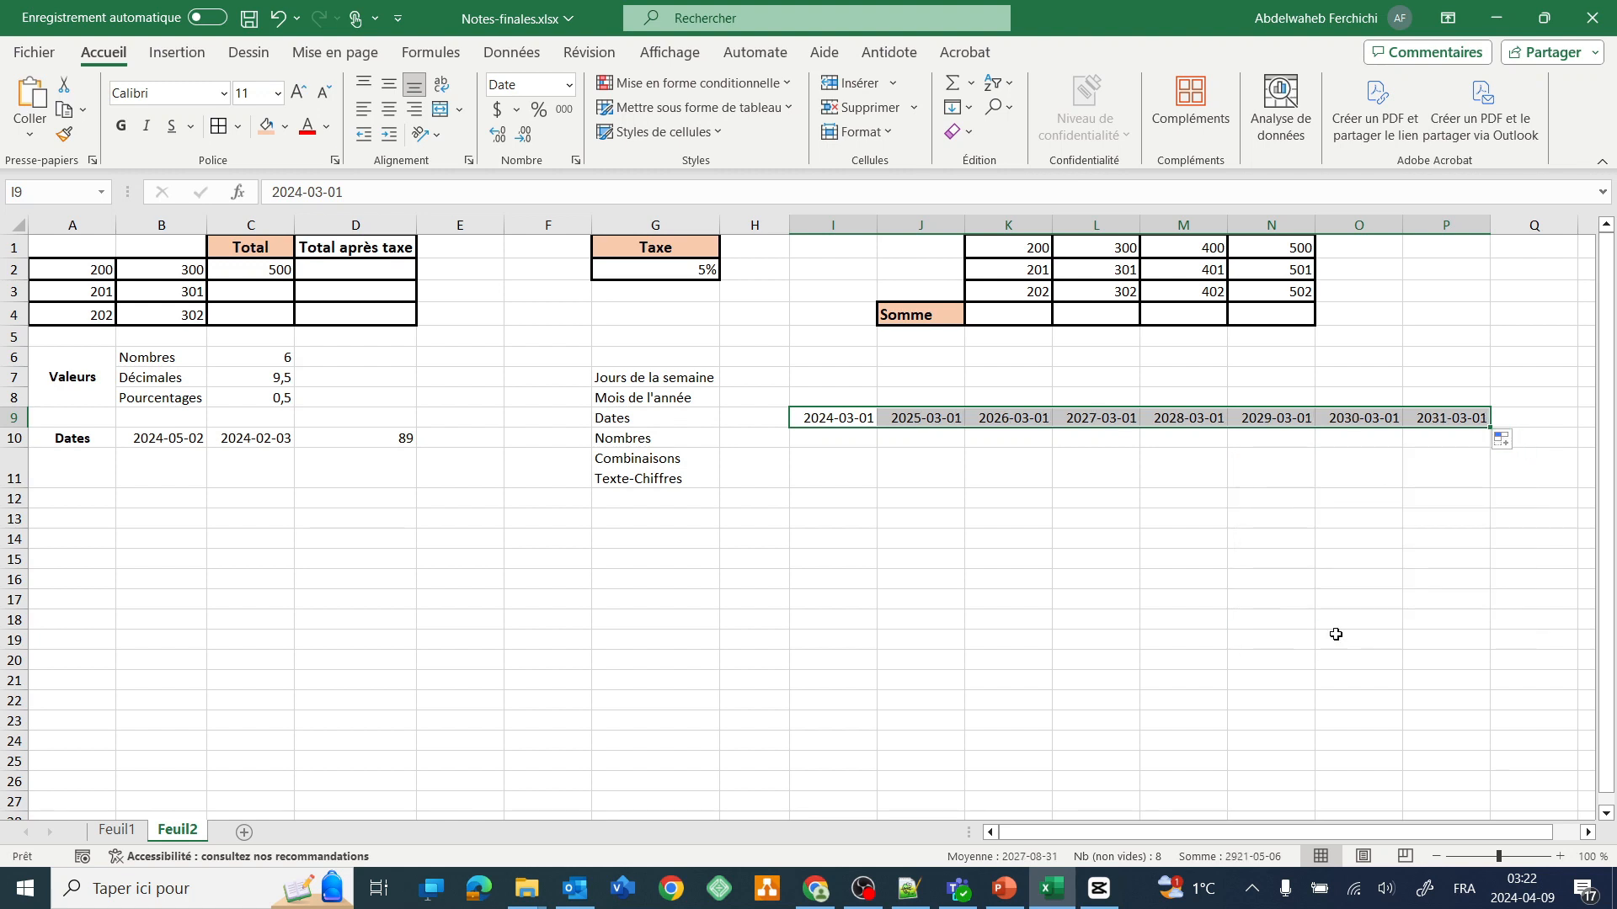
Compare the years of the filled dates in I9, J9 and P9.
double_click(821, 420)
double_click(821, 420)
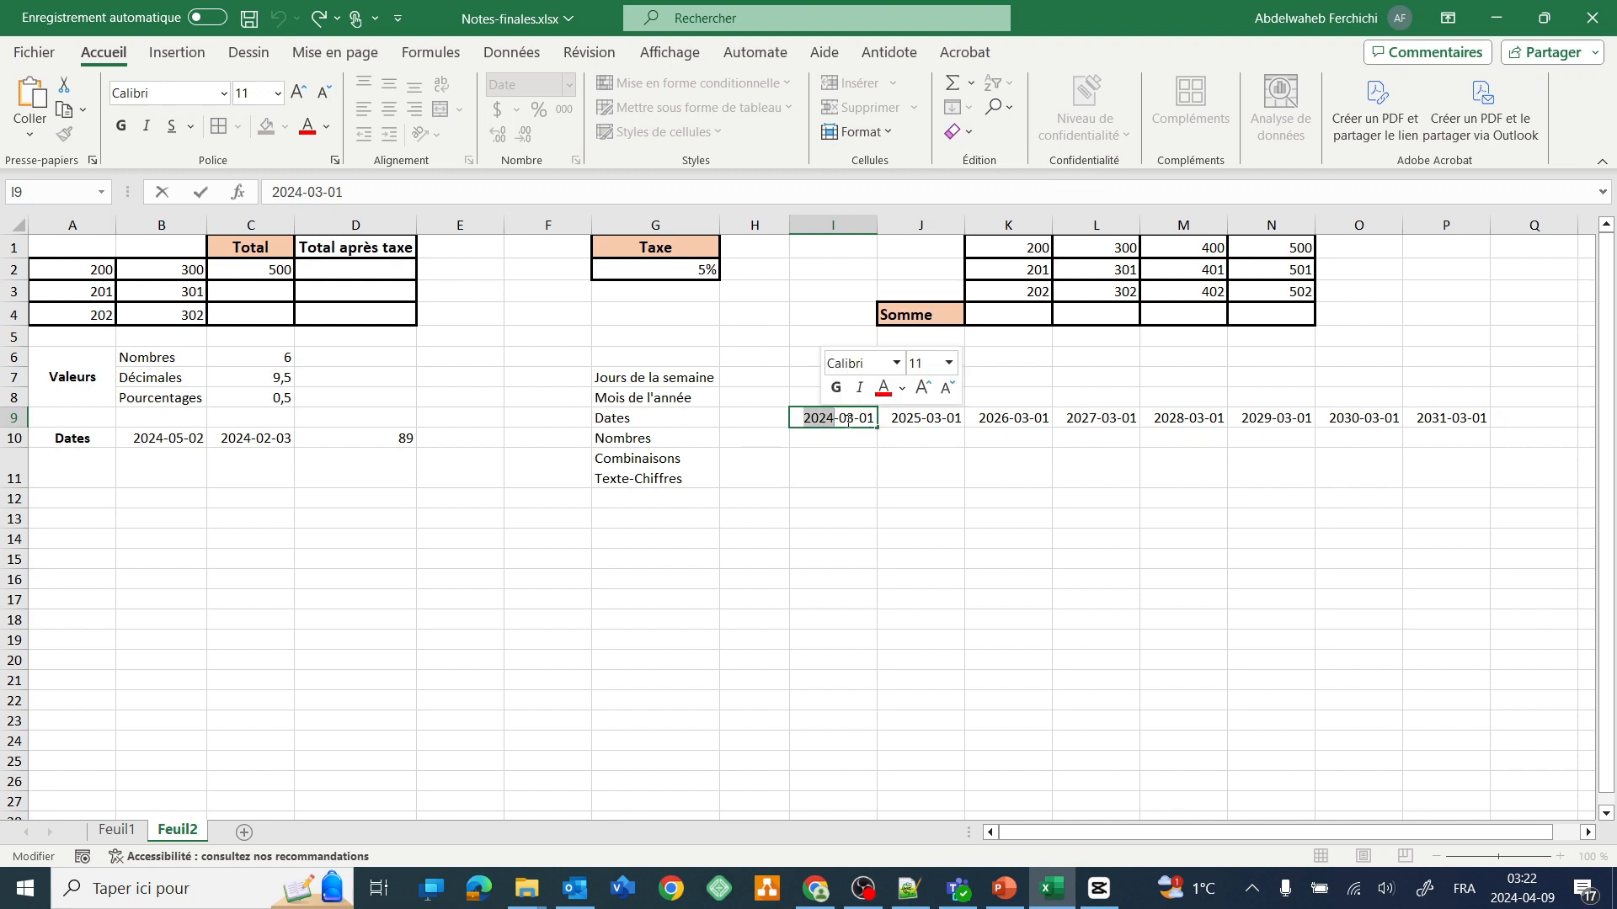
left_click(908, 419)
double_click(908, 419)
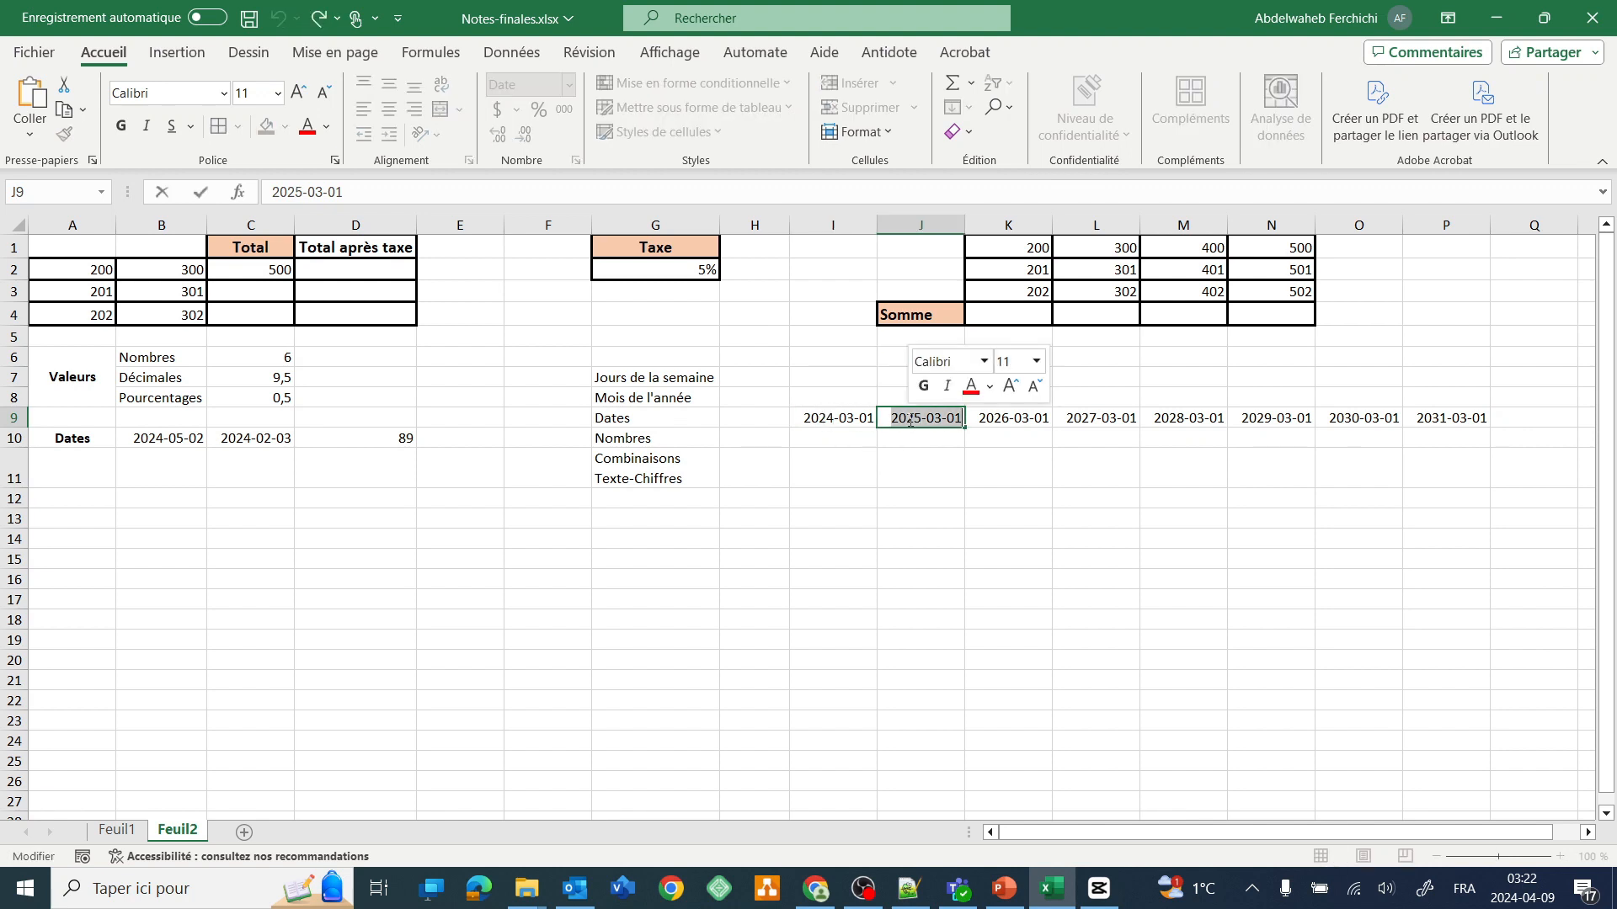
left_click(1466, 420)
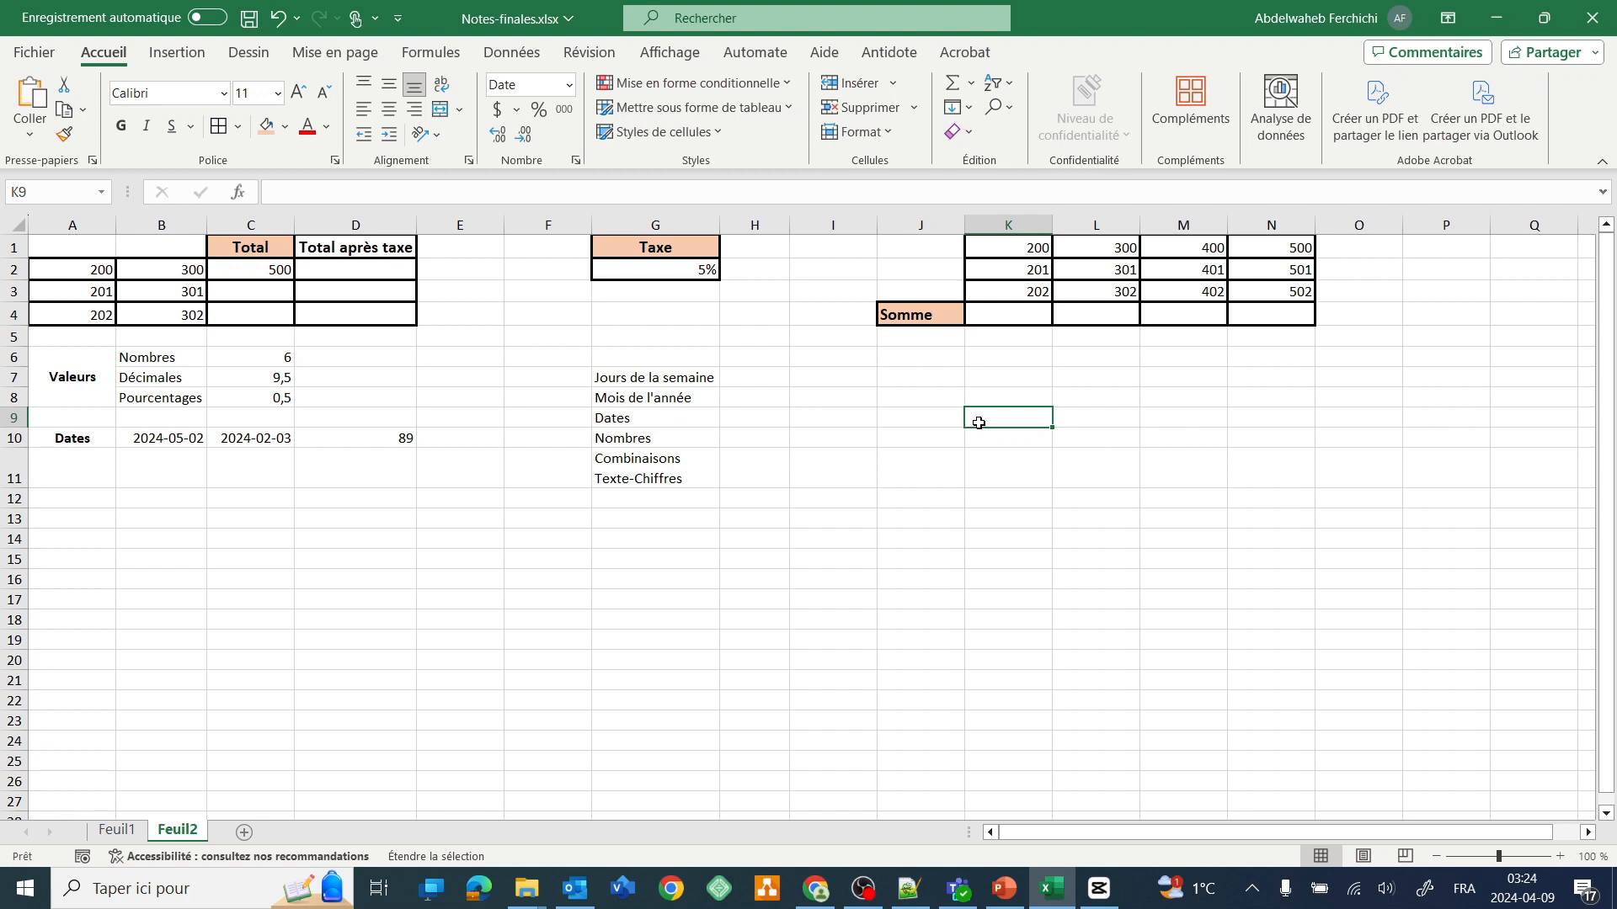
Turn off extended selection, enter 1 in I10 and fill it across to P10.
left_click(831, 440)
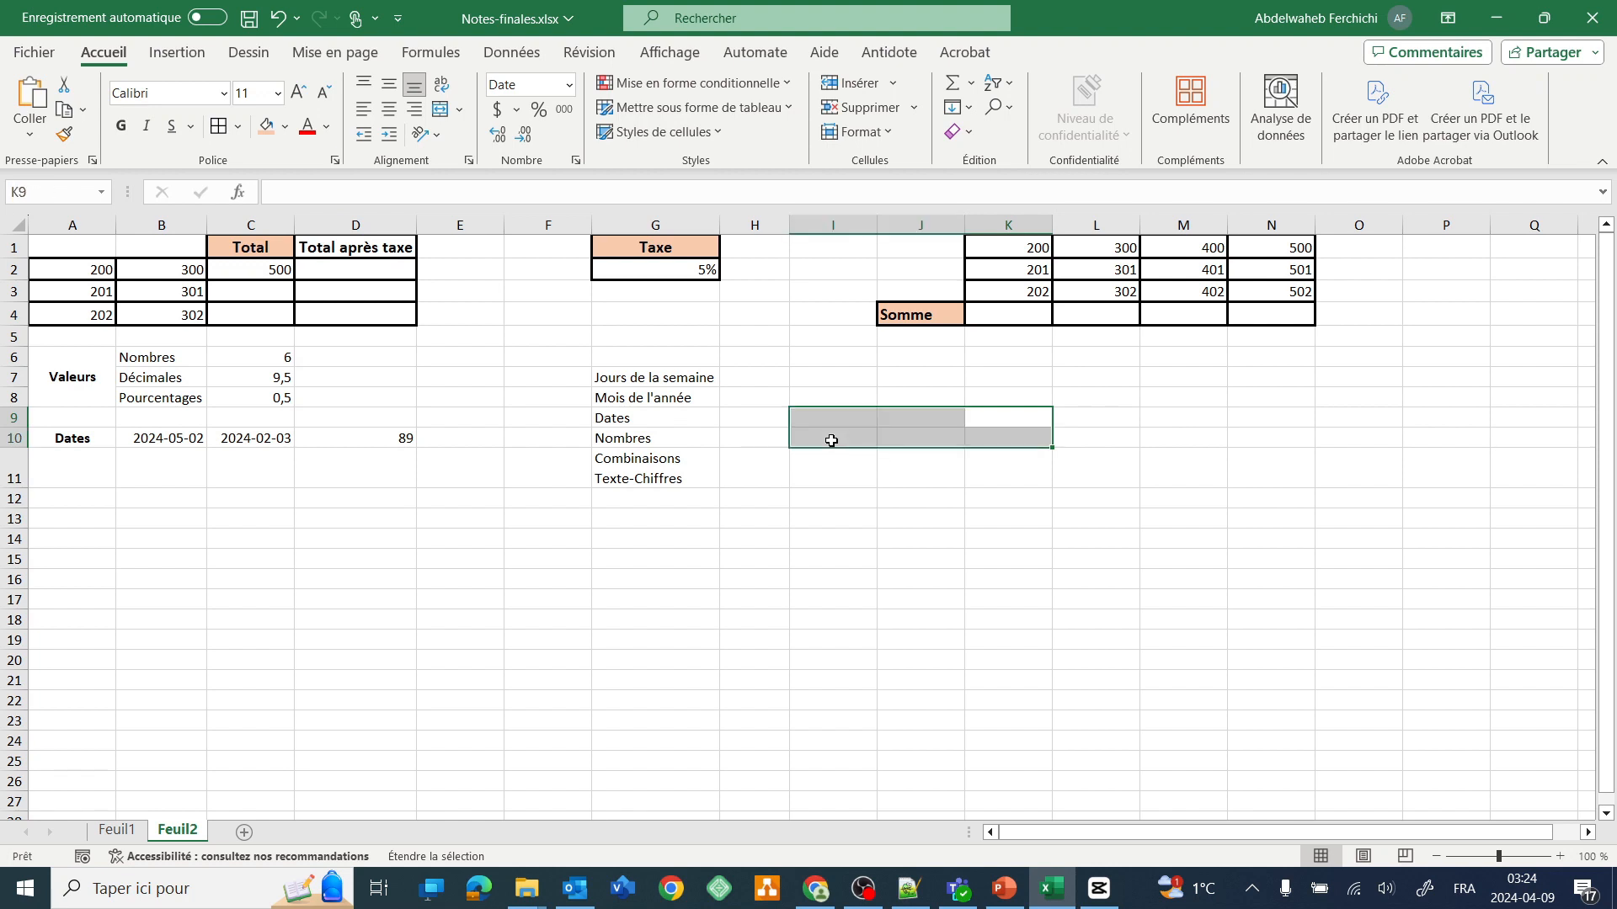
key("F8")
left_click(855, 440)
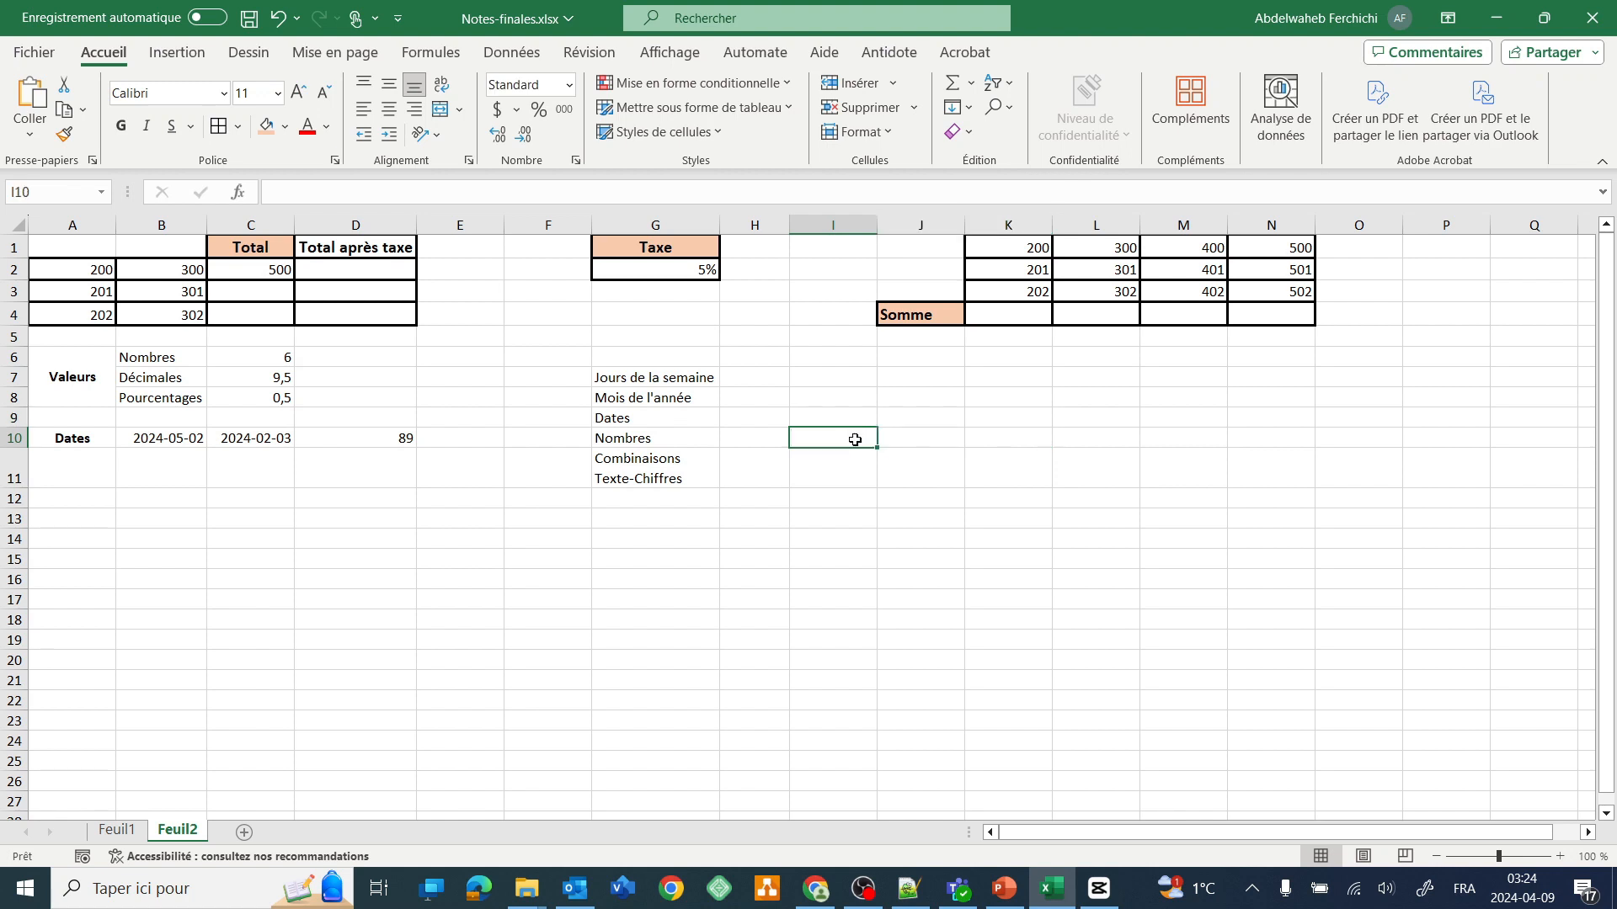
type("1")
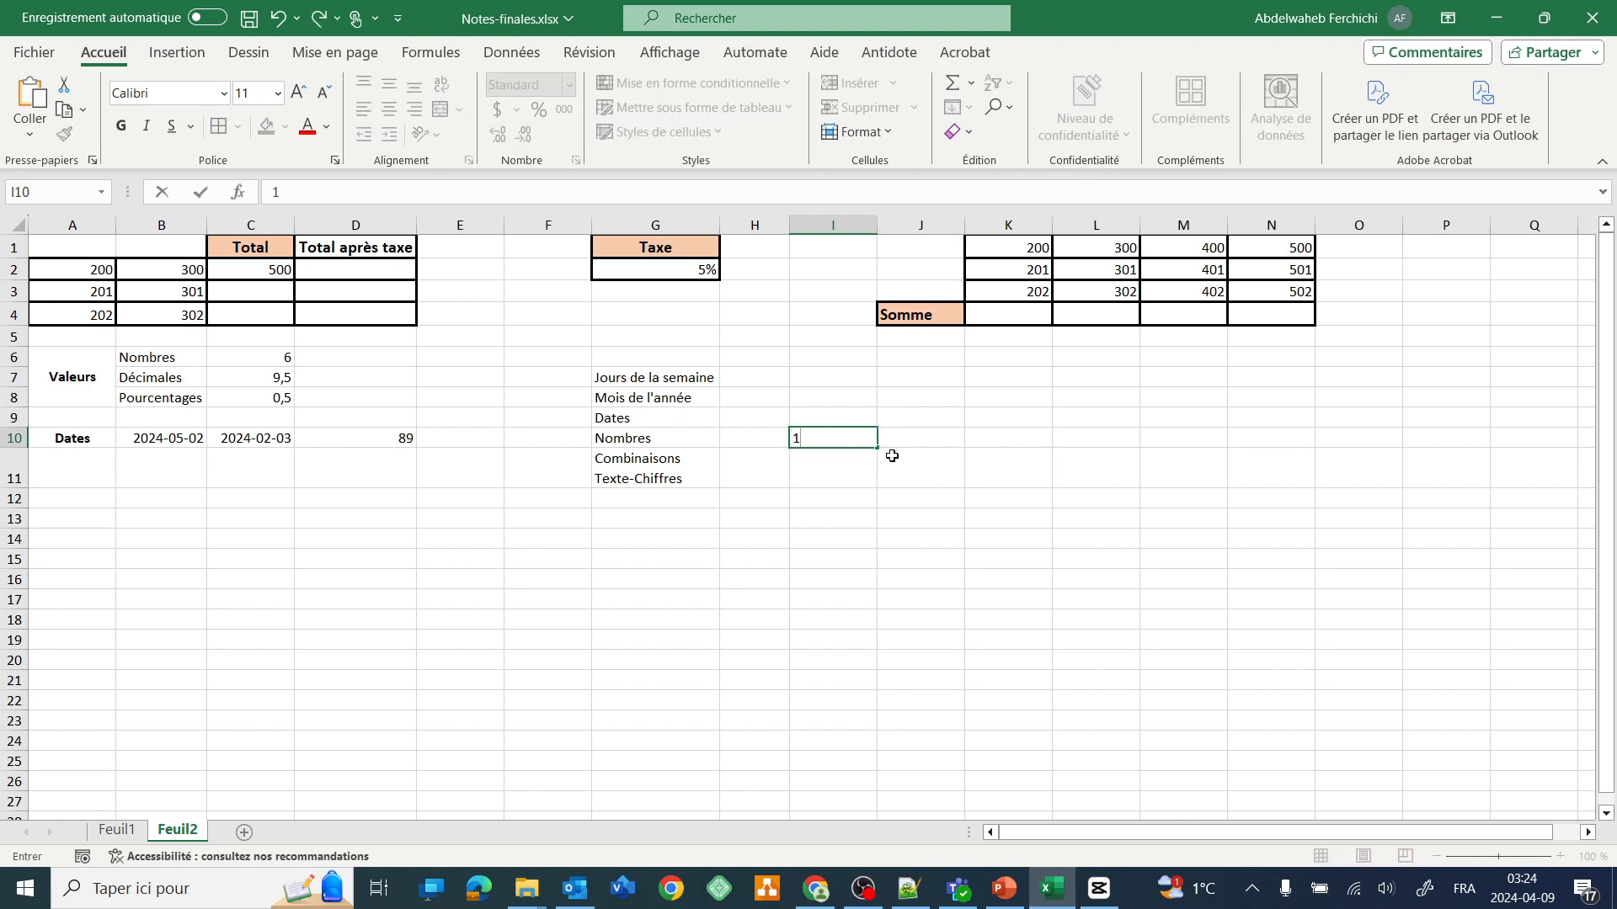
left_click_drag(881, 451, 1471, 455)
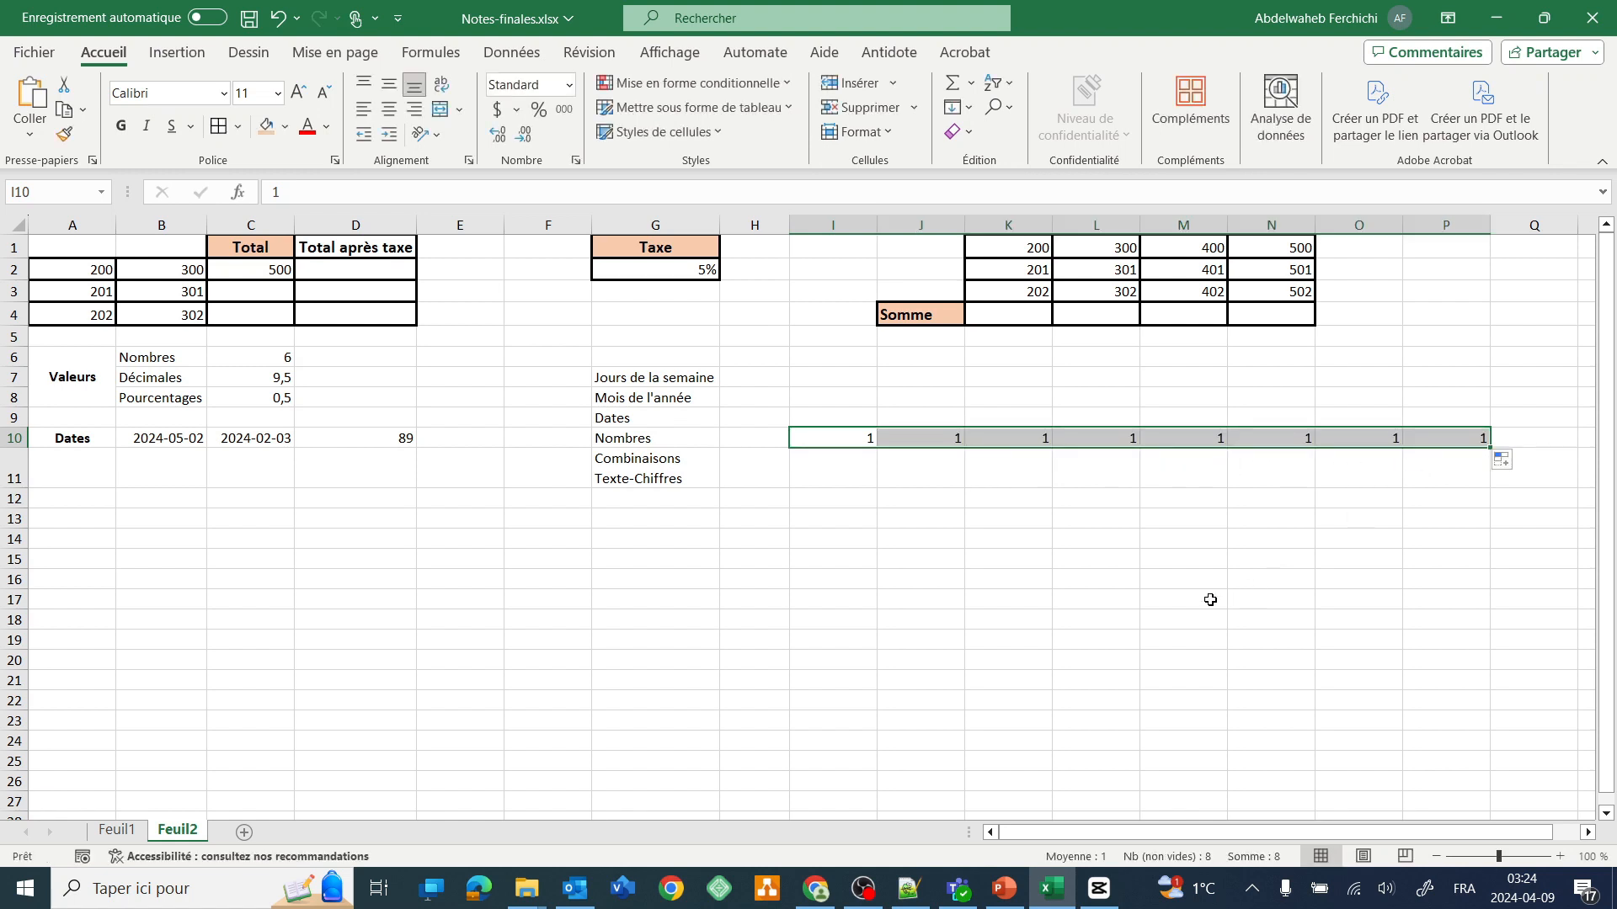
Change the number fill in I10:P10 to Incrémenter une série and reopen its fill options.
left_click(1518, 466)
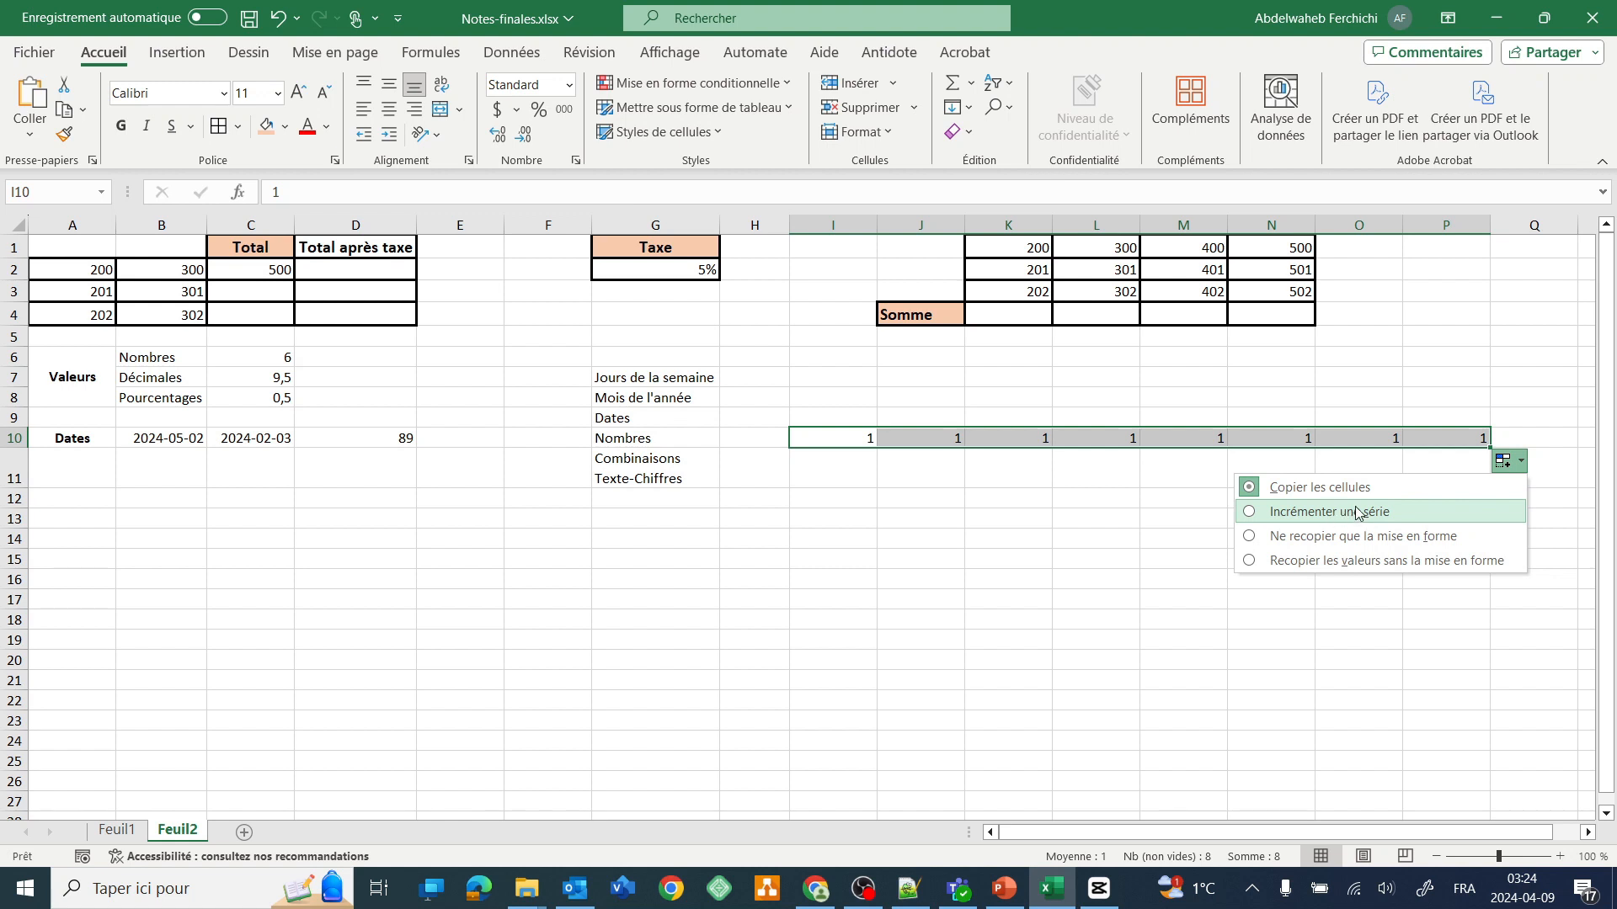
left_click(1249, 511)
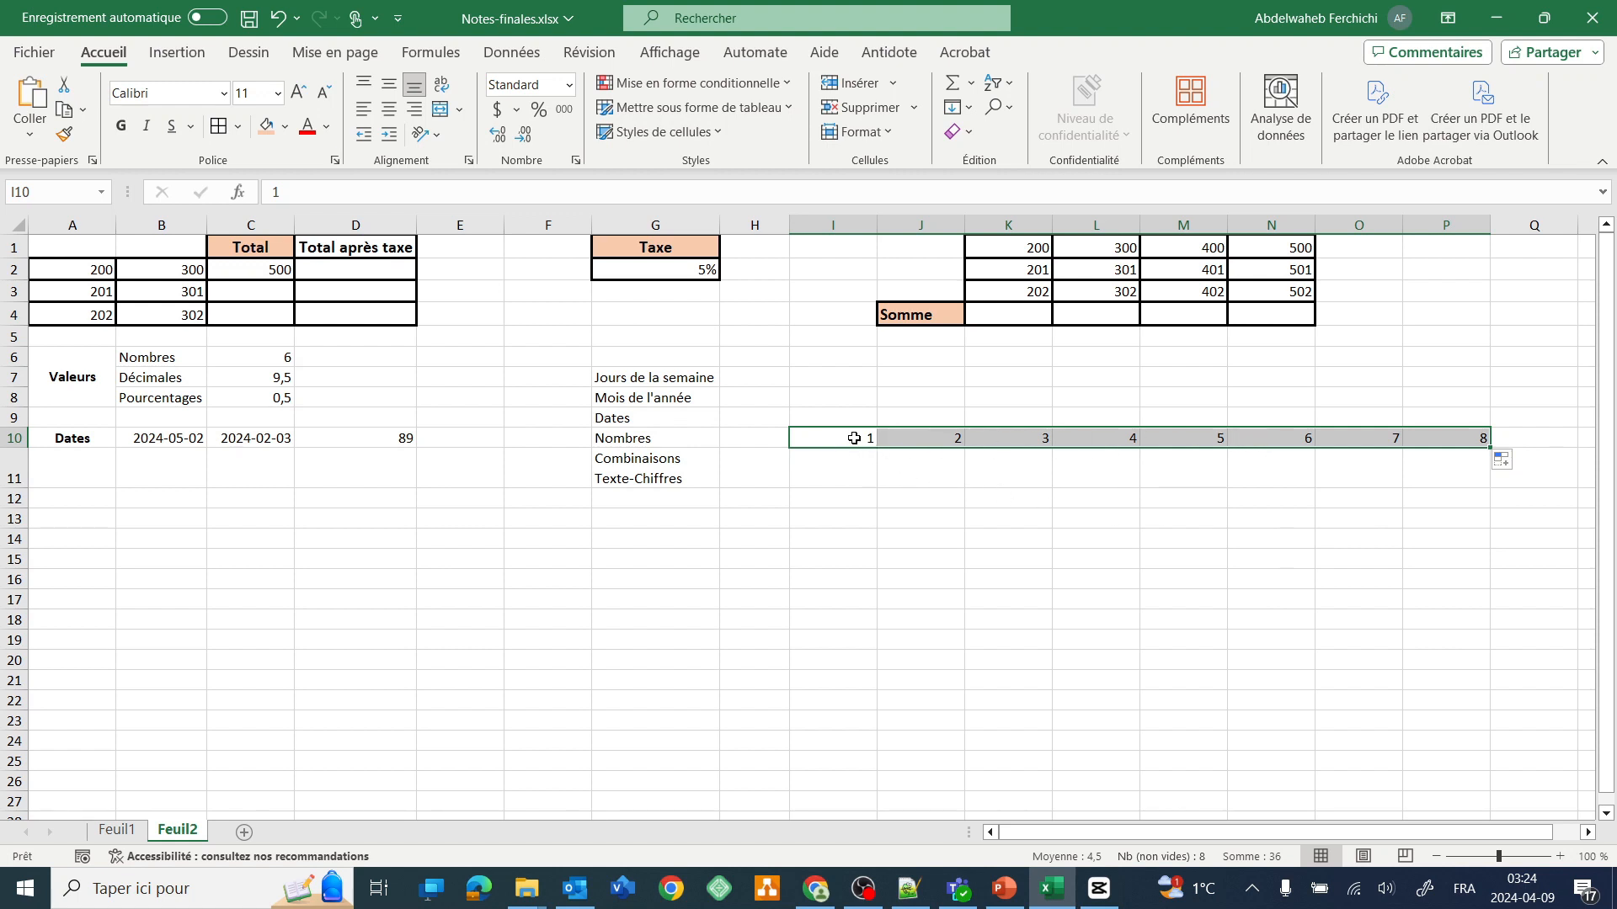
left_click(1522, 462)
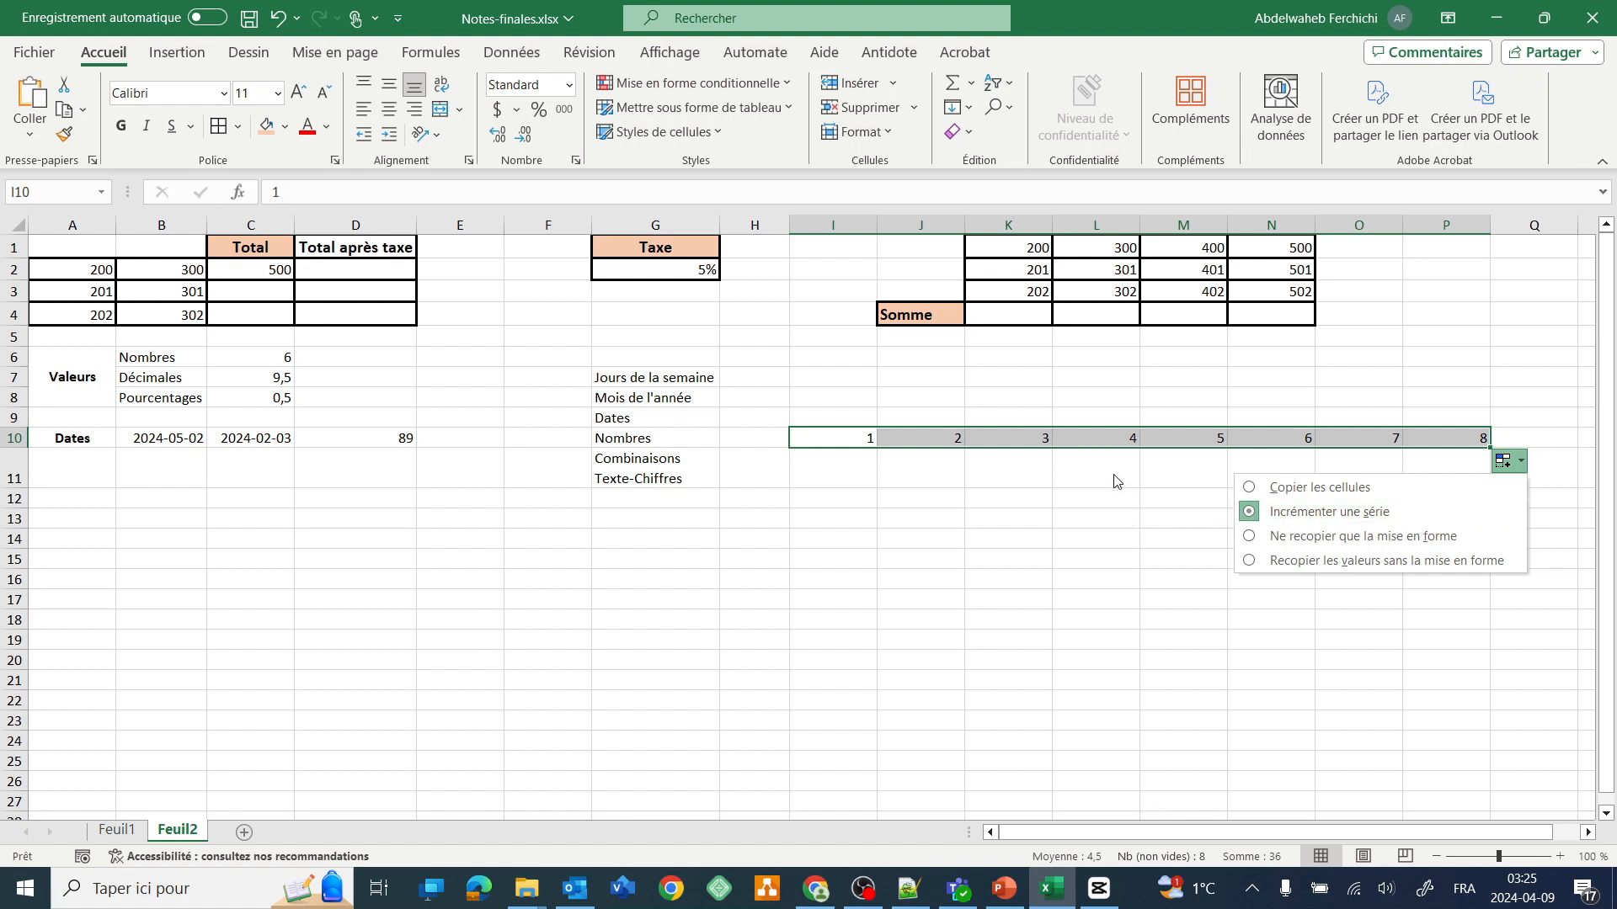
Enter Fact-01 in I11 and fill the text-number series across to P11.
left_click(918, 398)
key("F8")
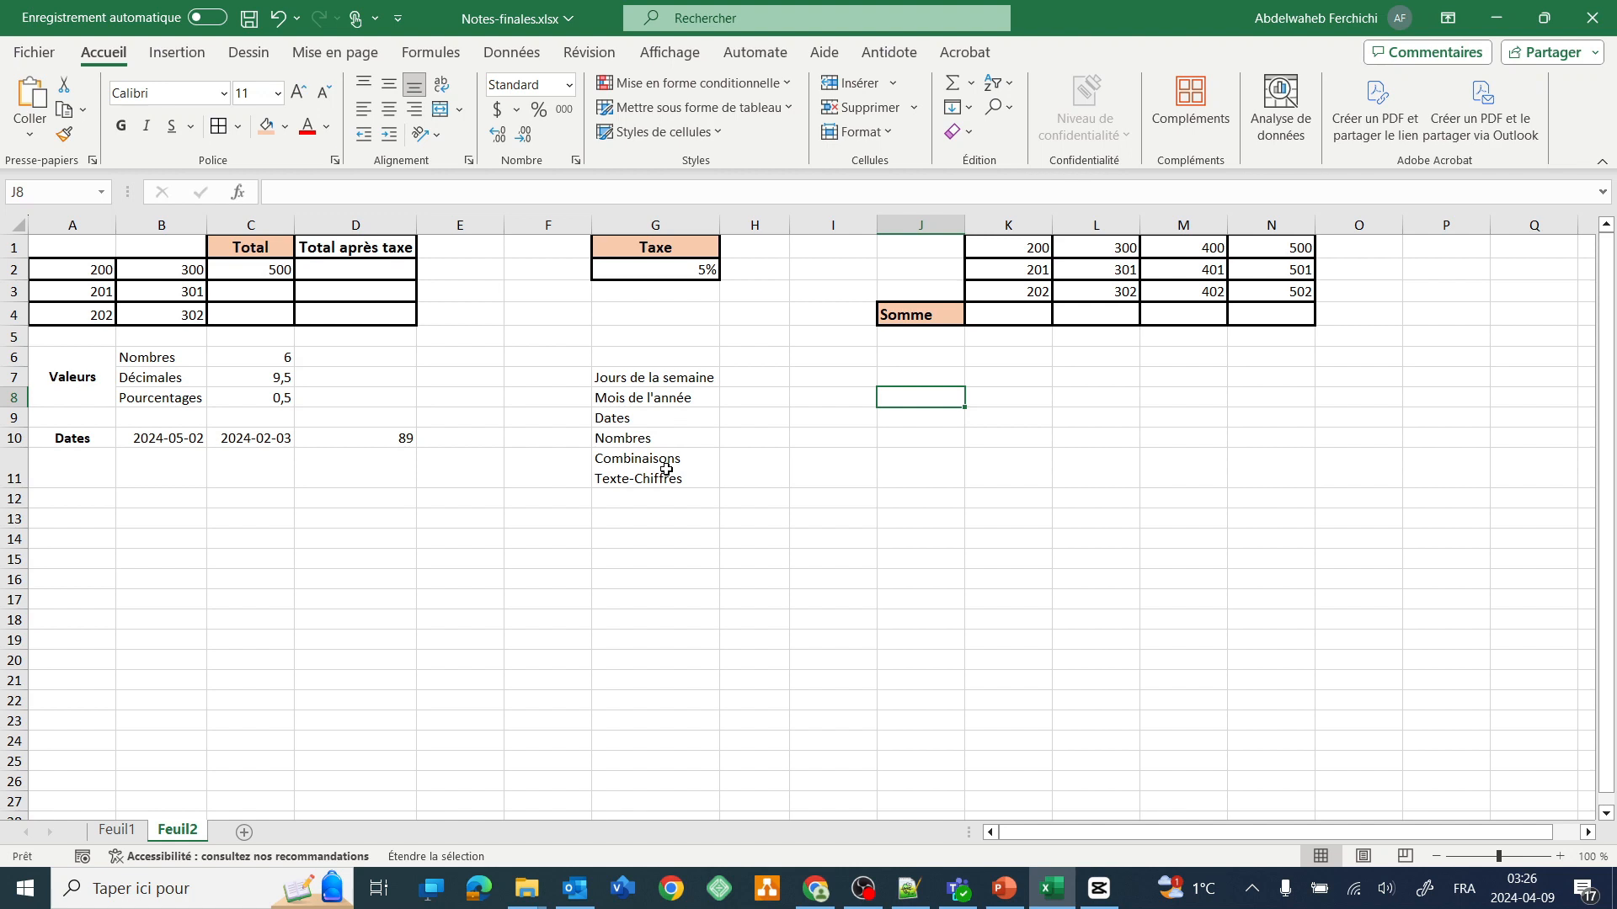
left_click(833, 468)
key("F8")
left_click(834, 469)
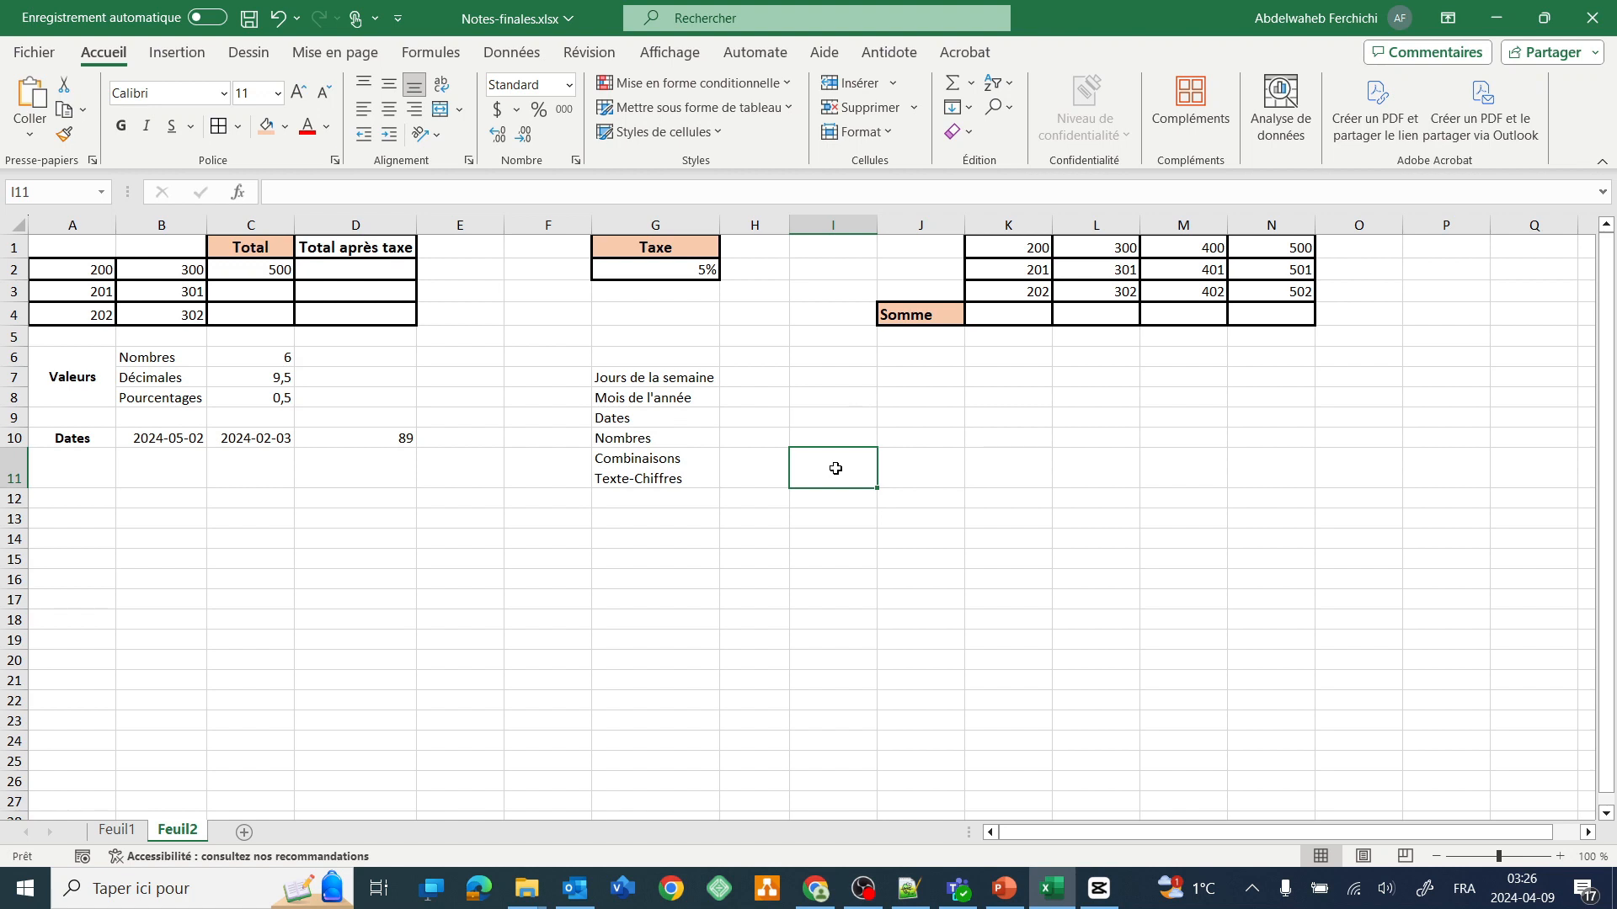
type("Fact")
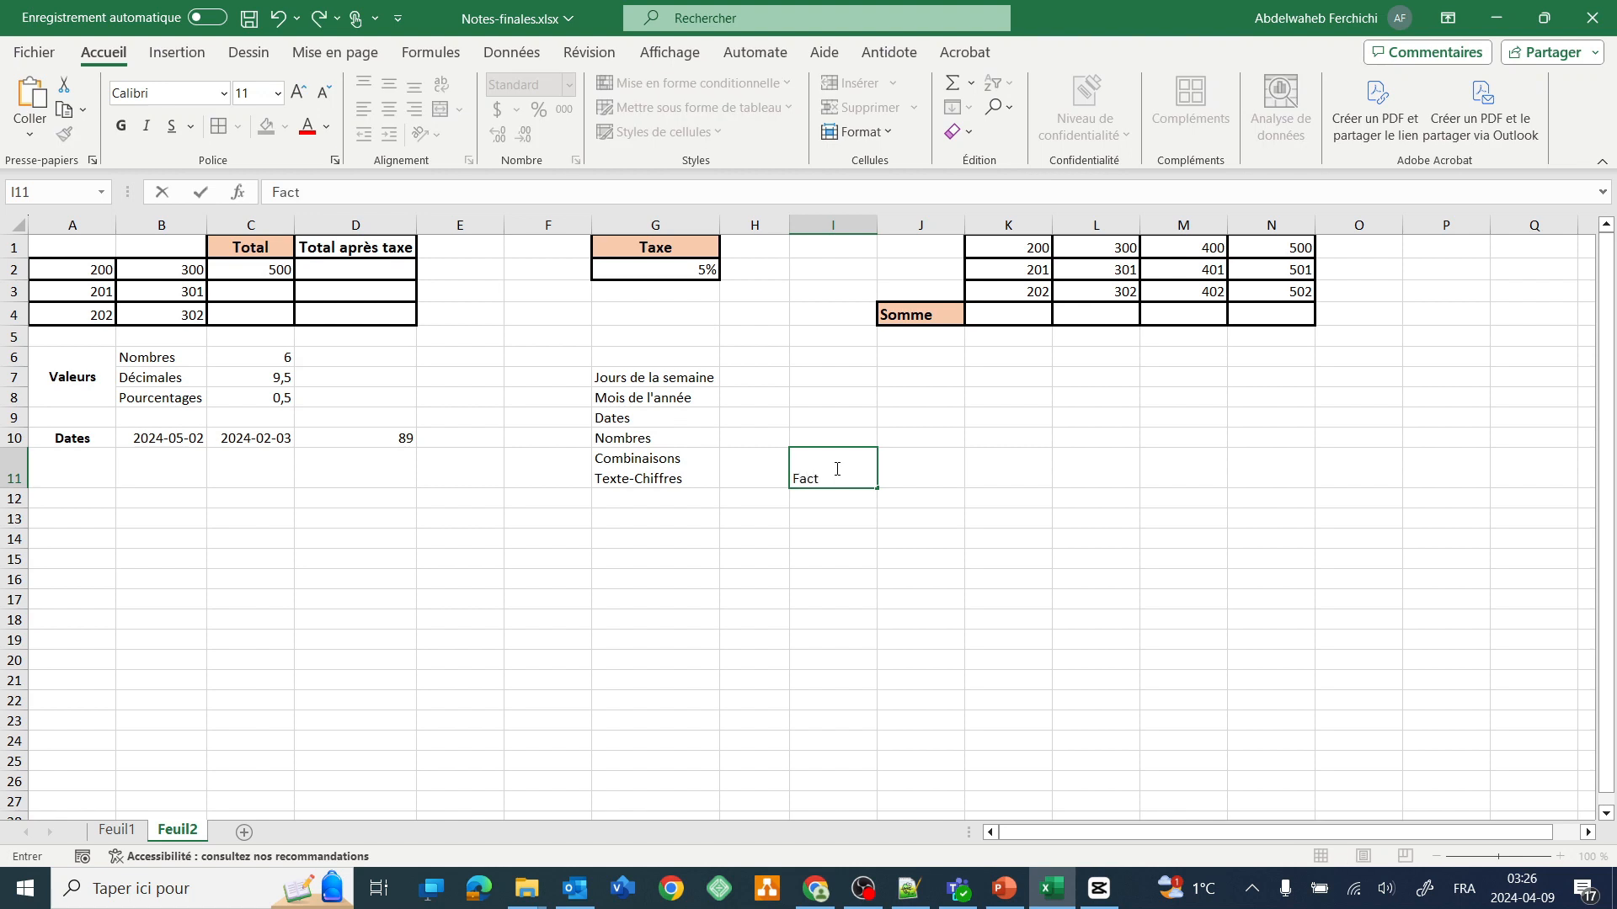
type("-01")
key("Return")
left_click(840, 468)
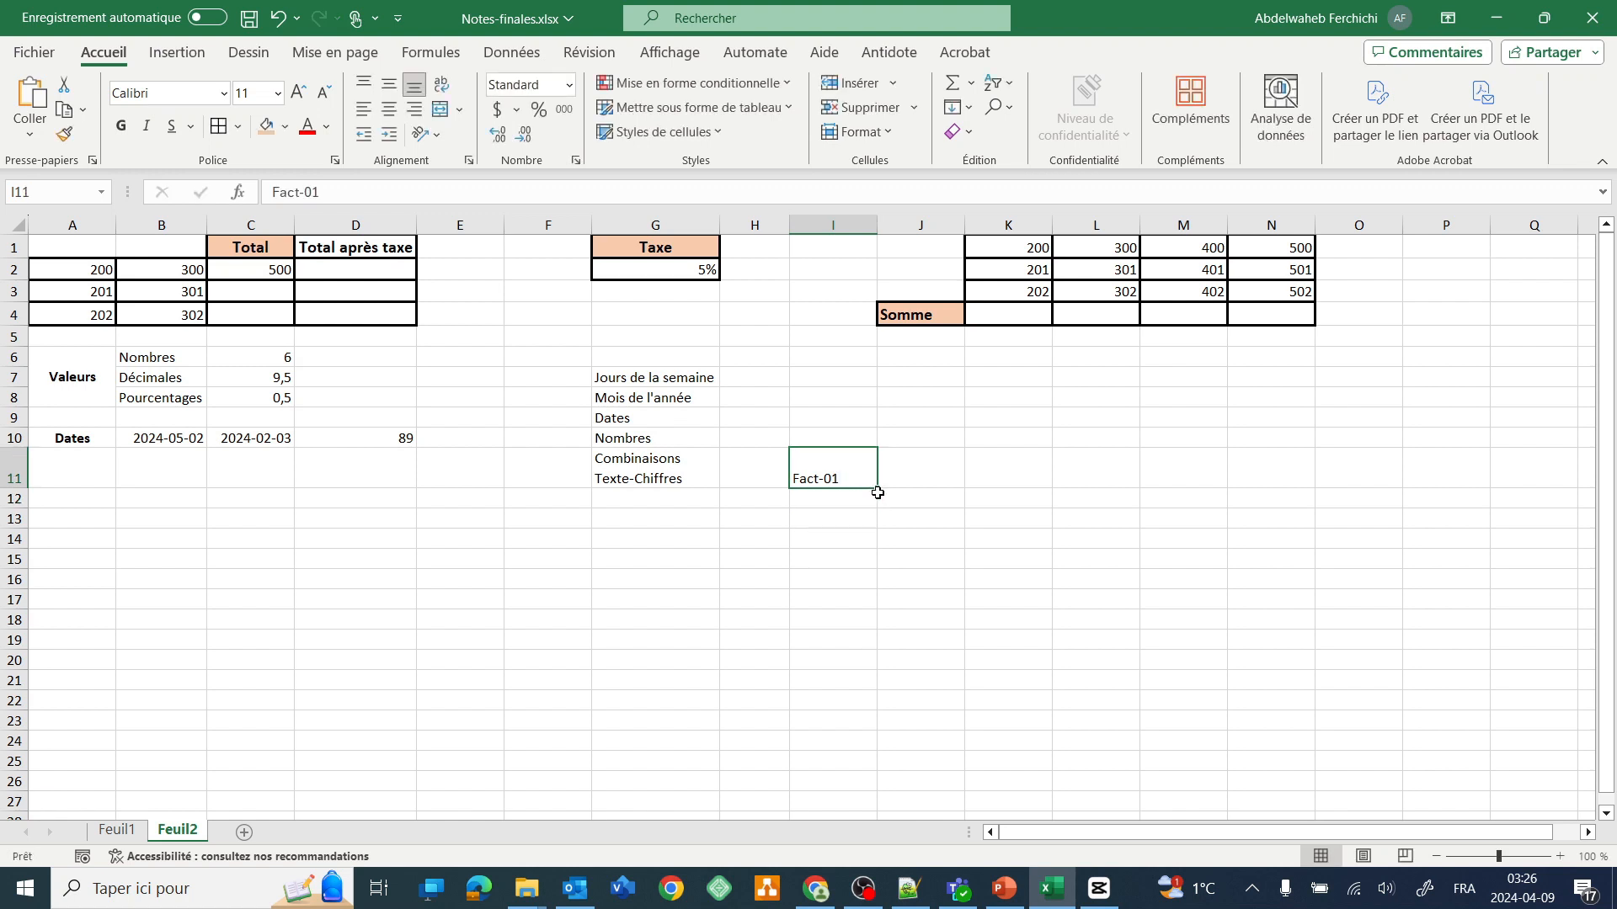
left_click_drag(875, 488, 1449, 483)
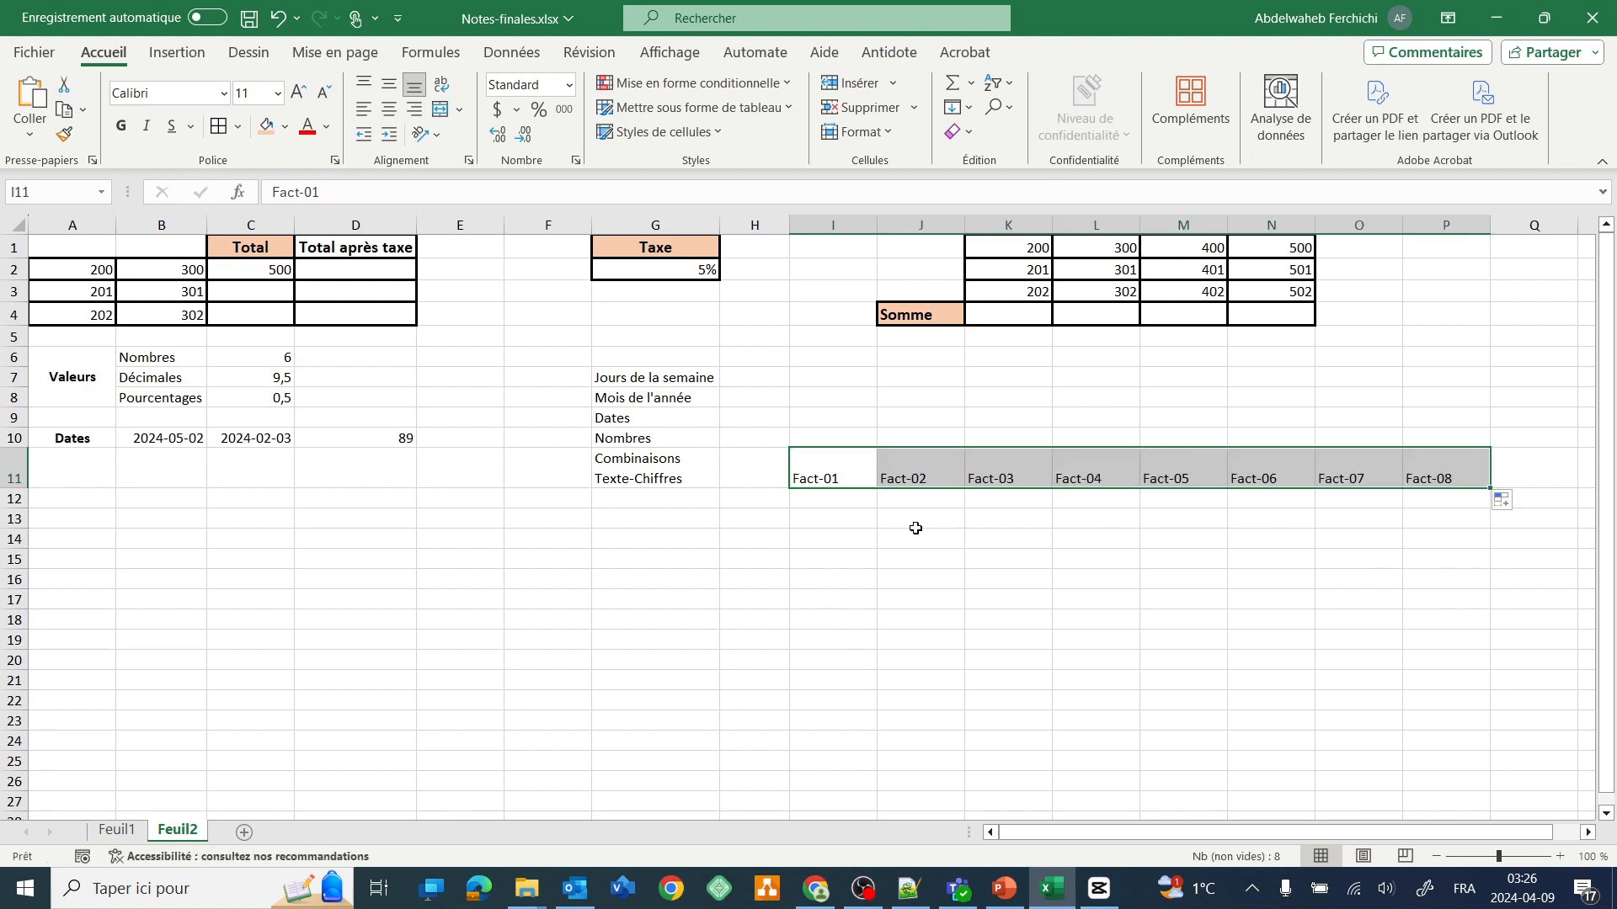
Compare the text and number parts of the entries in I11 and J11.
left_click(818, 487)
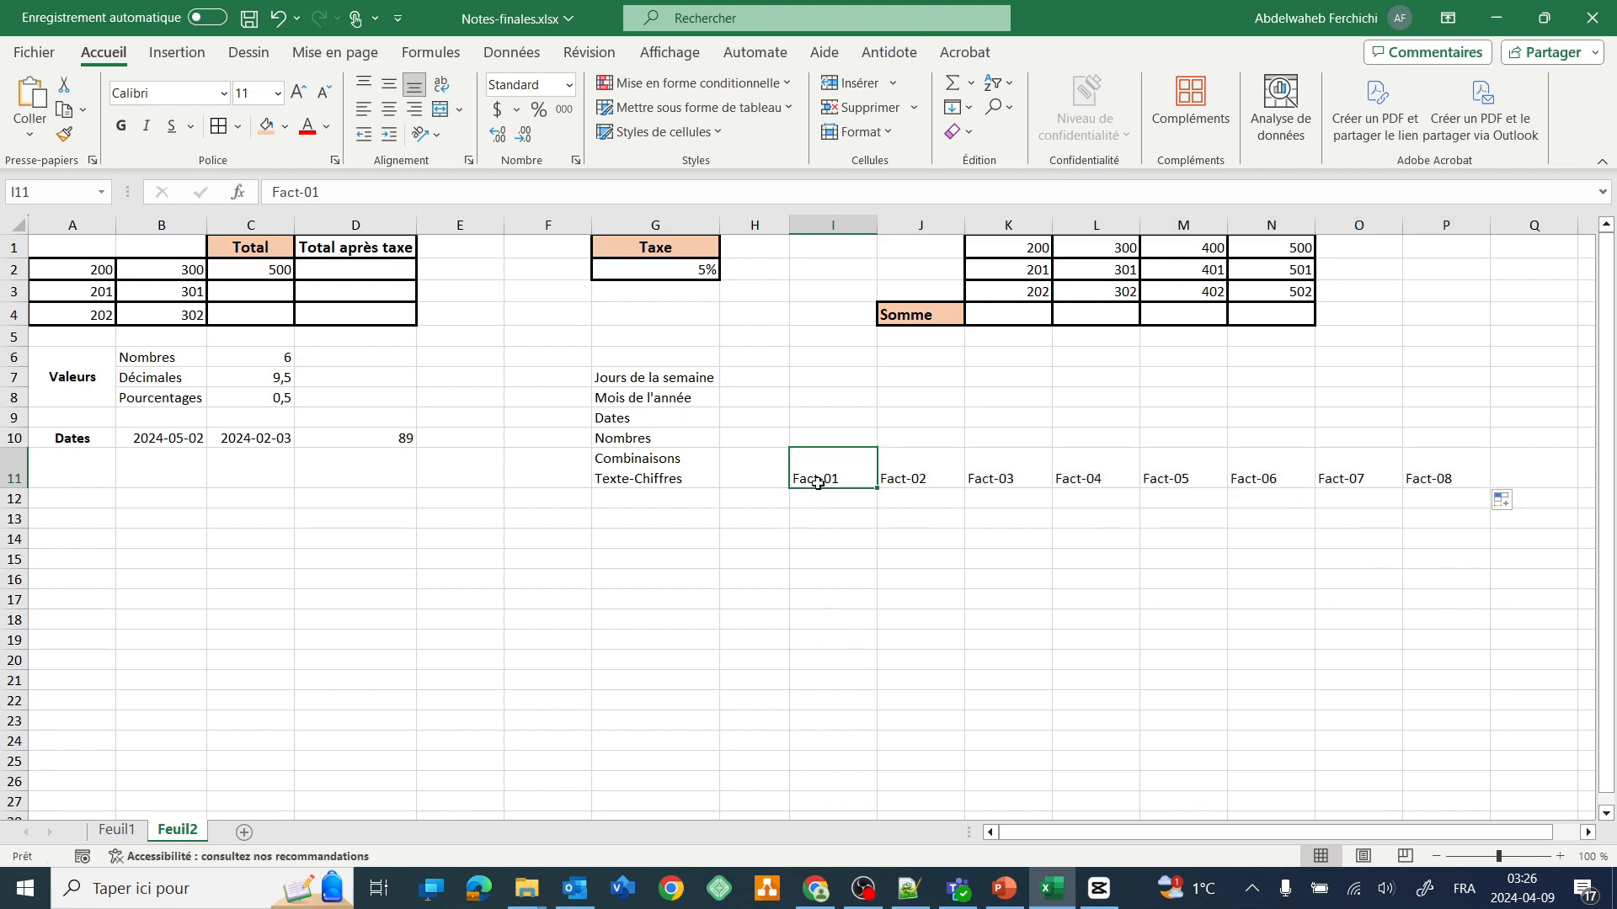
double_click(809, 480)
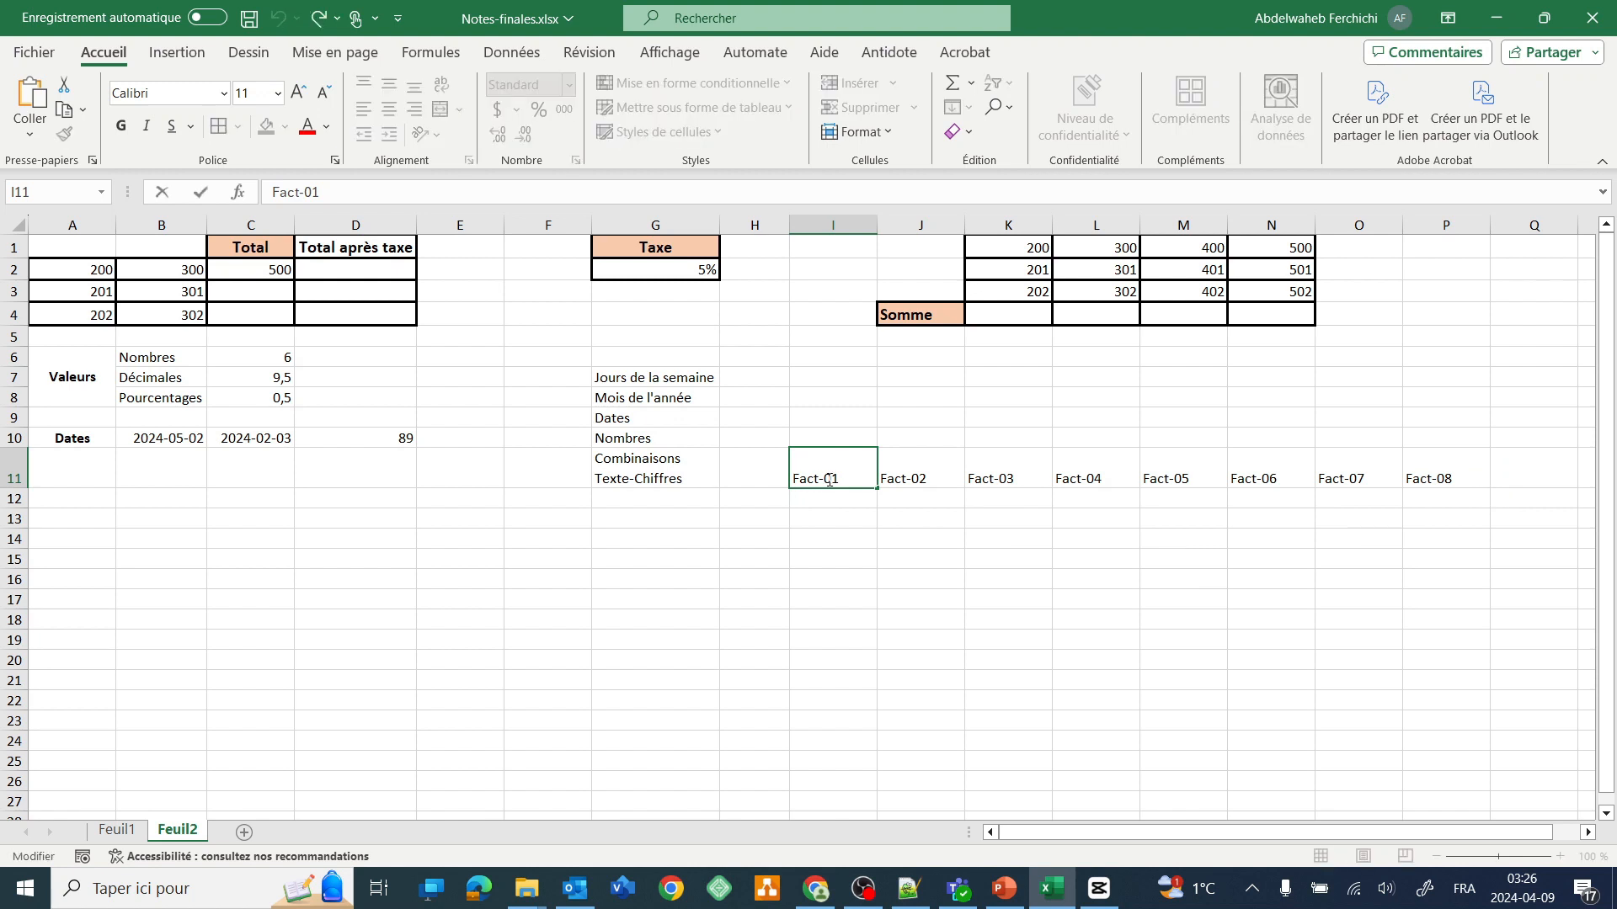
left_click(917, 478)
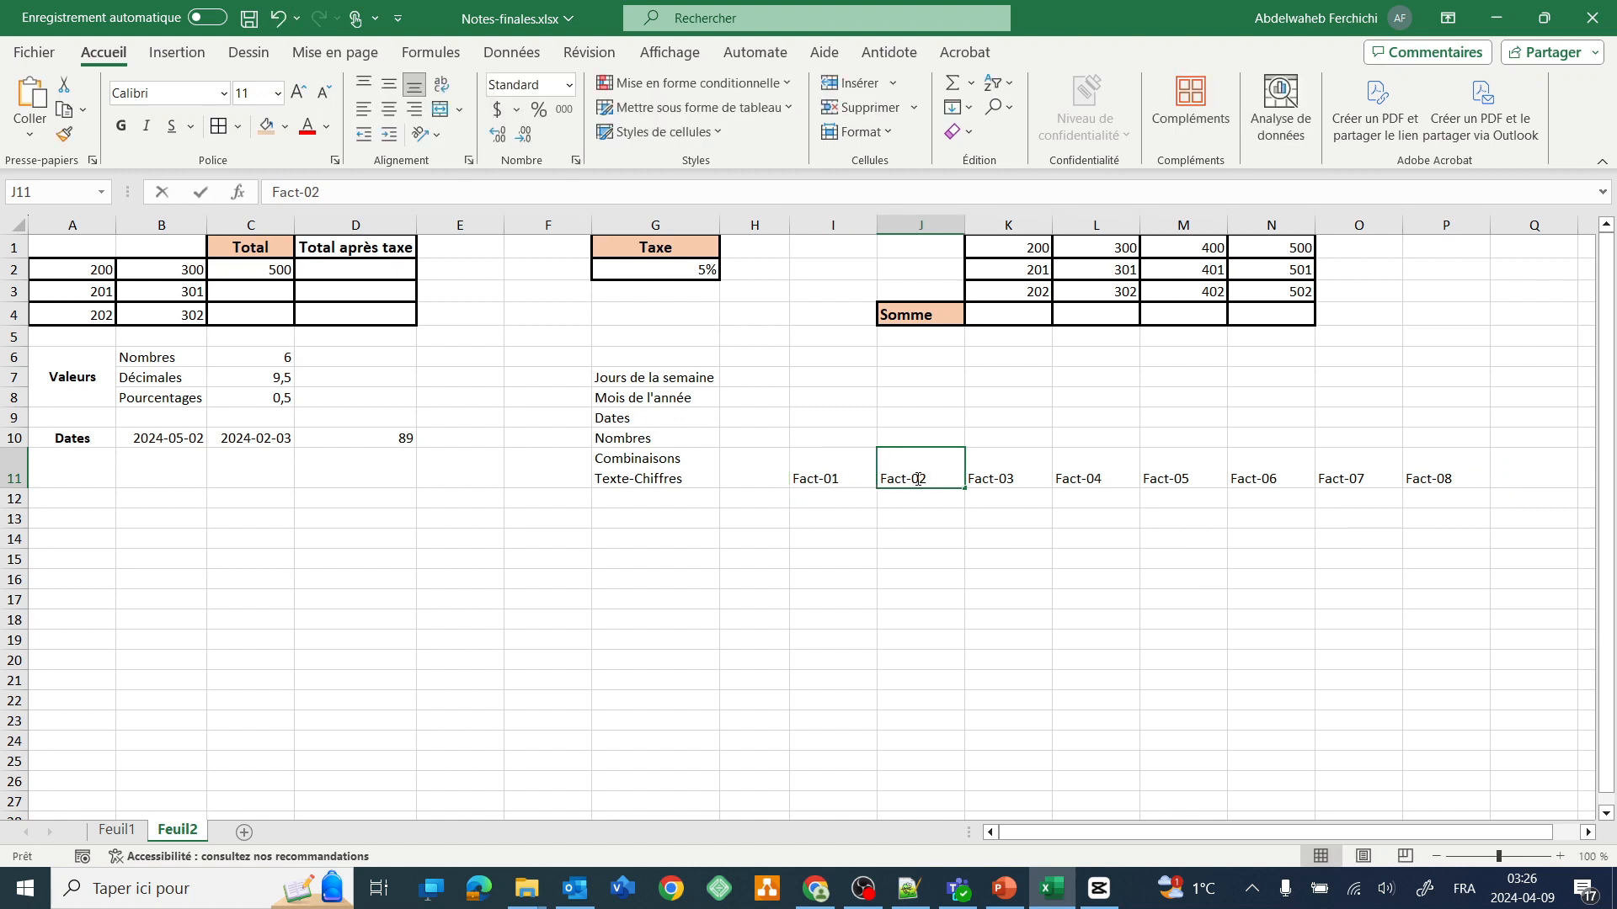
double_click(917, 479)
Clear the text-number series in I11:P11, then re-enter Fact-01 in I11 and fill it across to P11.
left_click_drag(847, 473, 1445, 478)
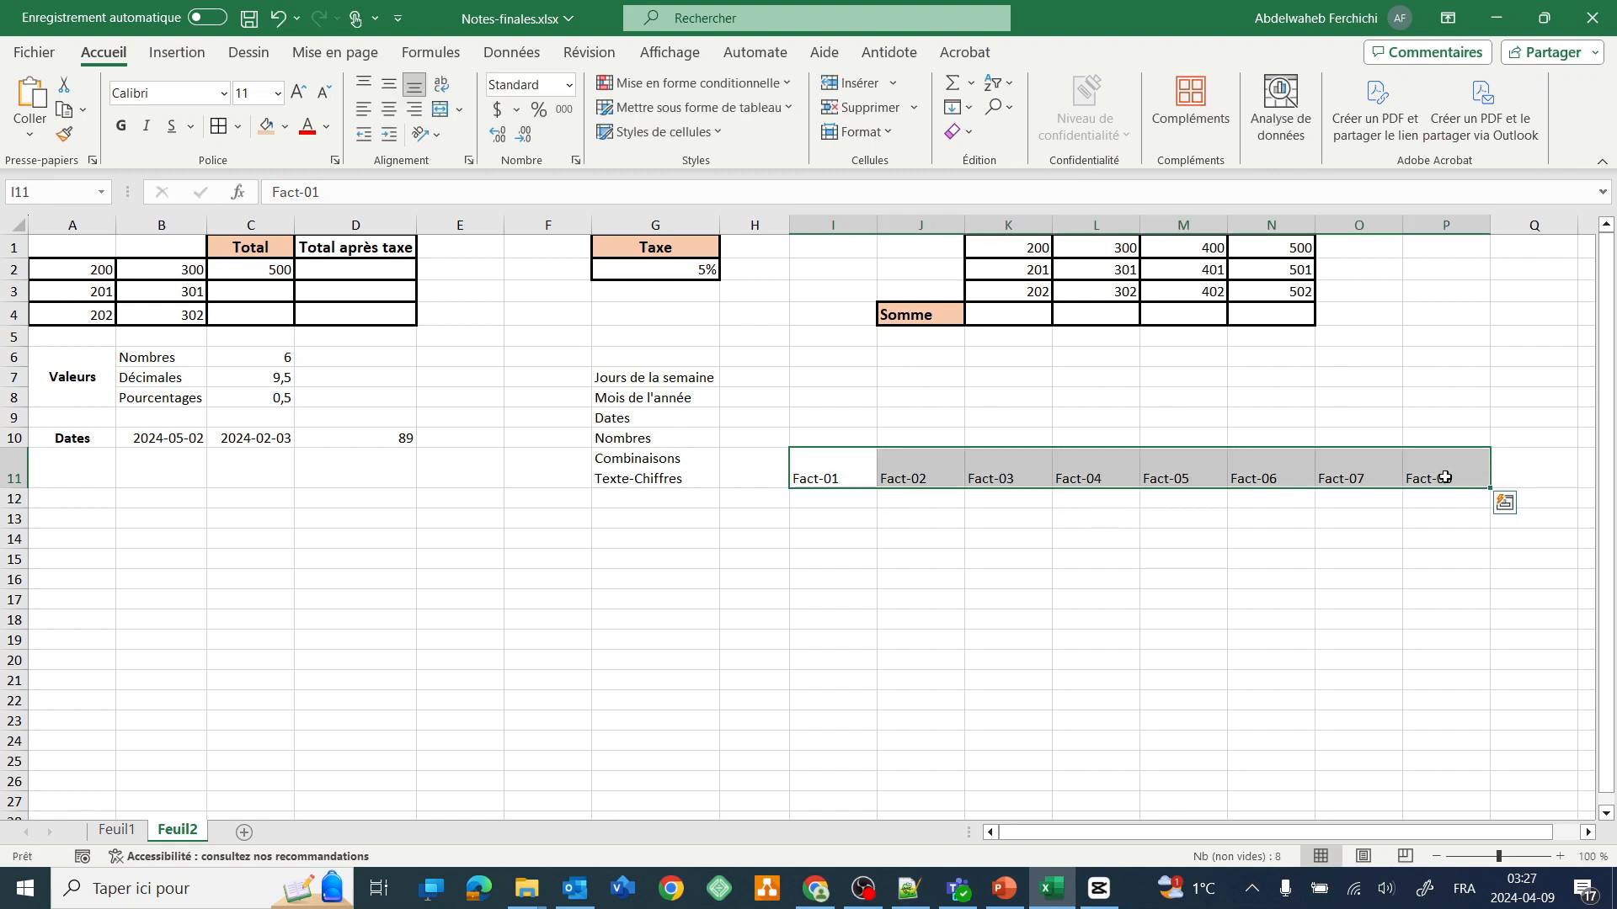
key("Delete")
left_click(844, 470)
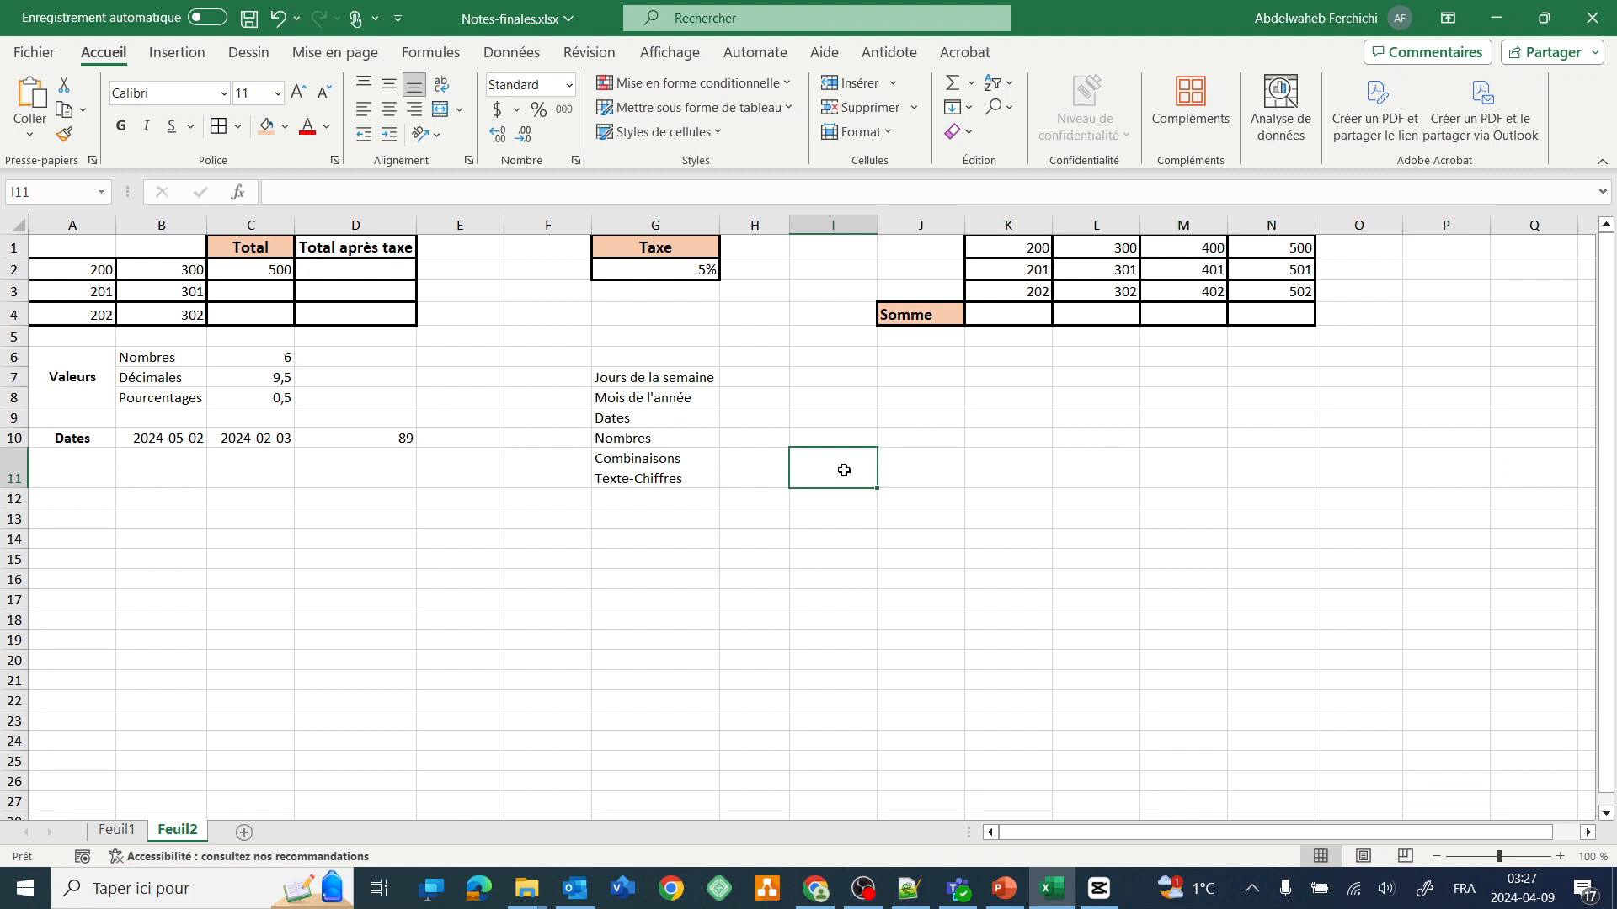
type("Fact")
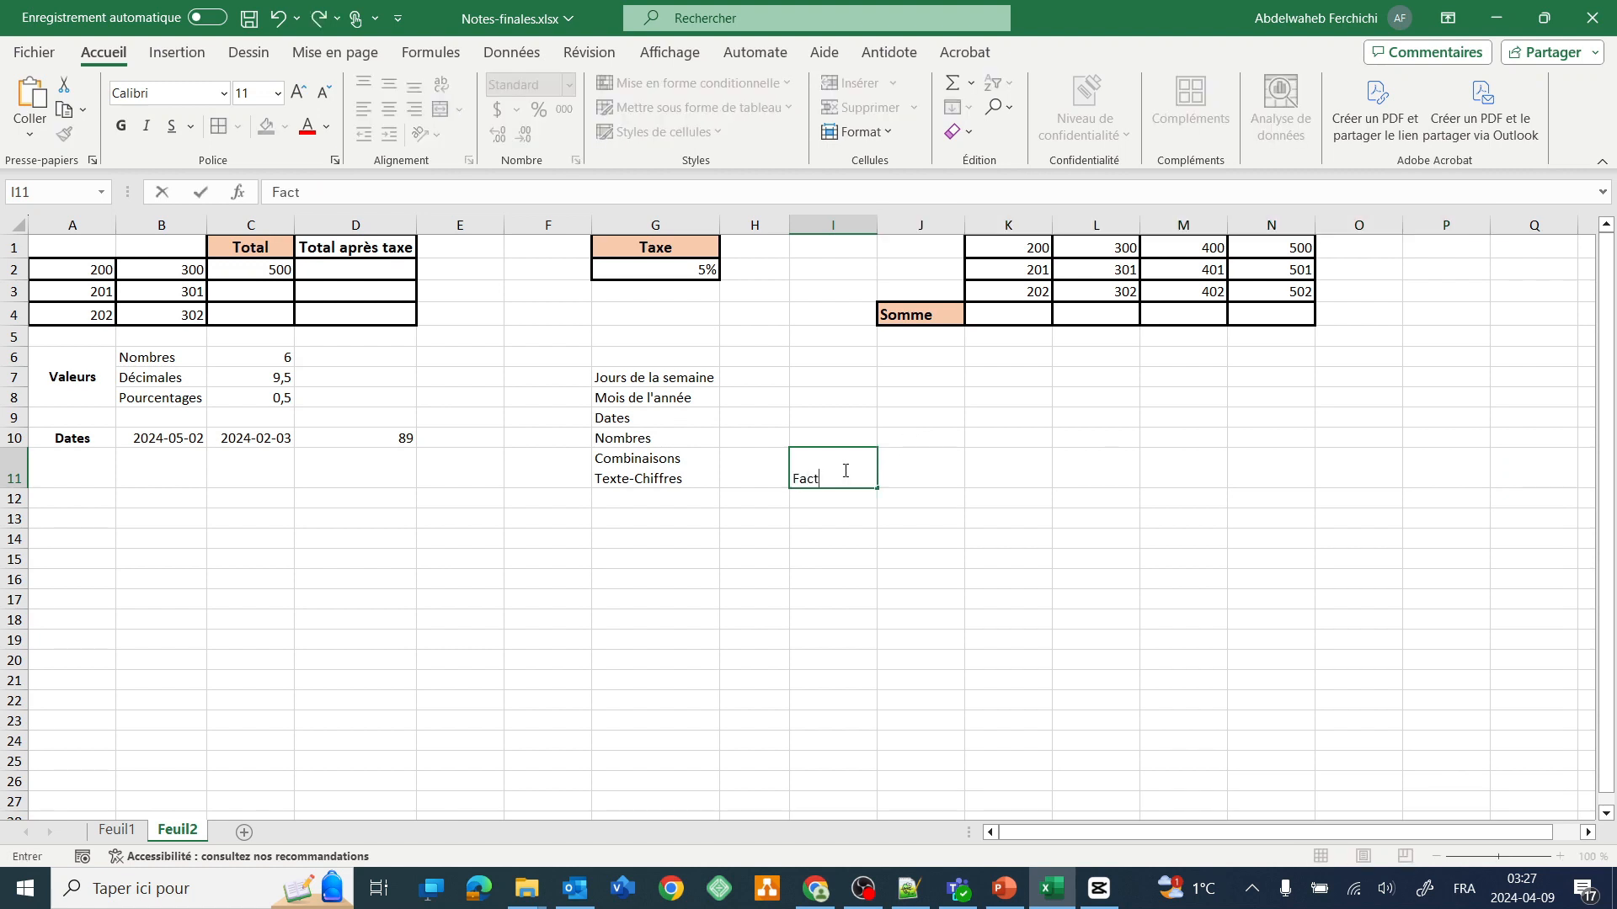
type("-01")
left_click_drag(879, 489, 1478, 482)
Change the text-number fill in I11:P11 to Copier les cellules and review its fill options again.
left_click(1524, 504)
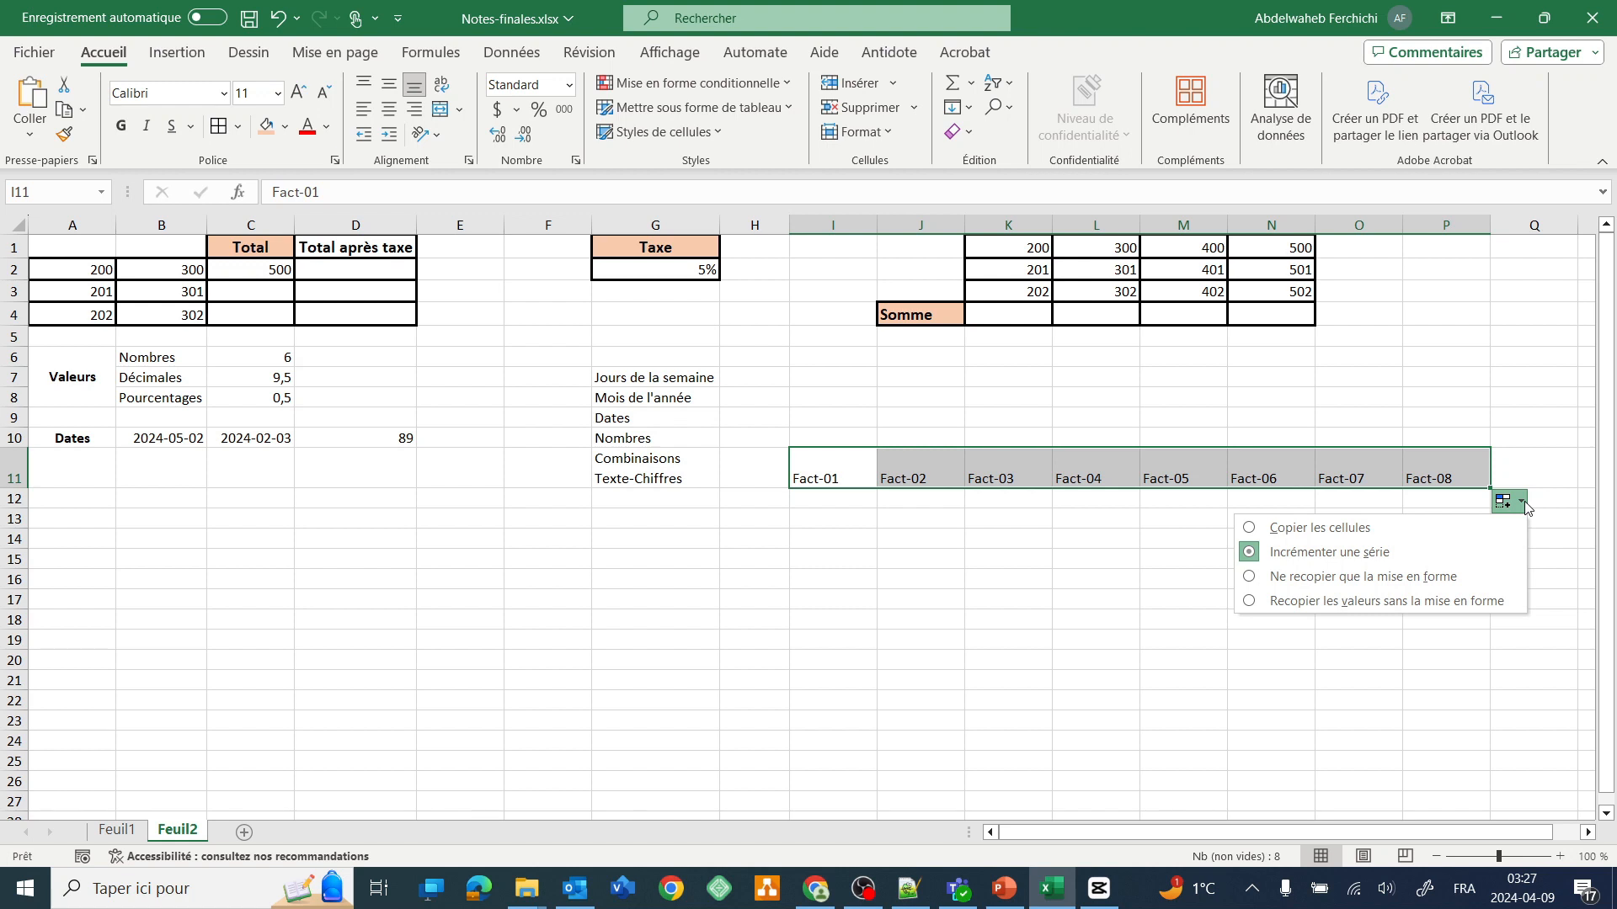
left_click(1357, 528)
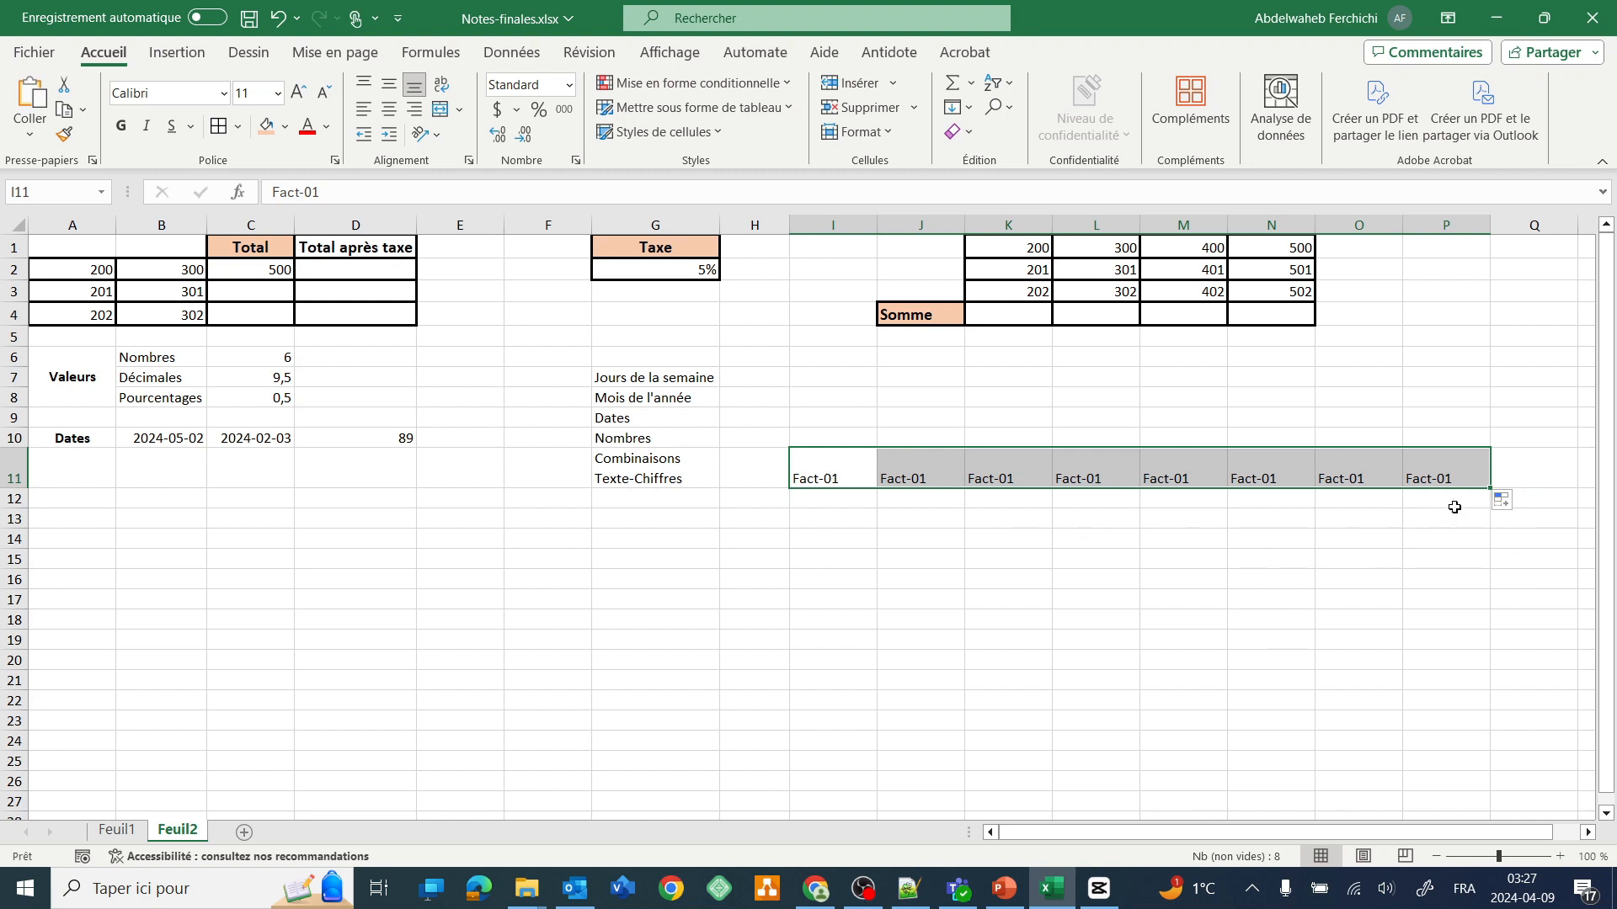
left_click(1504, 499)
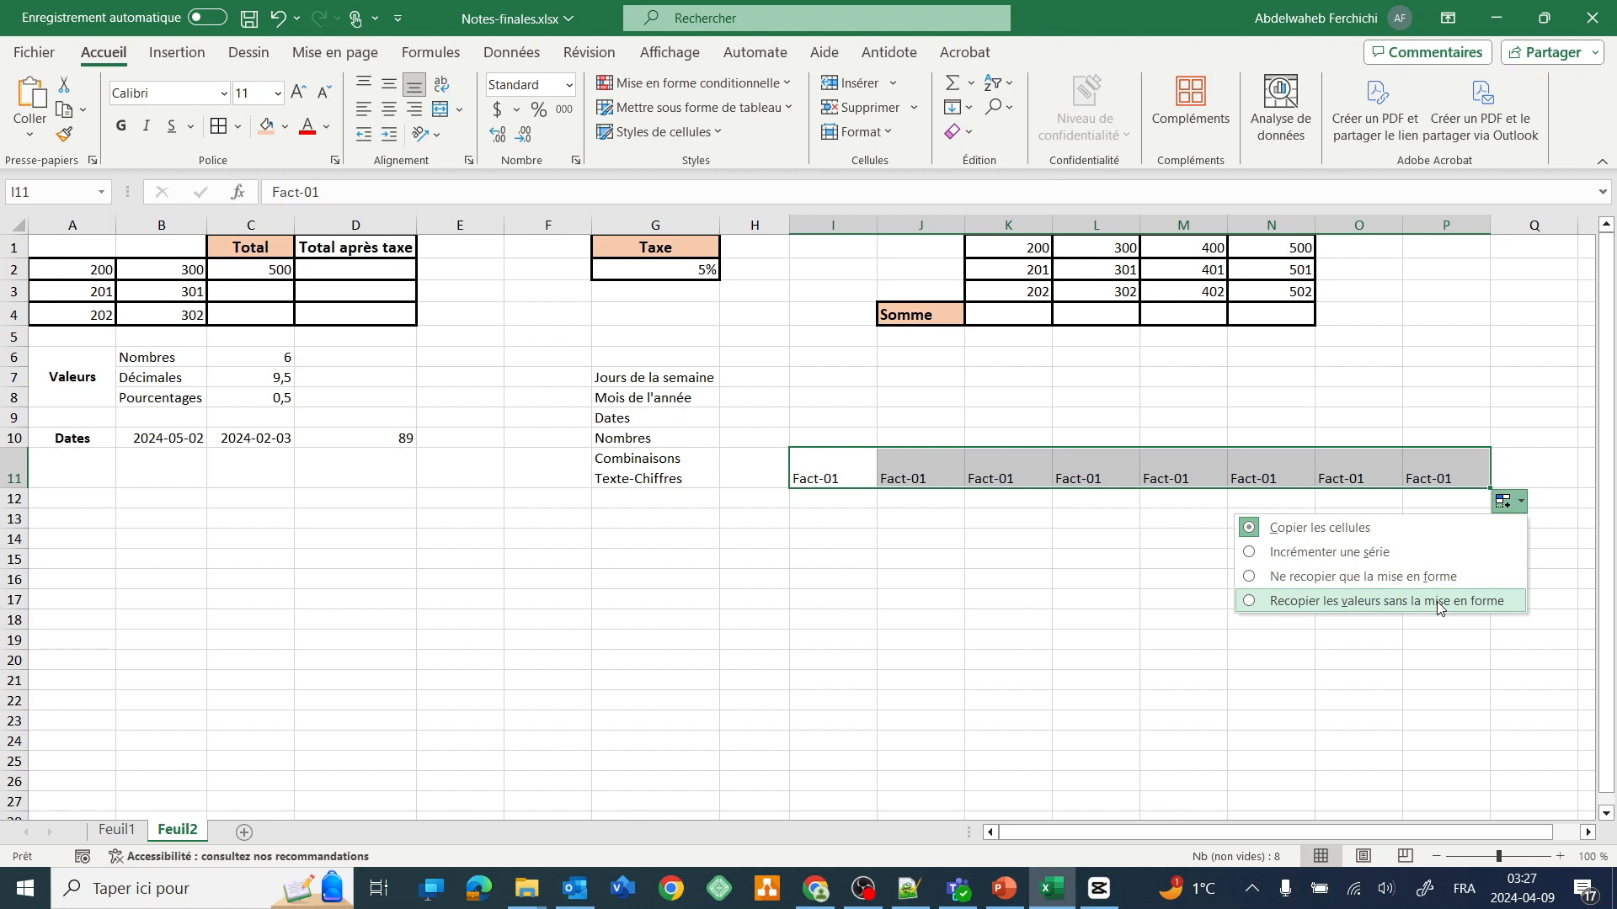
left_click(1076, 578)
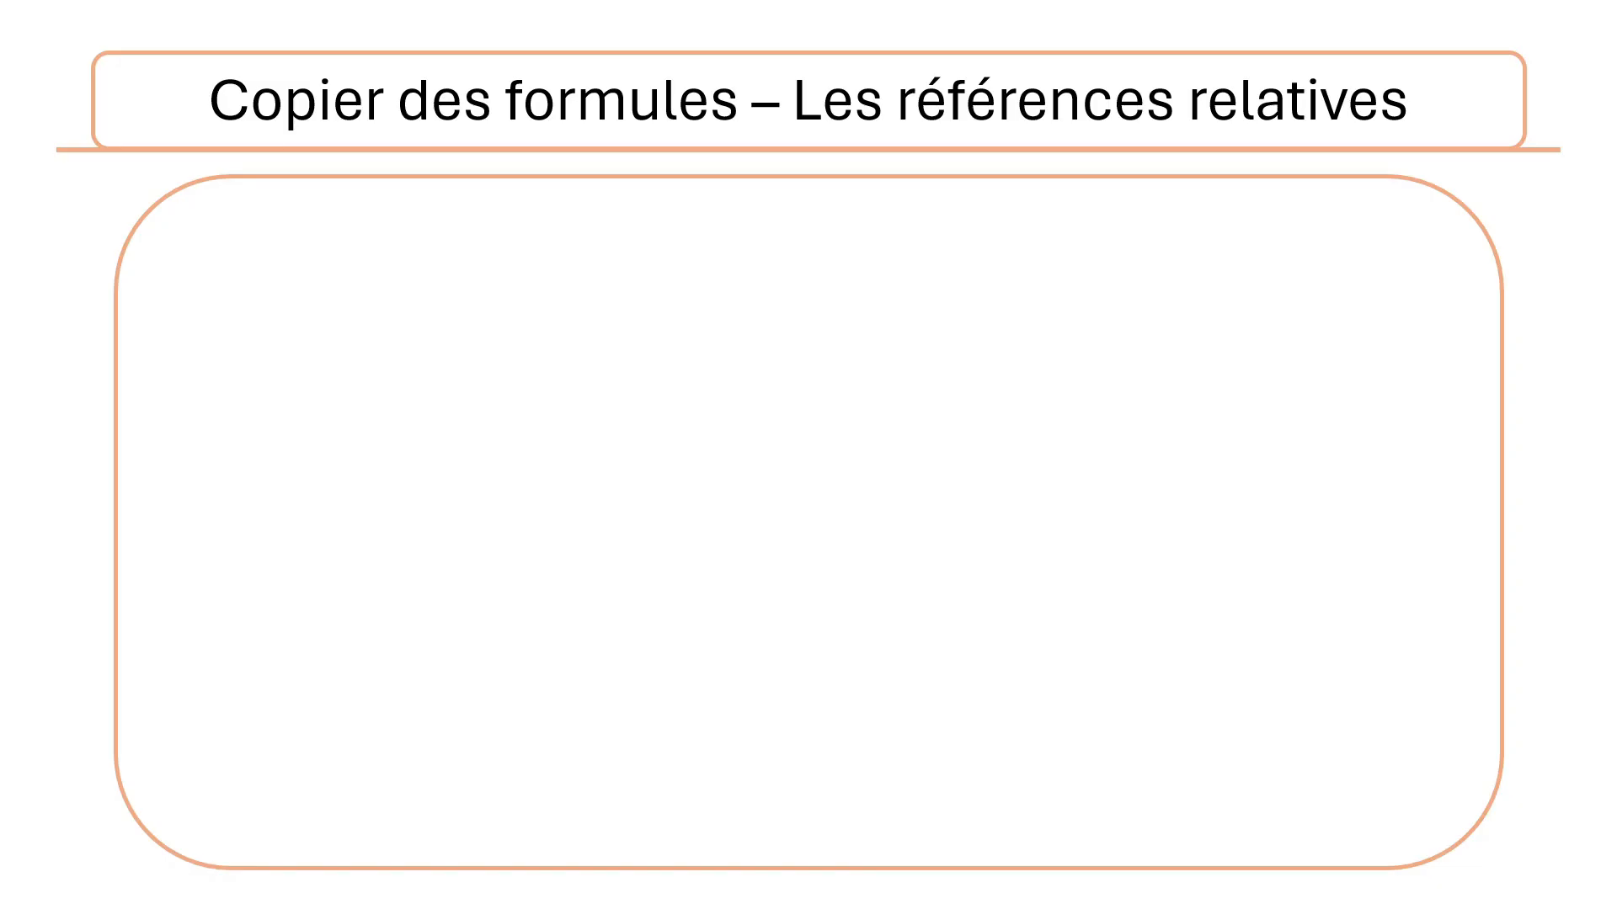
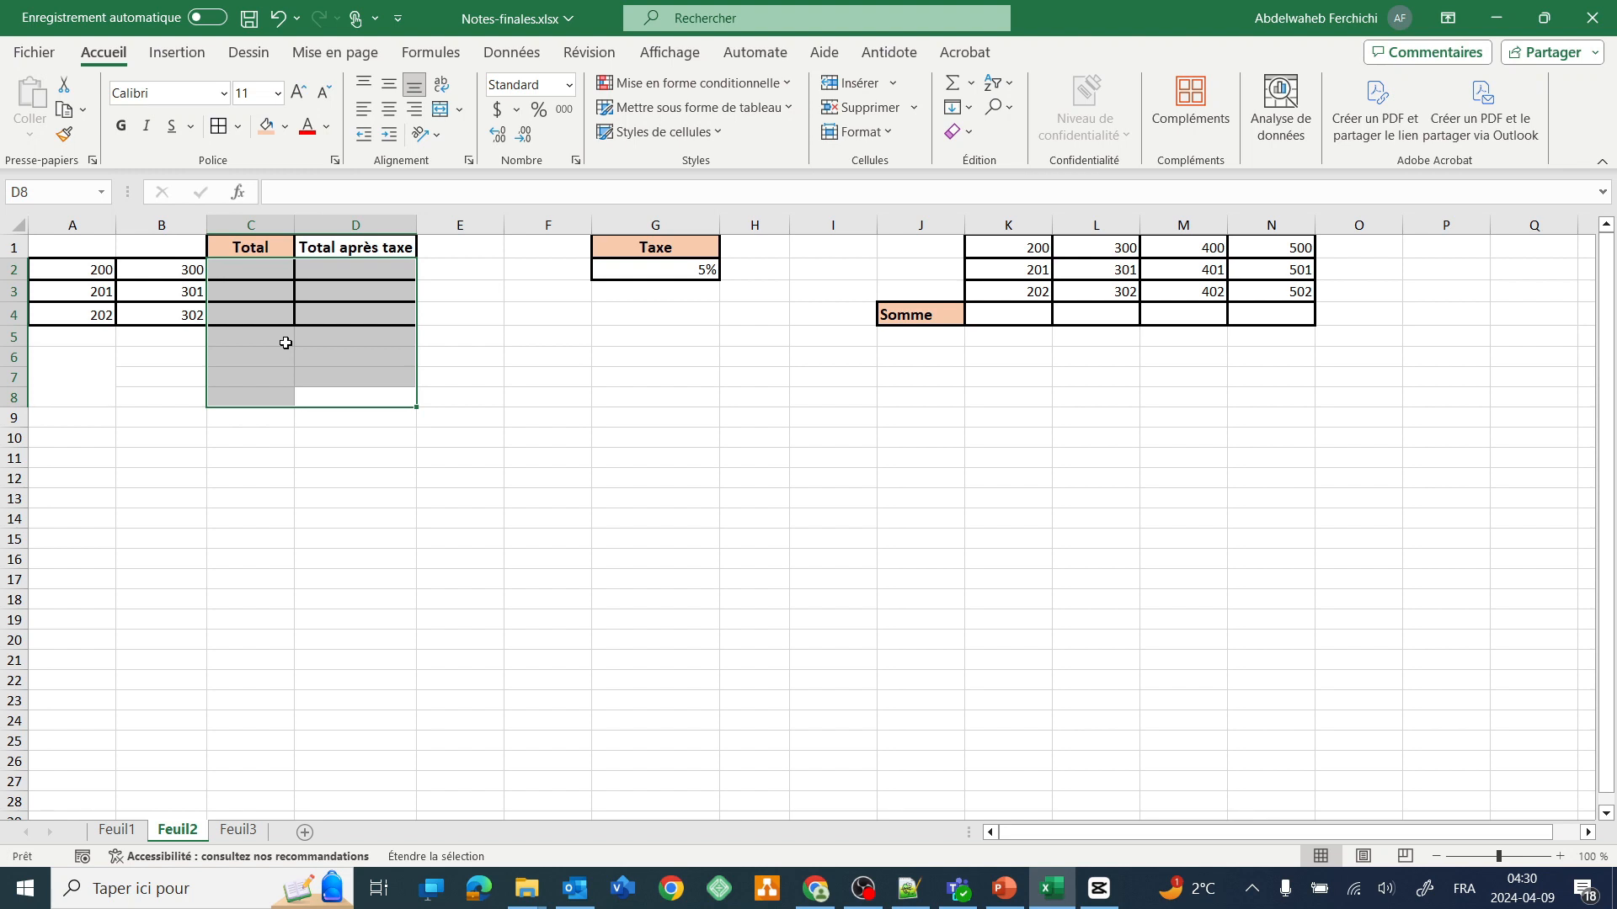
Turn off extended selection and enter the formula =A2+B2 in C2 under Total.
key("F8")
left_click(261, 270)
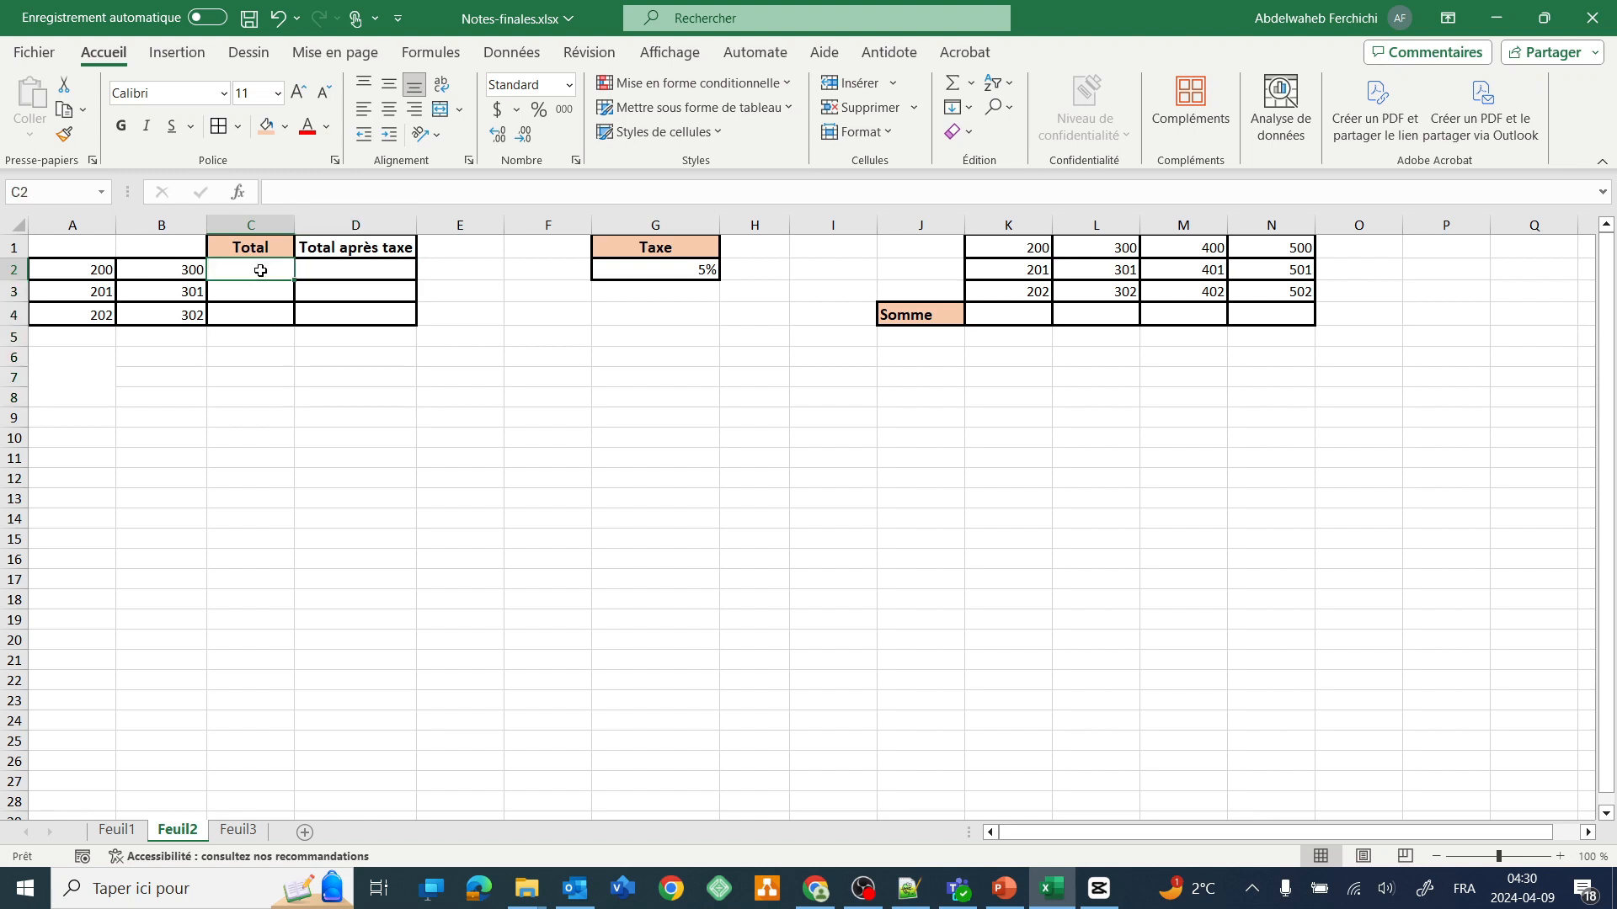
type("=")
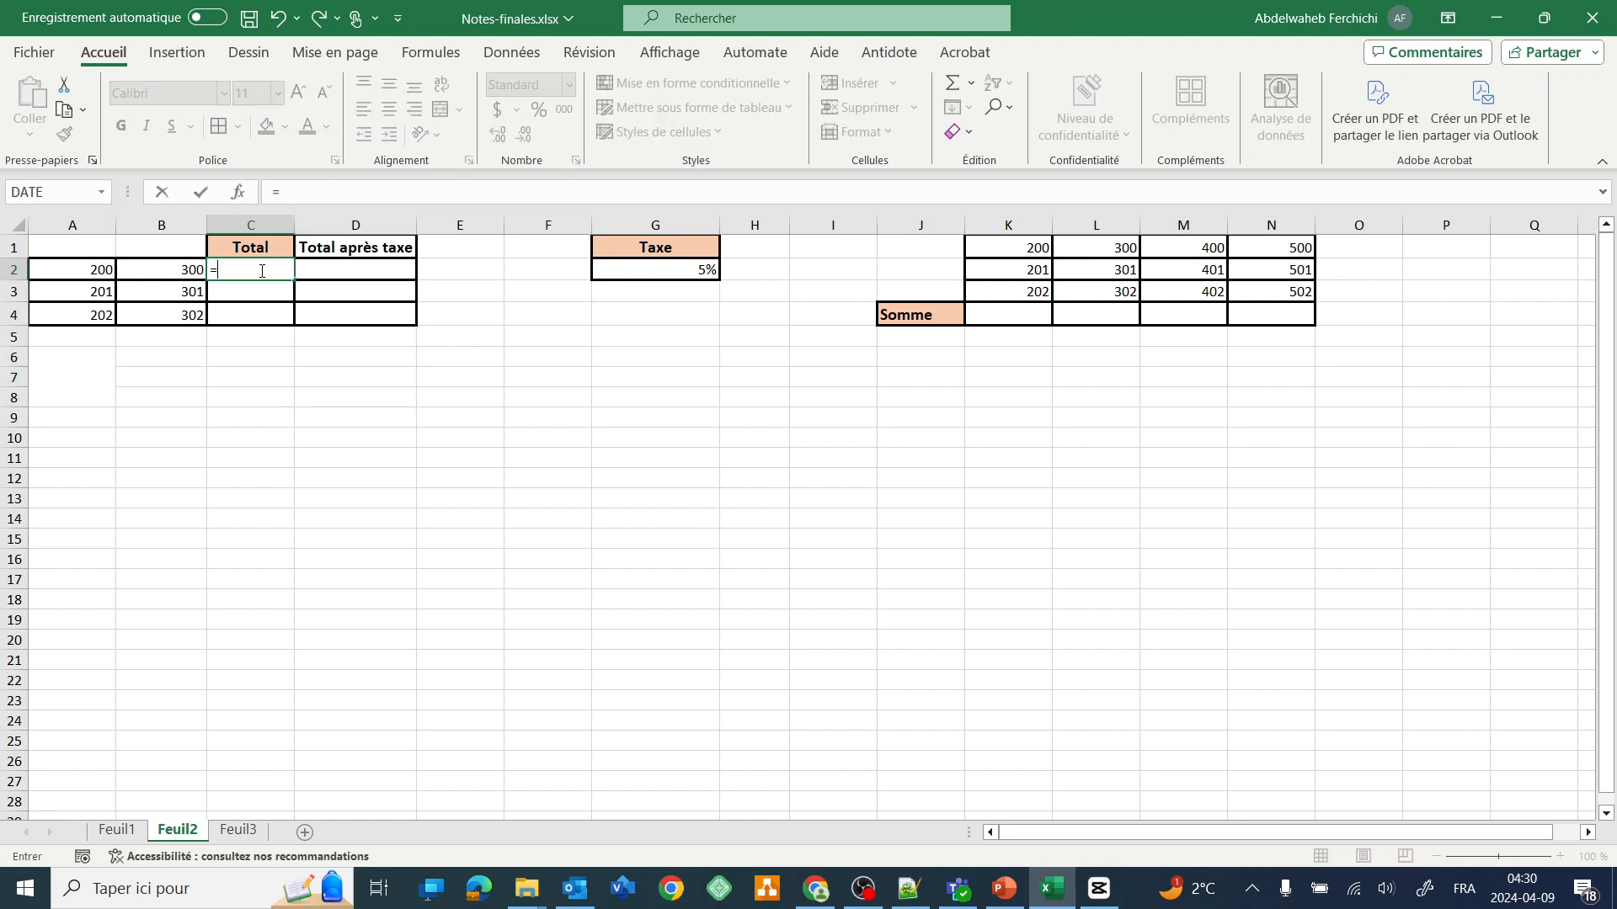
left_click(97, 268)
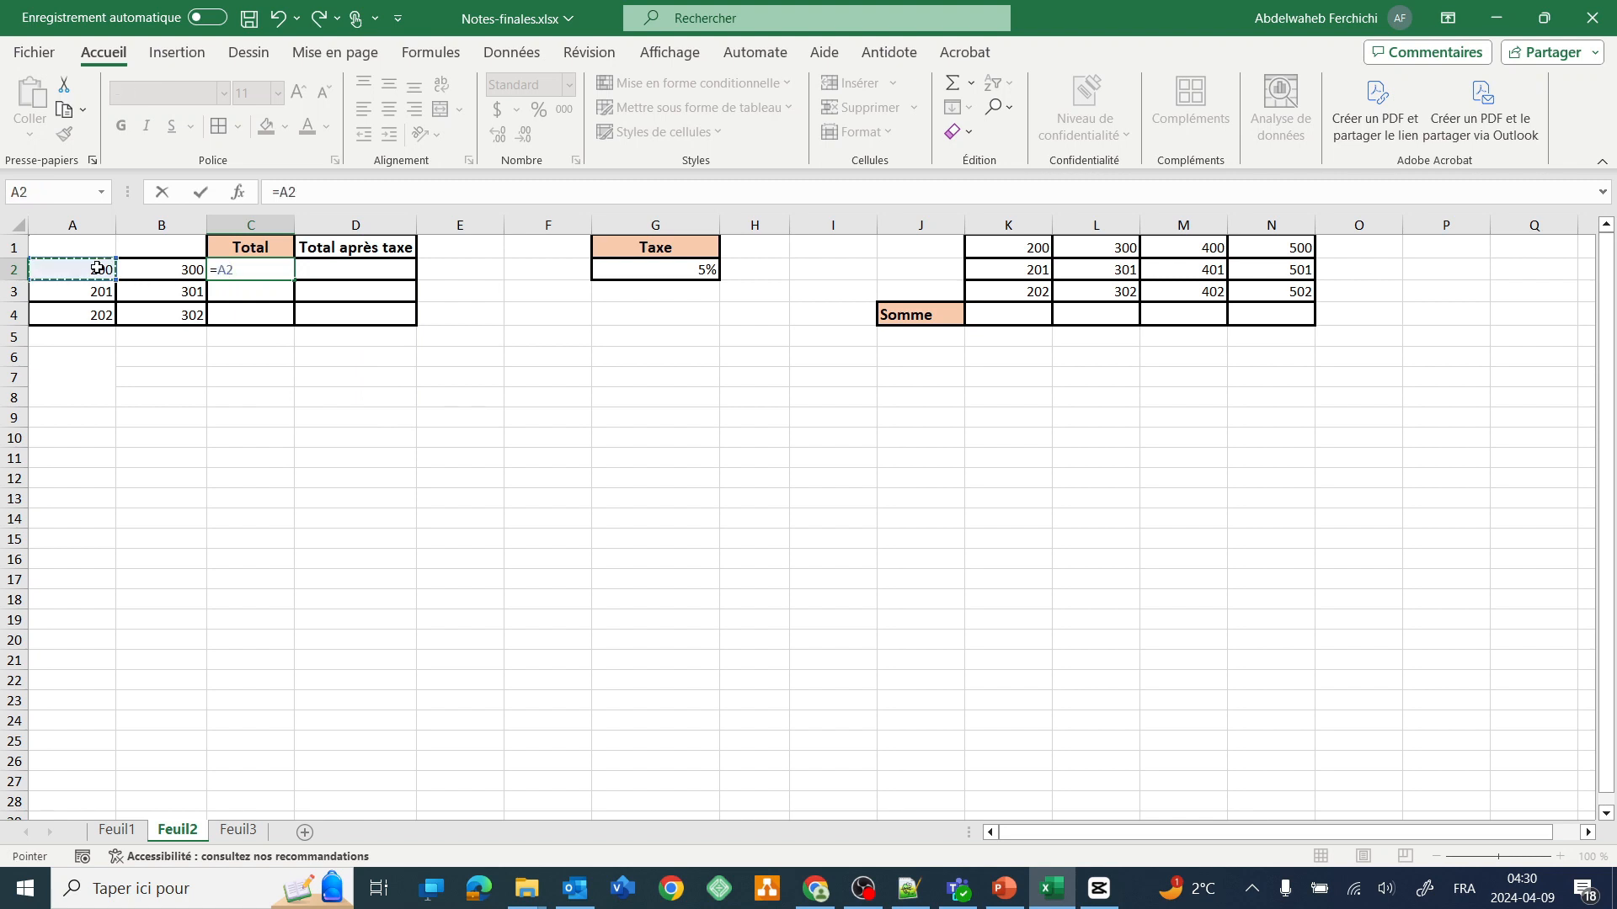
type("+")
left_click(146, 266)
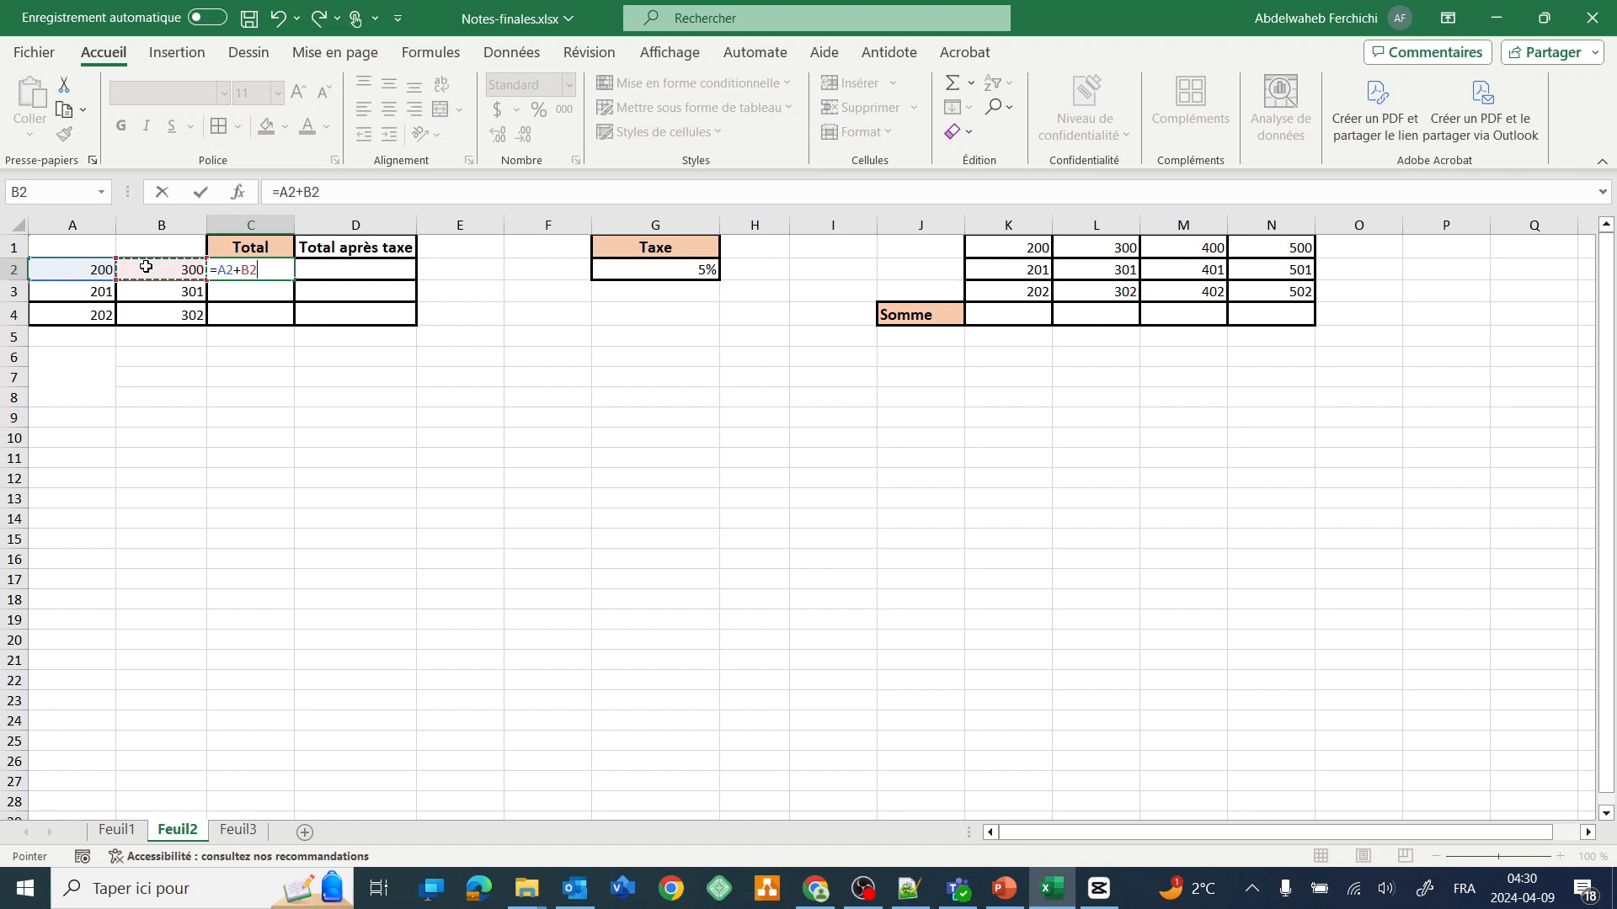
key("Return")
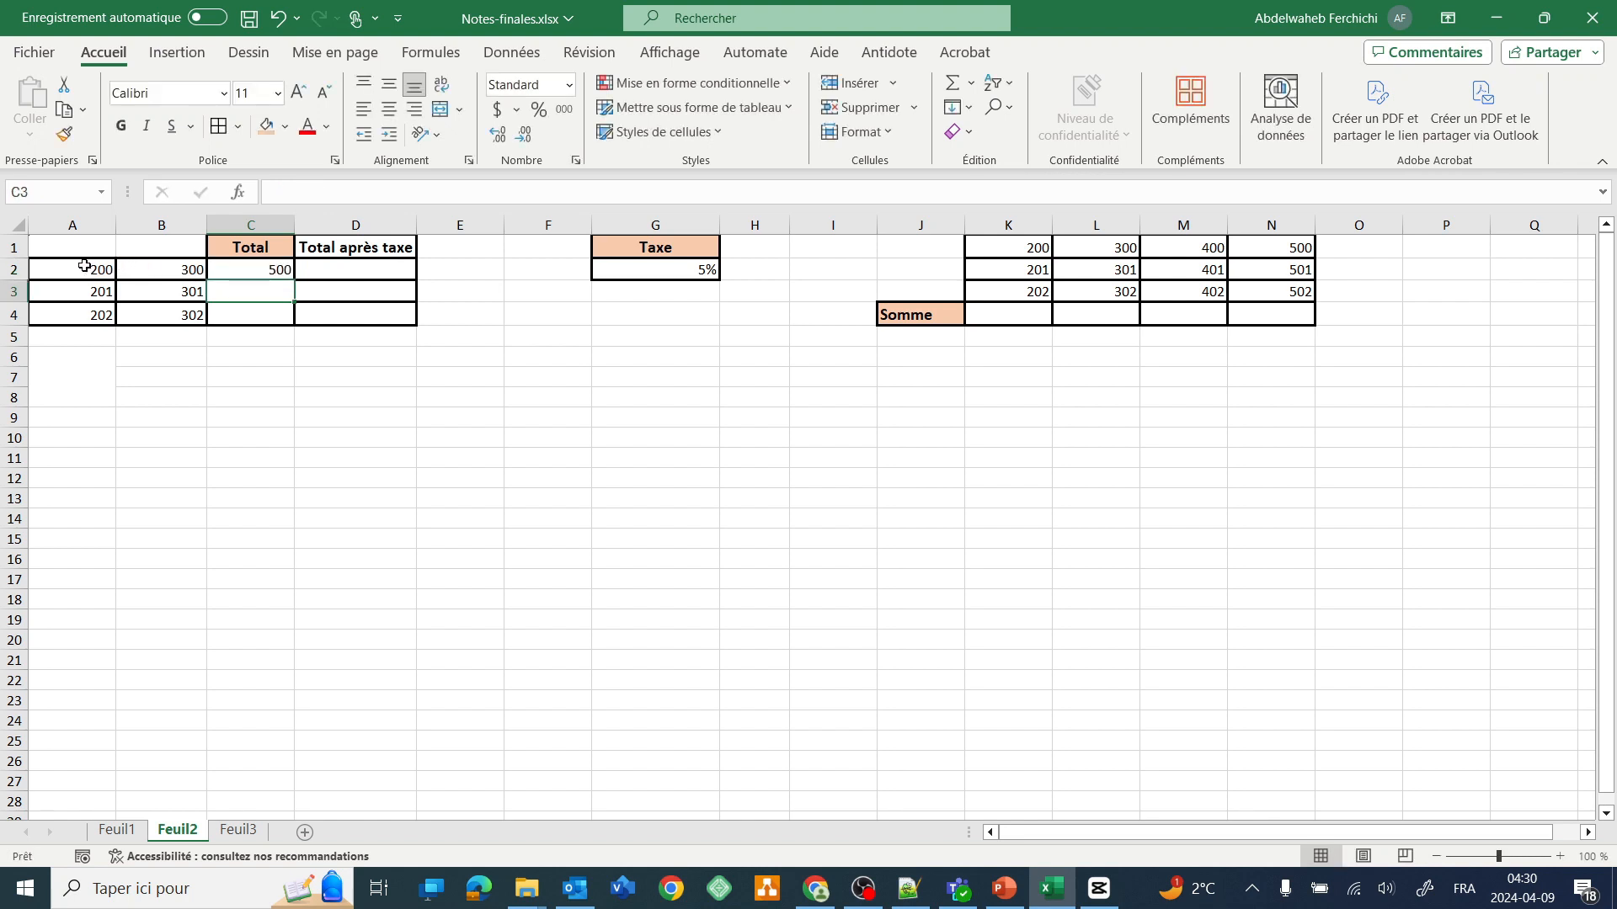
Examine the two cell references in C2's formula one by one and cancel the edit.
left_click(274, 273)
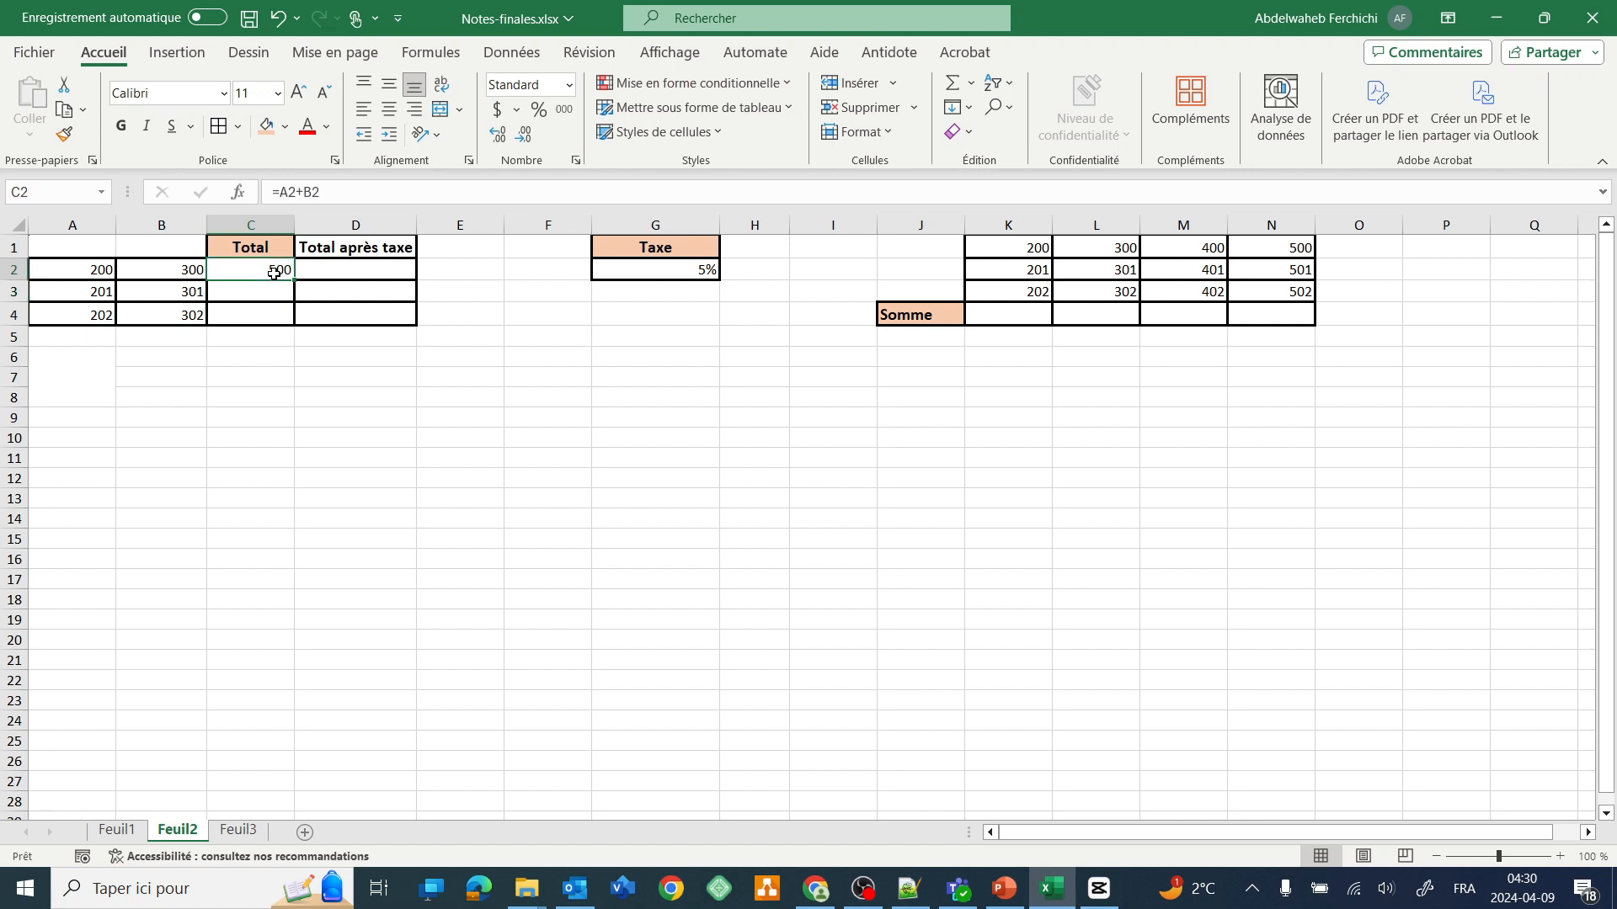
left_click(283, 192)
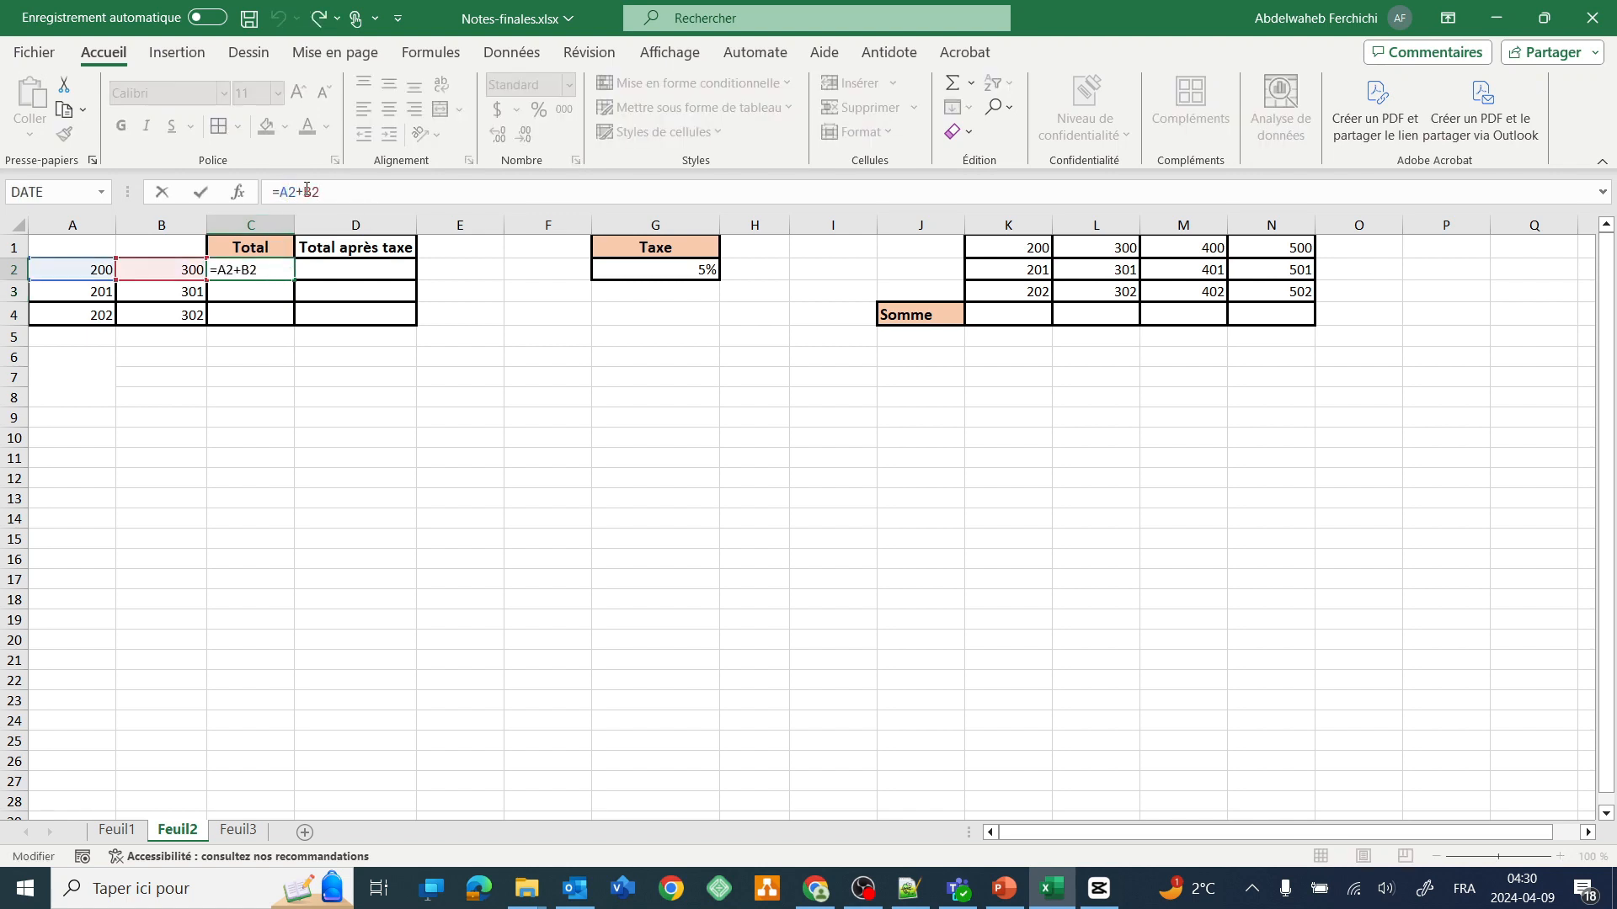
double_click(308, 191)
double_click(286, 192)
double_click(310, 192)
left_click(267, 291)
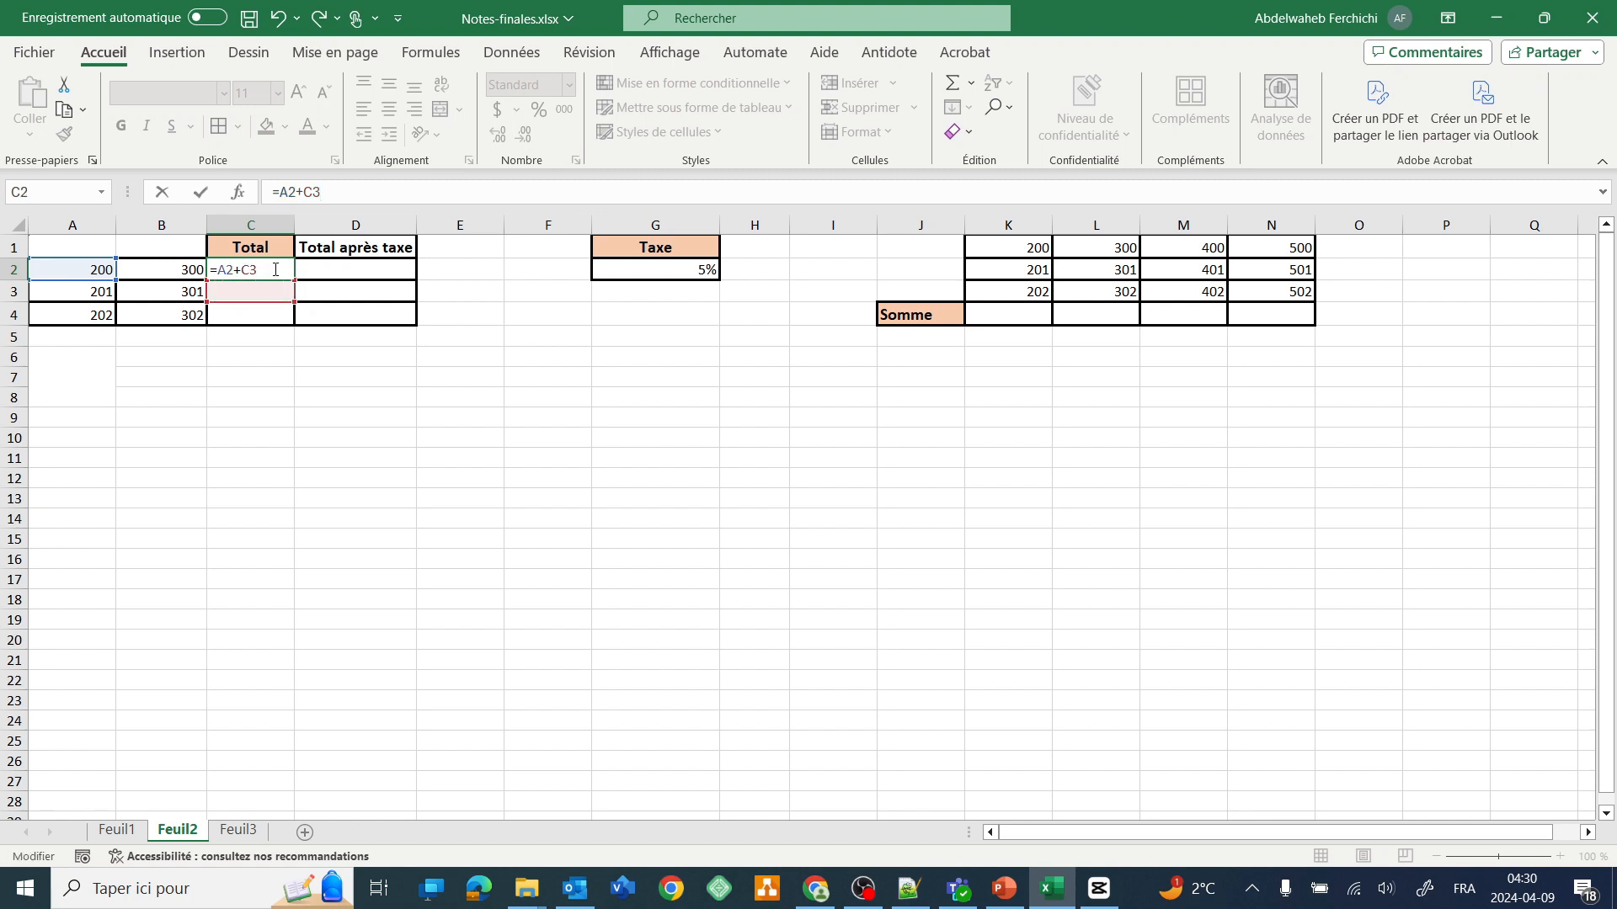
key("Escape")
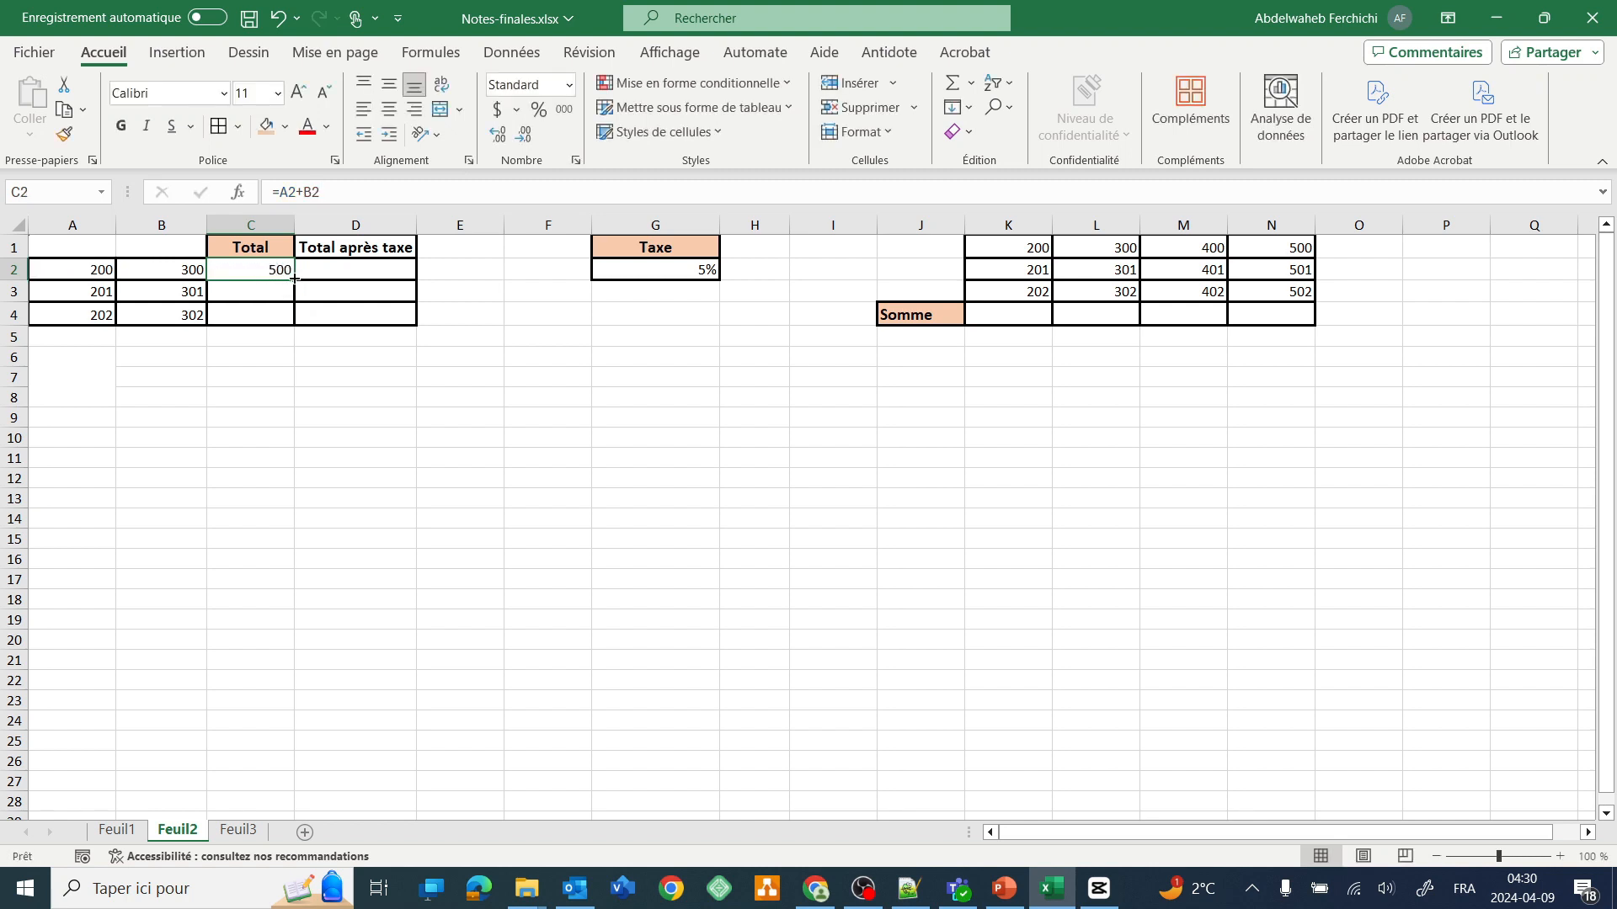
Fill the Total formula from C2 down to C4.
left_click_drag(295, 279, 295, 279)
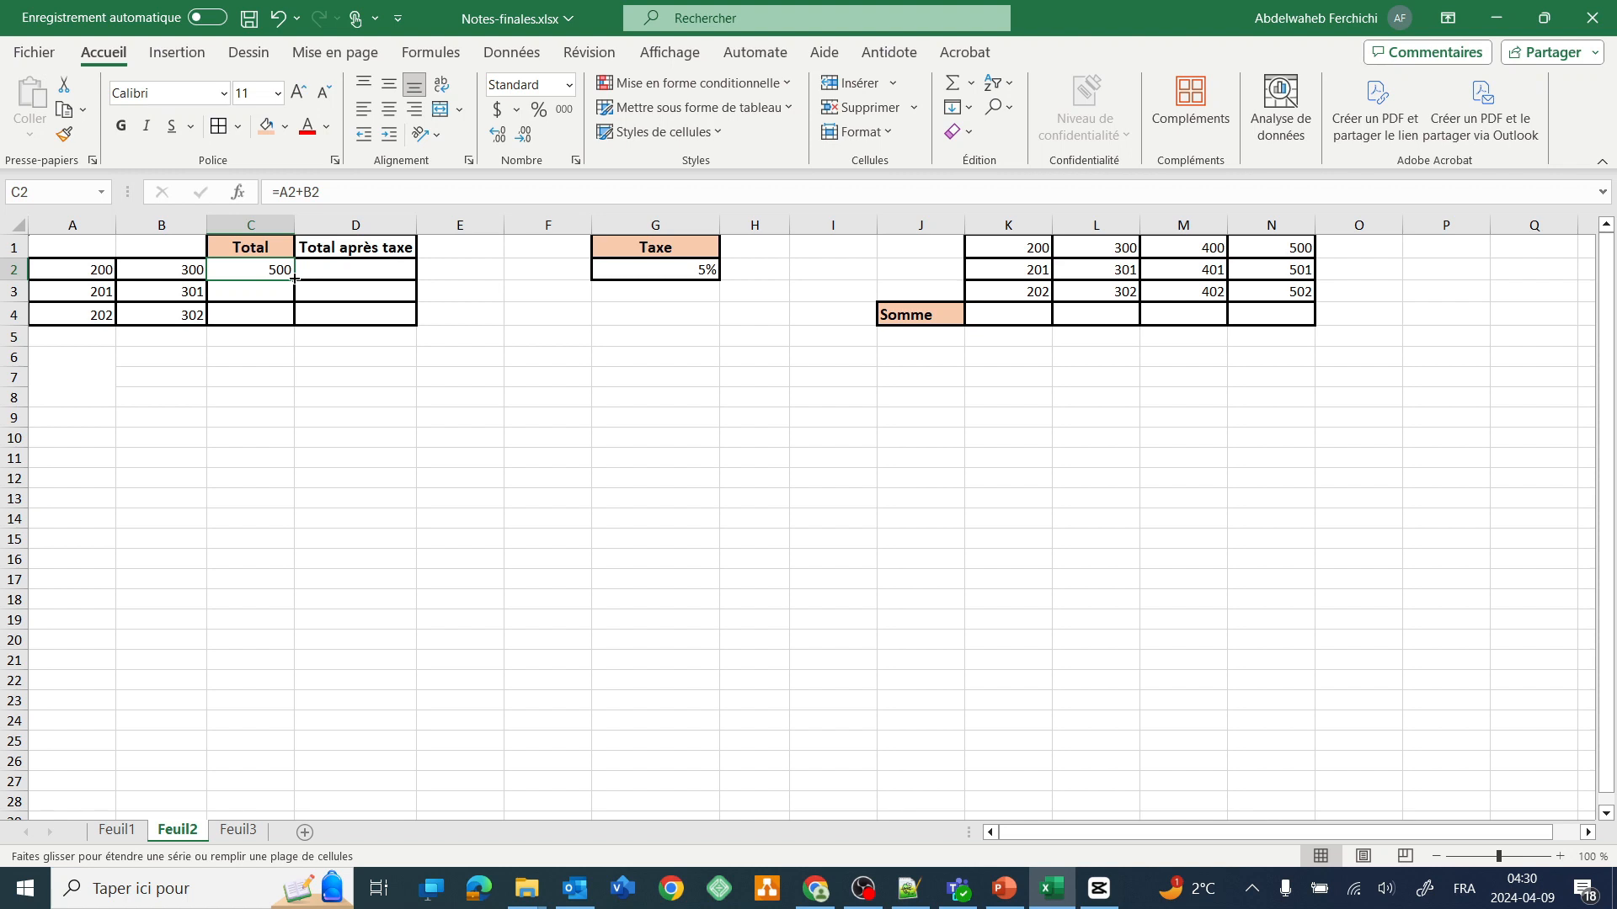
left_click_drag(295, 279, 291, 323)
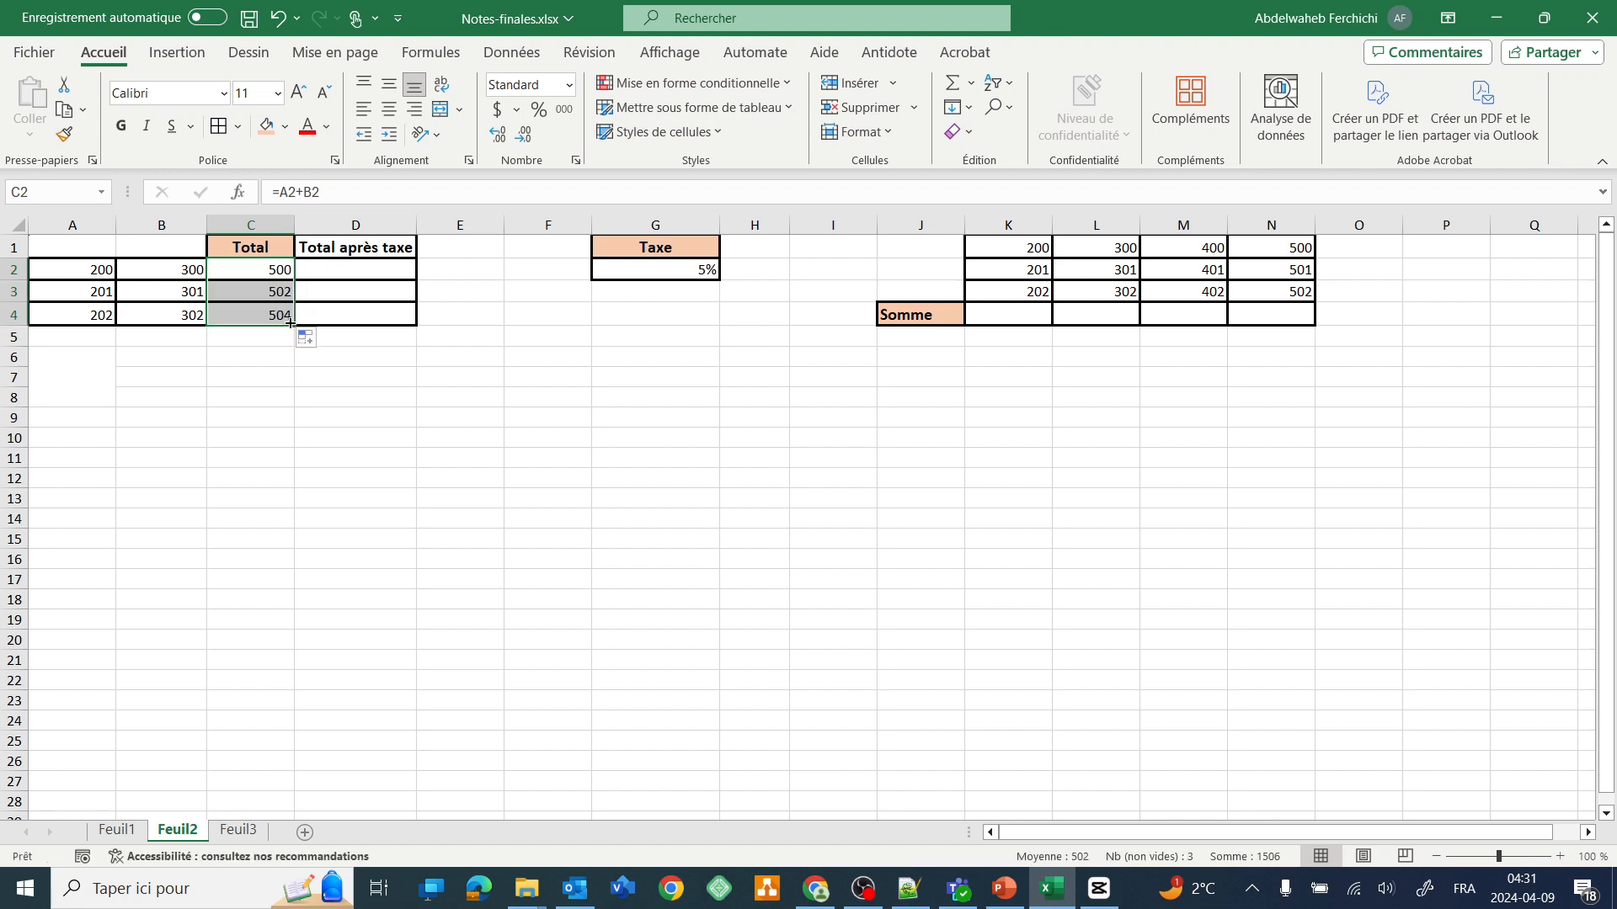
Compare the formulas in C2, C3 and C4 to examine how their relative references shift row by row.
left_click(272, 272)
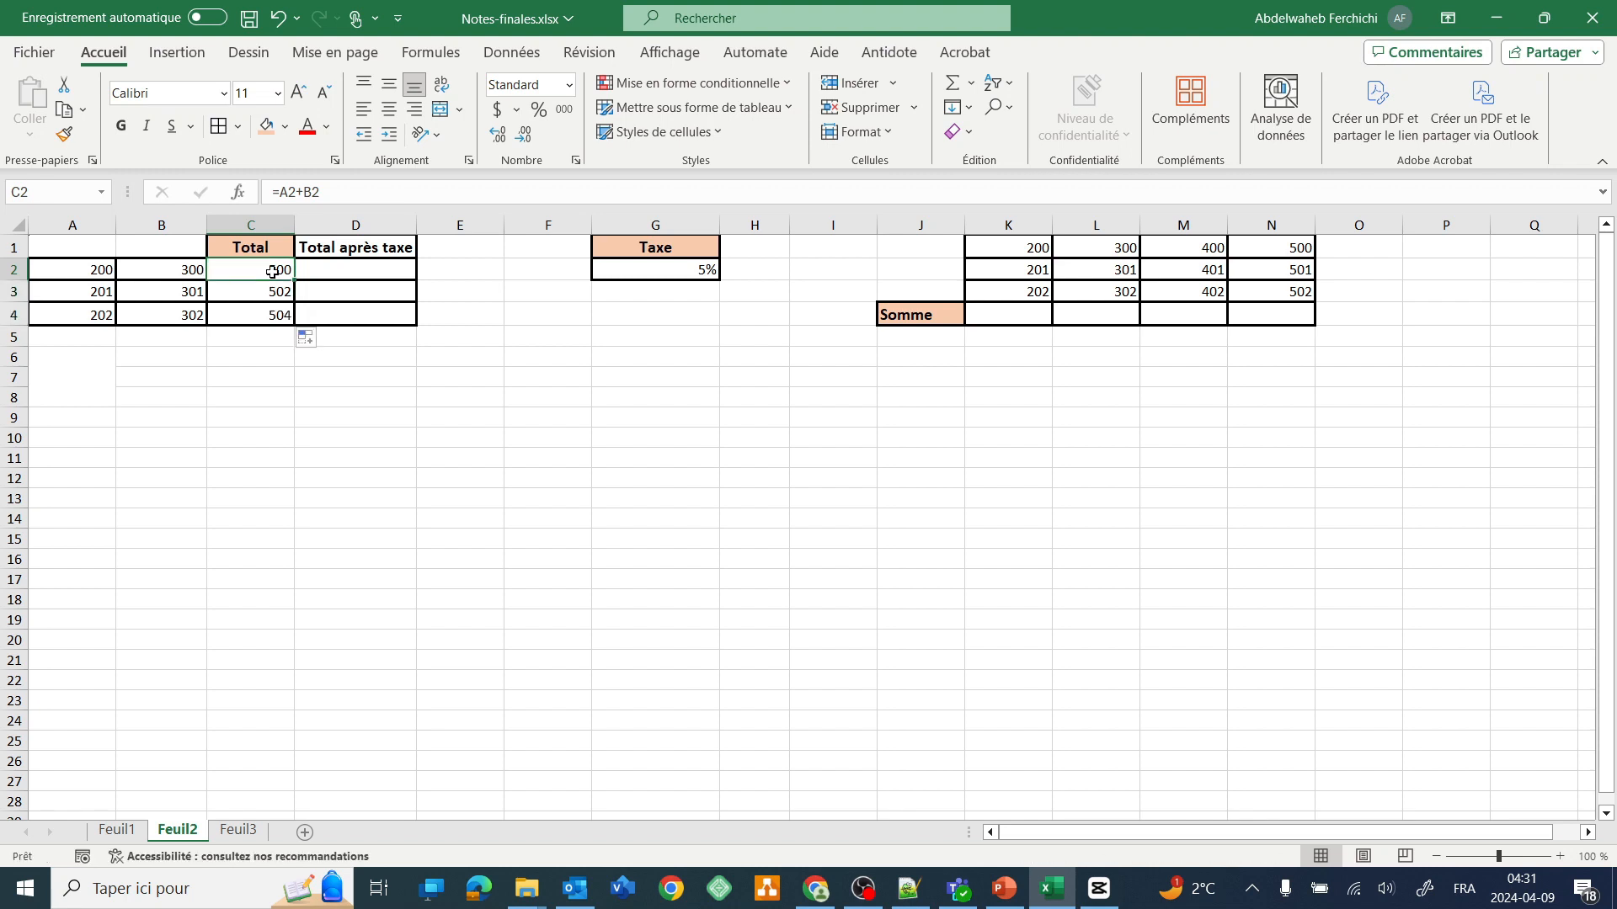
left_click(270, 289)
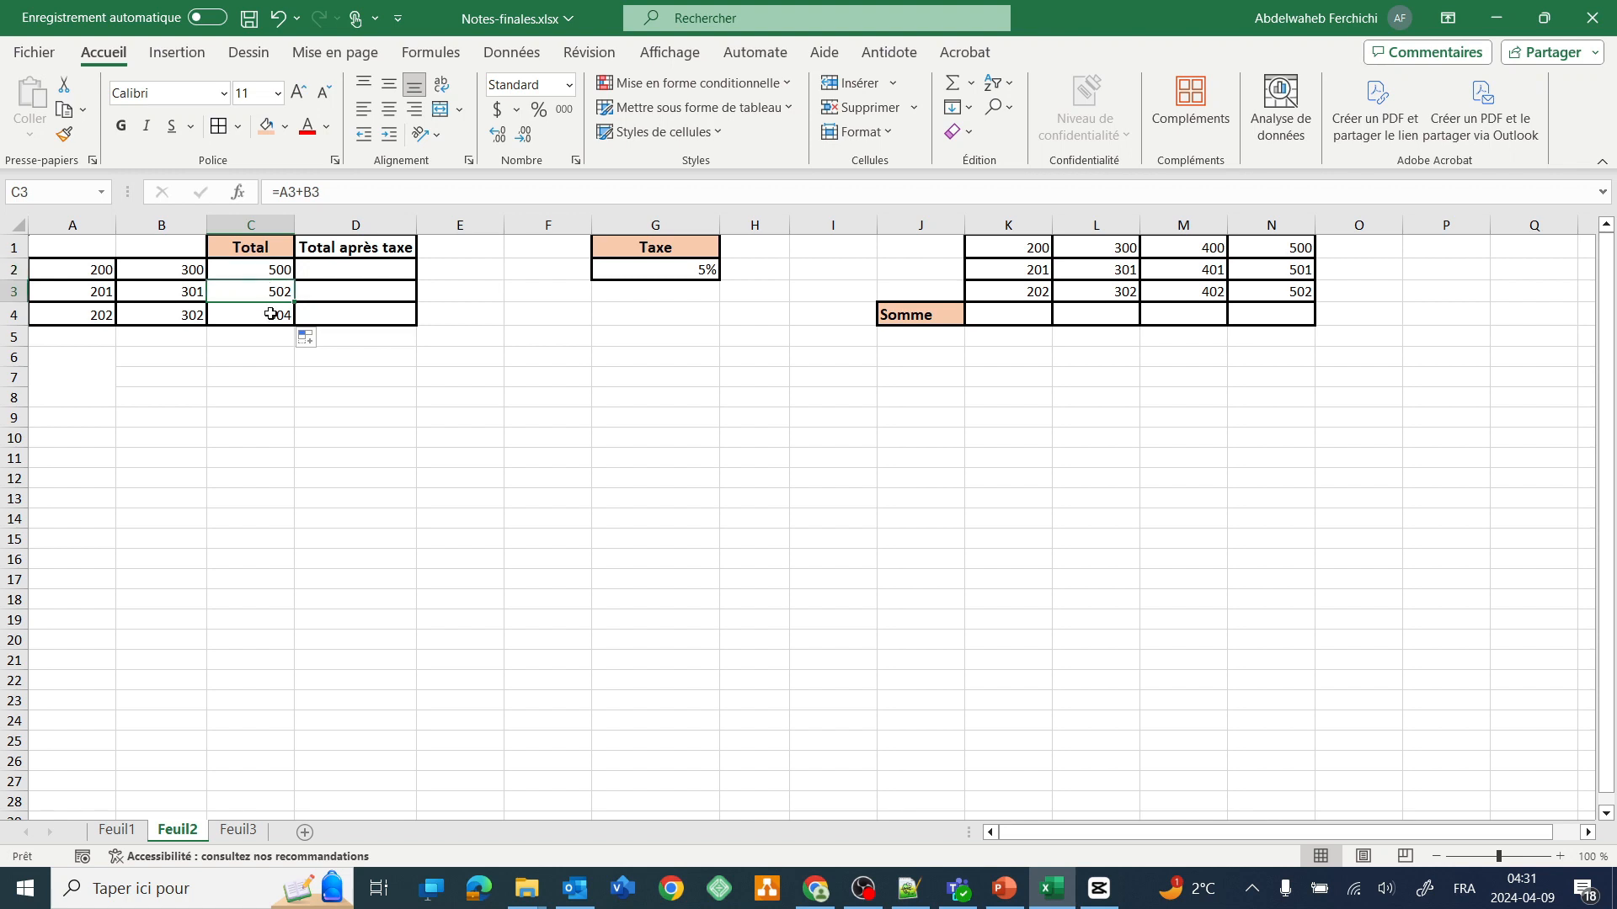
left_click(270, 314)
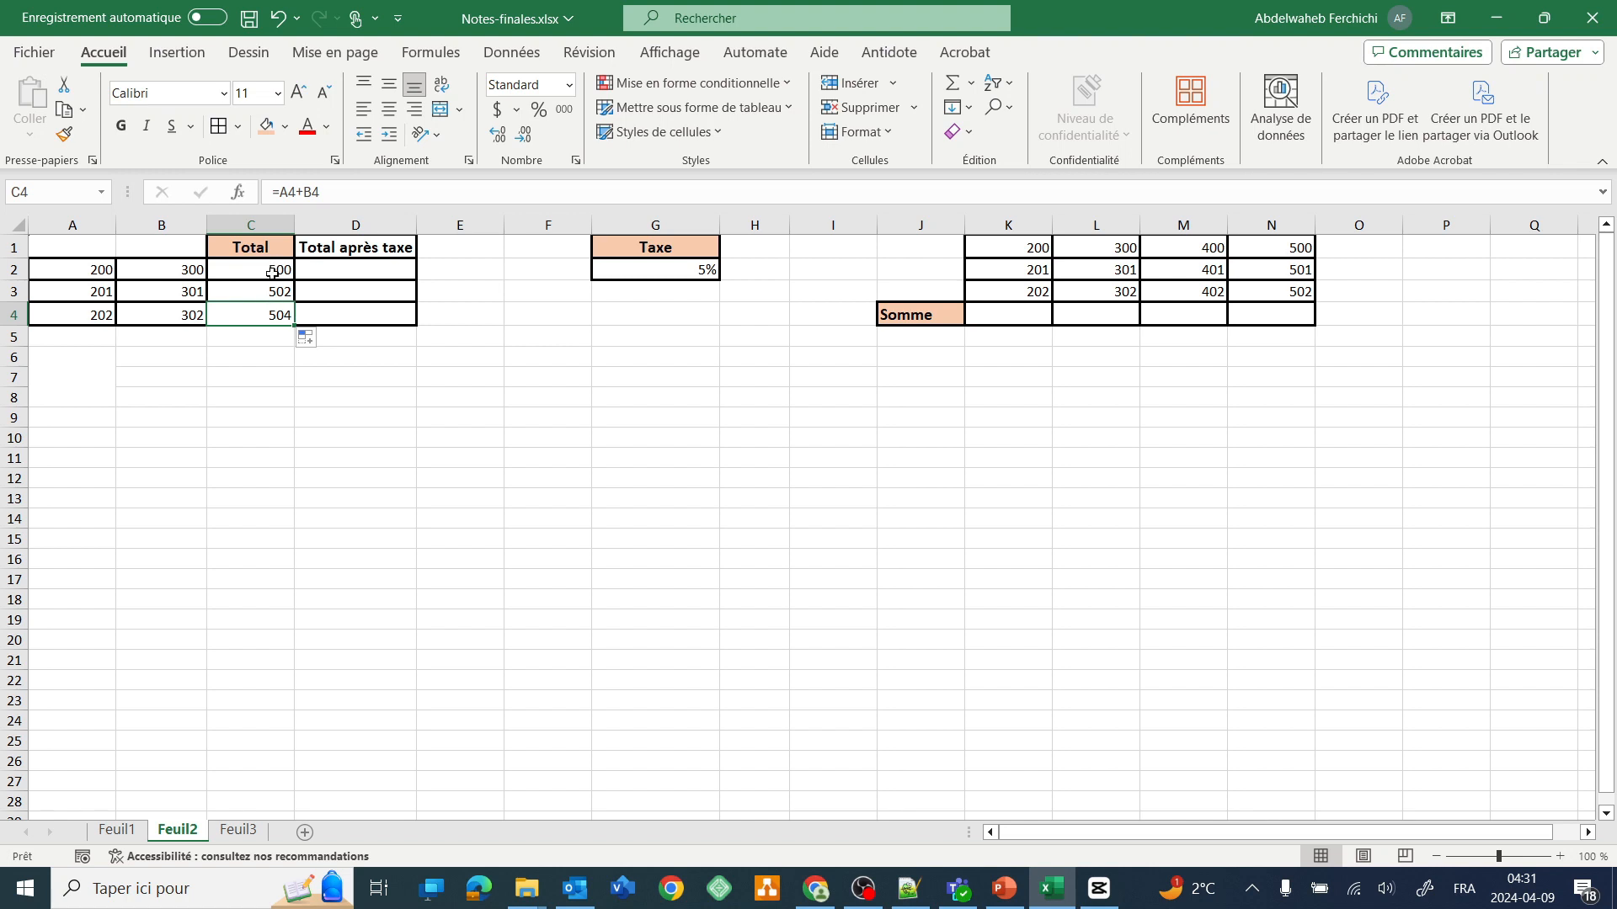
left_click(281, 290)
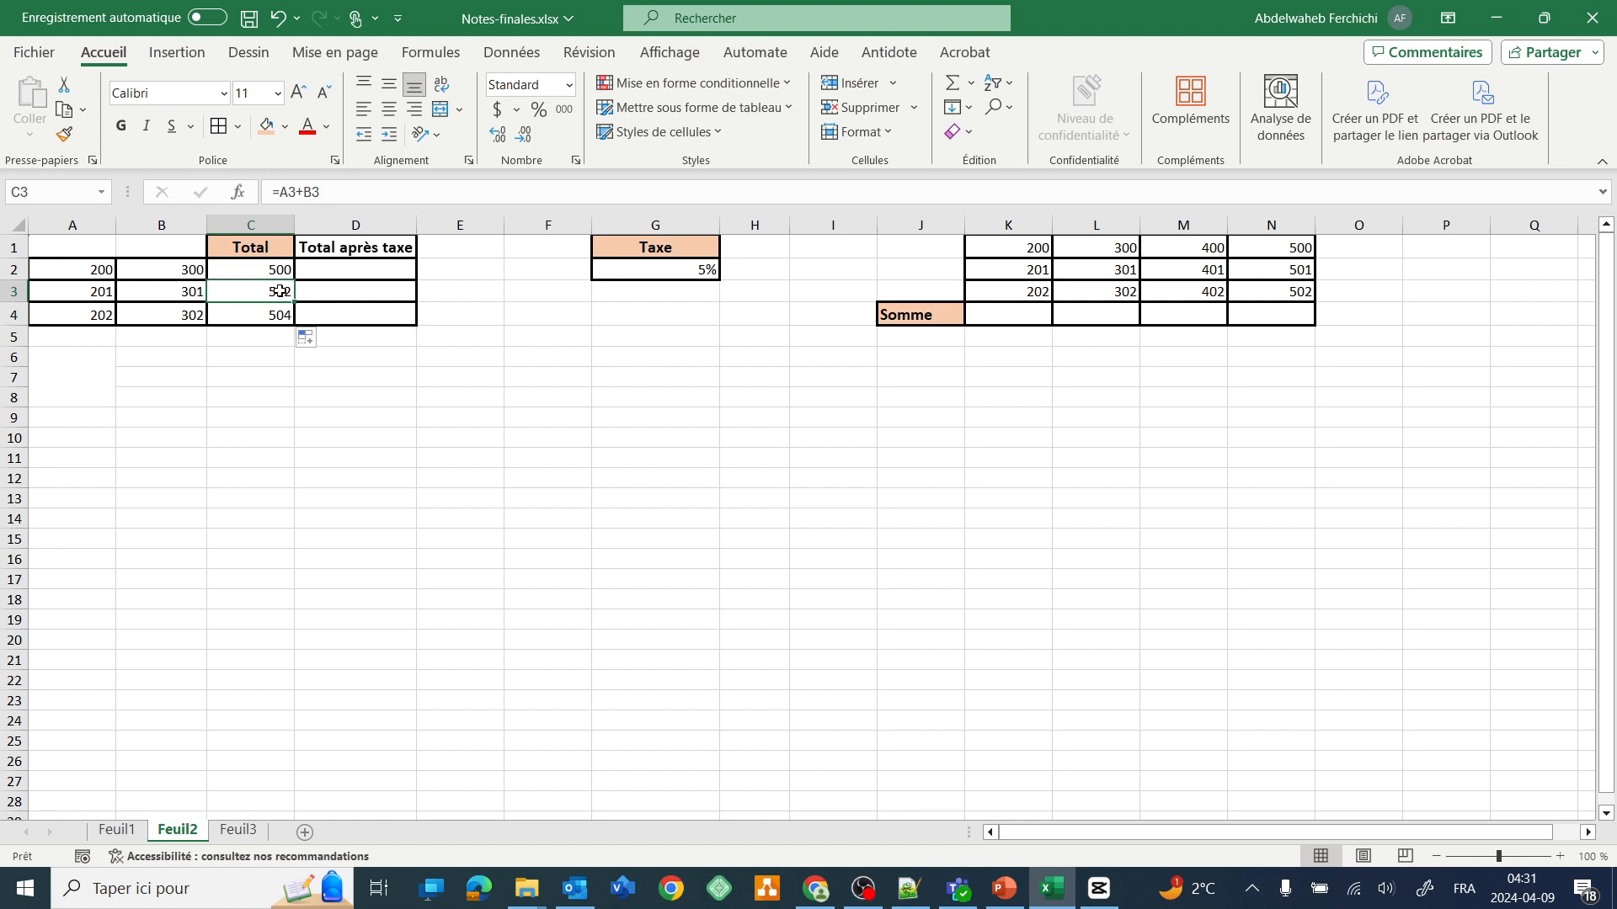
left_click(276, 272)
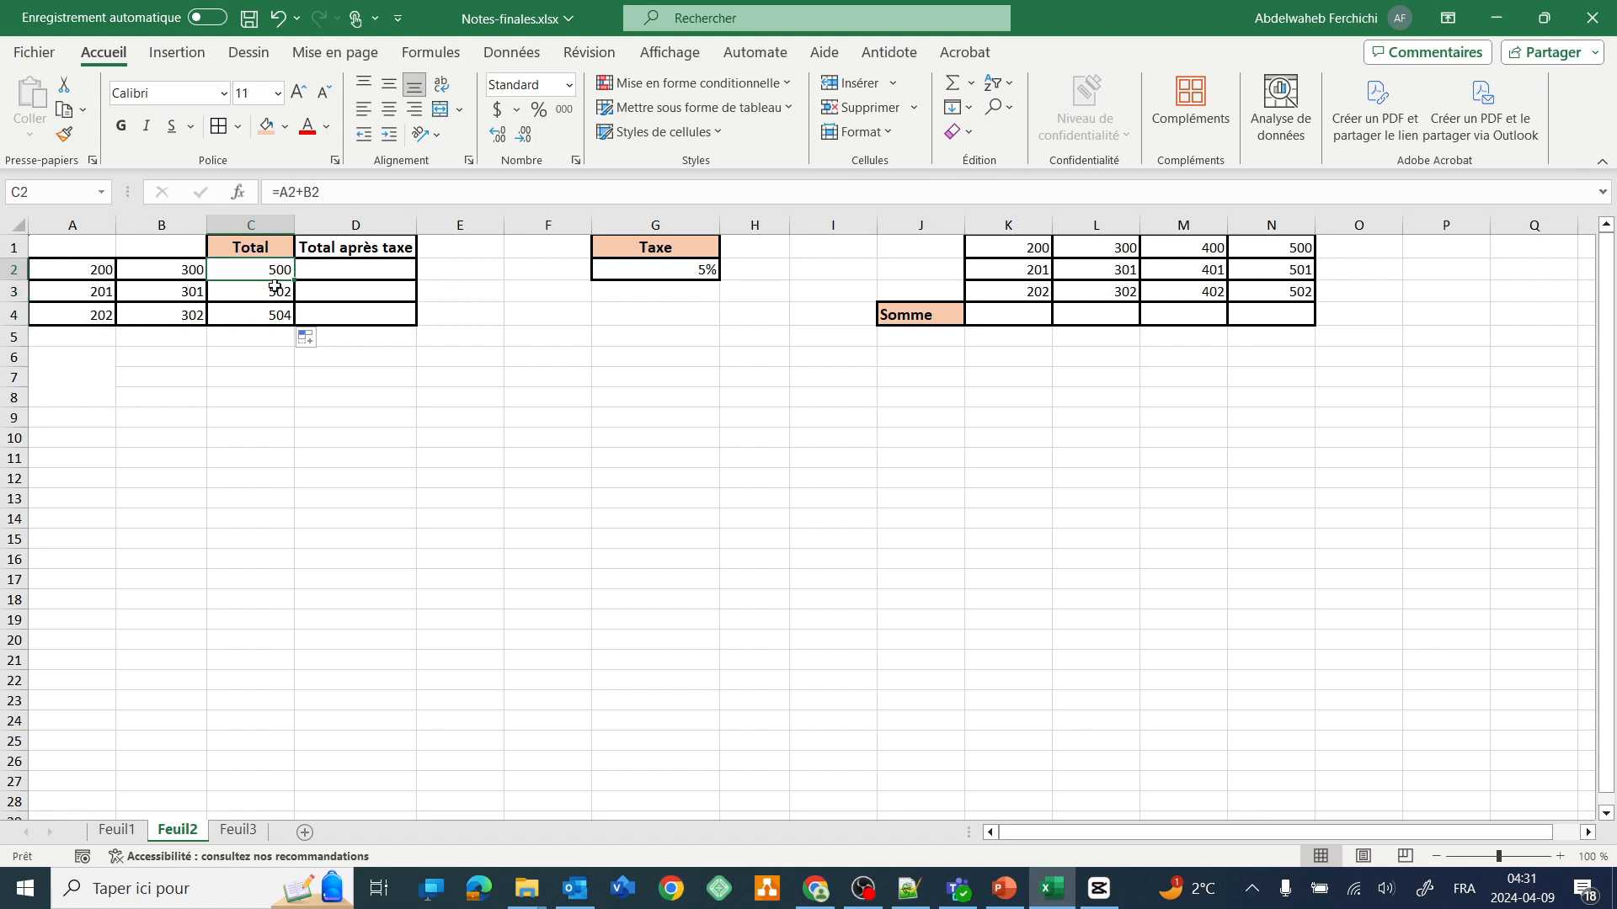
left_click(274, 290)
left_click(273, 314)
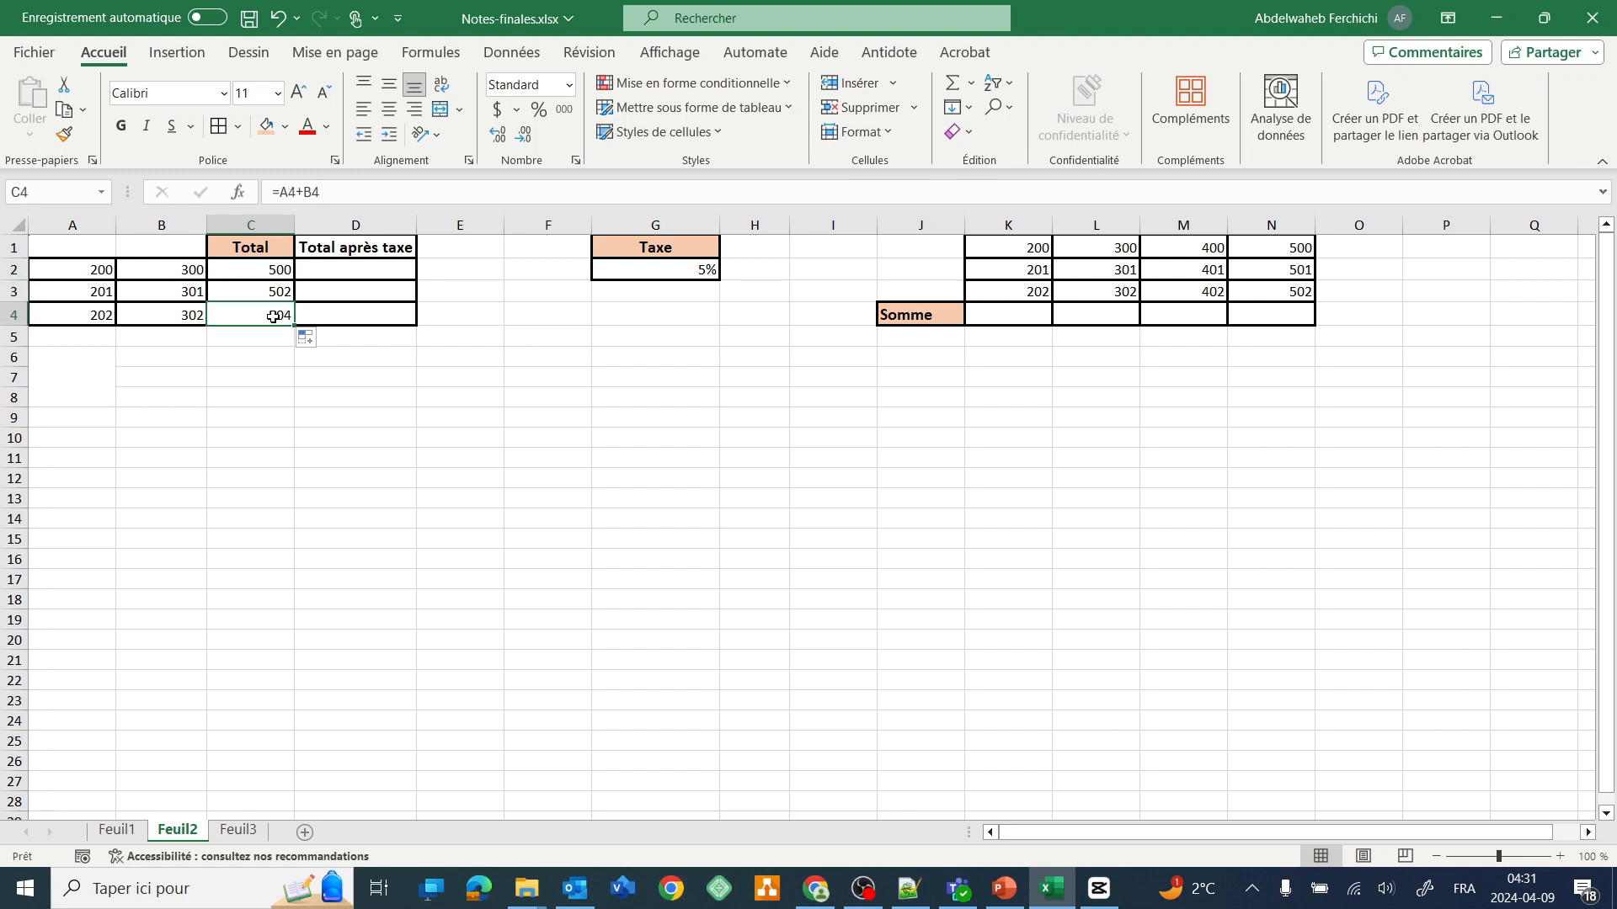
left_click(276, 272)
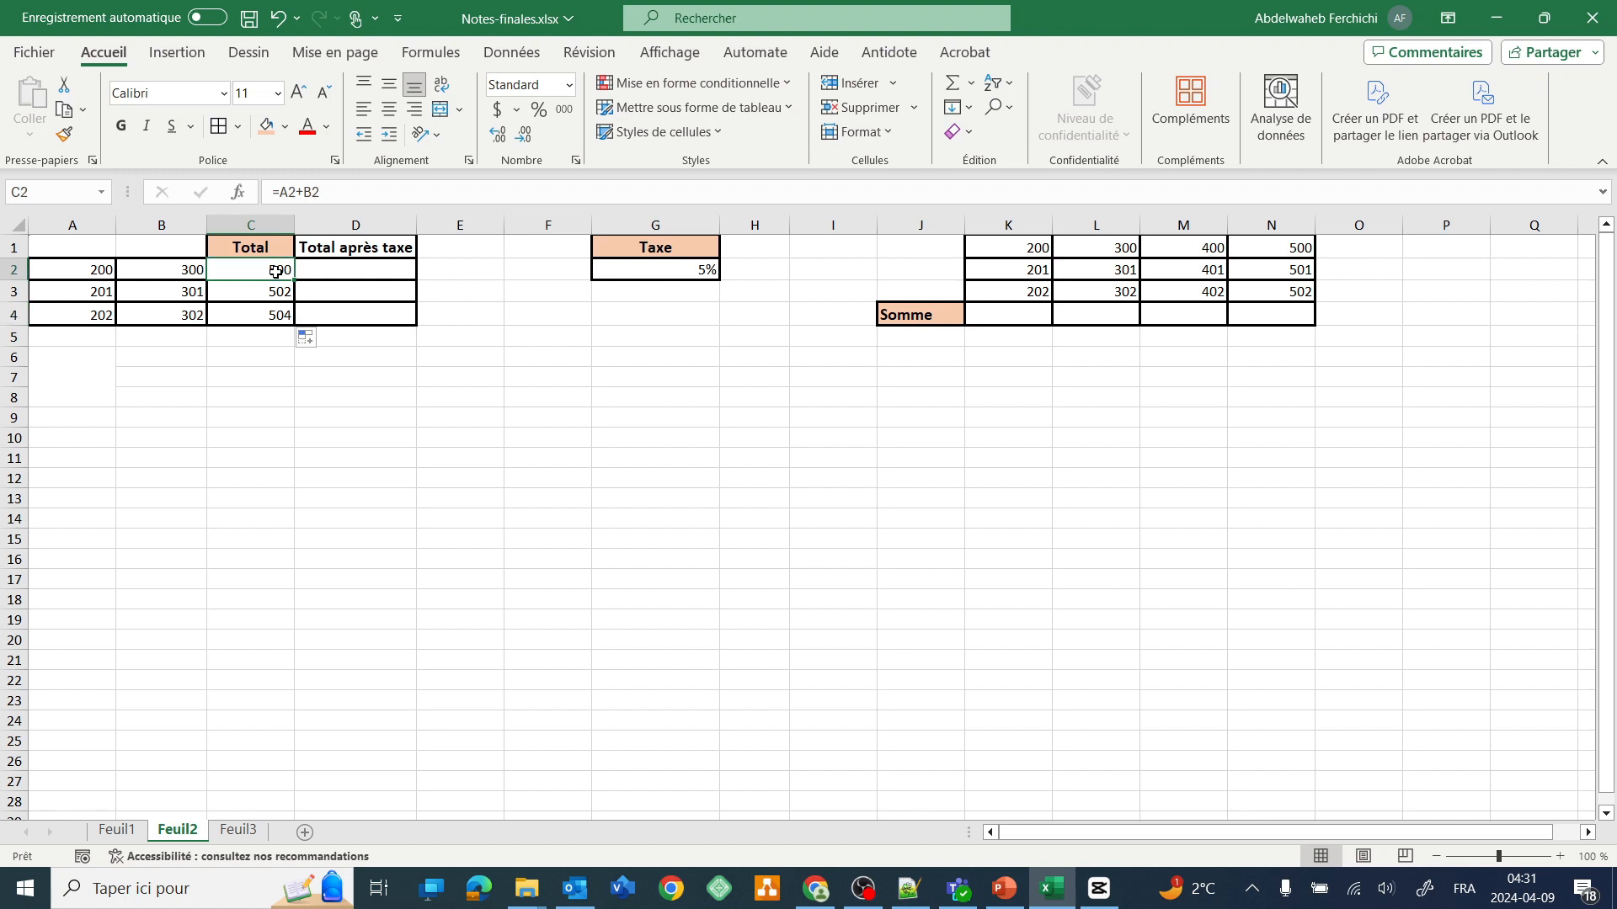
left_click(275, 290)
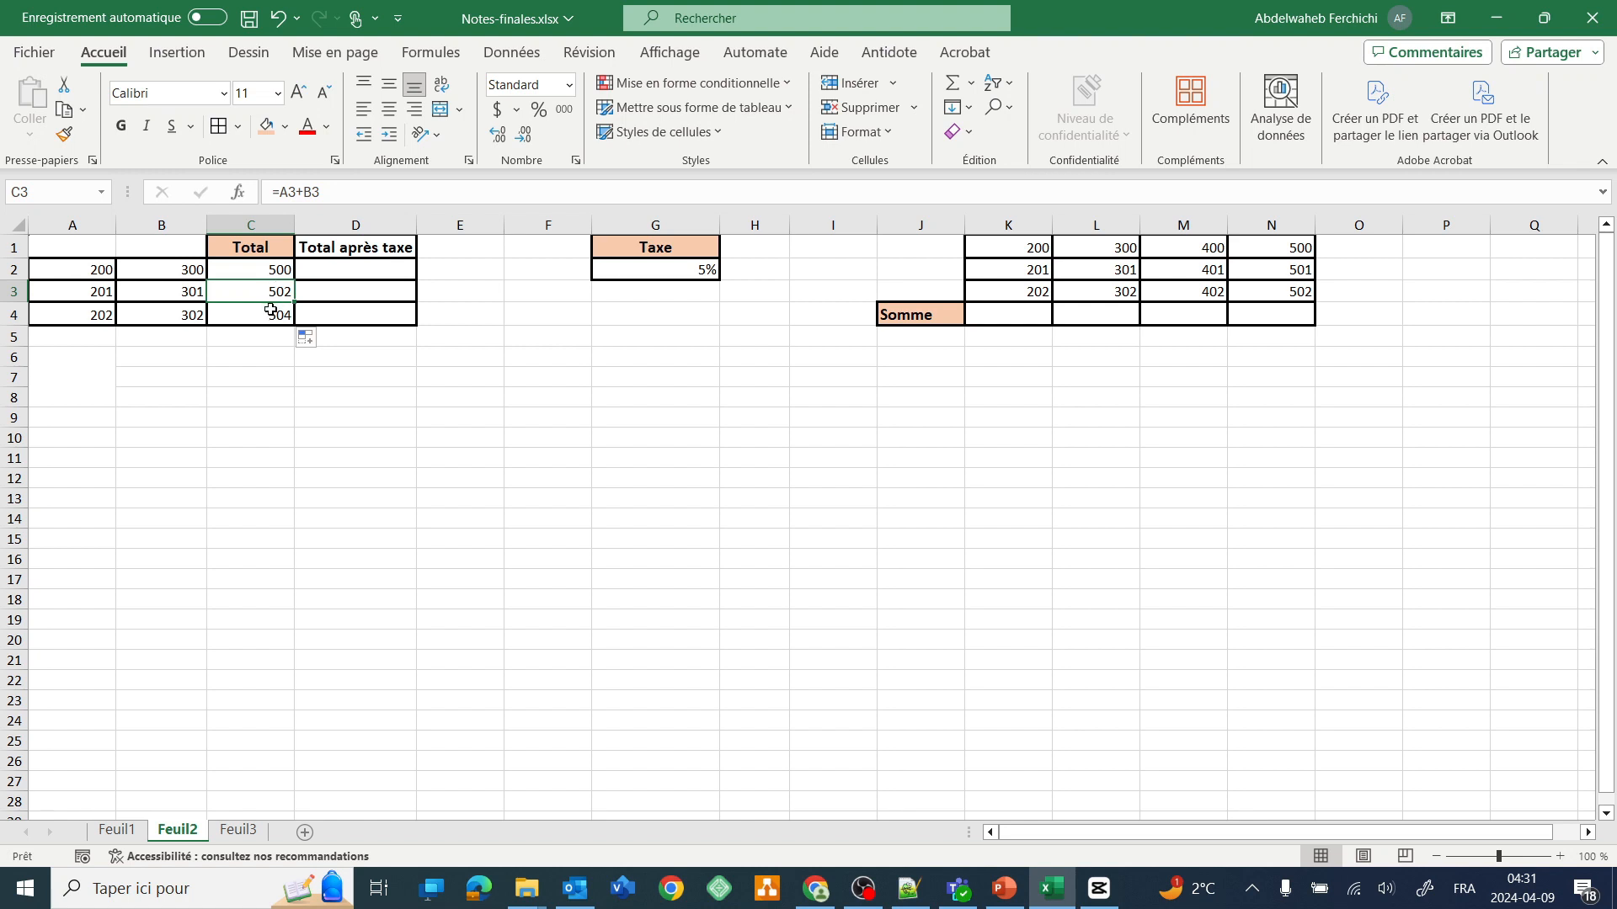
left_click(271, 311)
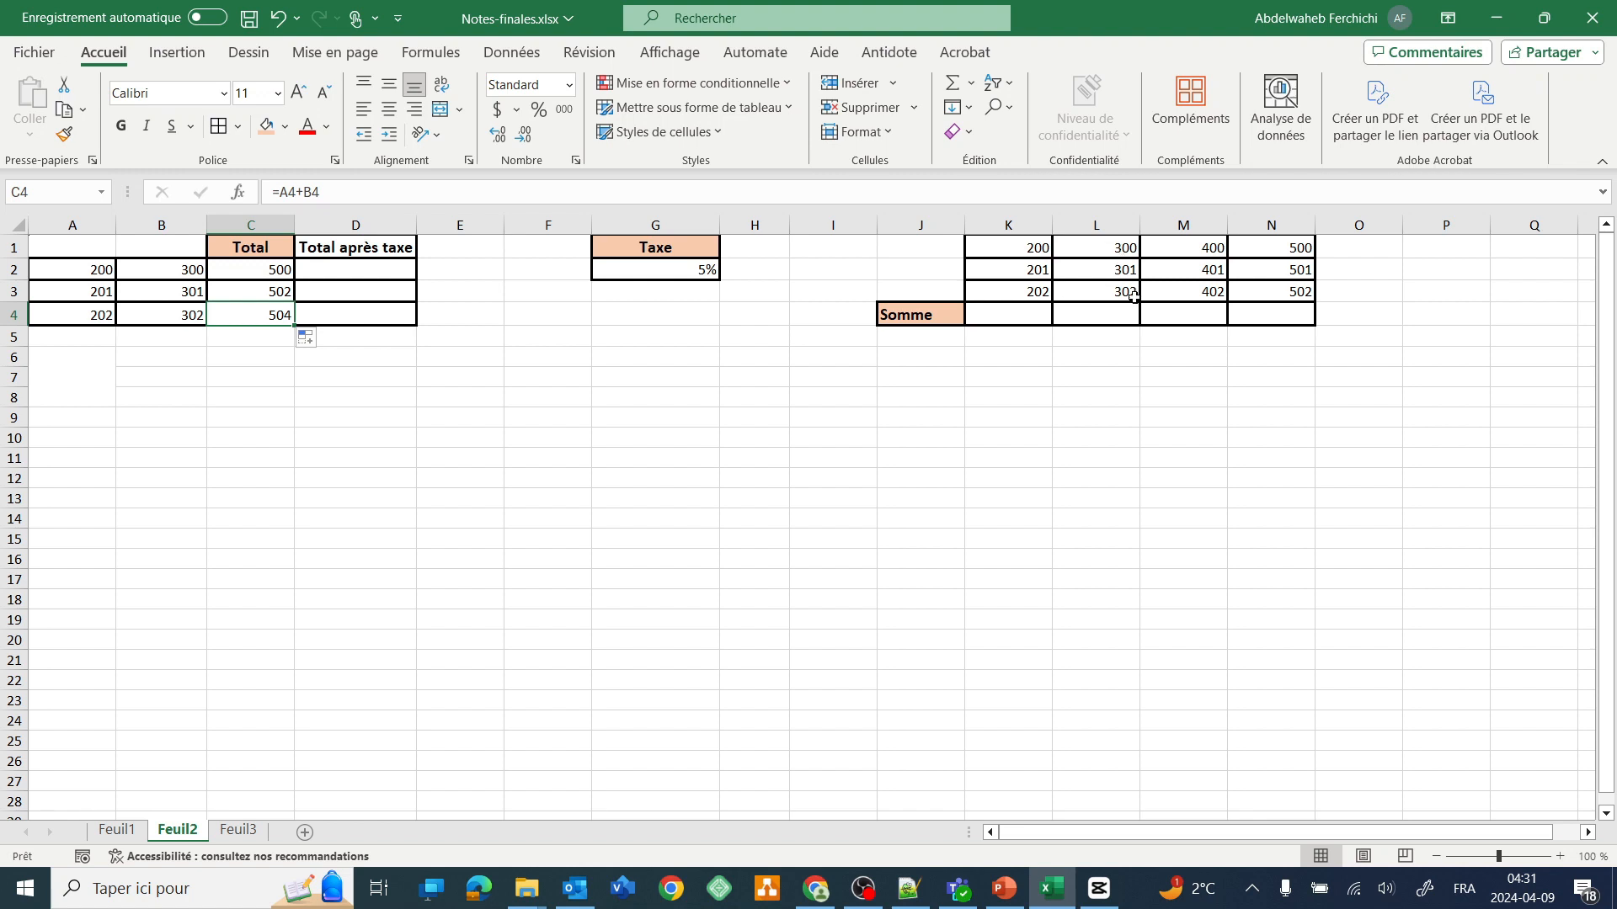
Enter the formula =K1+K2+K3 in K4 of the Somme row, dismissing the system notification, and select K4.
left_click(1025, 314)
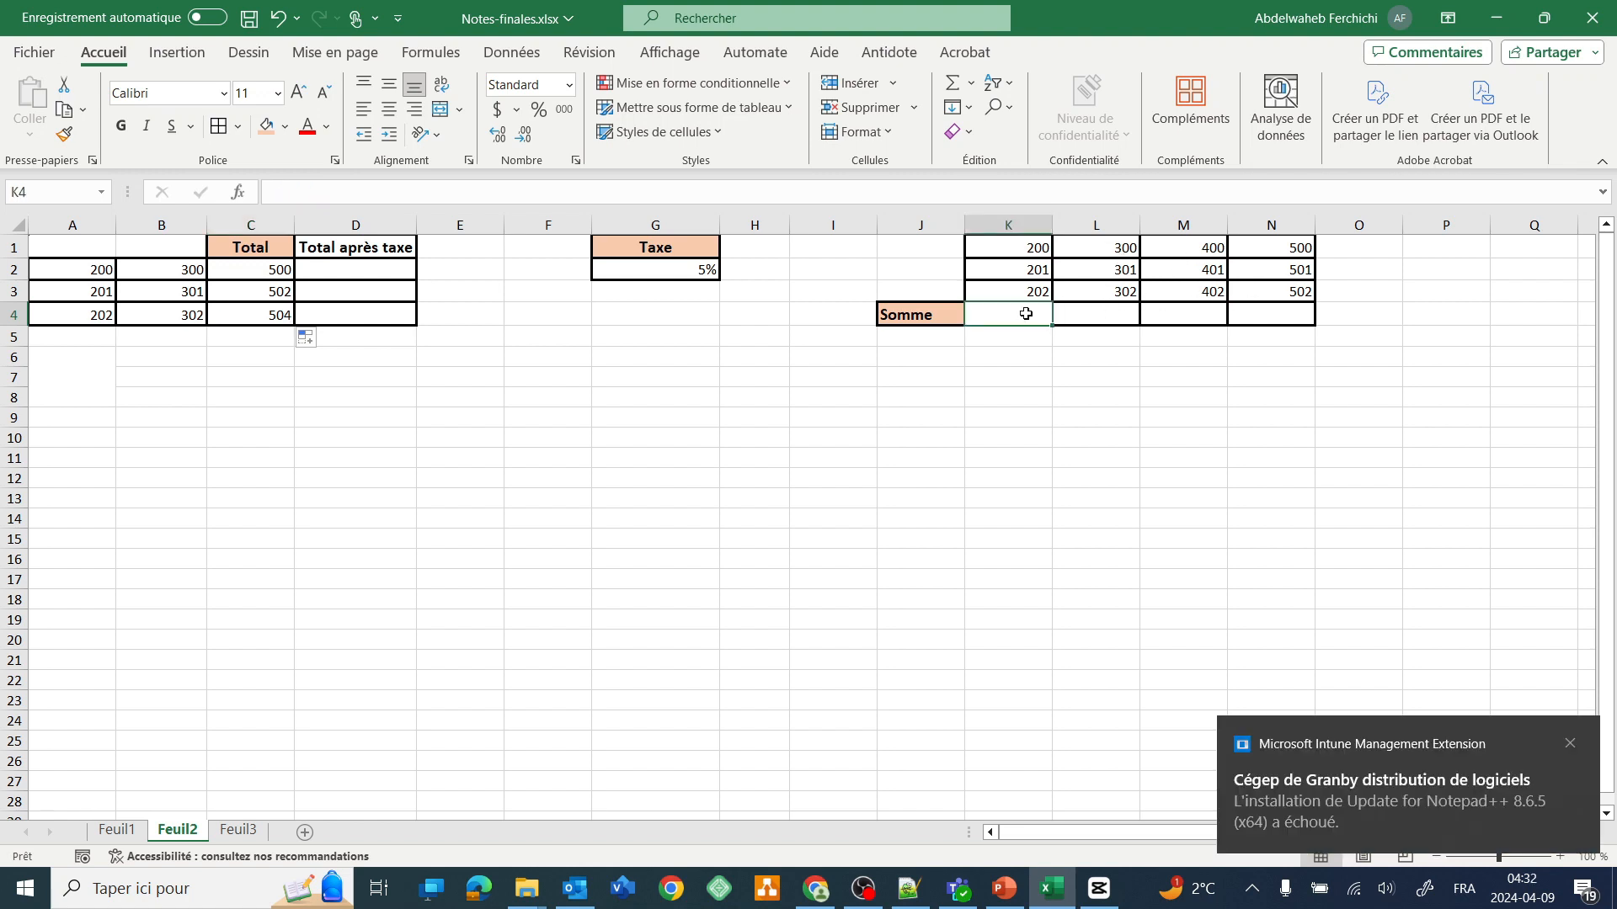
left_click(1569, 744)
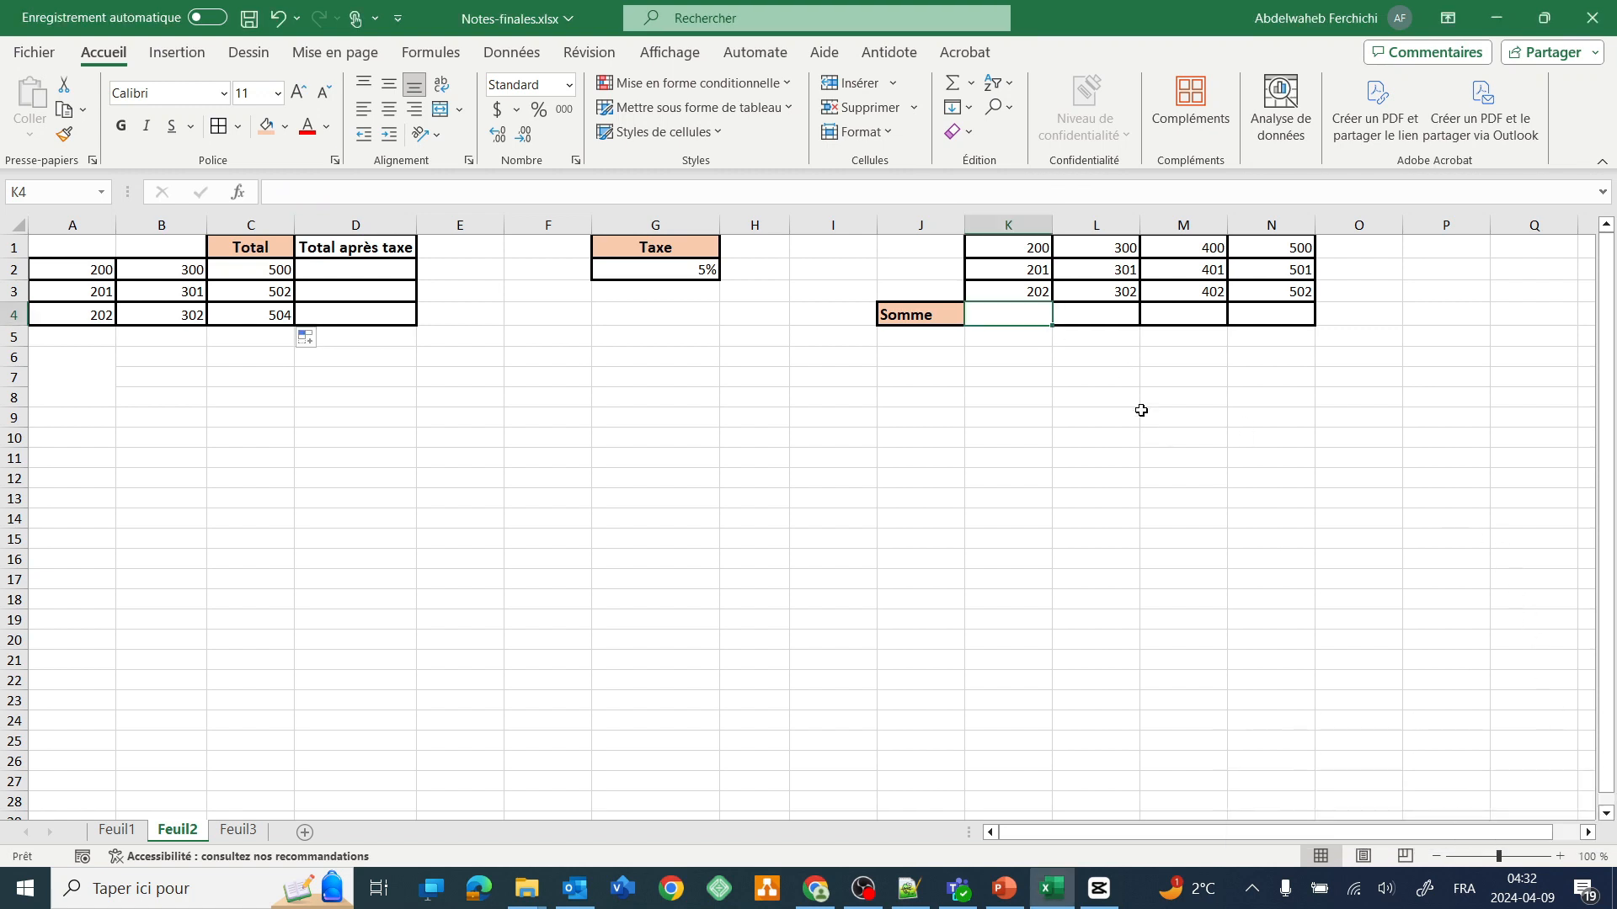
type("=")
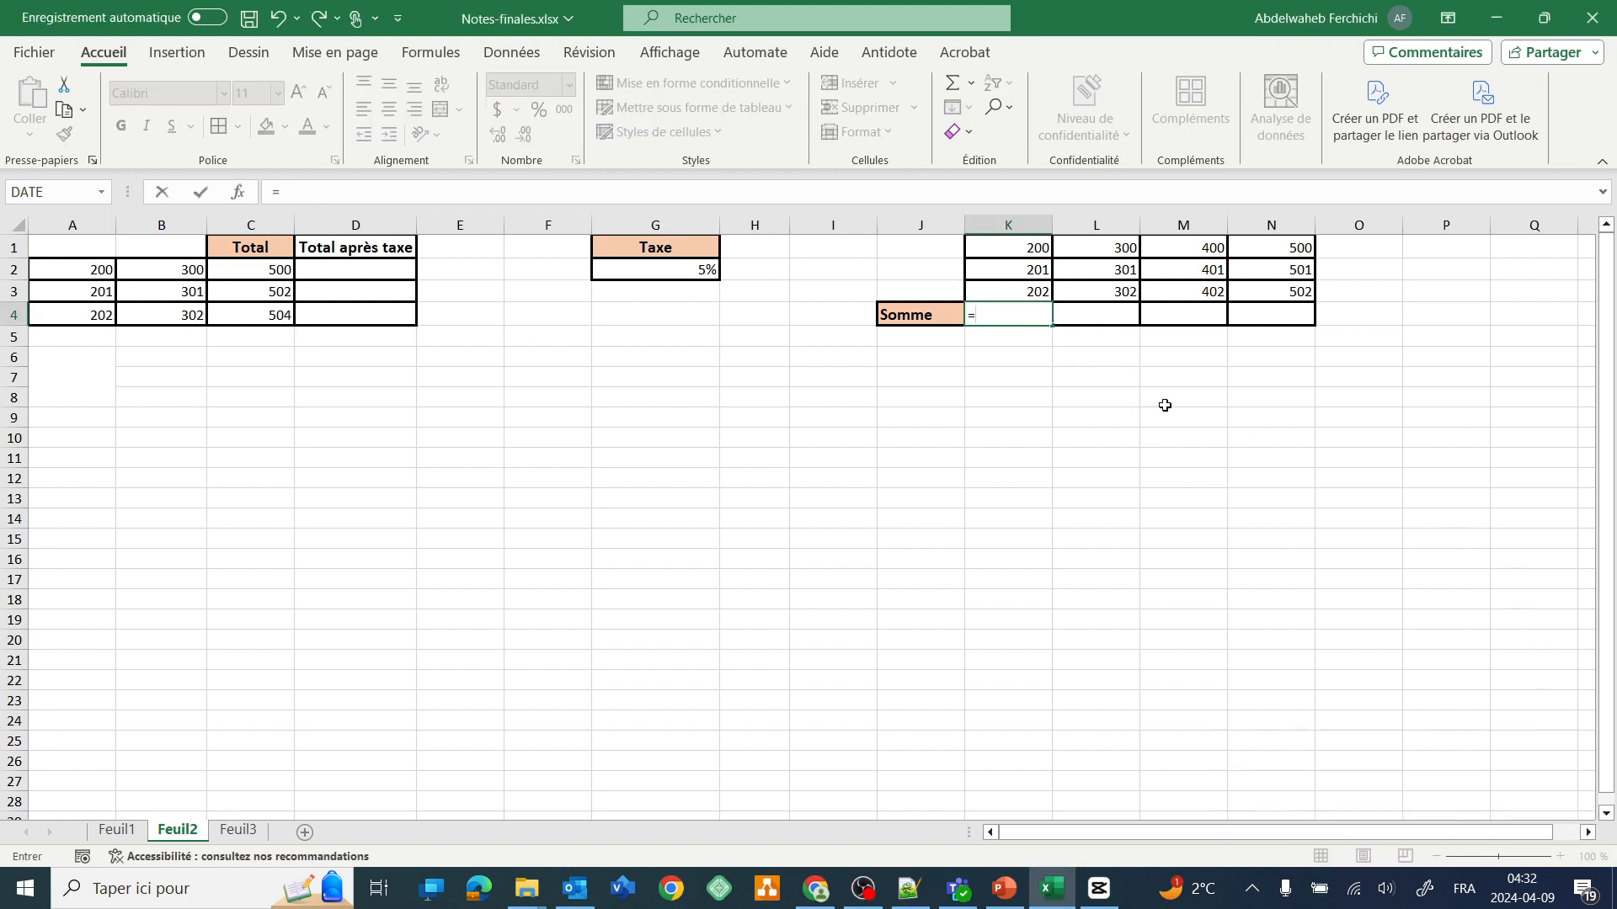
left_click(1016, 247)
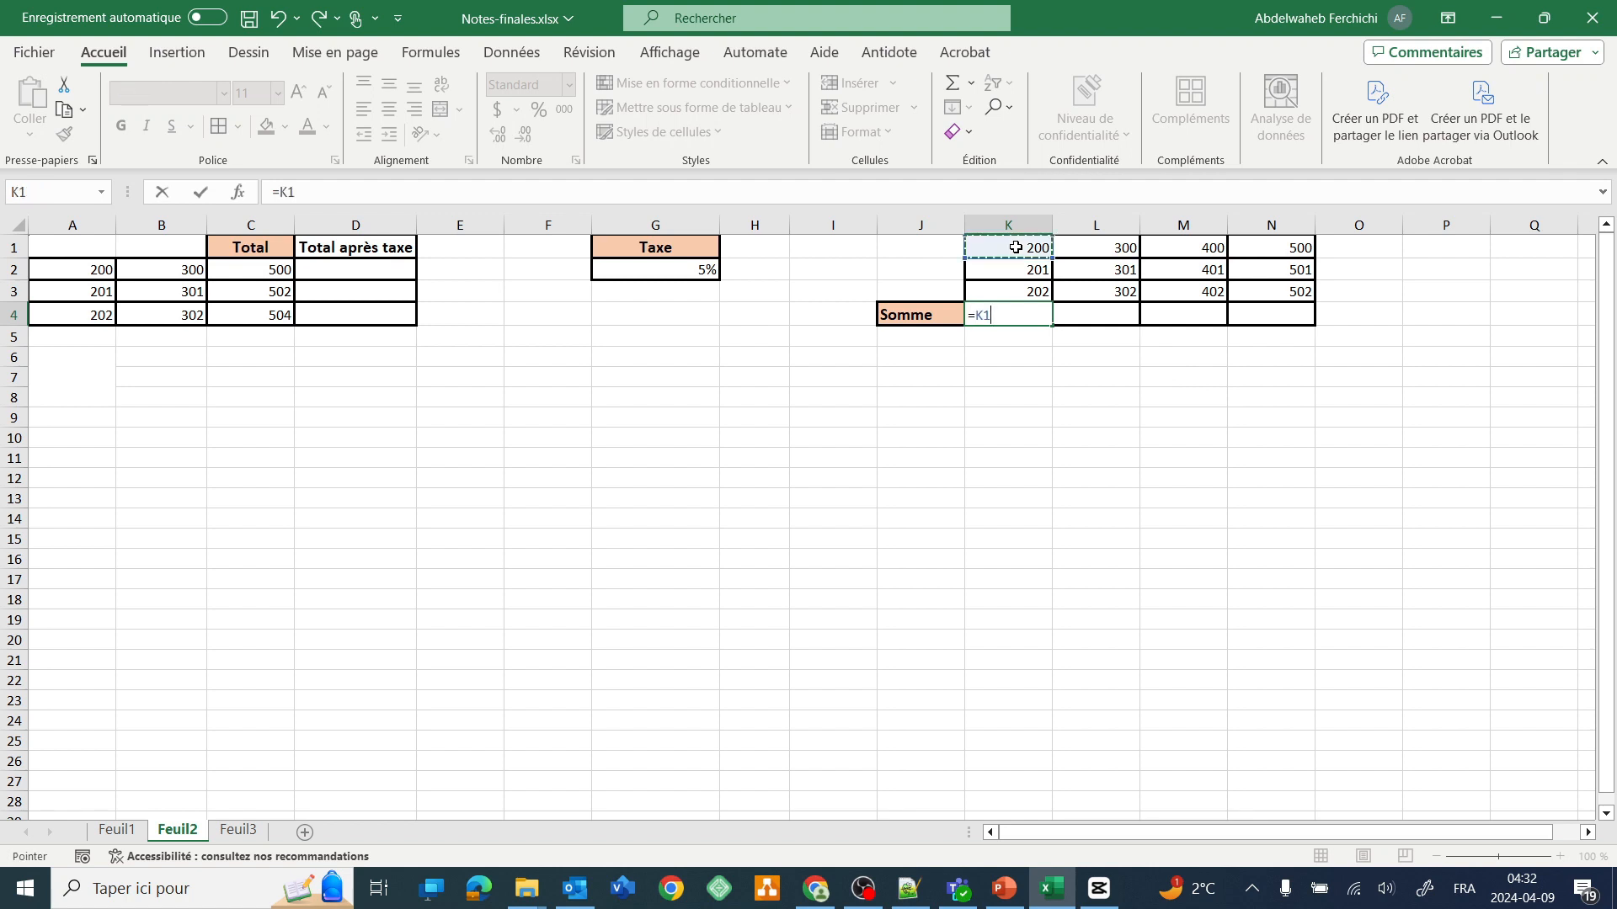
type("+")
left_click(1016, 274)
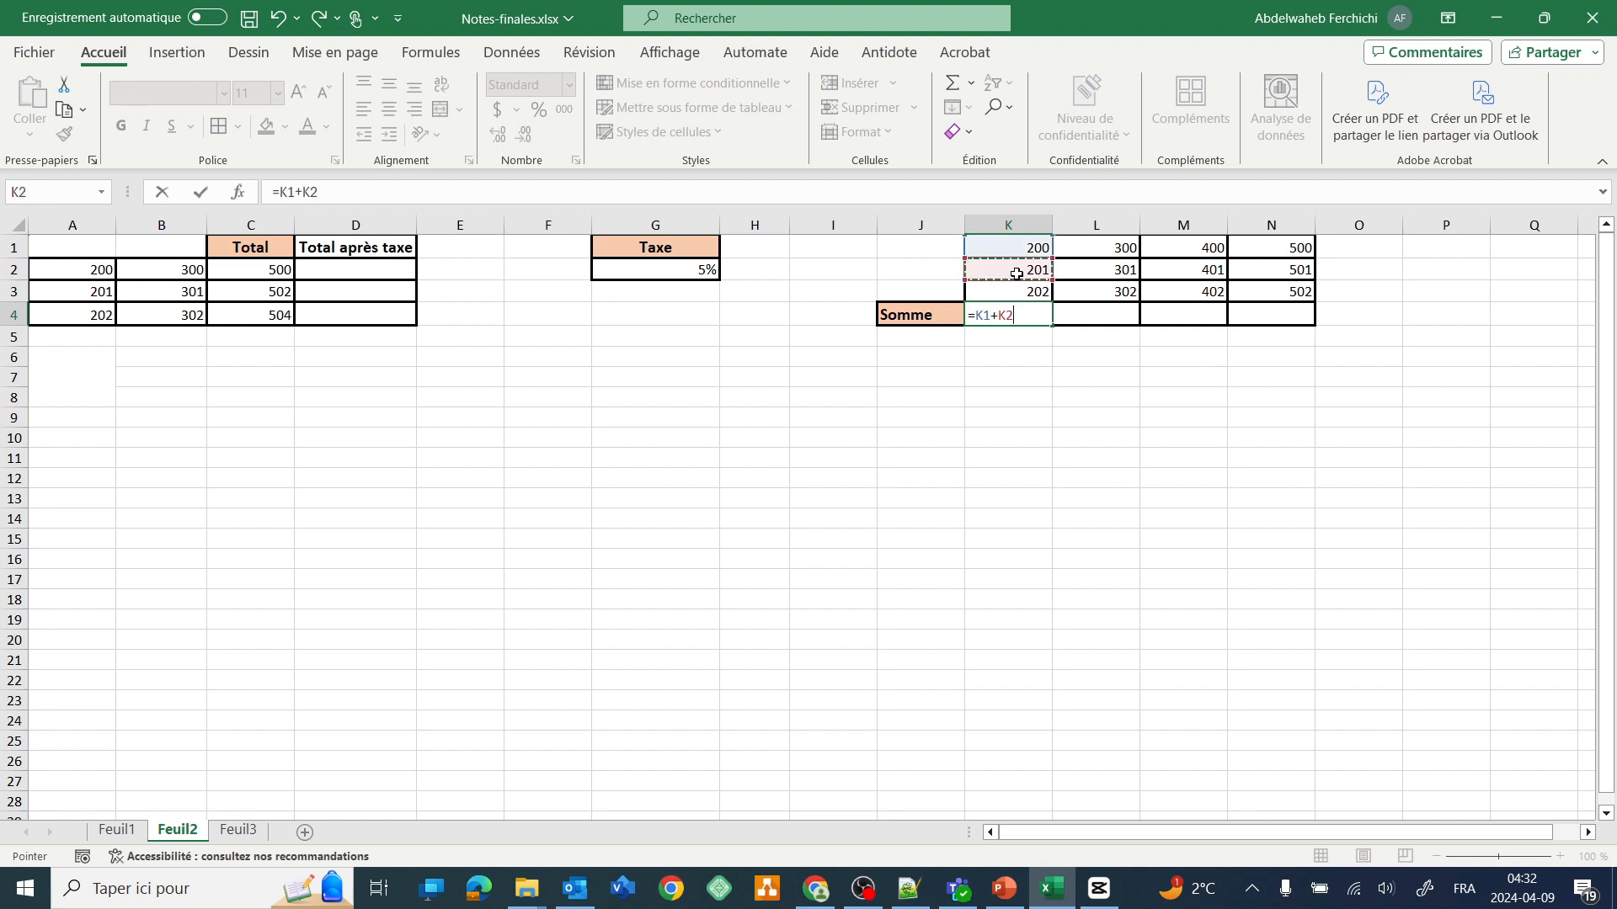
type("+")
left_click(1021, 295)
key("Return")
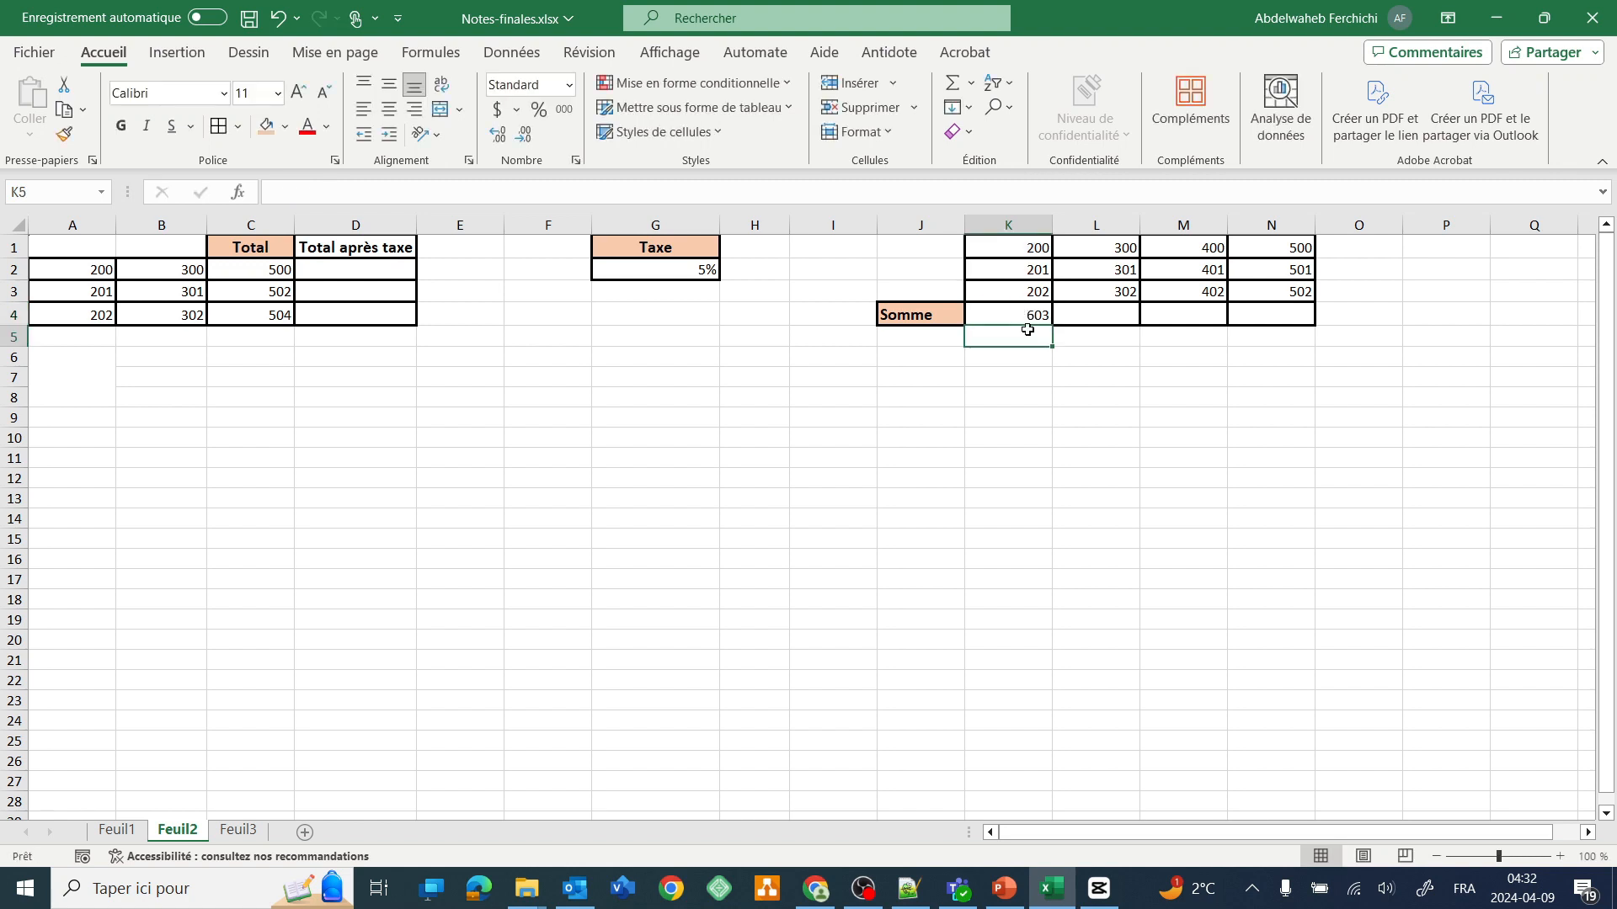
left_click(1028, 315)
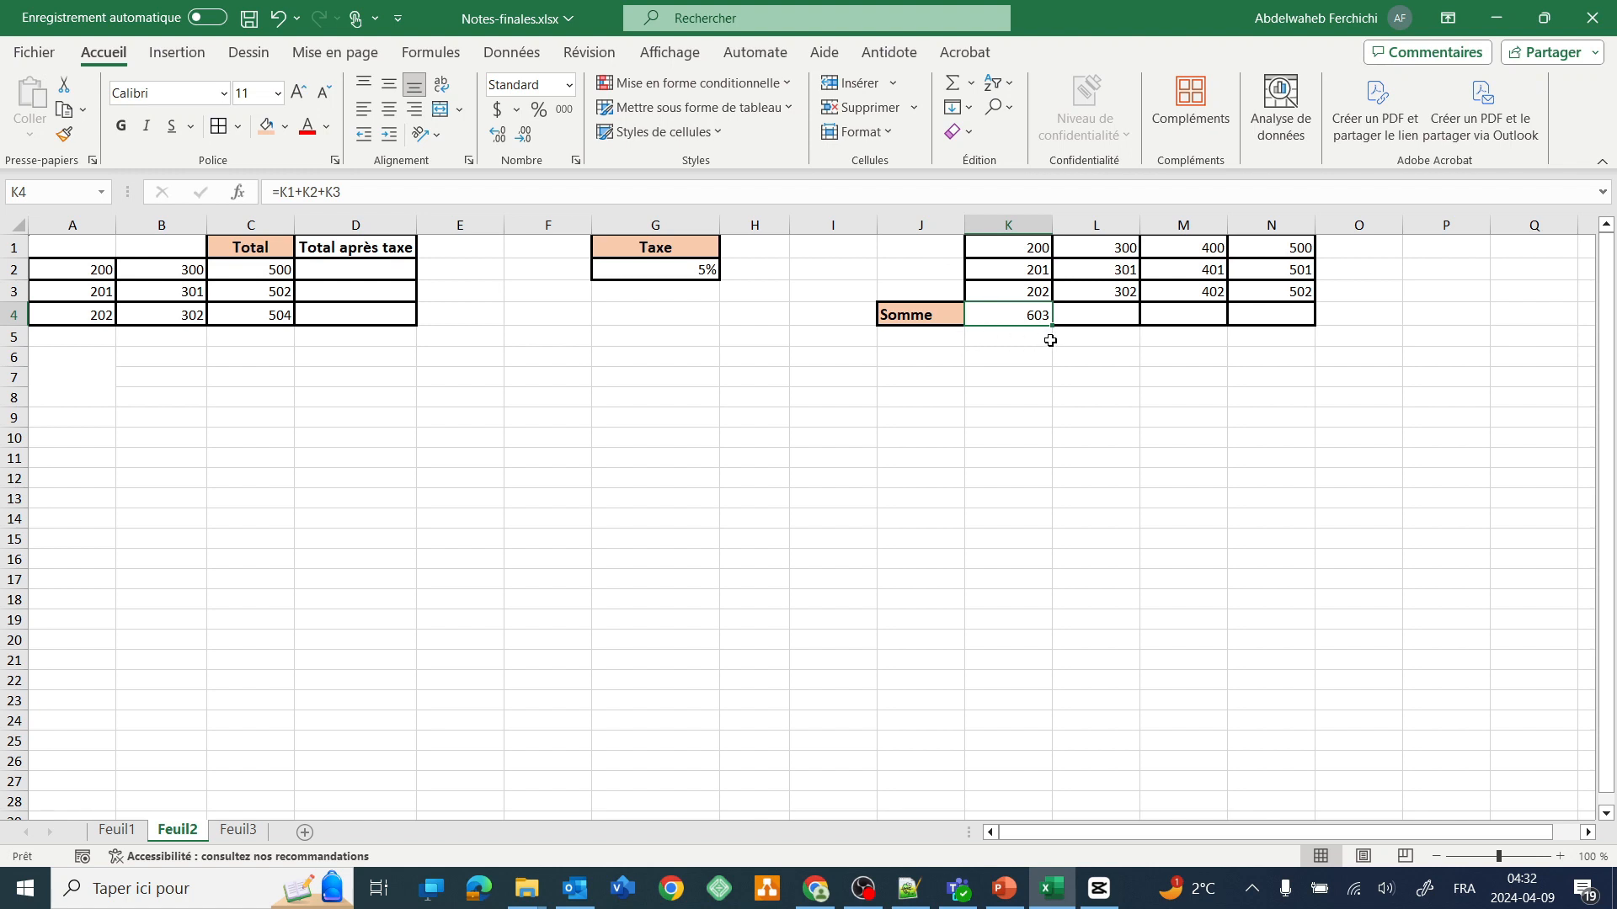
Fill the Somme formula from K4 across to N4.
left_click_drag(1049, 325, 1314, 327)
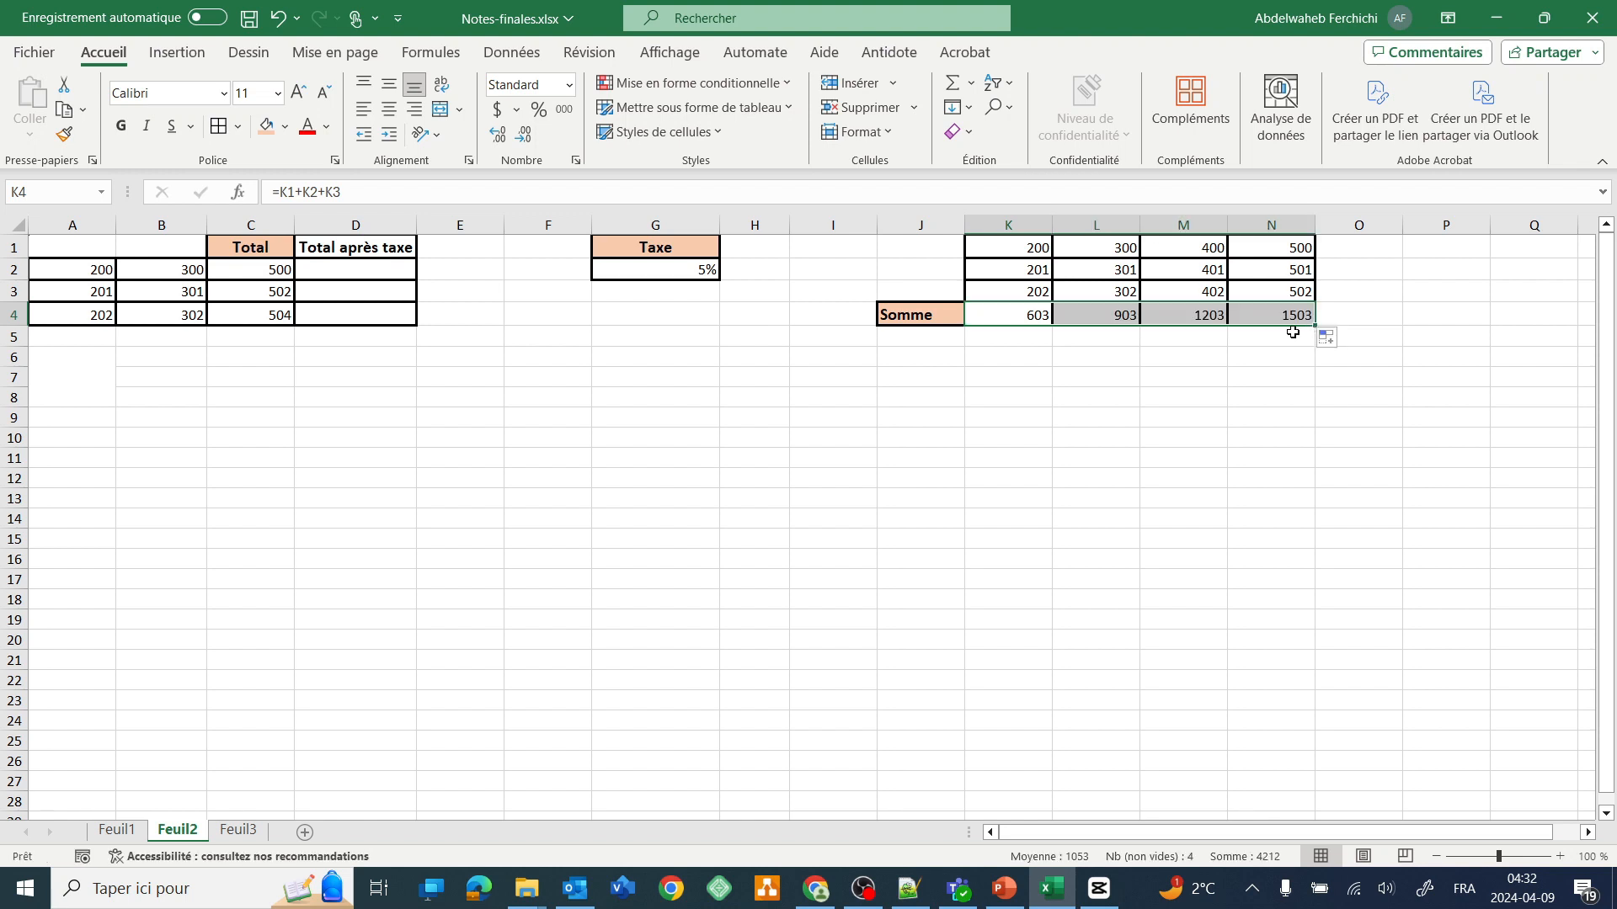
Compare the formulas in K4, L4, M4 and N4 to examine how their relative references shift column by column.
left_click(1035, 316)
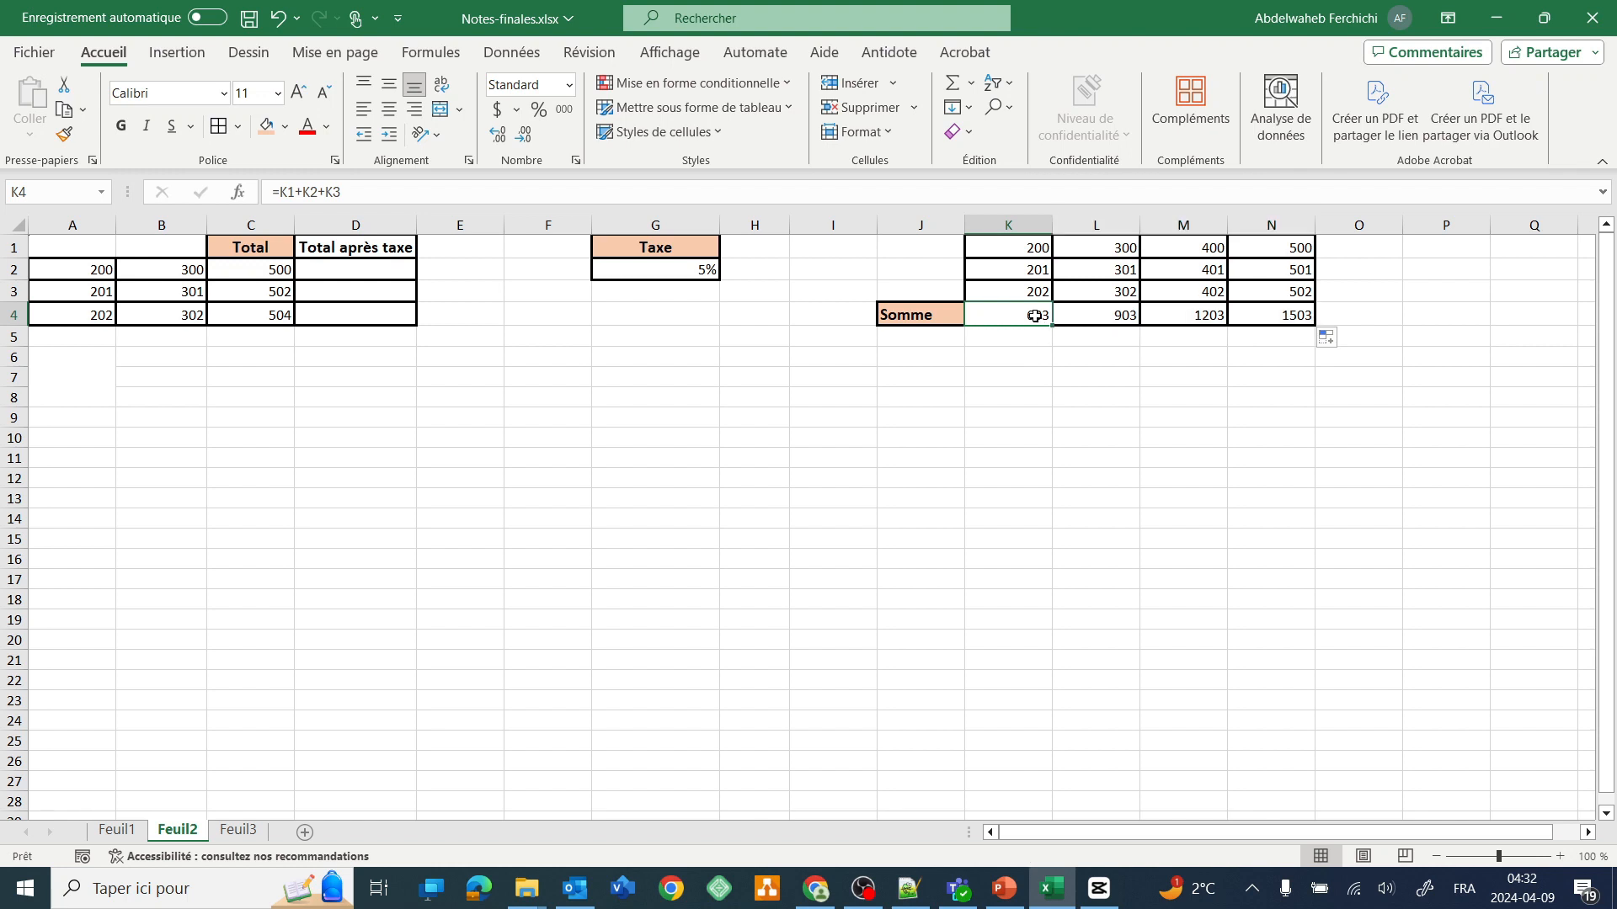
left_click(1084, 316)
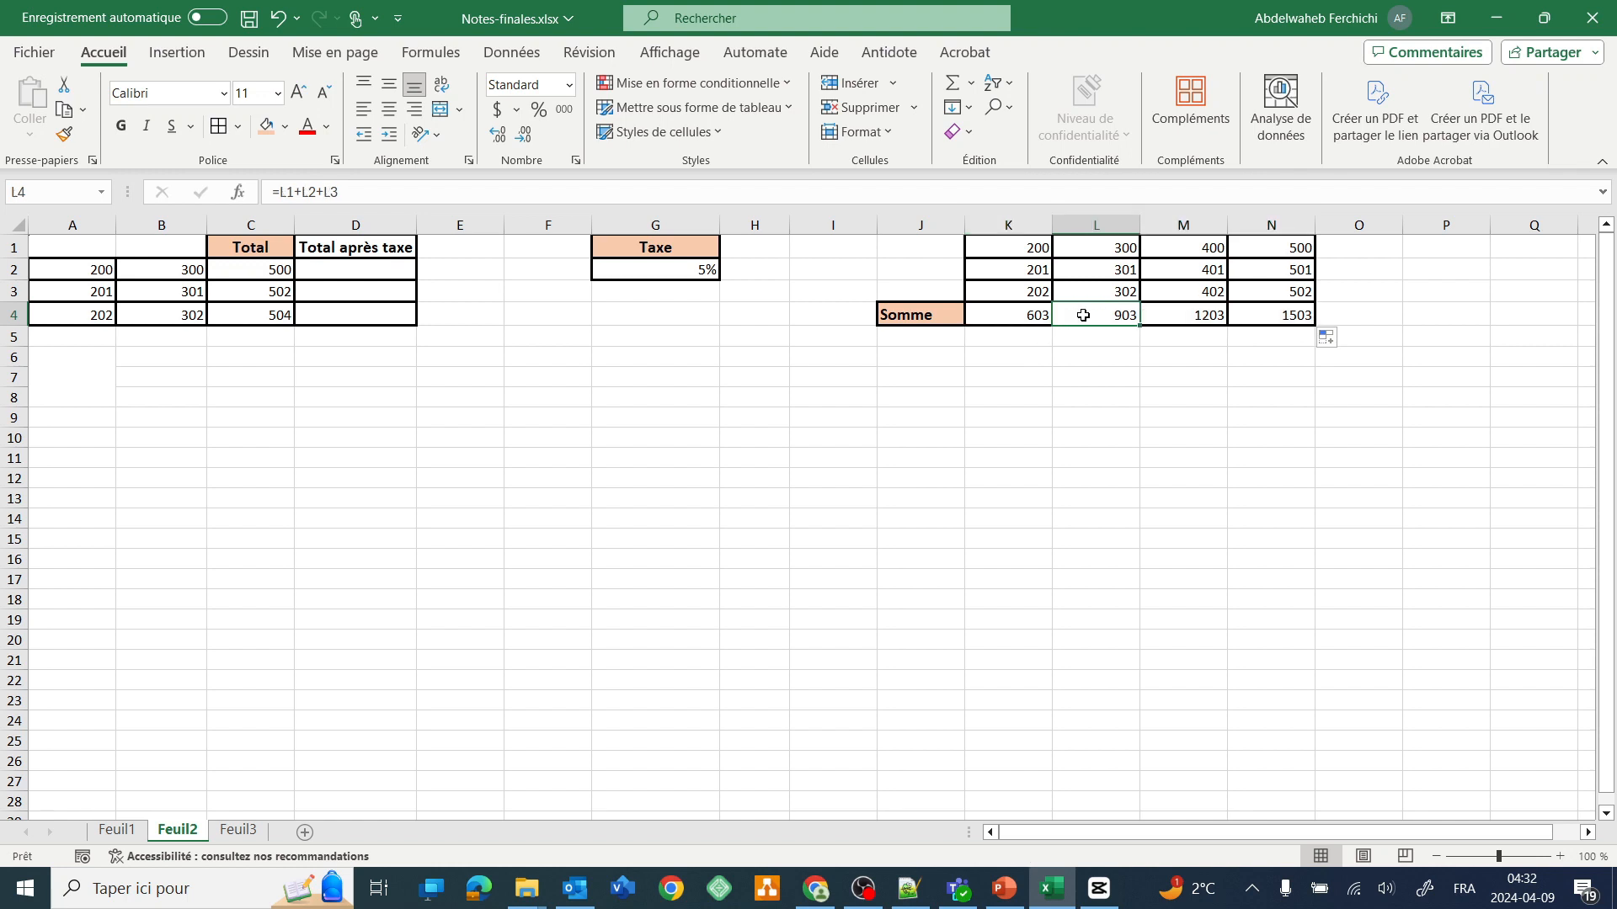
left_click(1165, 314)
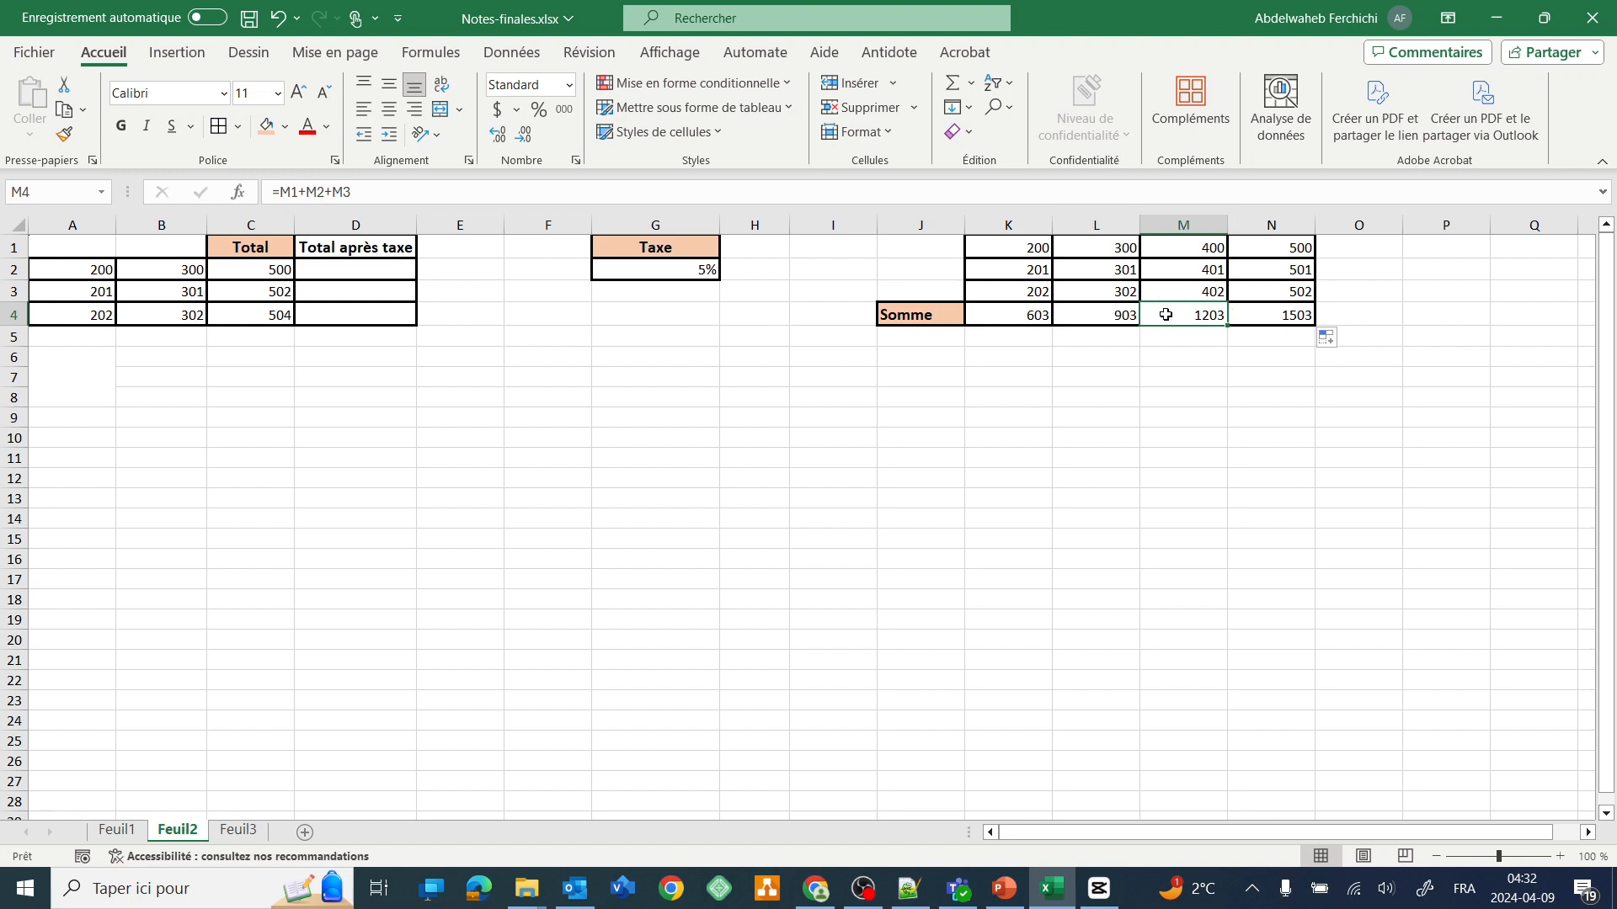
left_click(1271, 317)
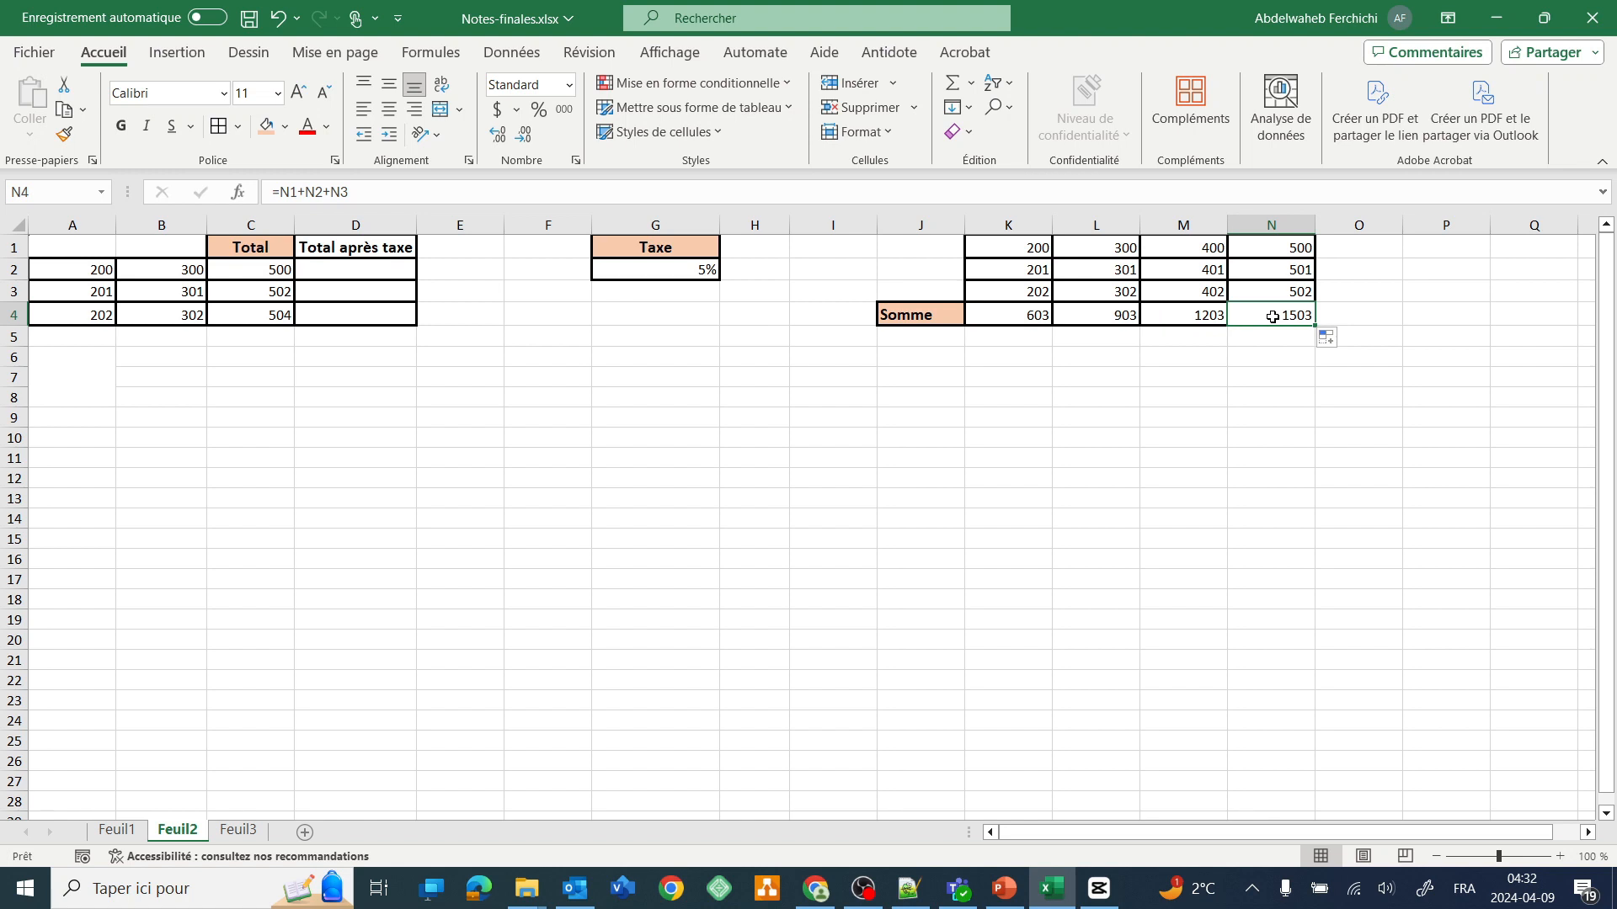
left_click(1205, 315)
left_click(1104, 315)
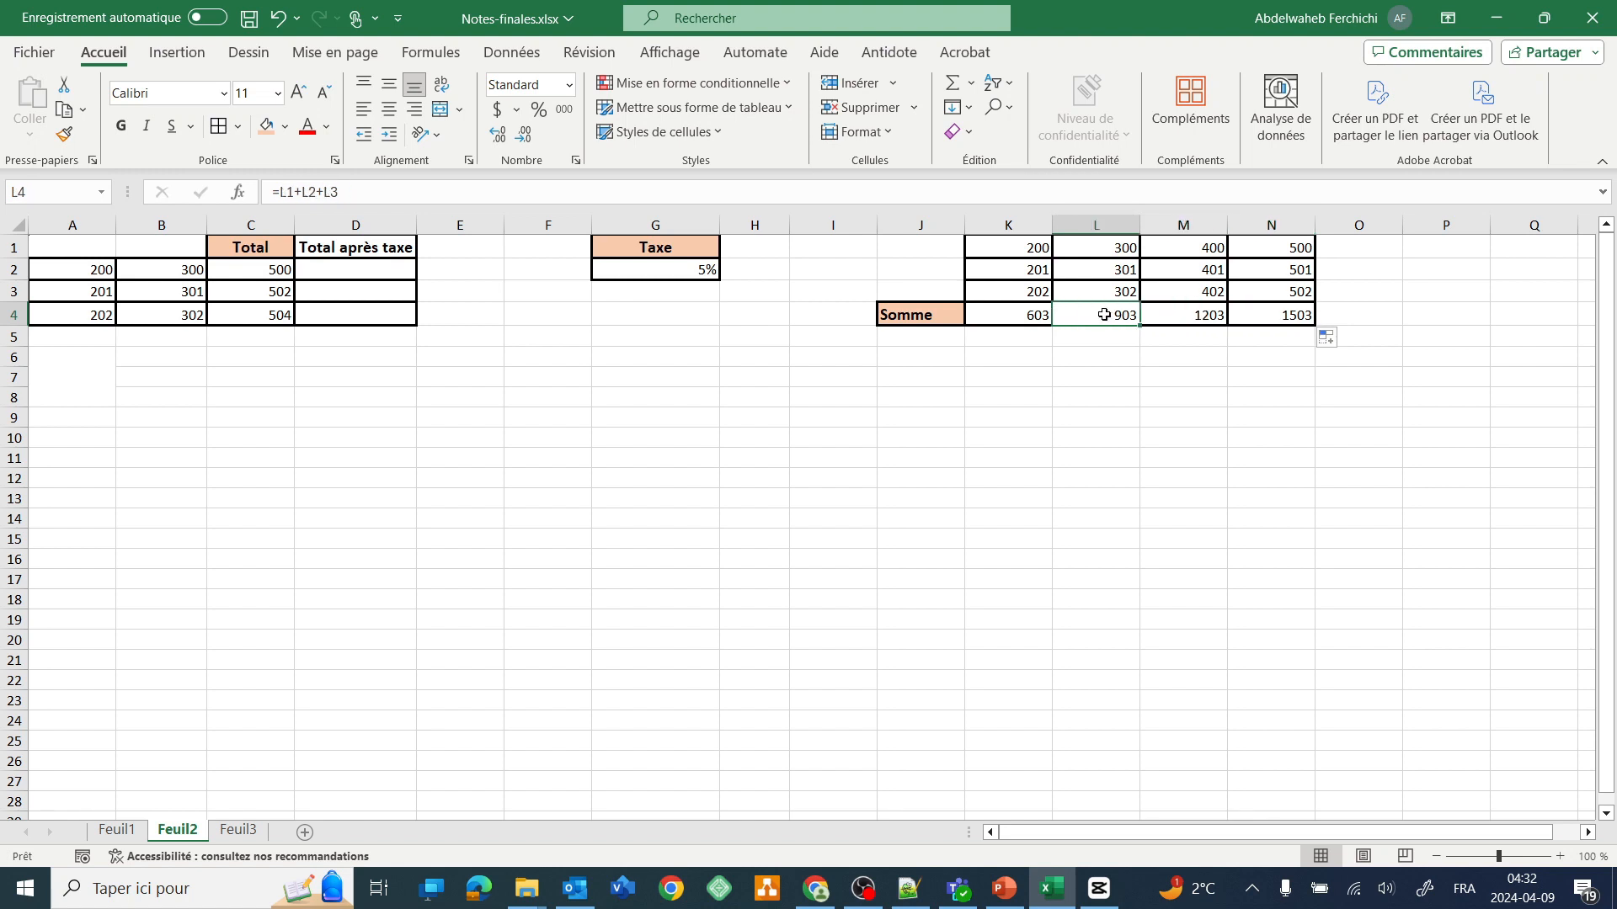
left_click(1037, 315)
left_click(1091, 315)
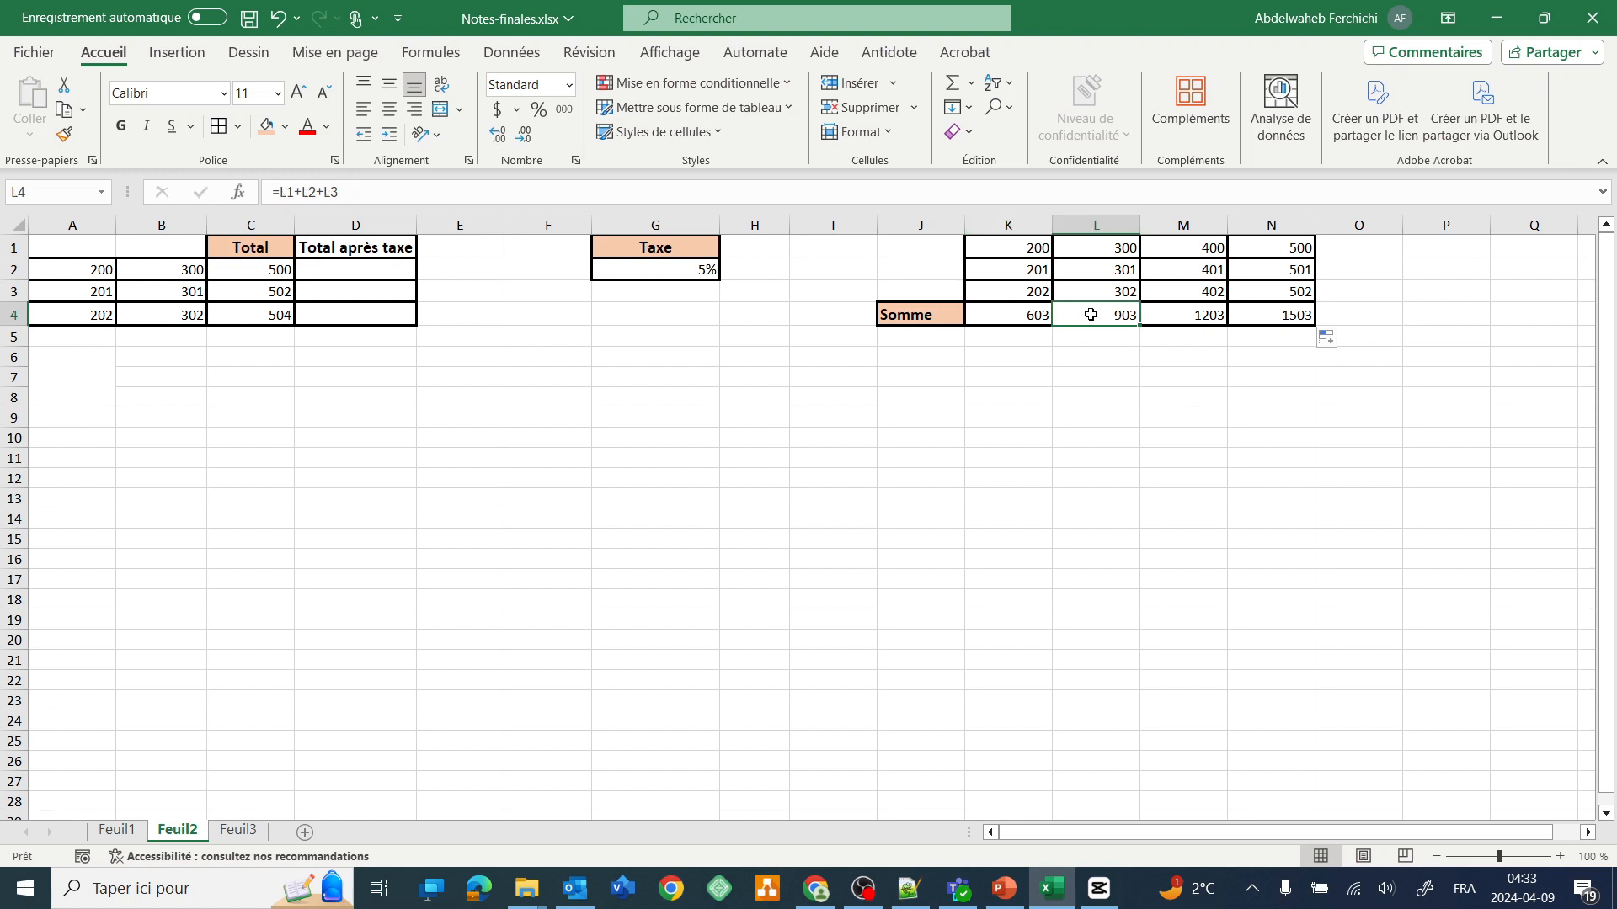
left_click(1170, 315)
left_click(1267, 315)
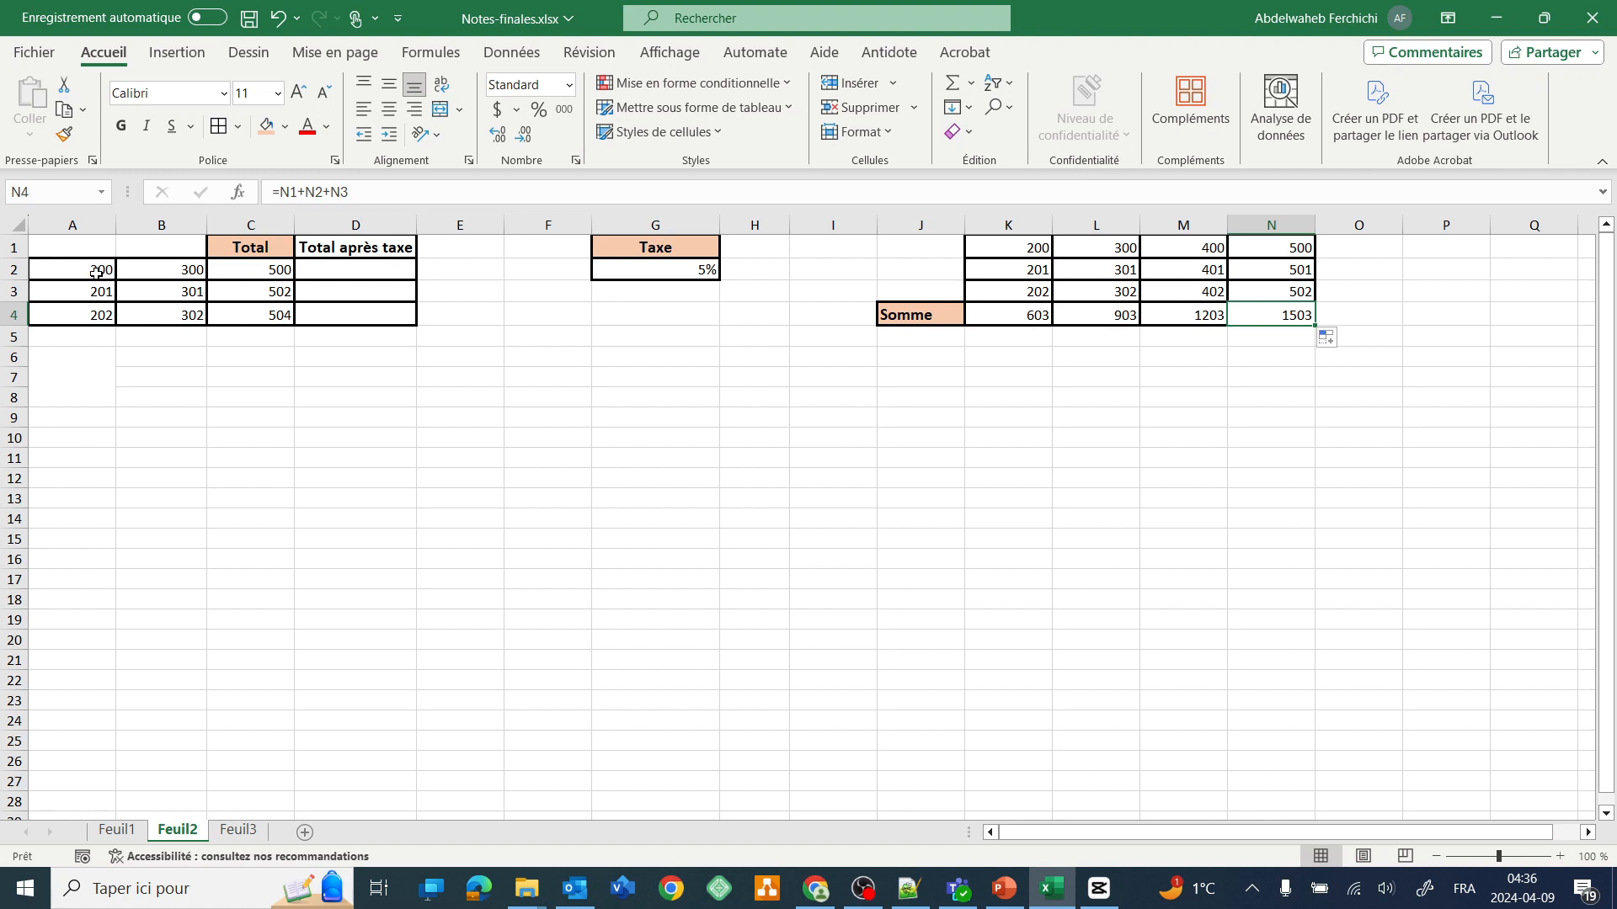
Review the input values in A2:B4 and the Total formula in C2 that adds the two cells of its row.
left_click(97, 272)
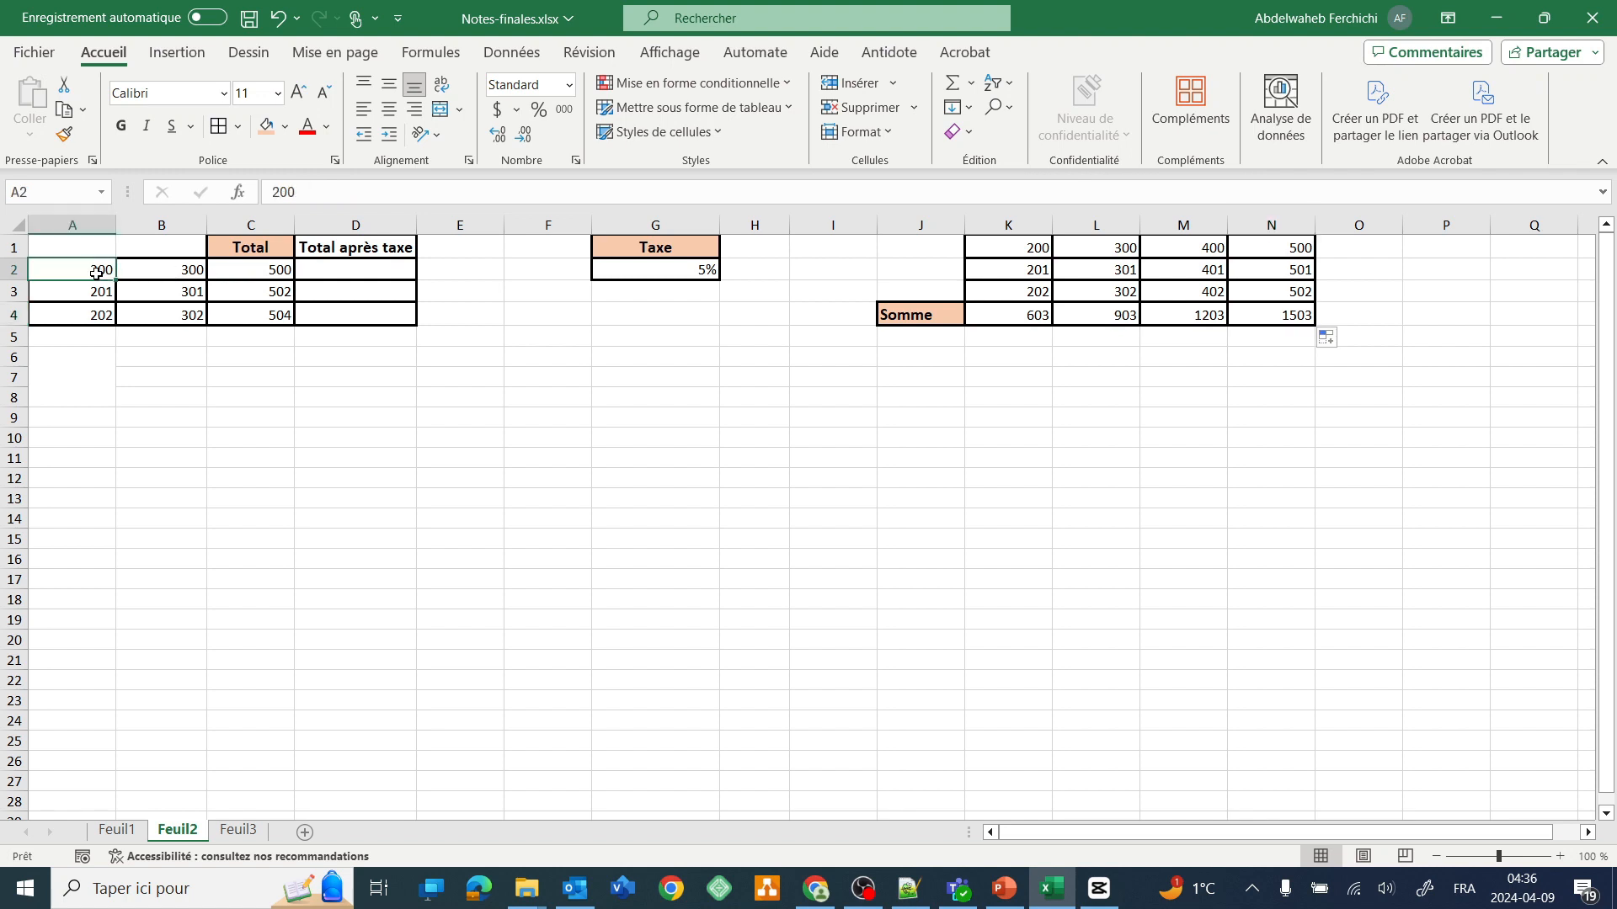
left_click(147, 275)
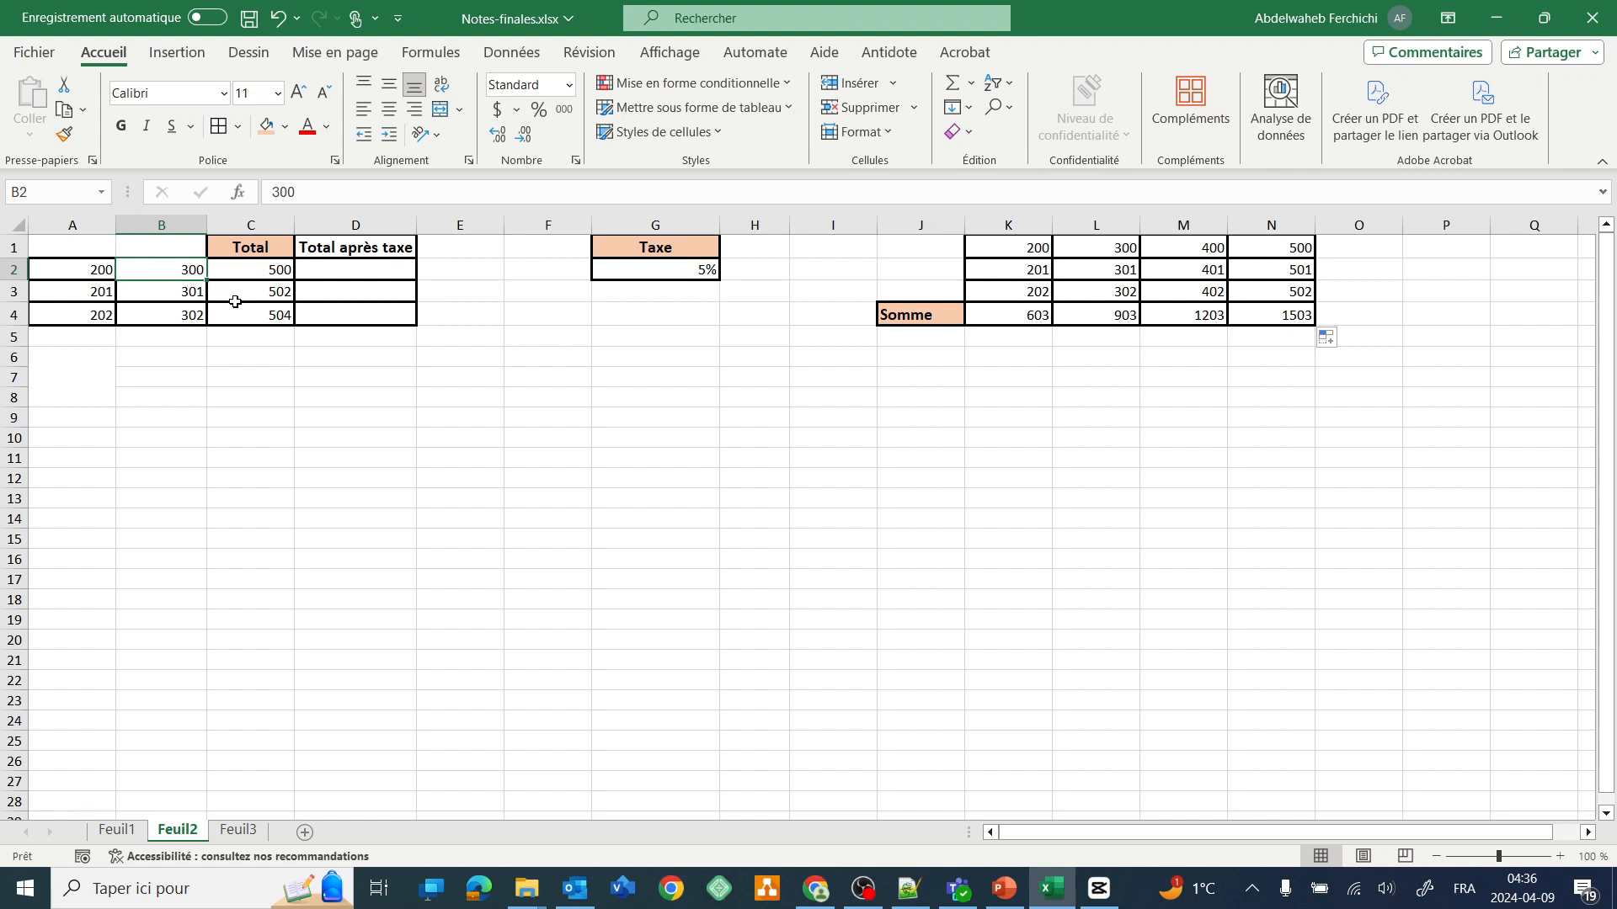
left_click(87, 292)
left_click(134, 293)
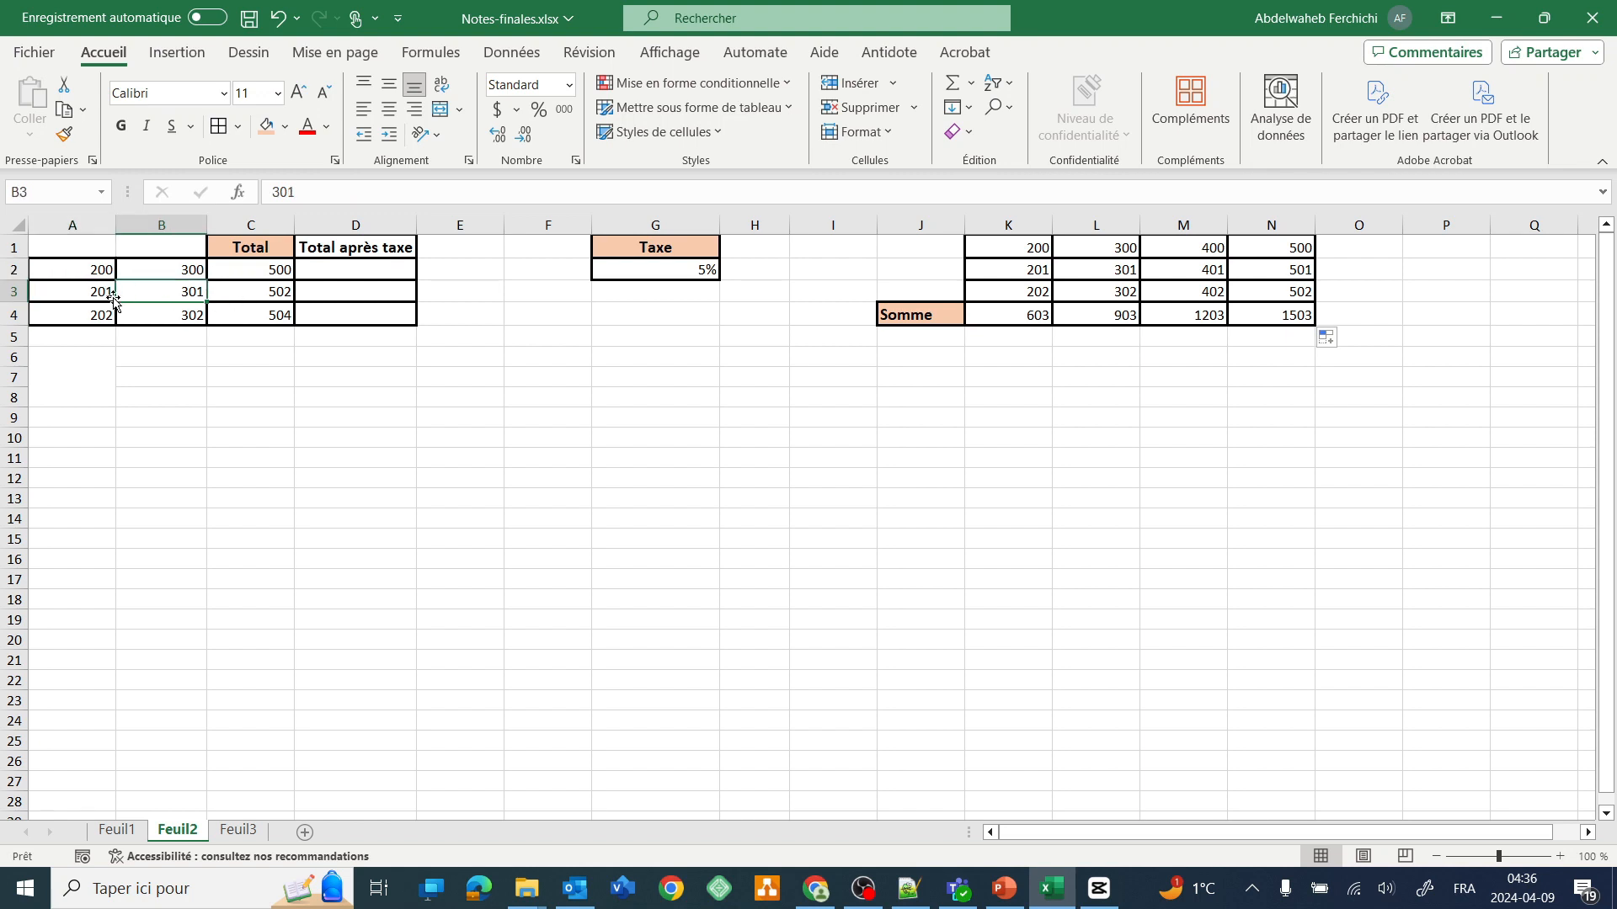
left_click(94, 313)
left_click(128, 313)
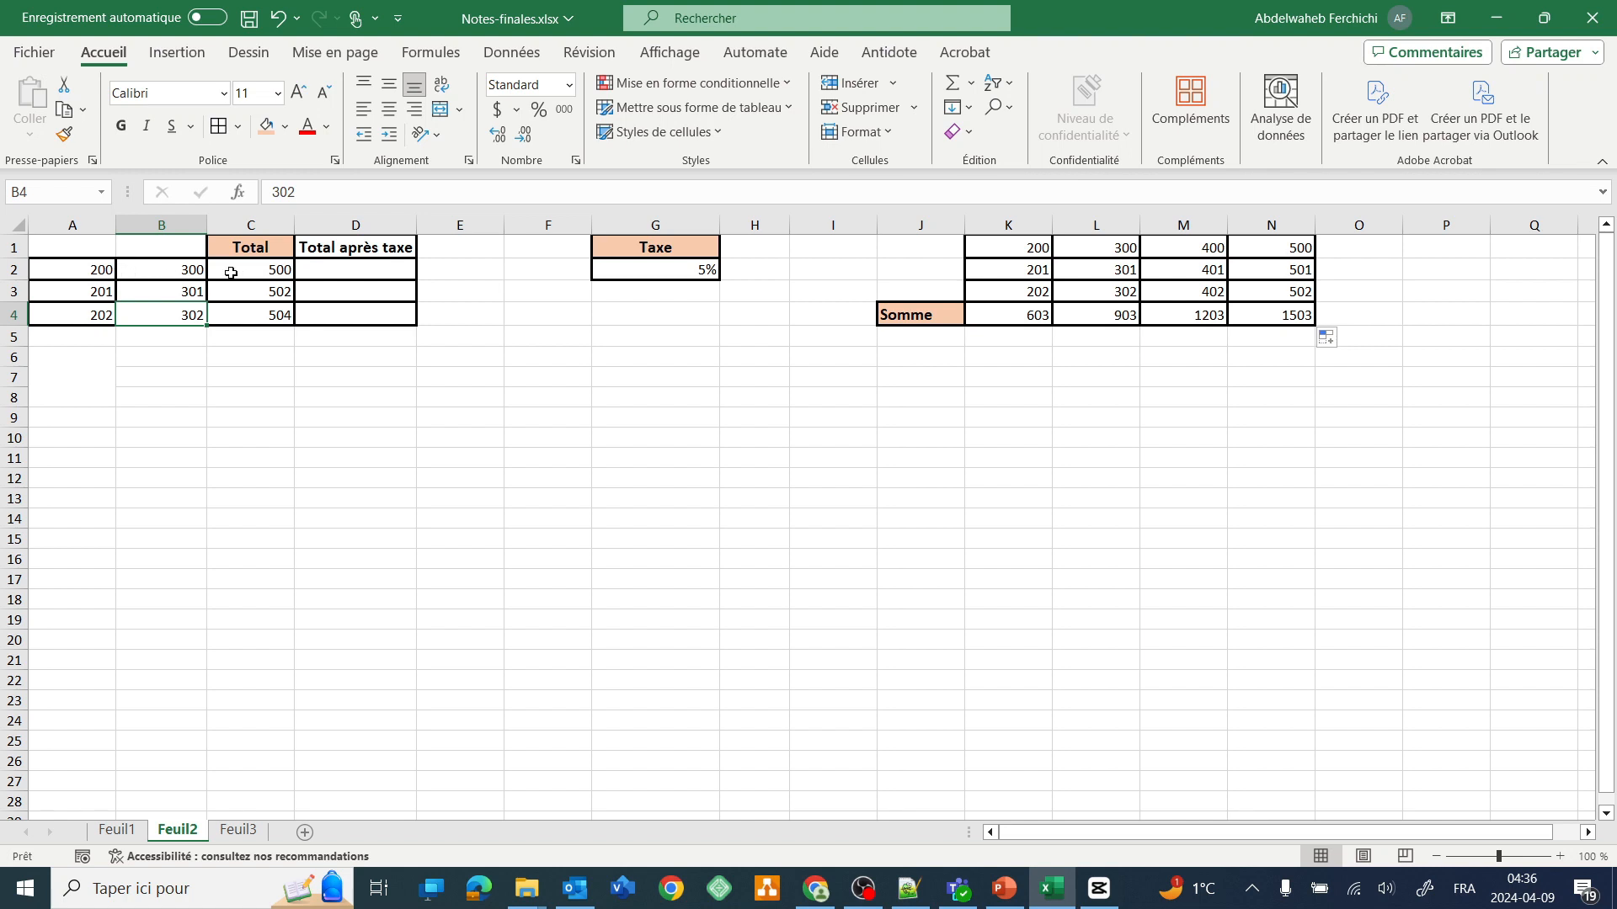
left_click(276, 272)
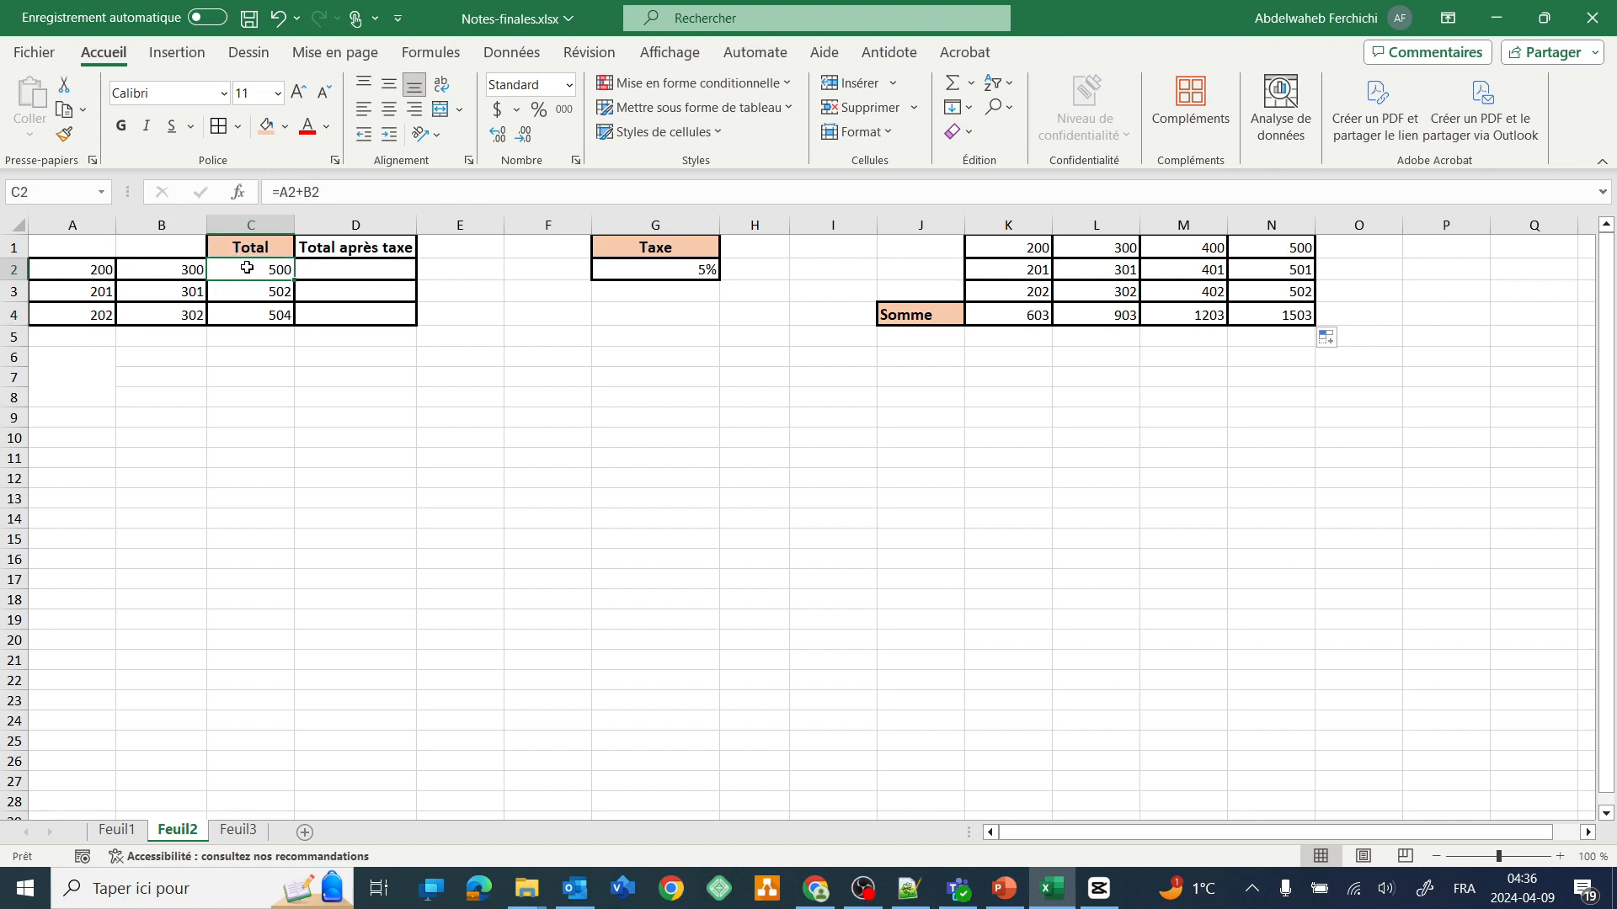
left_click(172, 267)
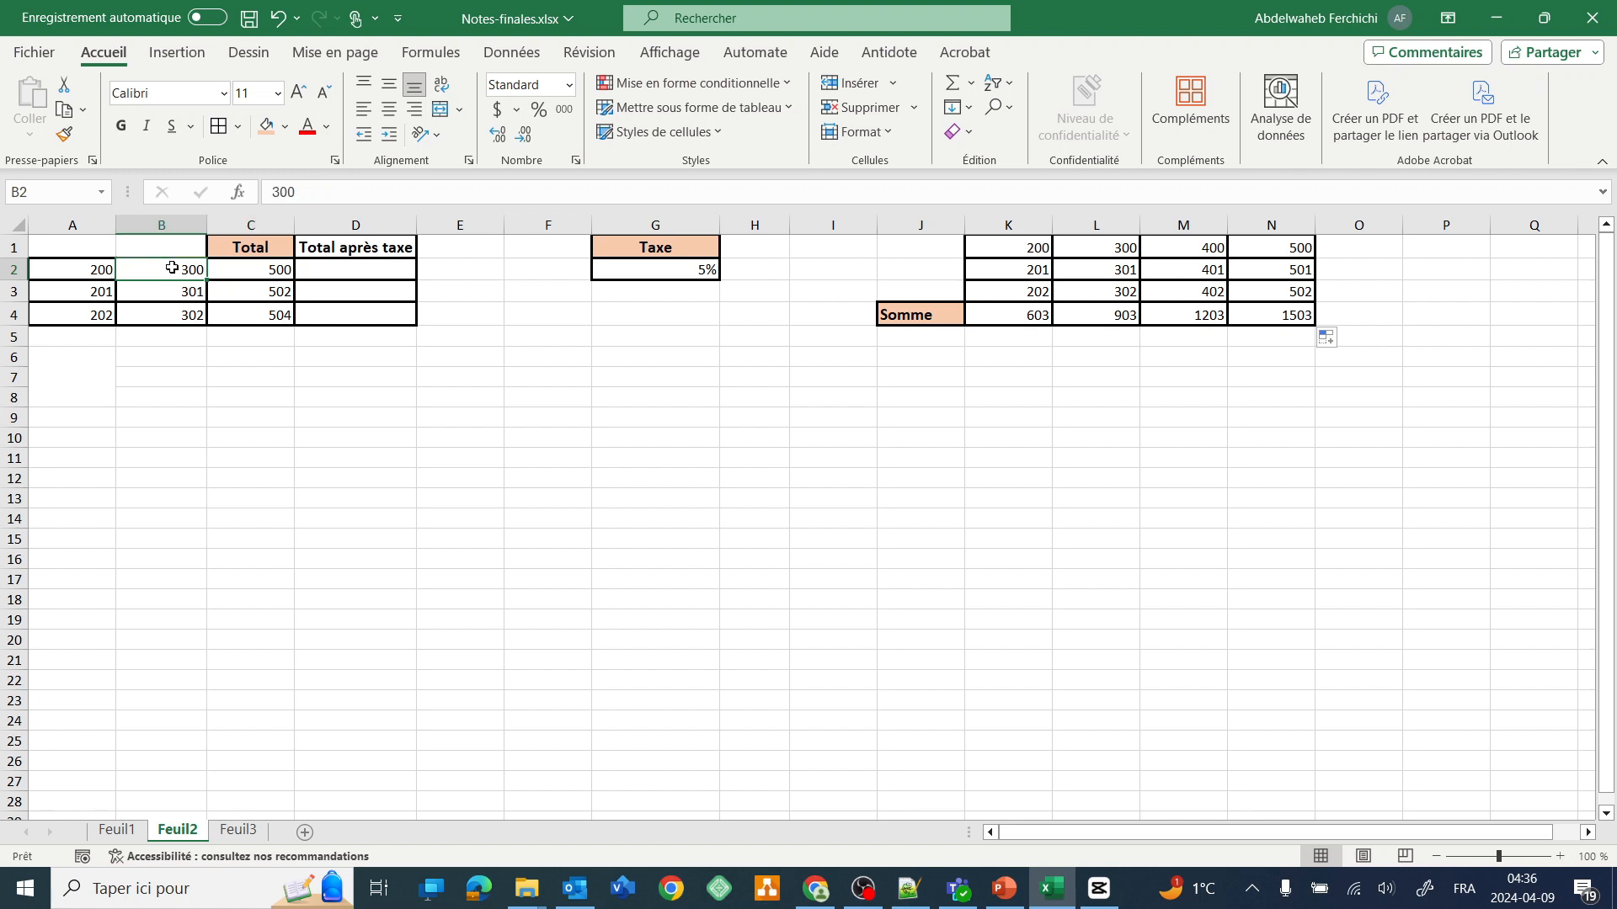
left_click(99, 270)
left_click(150, 272)
Enter the formula =C2+C2*G2 in D2 of the Total après taxe column, using the Taxe rate cell.
left_click(320, 266)
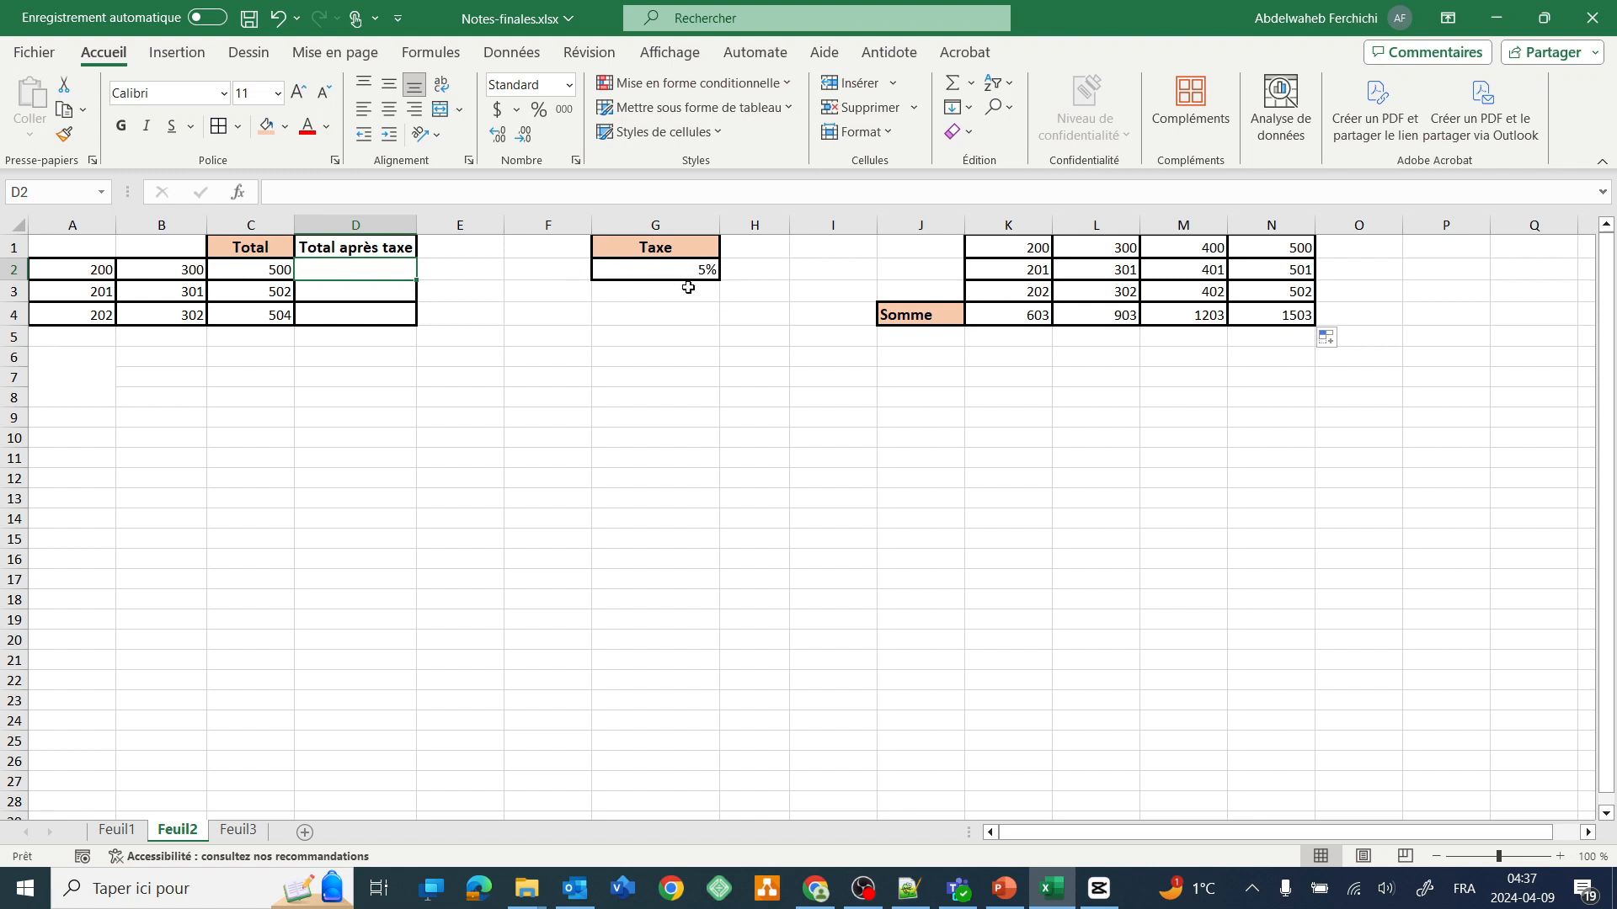
left_click(660, 274)
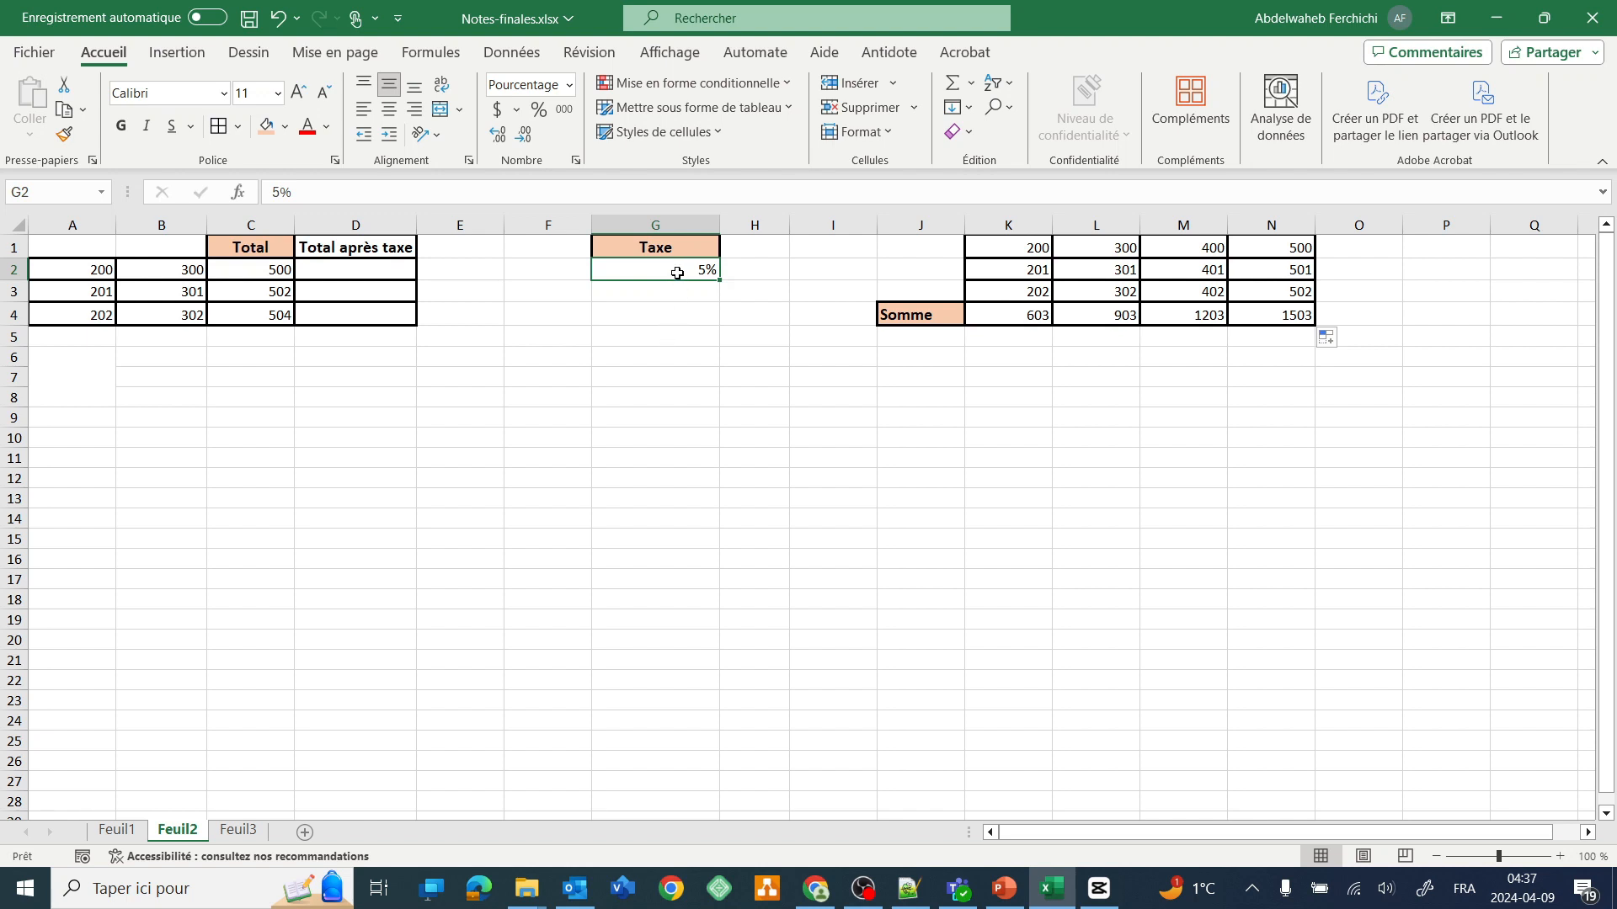
left_click(308, 271)
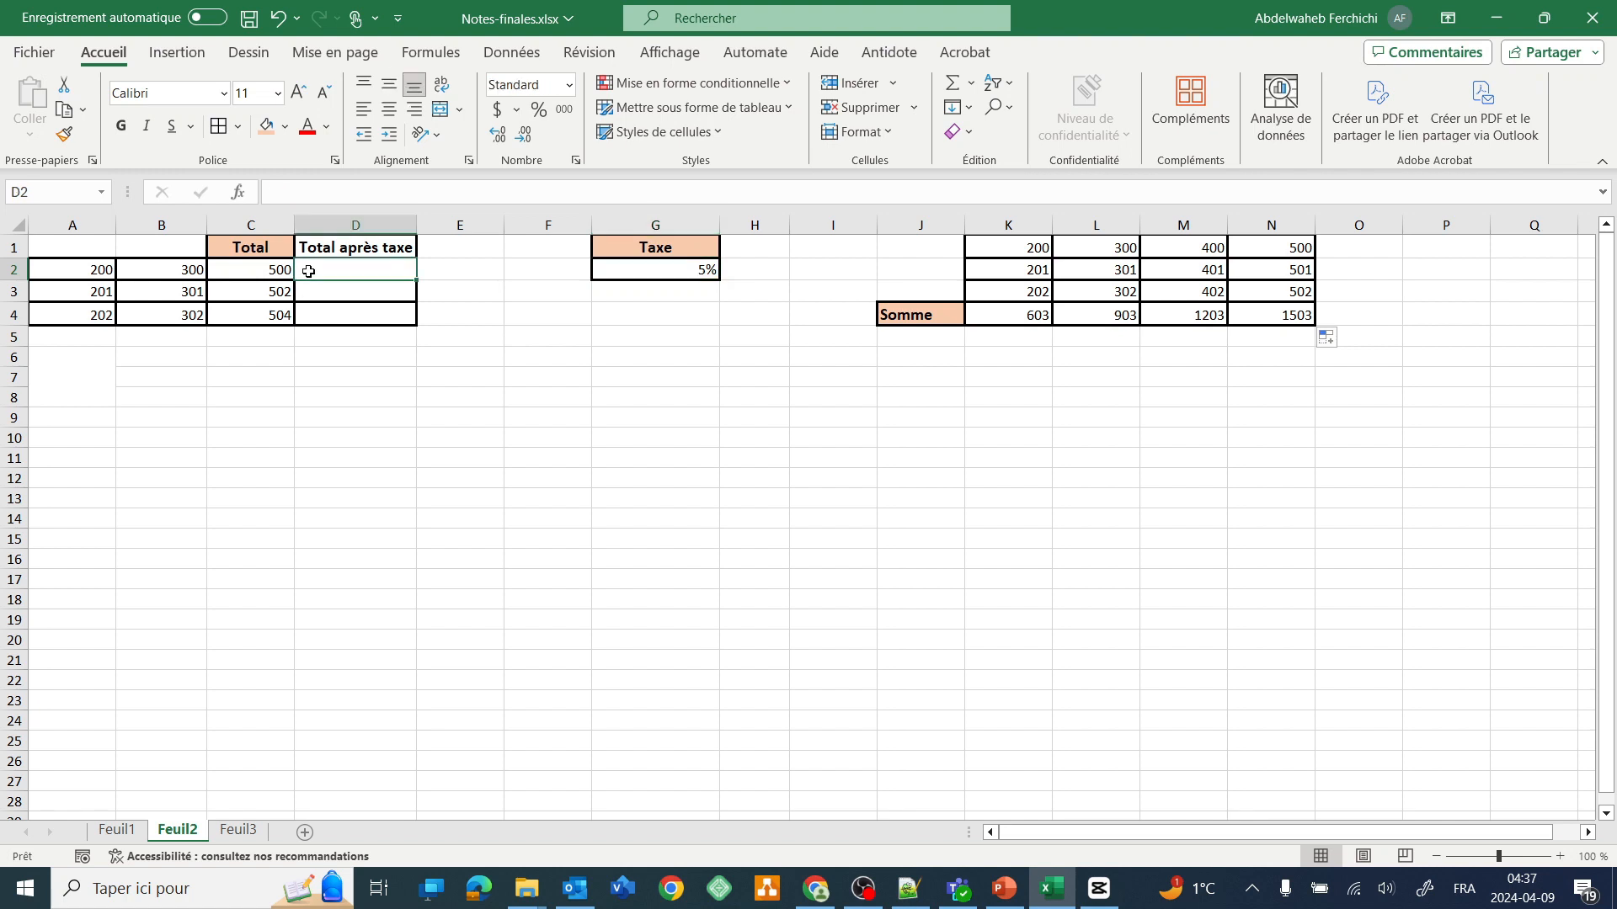
type("=")
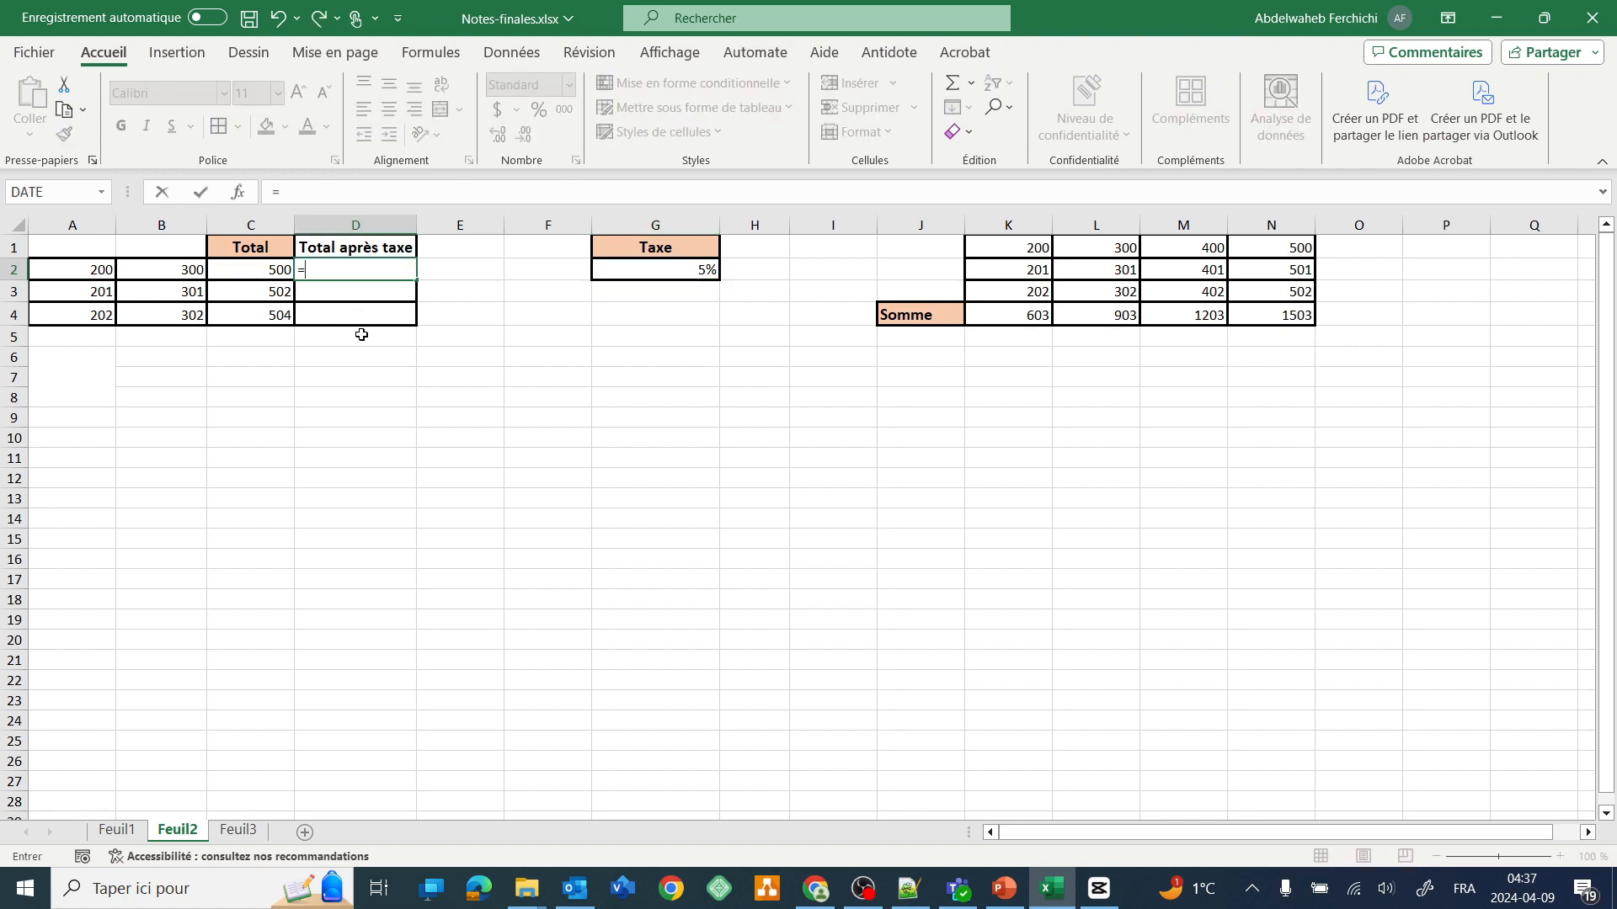
left_click(277, 272)
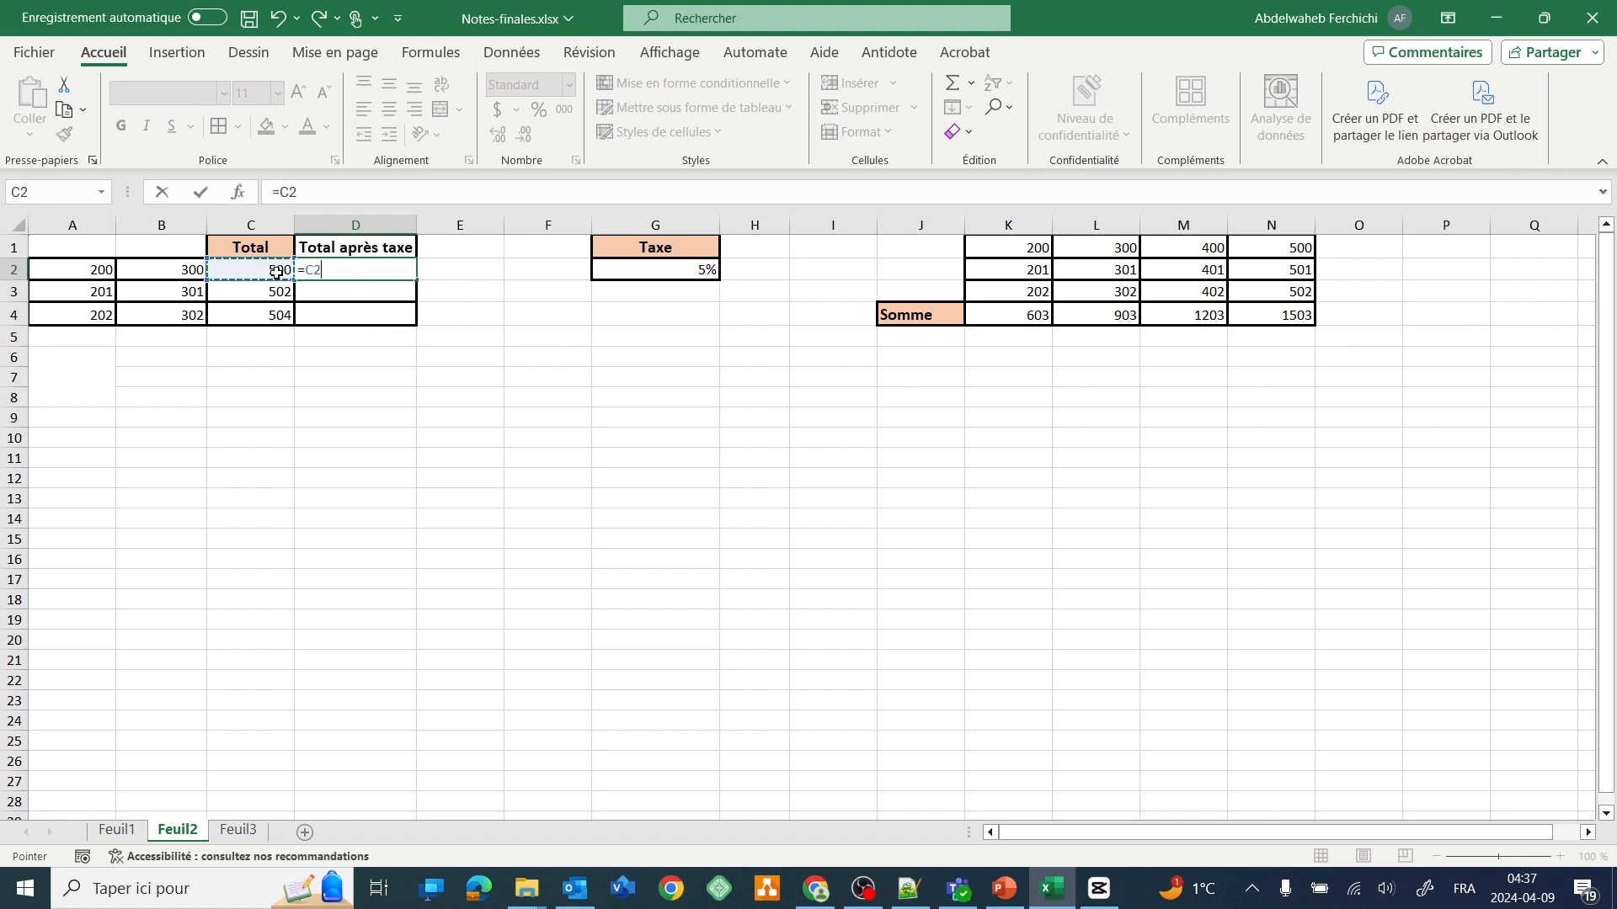
type("+")
left_click(276, 272)
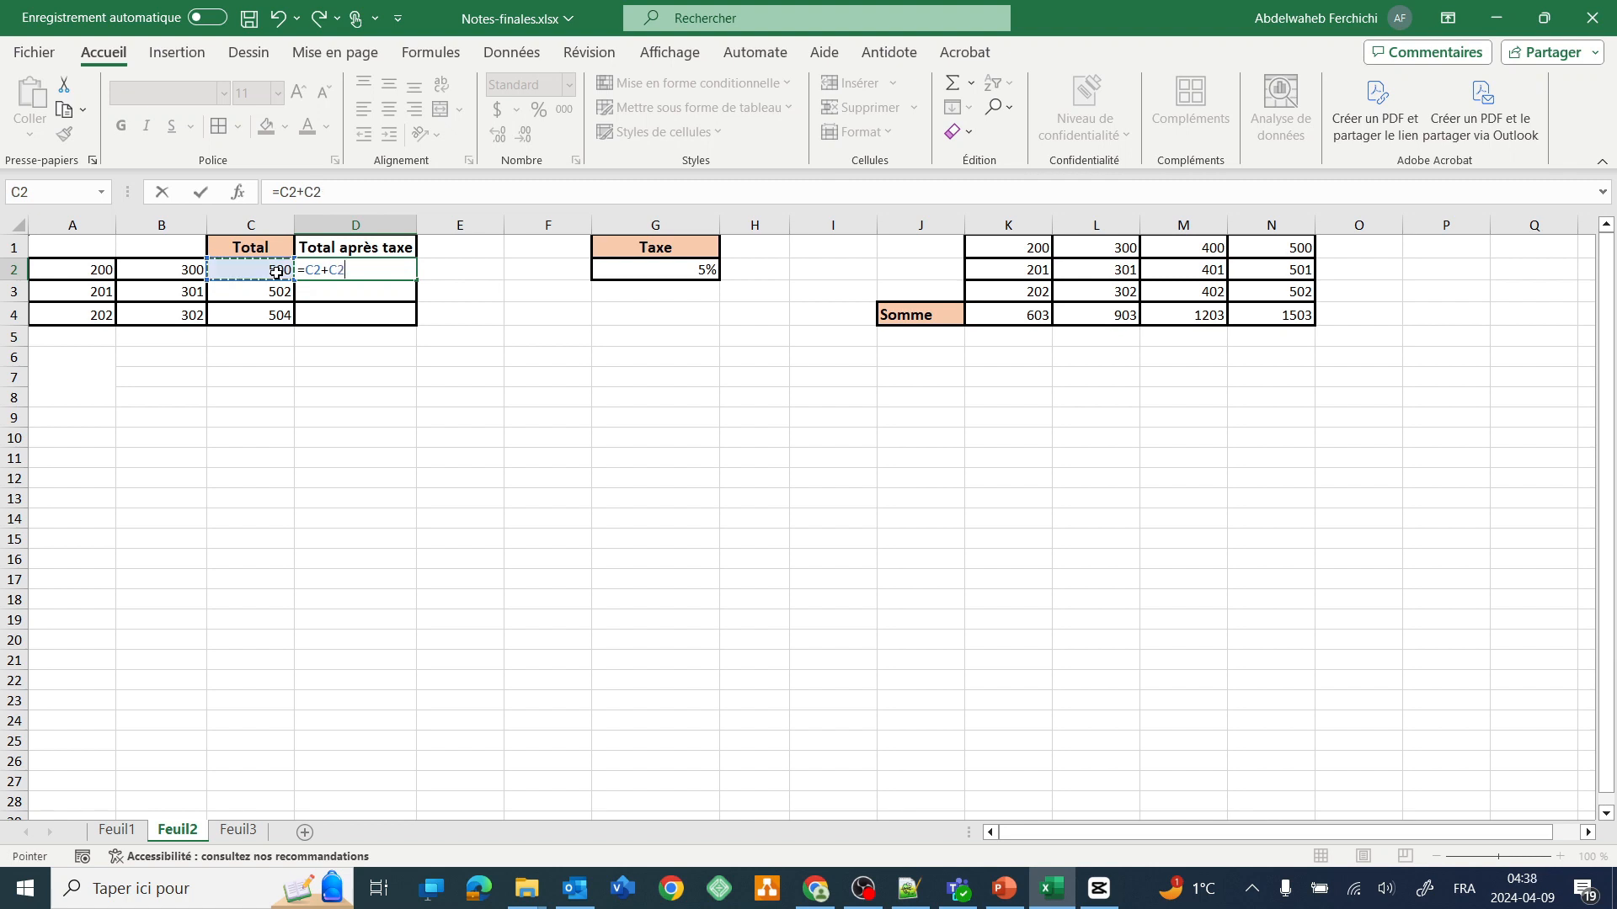
type("*")
left_click(665, 273)
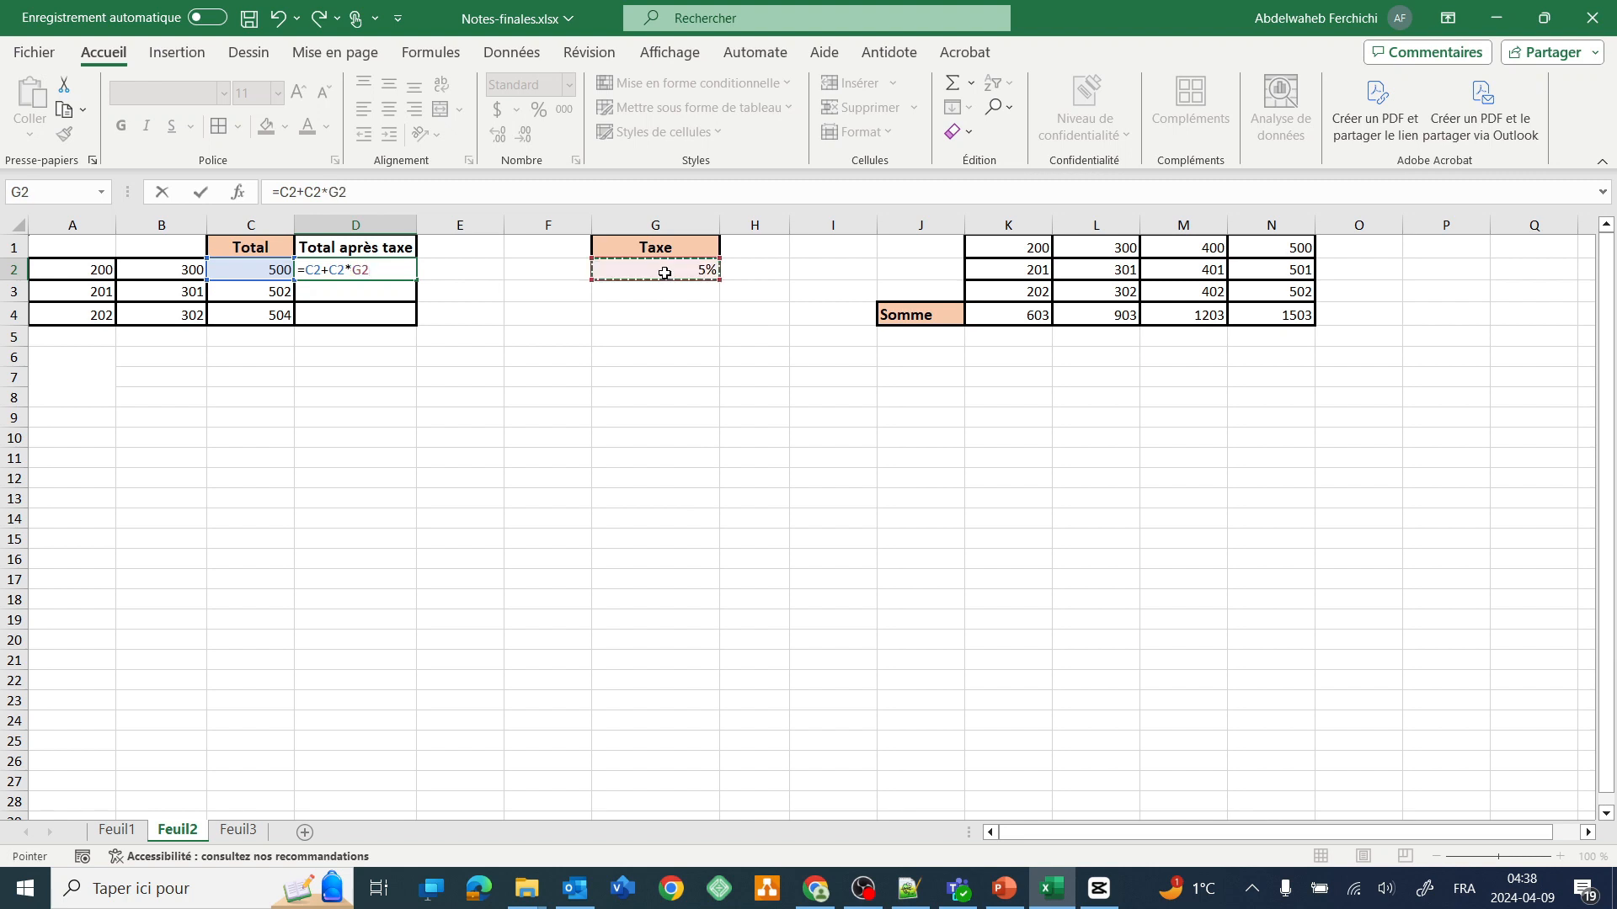
key("Return")
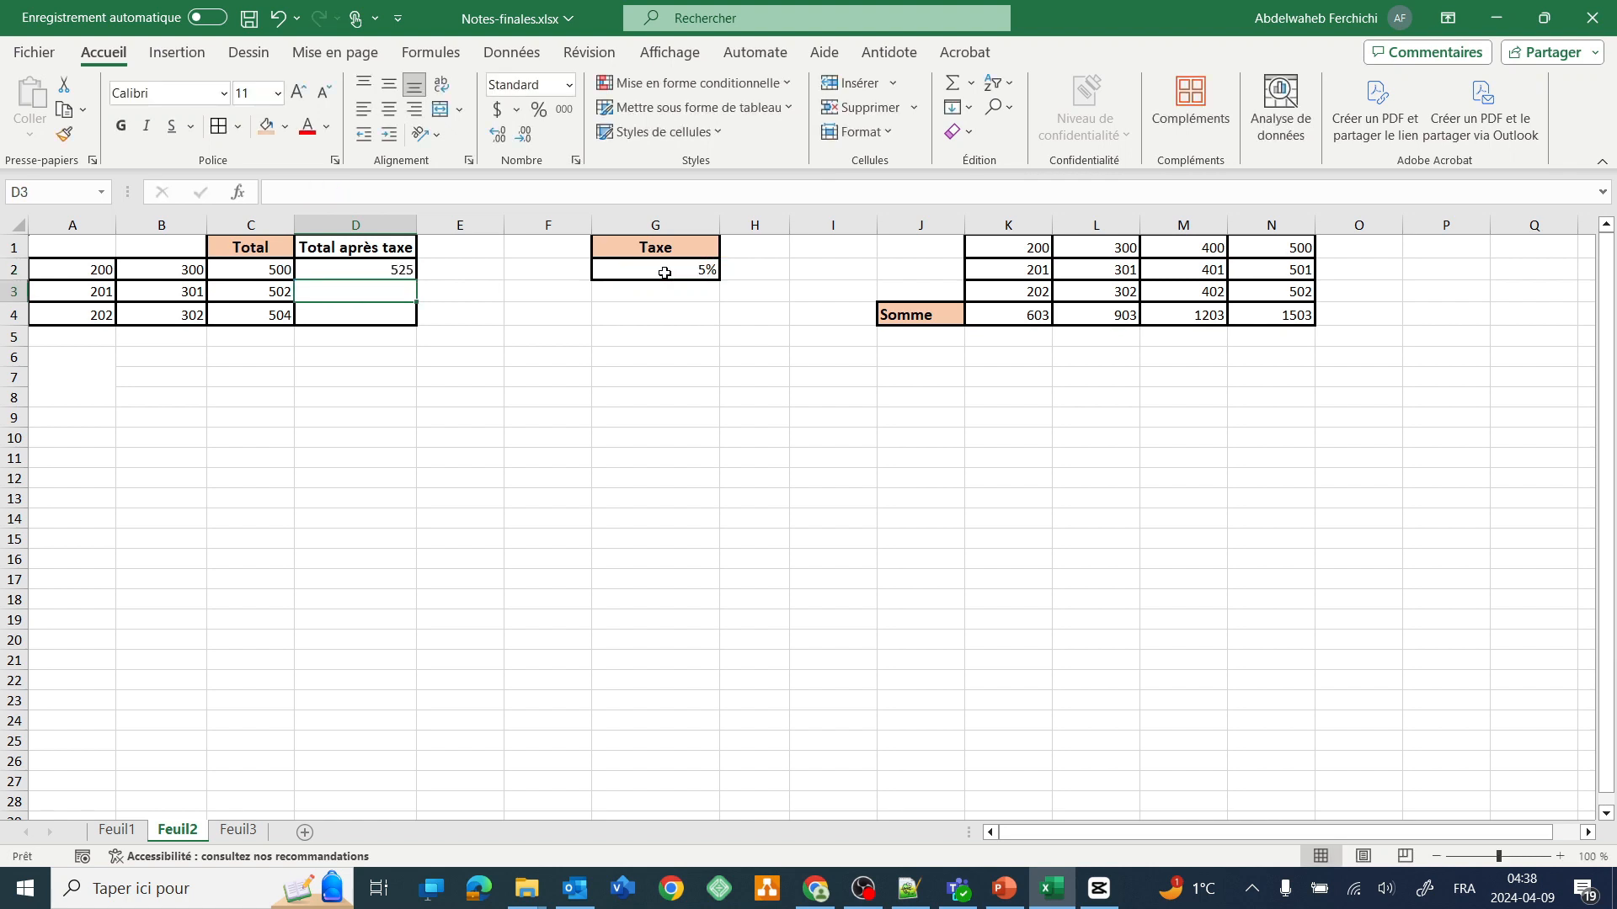
Fill the relative Total après taxe formula from D2 down to D4 and compare the tax cell references used in D2 and D3.
left_click(362, 274)
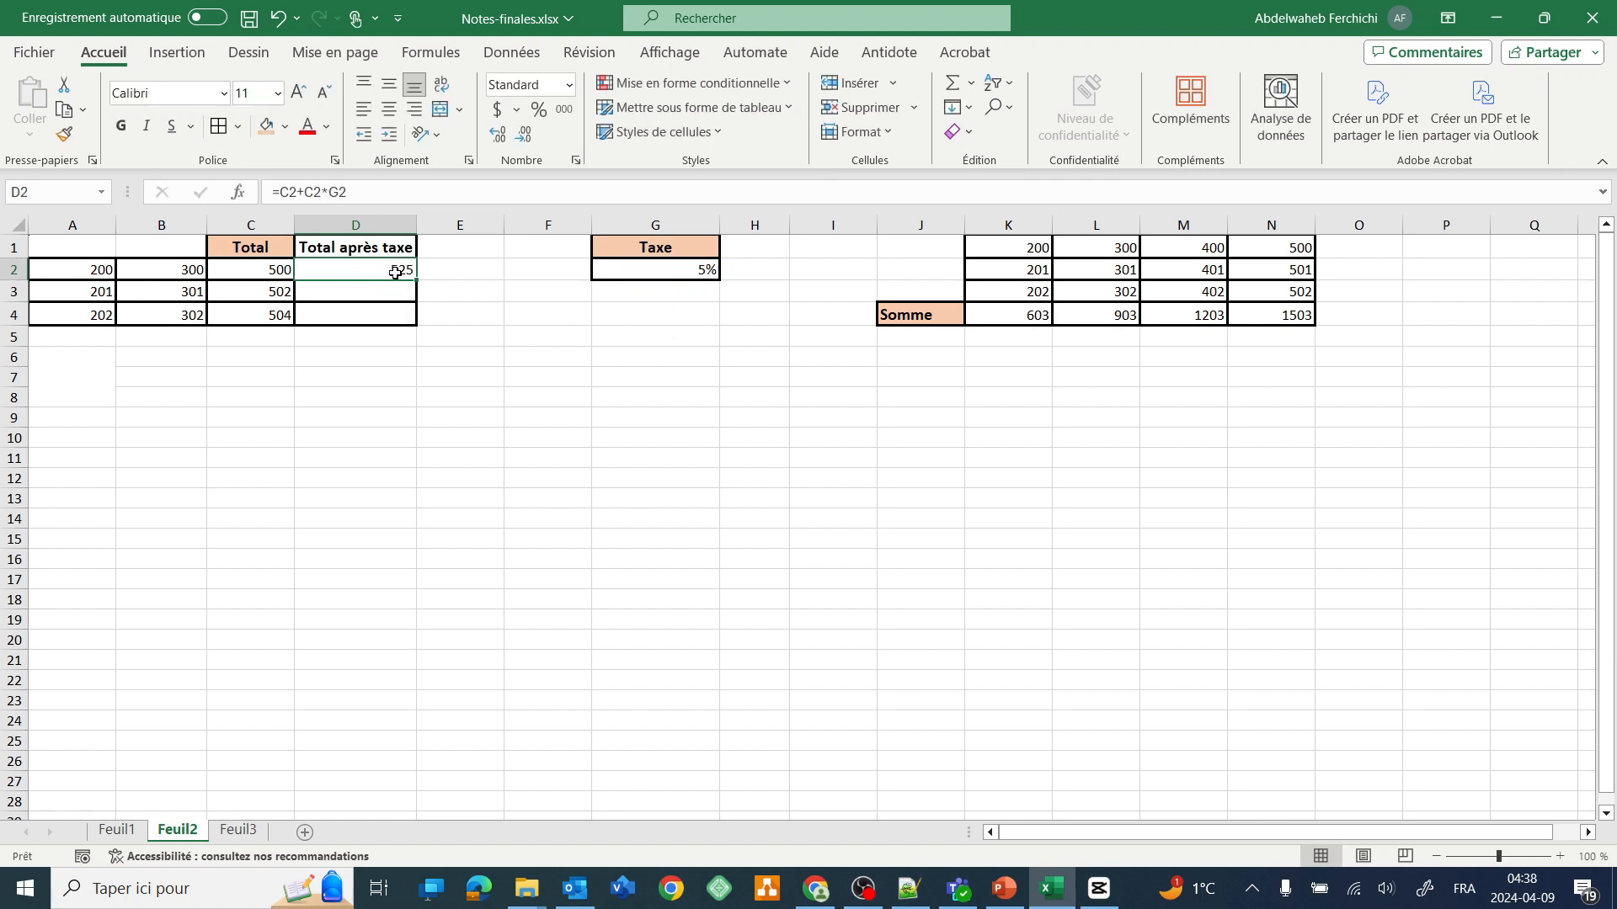
left_click_drag(417, 281, 417, 321)
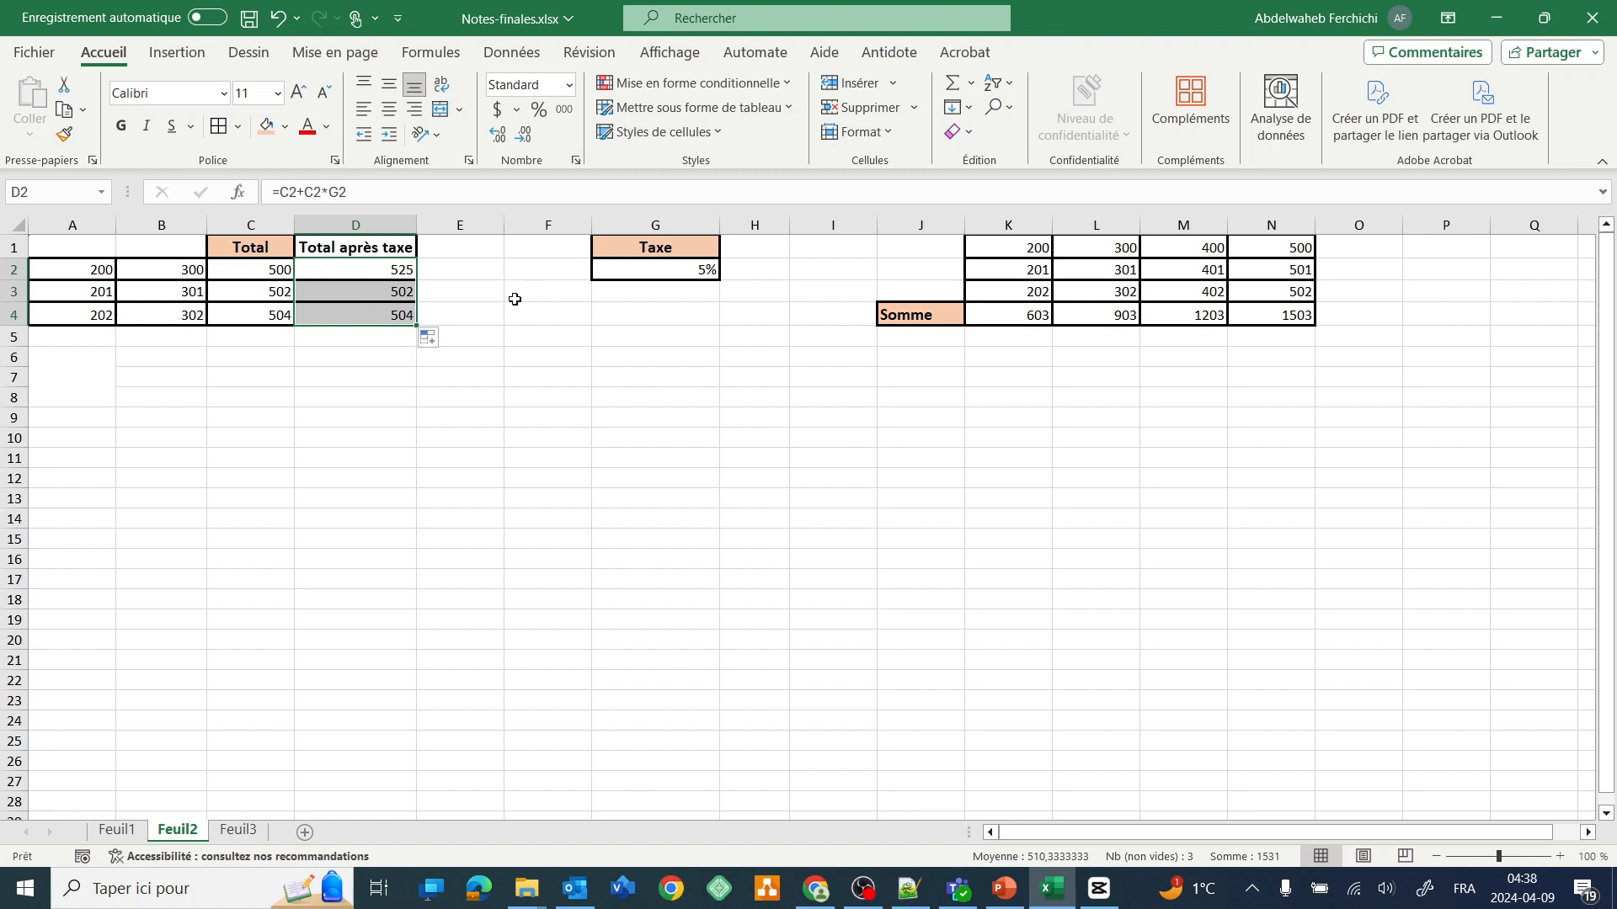
left_click(386, 278)
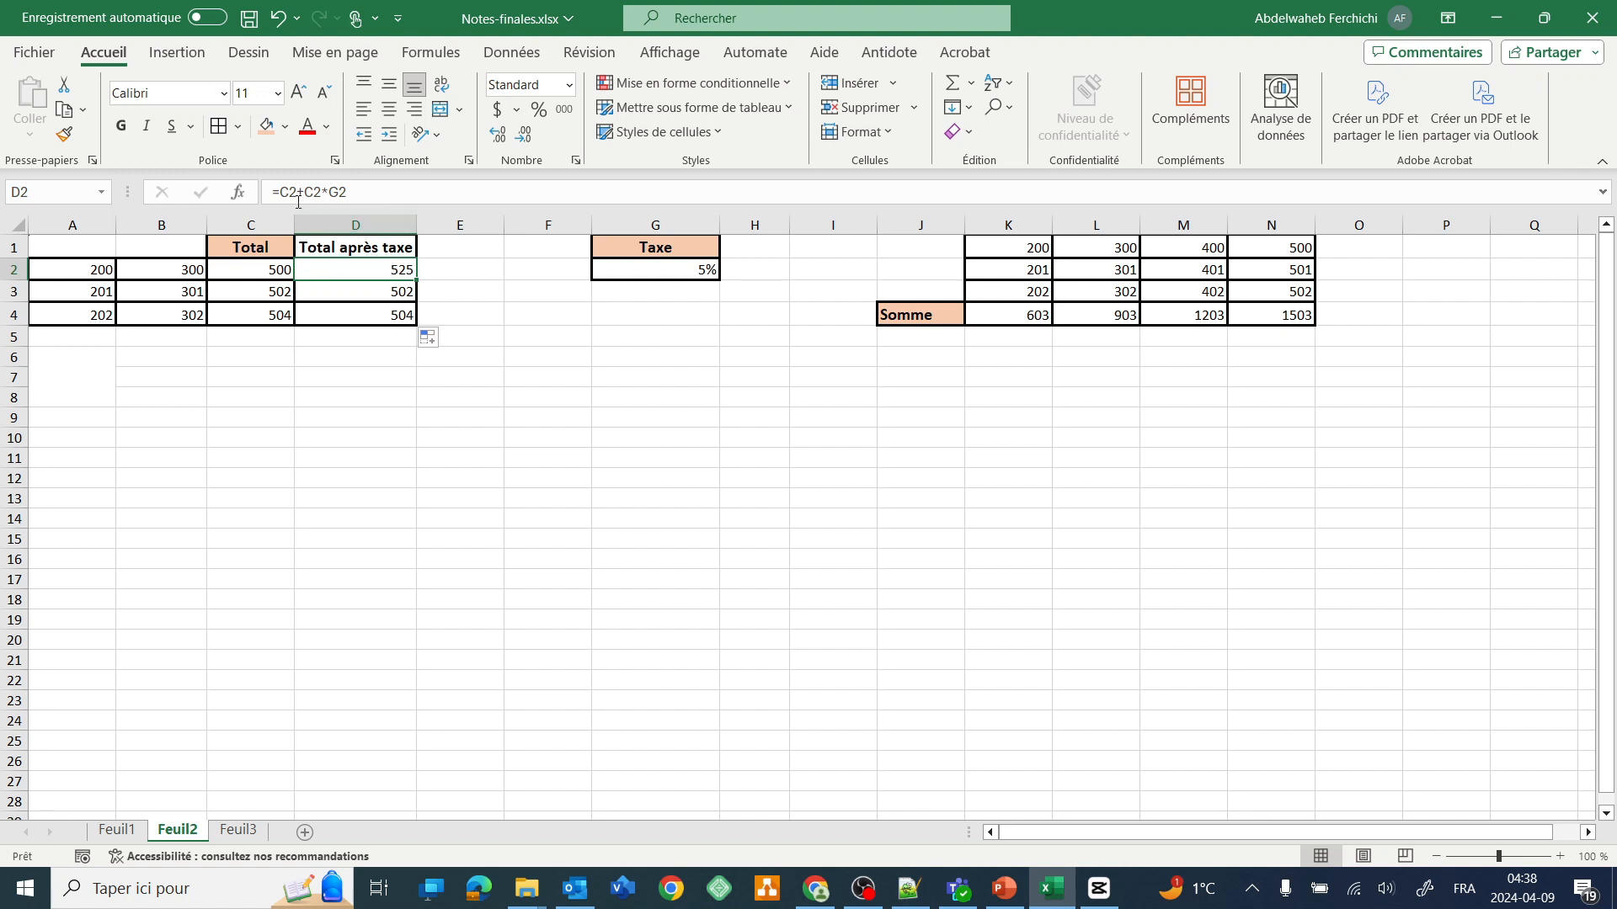
left_click(388, 288)
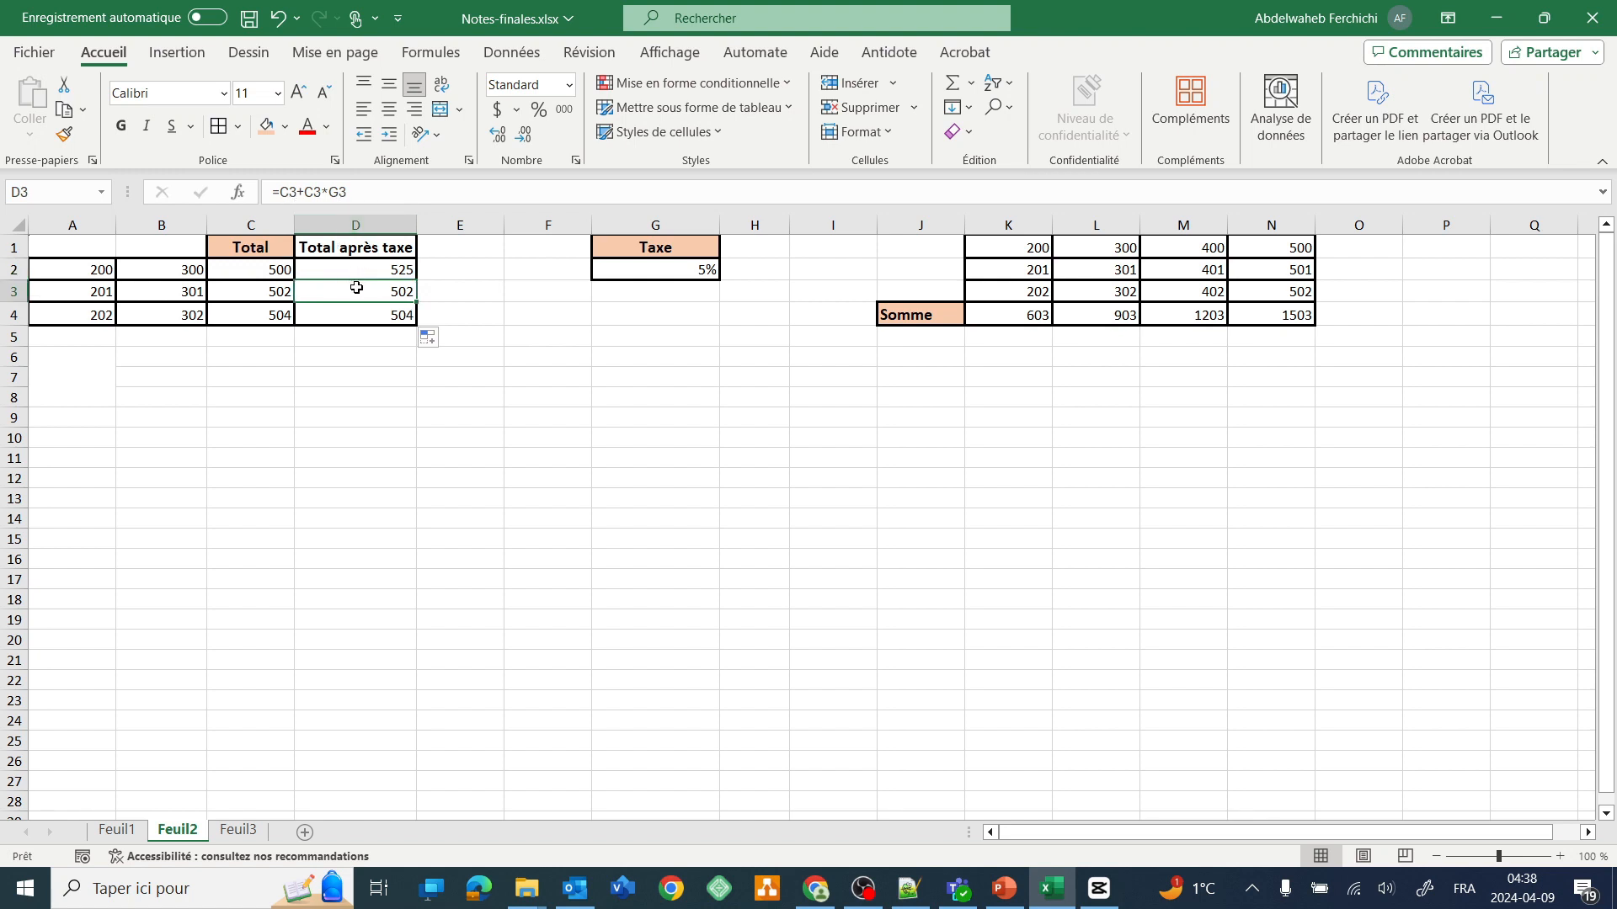
left_click(623, 293)
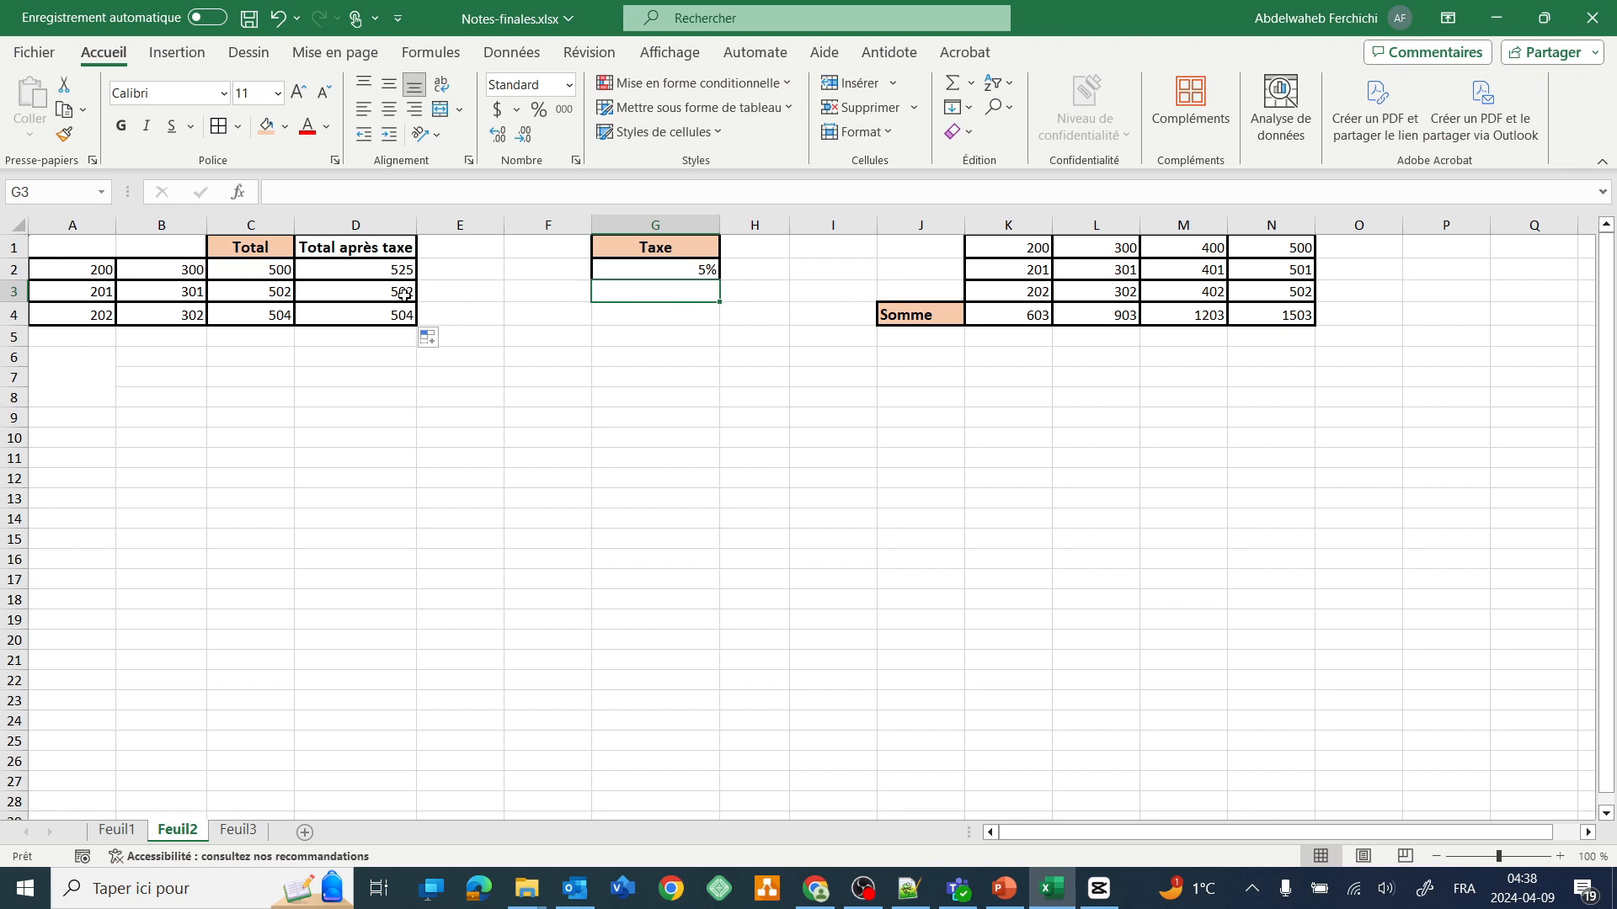
left_click(669, 272)
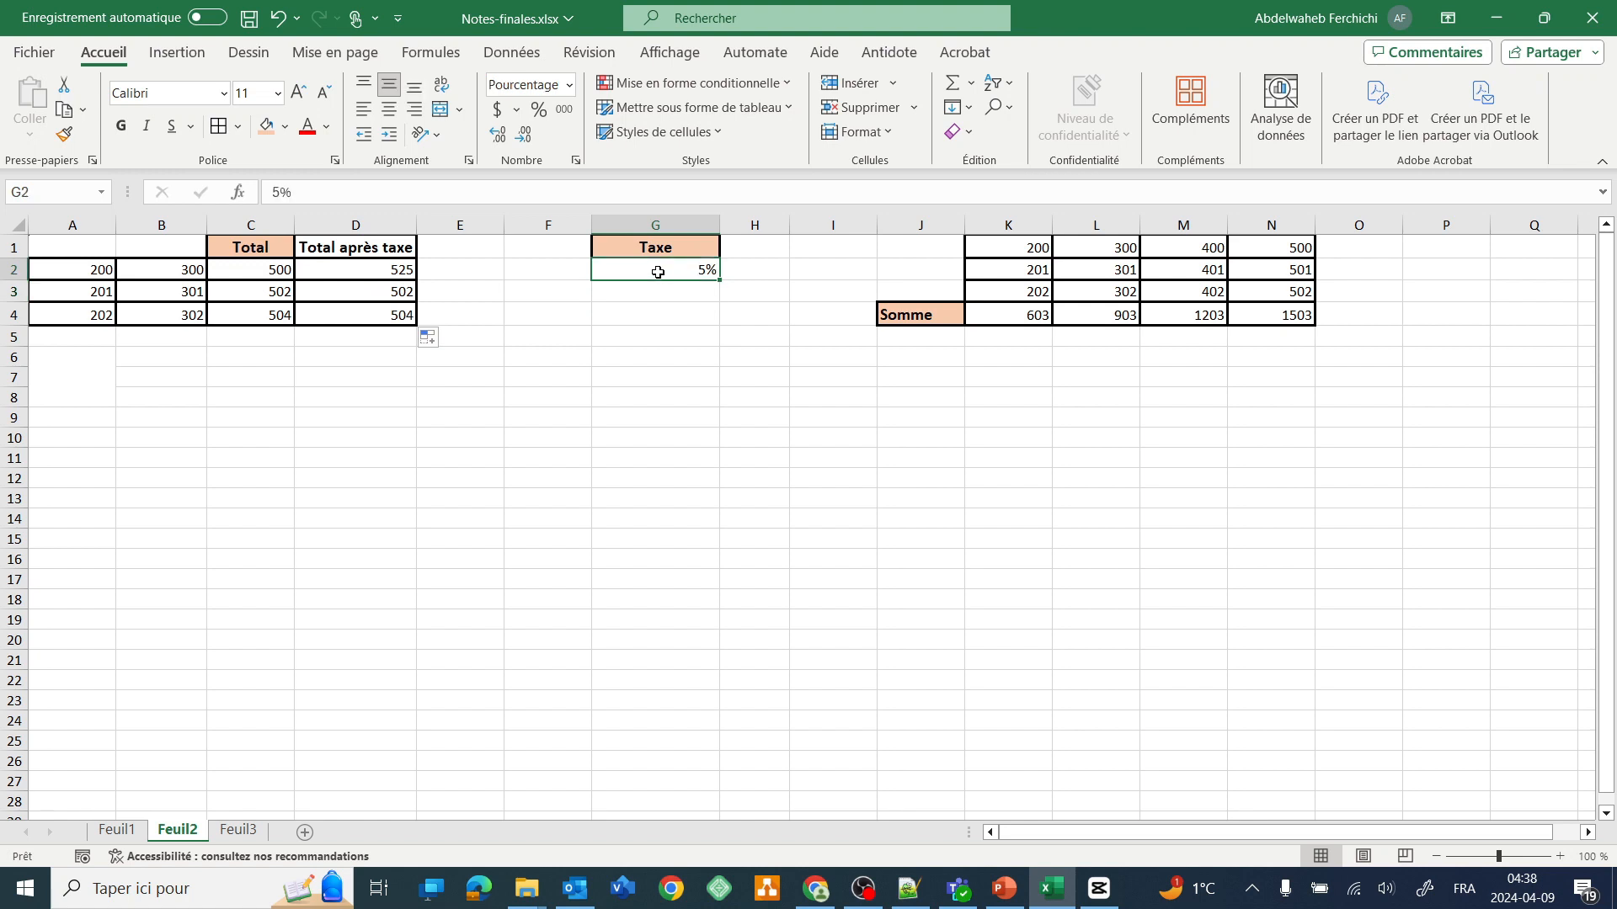
Make the tax cell reference absolute in D2's formula, giving =C2+C2*$G$2.
left_click(400, 272)
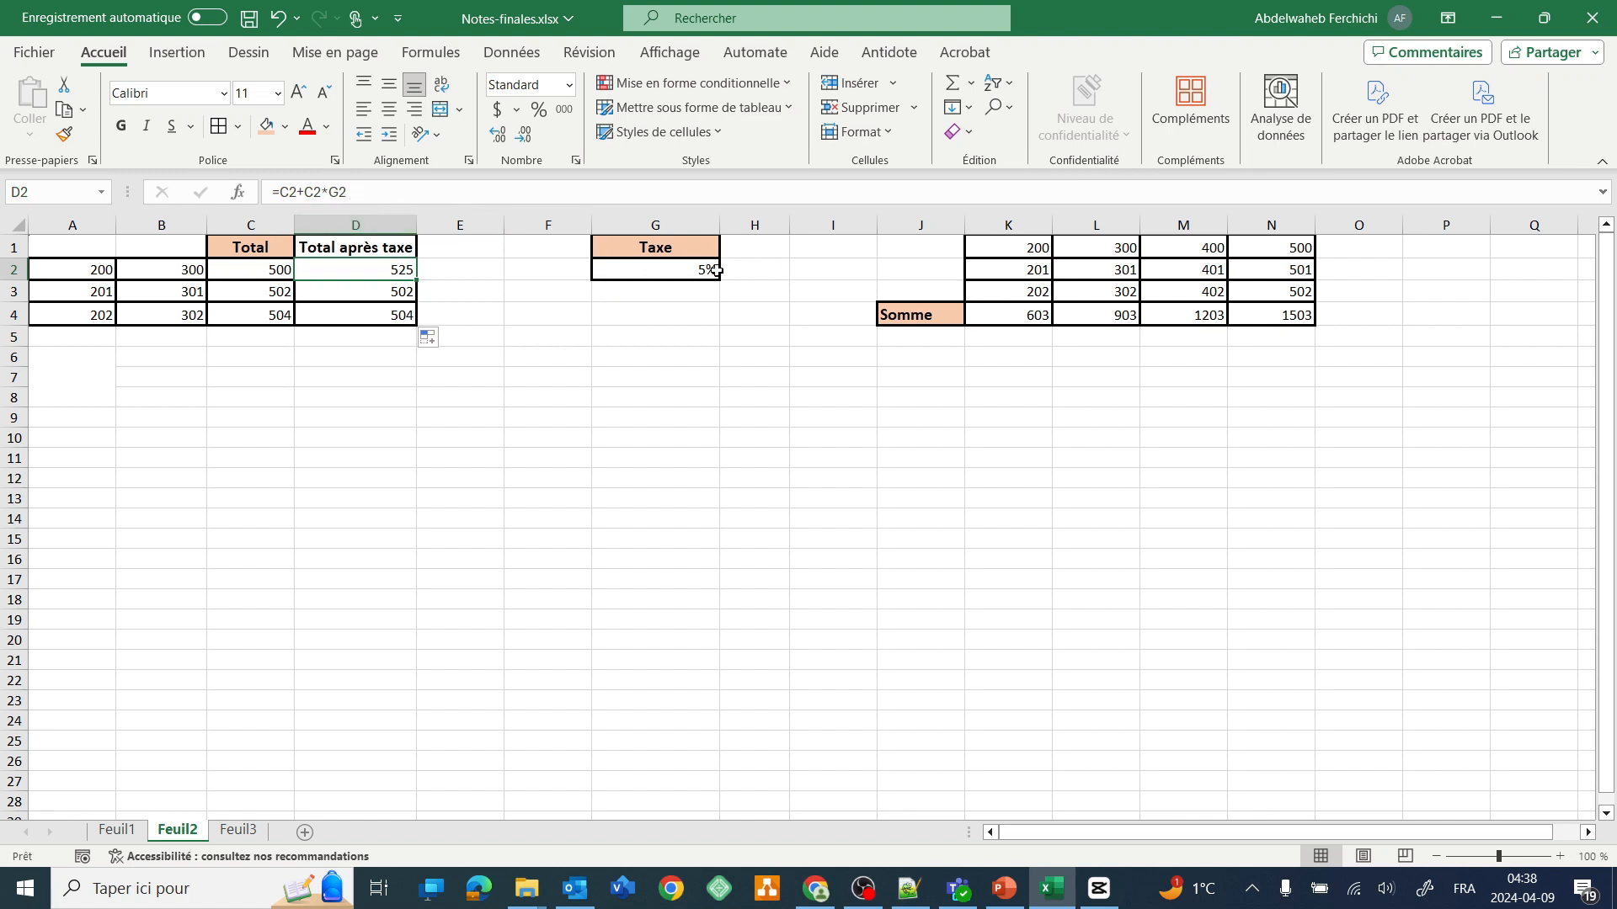
double_click(340, 192)
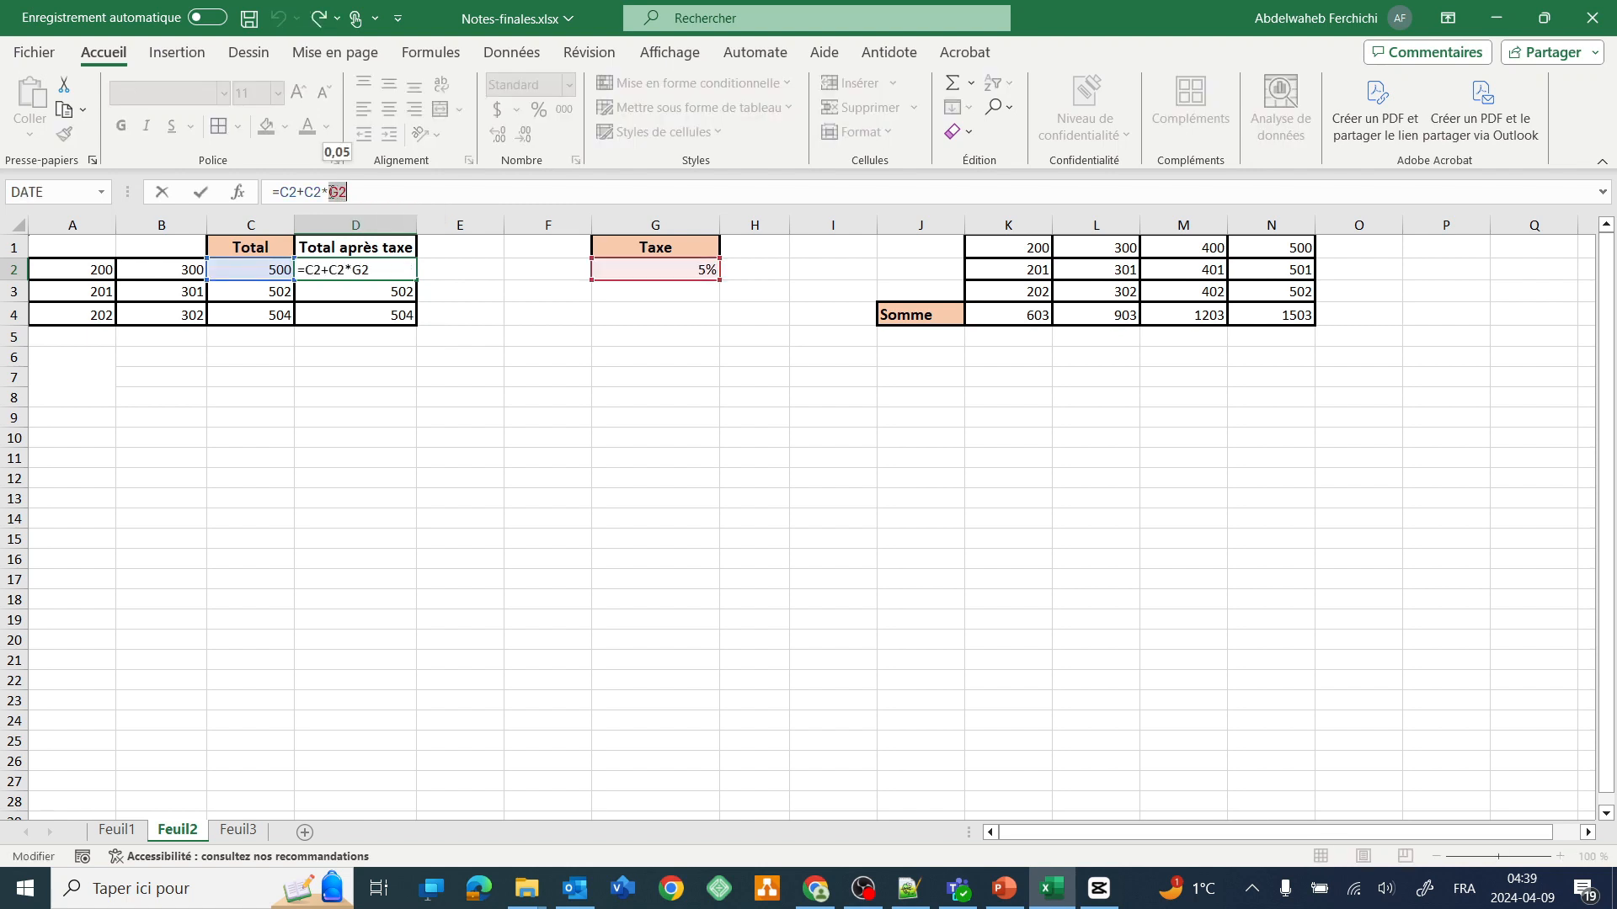
left_click(329, 192)
type("$")
left_click(345, 195)
type("$")
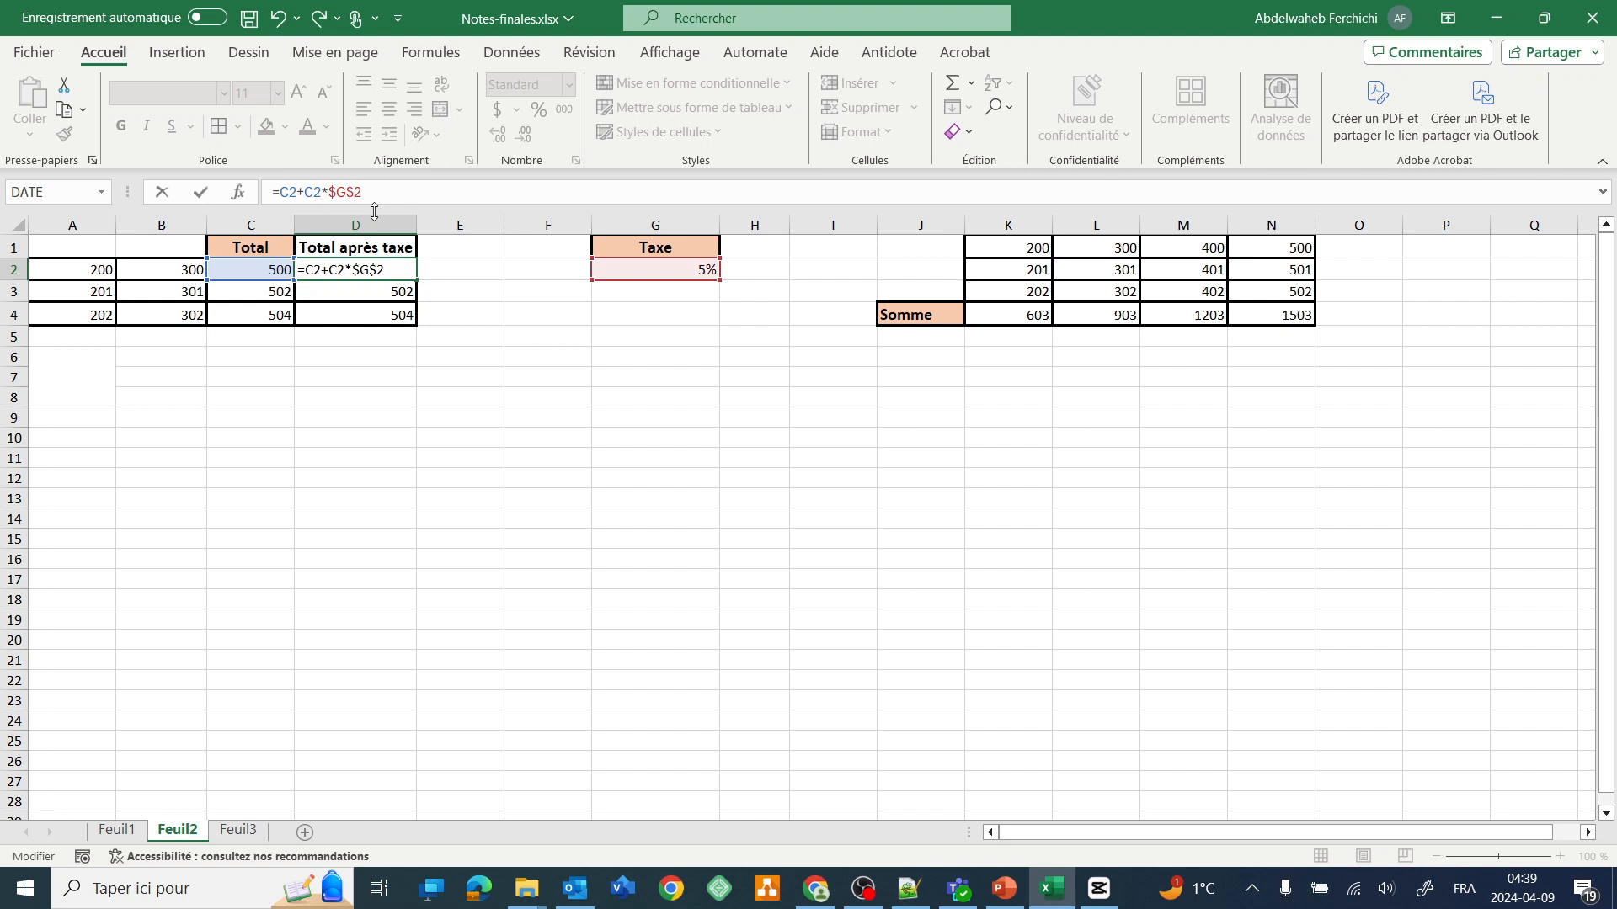
key("BackSpace")
key("BackSpace")
key("F4")
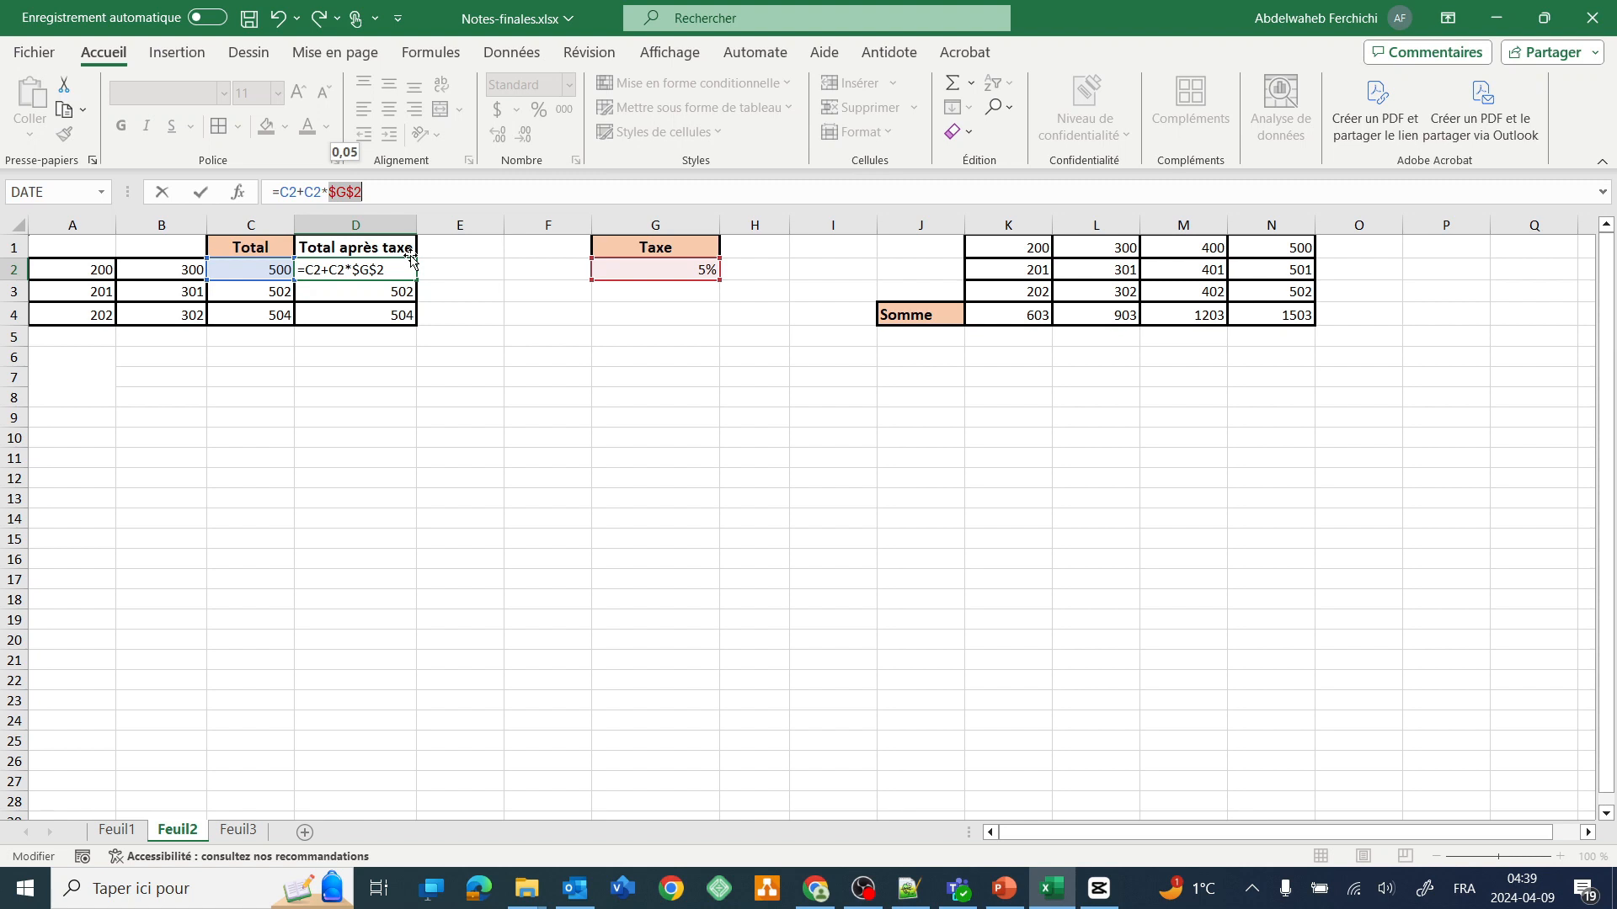
key("Return")
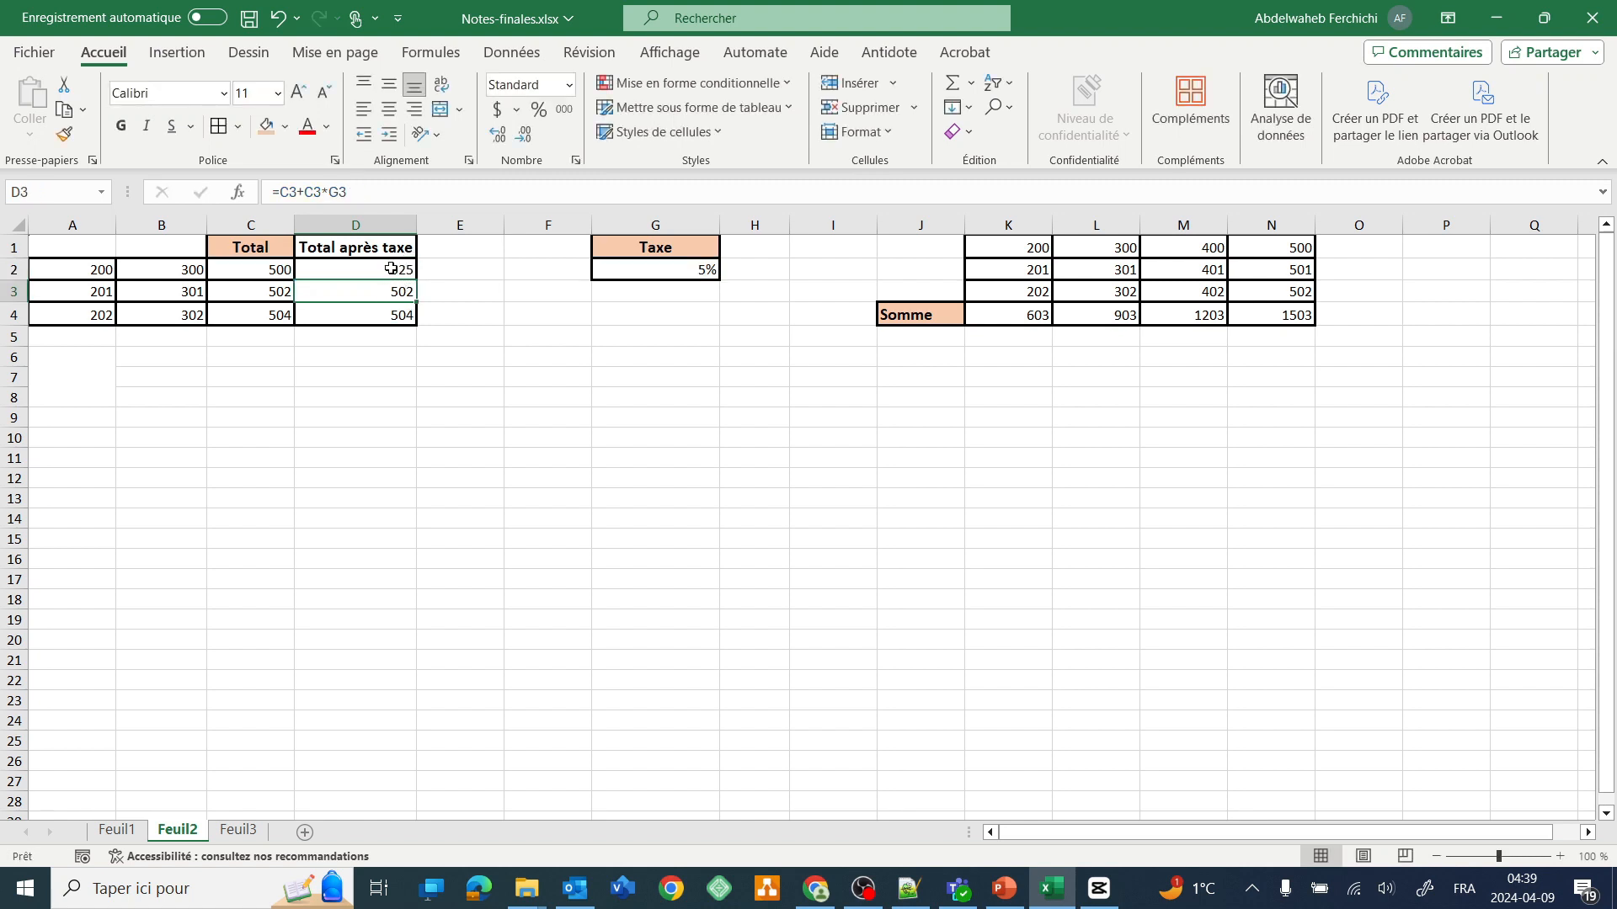
Fill the Total après taxe formula with the absolute tax reference from D2 down to D4.
left_click(397, 270)
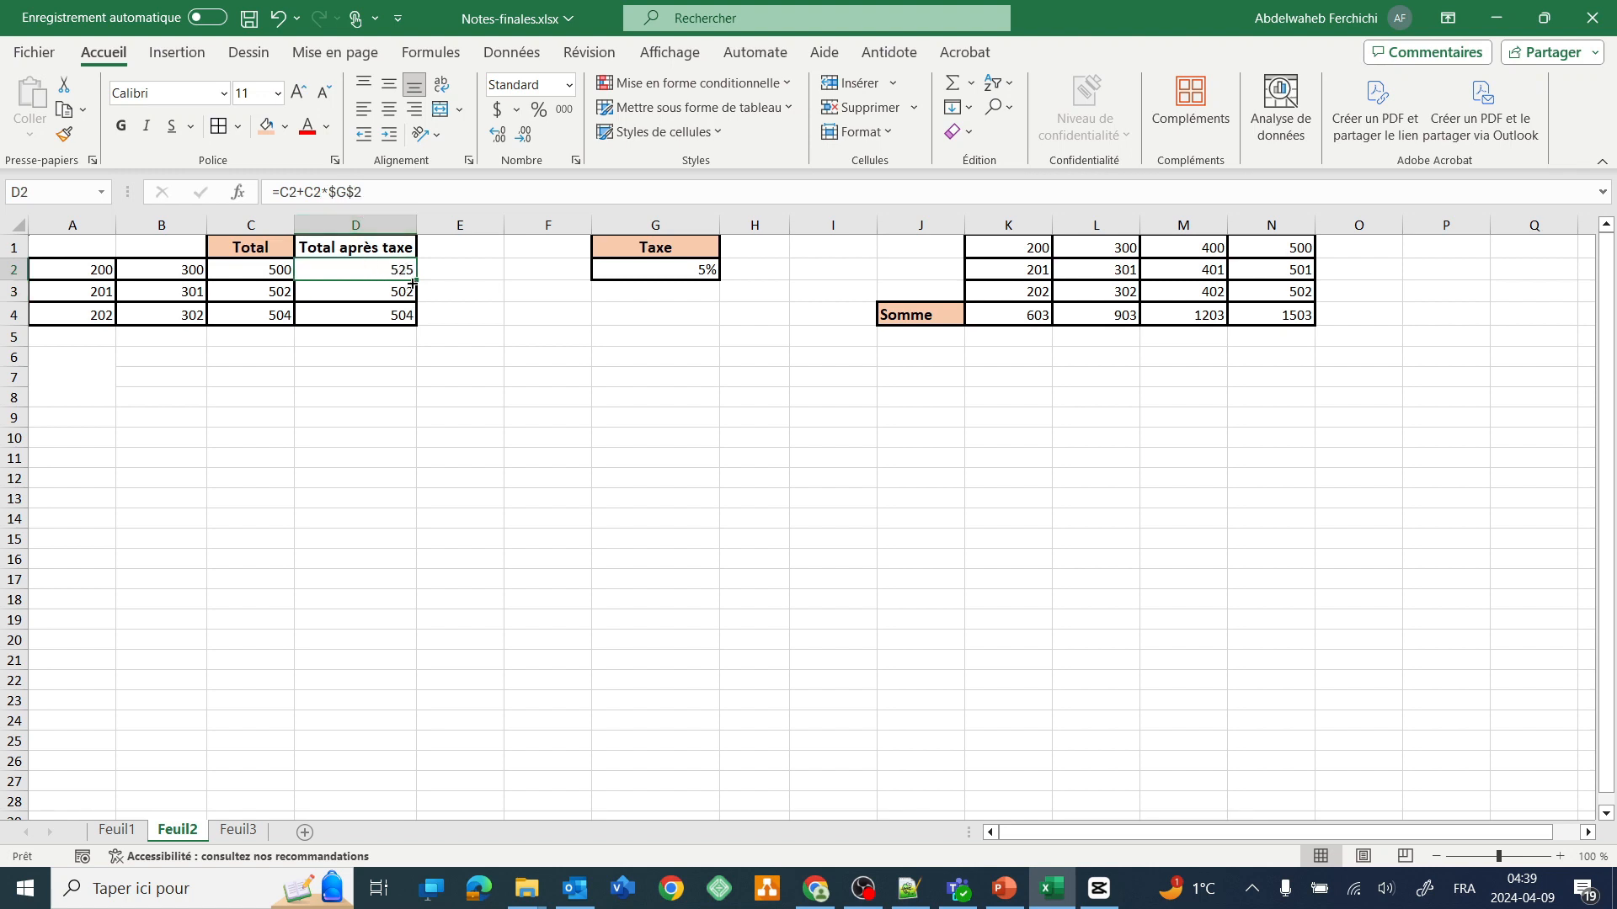
left_click_drag(416, 279, 418, 325)
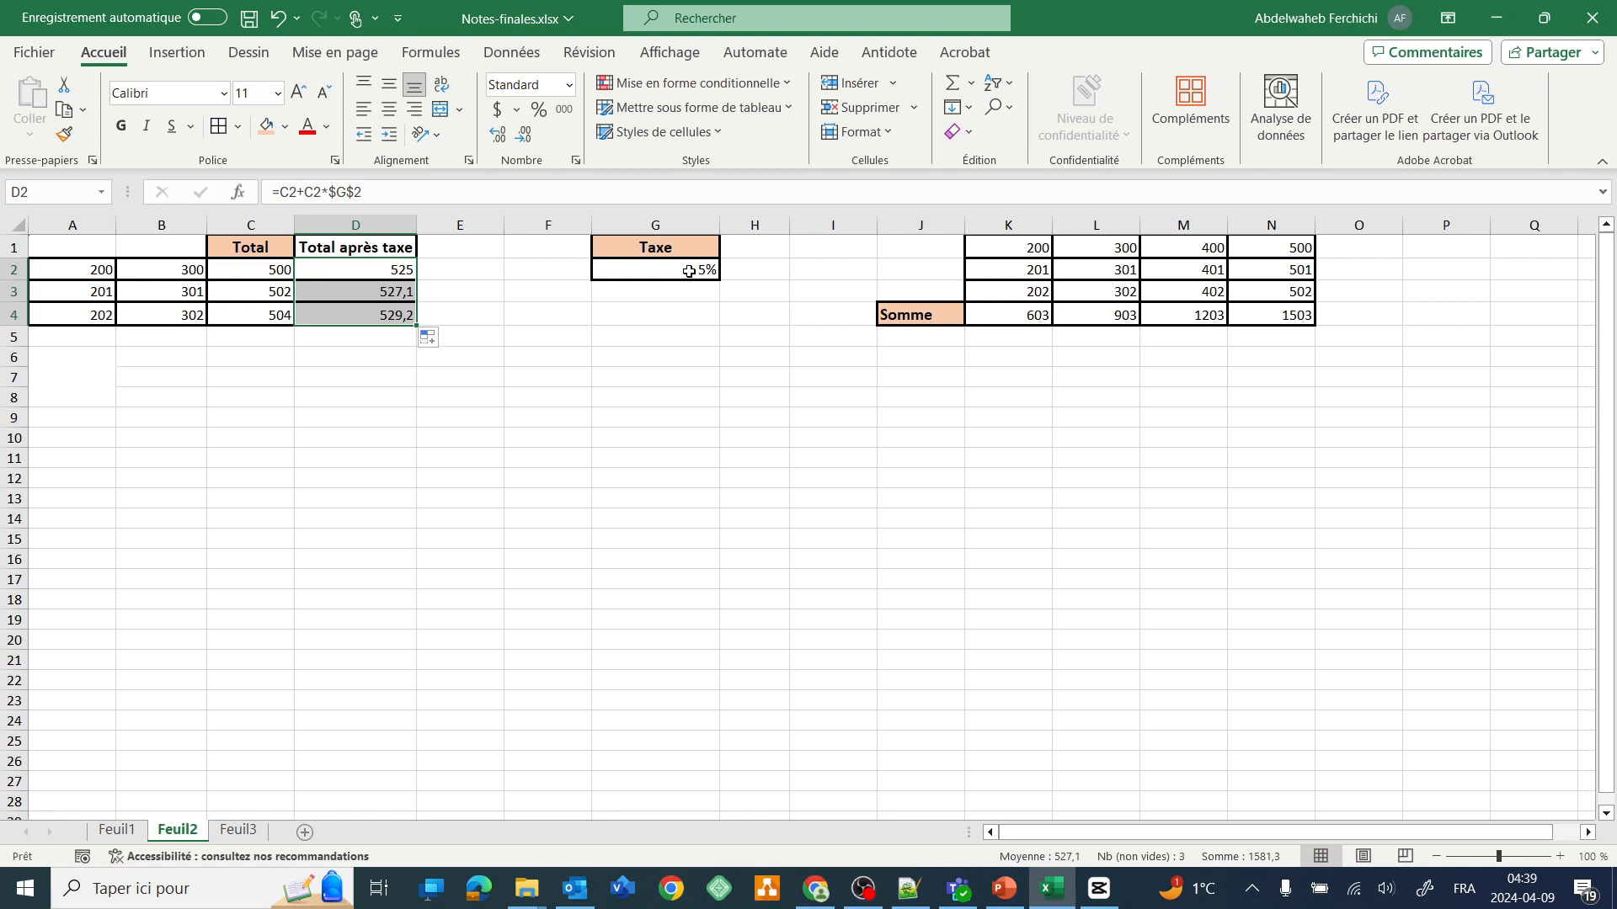
Compare the Total après taxe formulas in D2, D3 and D4, looking at the total and tax cell references.
left_click(400, 270)
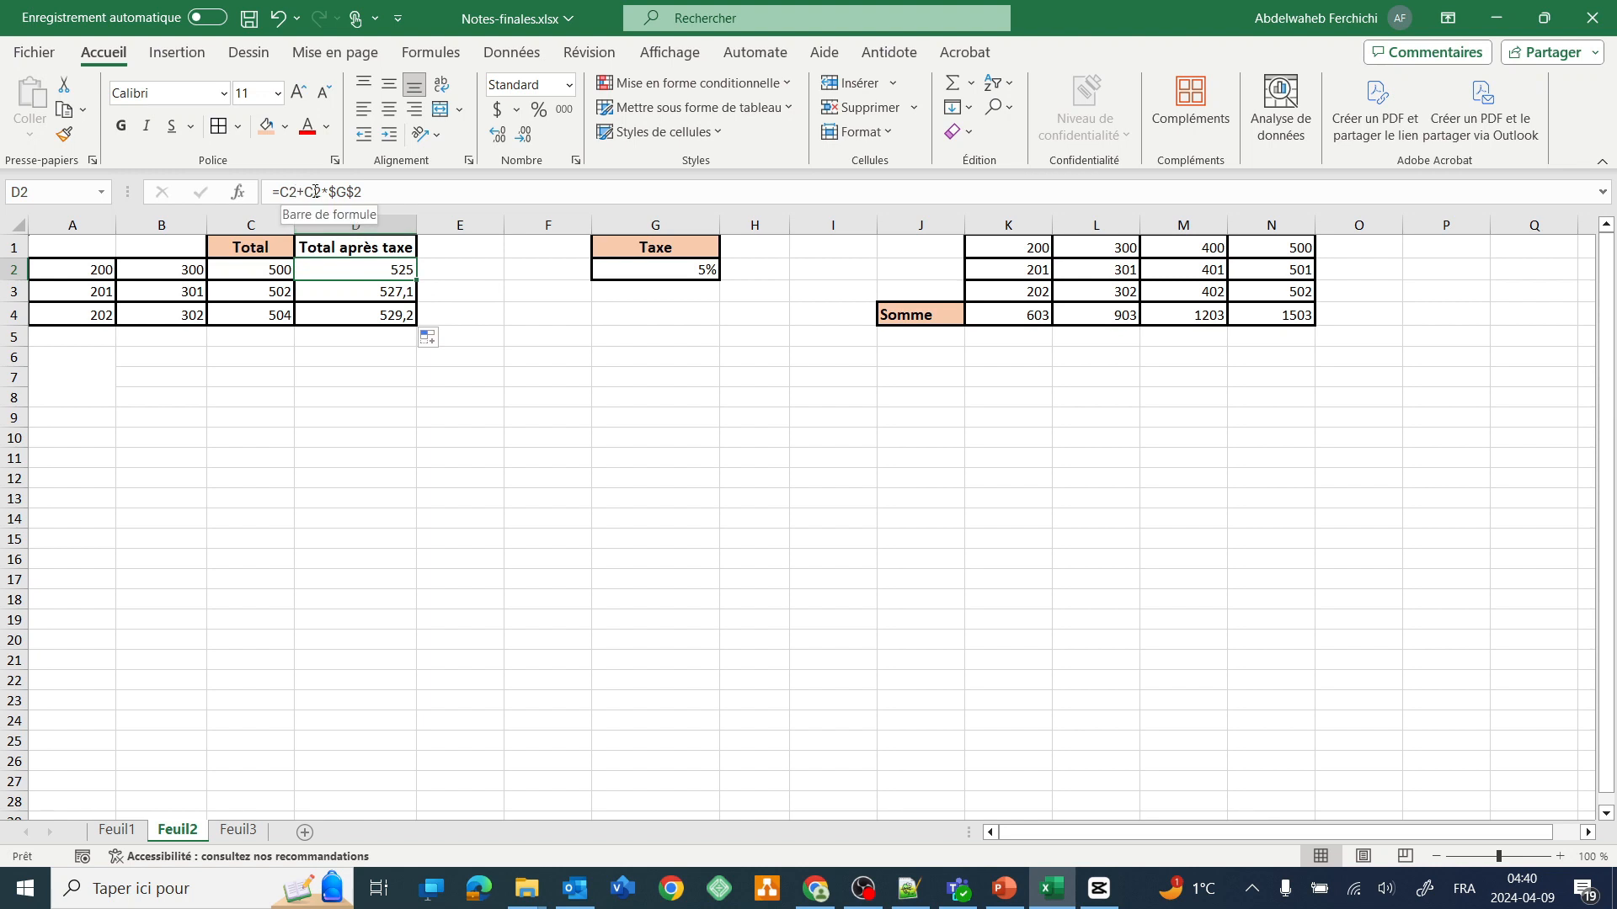
left_click(397, 289)
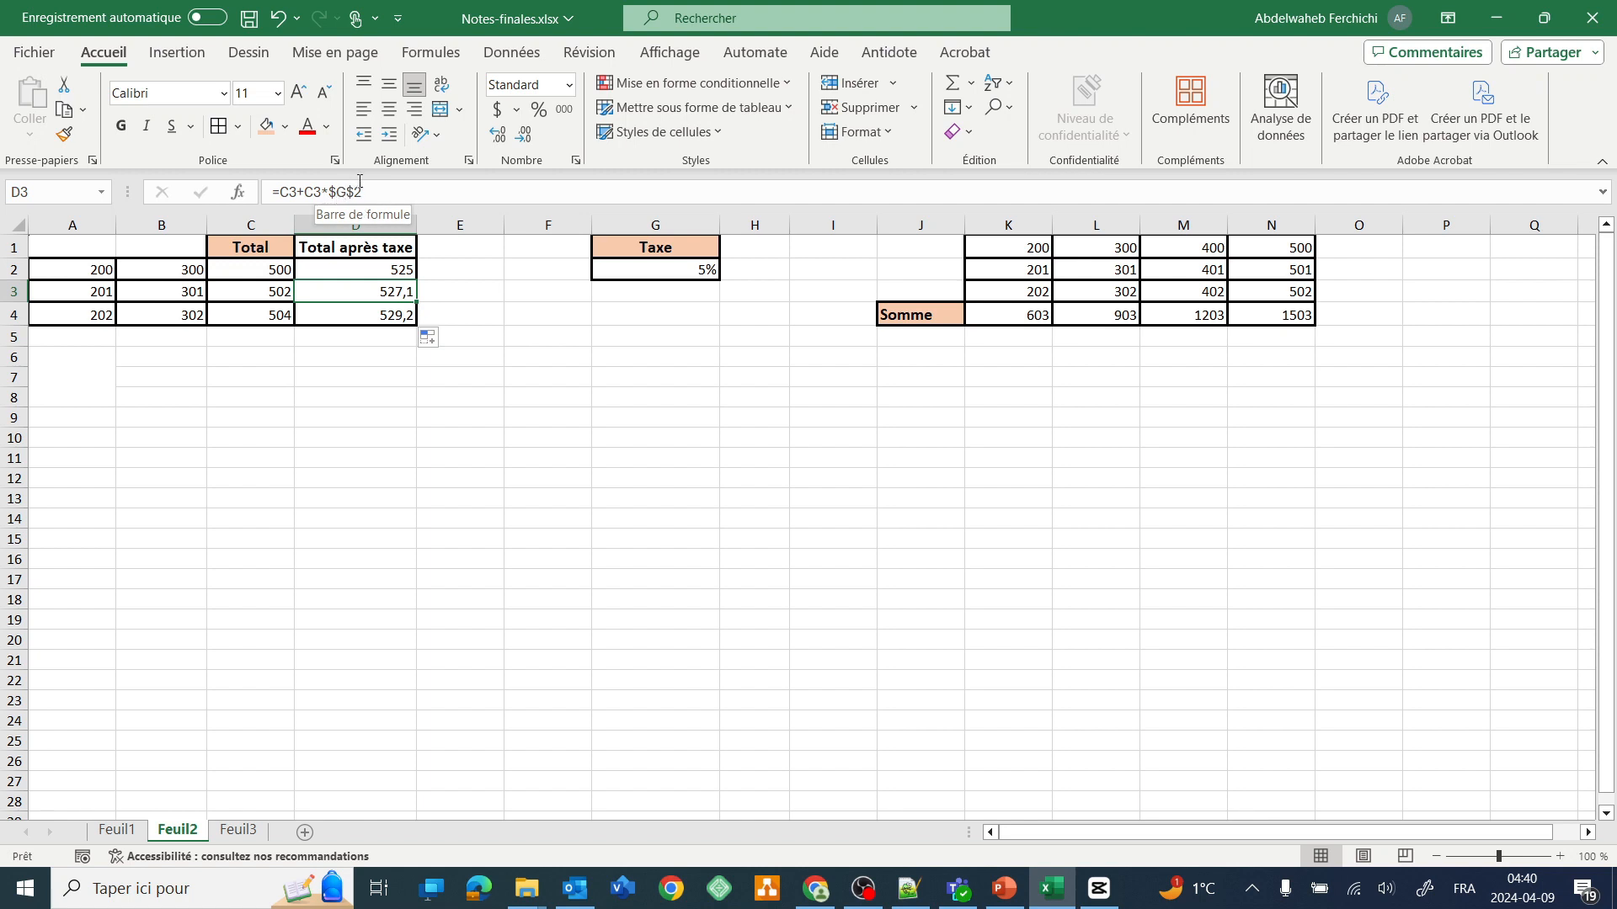
left_click(394, 315)
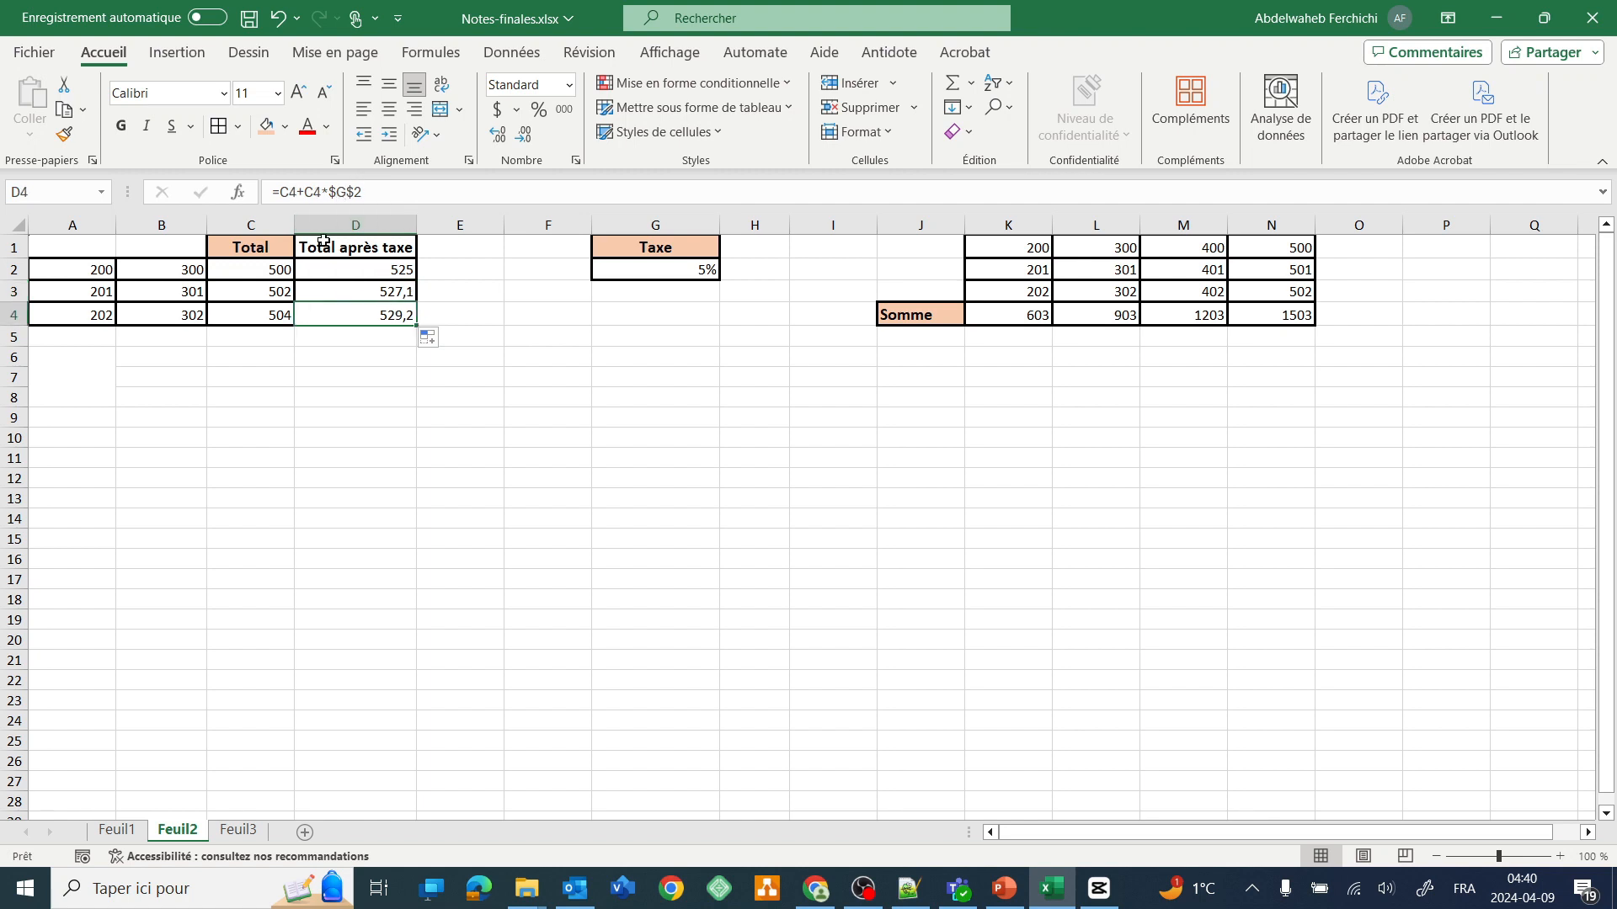
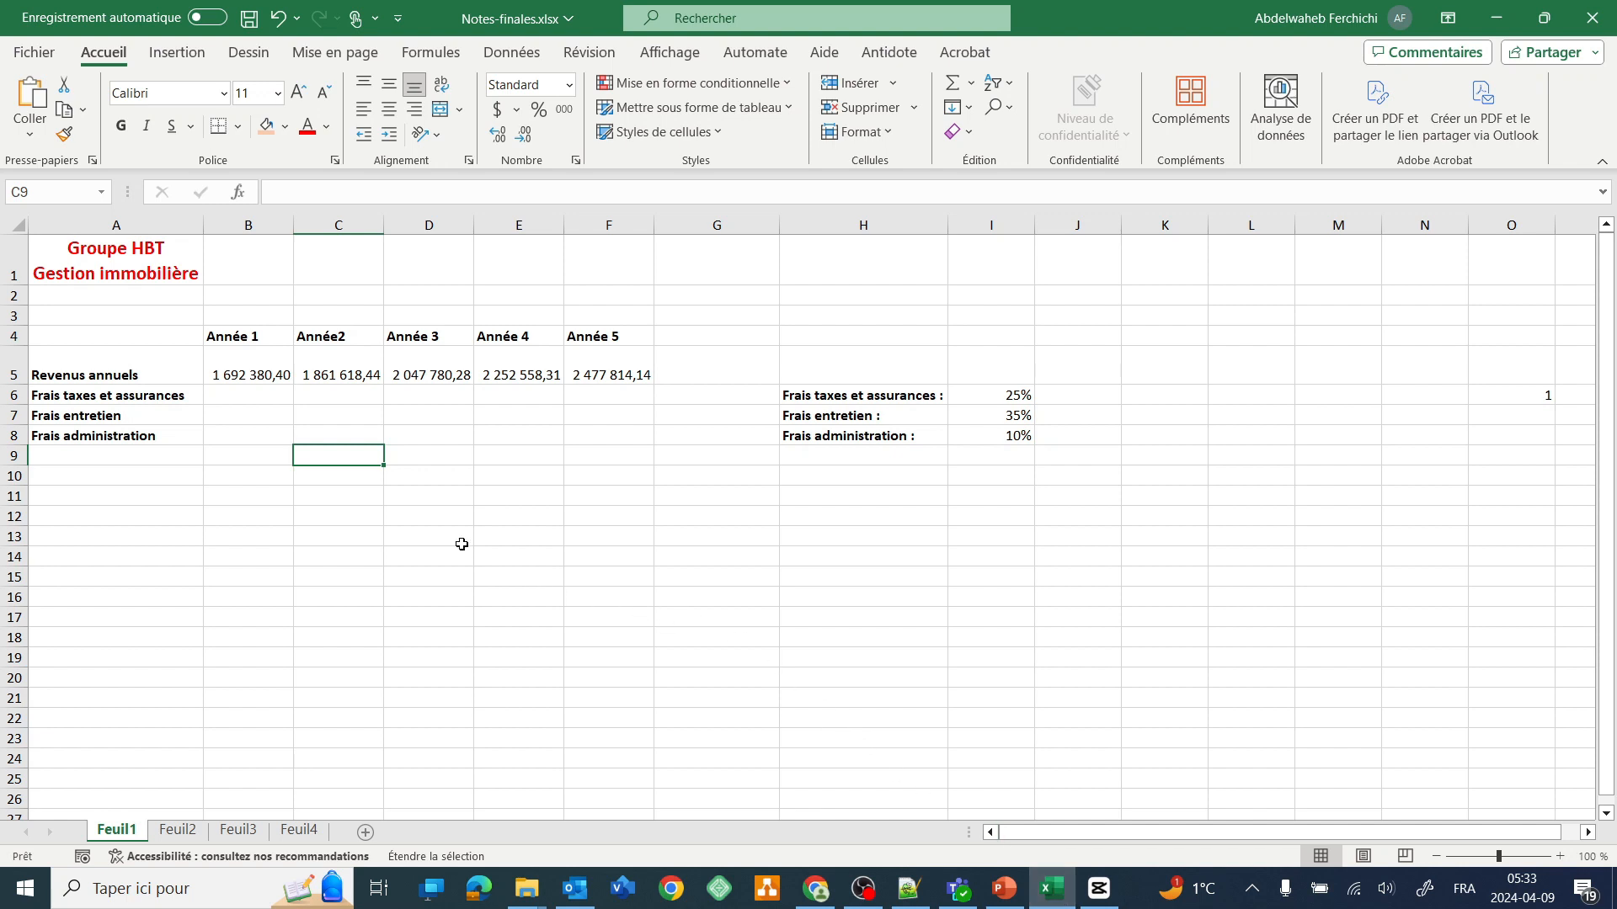
Turn off the extend-selection mode on Feuil1.
left_click(272, 397)
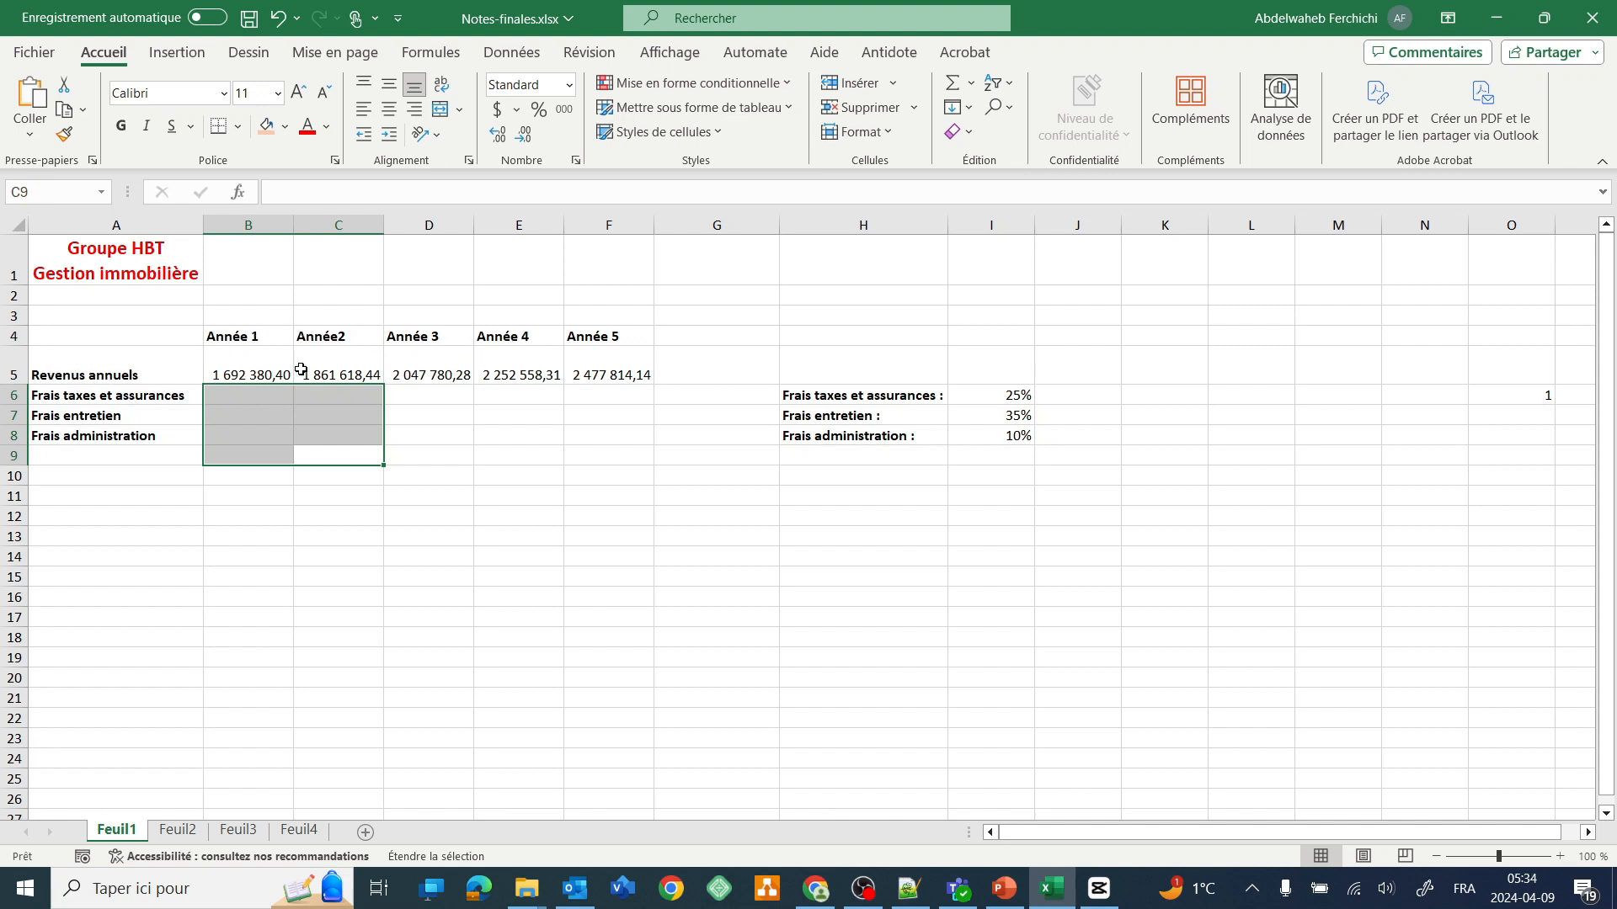
key("F8")
left_click(569, 450)
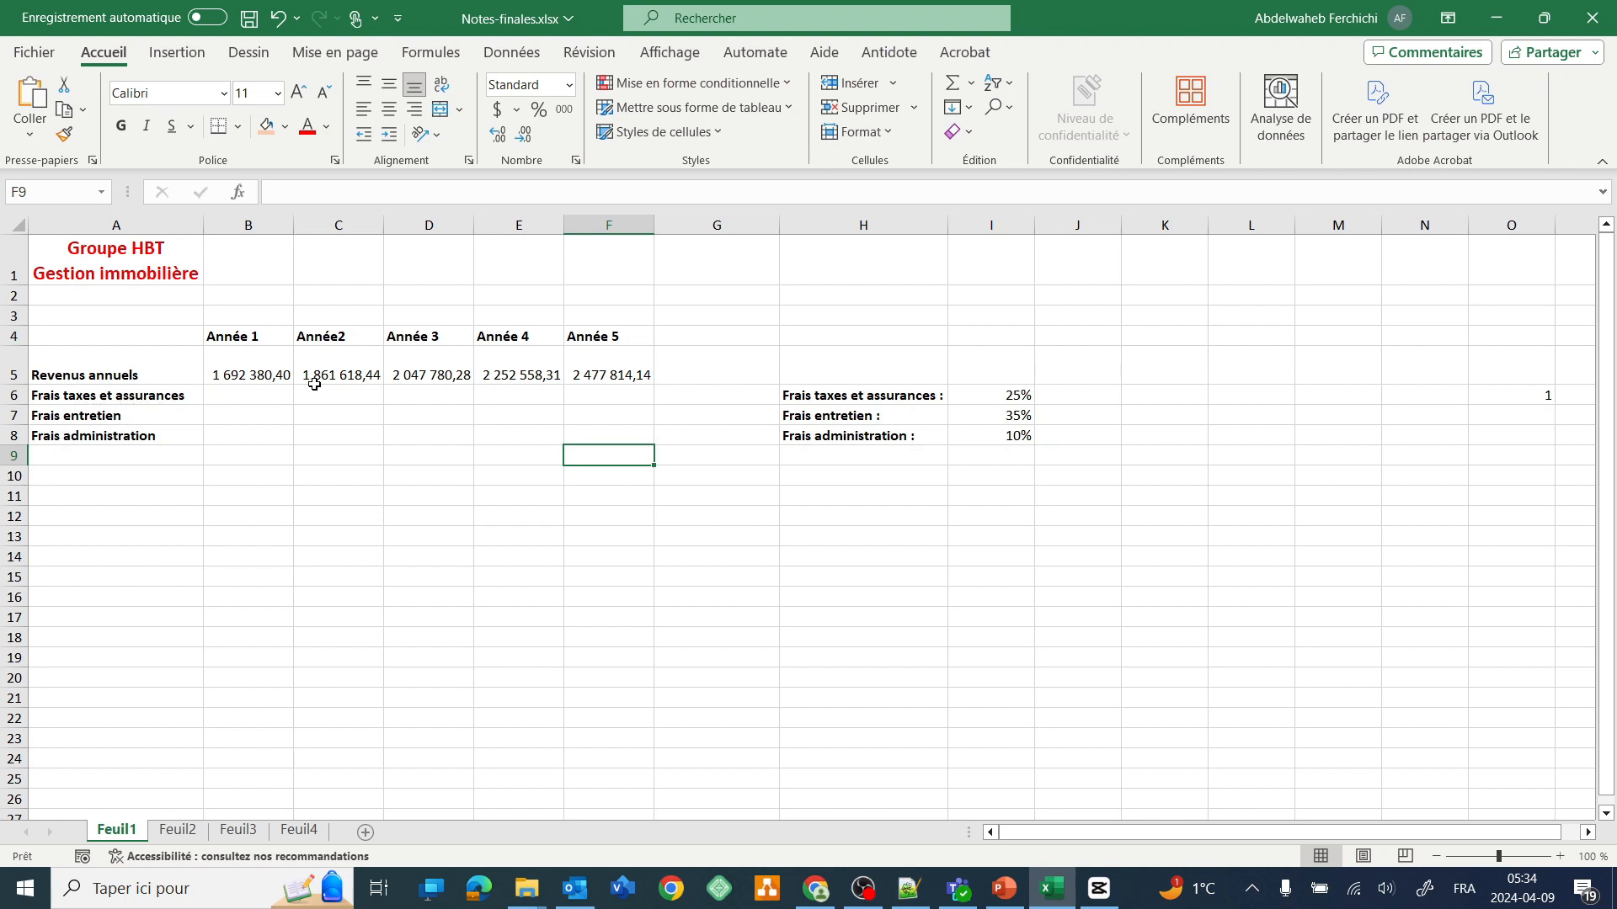
Enter the formula =B5*I6 in B6 to calculate the Année 1 Frais taxes et assurances.
left_click(254, 396)
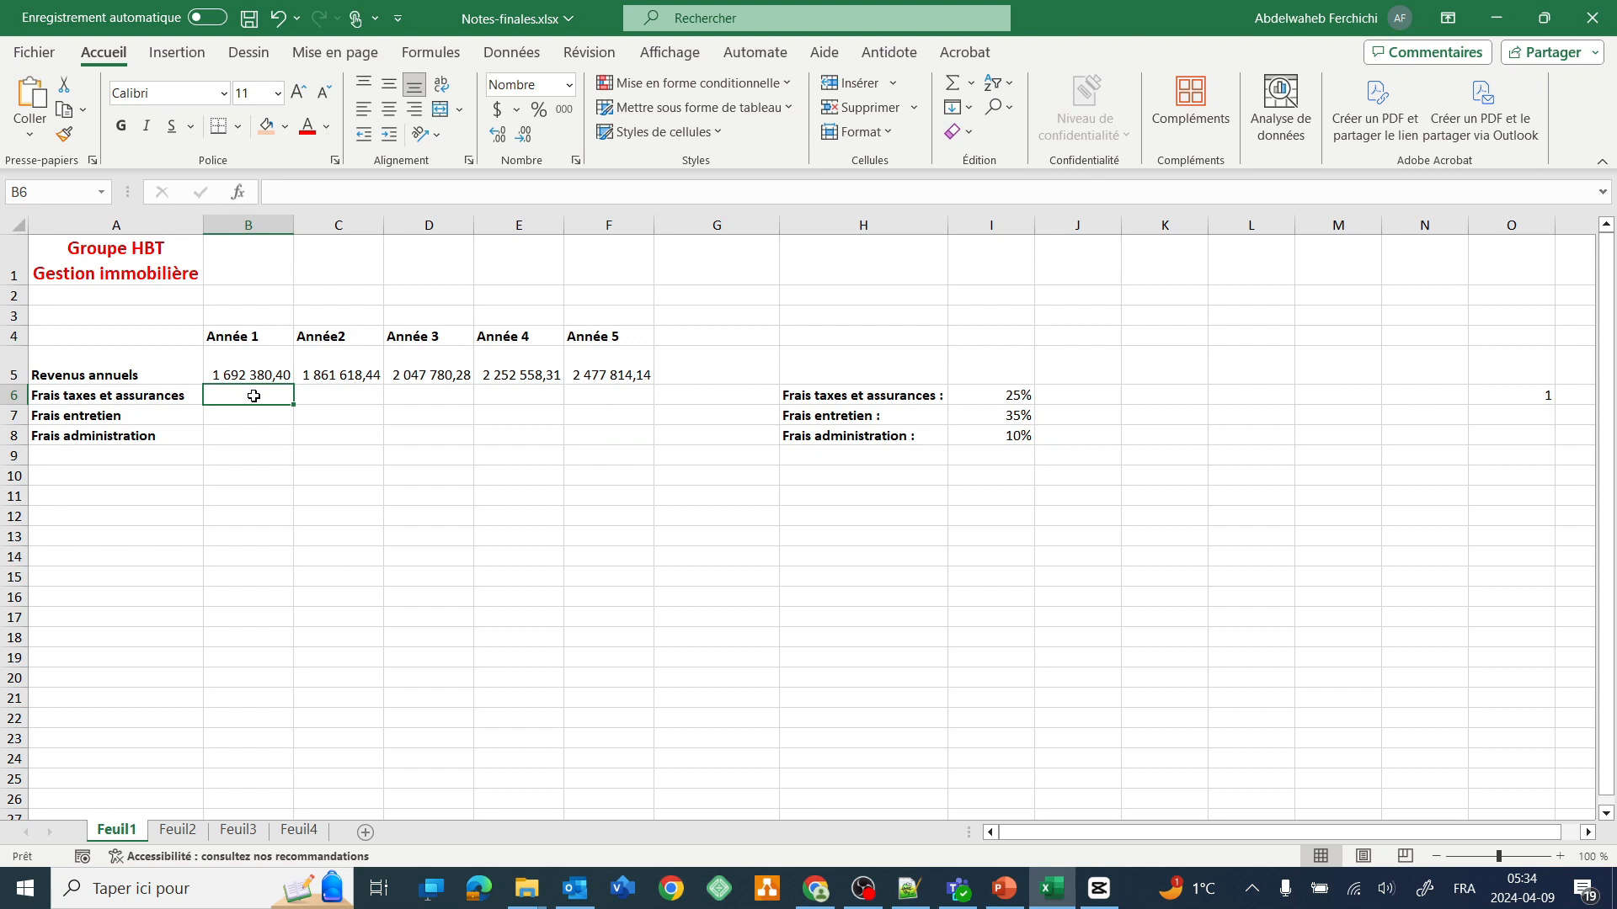
type("=")
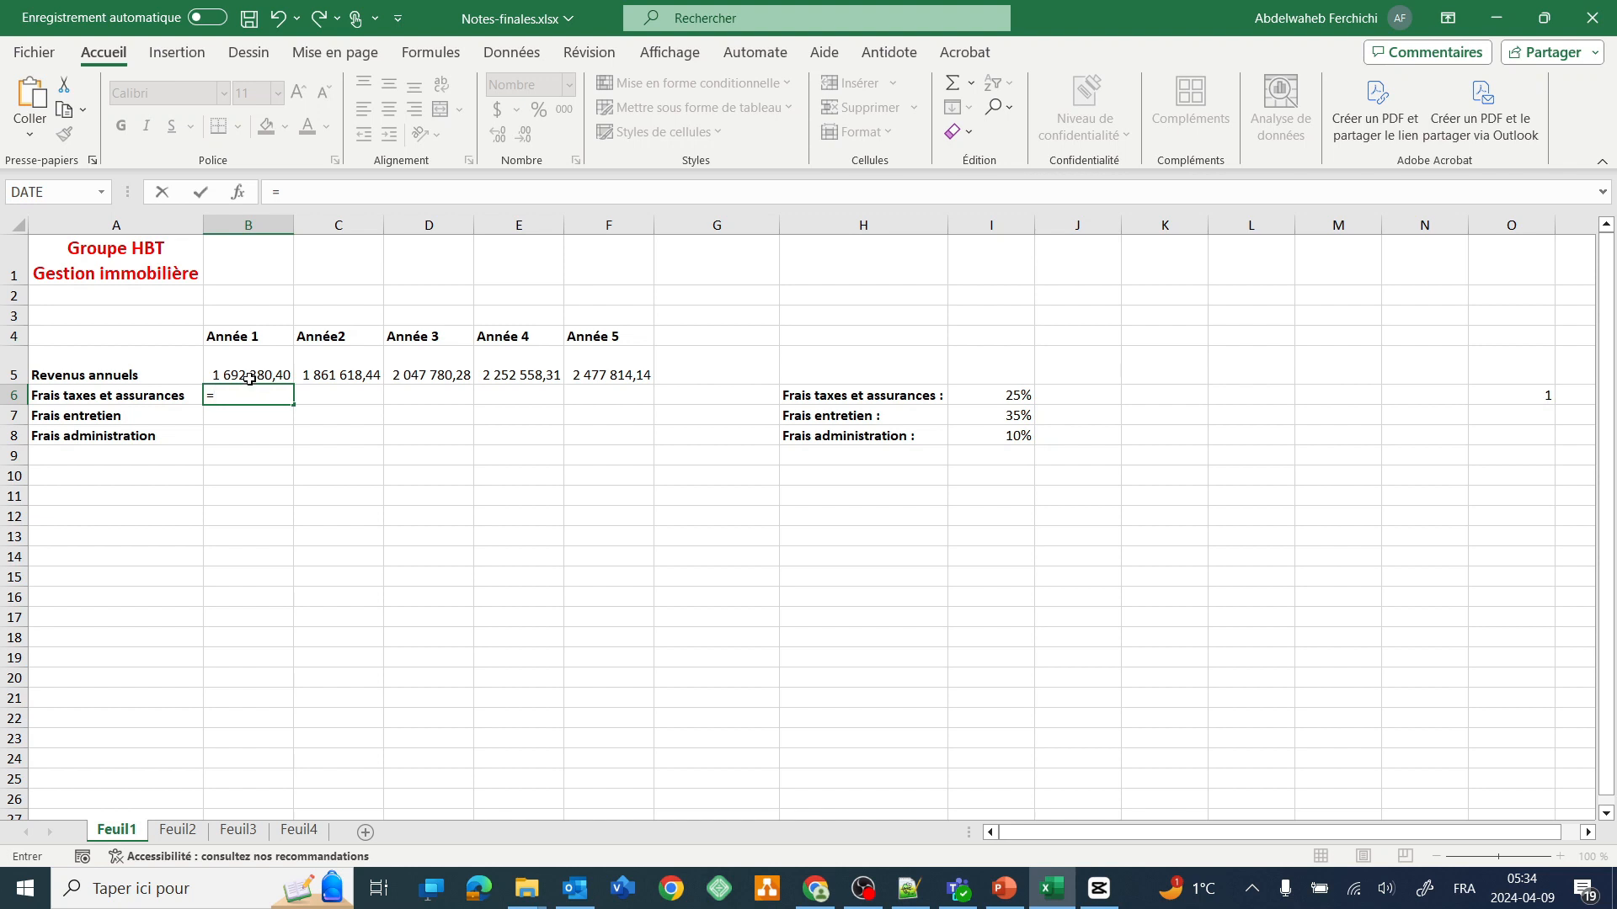
left_click(250, 379)
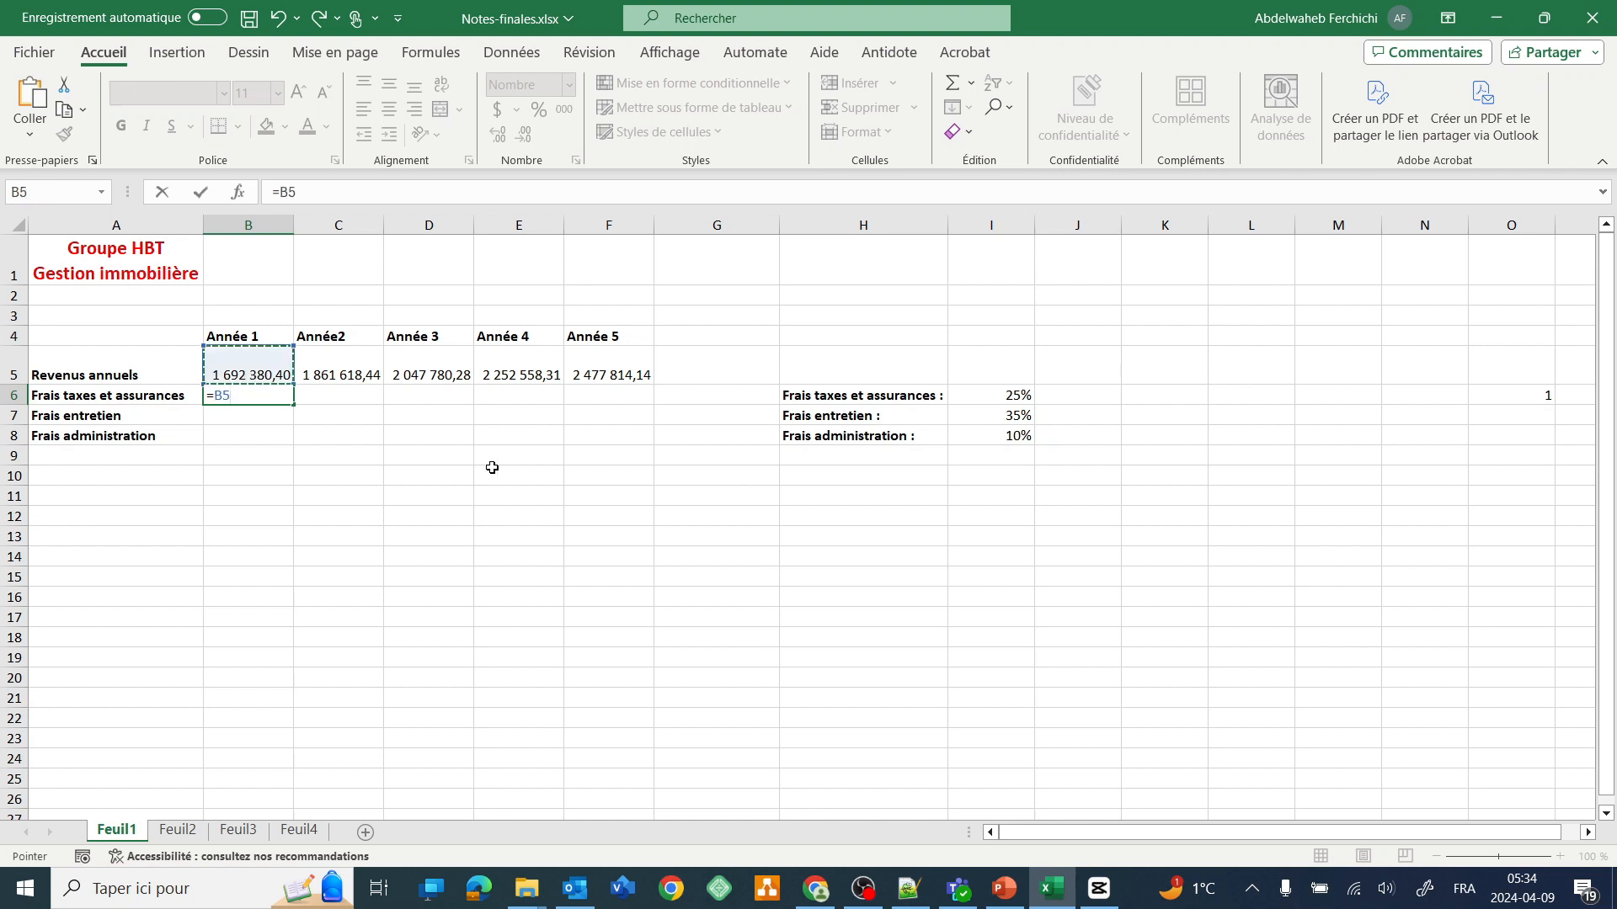
type("*")
left_click(1021, 398)
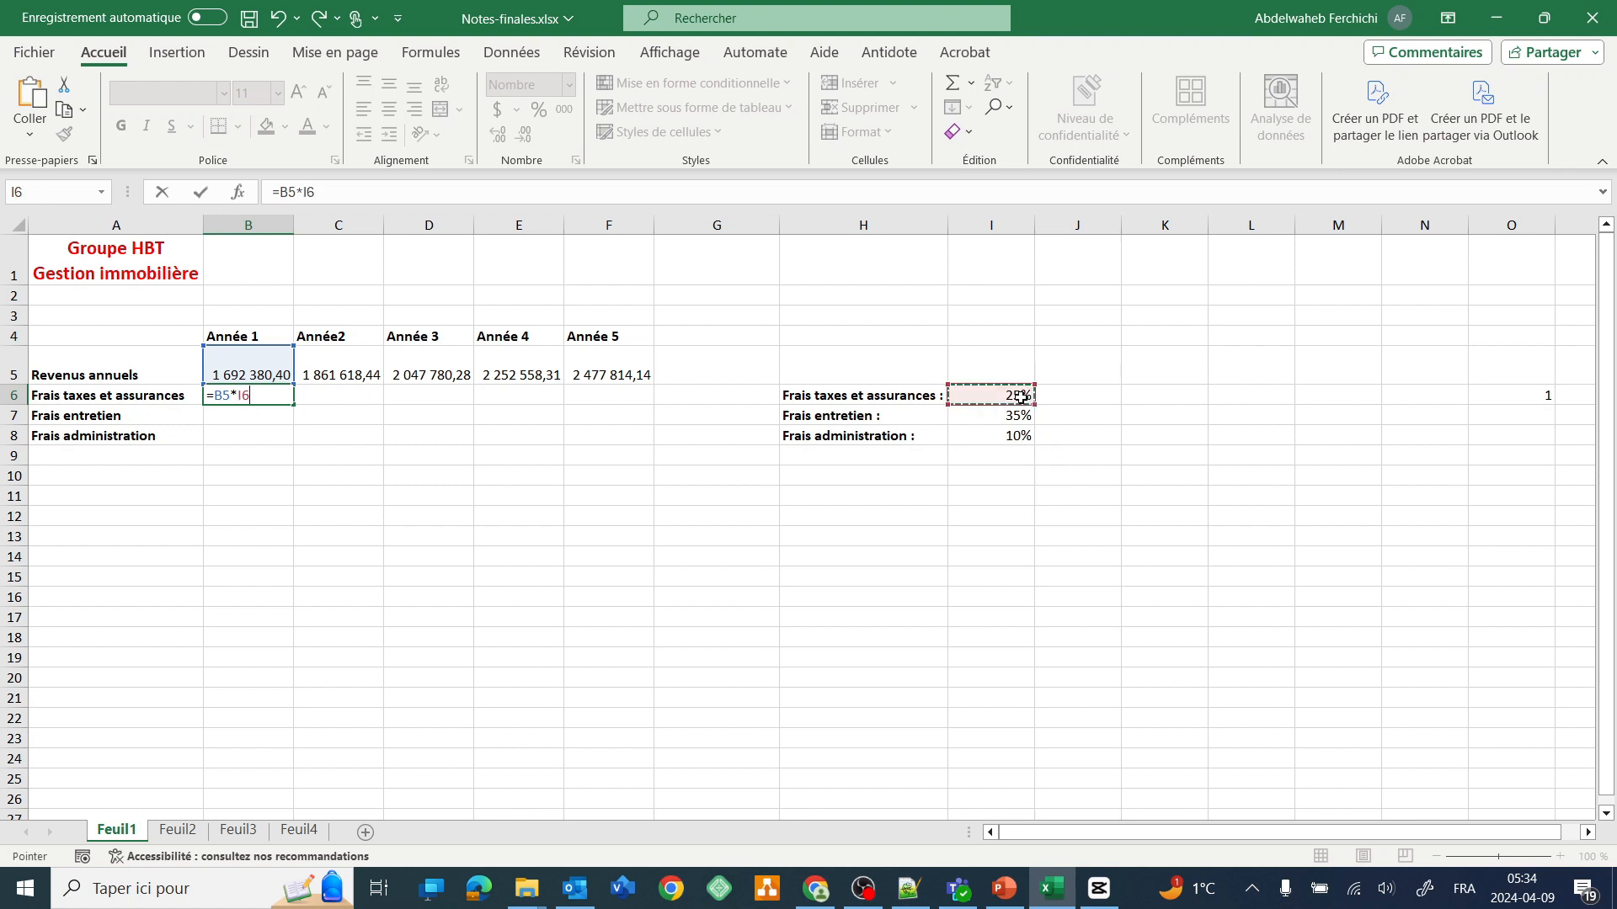
key("Return")
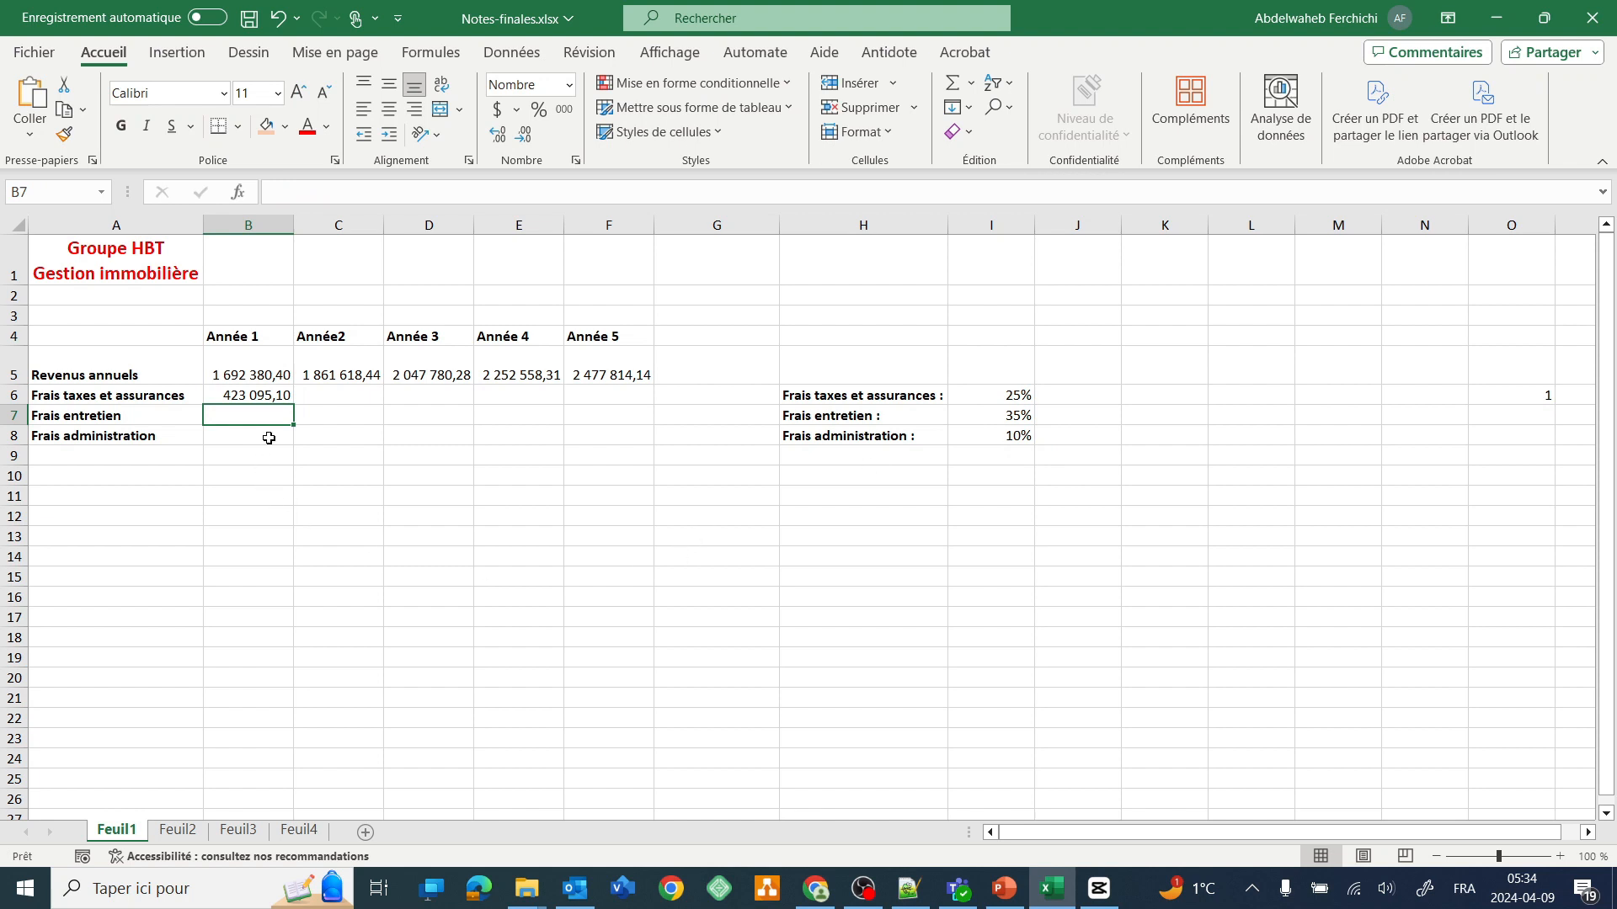
Examine the formula in B6 and the Année 1 revenue cell B5 that it references.
left_click(261, 398)
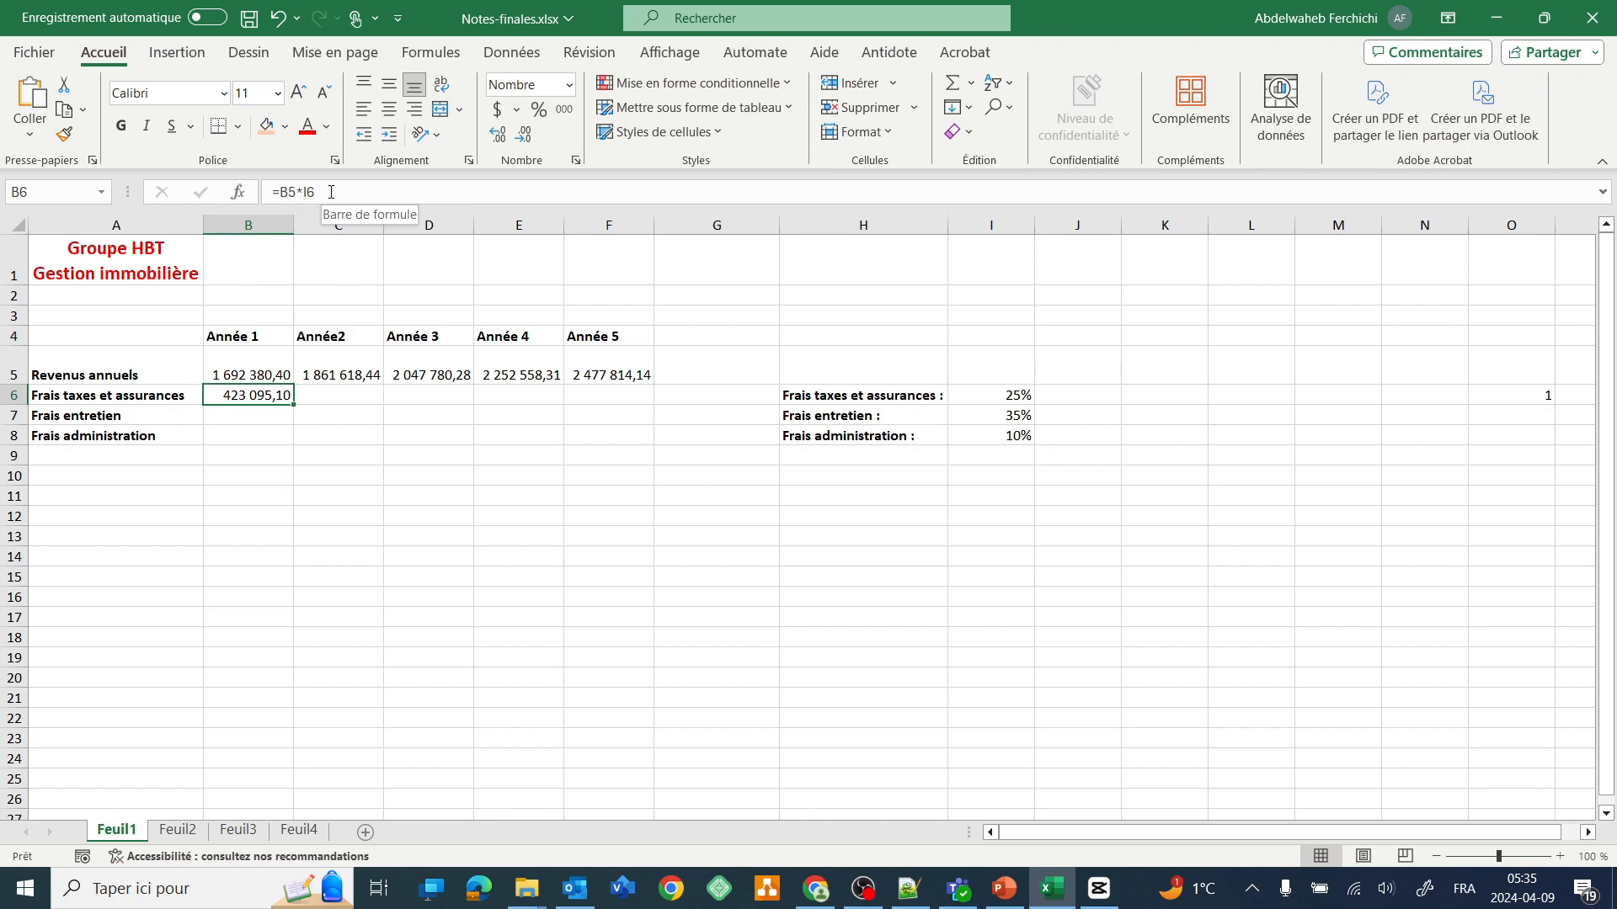
left_click(251, 415)
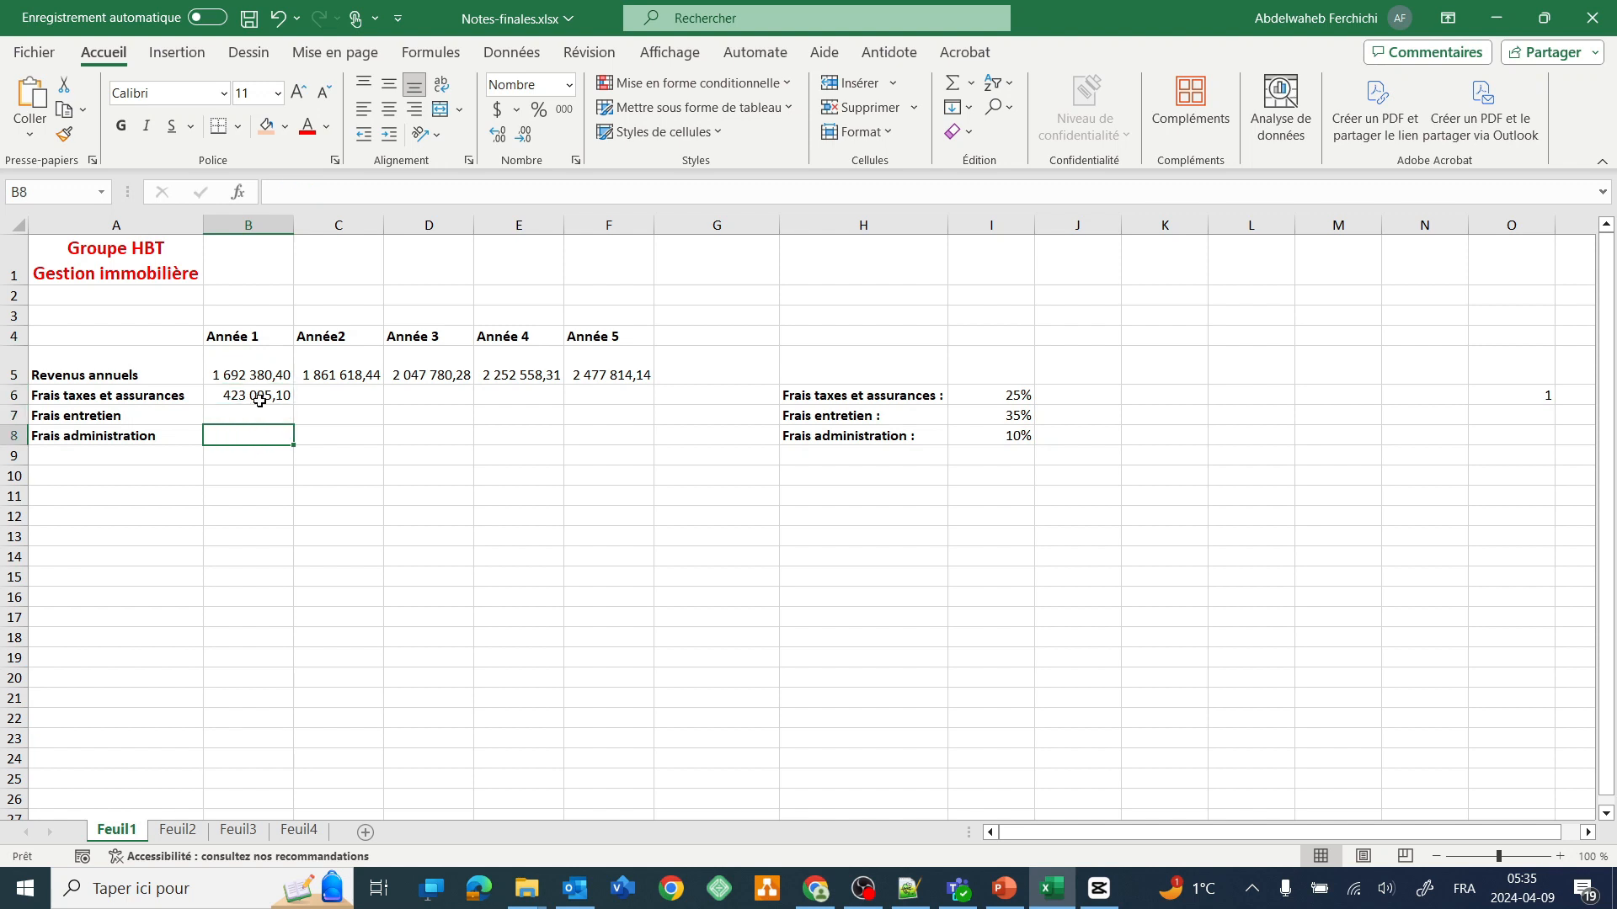
left_click(259, 376)
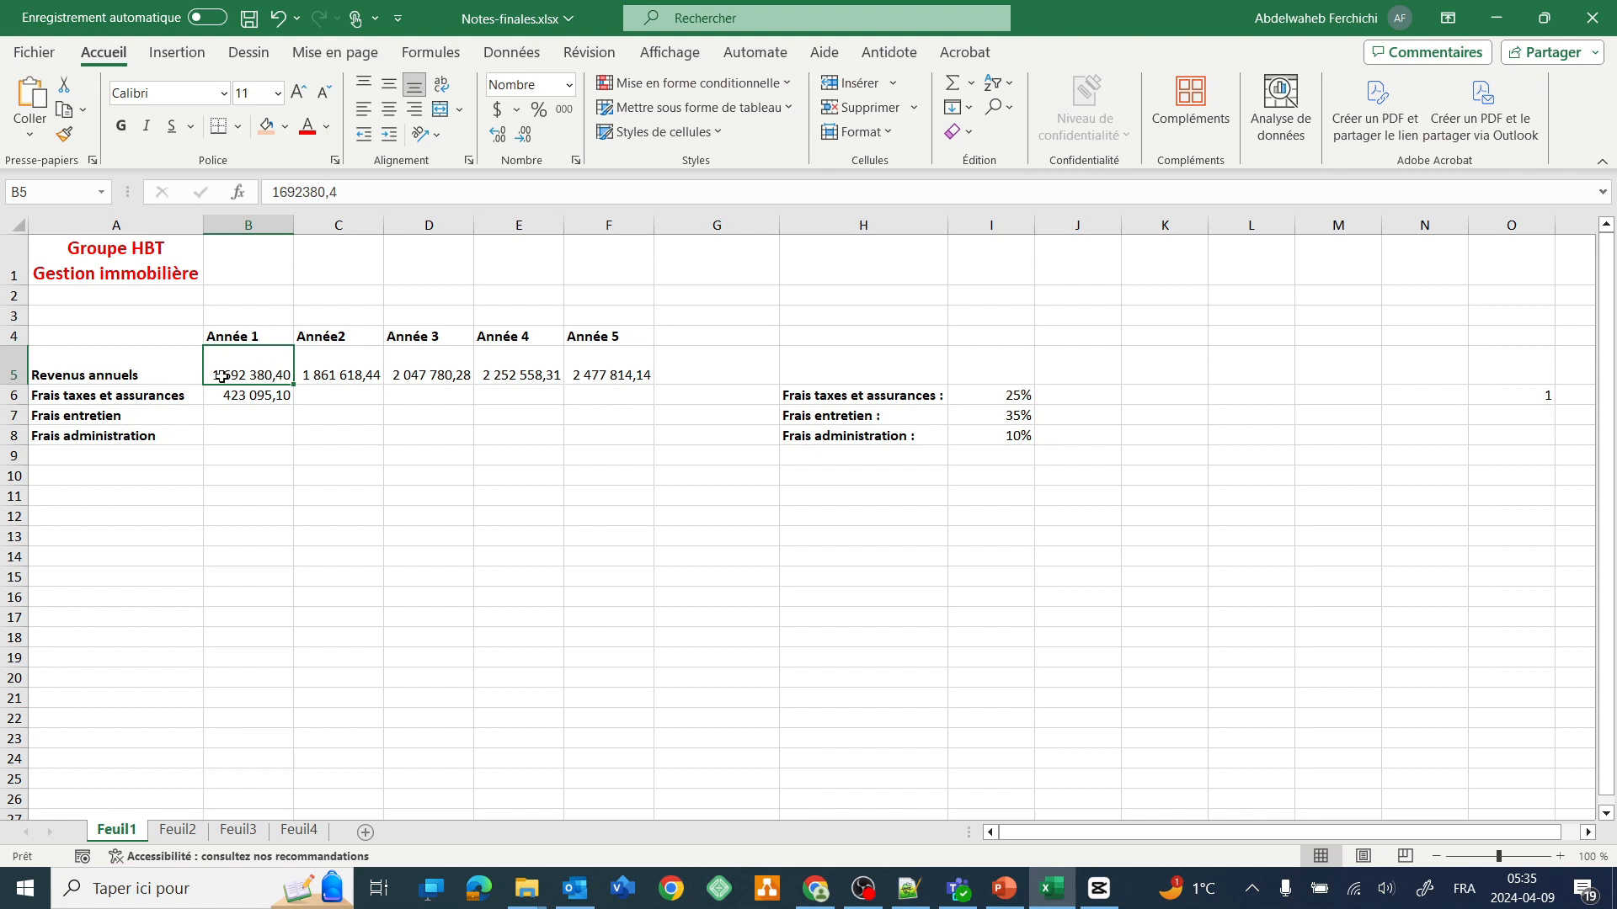
Lock only the row of the revenue reference in B6's formula, giving =B$5*I6.
left_click(275, 392)
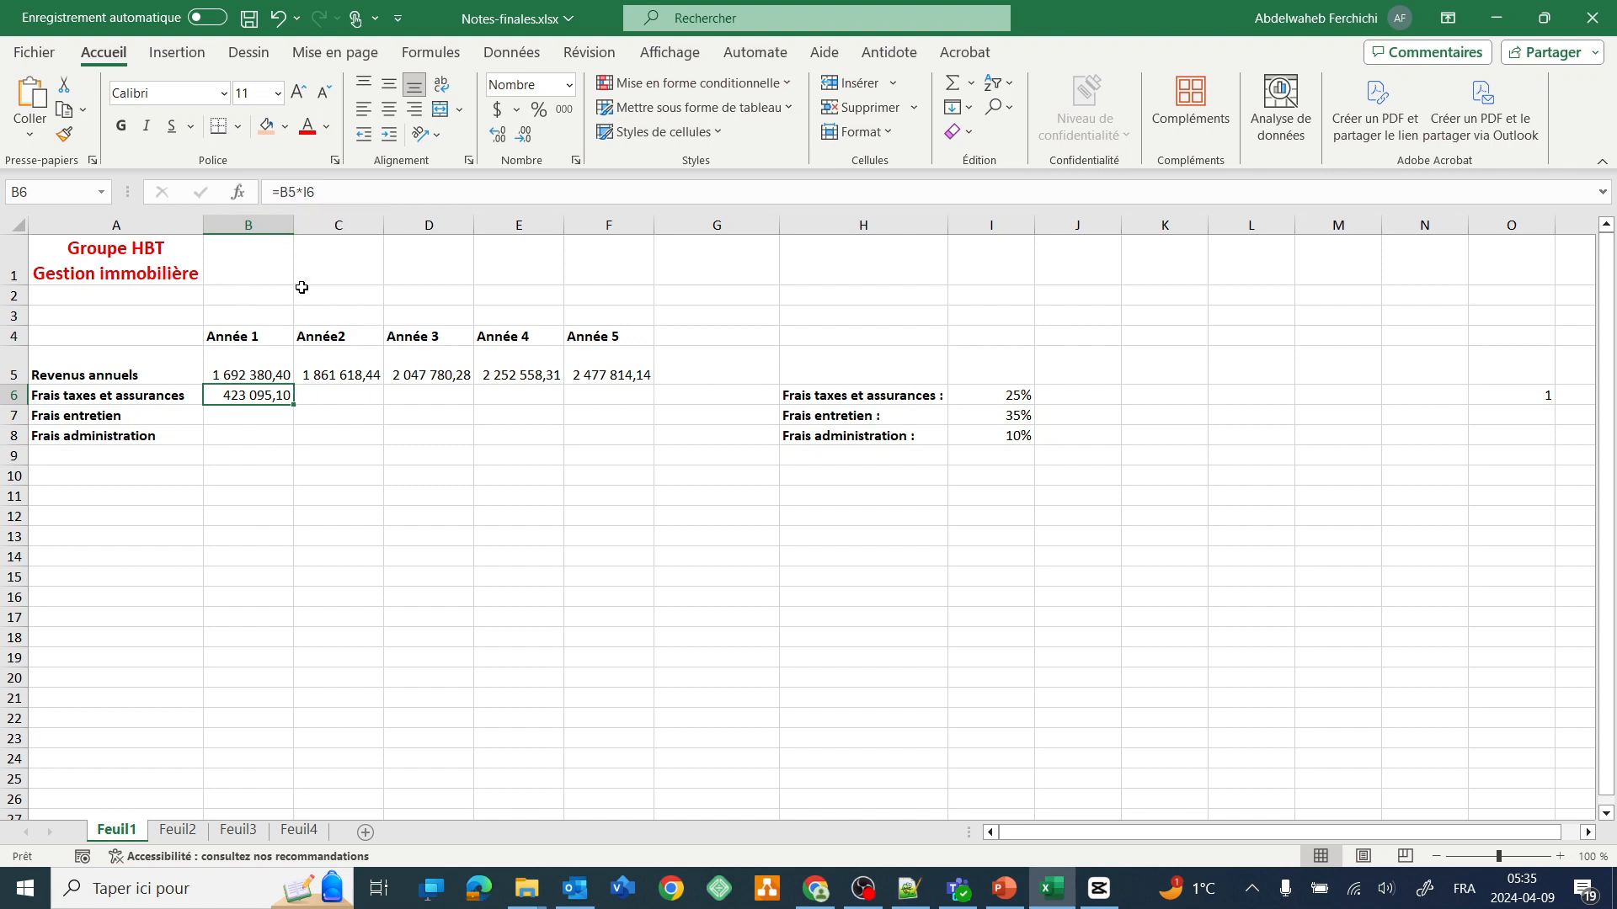
left_click(291, 192)
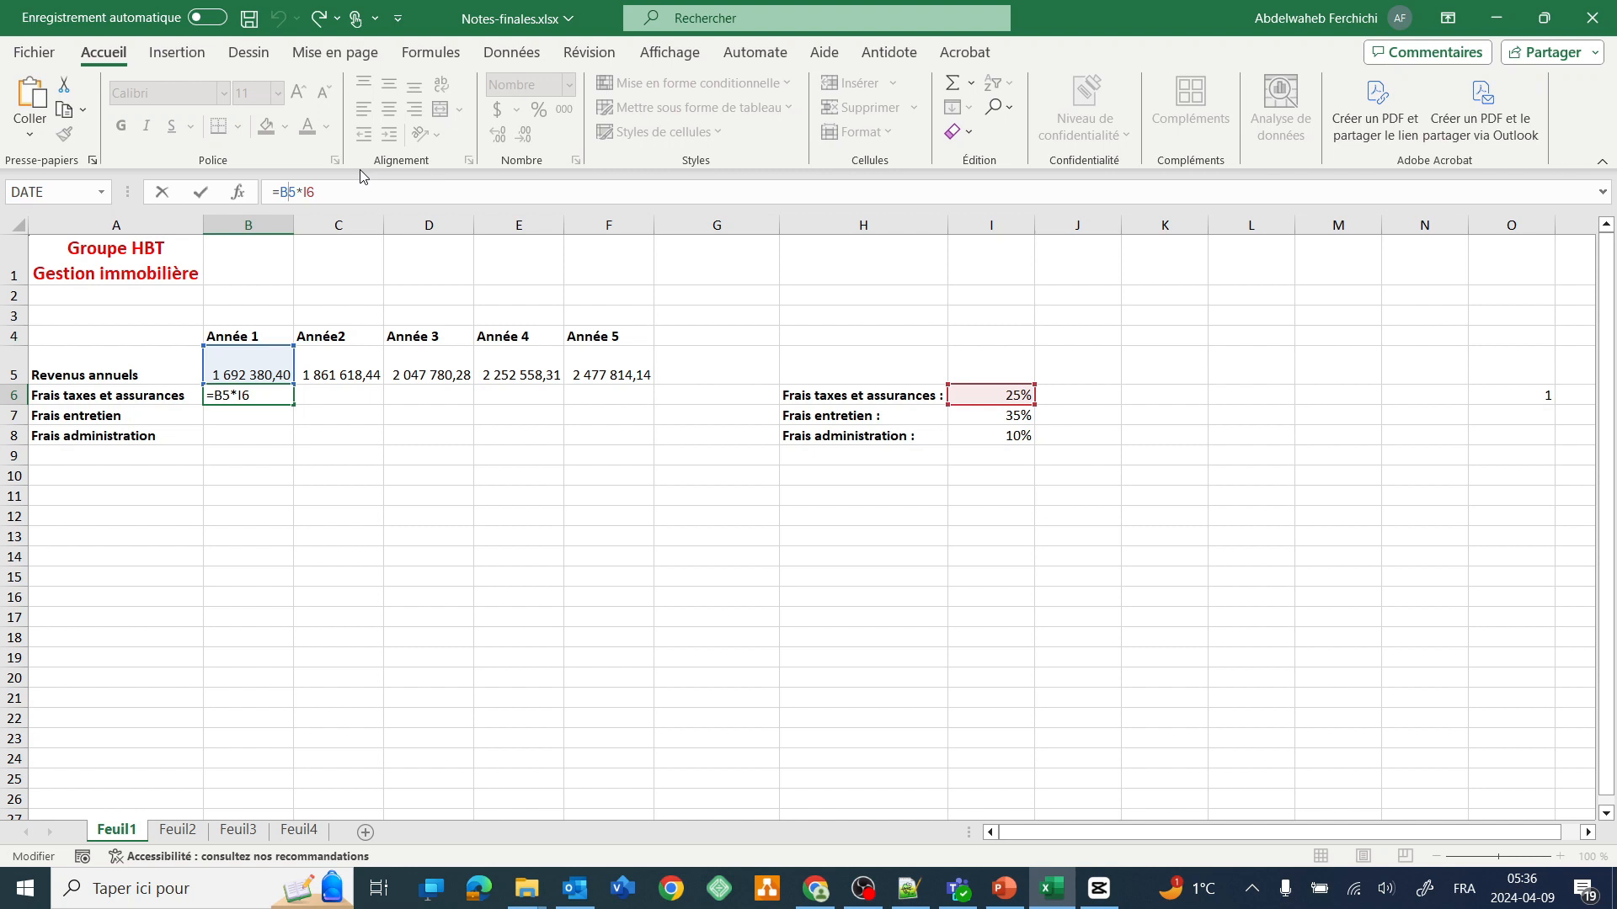
type("$")
key("BackSpace")
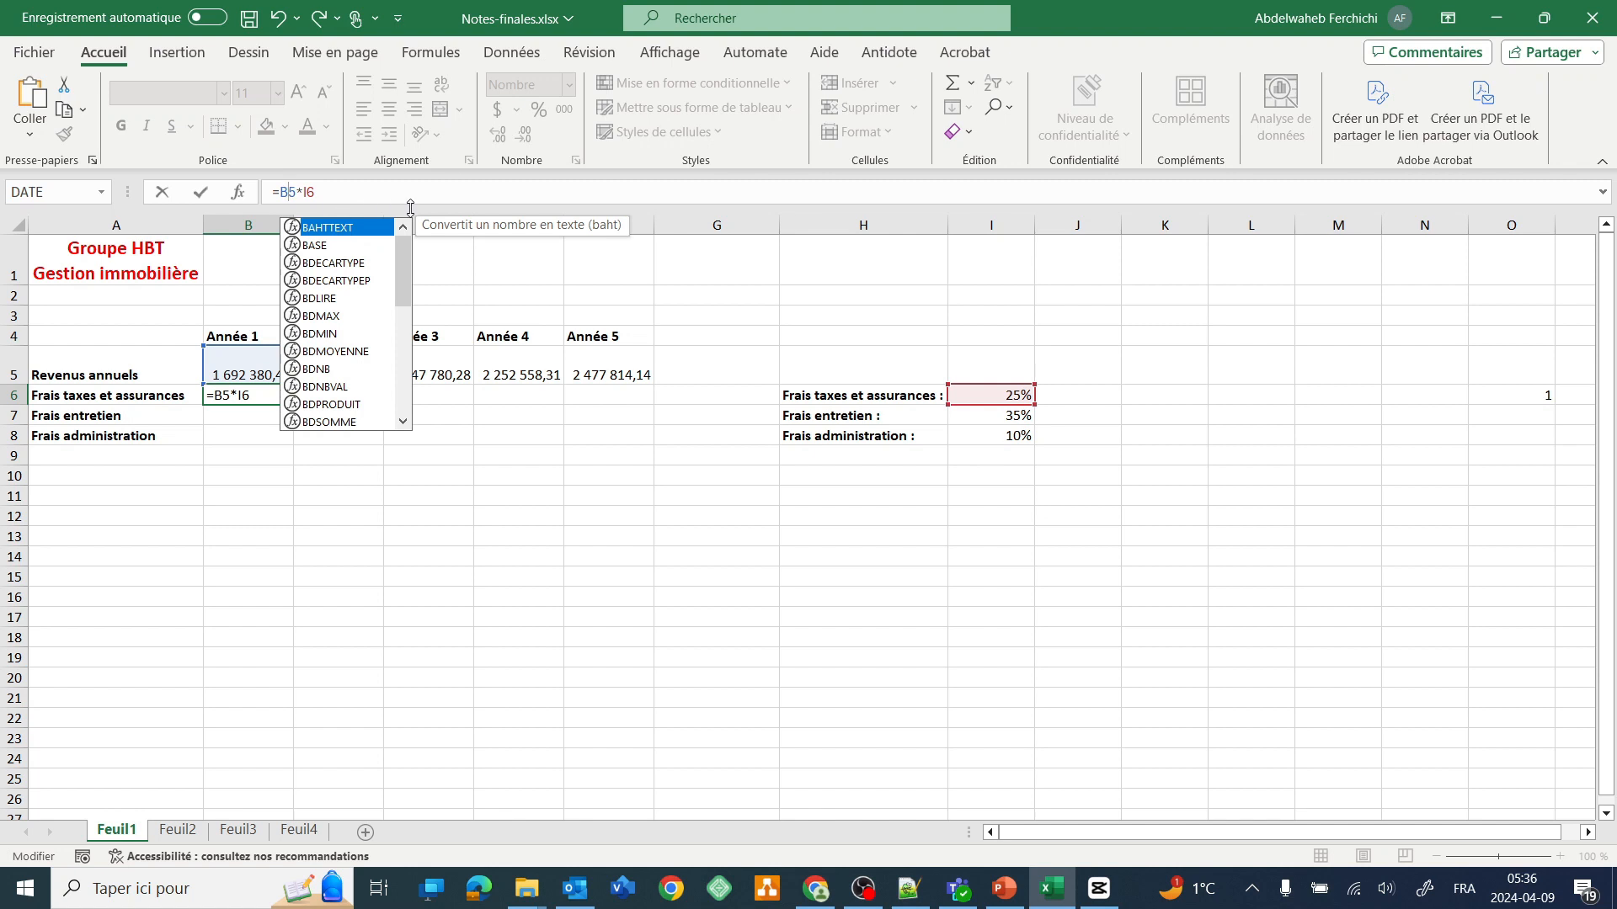
key("F4")
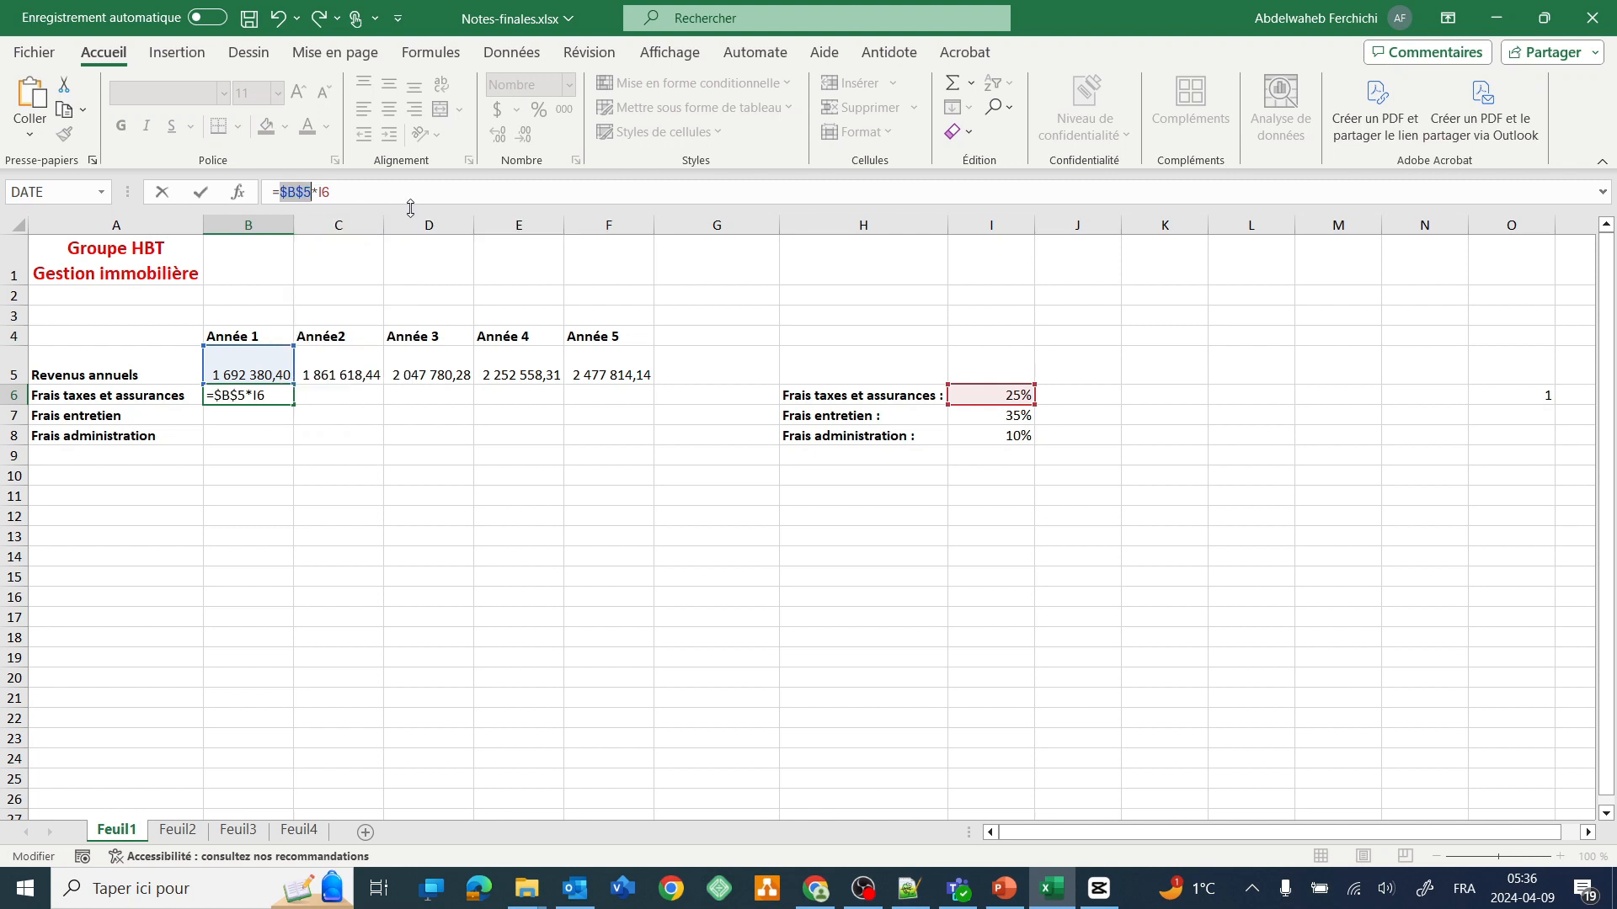
key("F4")
left_click(352, 193)
key("Return")
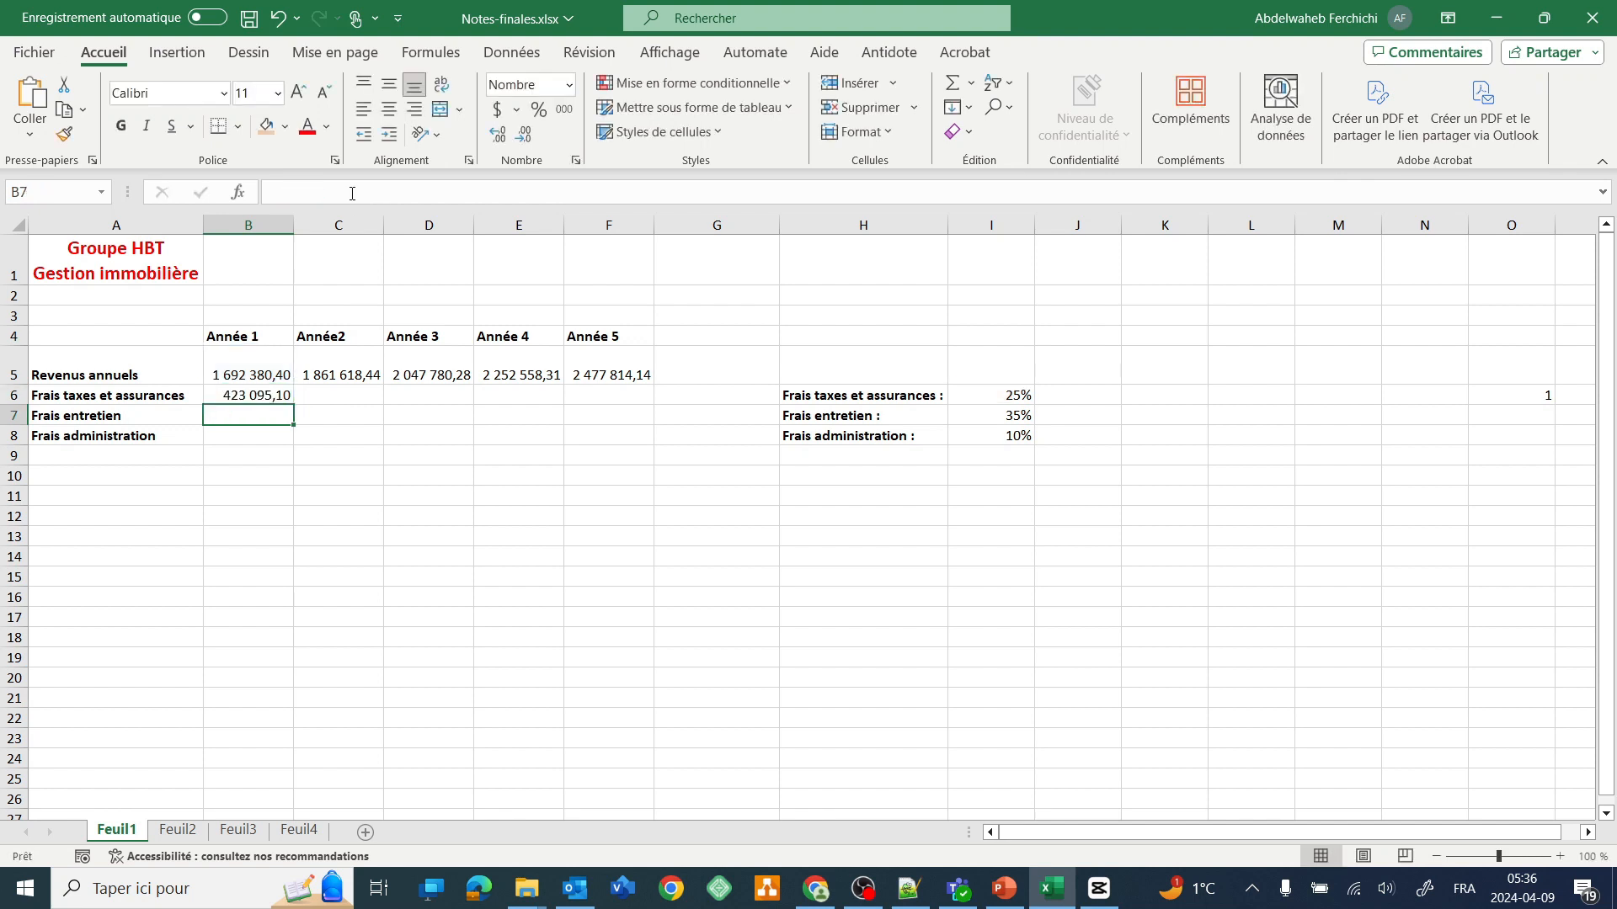
Fill the formula from B6 down to B8 and check the revenue and rate references in each cell.
left_click(259, 399)
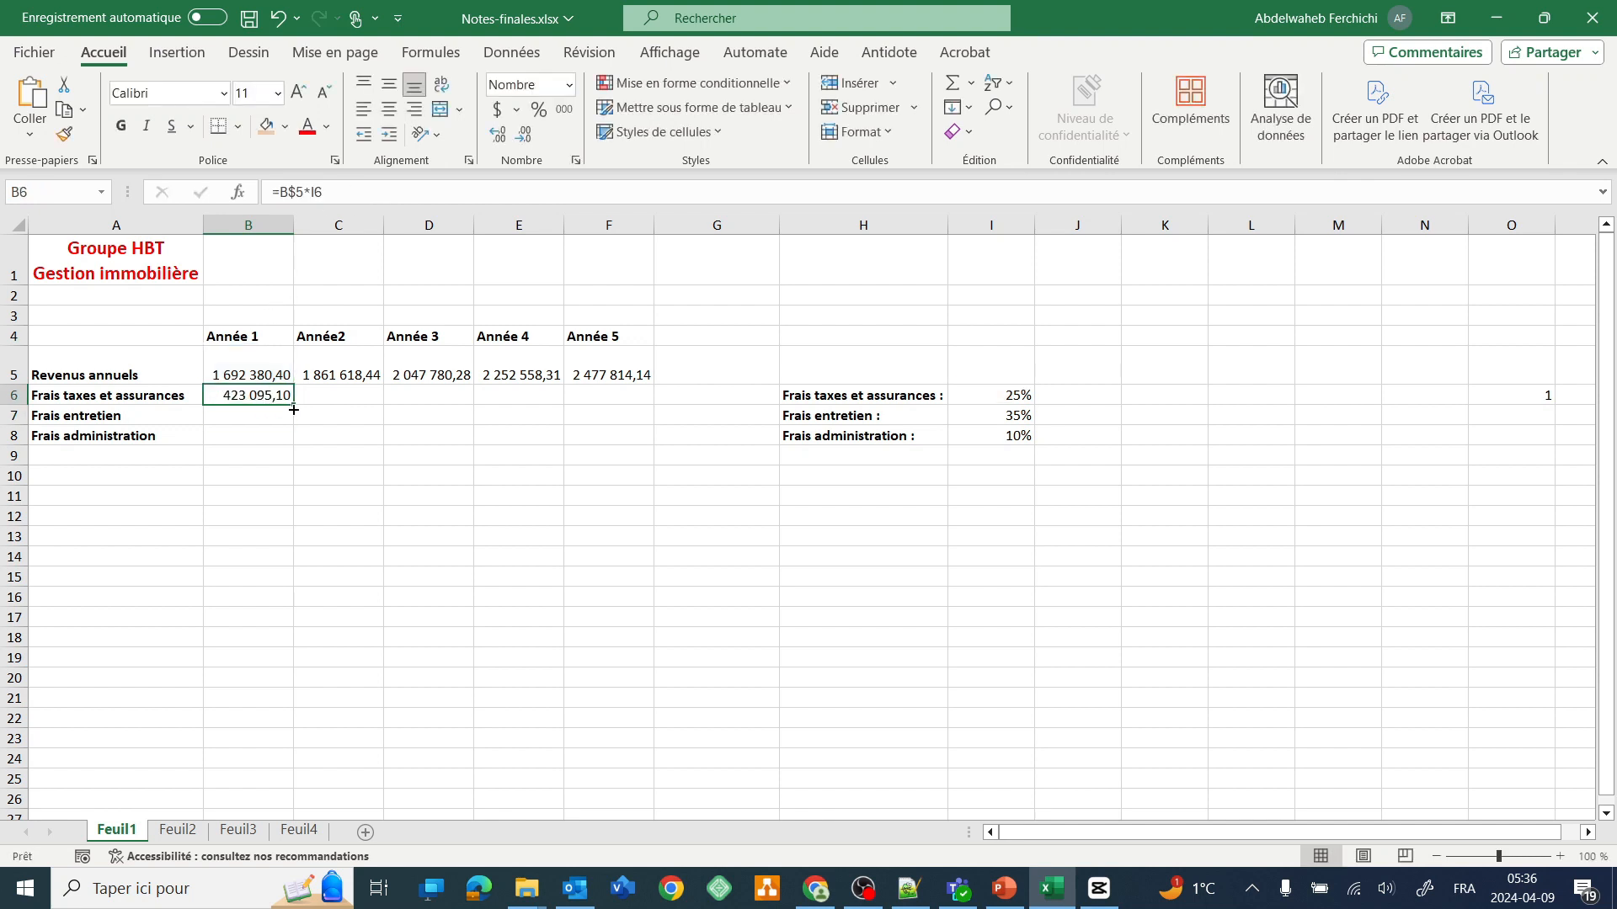
left_click_drag(293, 405, 292, 438)
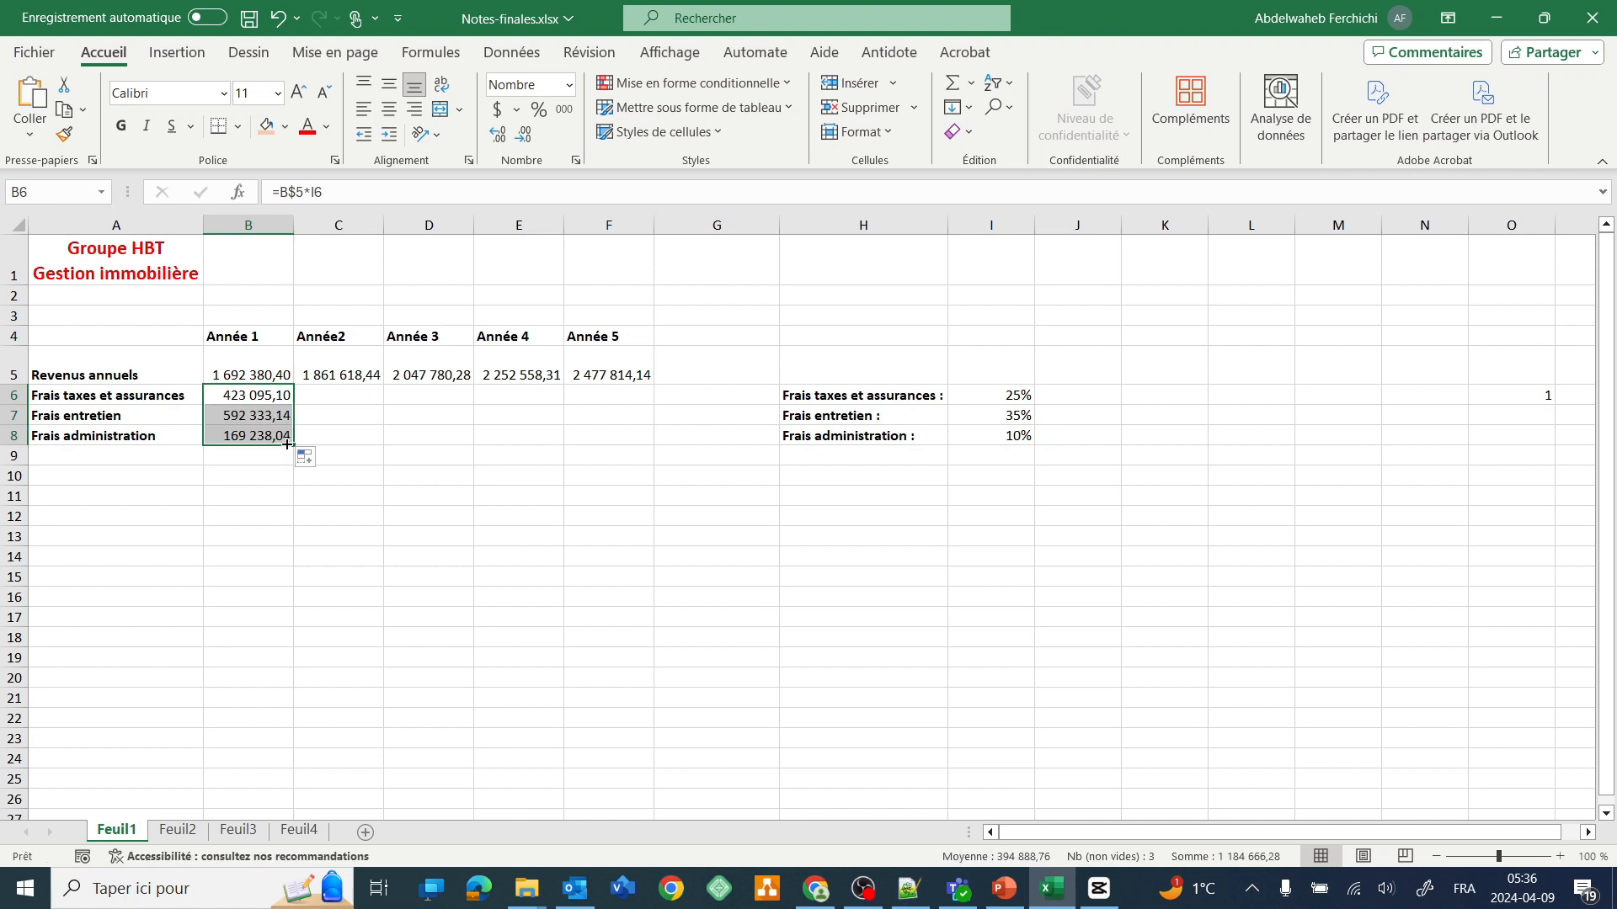
left_click(262, 395)
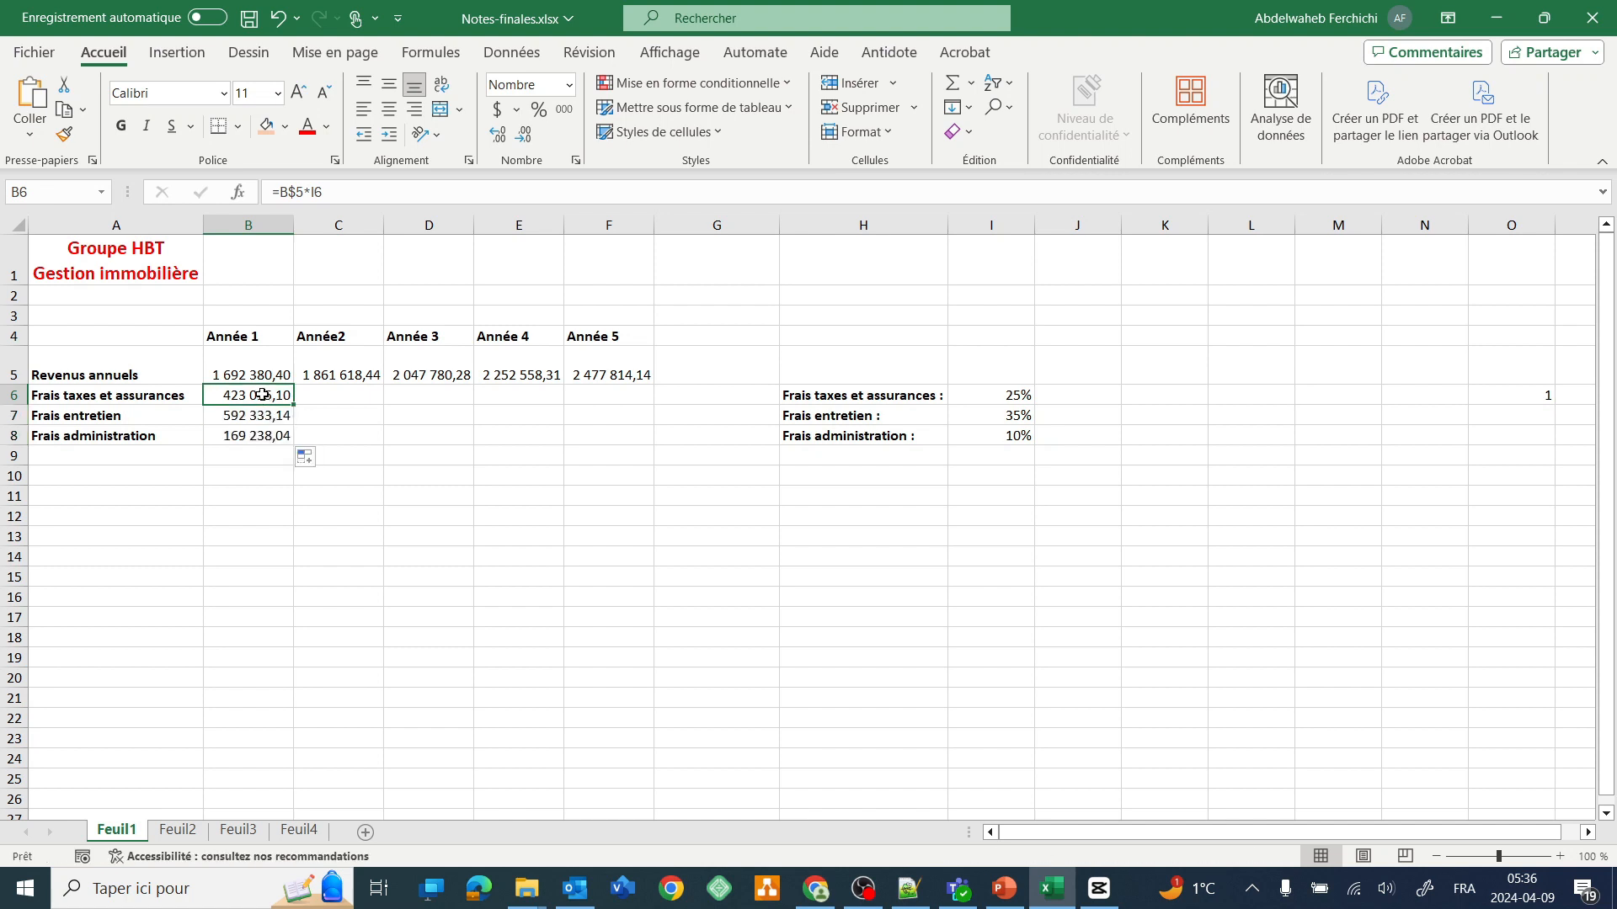
left_click(256, 418)
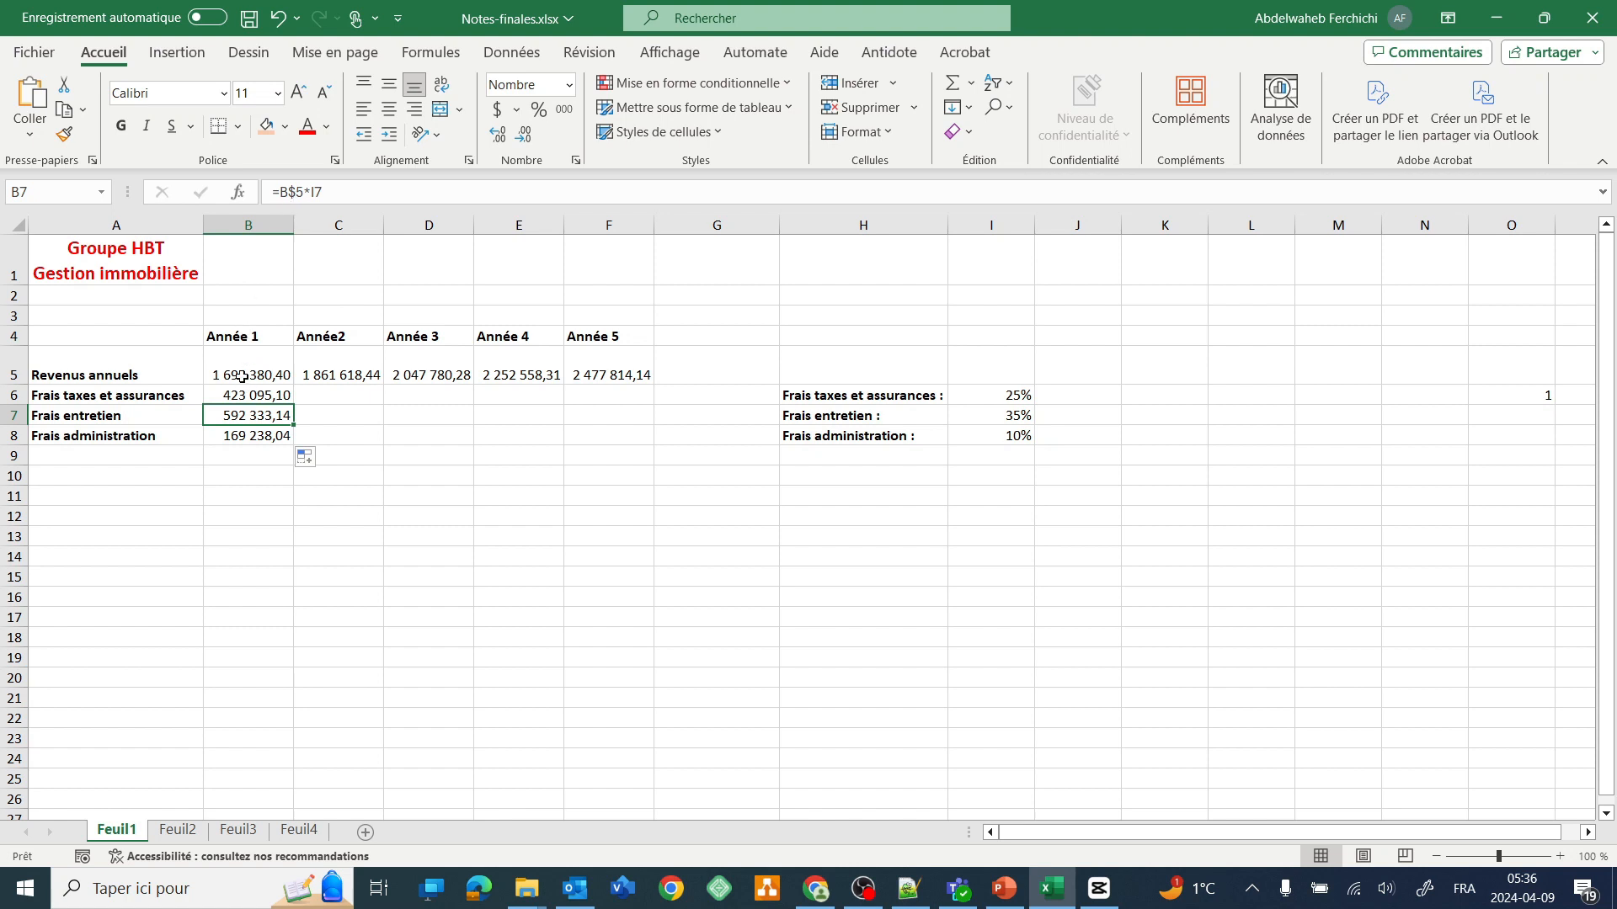
left_click(244, 444)
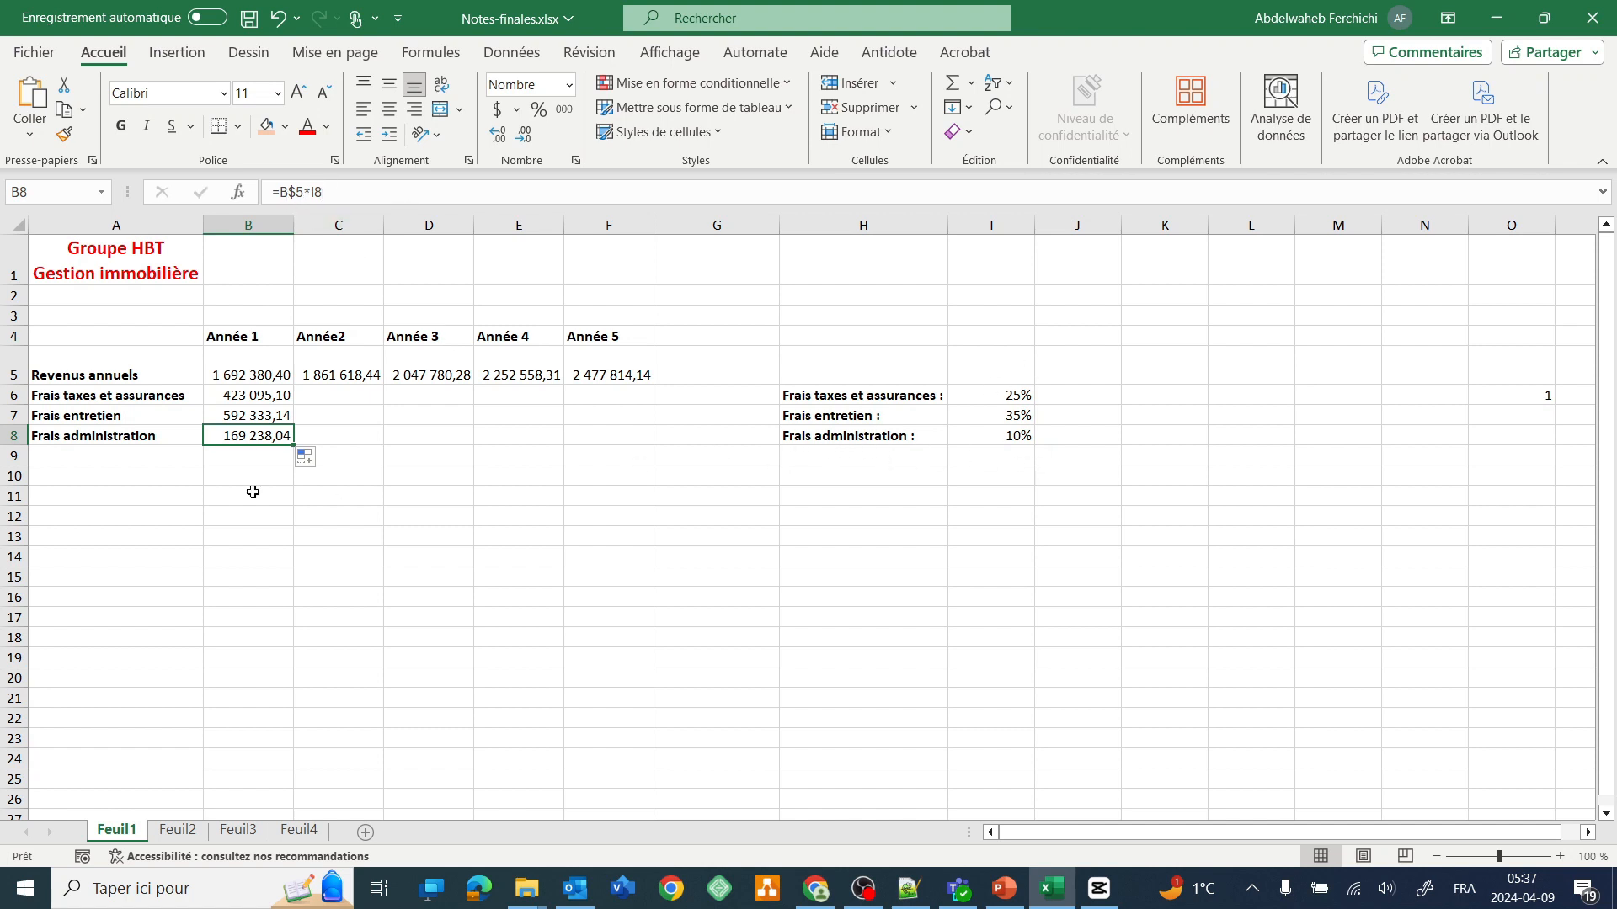
Fill the Frais taxes et assurances formula from B6 across to F6 and compare the rate cells referenced in B6 and C6.
left_click(260, 401)
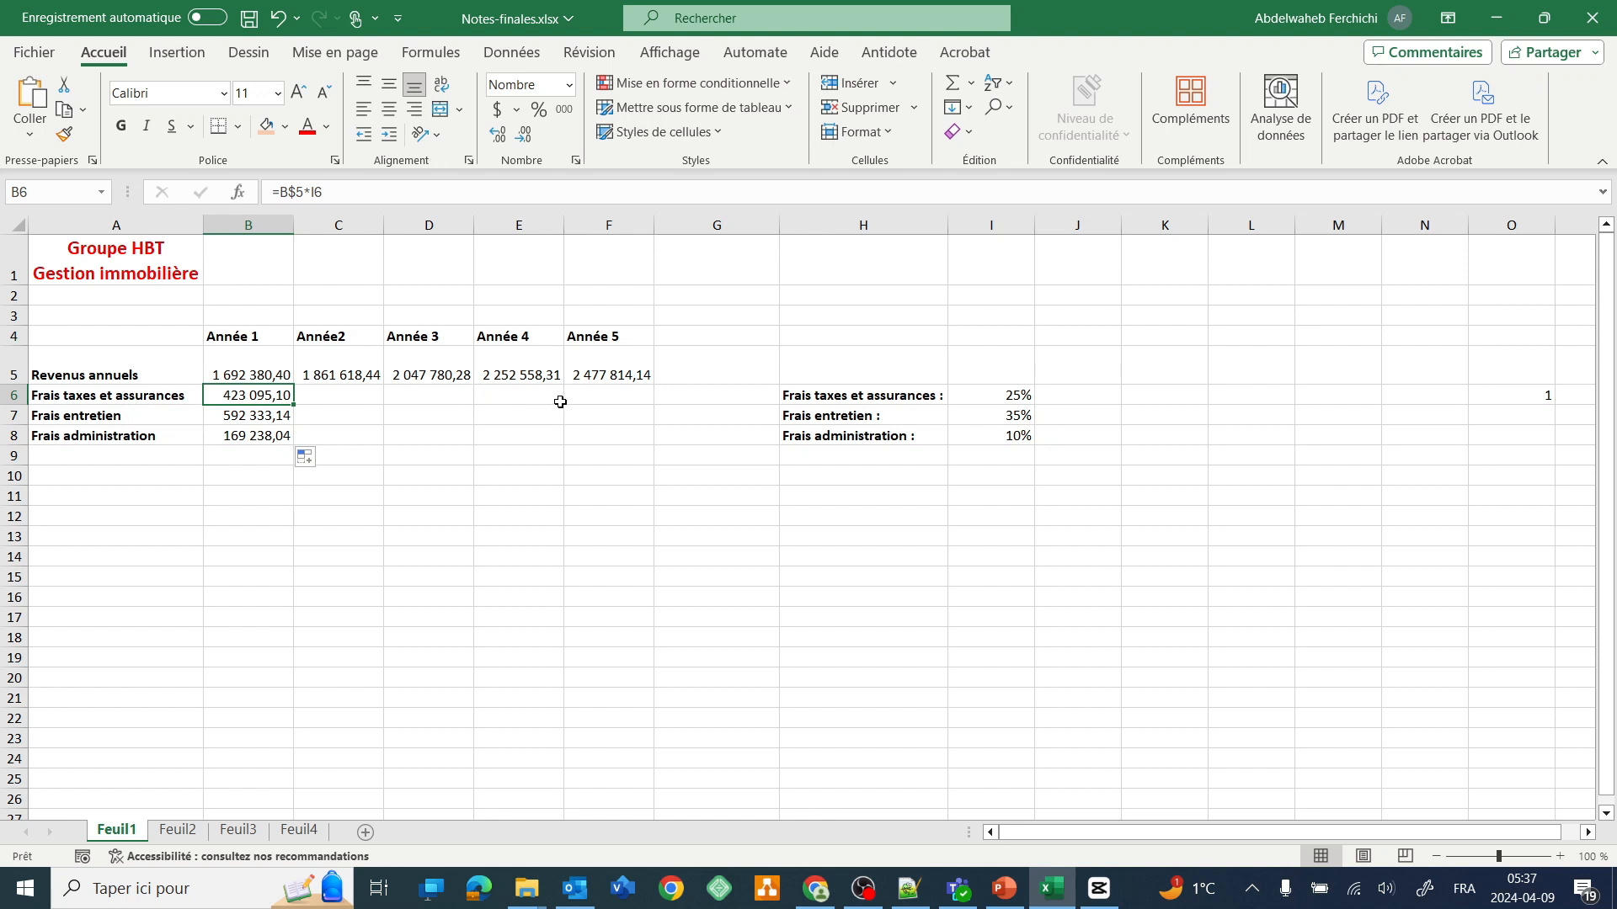
left_click_drag(293, 406, 619, 396)
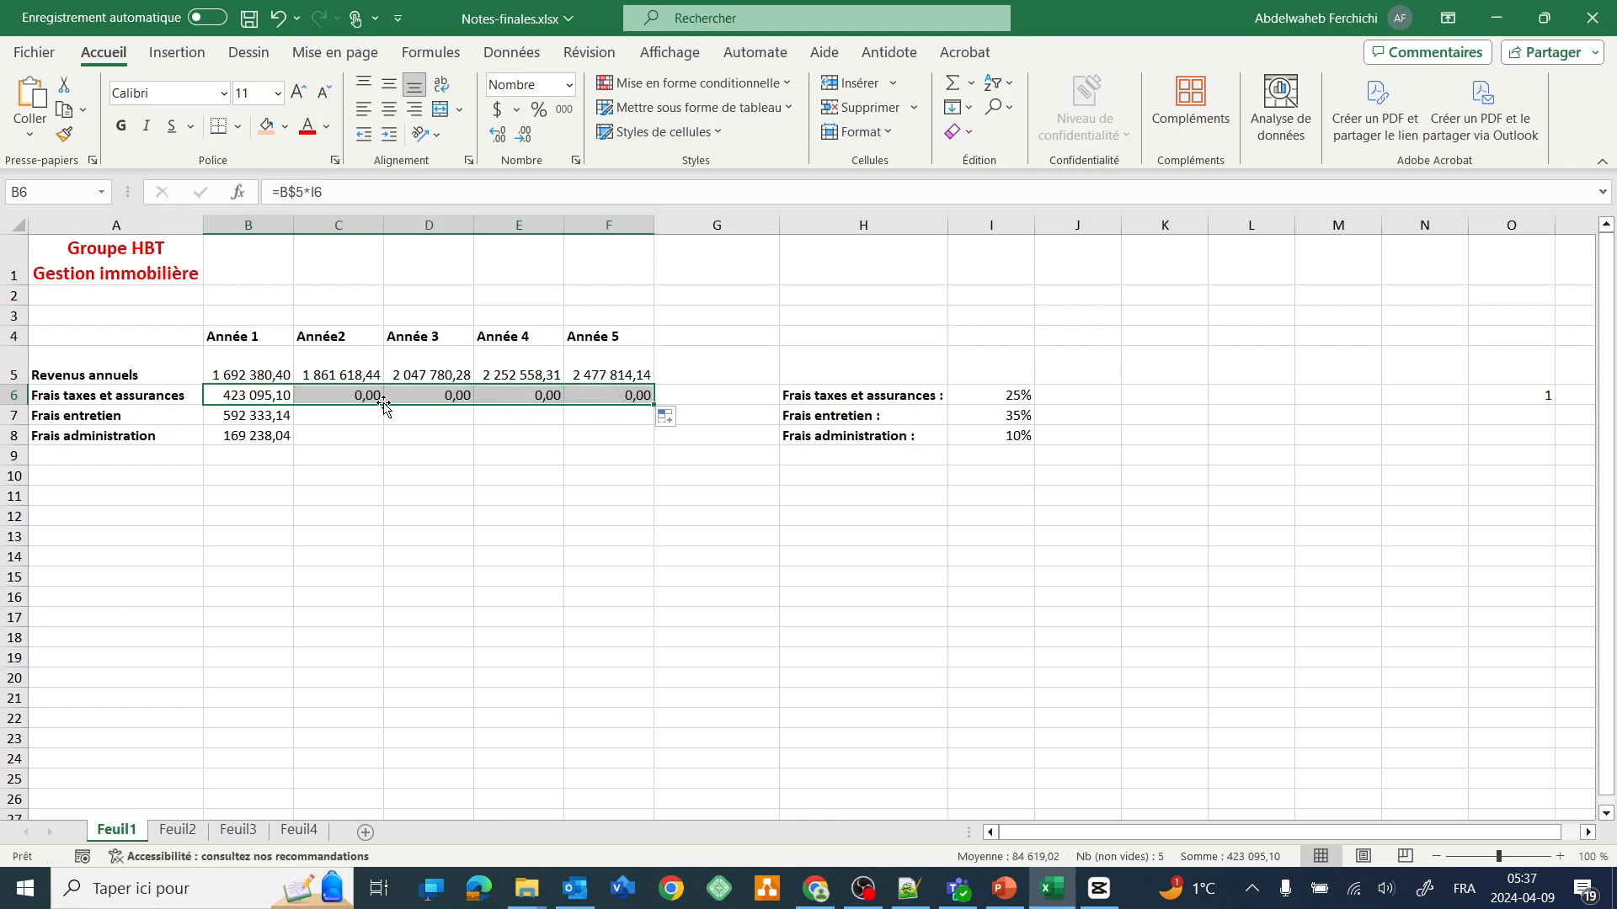
left_click(269, 393)
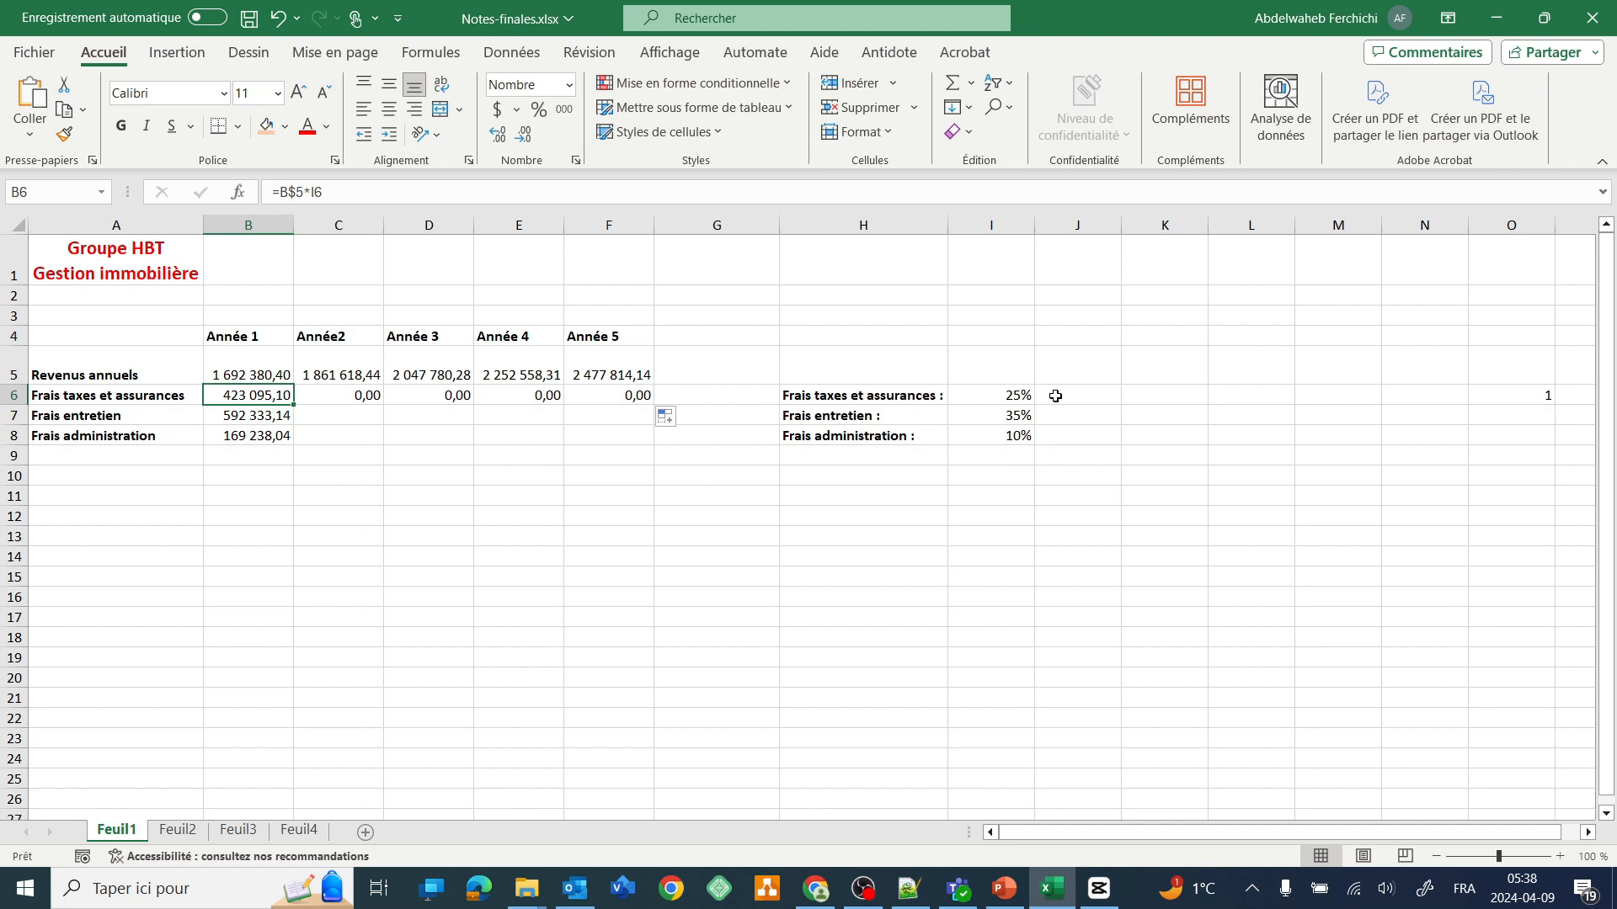
left_click(346, 399)
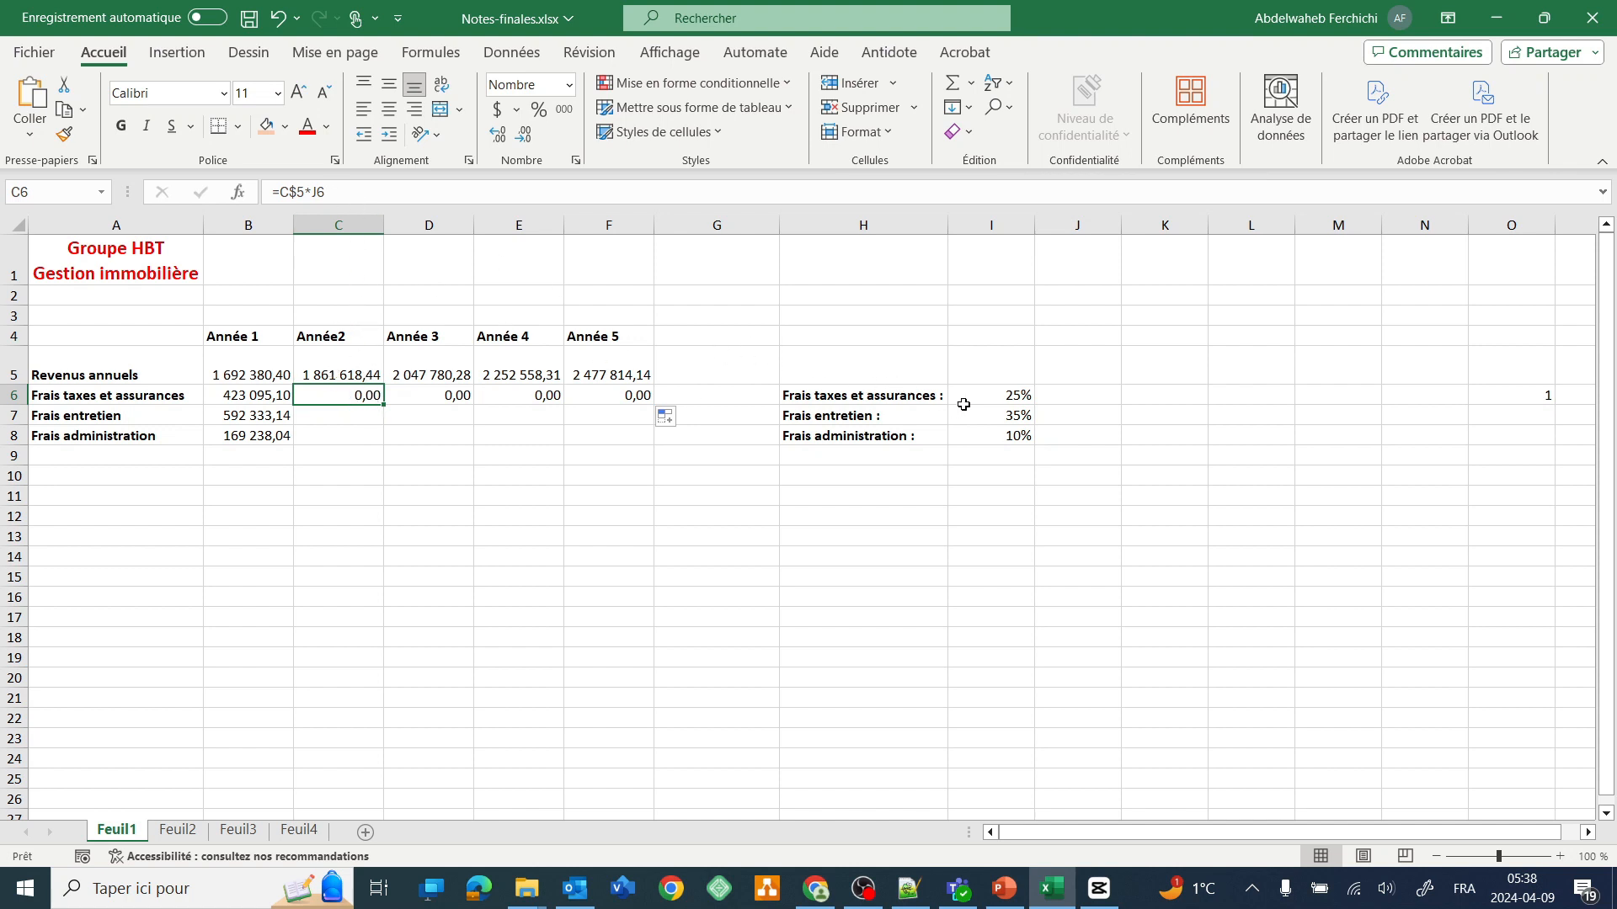
left_click(1075, 400)
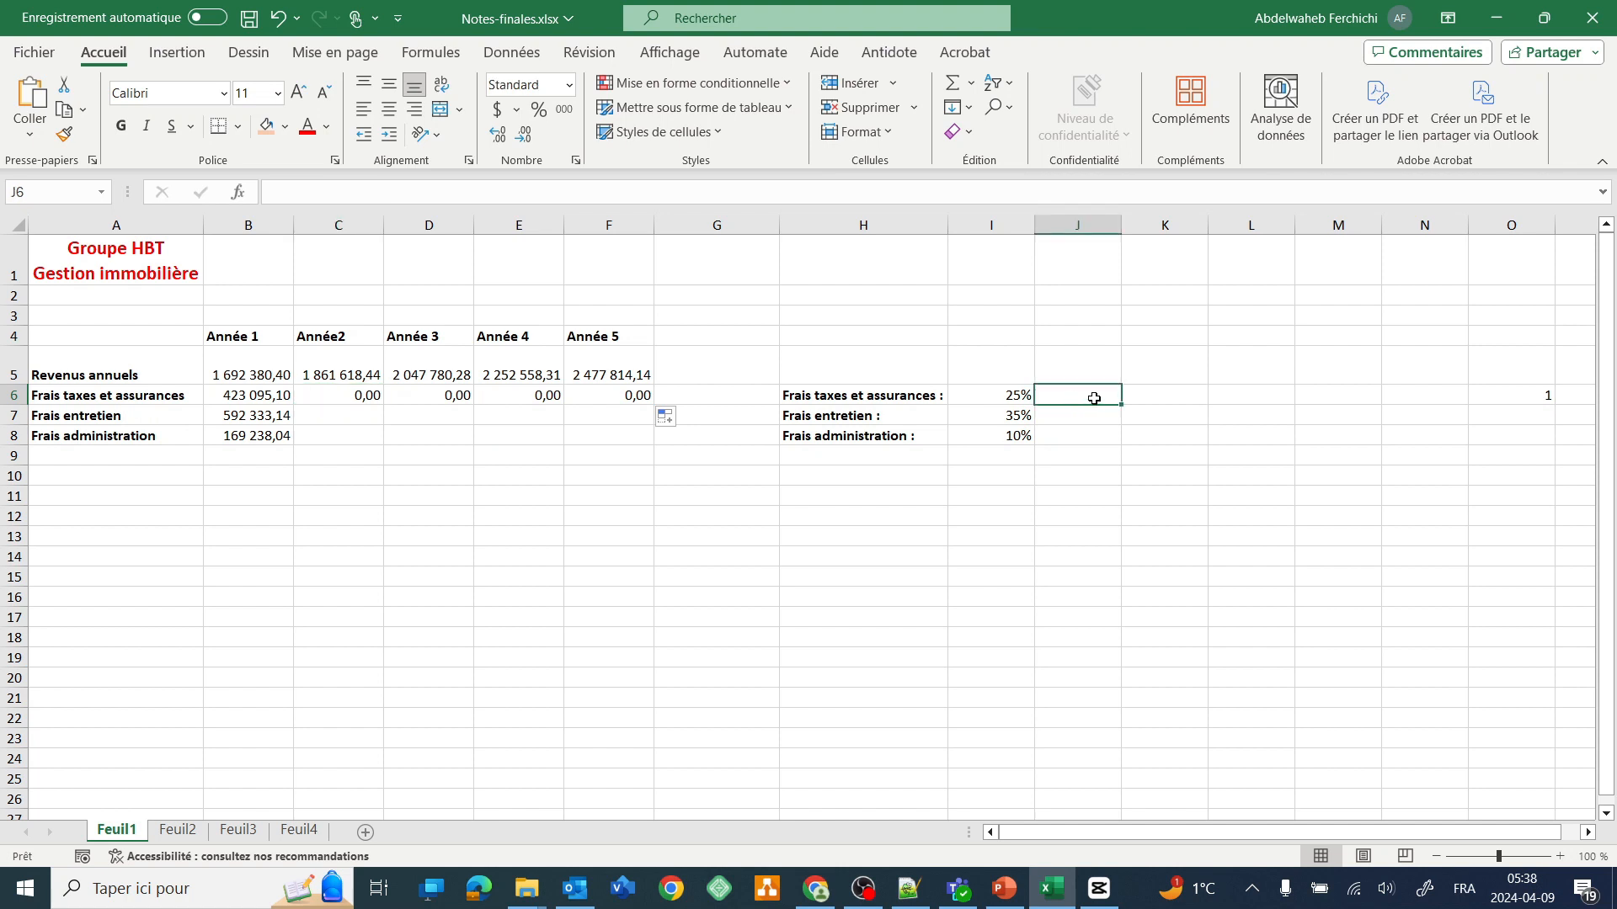
left_click(1015, 394)
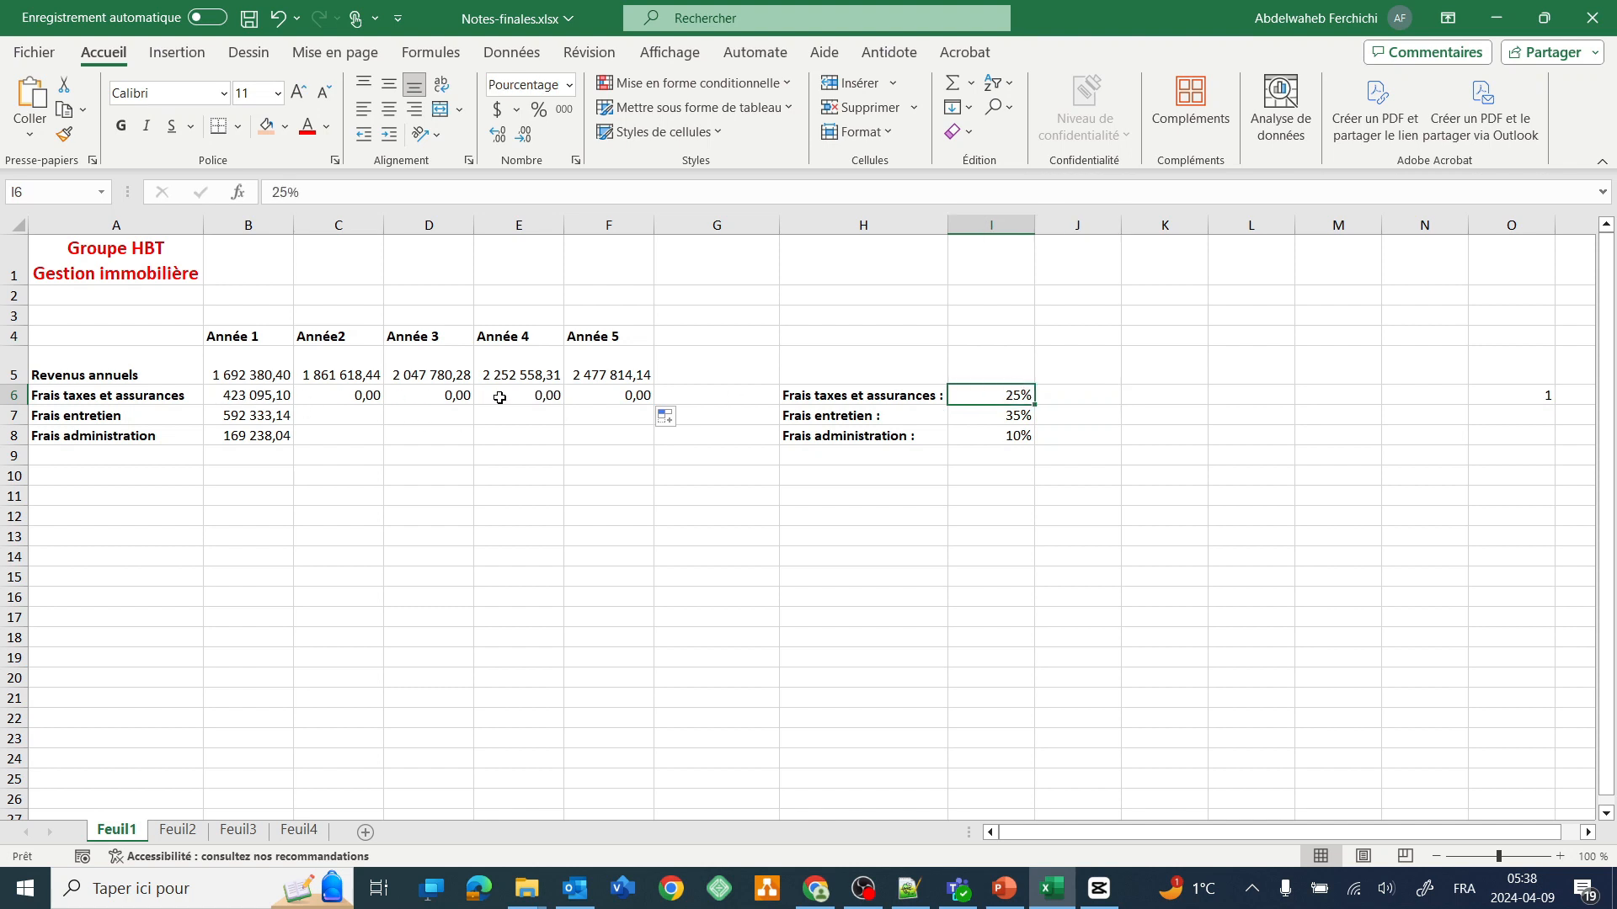
Lock only the column of the rate reference in B6's formula, giving =B$5*$I6.
left_click(264, 400)
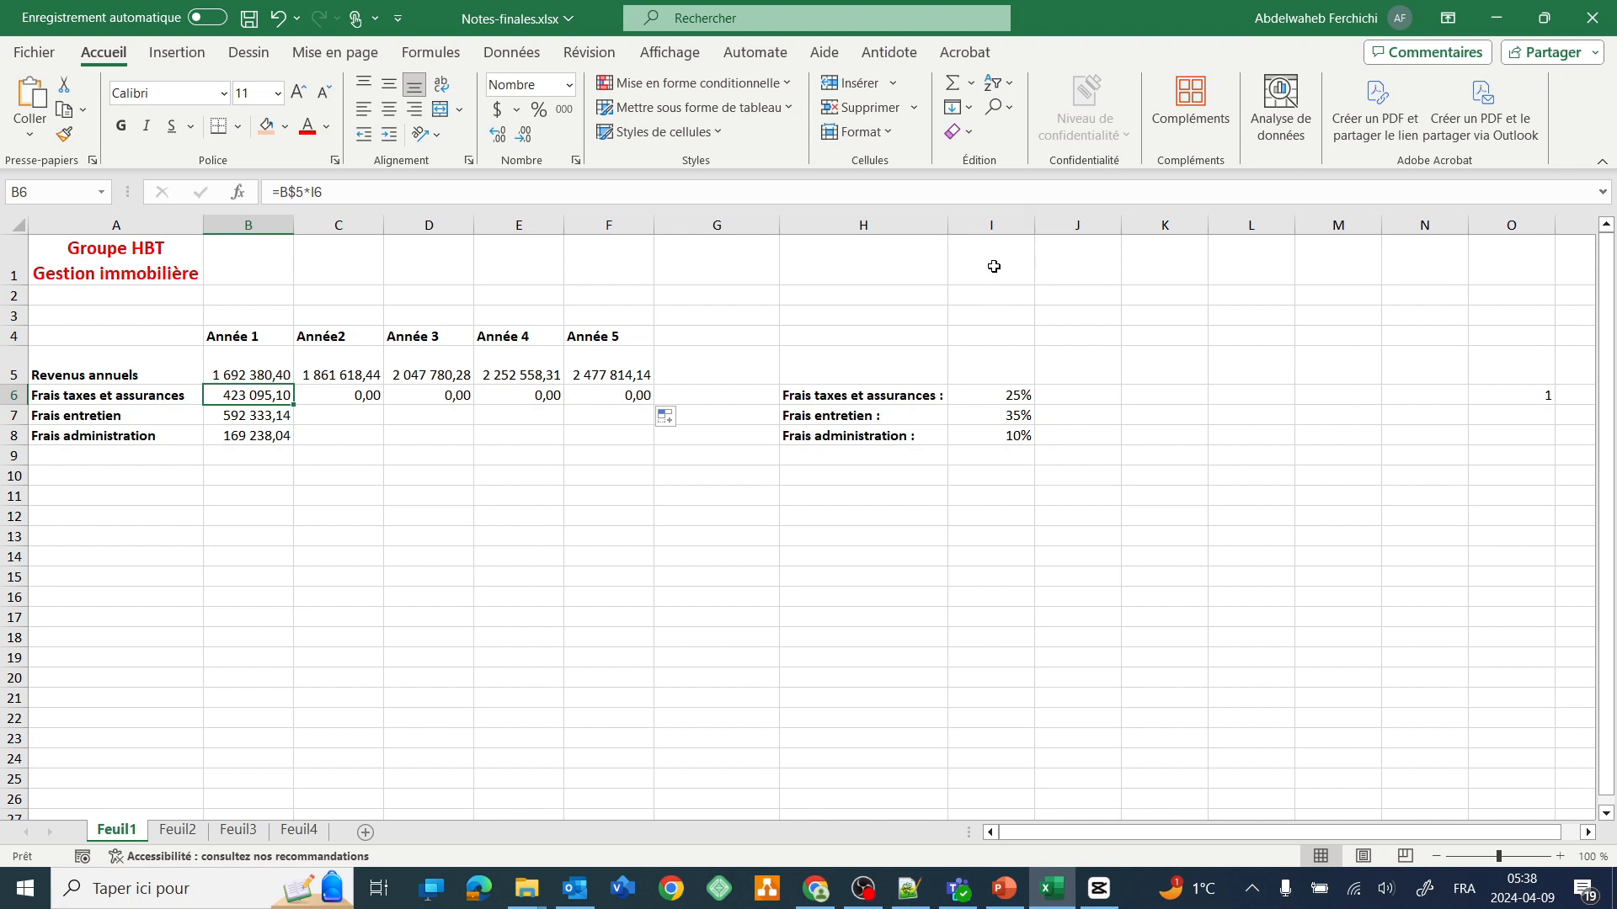
left_click(316, 192)
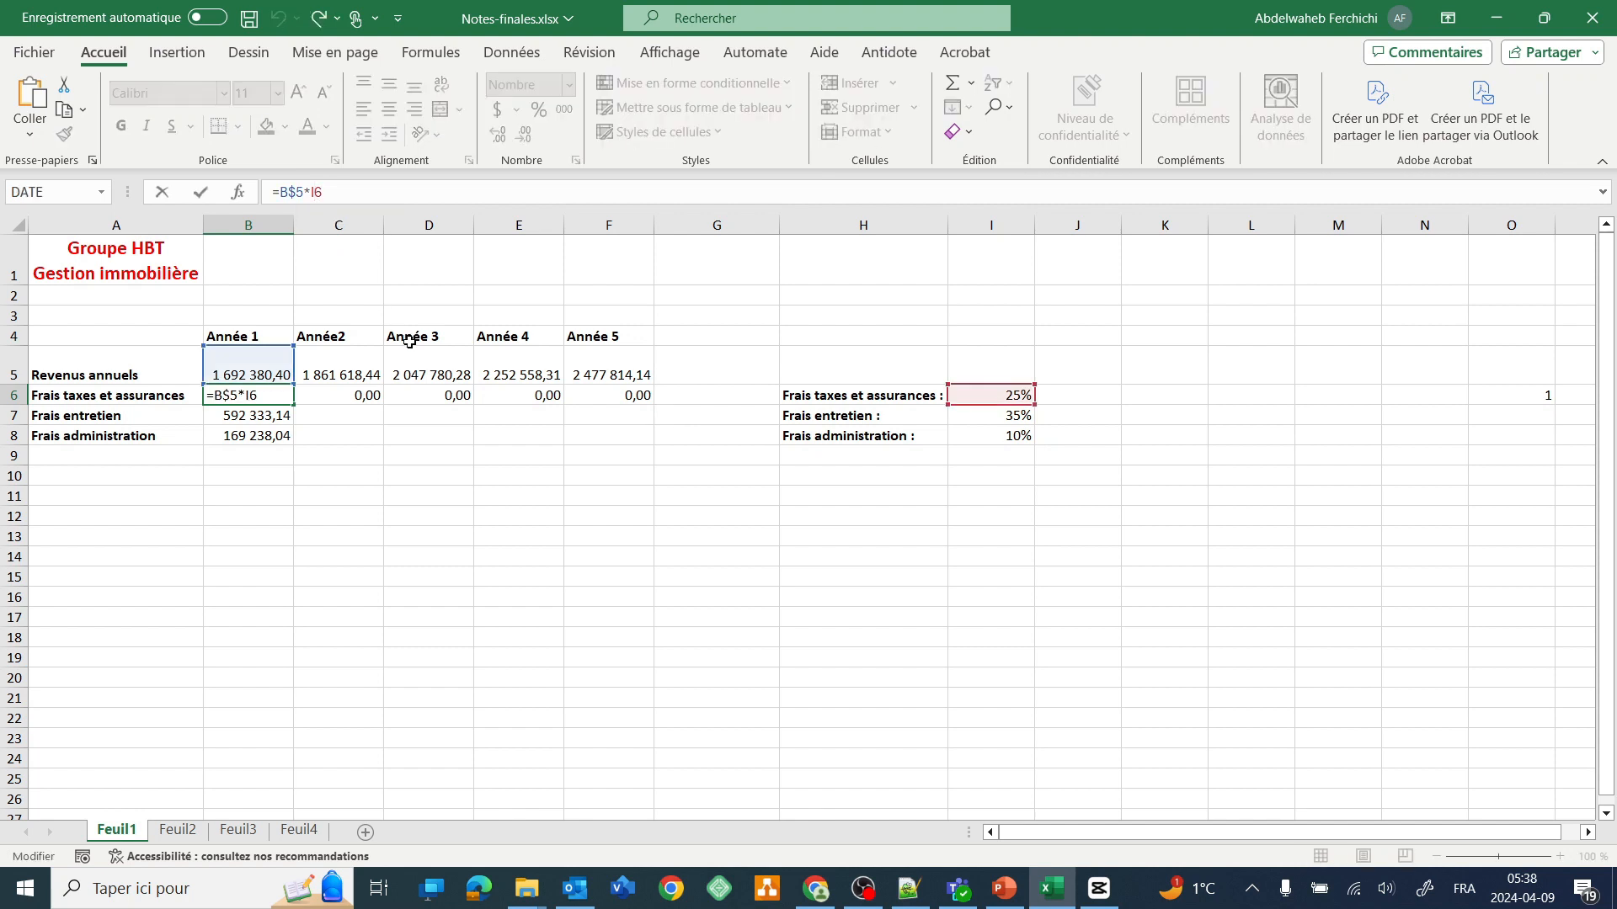
key("F4")
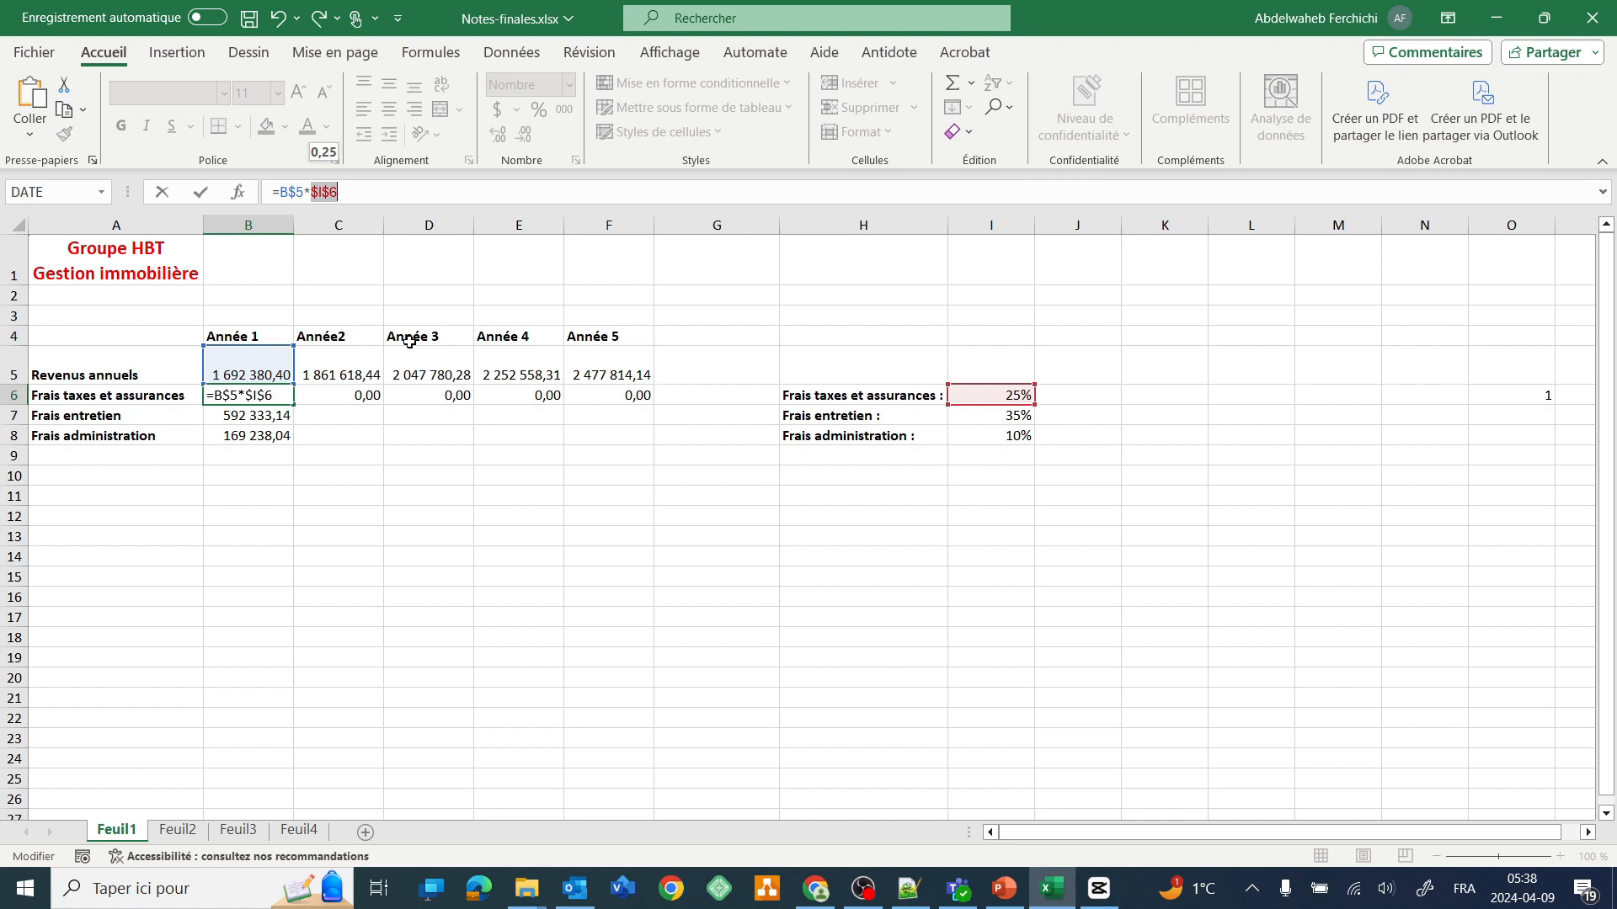
key("F4")
key("F4")
key("Return")
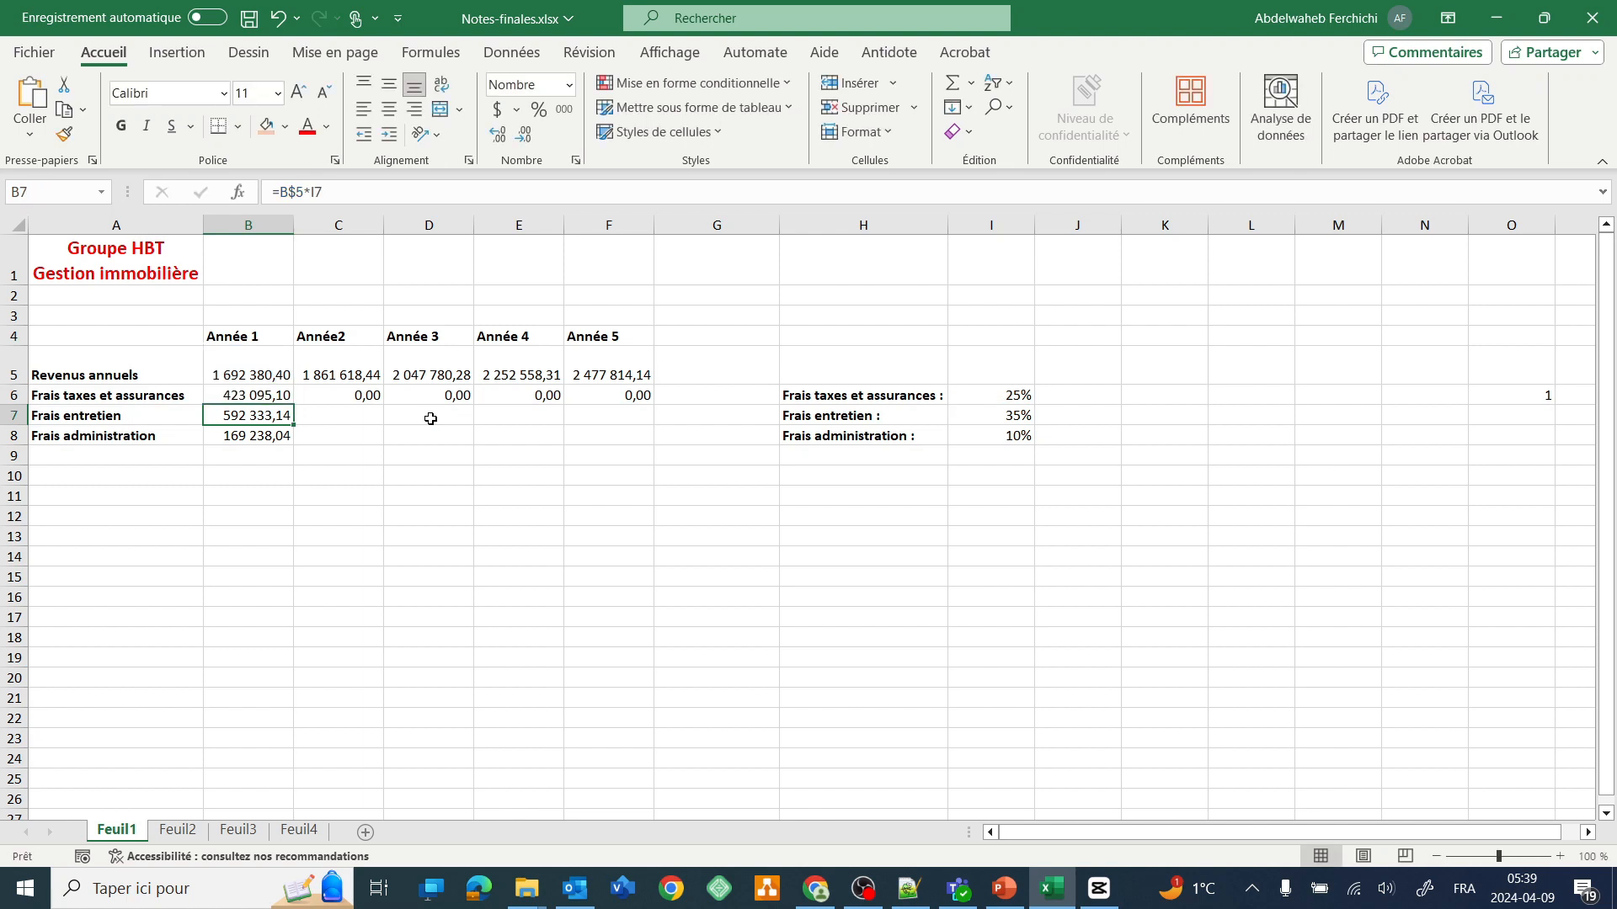
left_click(242, 399)
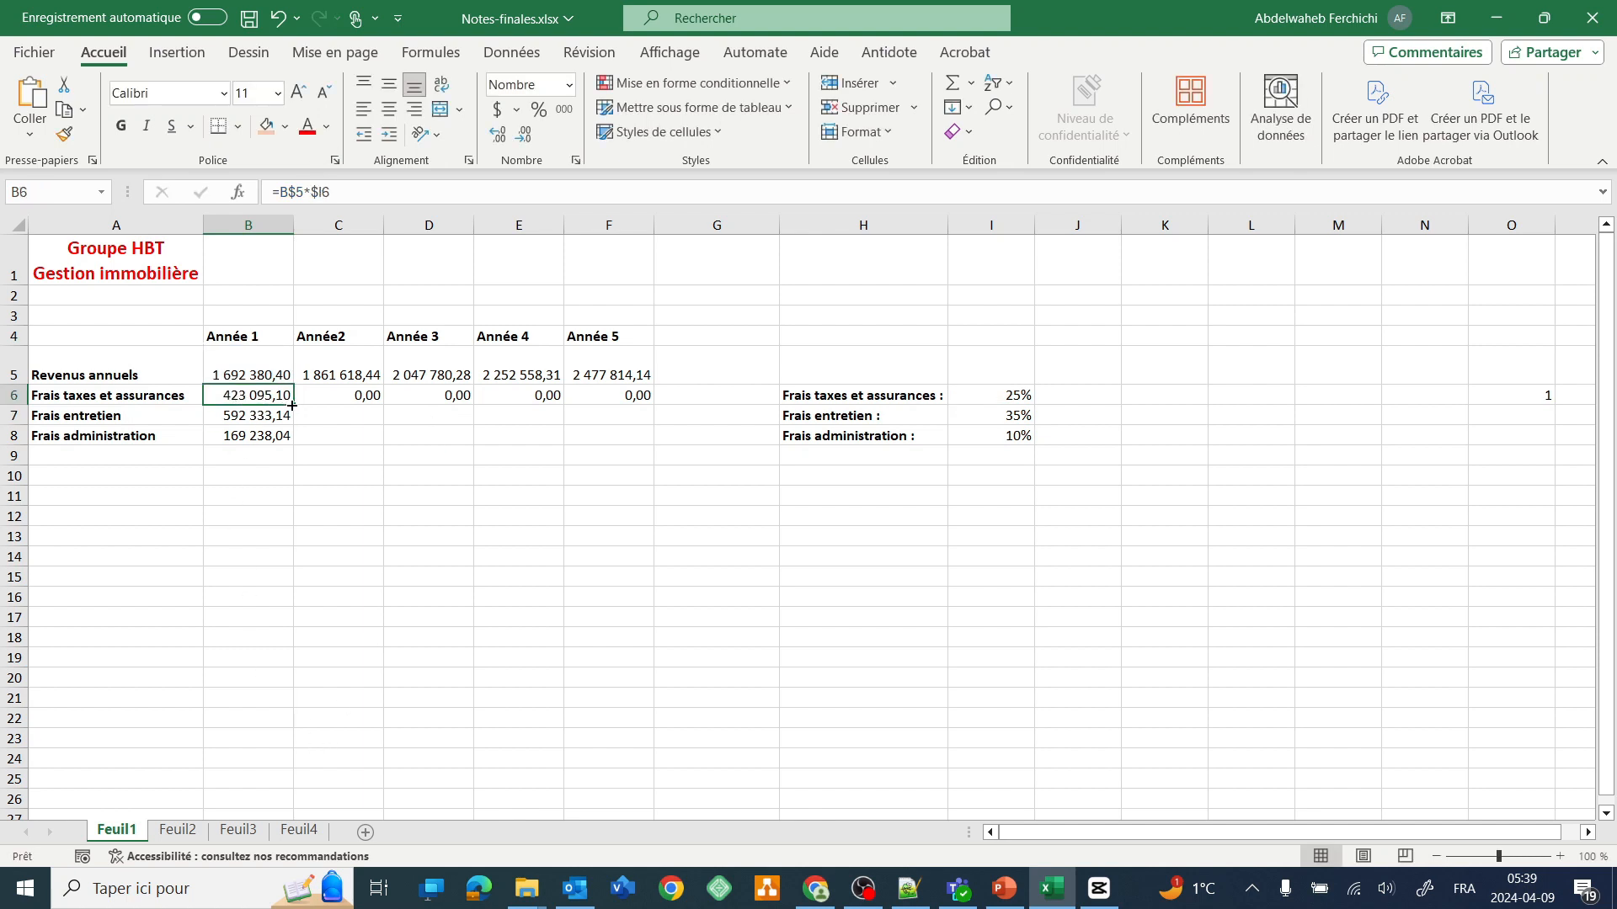
Fill B6's expense formula across to F6 and extend the formulas in C6 to F6 down to row 8.
left_click_drag(292, 405, 622, 397)
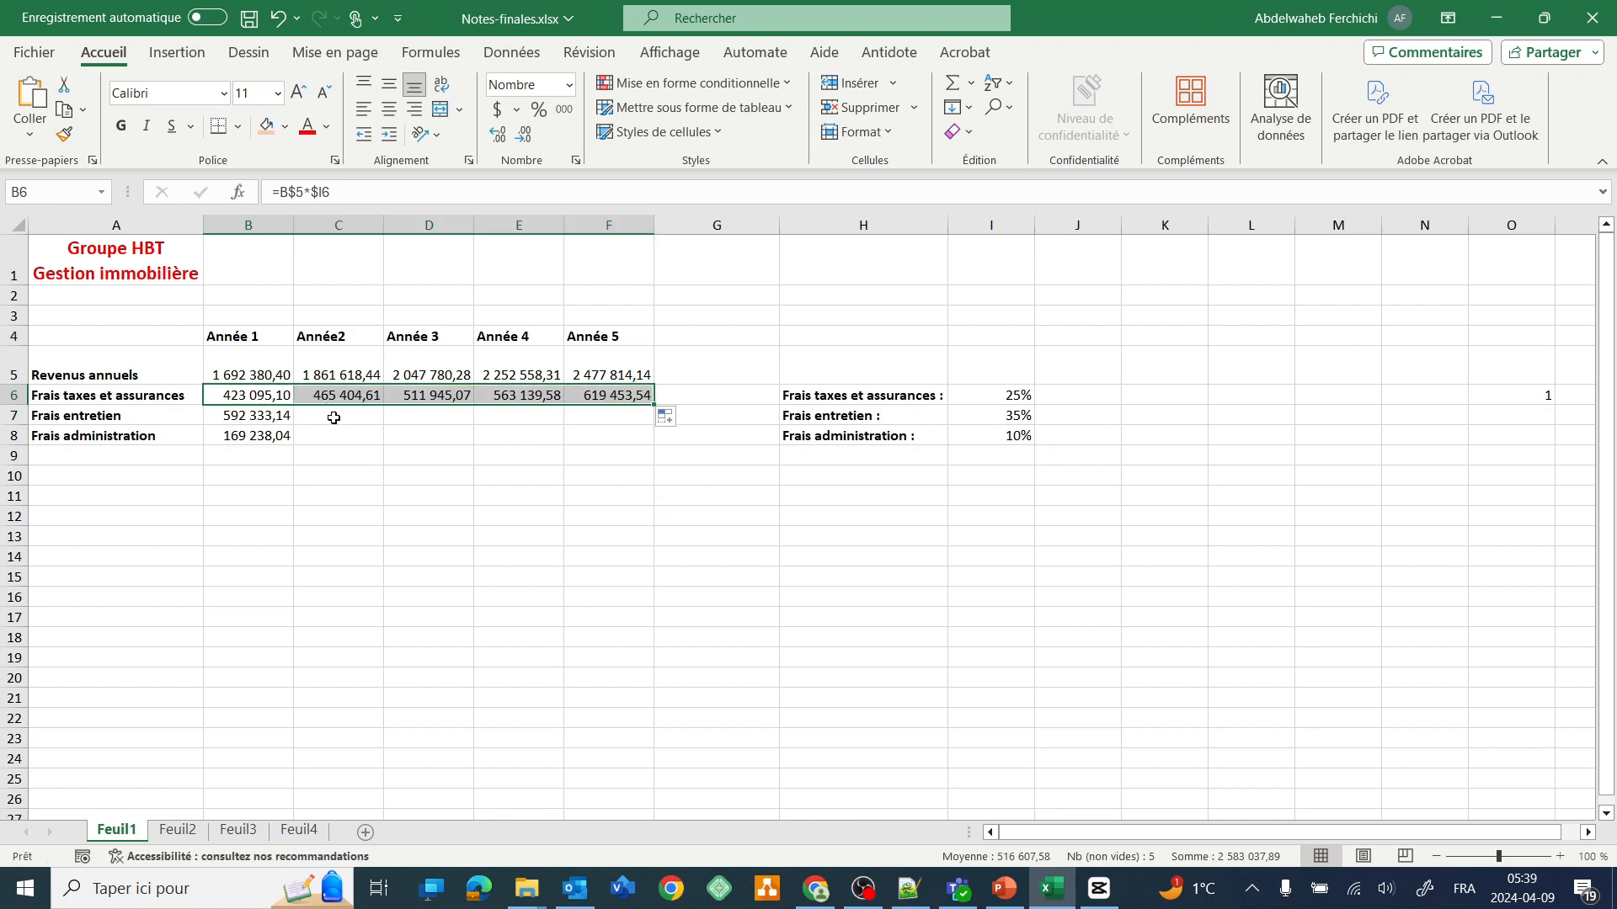
left_click(367, 395)
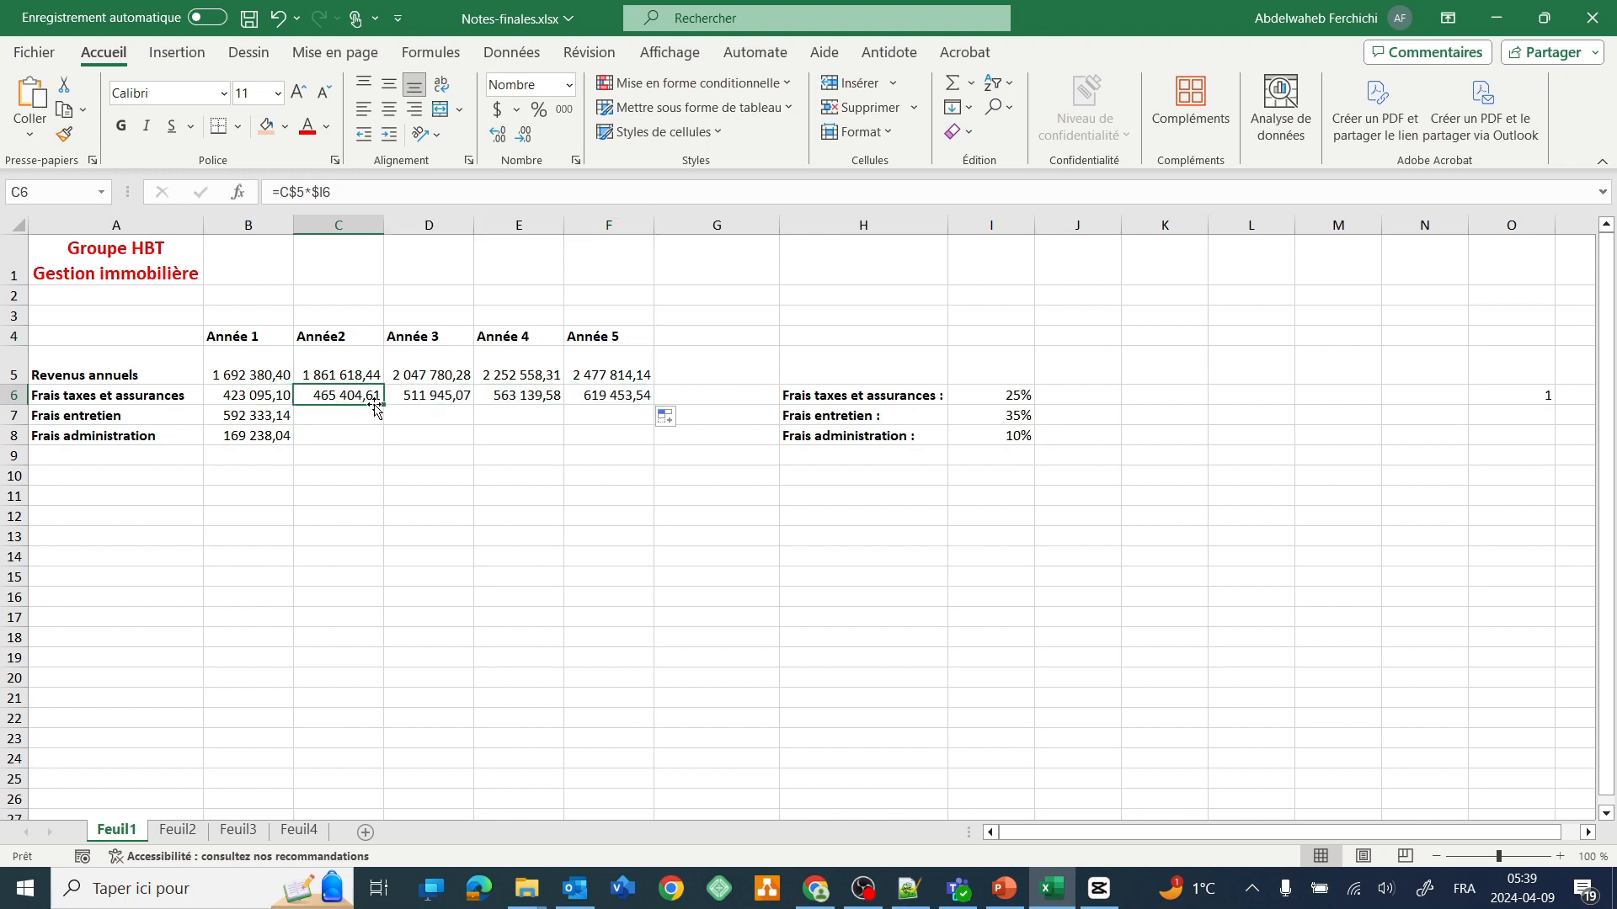
left_click_drag(382, 405, 375, 448)
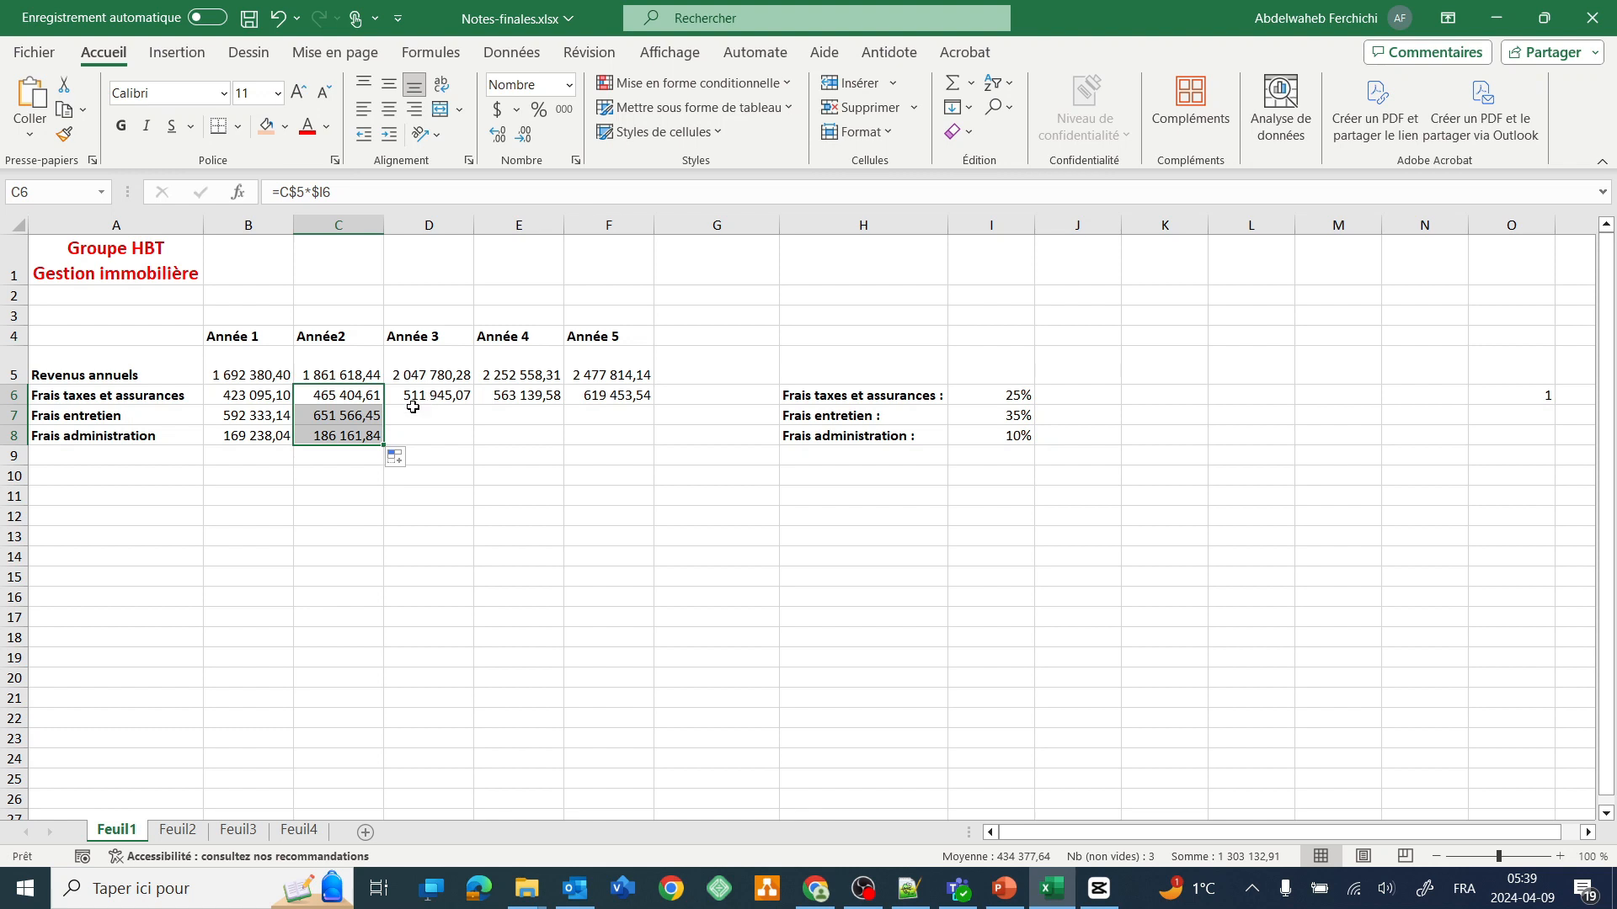
left_click(456, 399)
left_click_drag(474, 405, 475, 451)
left_click(541, 396)
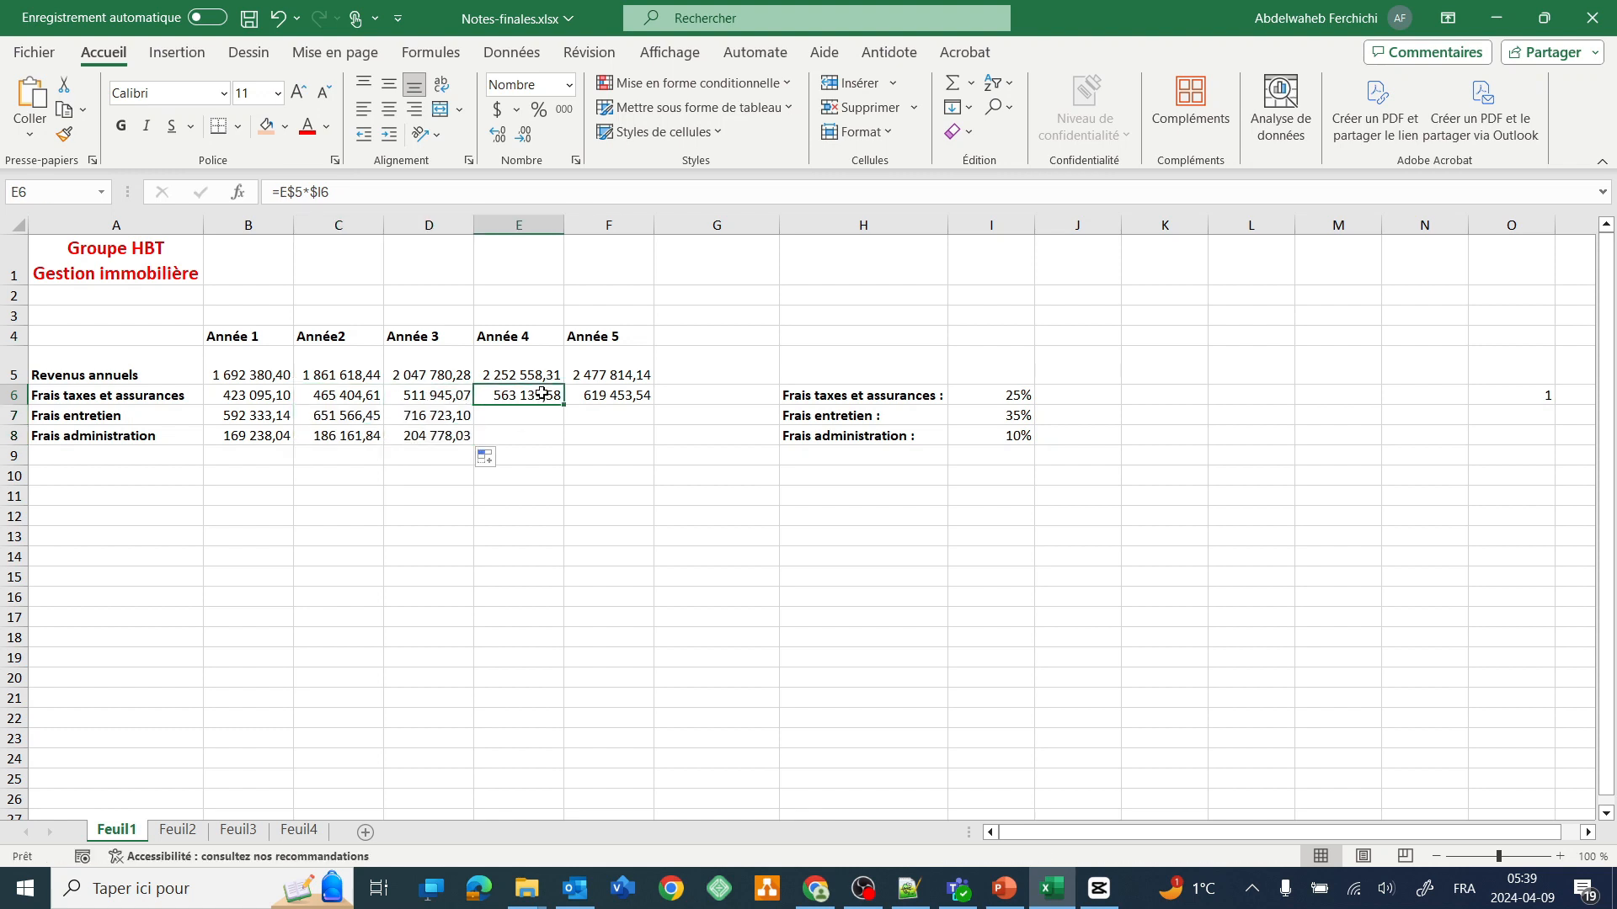
left_click_drag(563, 406, 562, 448)
left_click(621, 397)
left_click_drag(653, 405, 653, 436)
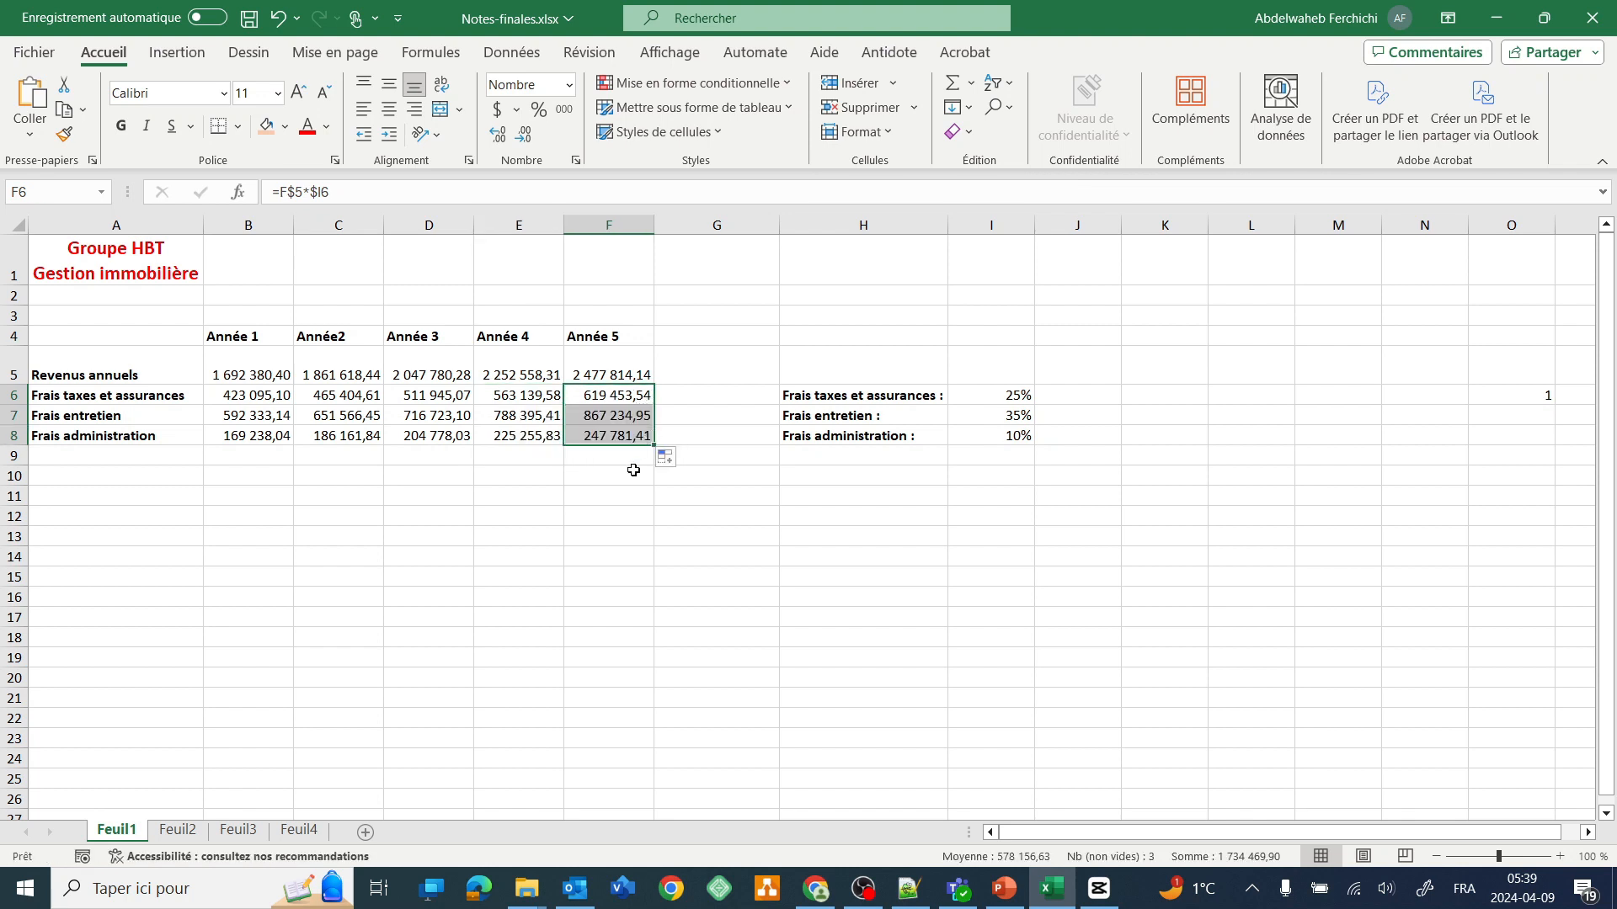
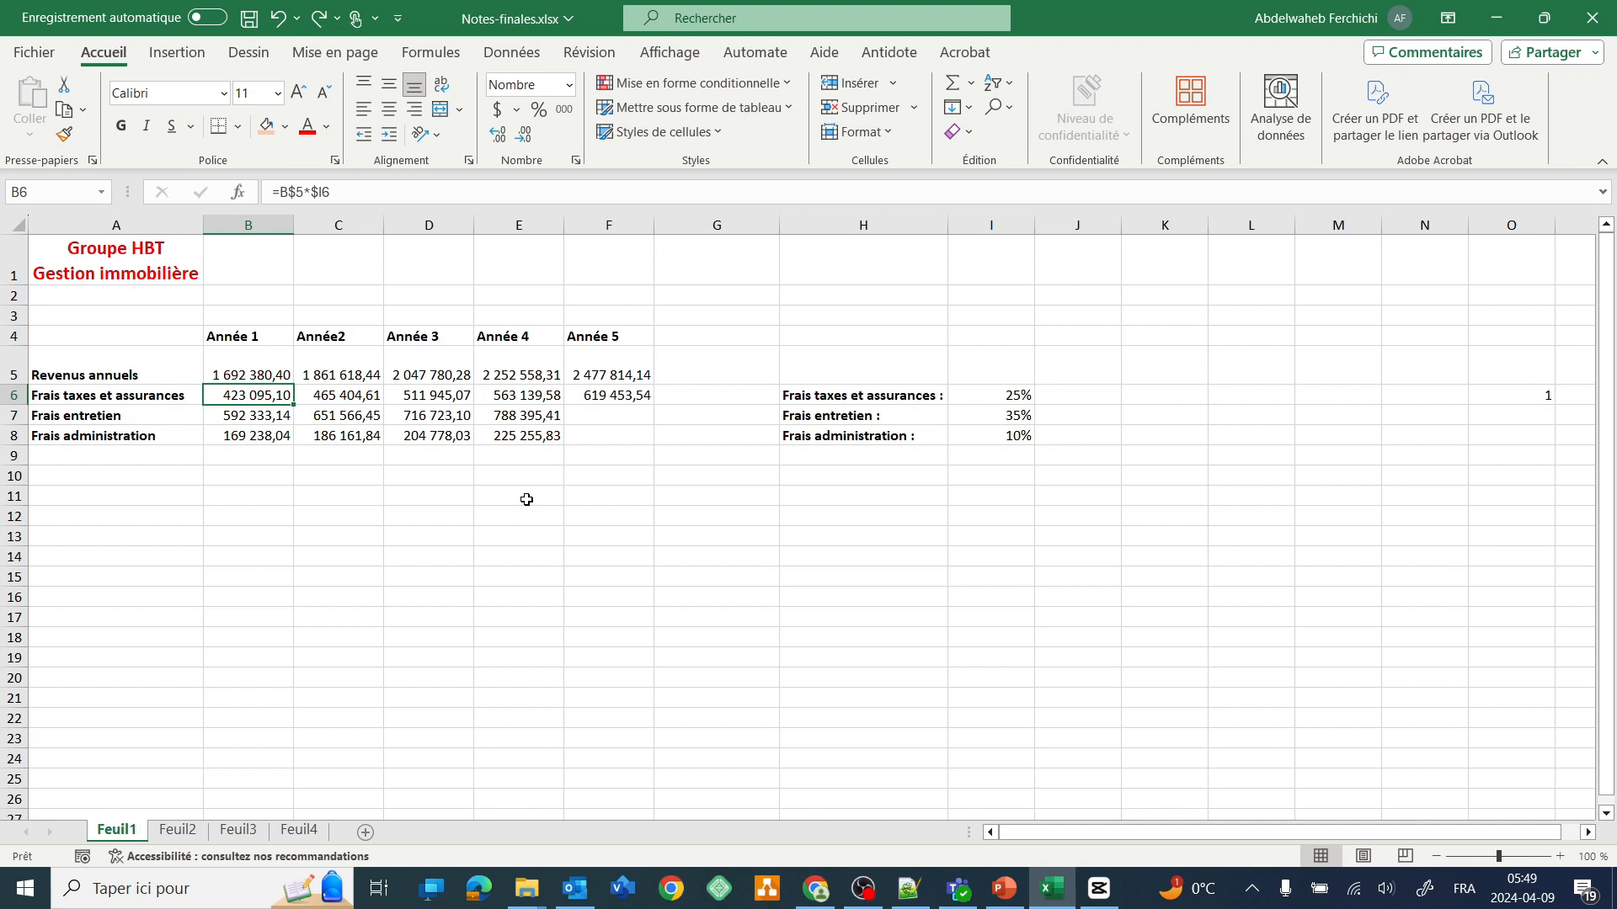
Format cell B6 as Monétaire with the $ symbol, in bold (Gras) at font size 14.
right_click(260, 398)
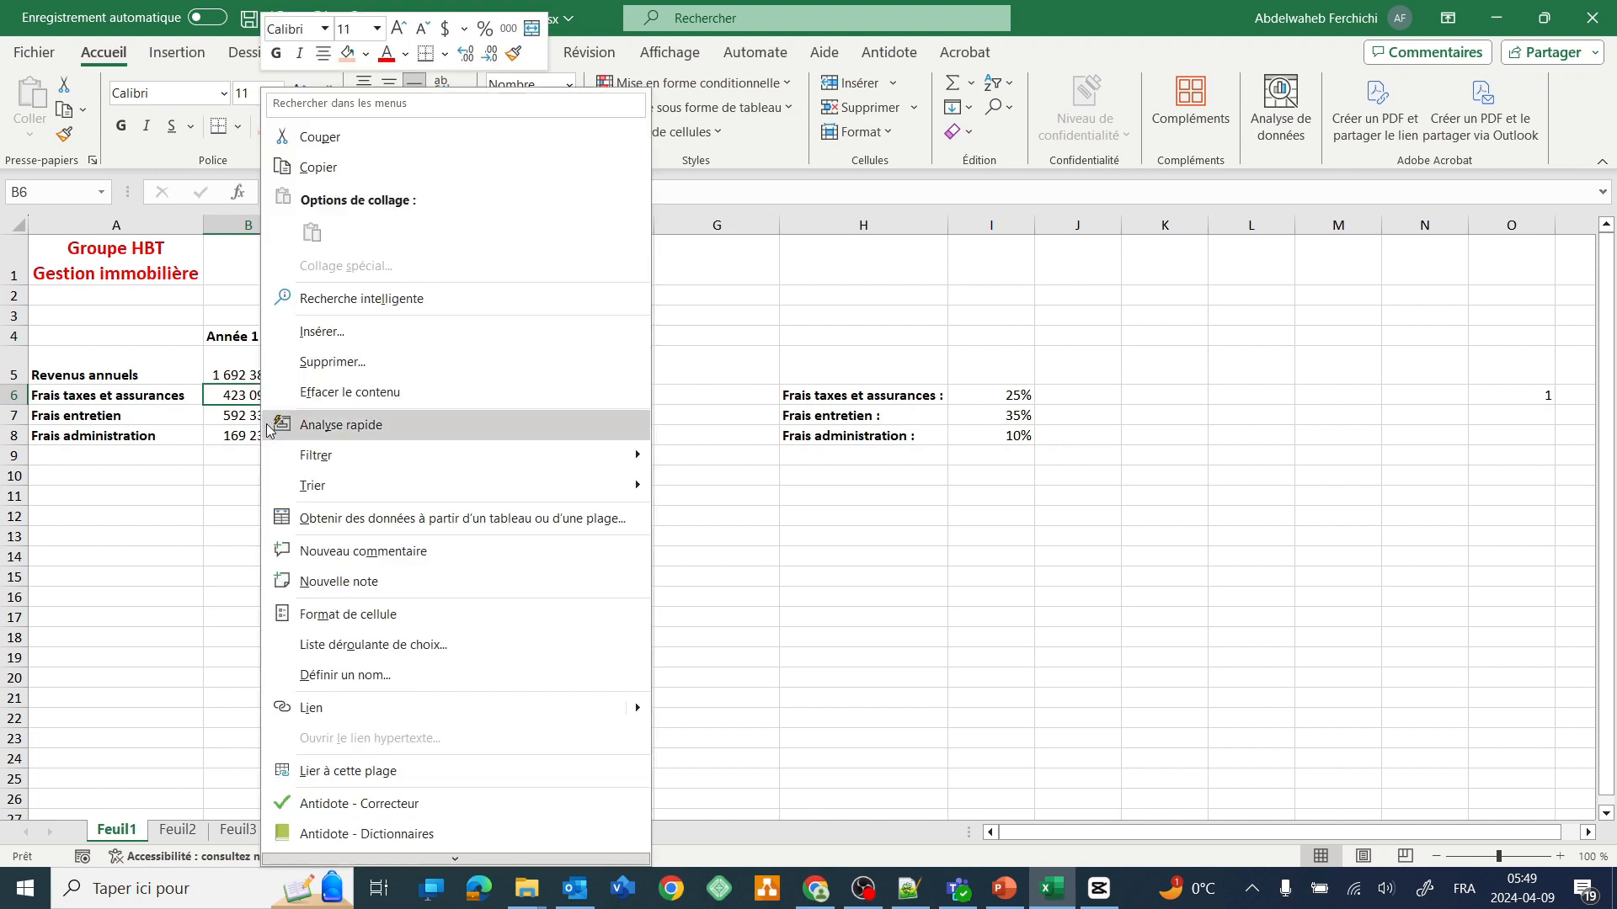
left_click(348, 608)
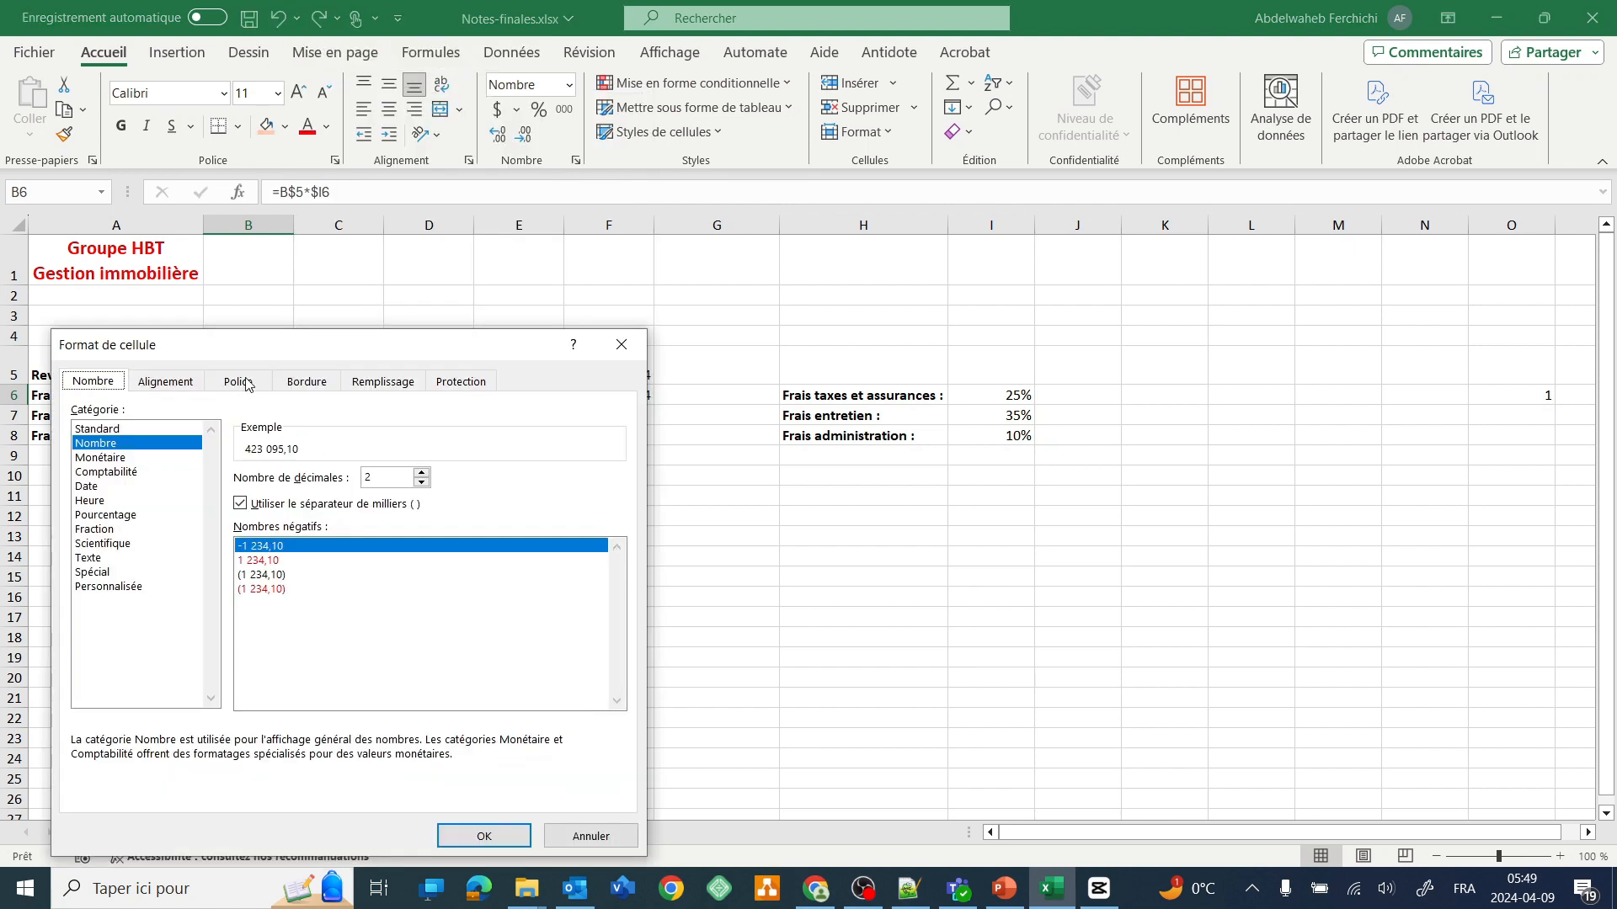
left_click(108, 458)
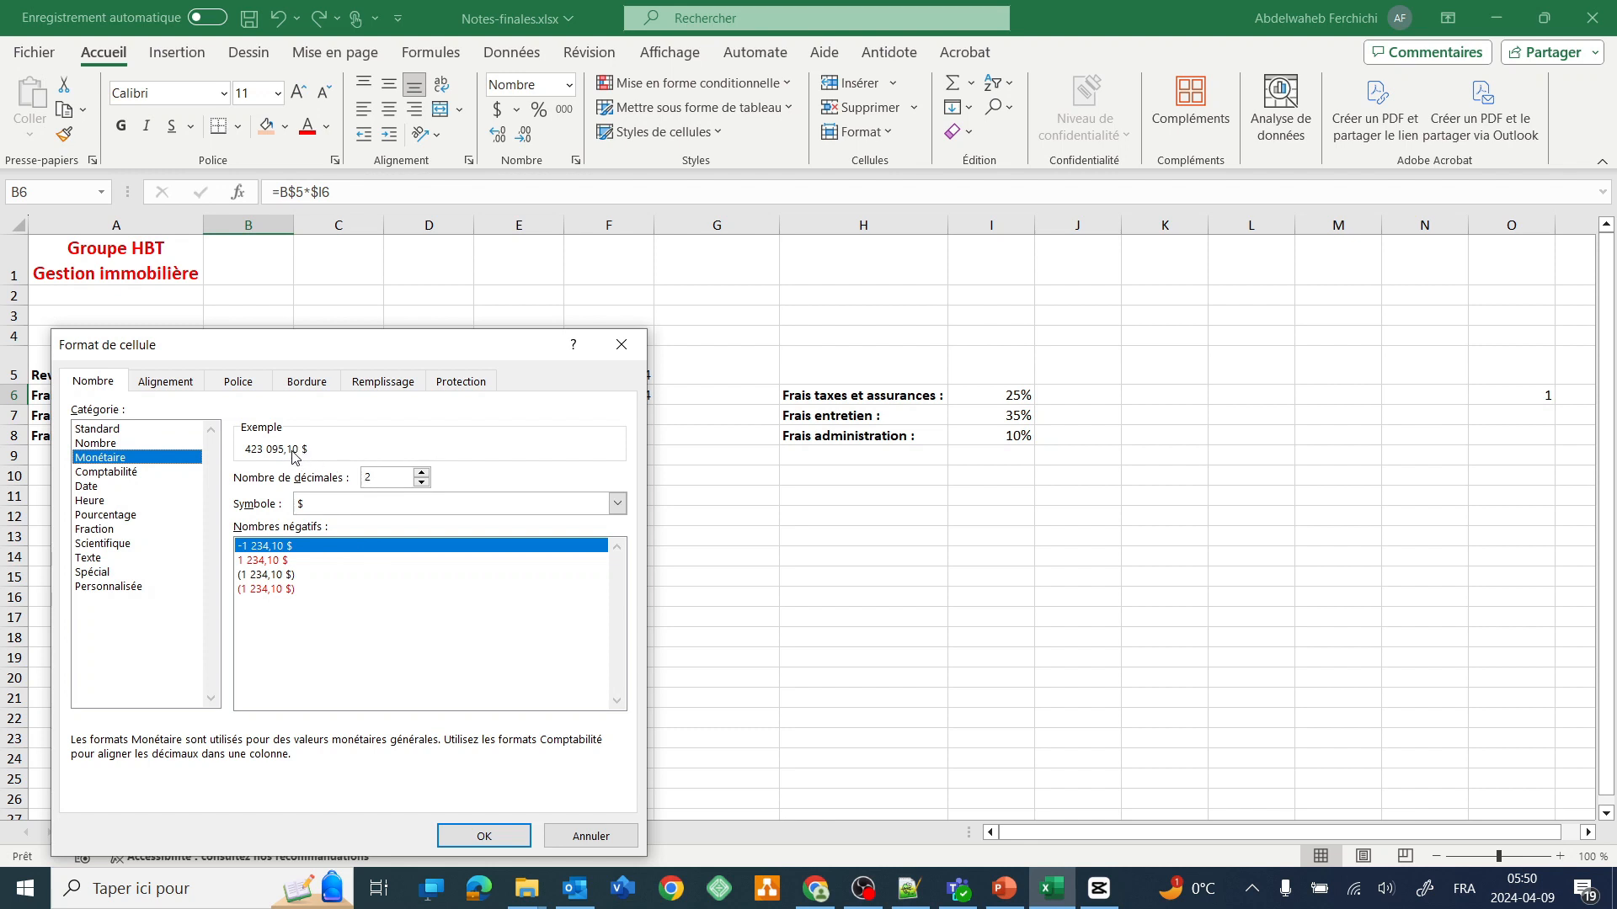
left_click(250, 387)
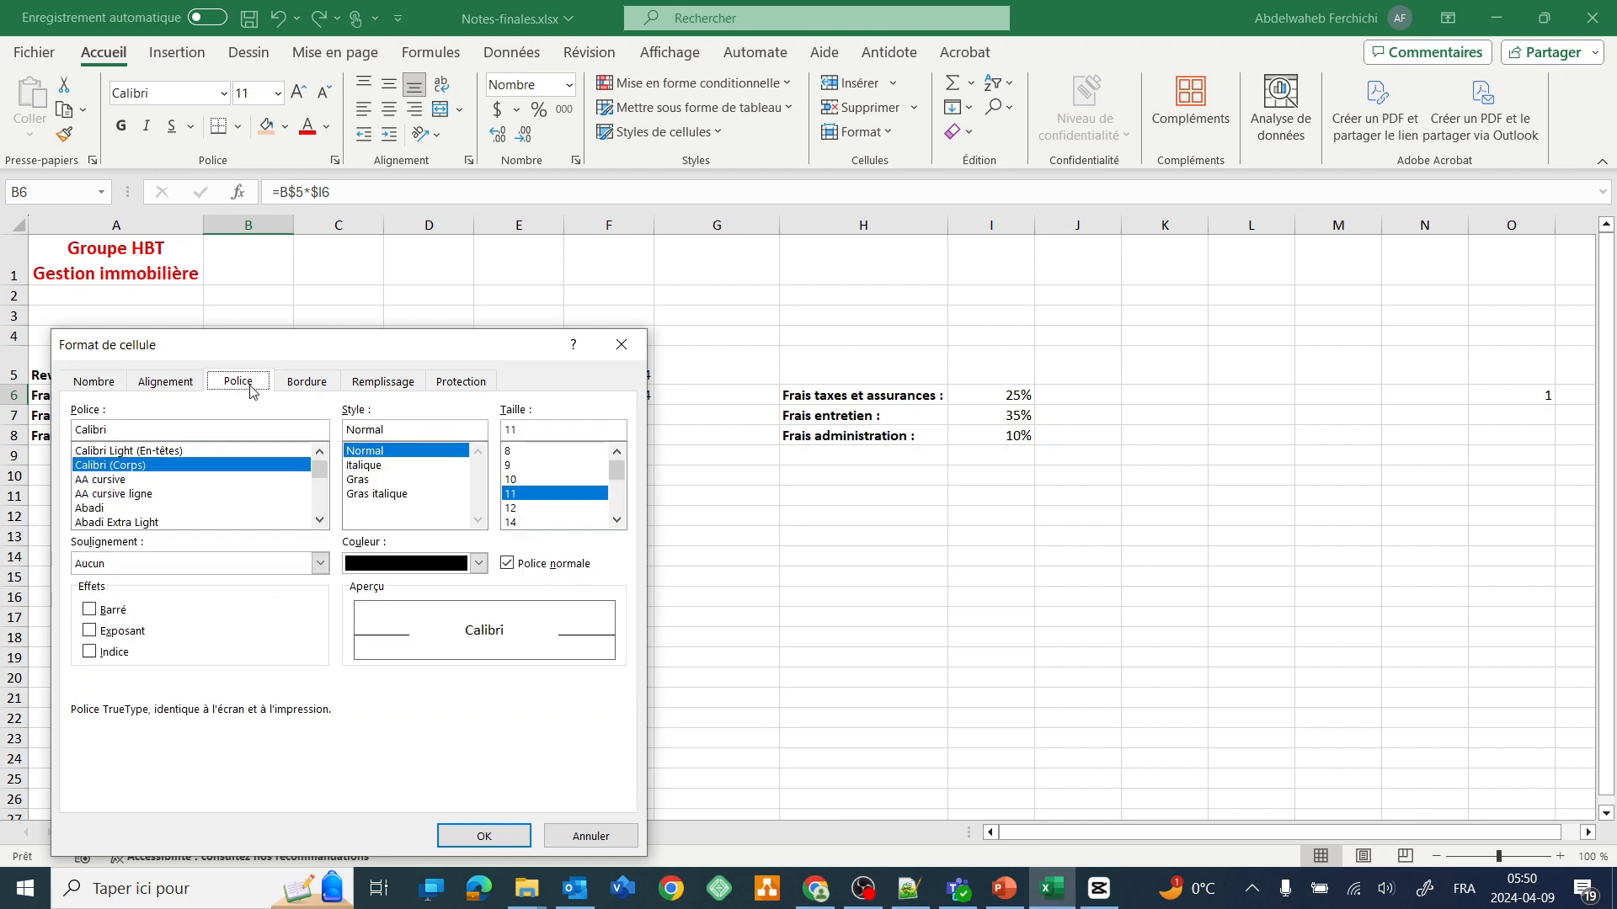
left_click(361, 485)
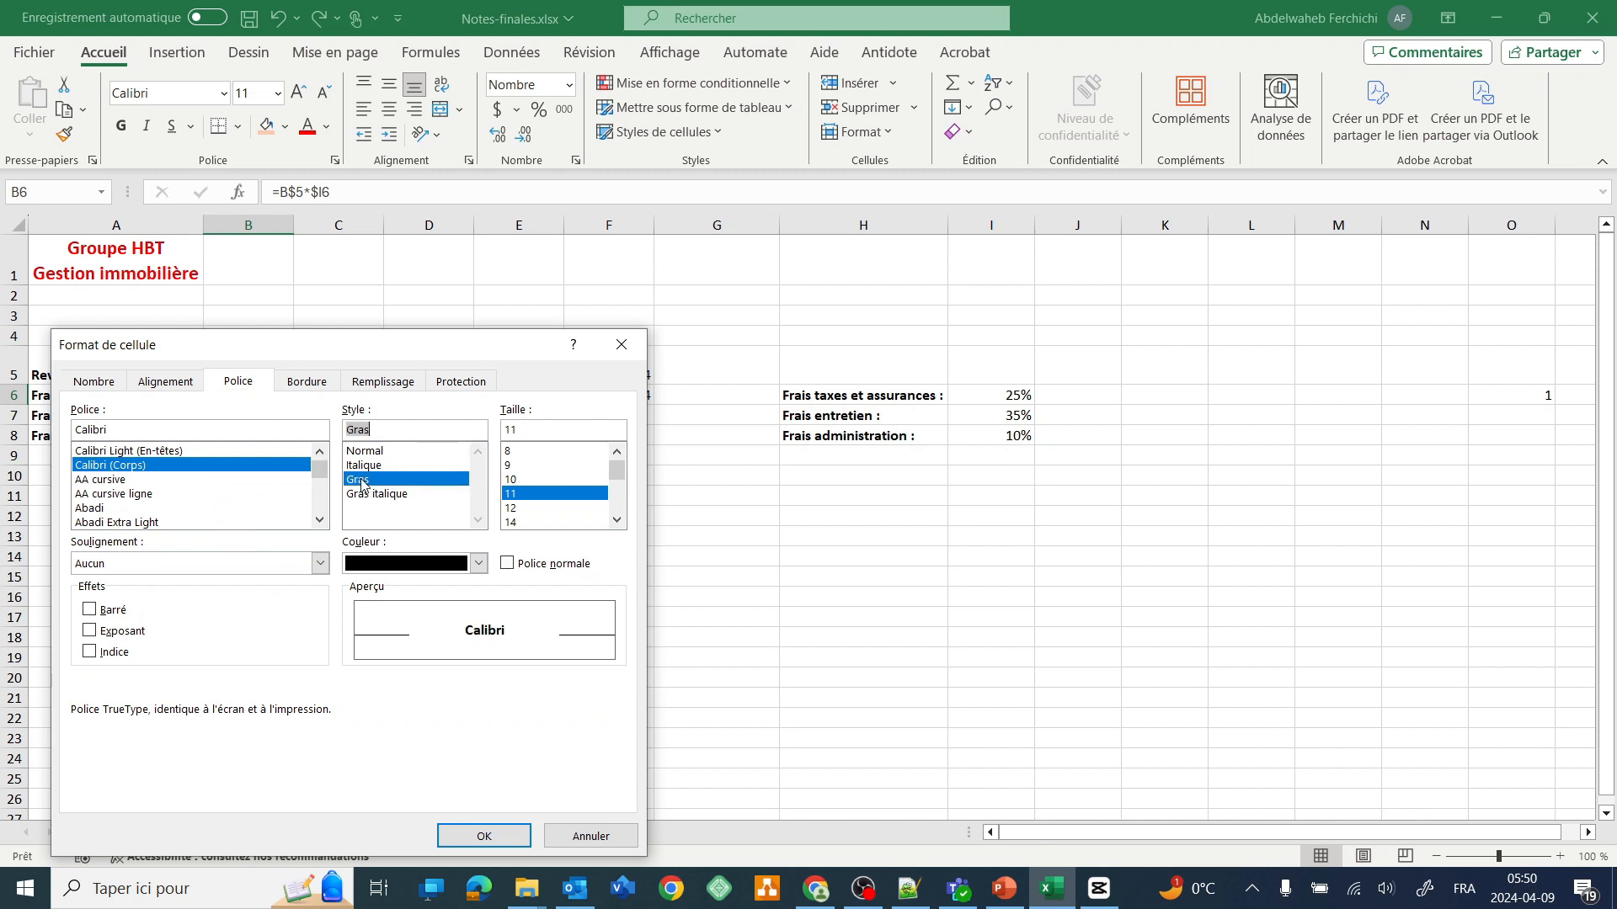
left_click(512, 523)
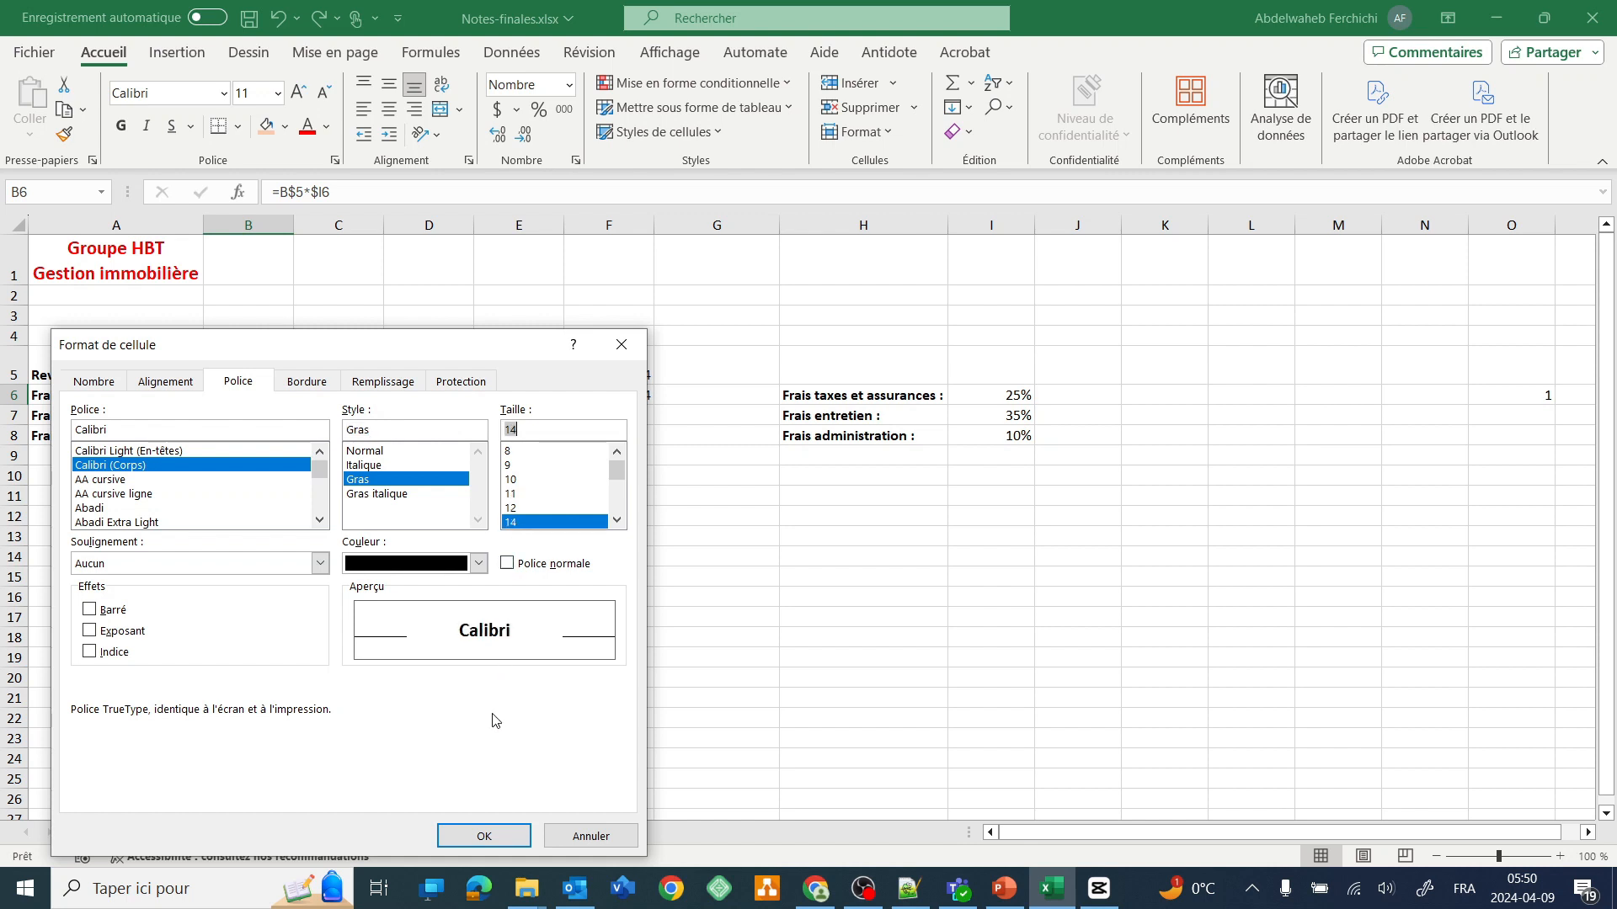
left_click(489, 836)
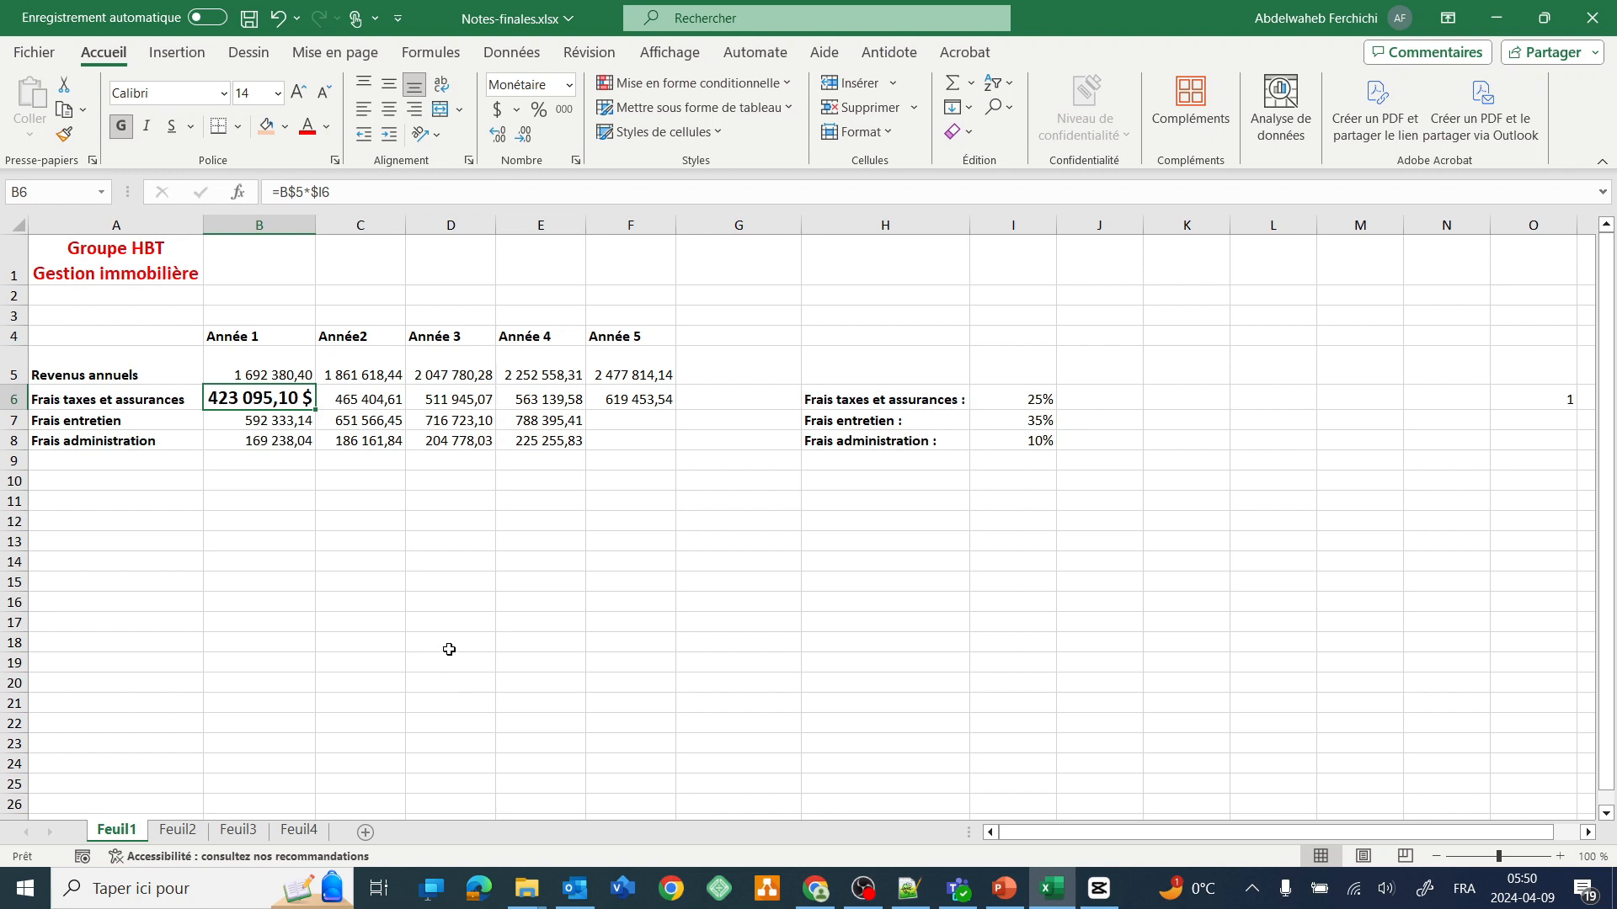
Copy B6 into D13 and change the paste to values only.
key("ctrl+c")
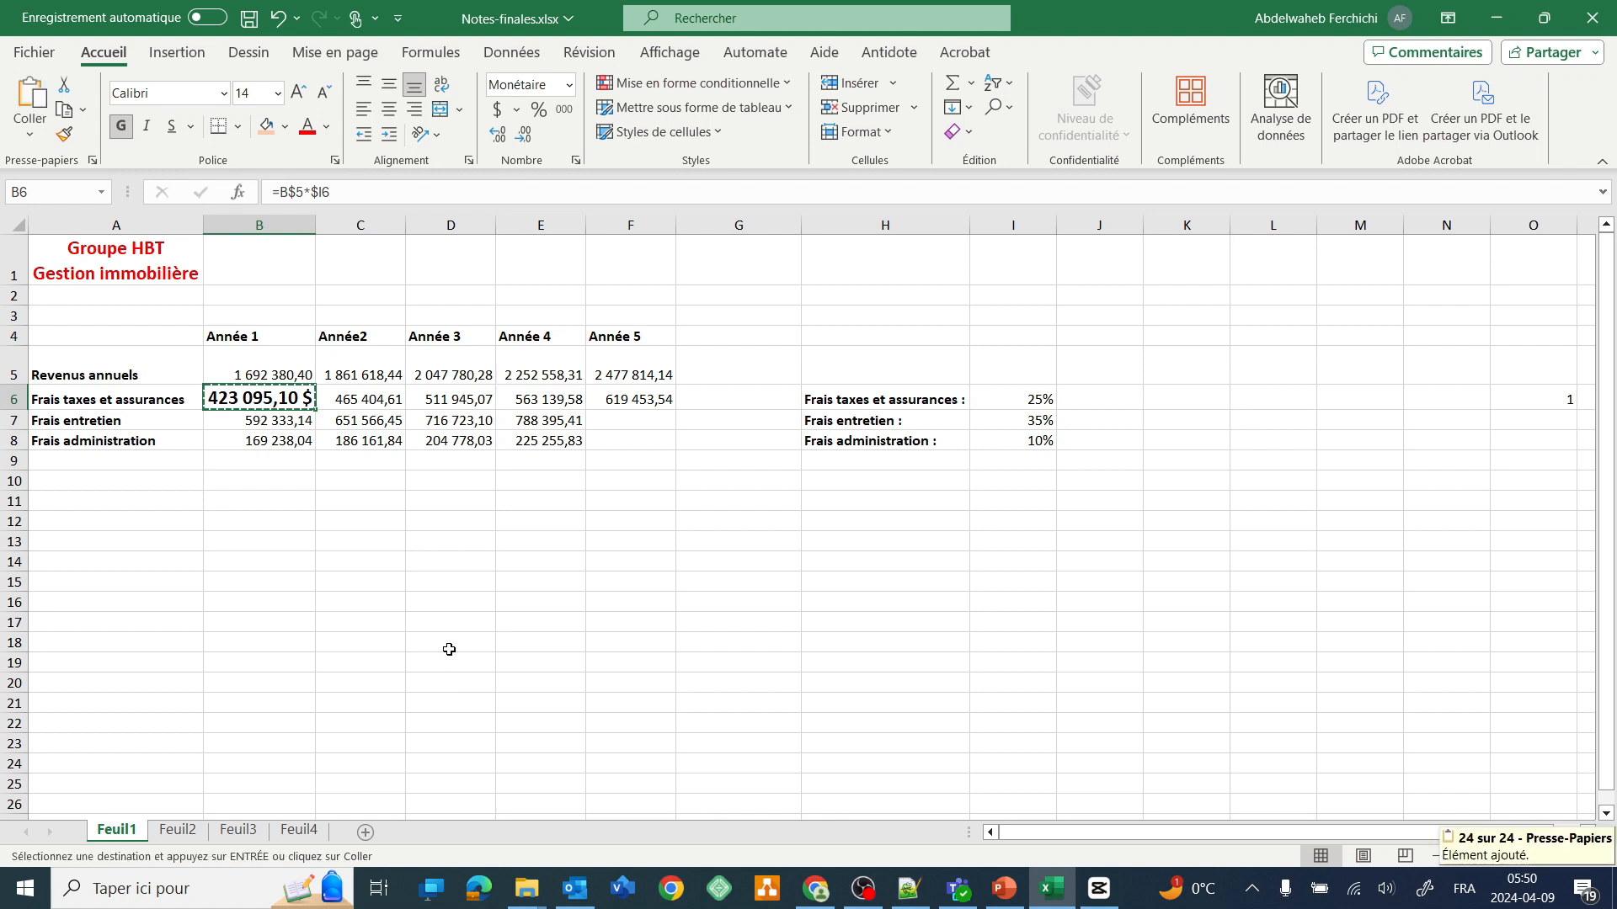
left_click(455, 543)
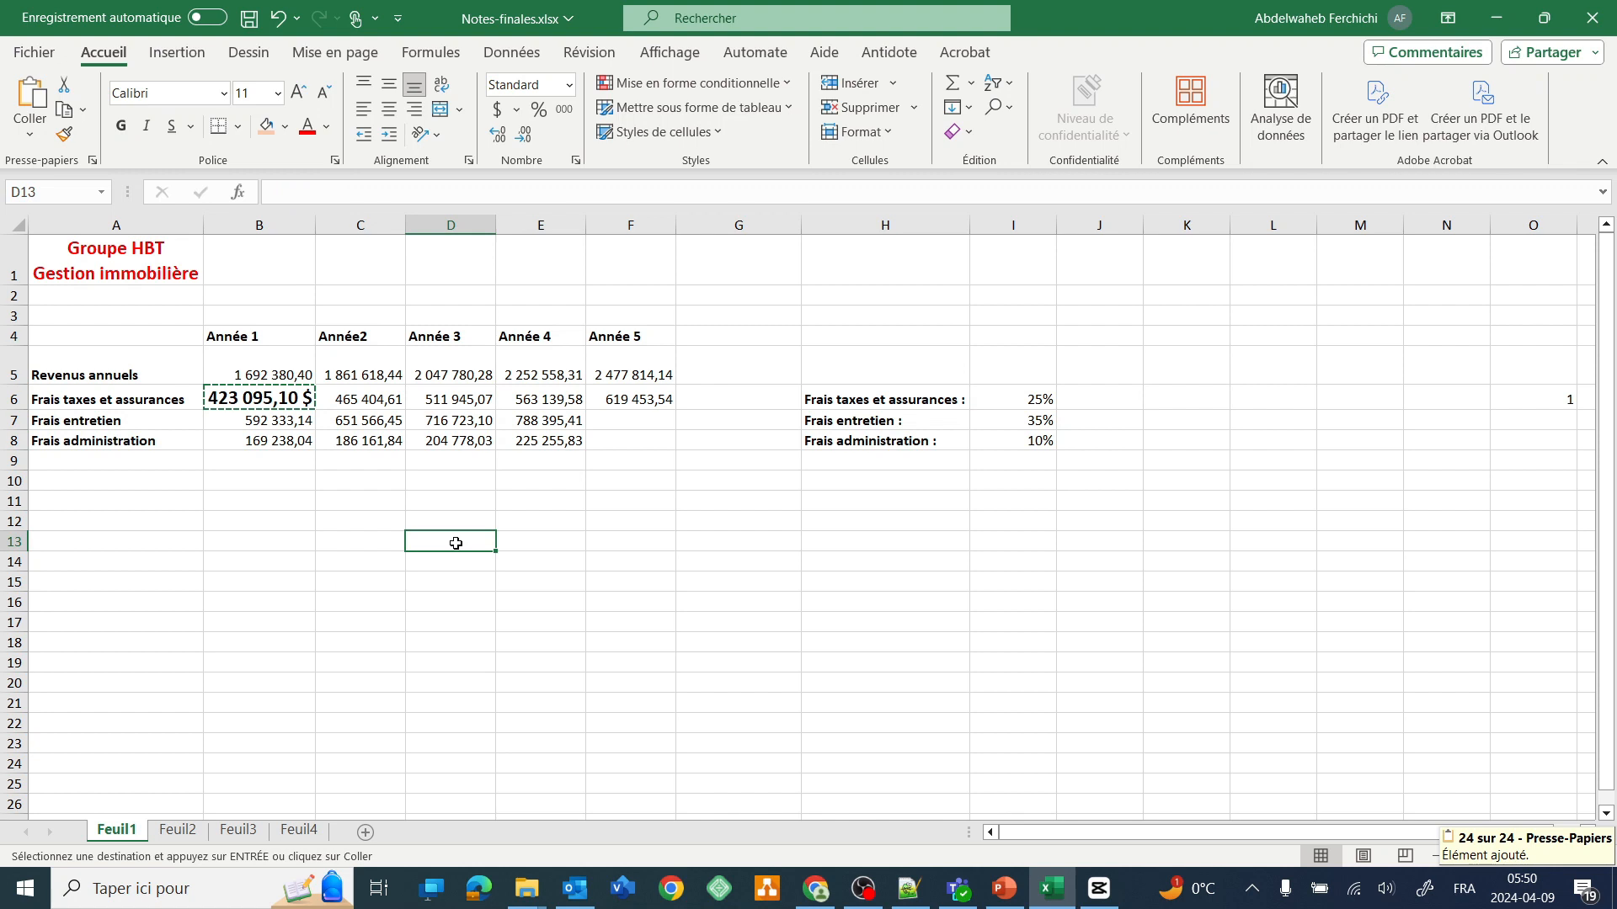
key("ctrl+v")
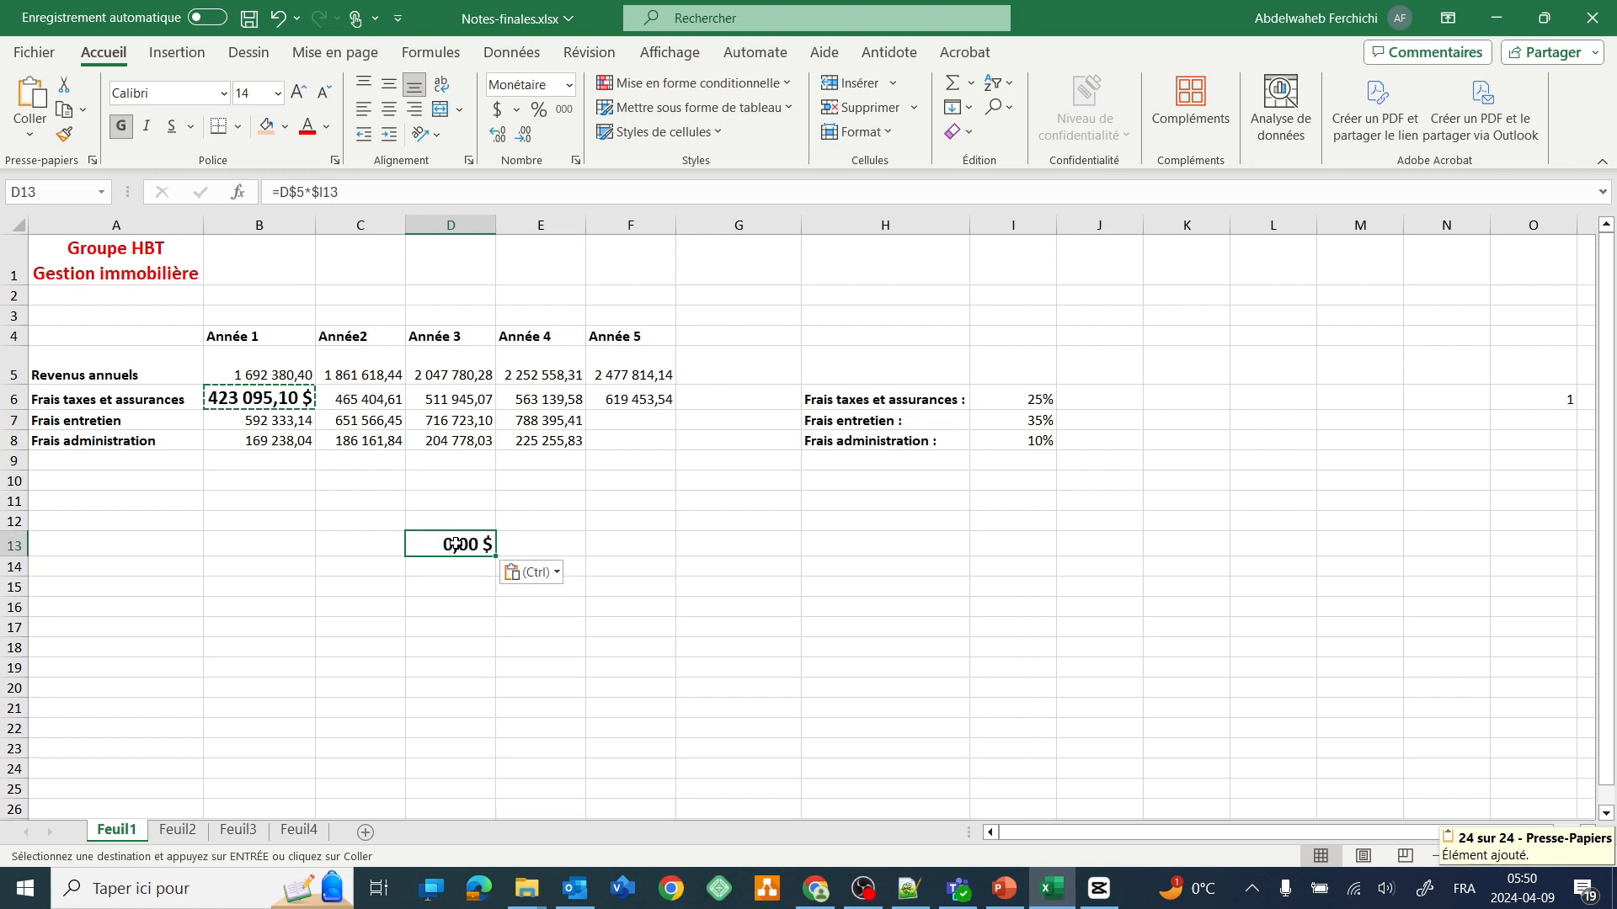
left_click(557, 575)
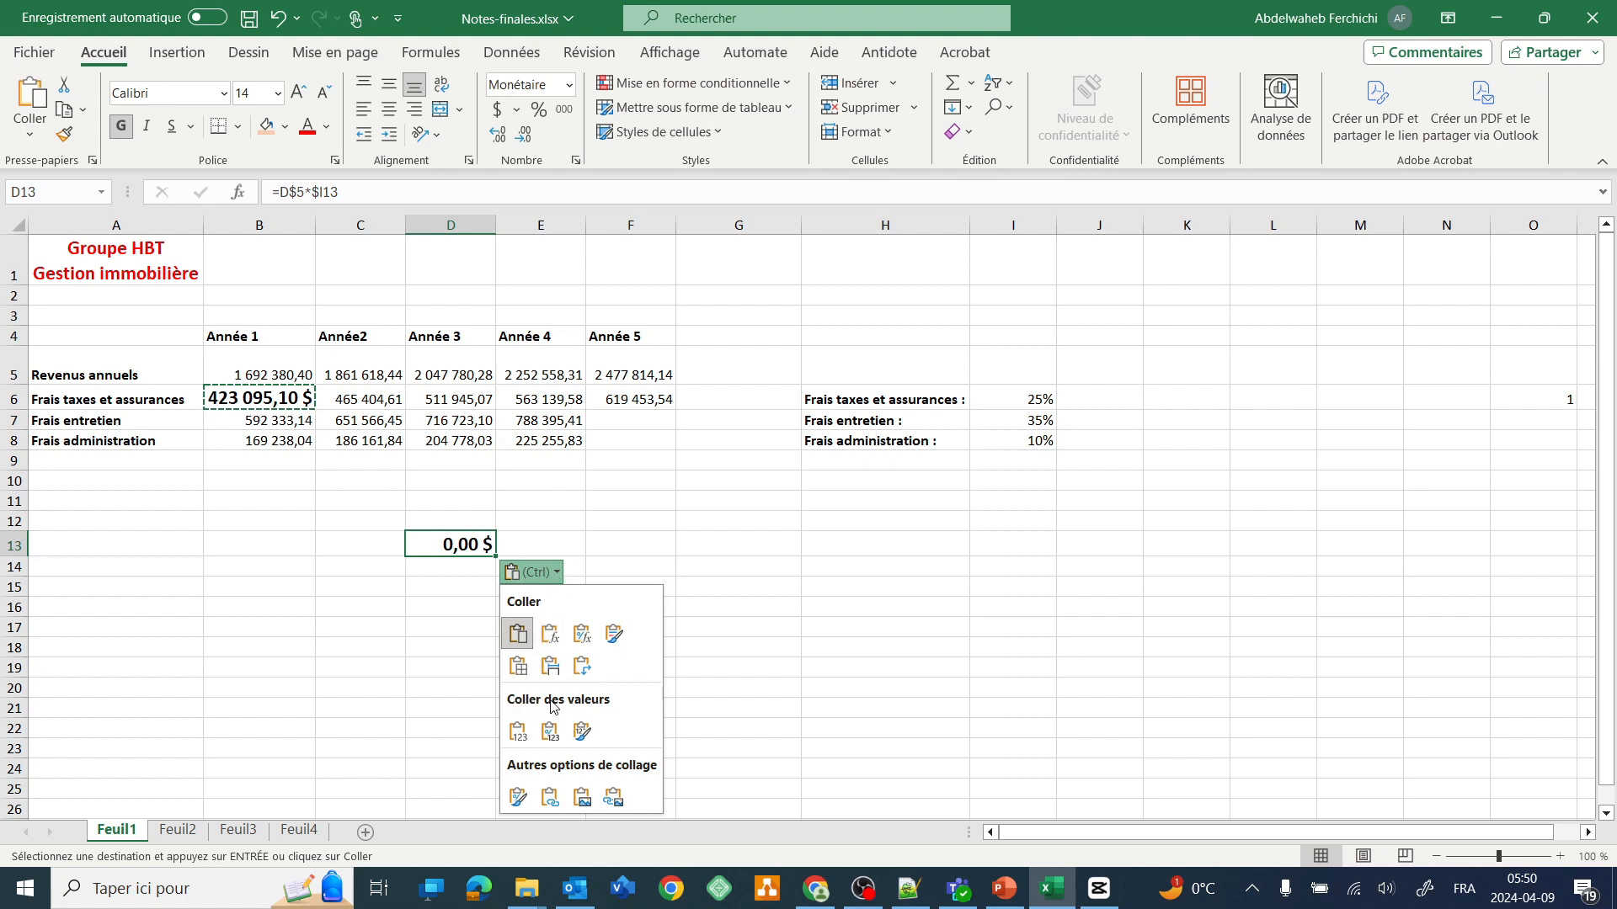
left_click(519, 731)
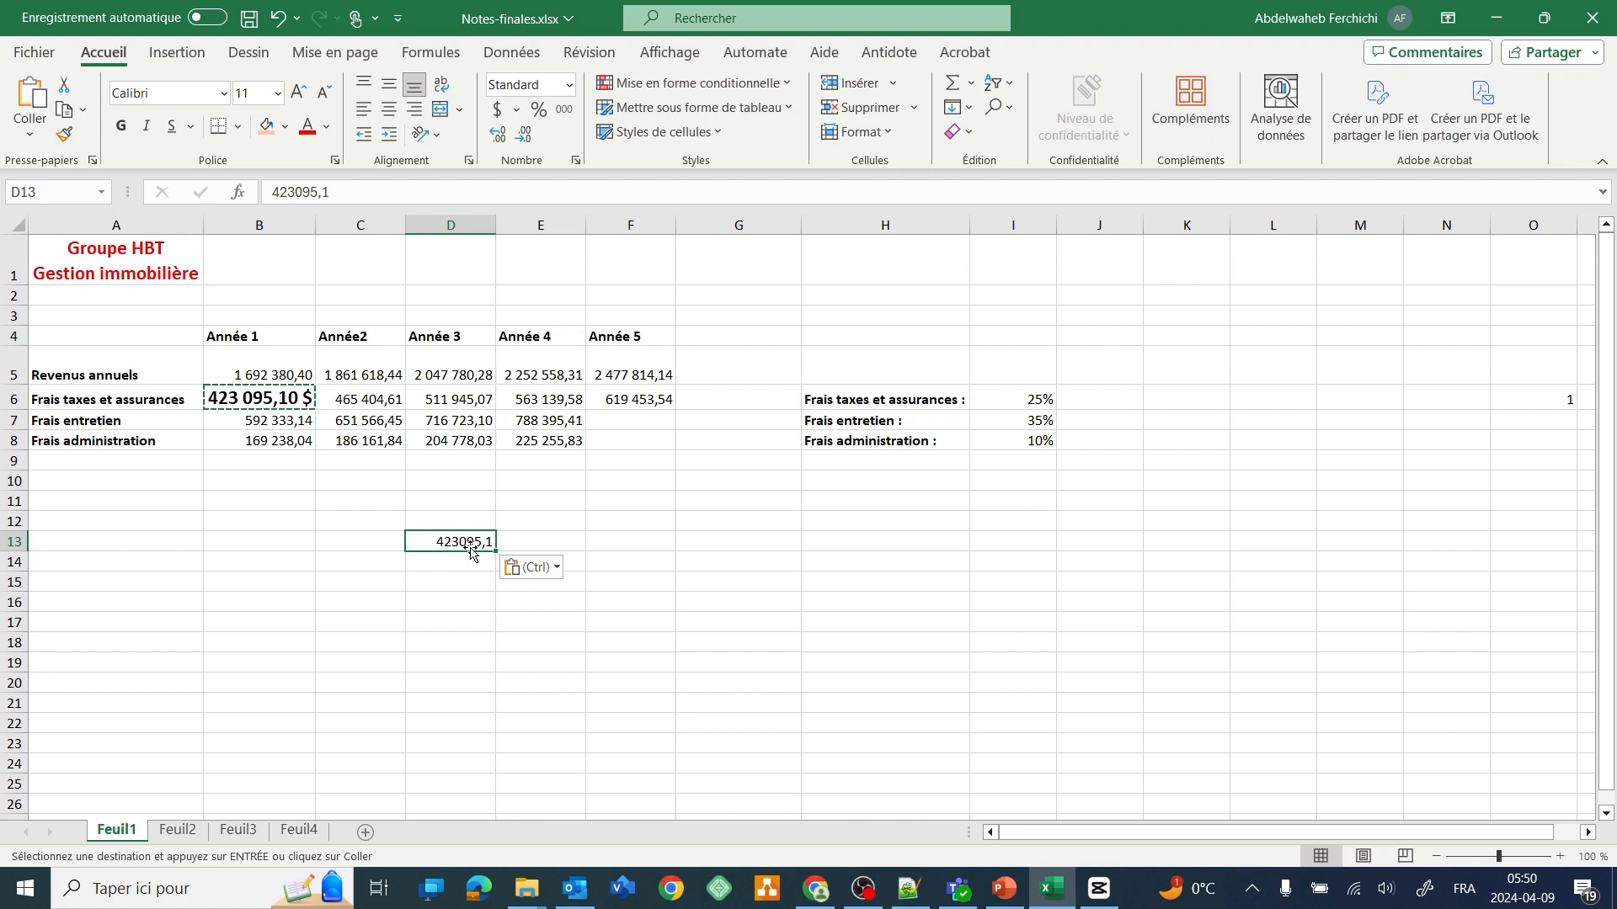
Switch D13's paste to values with number formatting, then to values with source formatting, and autofit column D's width.
left_click(555, 571)
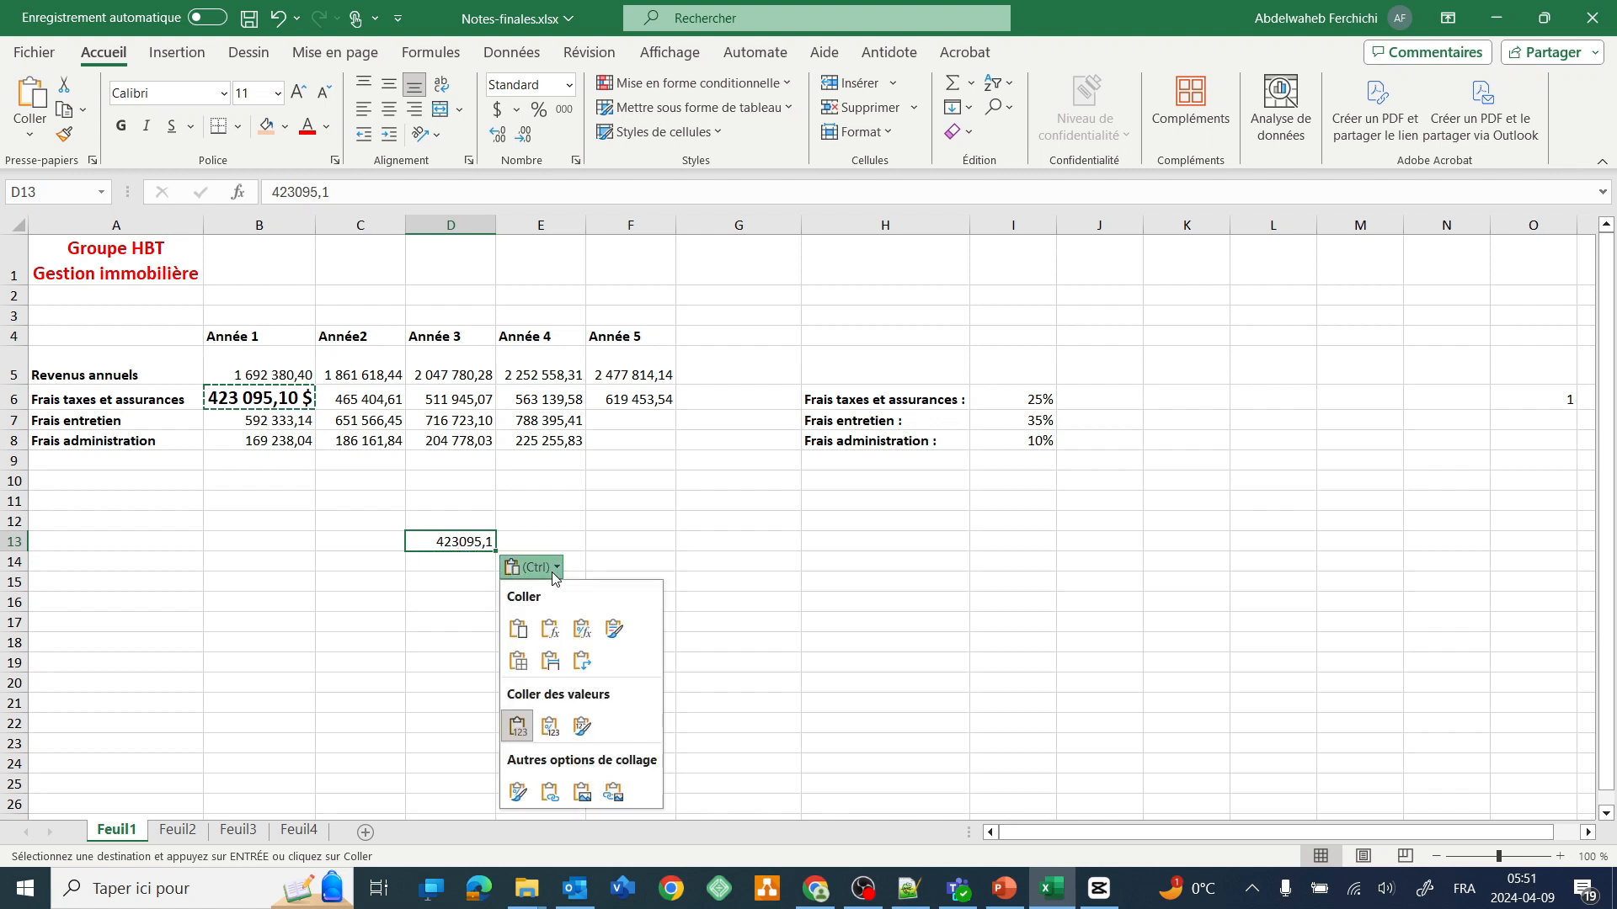
left_click(548, 729)
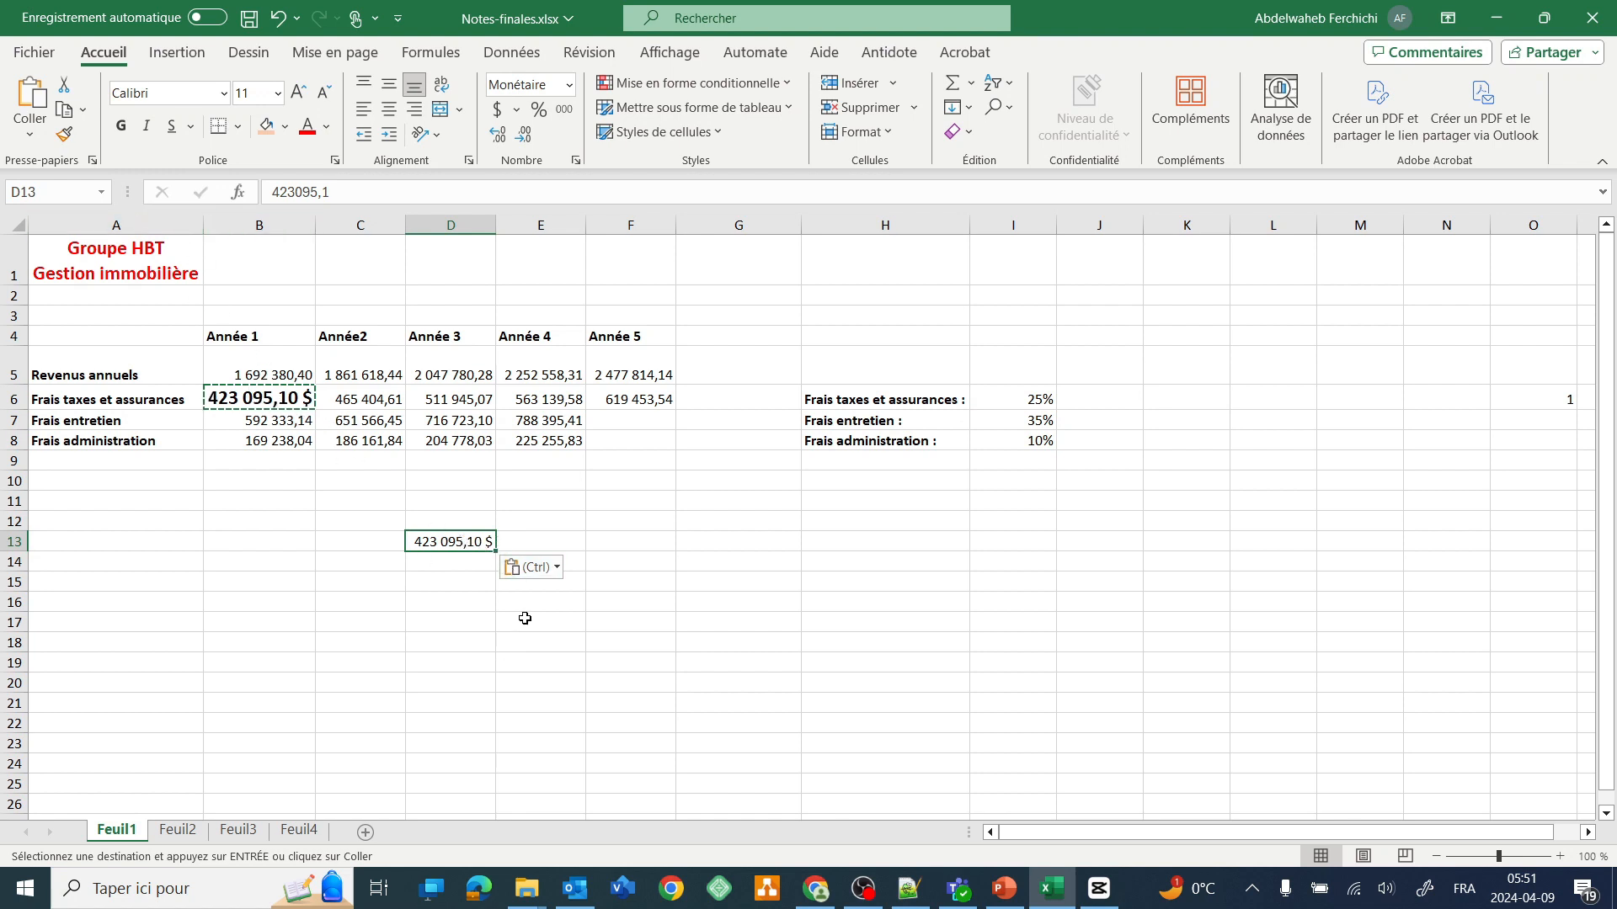
left_click(558, 570)
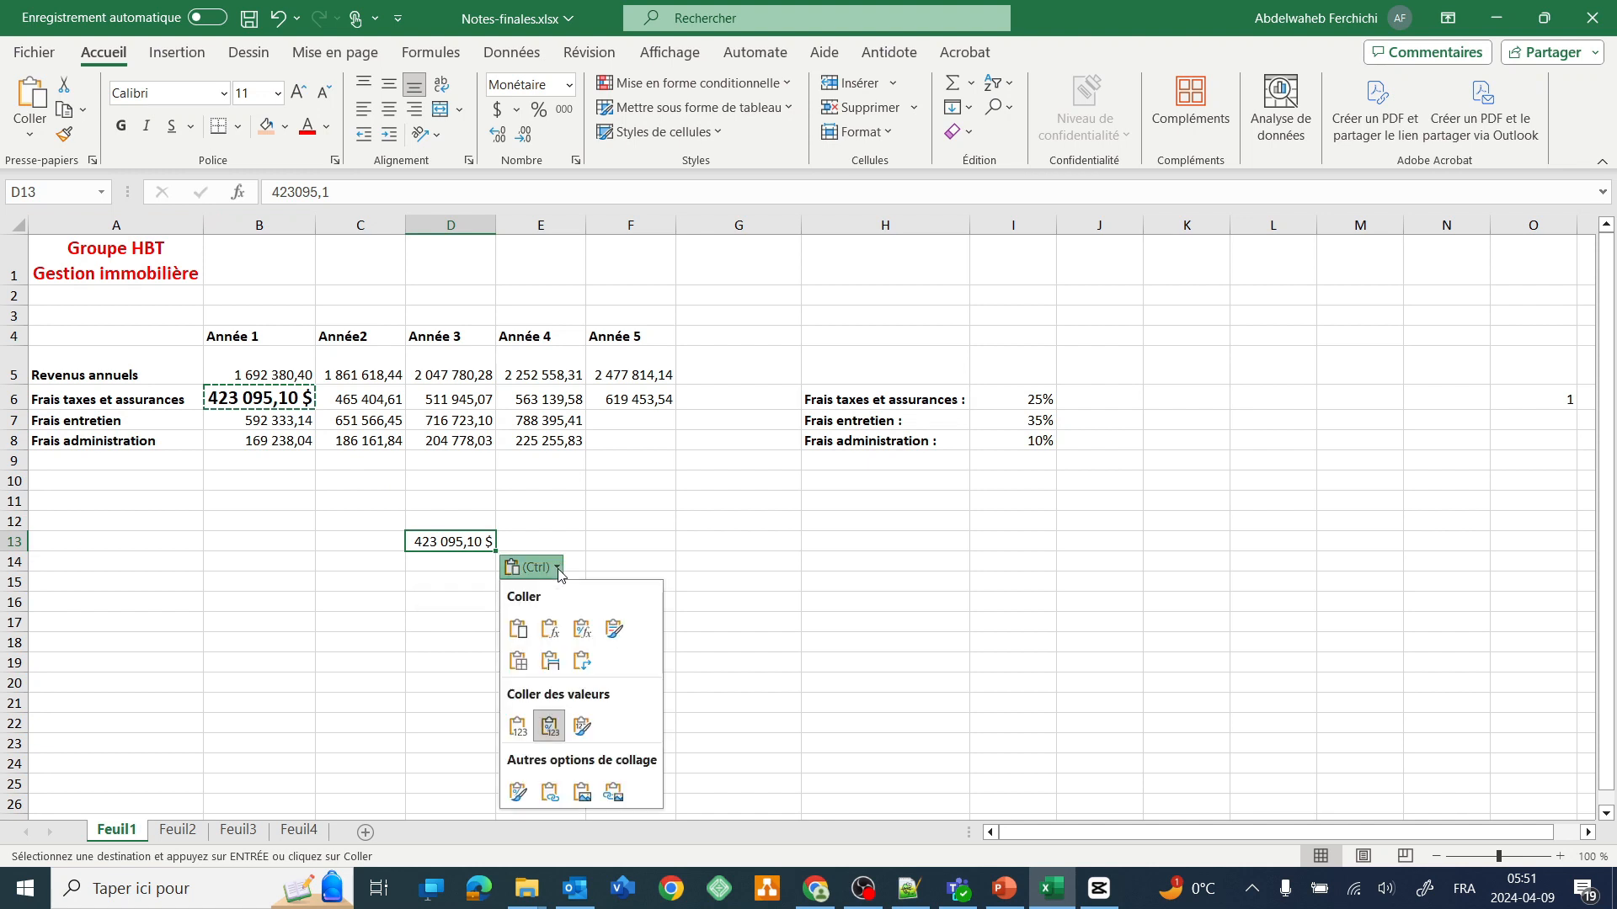
left_click(587, 730)
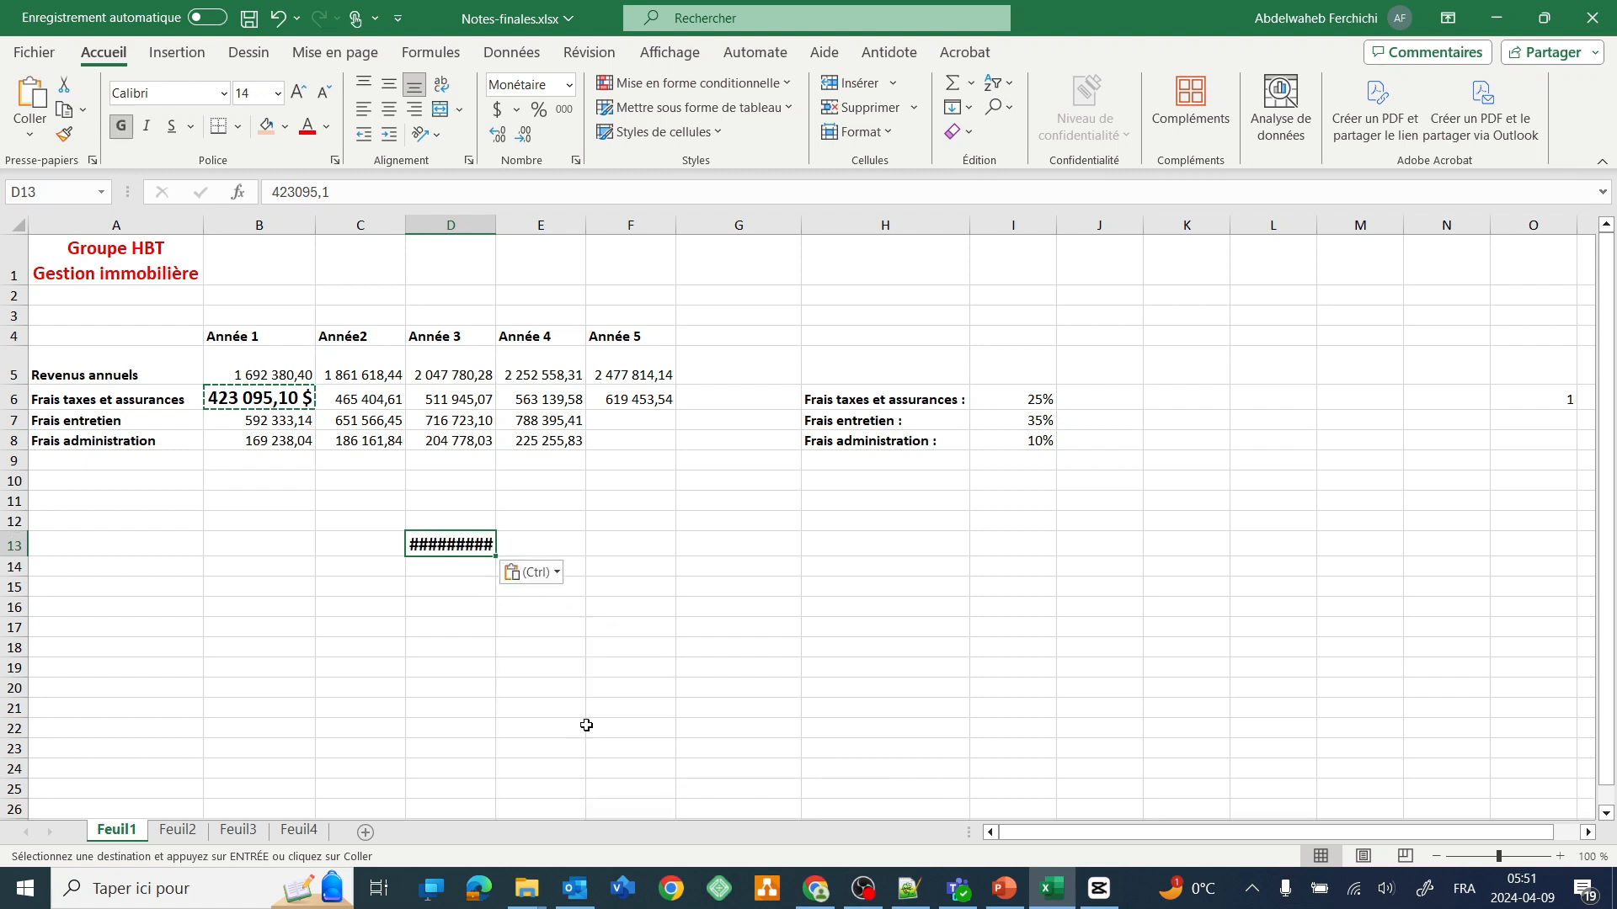
double_click(495, 224)
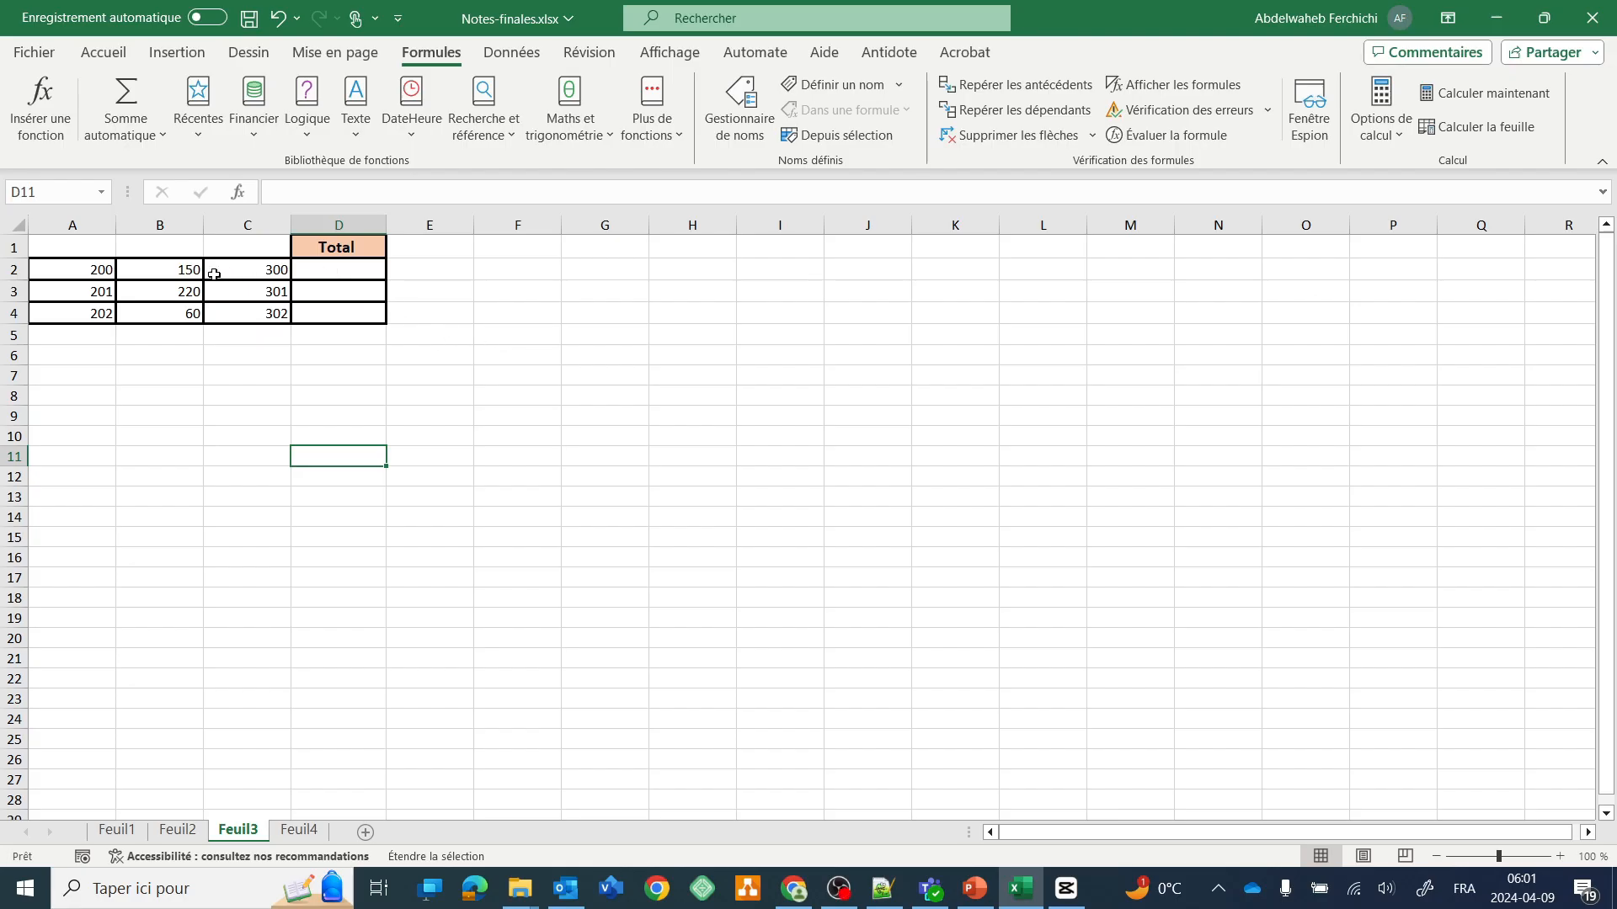
Turn off Extend Selection mode on Feuil3 and review the row 2 values in A2, B2 and C2.
left_click(99, 270)
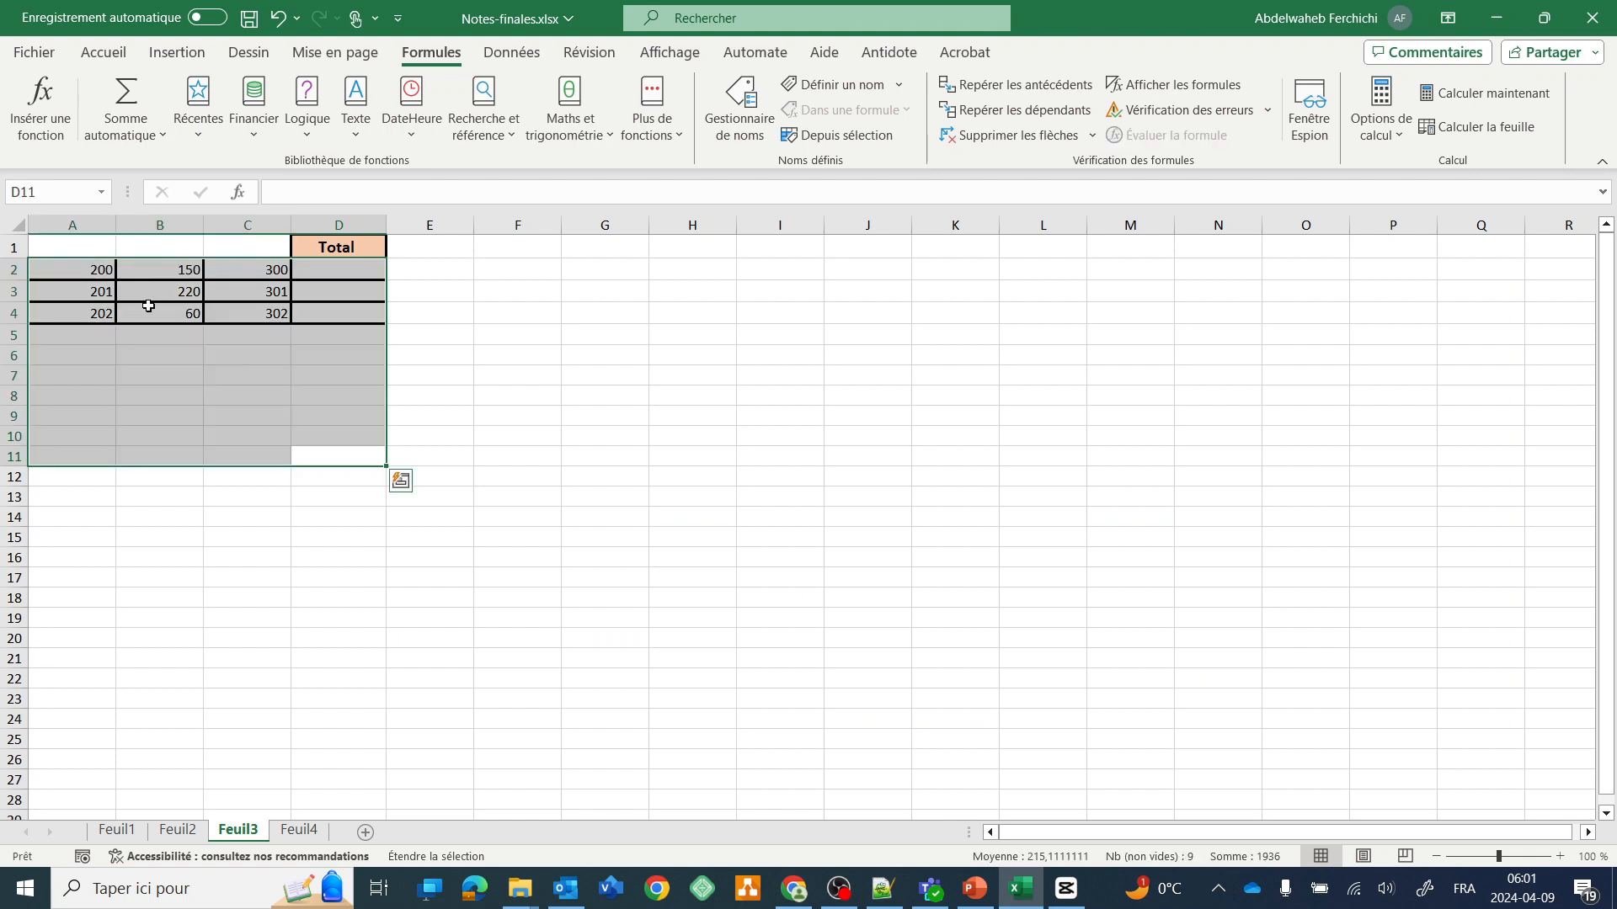
key("F8")
left_click(96, 273)
left_click(171, 278)
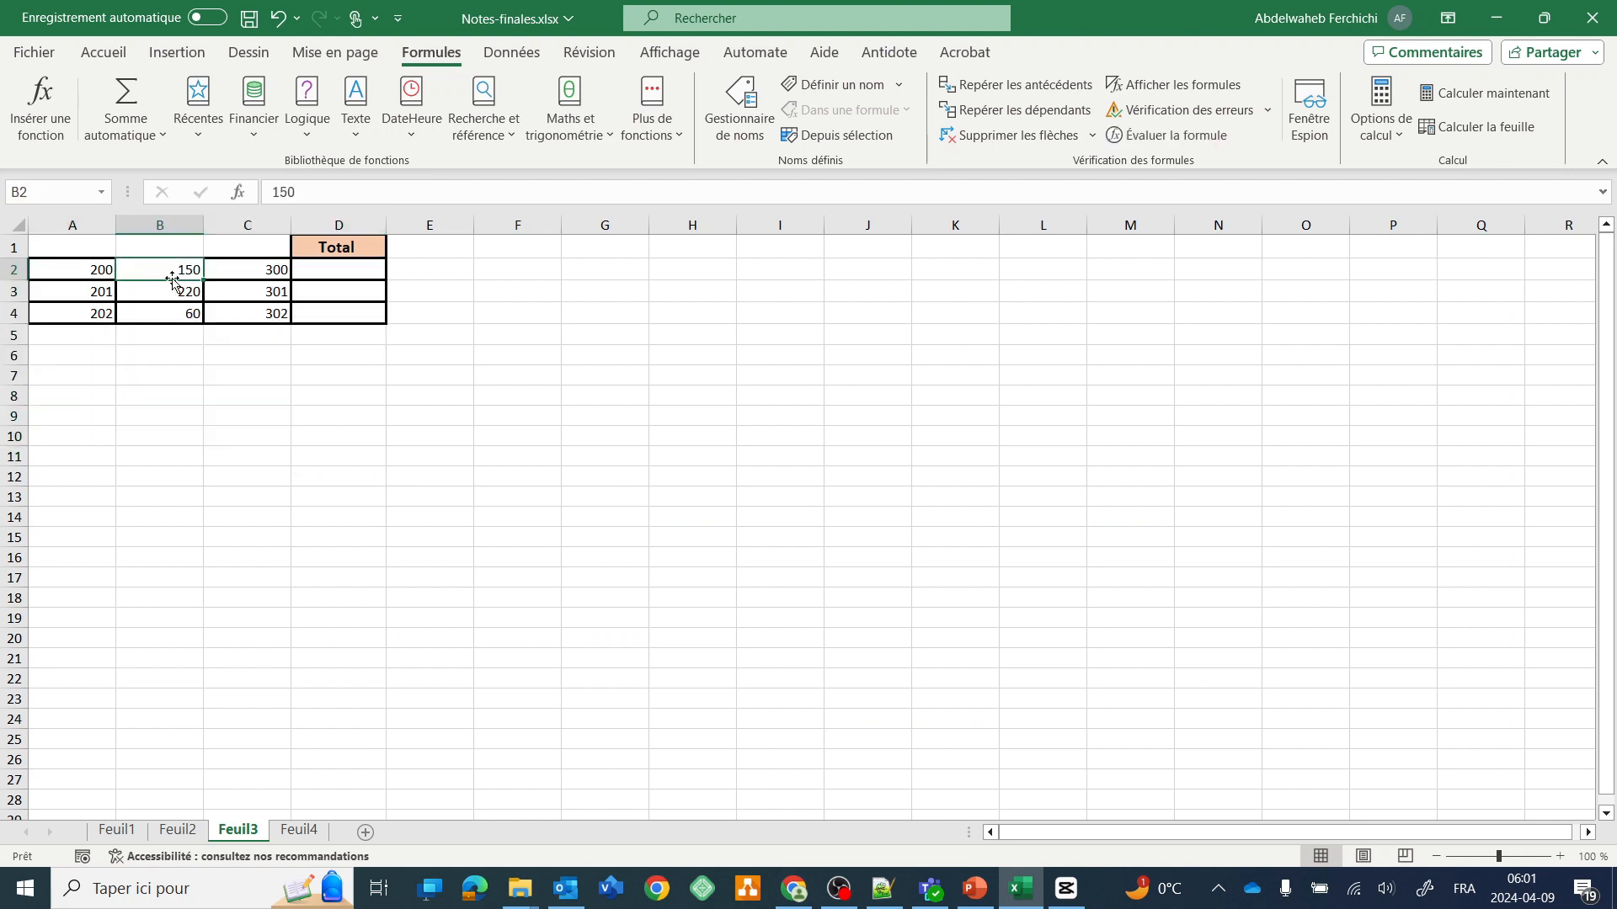
left_click(245, 278)
Enter the formula =A2+B2+C2 in cell D2 under Total.
left_click(314, 272)
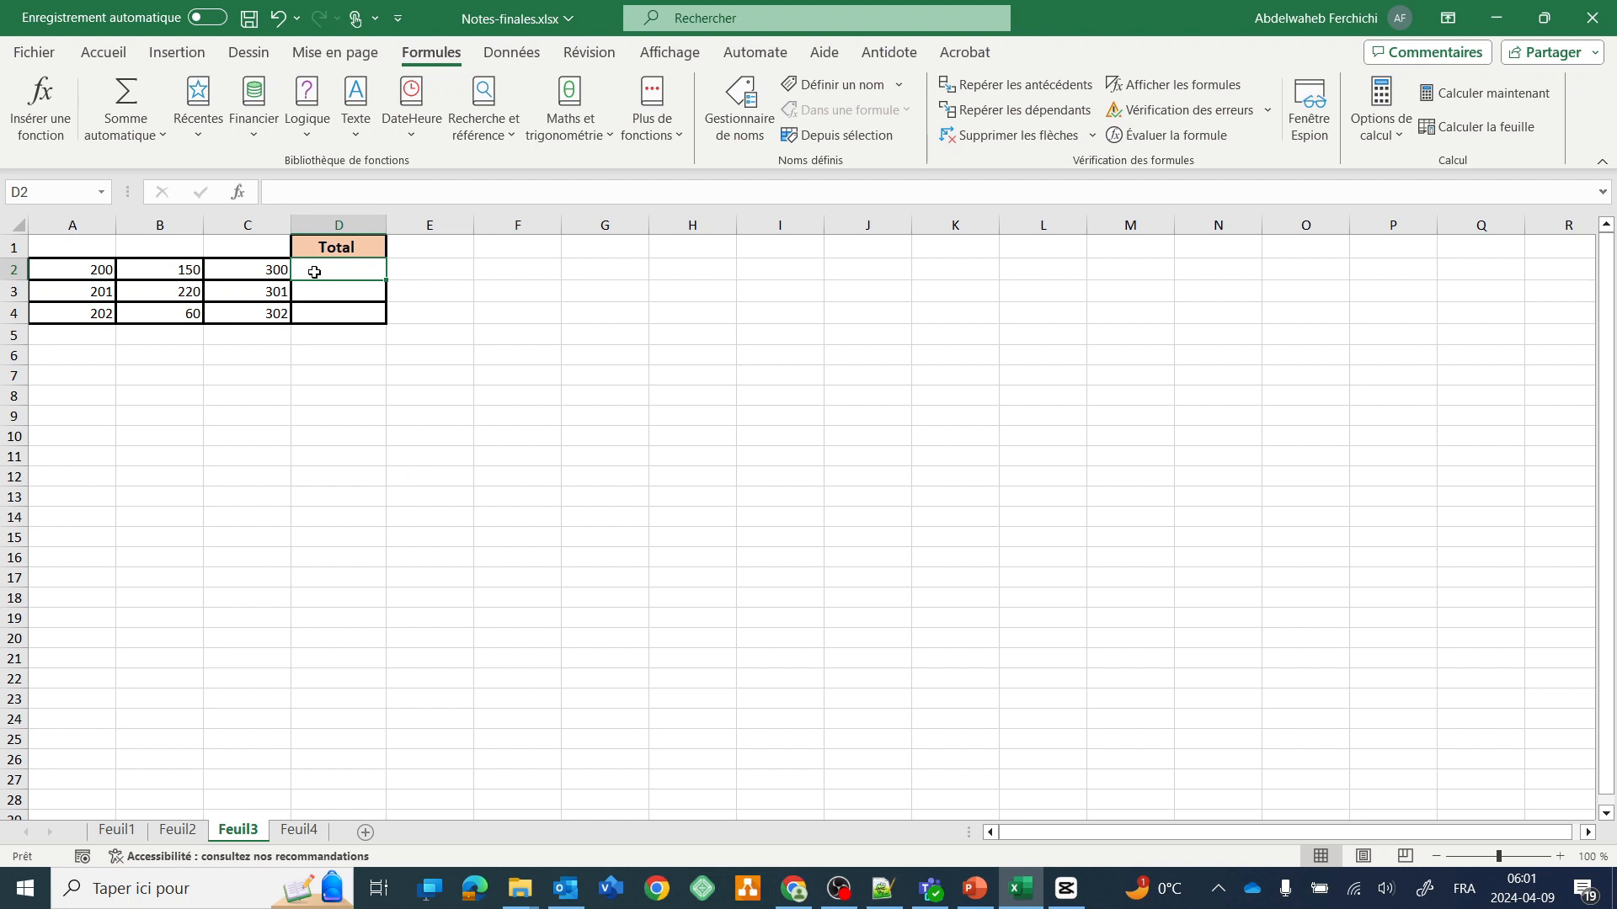
type("=")
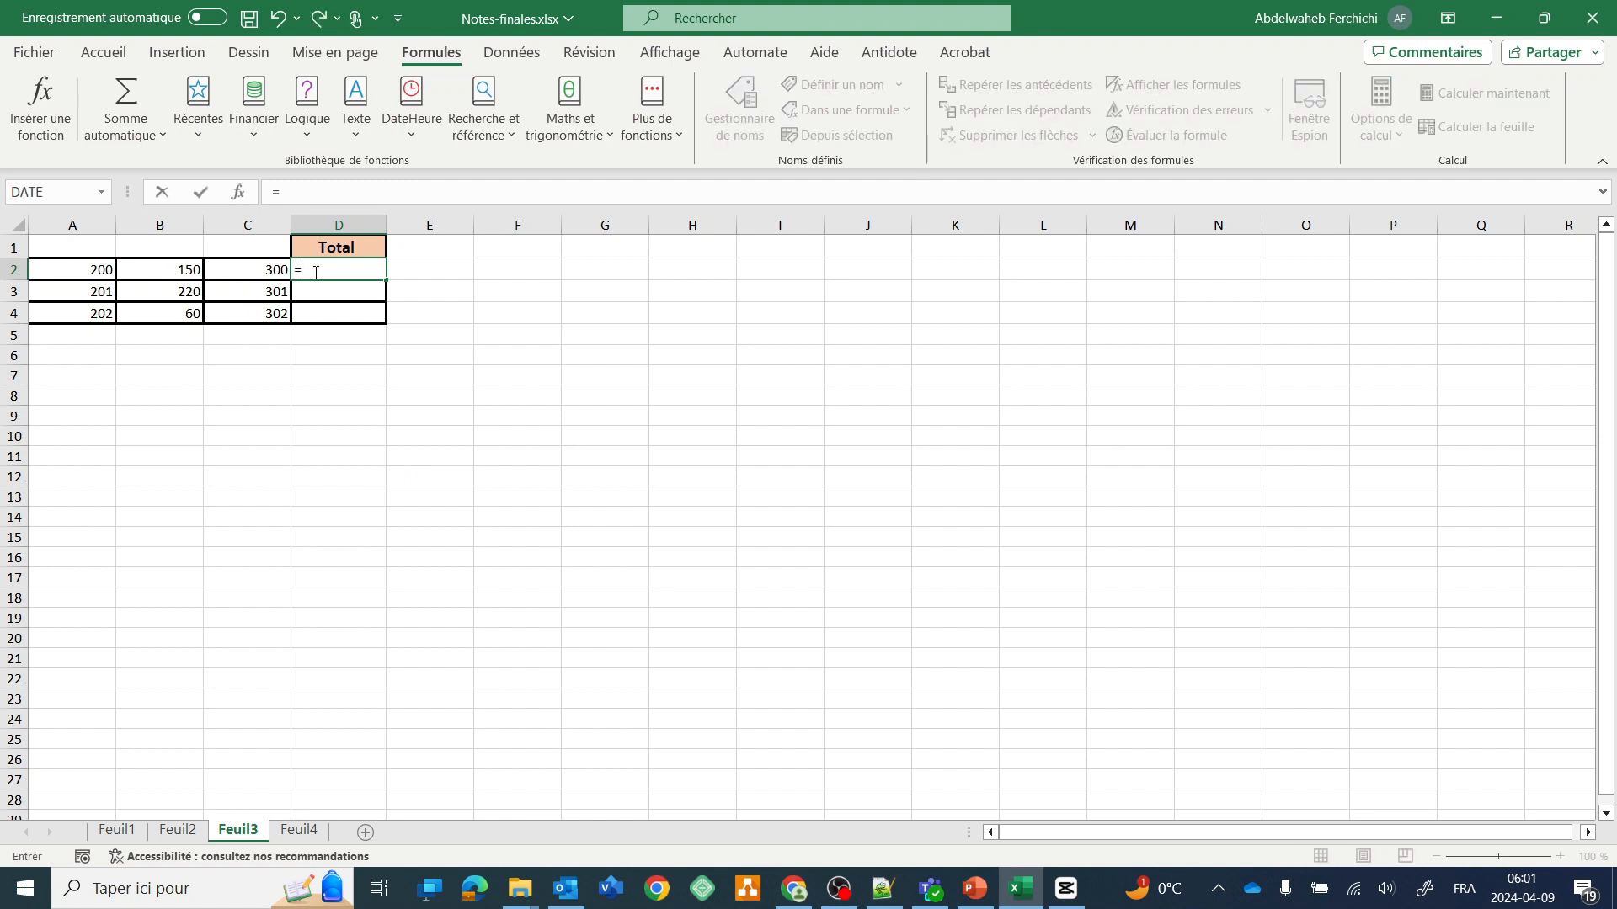
left_click(96, 270)
type("+")
left_click(132, 270)
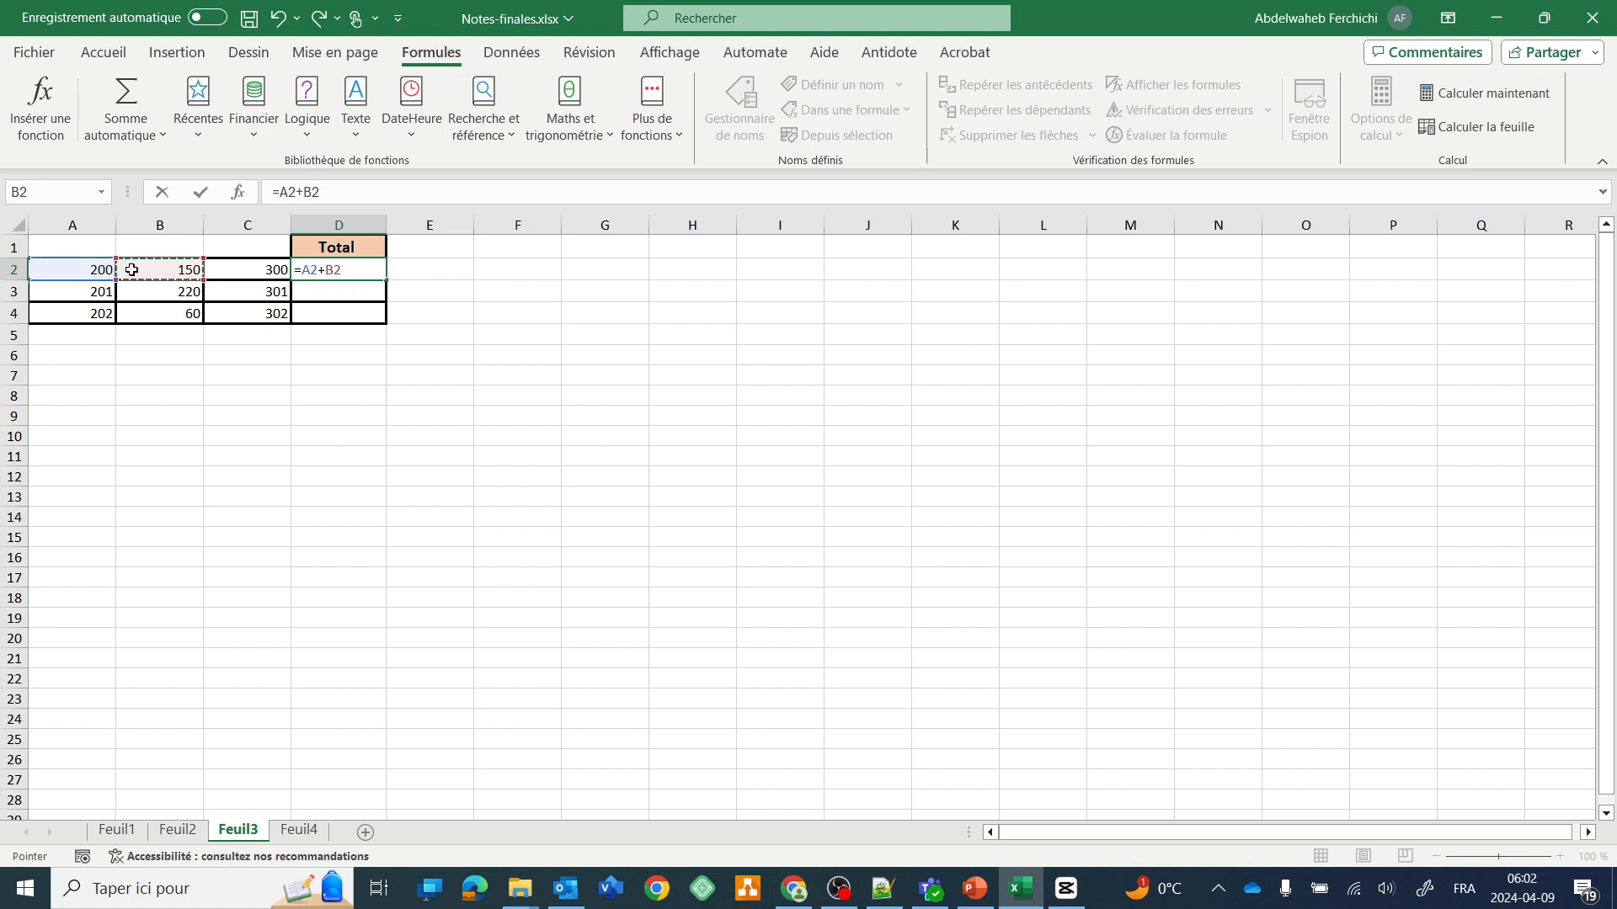
type("+")
left_click(231, 269)
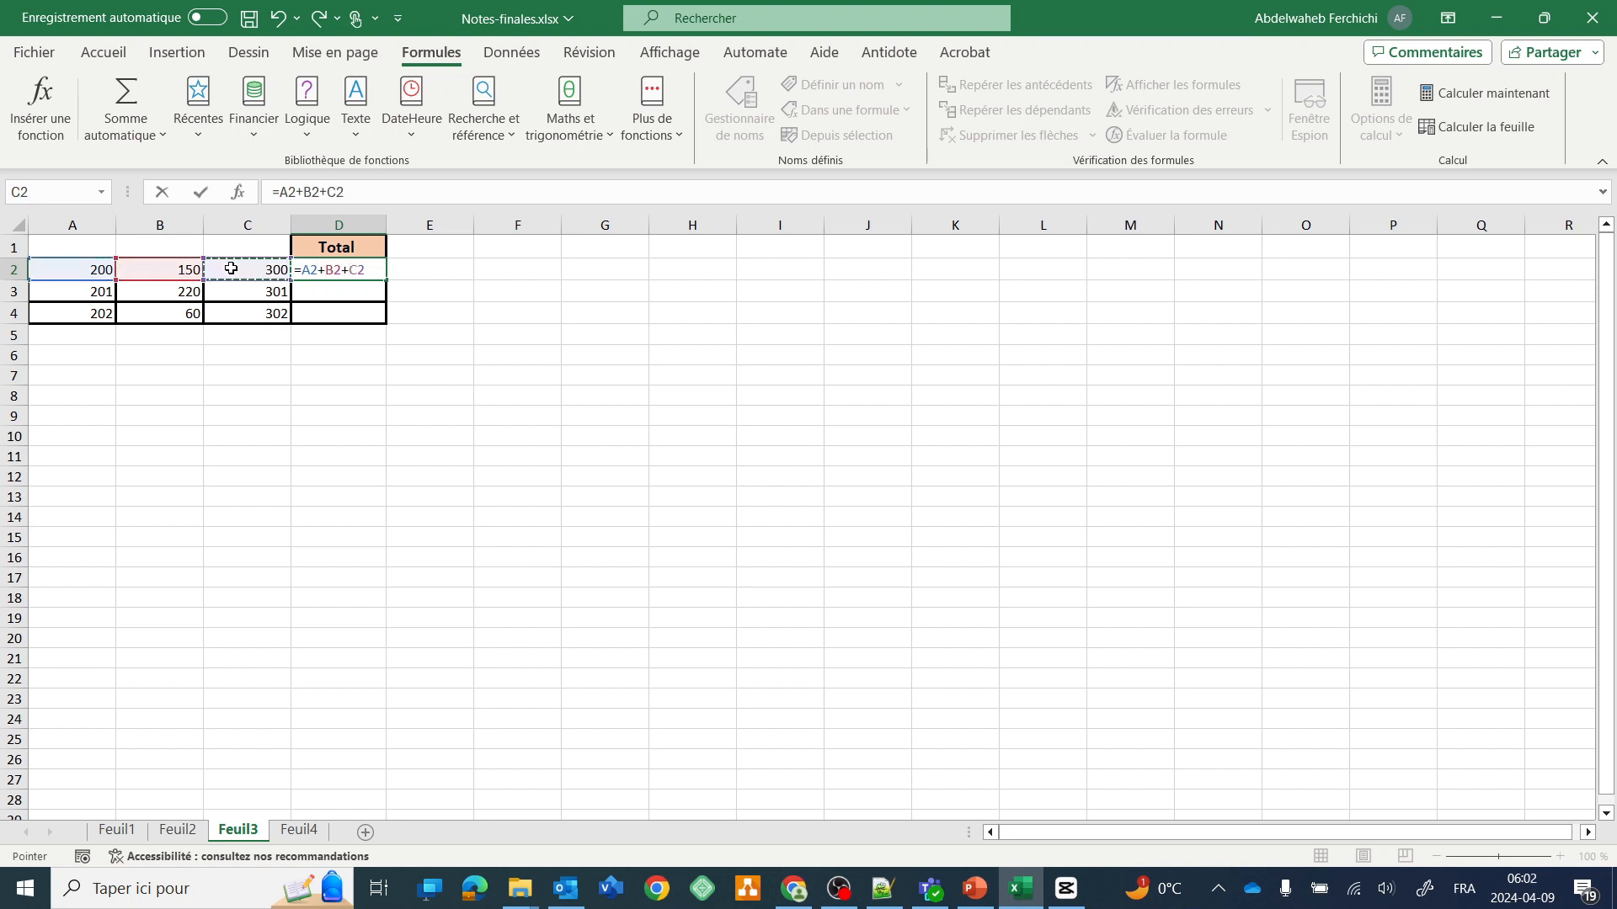
key("Return")
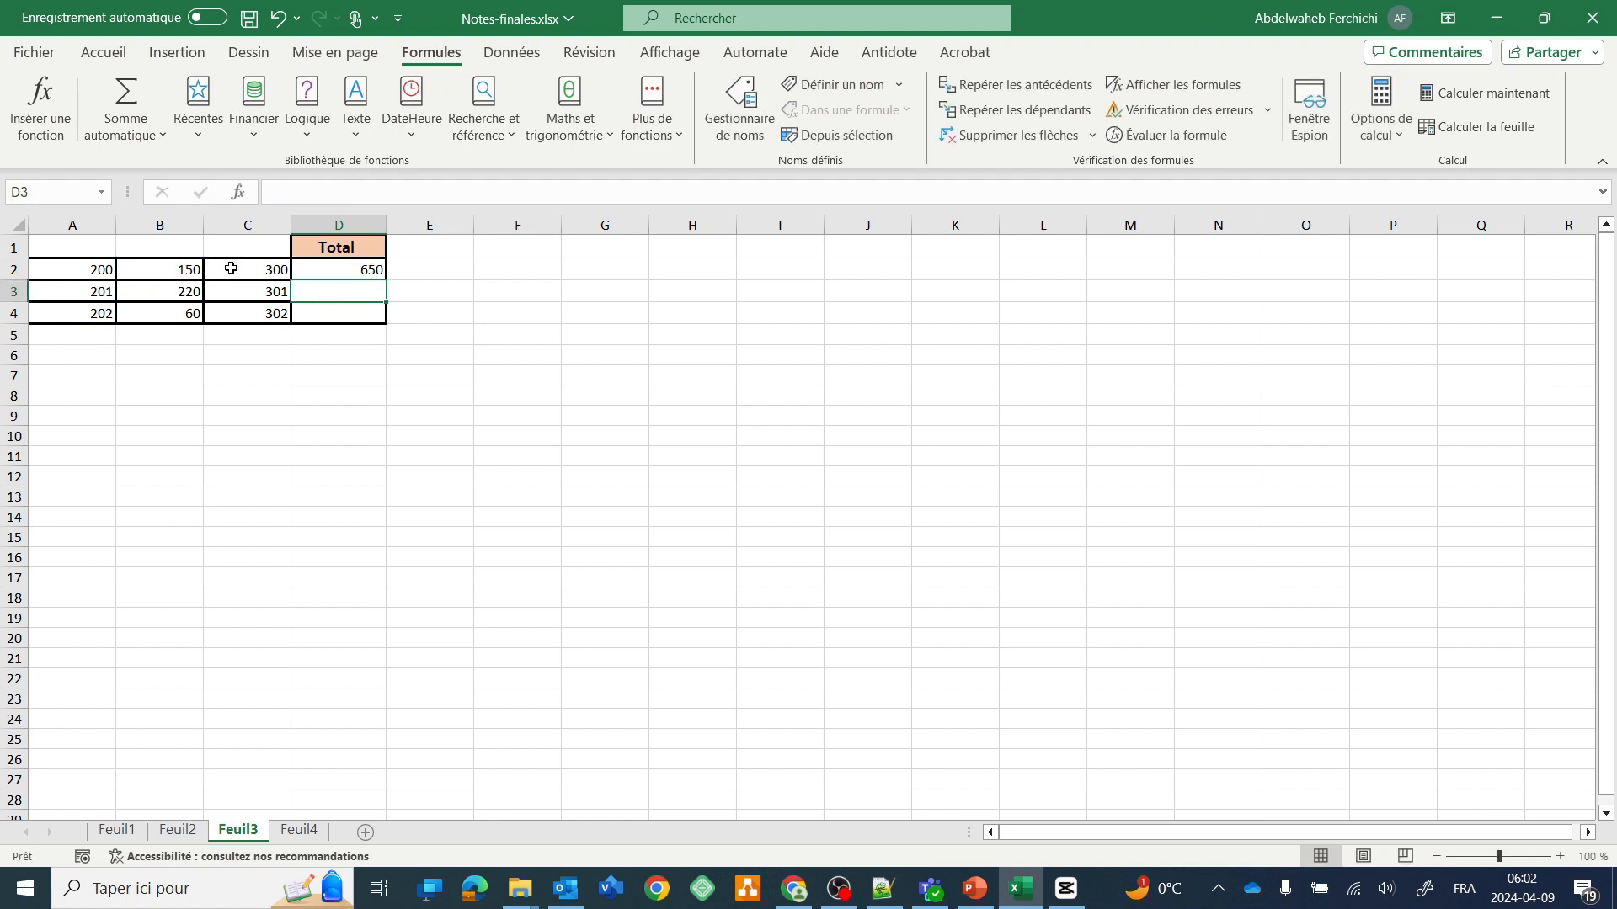
Fill the Total formula from D2 down to D4 and check the formulas in D3 and D4.
left_click(370, 269)
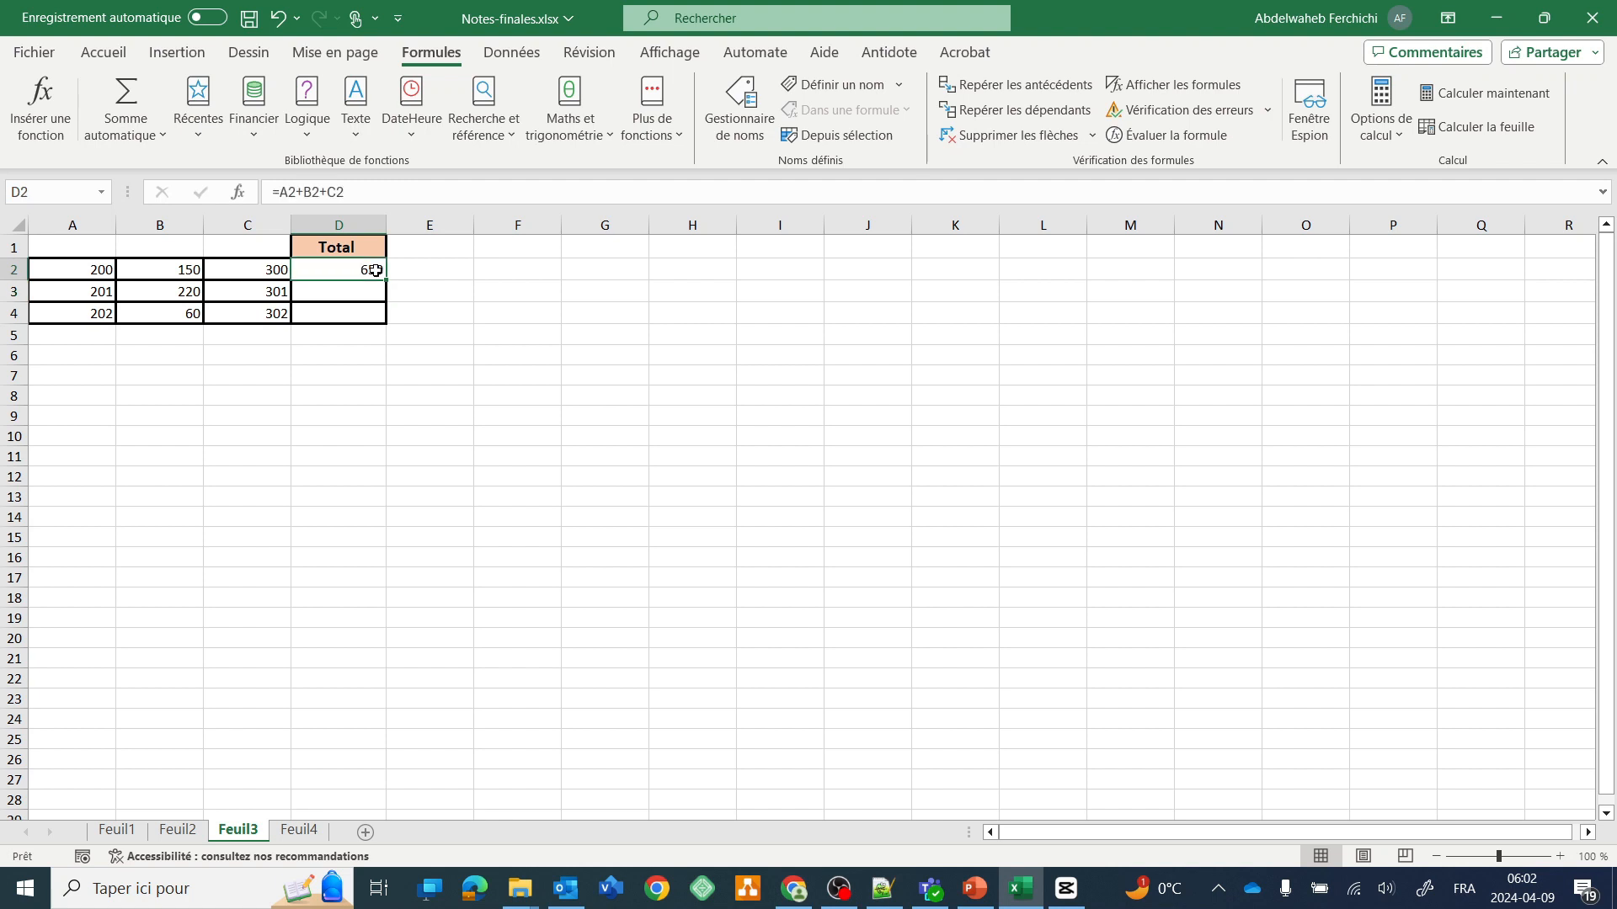
left_click_drag(389, 280, 389, 320)
left_click(350, 288)
left_click(350, 314)
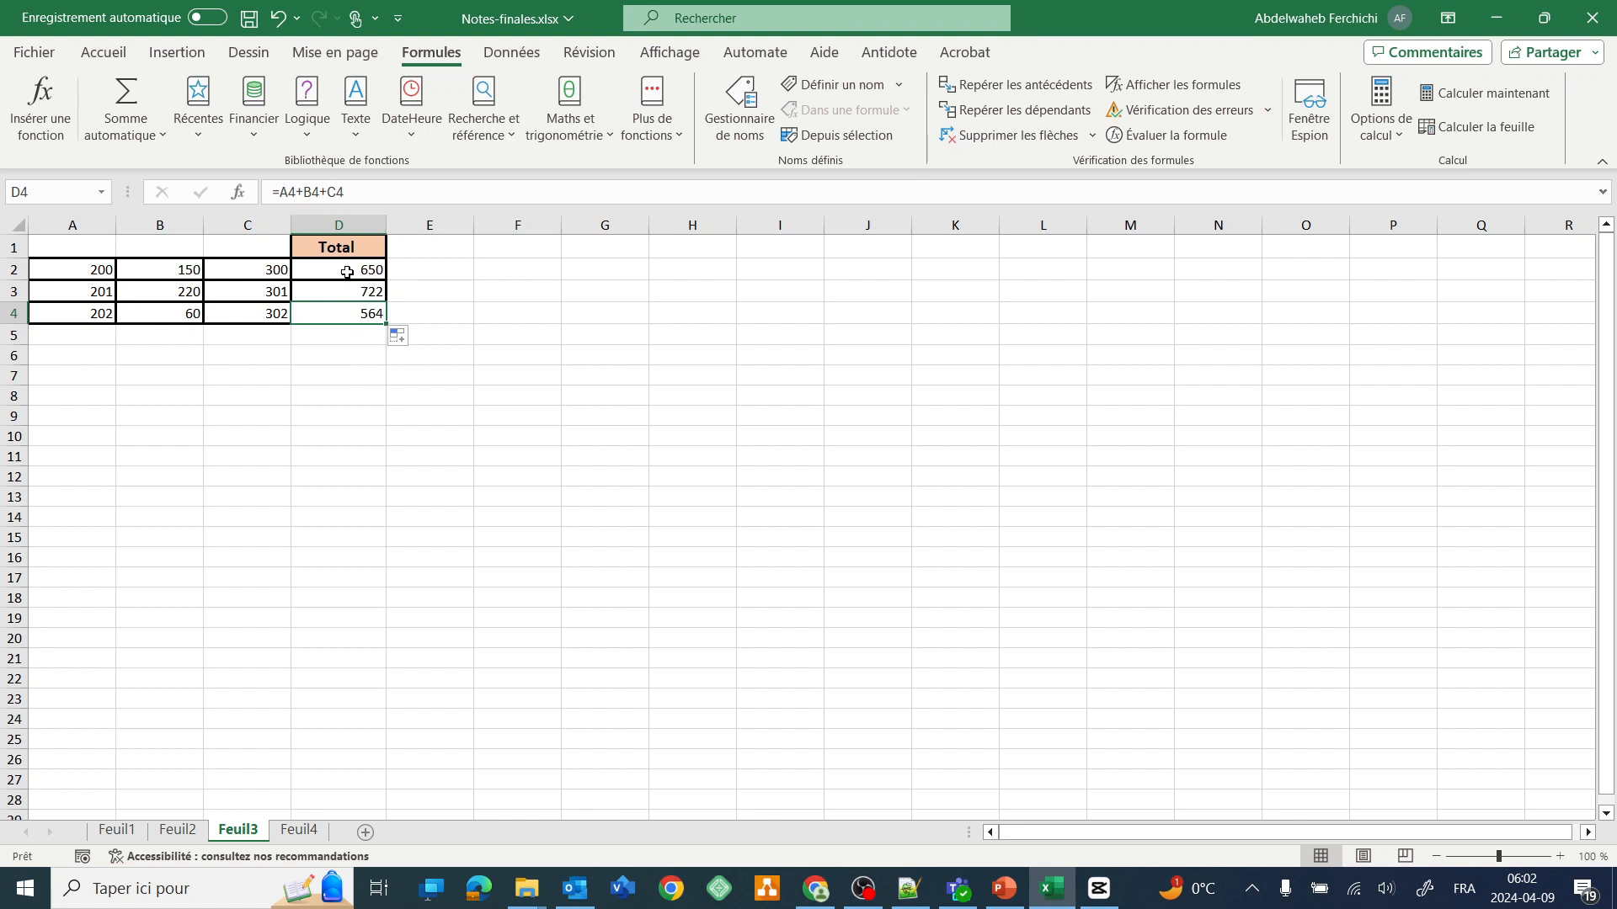
Replace the formula in D2 with an automatic sum, =SOMME(A2:C2).
left_click(347, 272)
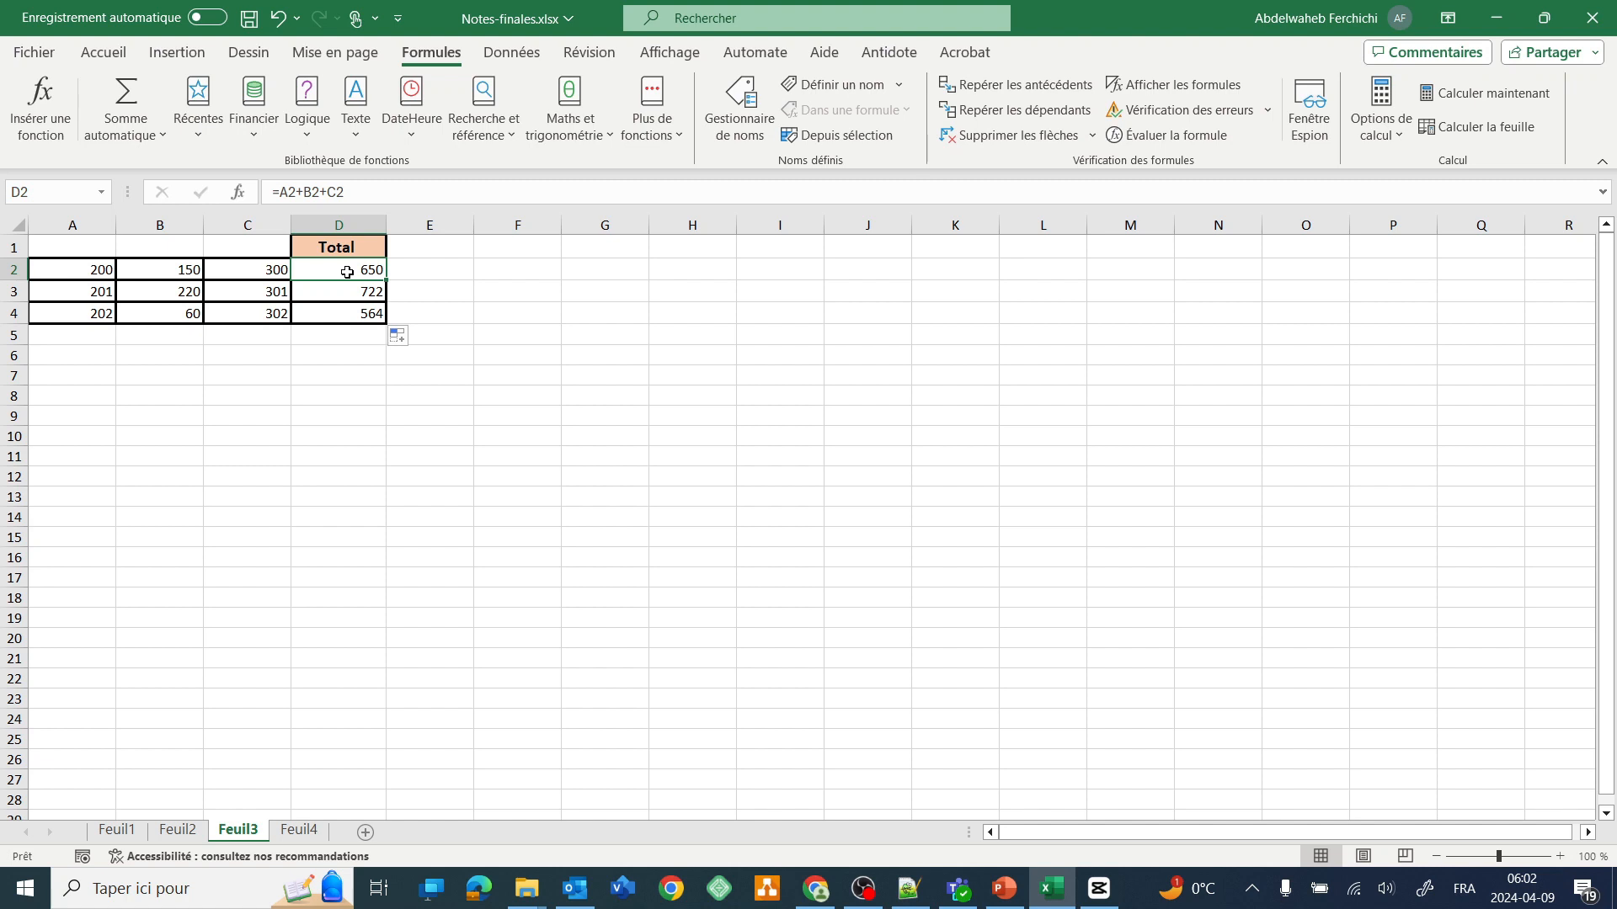
type("=")
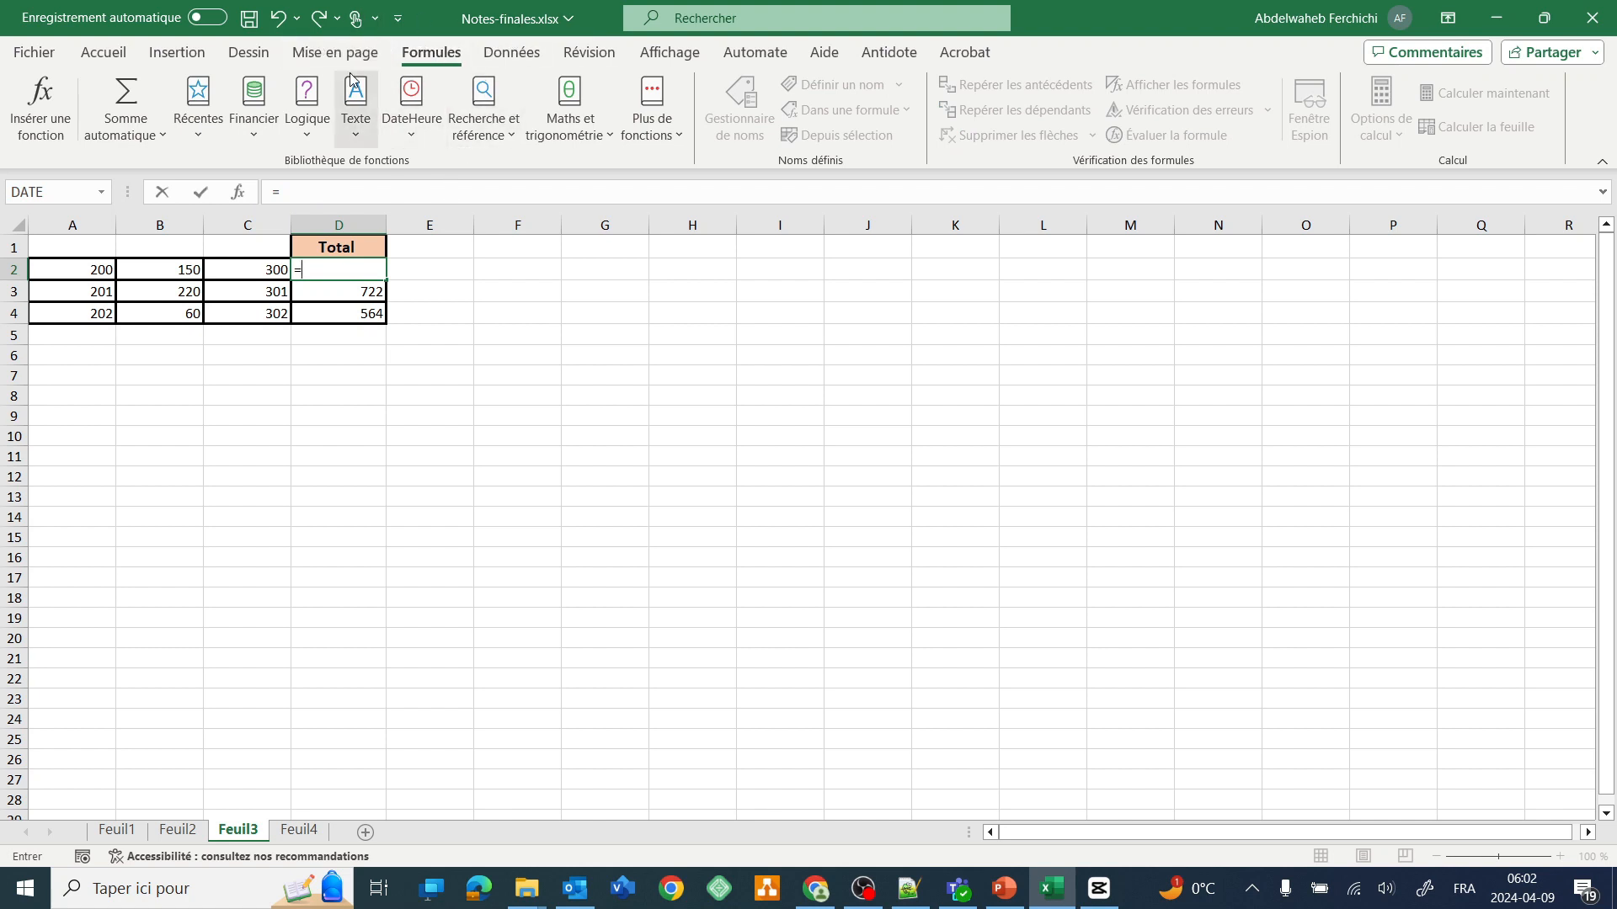
left_click(130, 99)
left_click(128, 98)
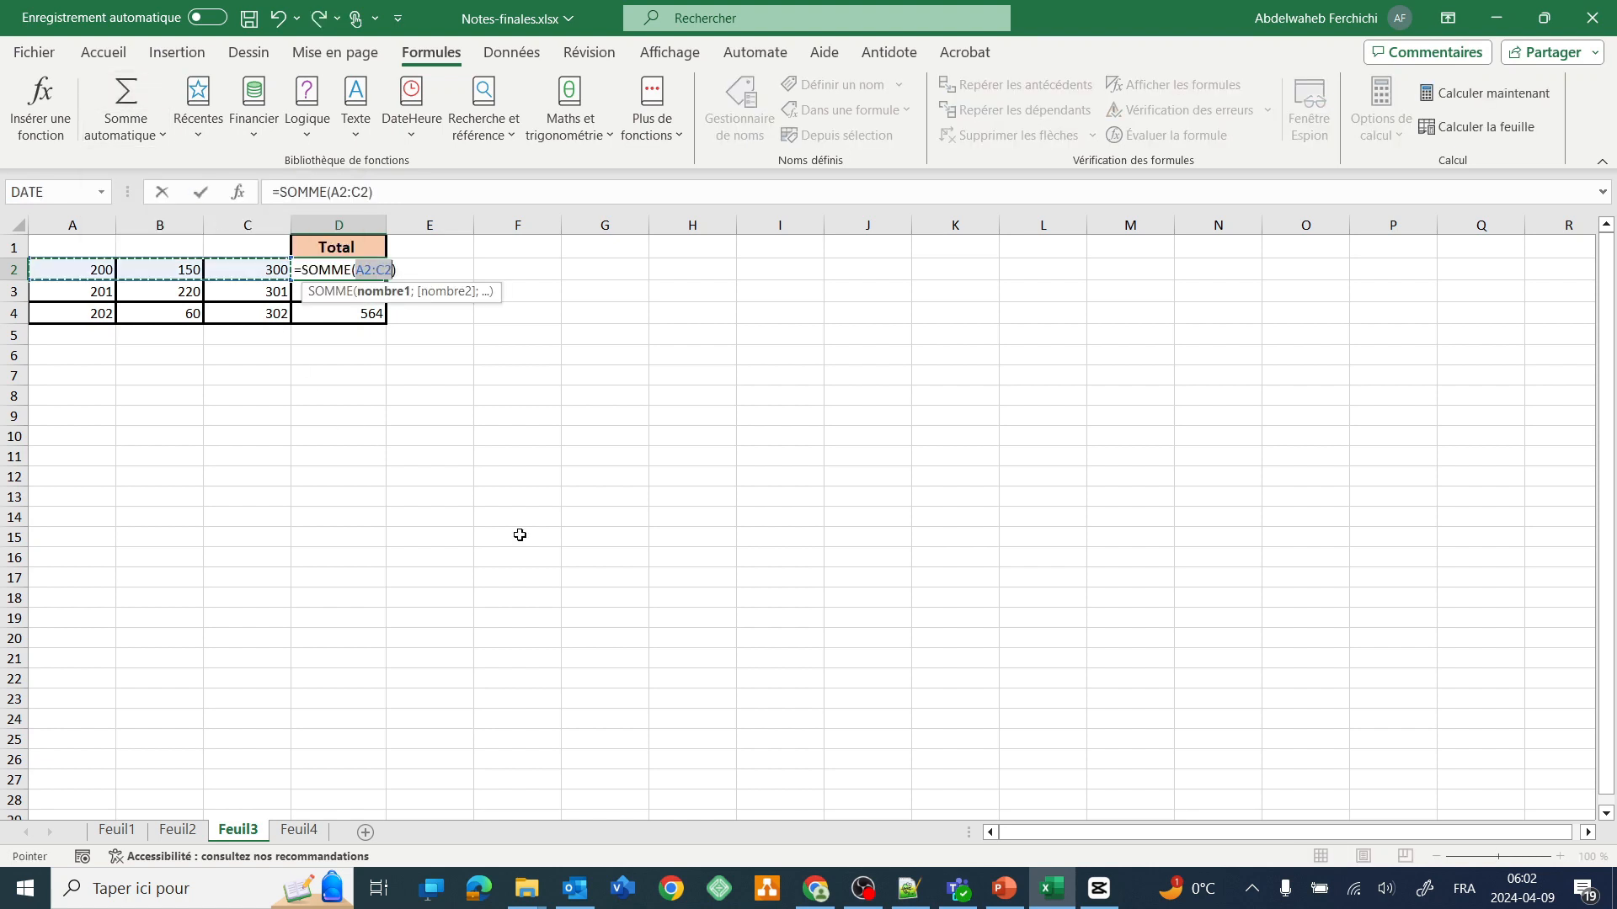
key("Return")
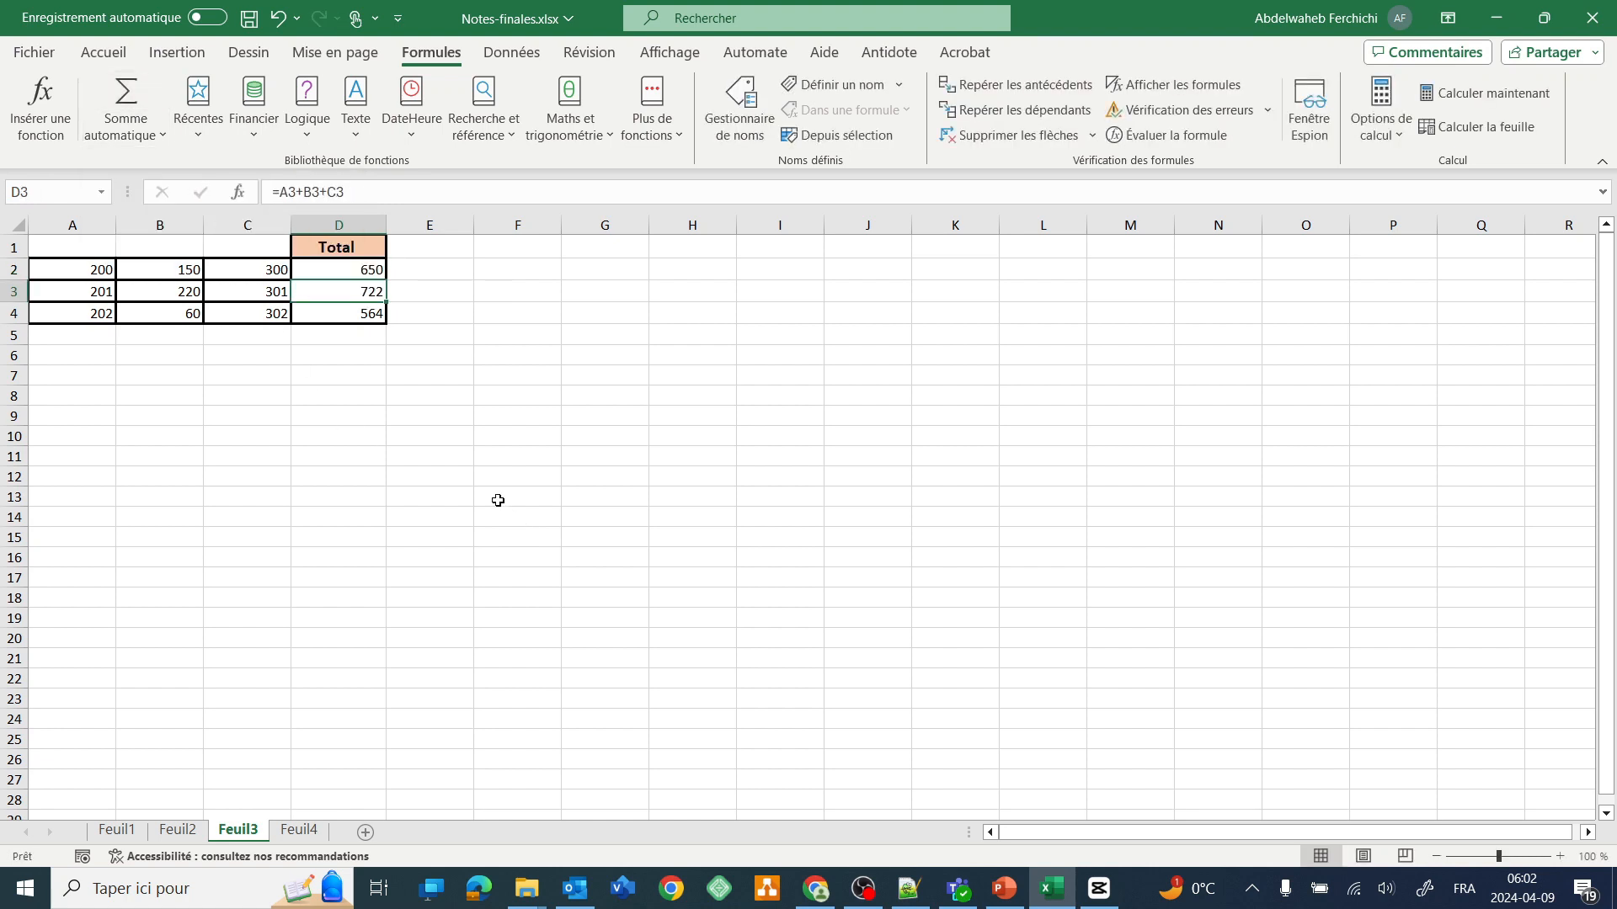
Fill the SOMME formula from D2 down to D4 and check the formulas in D3 and D4.
left_click(362, 271)
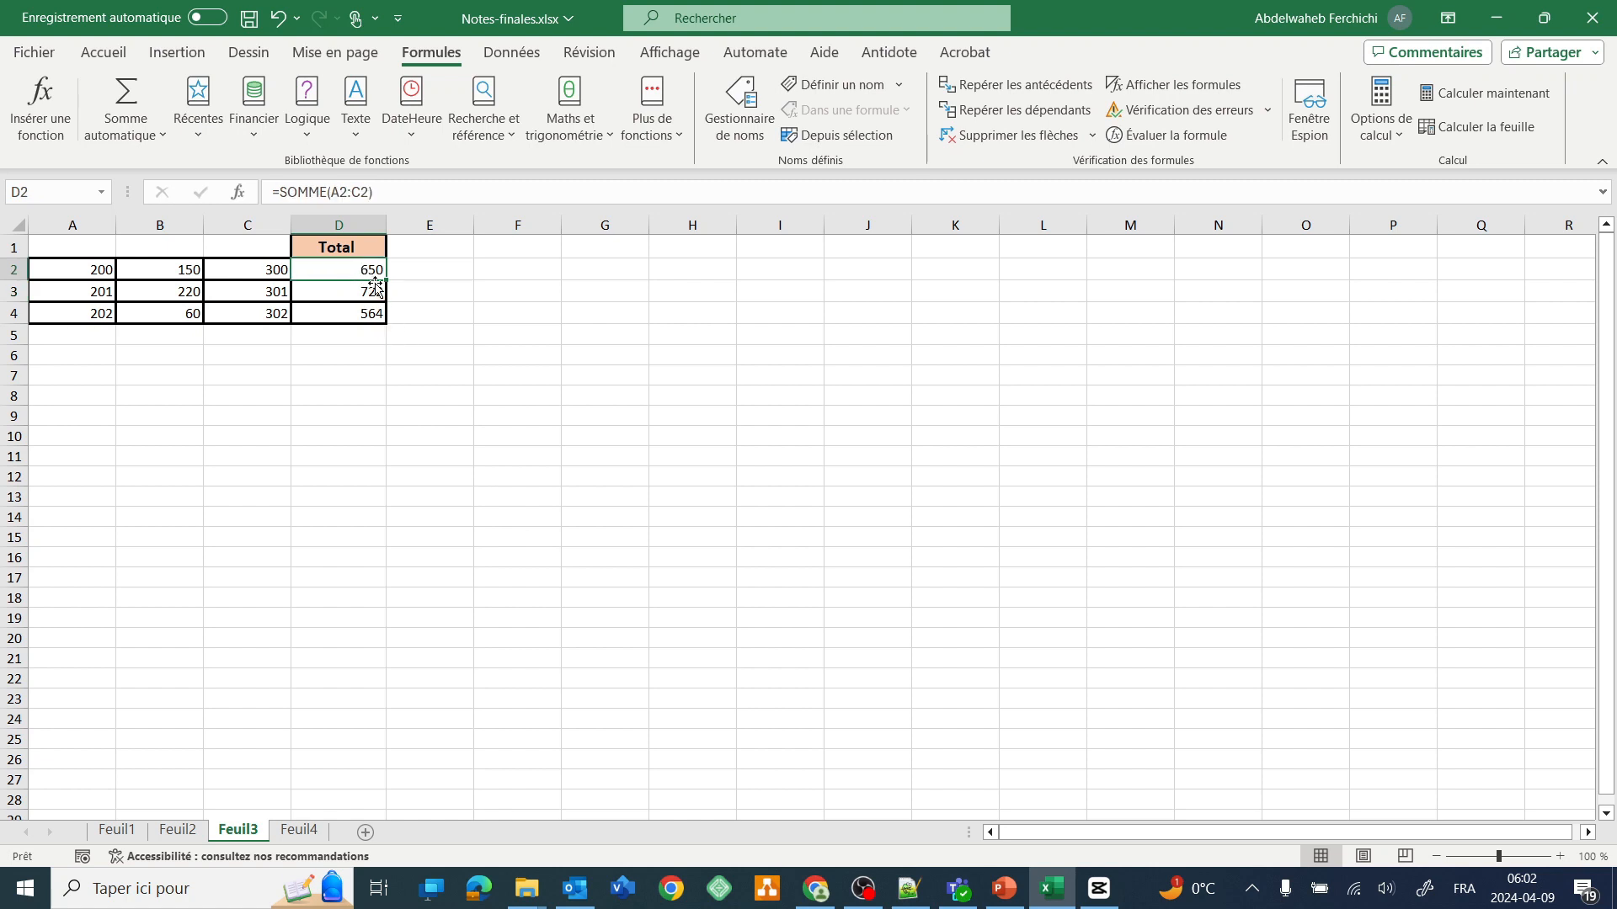
left_click_drag(387, 283, 384, 323)
left_click(357, 293)
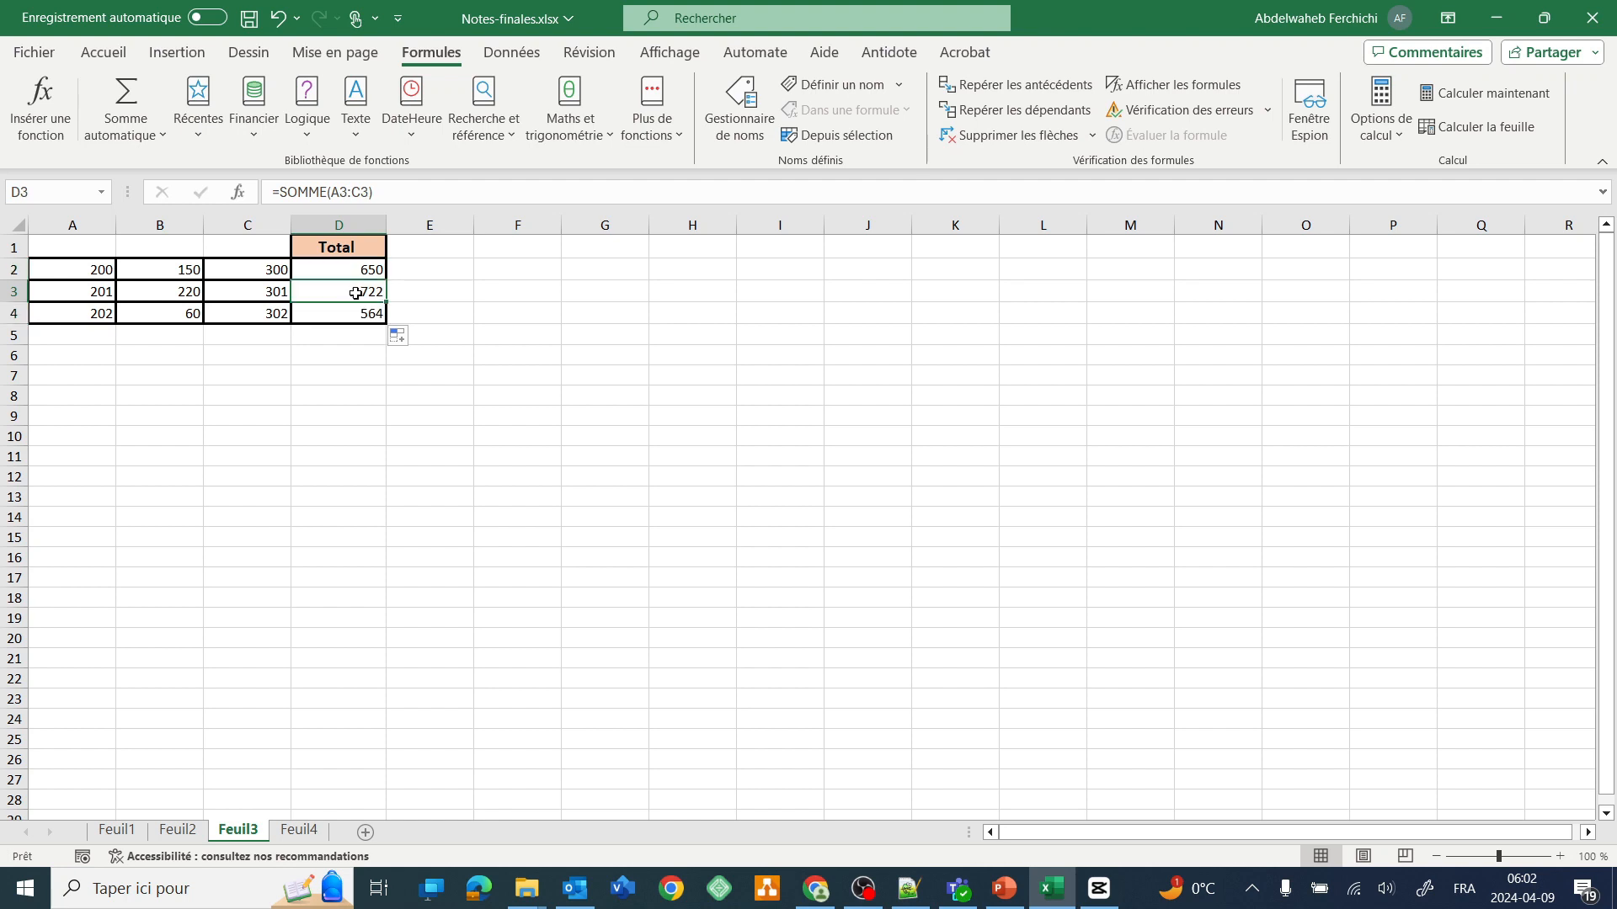
left_click(354, 311)
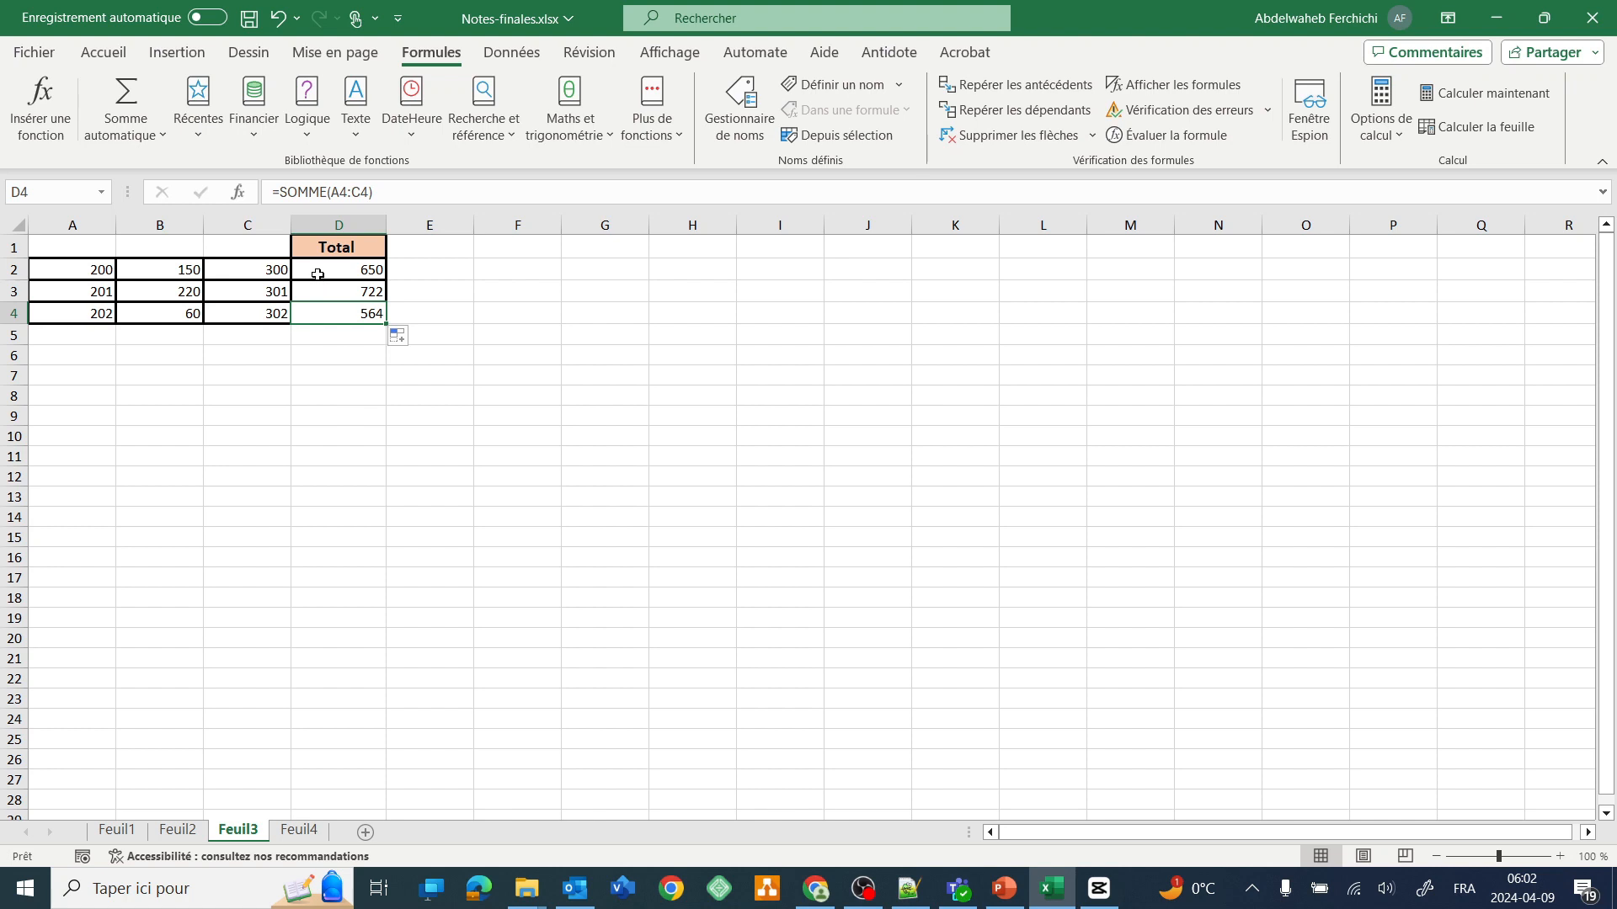
Clear the Total formulas from cells D2, D3 and D4.
double_click(317, 274)
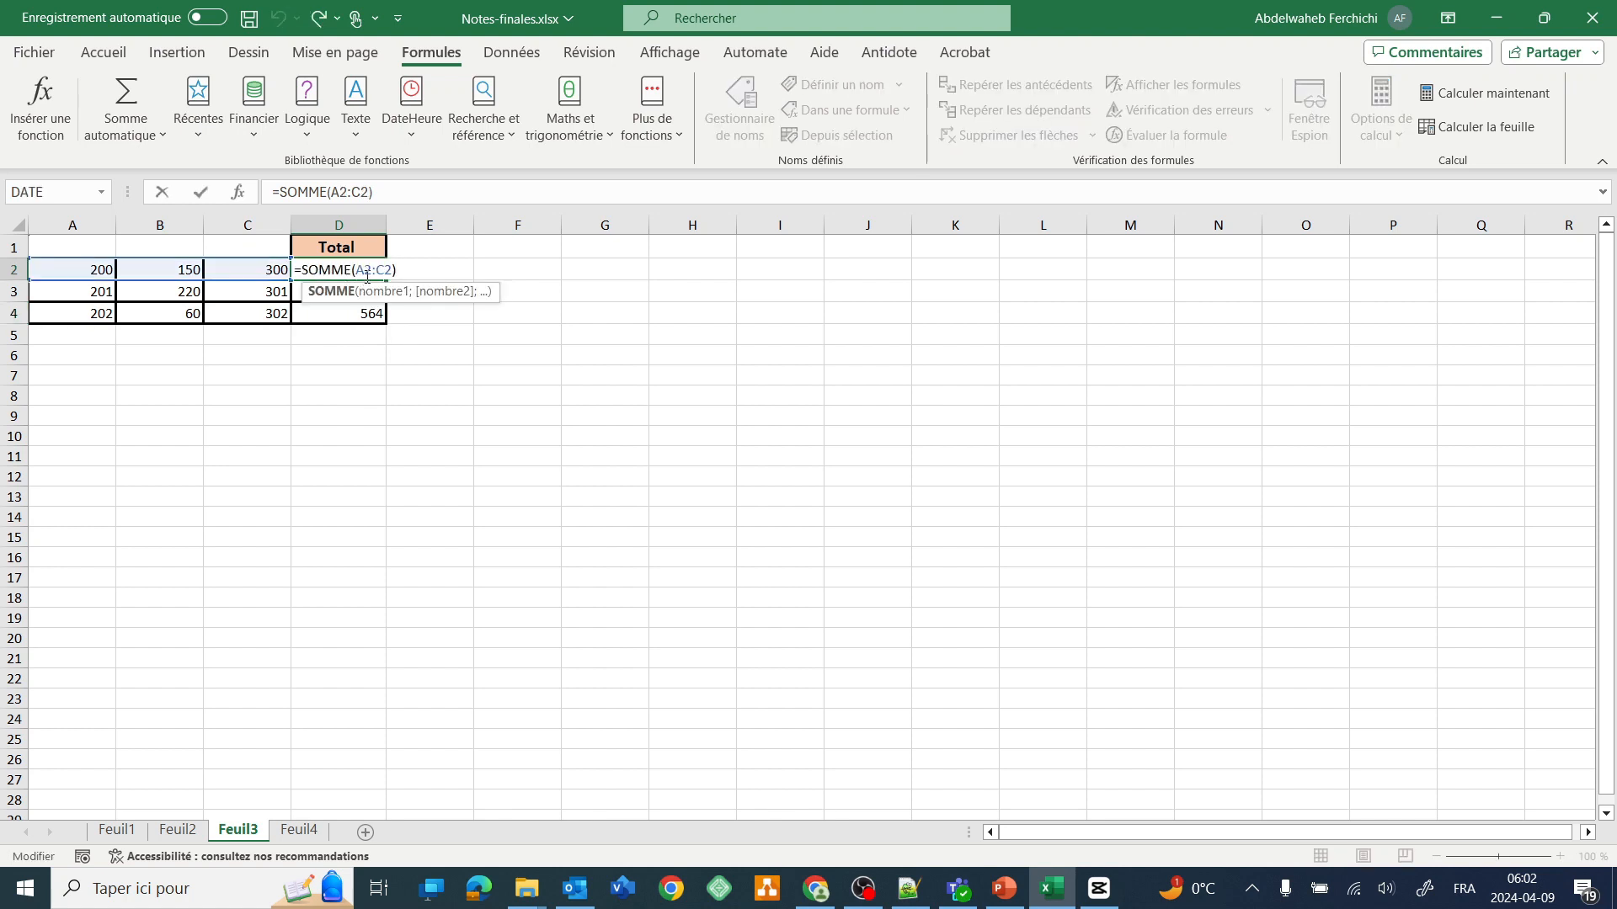
left_click_drag(398, 270, 250, 272)
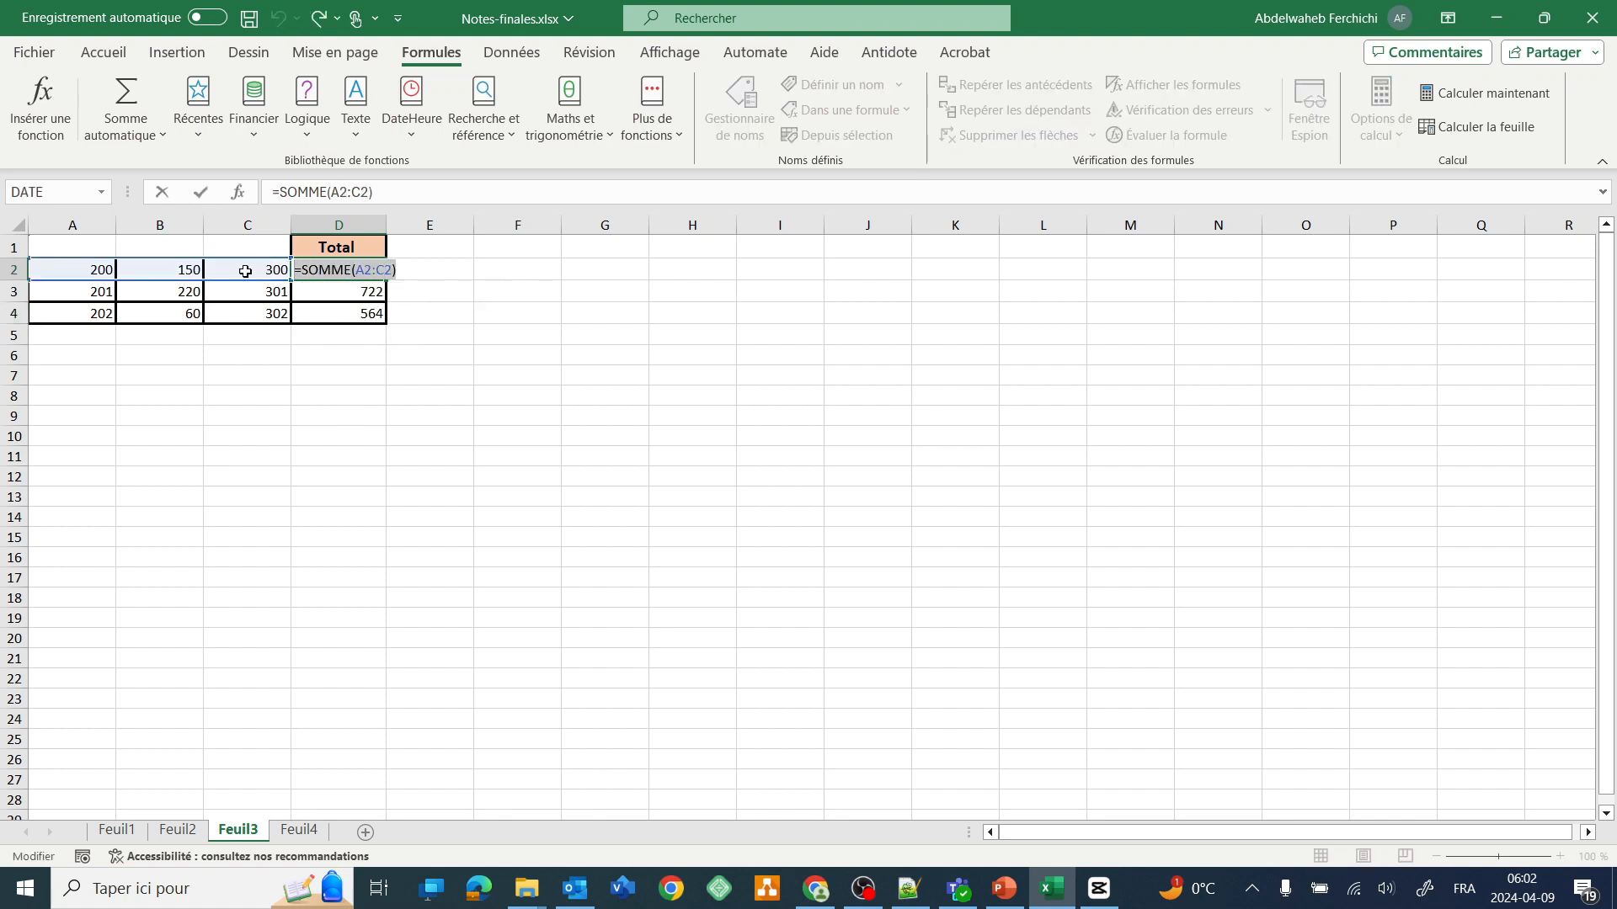
key("Delete")
left_click(256, 421)
key("Escape")
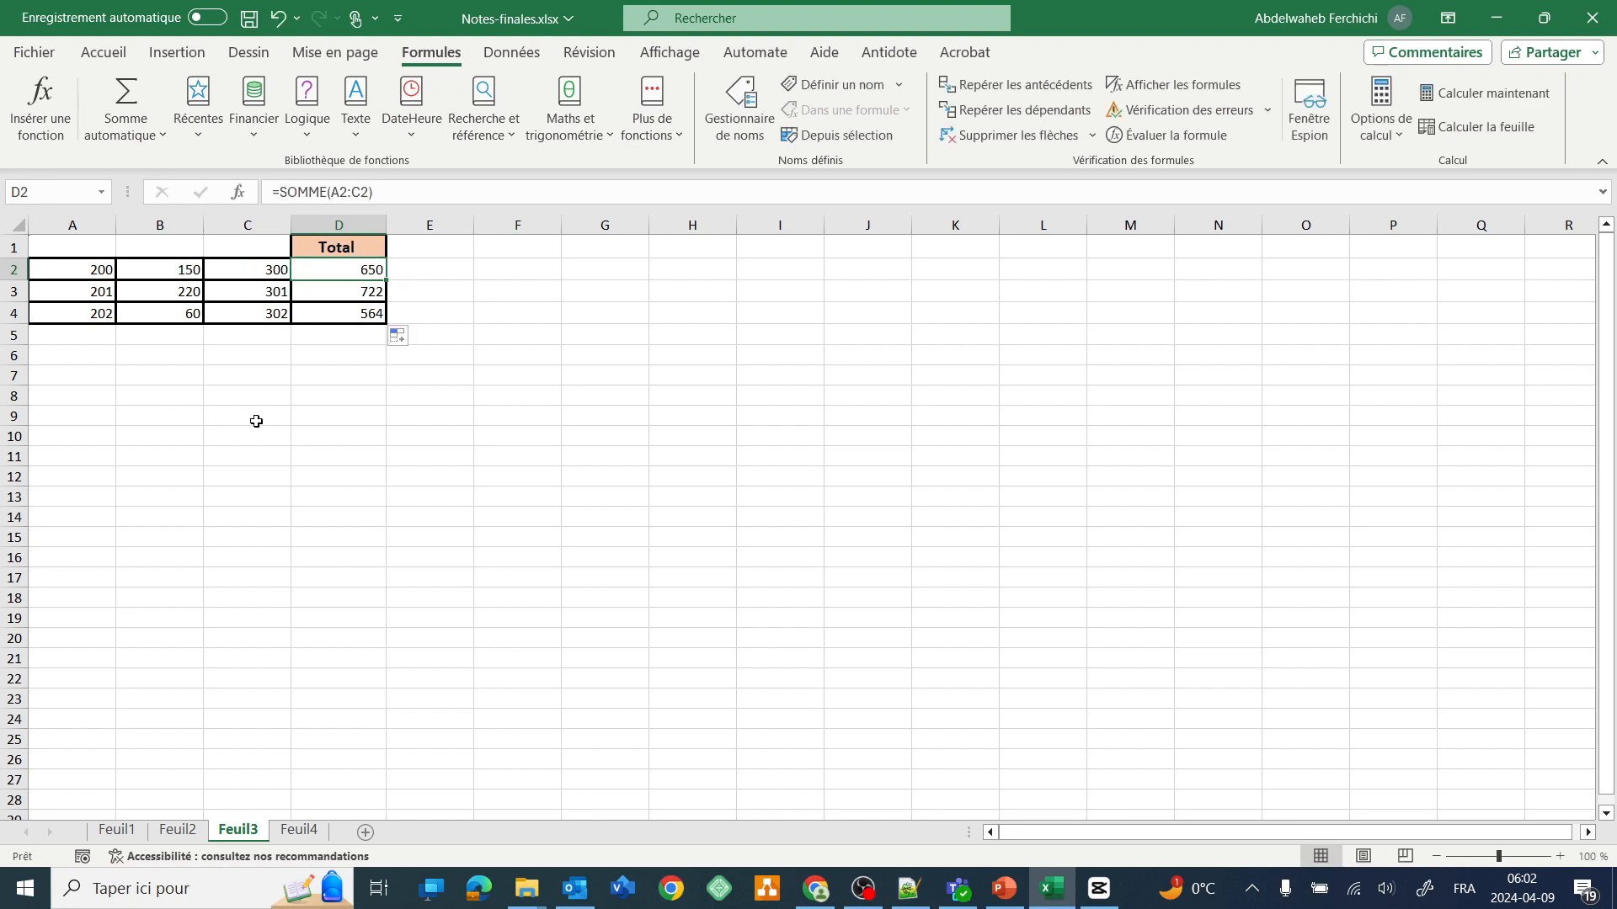
key("Delete")
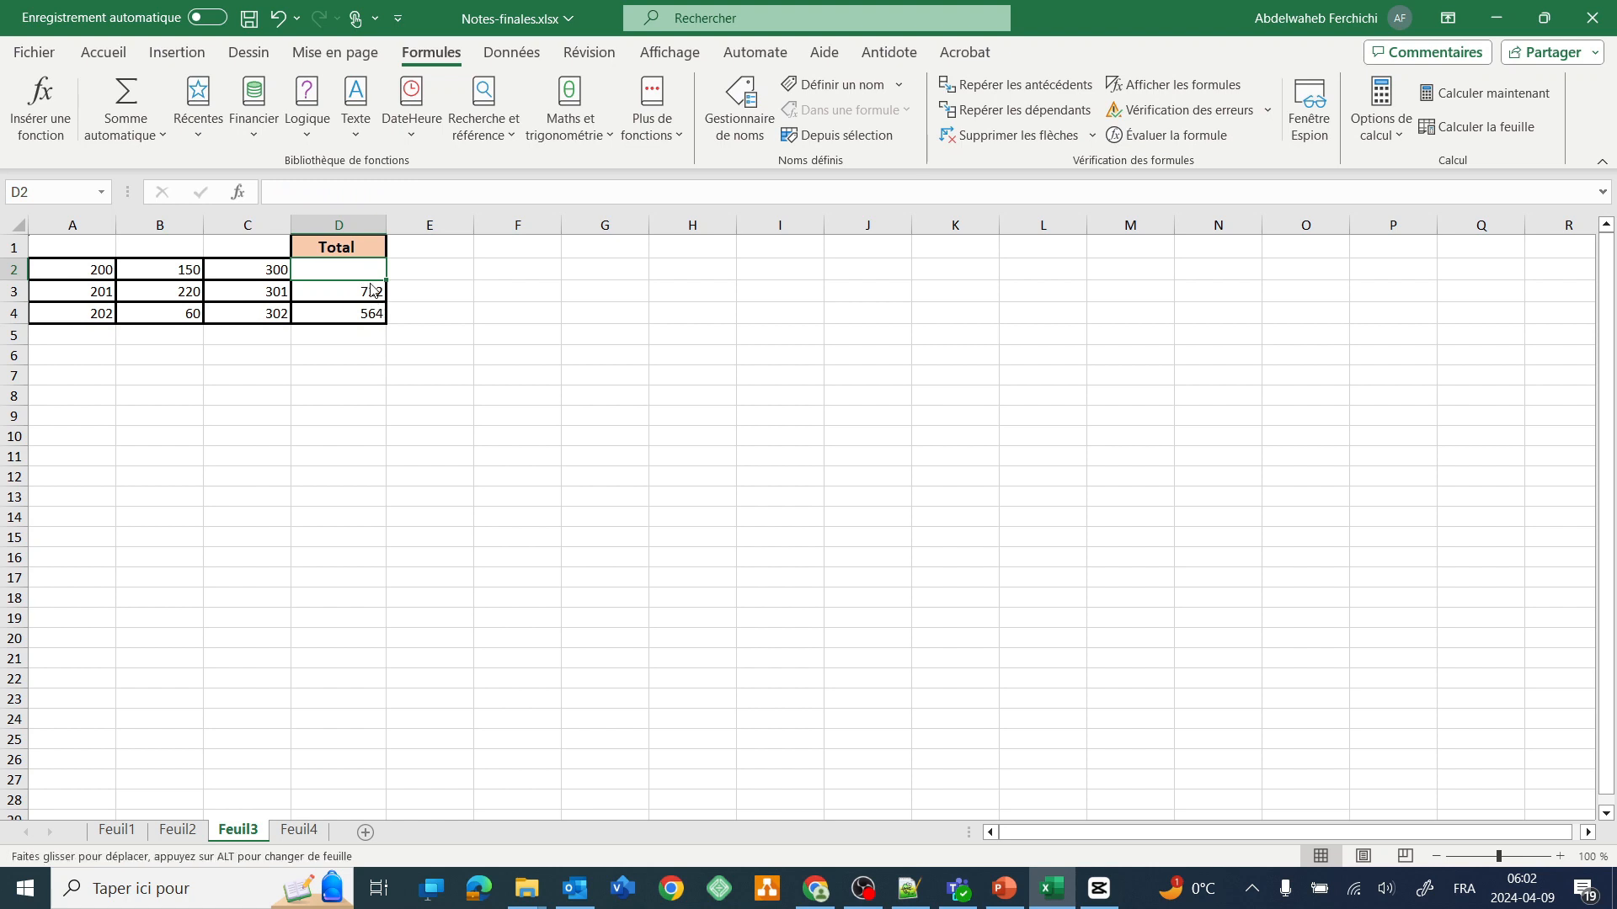
left_click(372, 291)
key("Delete")
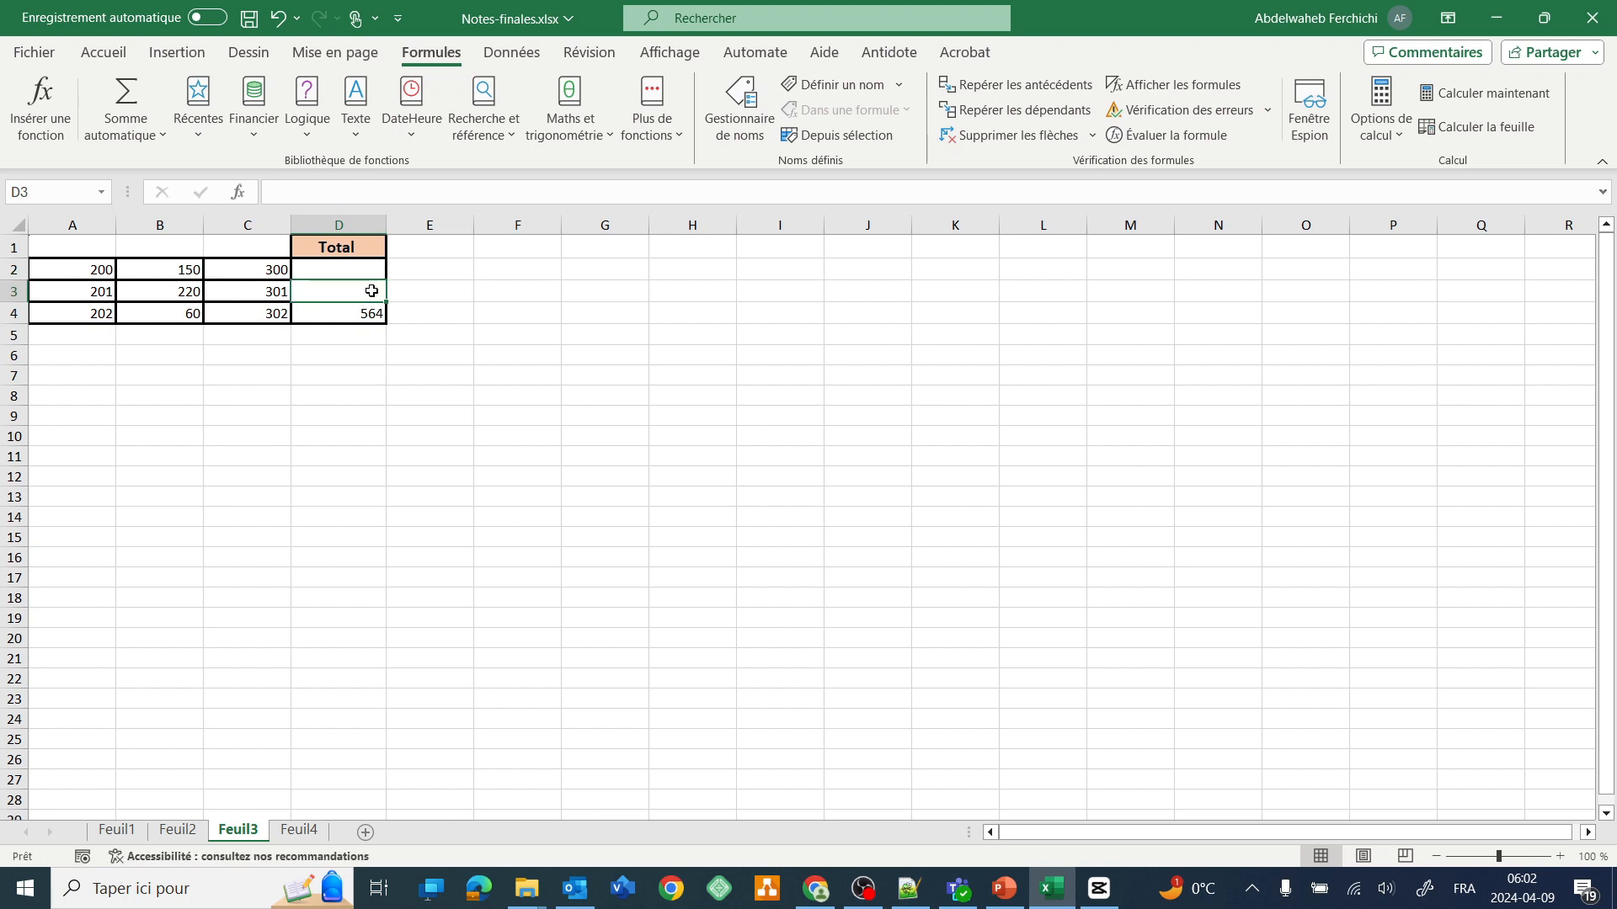
left_click(363, 316)
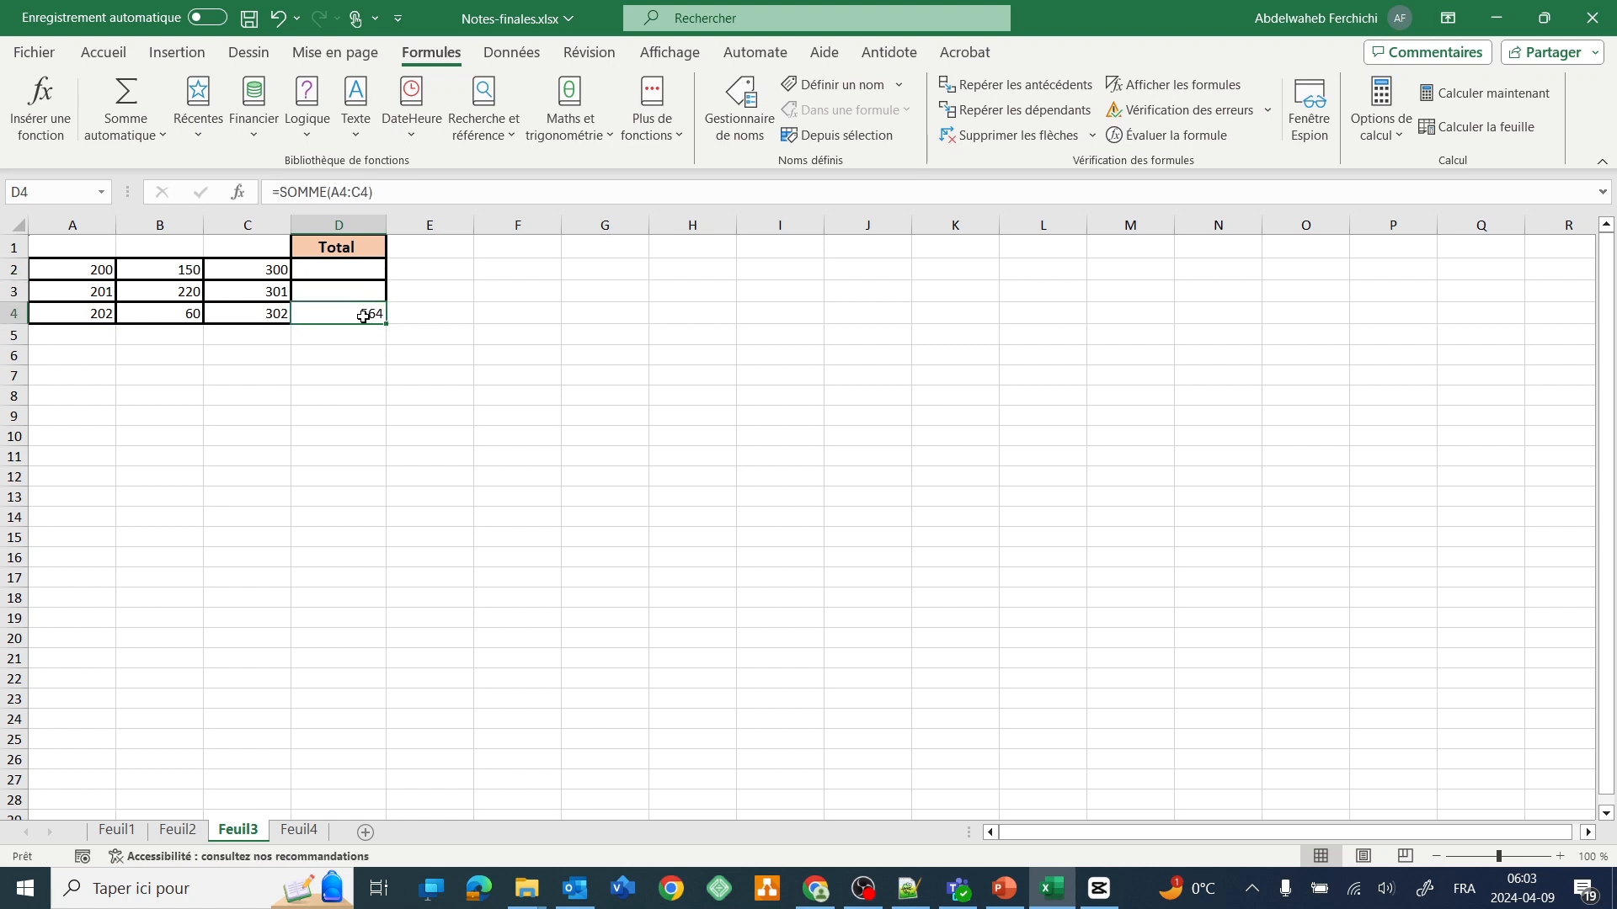
key("Delete")
Try to enter =SOMME() with empty parentheses in cell D2, keeping the formula open for editing.
left_click(333, 267)
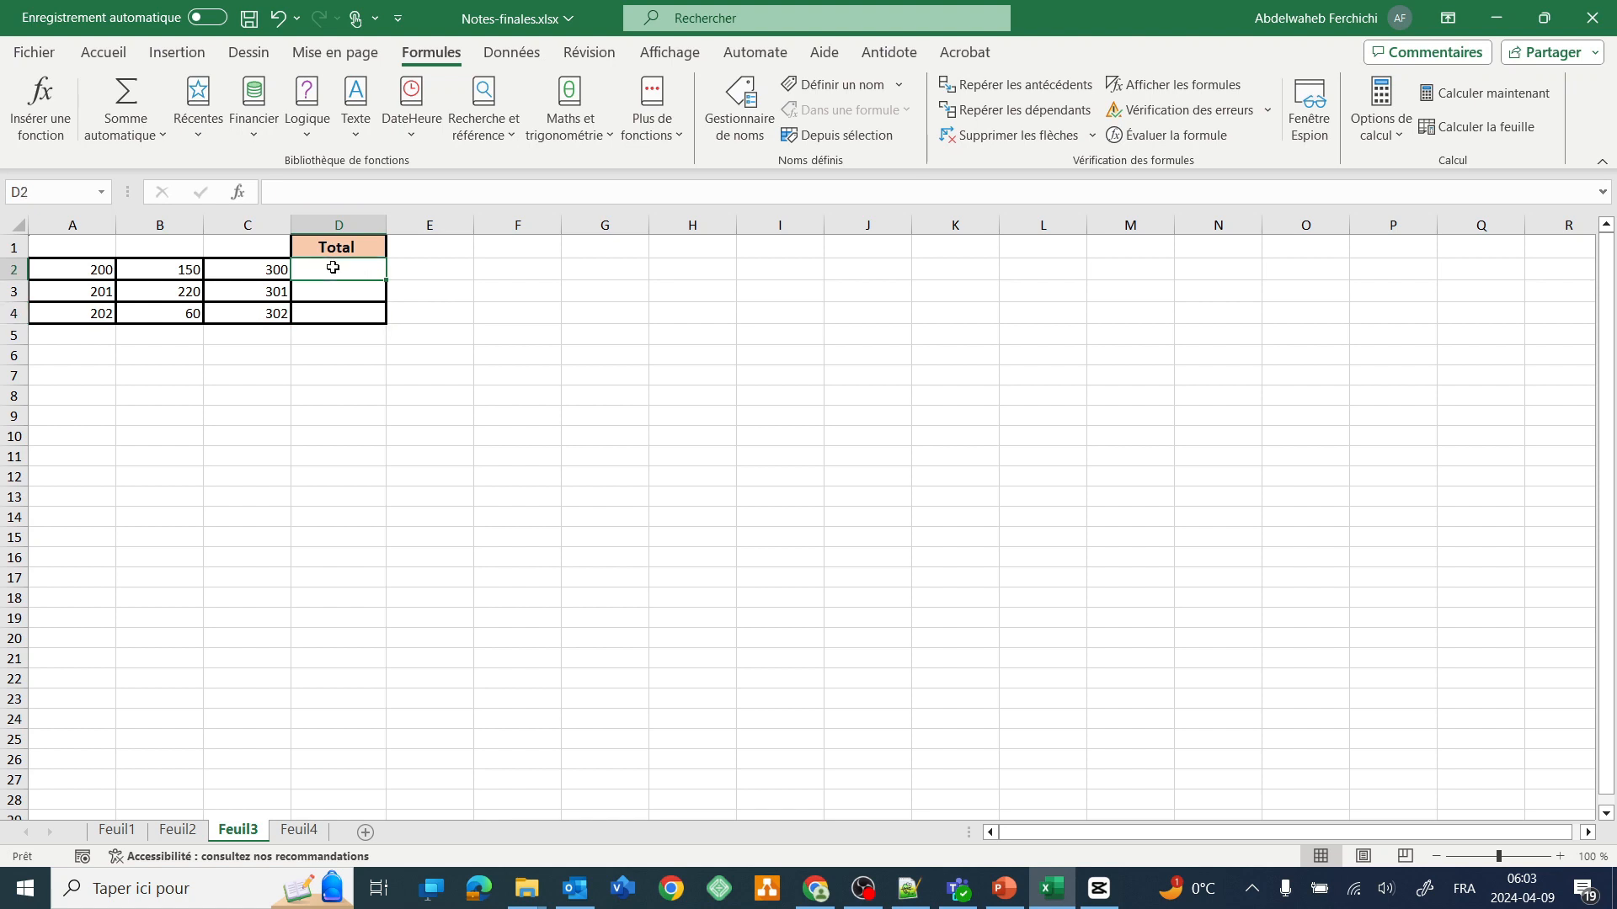
type("=")
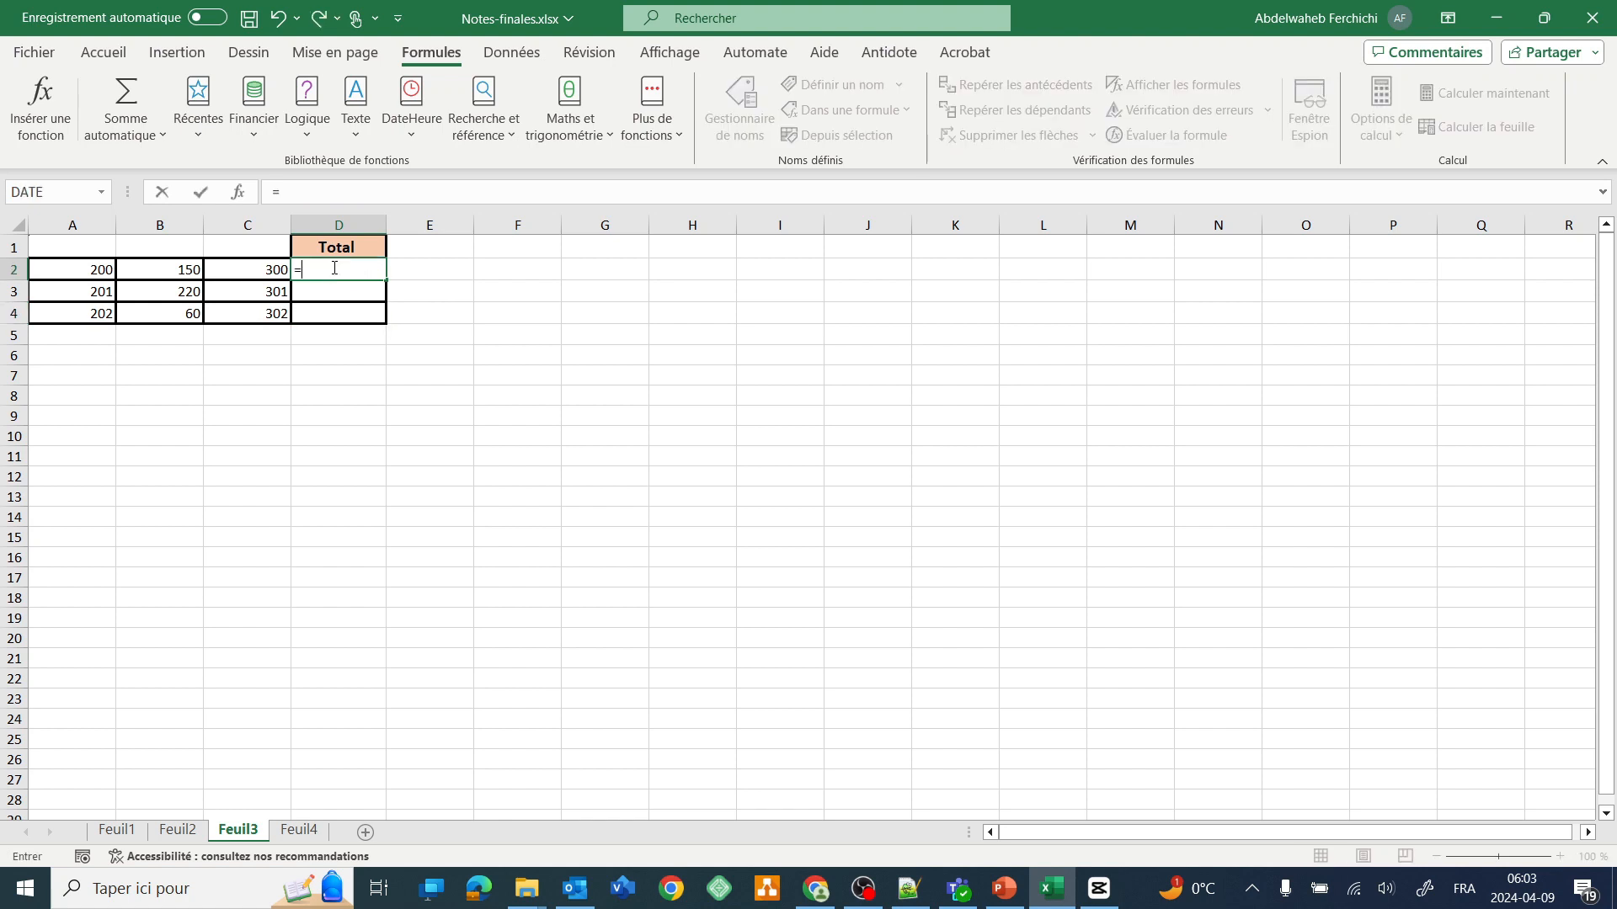
type("SOMME")
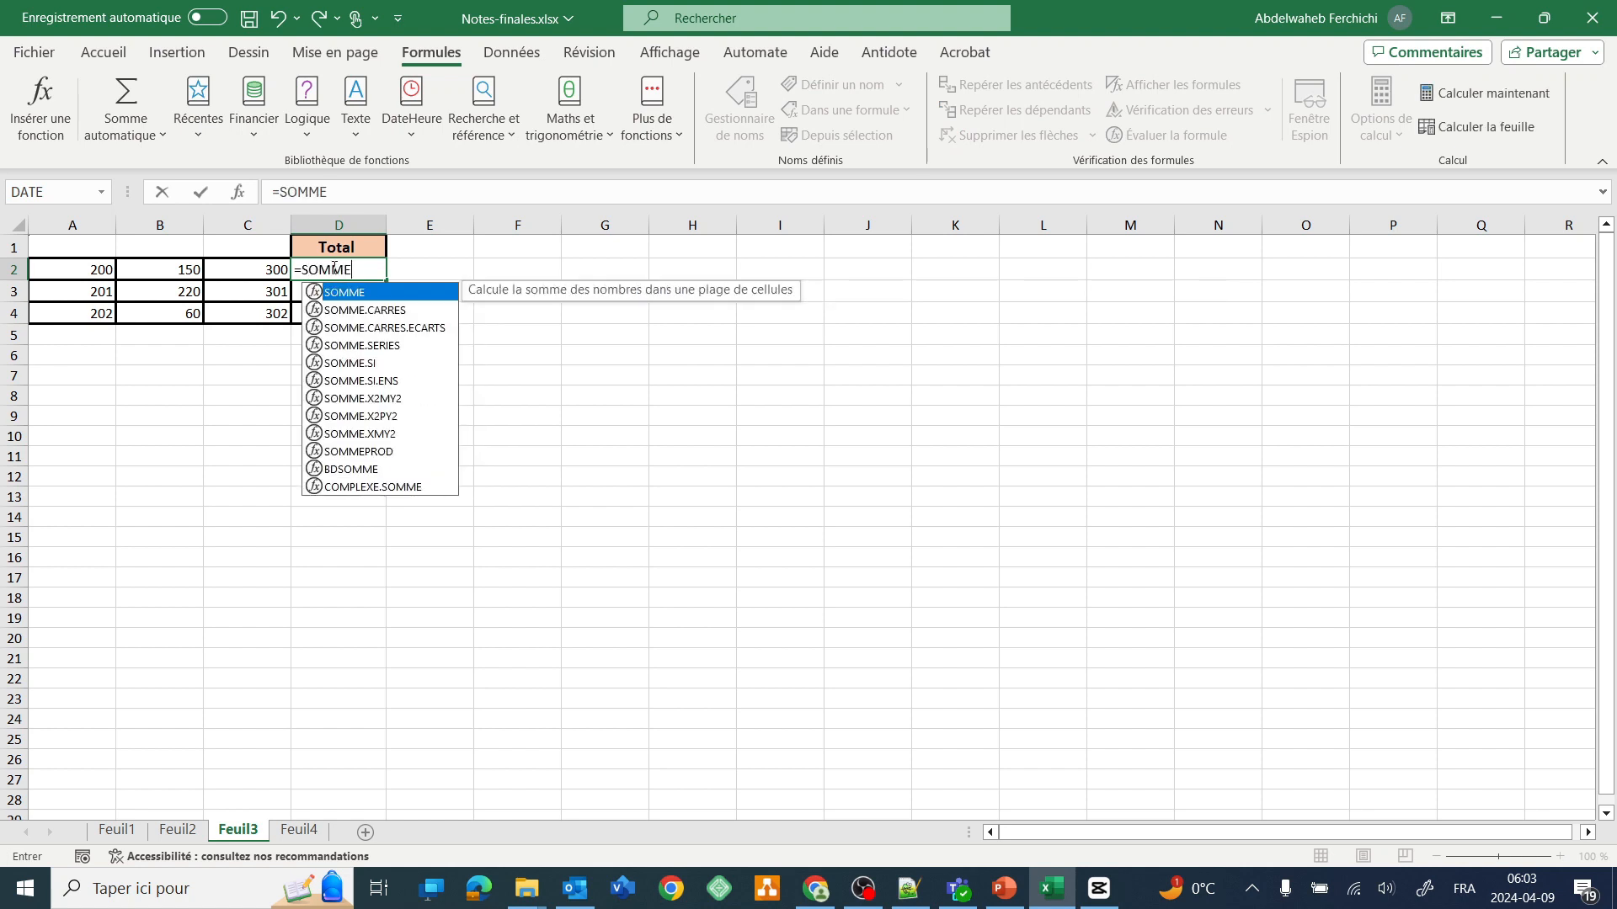
type("()")
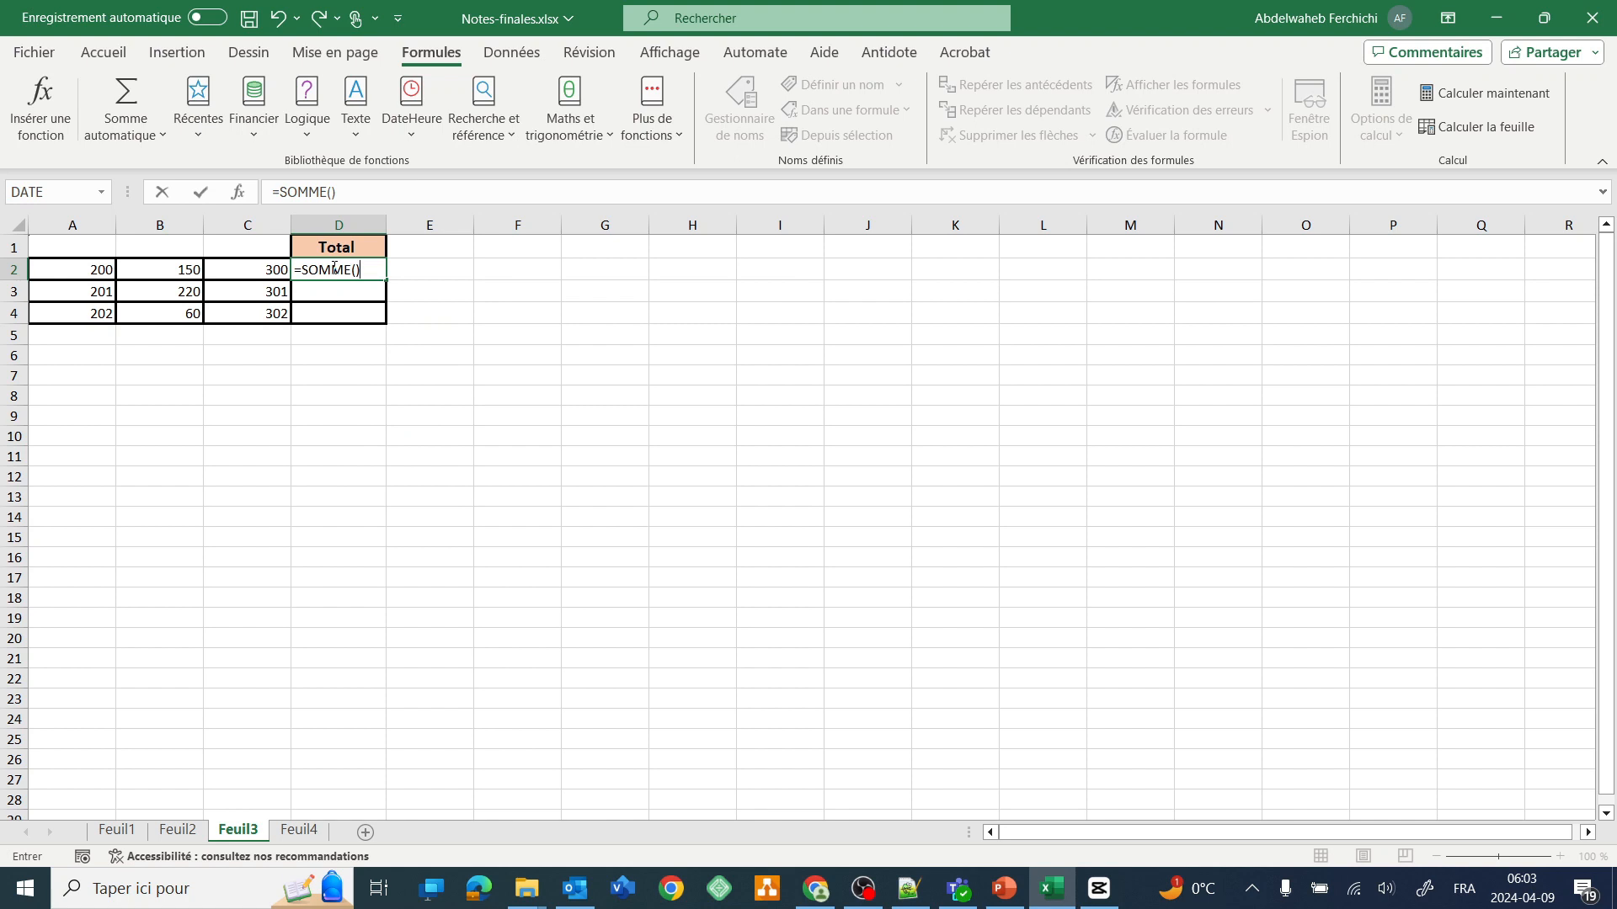
key("Return")
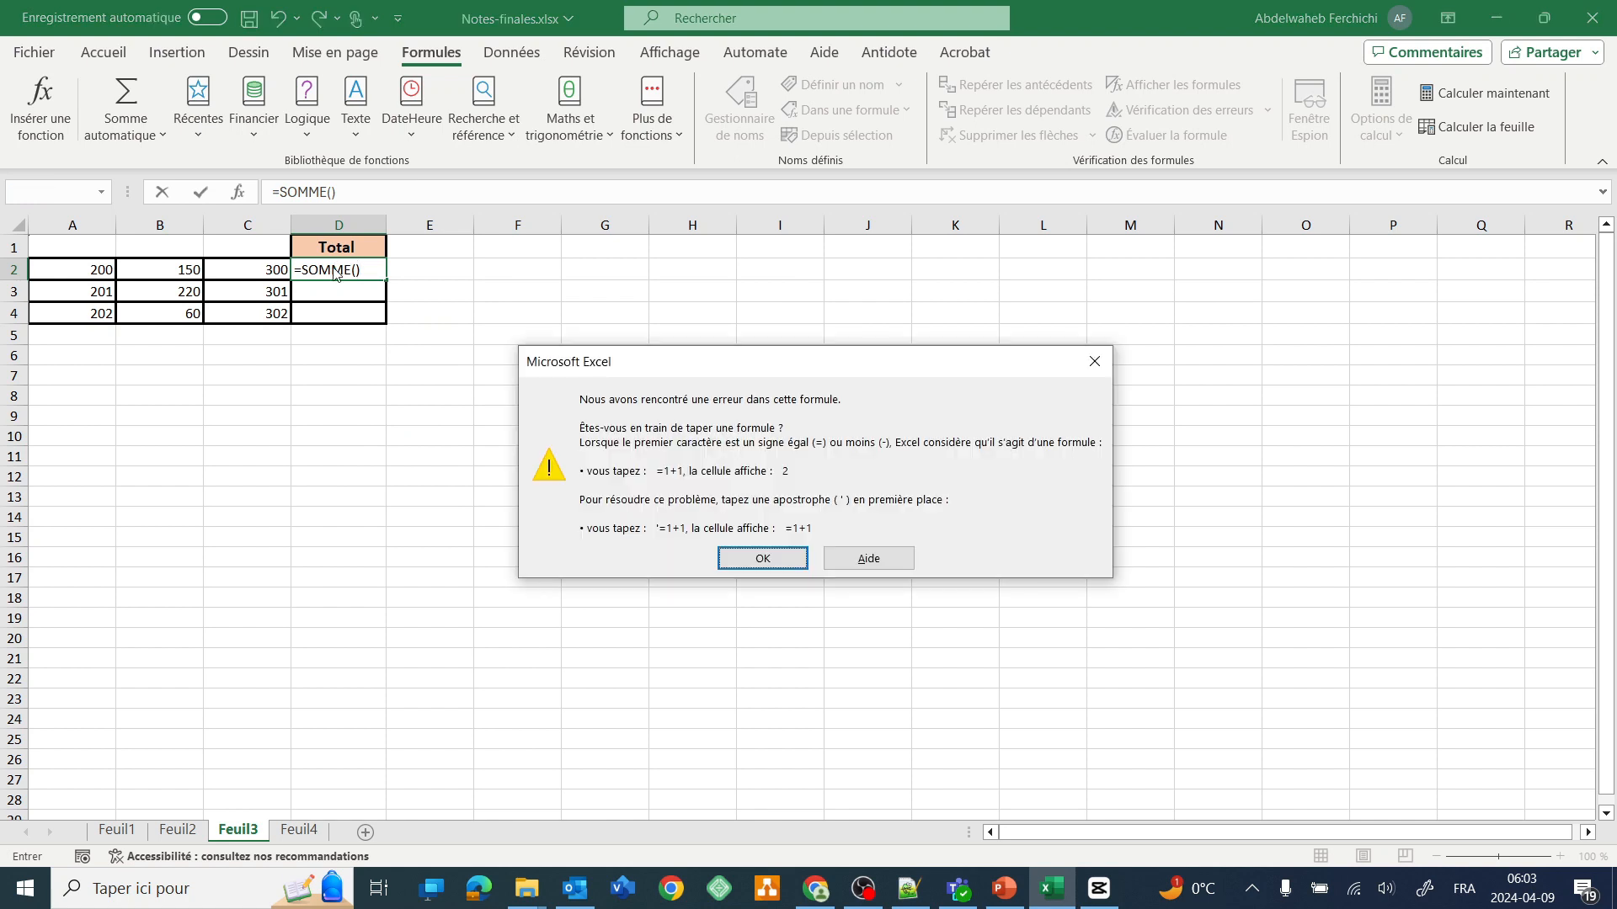
left_click(747, 560)
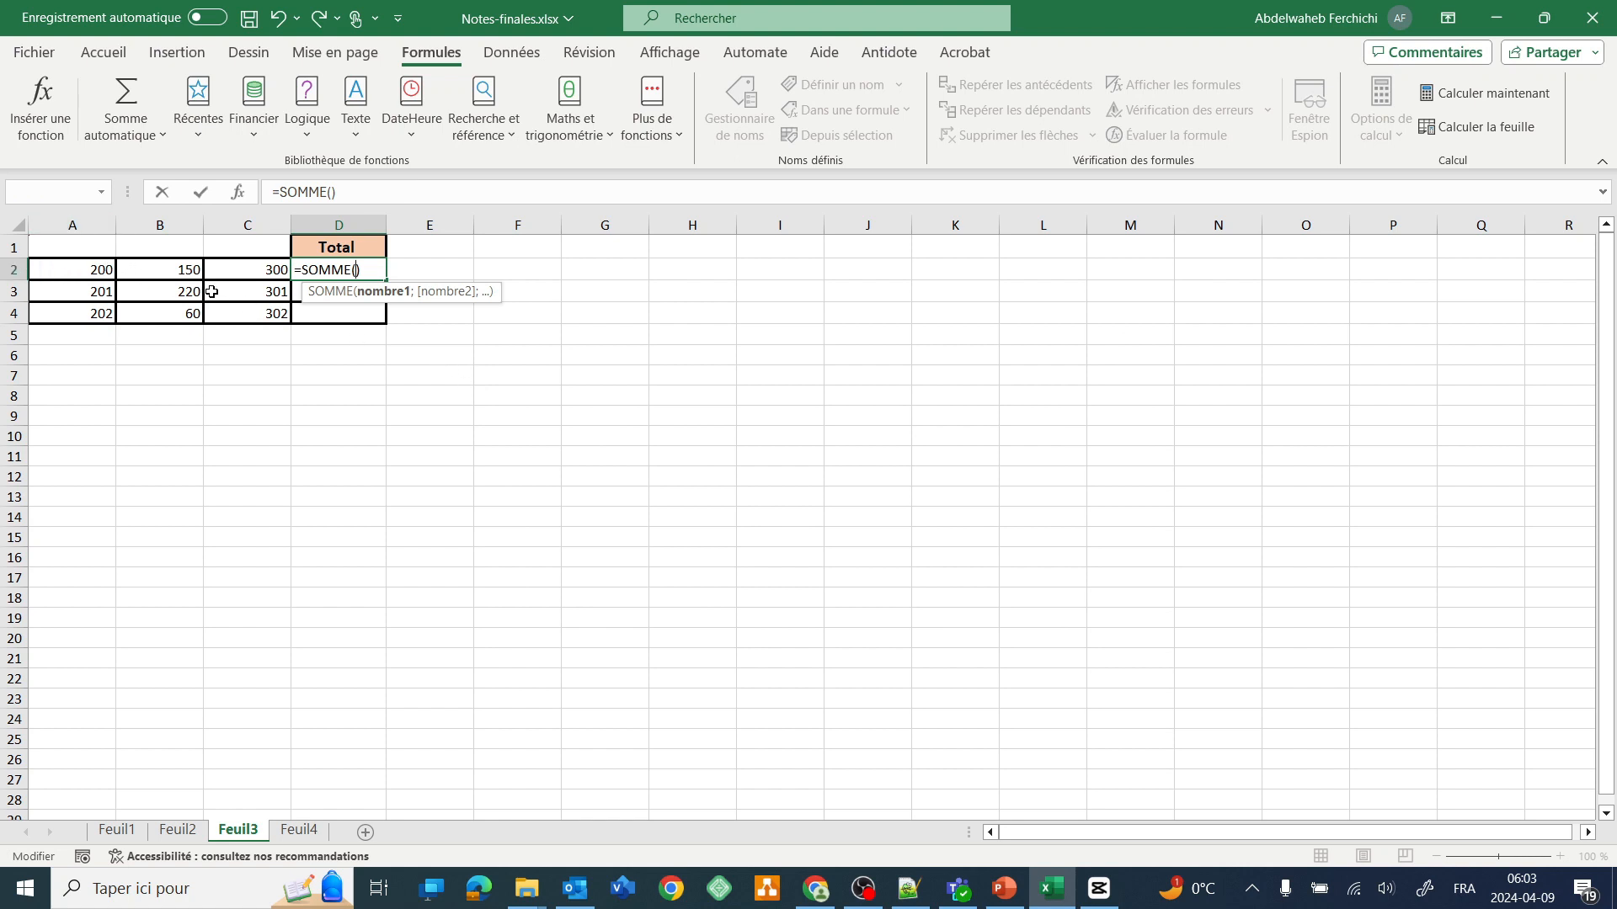
Complete D2's SOMME formula with the range A2:C2 and fill it down to D4.
type("A")
key("Down")
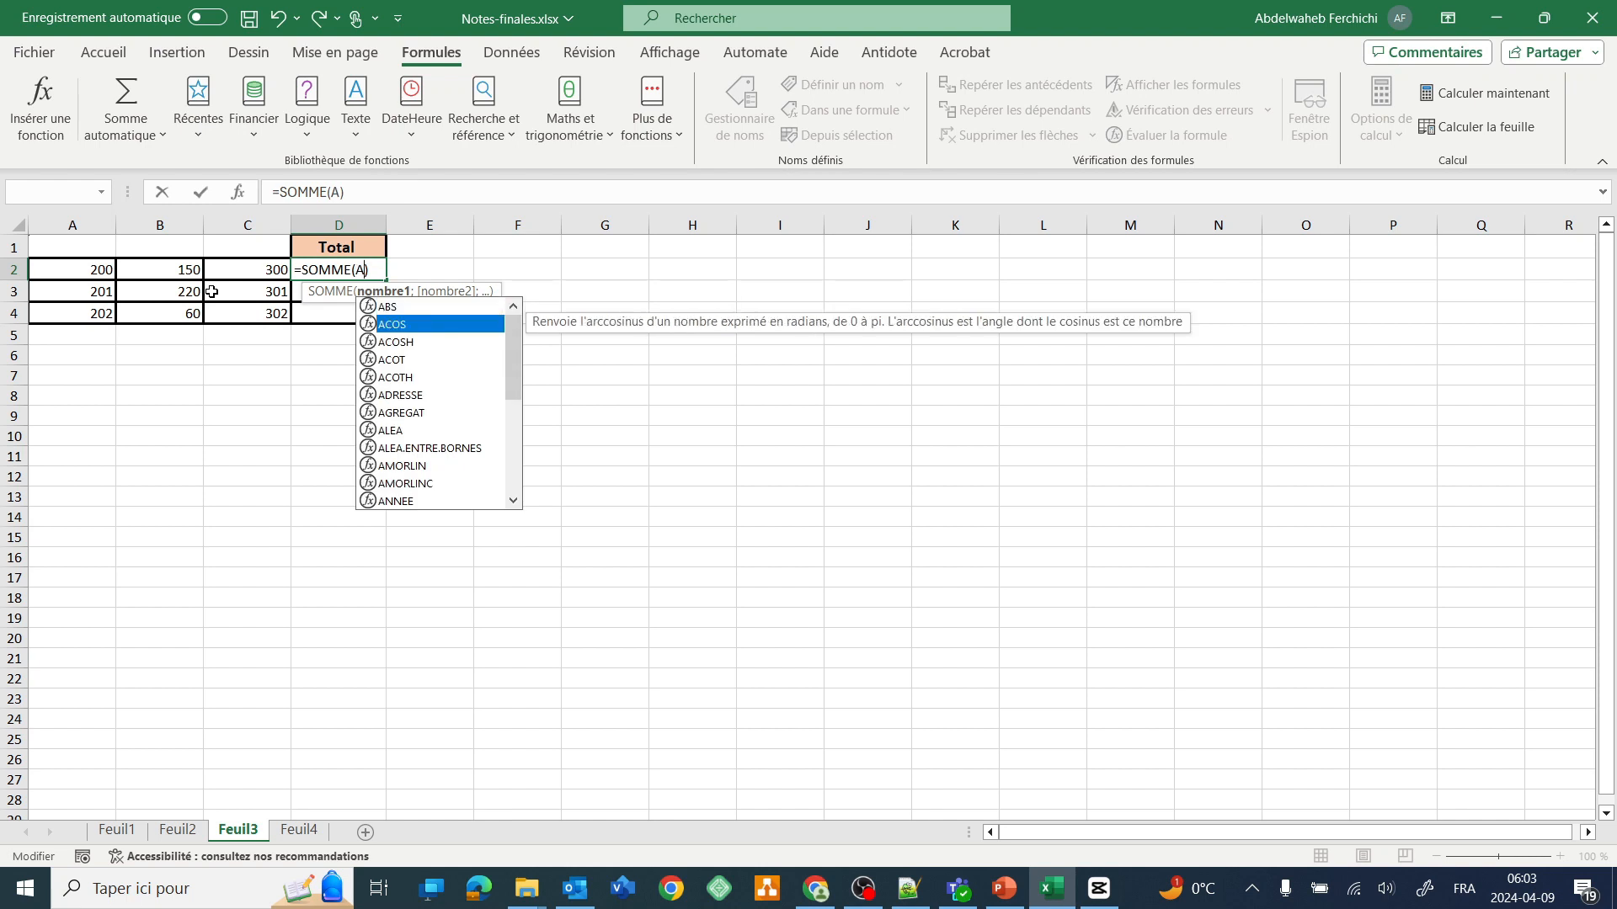
type("2:")
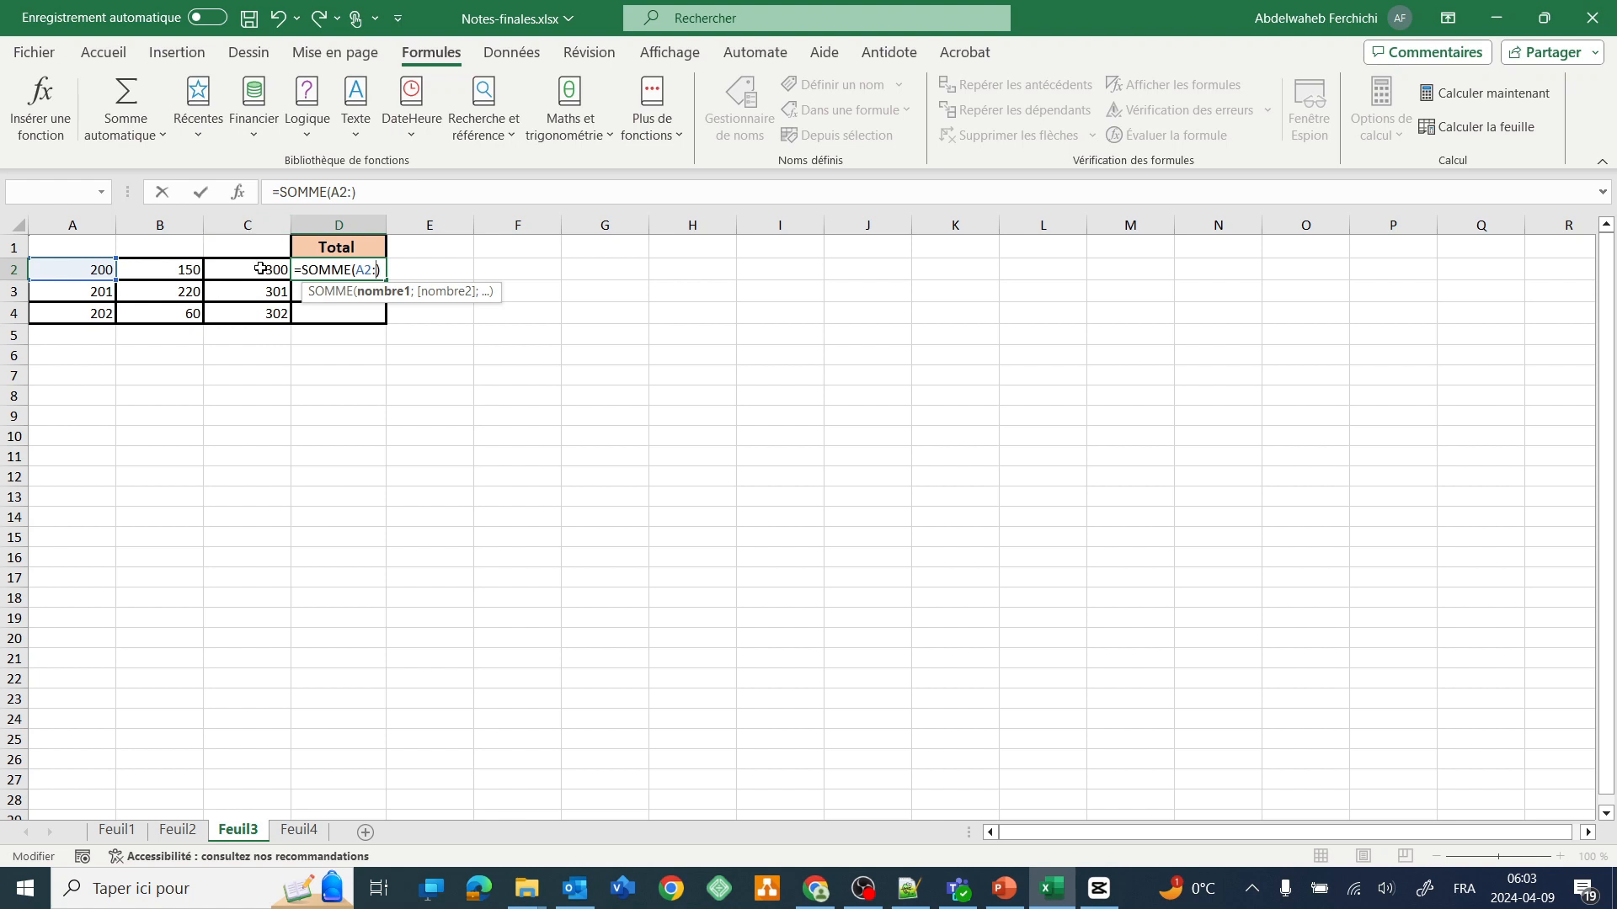
type("C2")
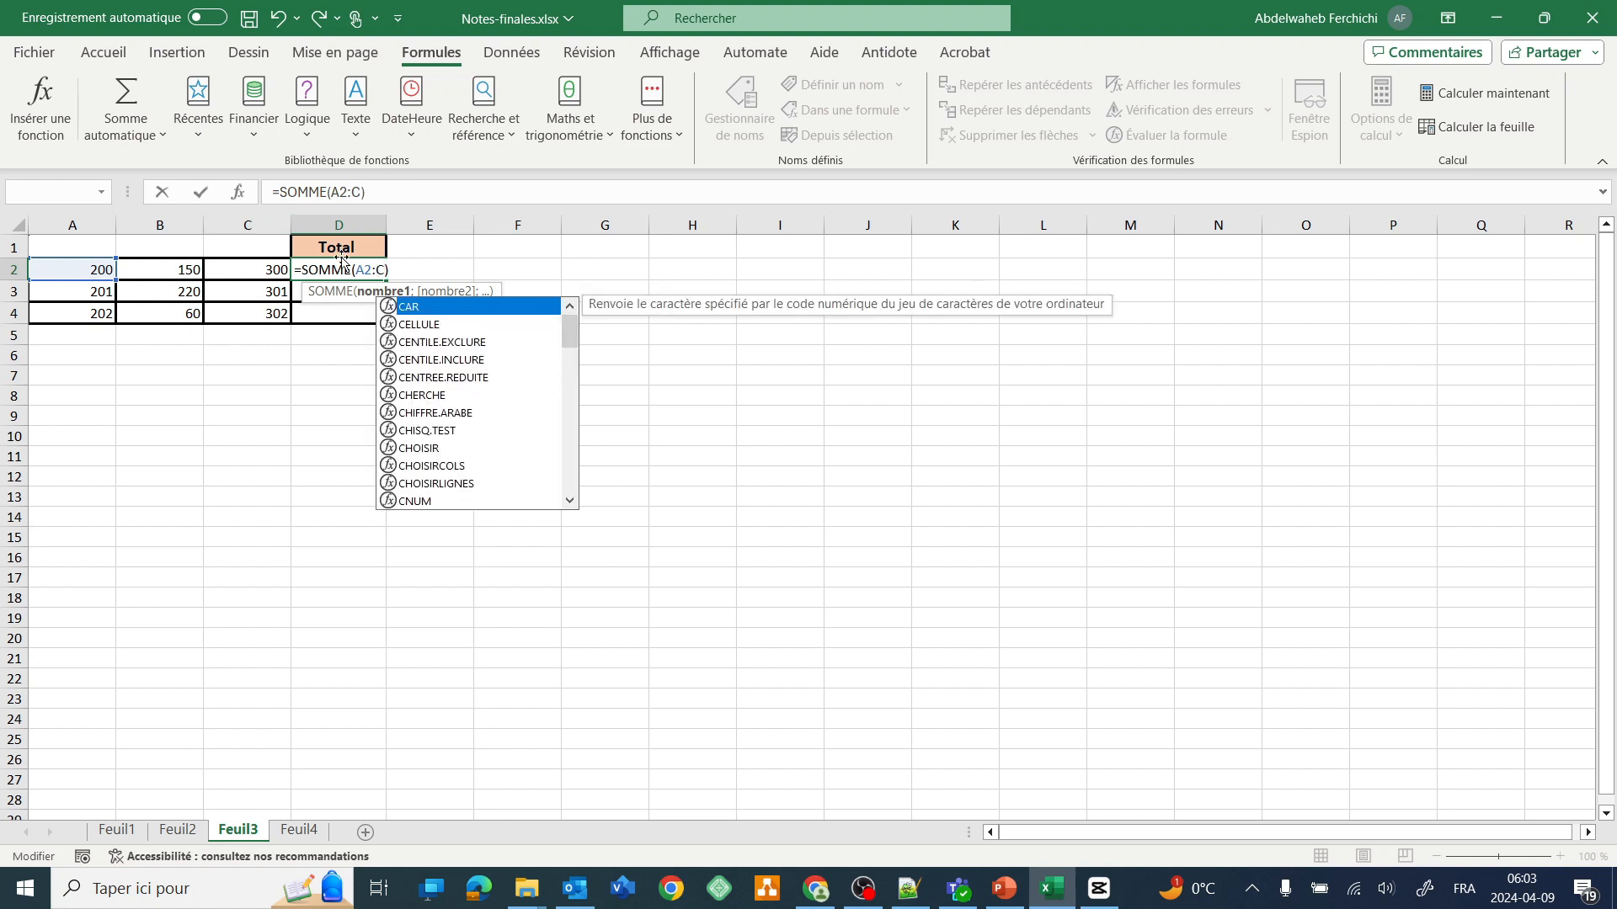
type(")")
key("Return")
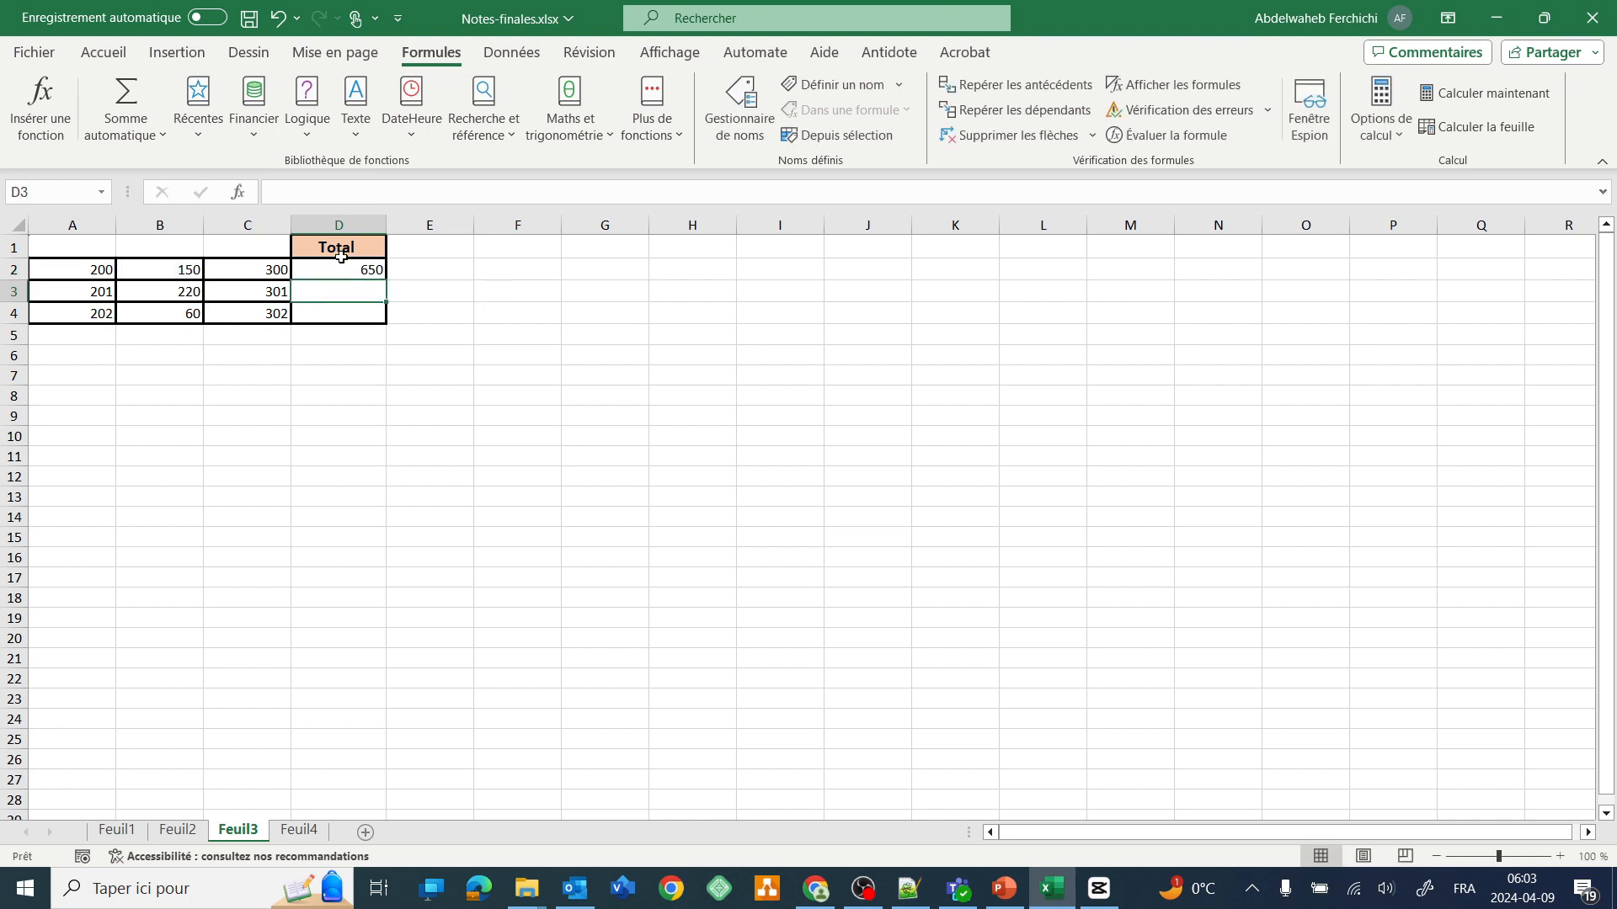
left_click(375, 272)
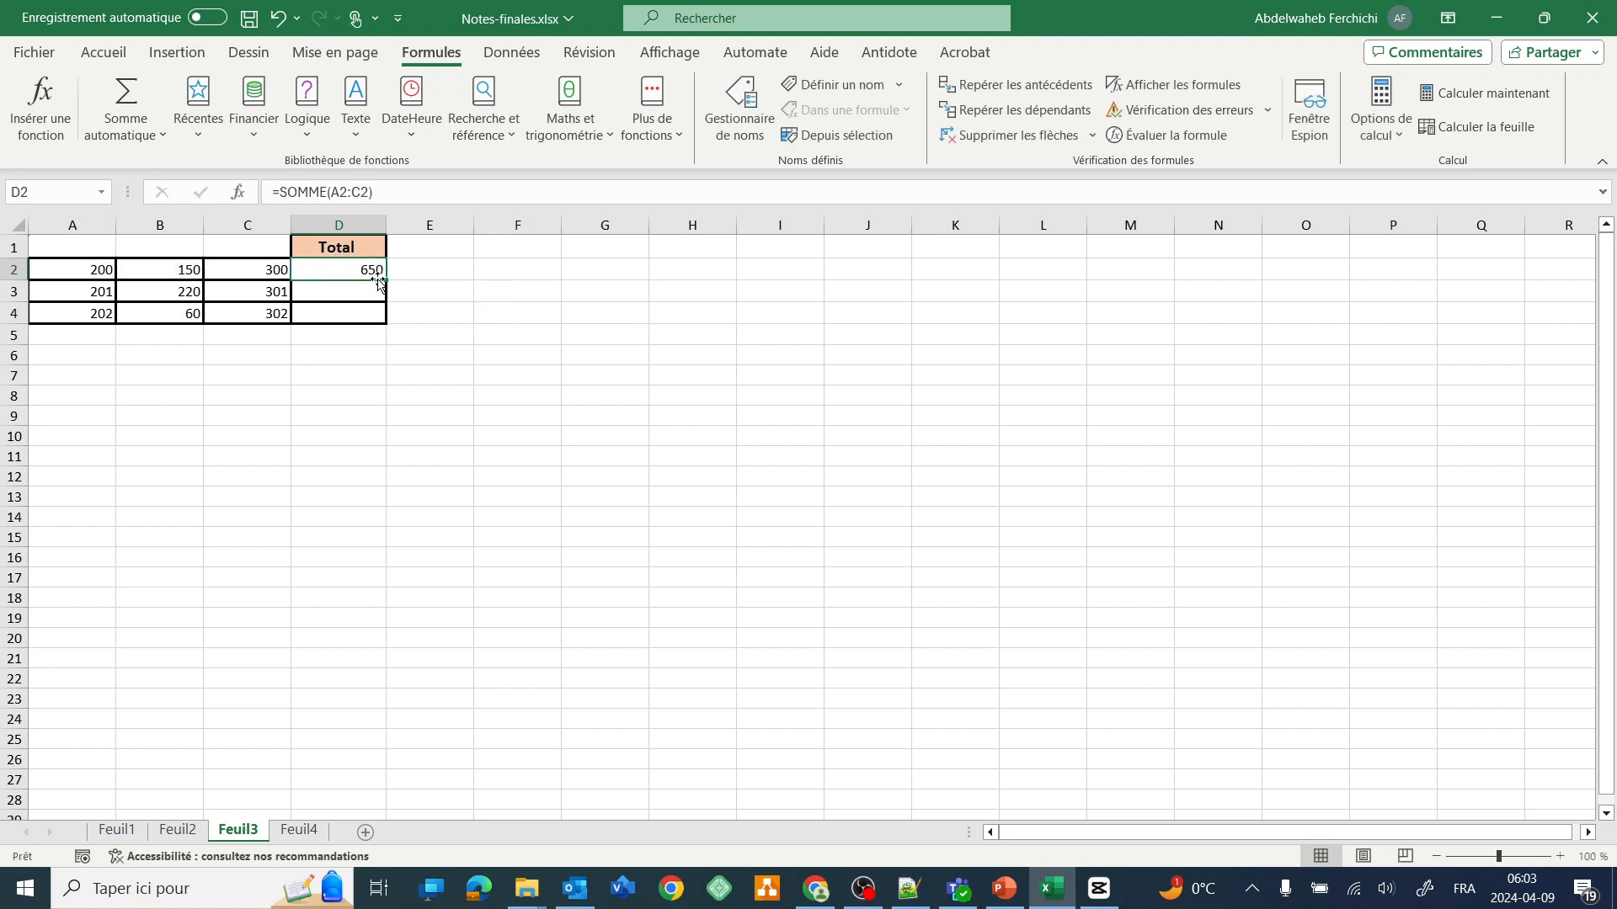
left_click_drag(385, 281, 388, 326)
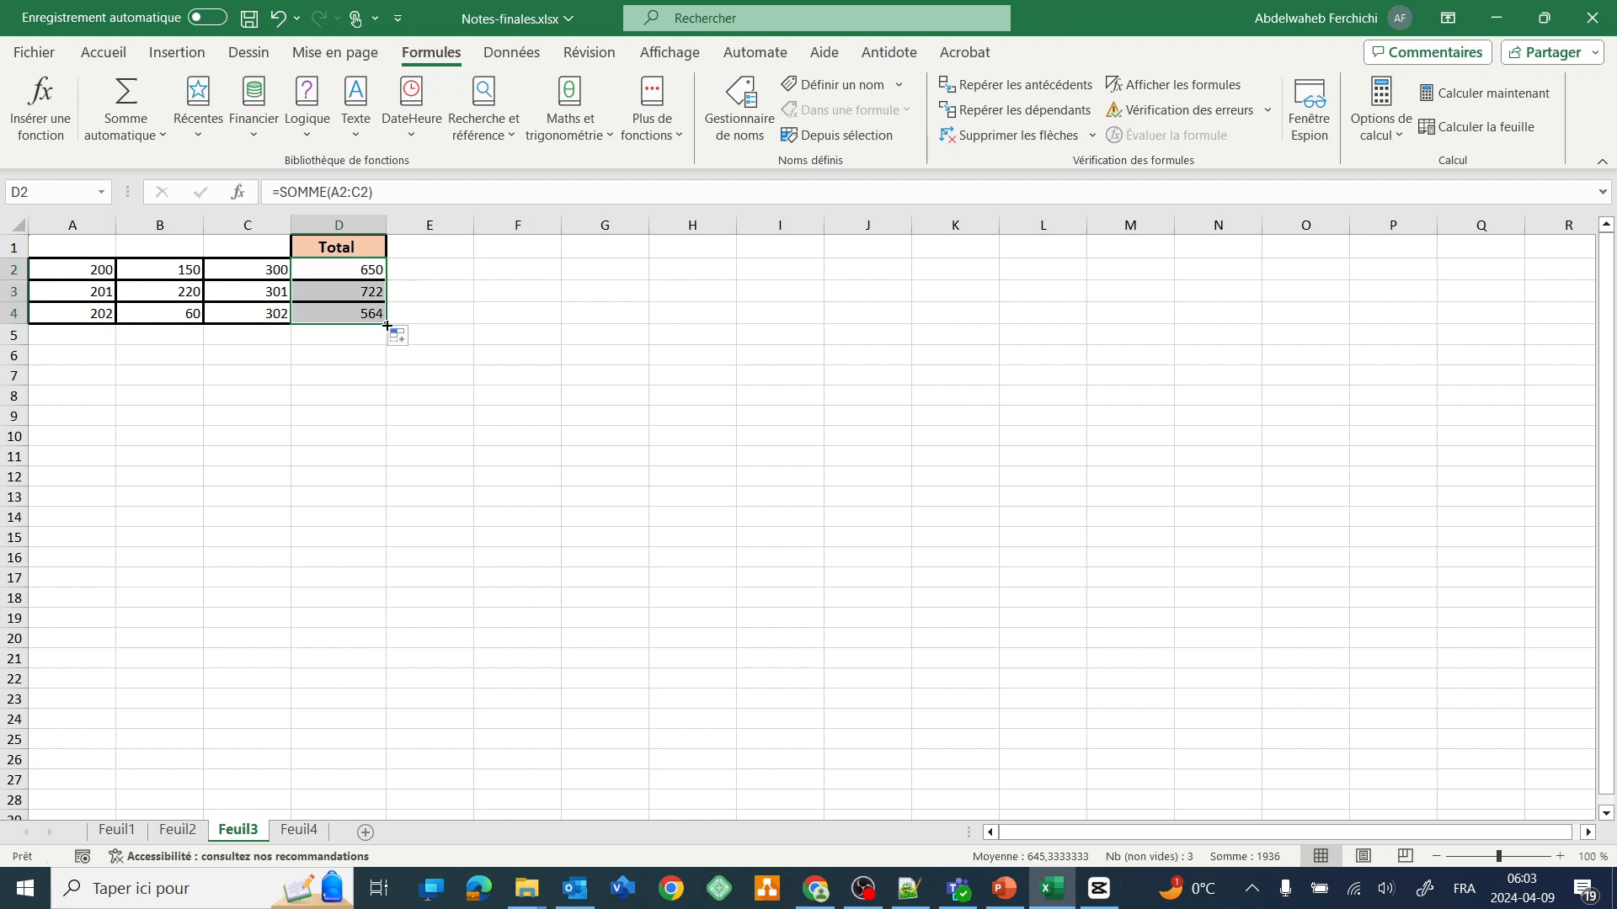